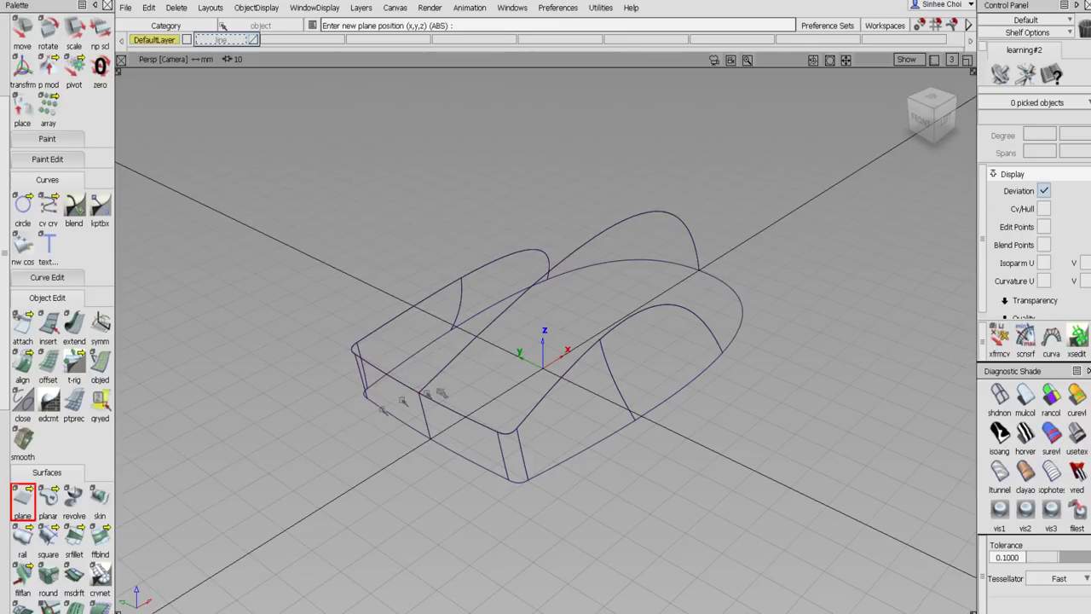
Place a plane at the base of the body and stretch it non-proportionally so it extends beyond the model's footprint.
click(561, 360)
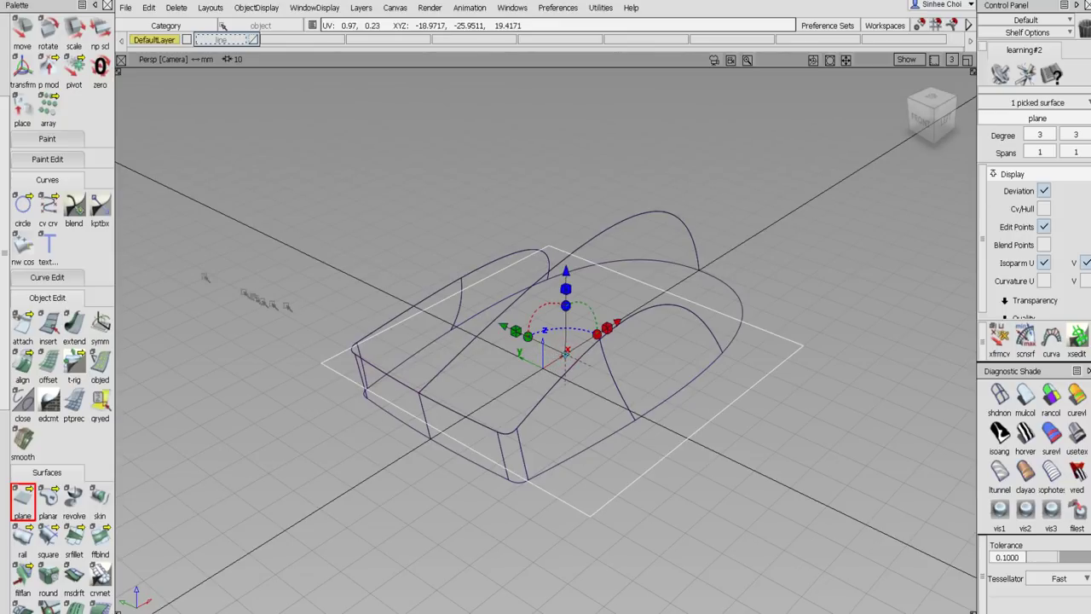
scroll(10, 93, up, 3)
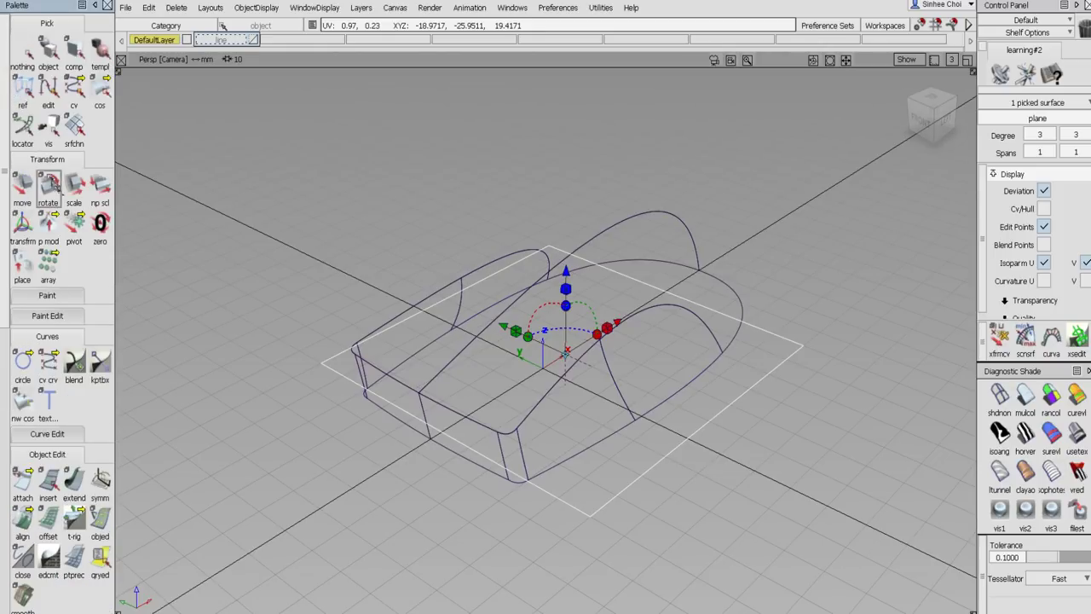
click(99, 188)
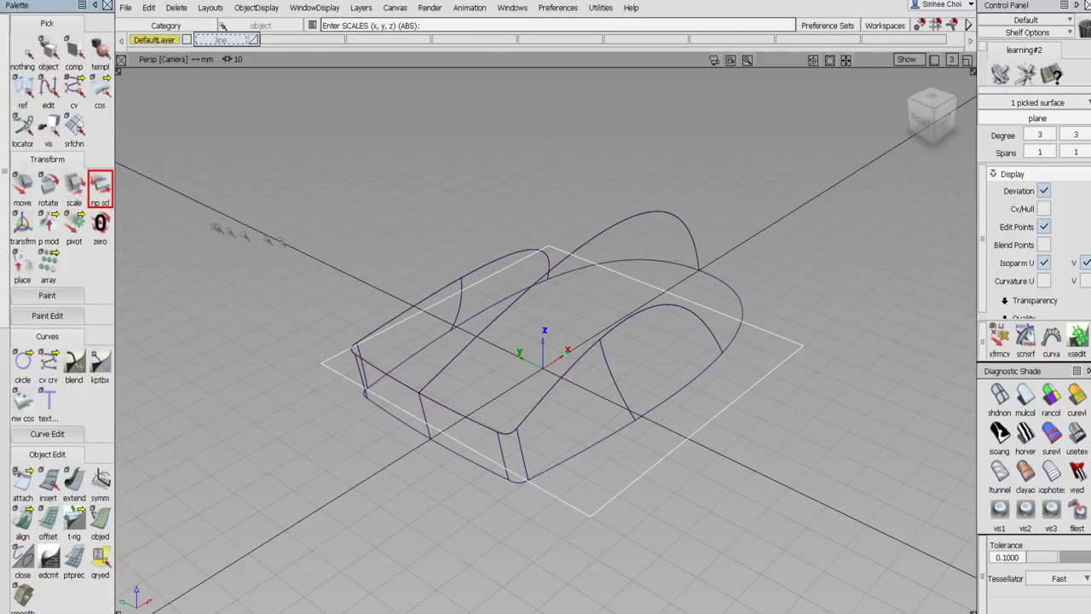
drag(316, 236, 383, 266)
Shift the base plane along the X axis, undo the last extra shift, and shrink it non-proportionally to fit closer around the body.
click(22, 186)
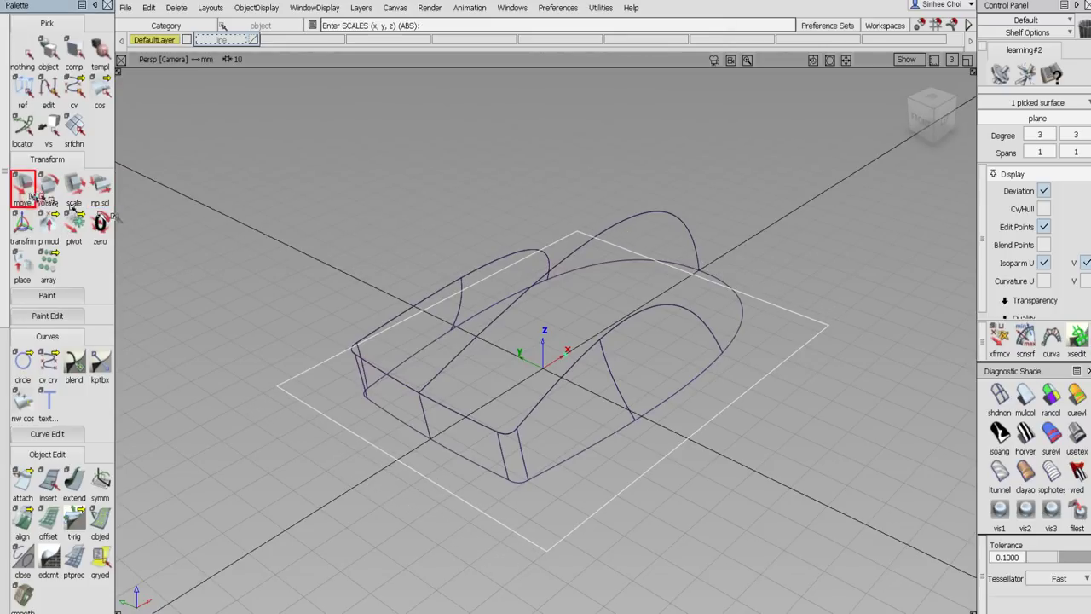
drag(171, 230, 243, 235)
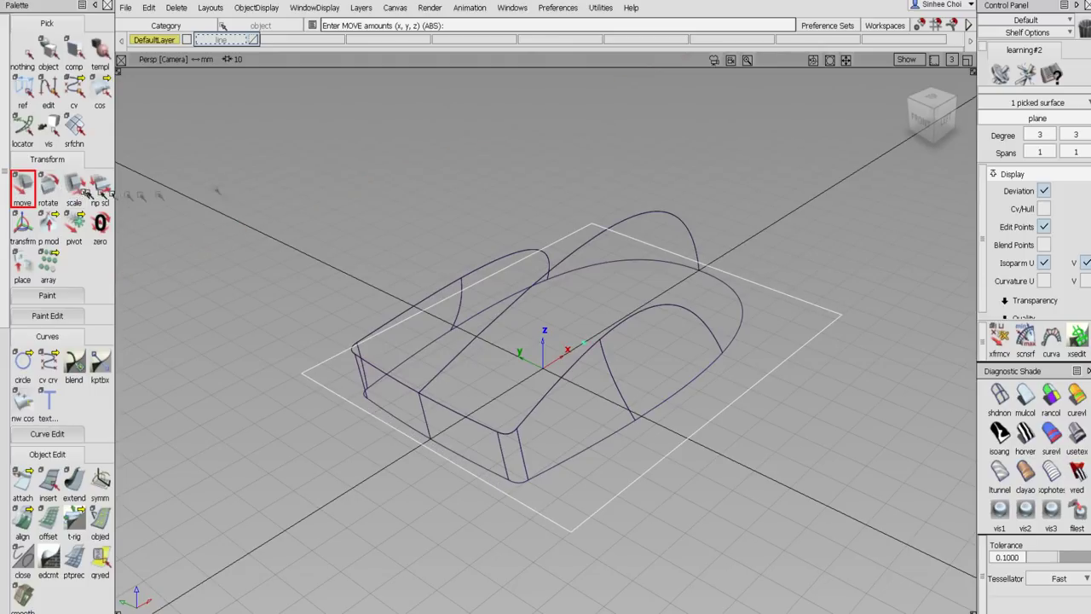
drag(270, 194, 257, 191)
click(148, 7)
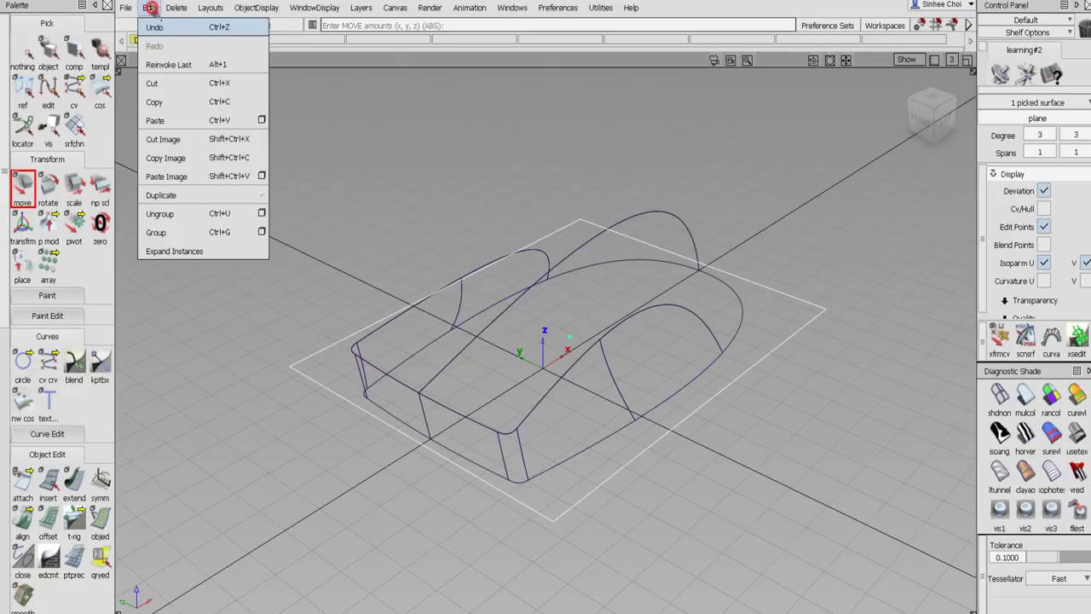
click(150, 8)
click(100, 186)
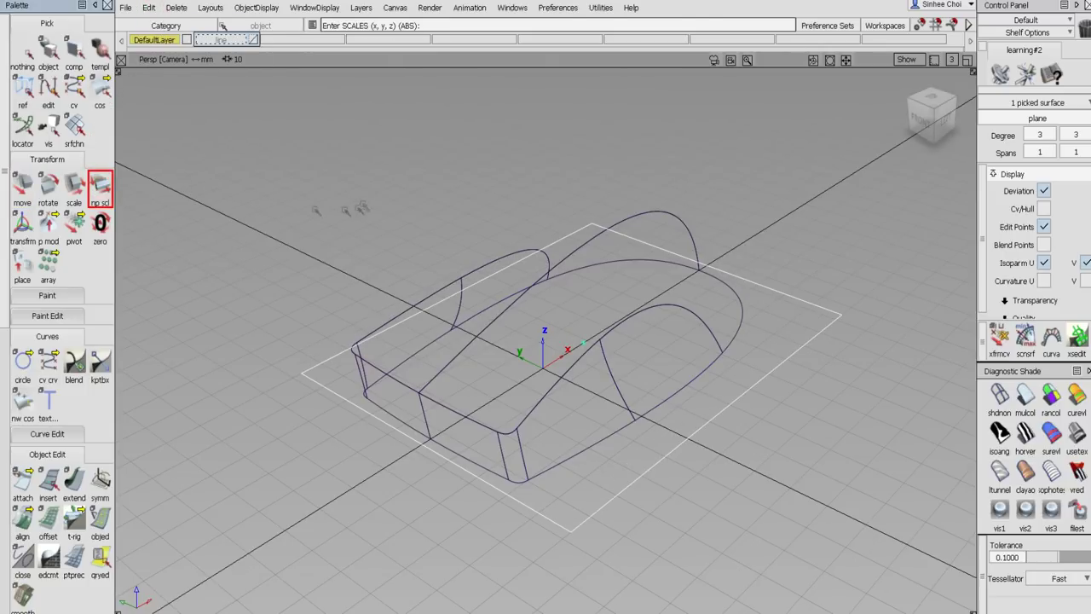
drag(361, 206, 324, 202)
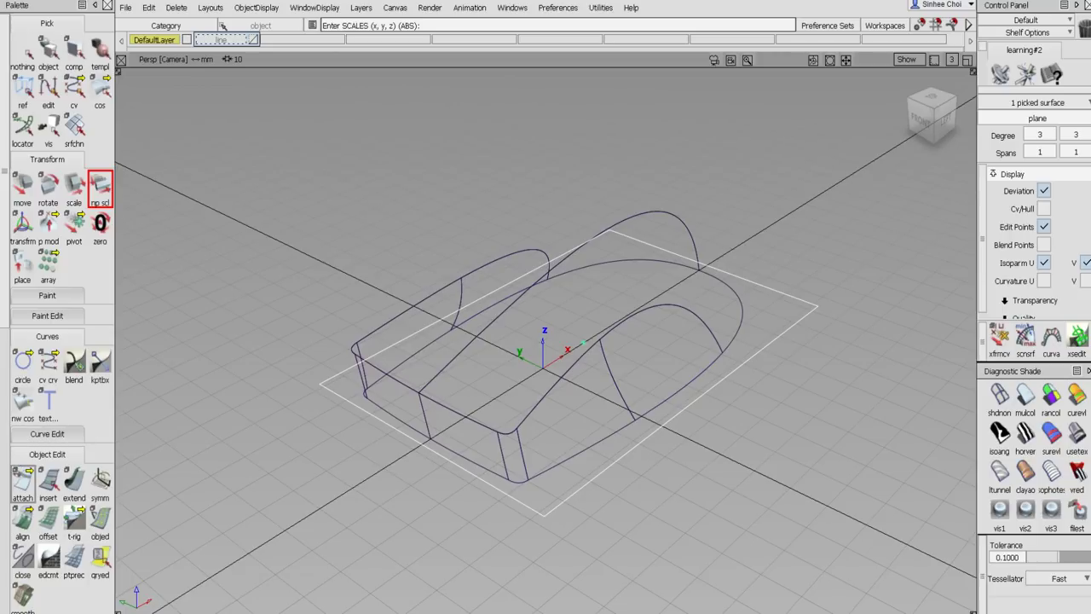
Detach the base plane into two halves along the body's X-axis centreline.
drag(23, 482, 75, 487)
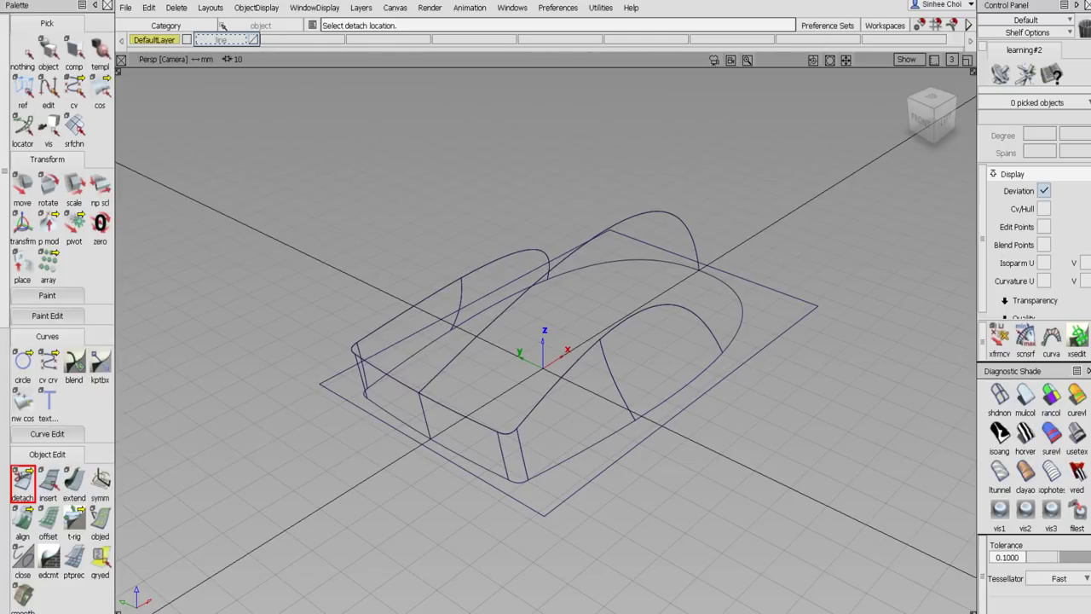
click(328, 379)
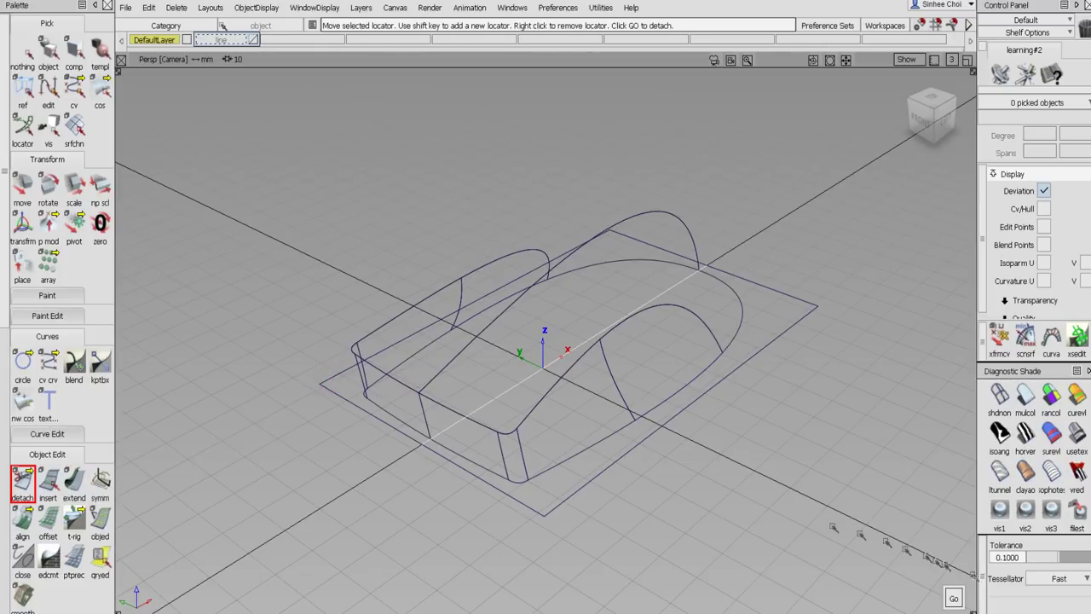
click(954, 598)
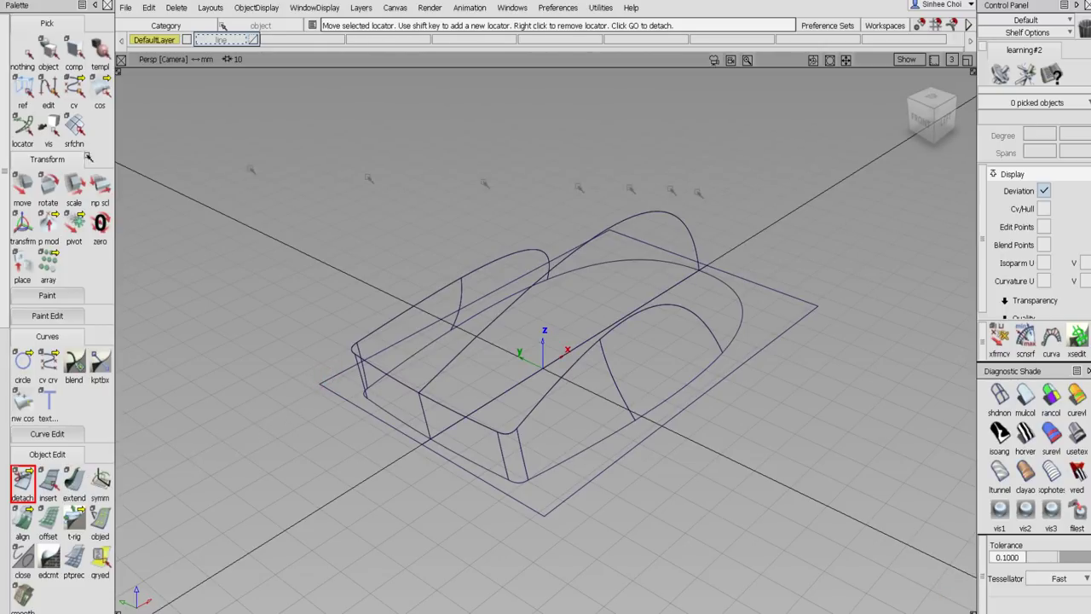
Delete the half of the base plane on the positive Y side of the centreline.
click(49, 53)
drag(447, 238, 541, 328)
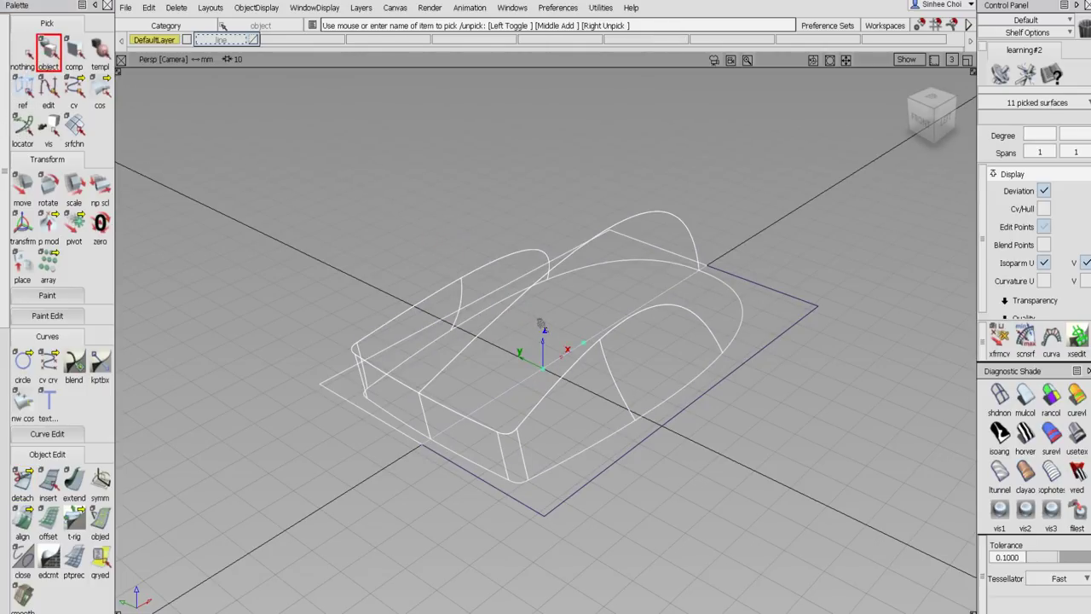
click(542, 324)
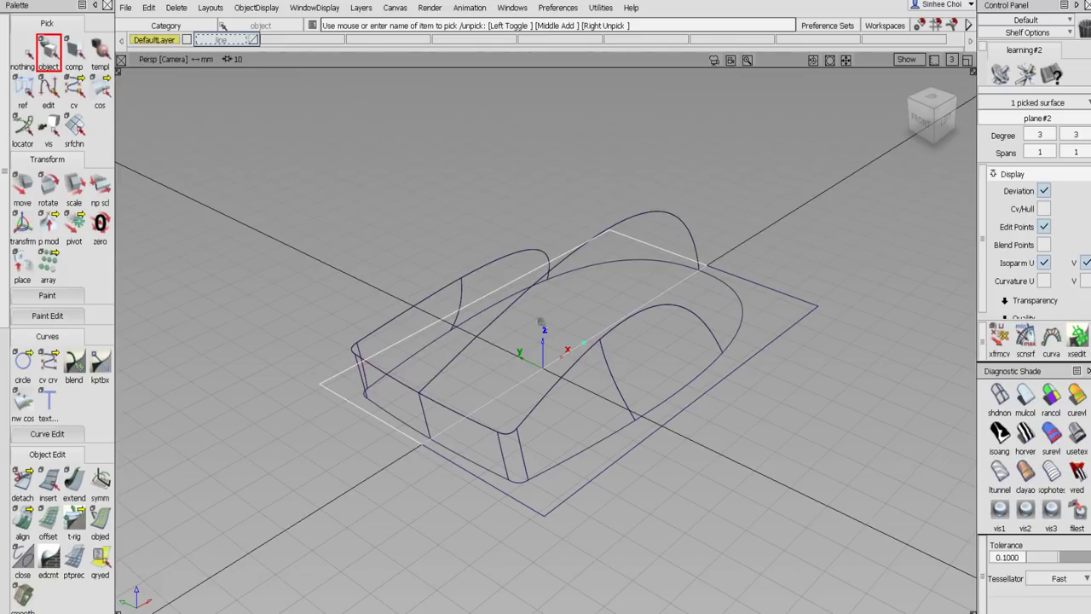
click(969, 58)
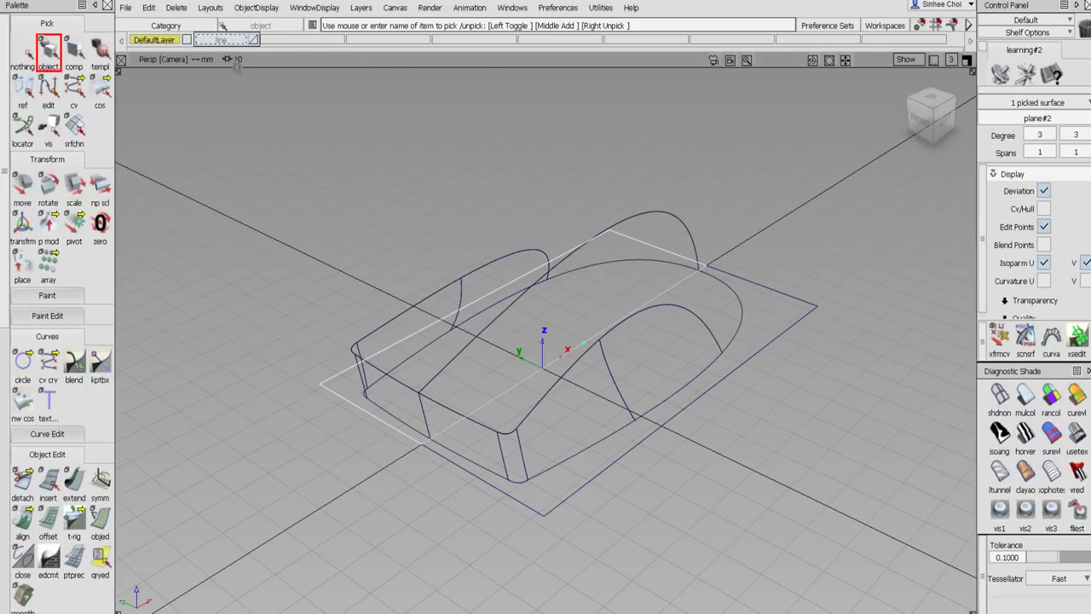
key(Delete)
click(477, 368)
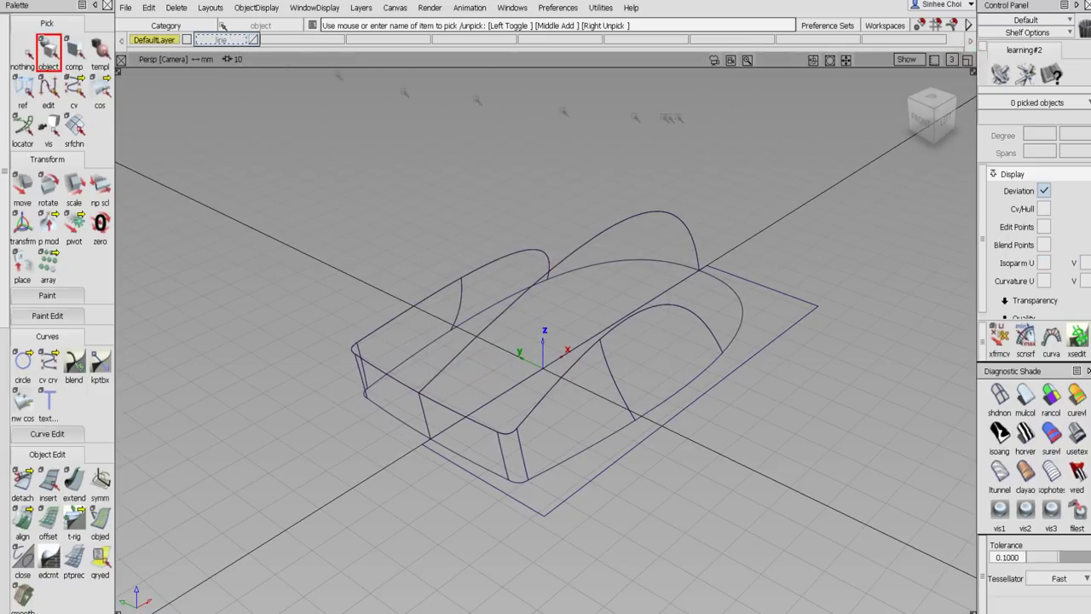
Show all four views and delete the body surfaces on the positive Y side by component selection.
click(218, 10)
mouse_move(225, 22)
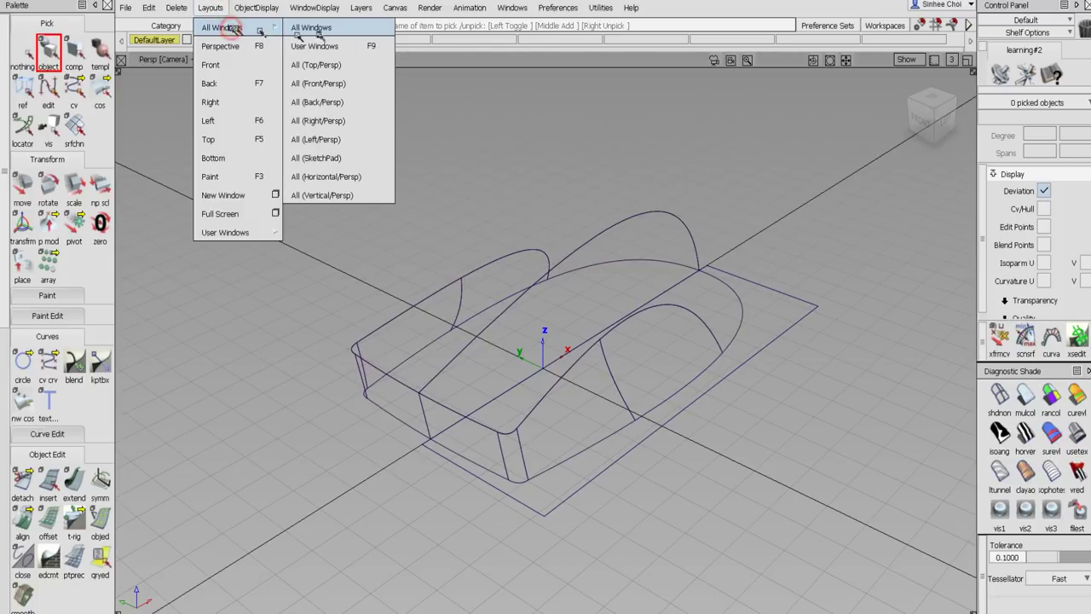
click(320, 23)
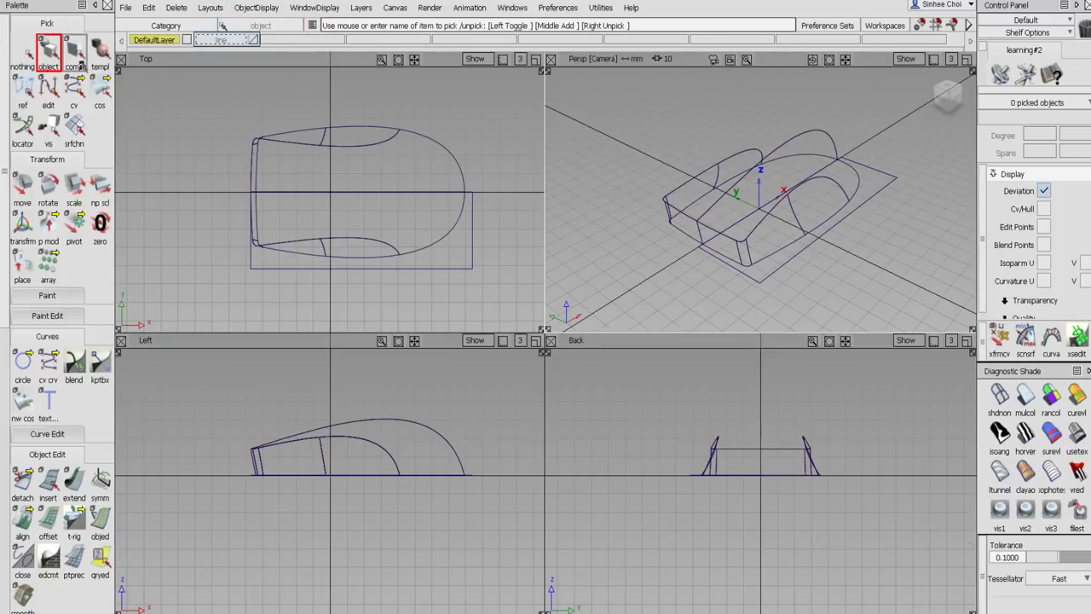
click(74, 54)
drag(185, 115, 498, 182)
key(Delete)
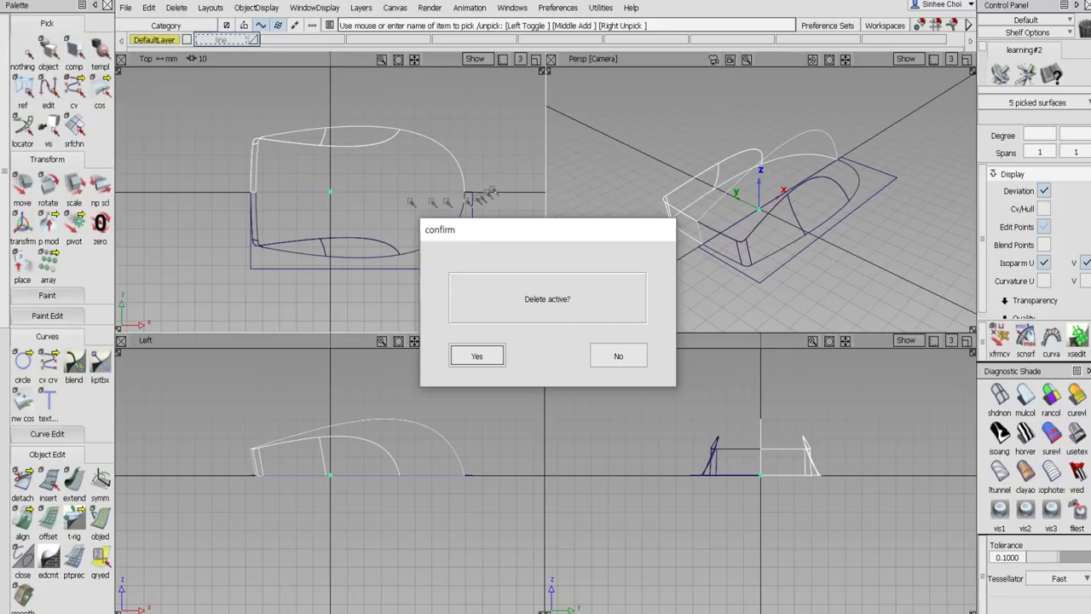
click(478, 353)
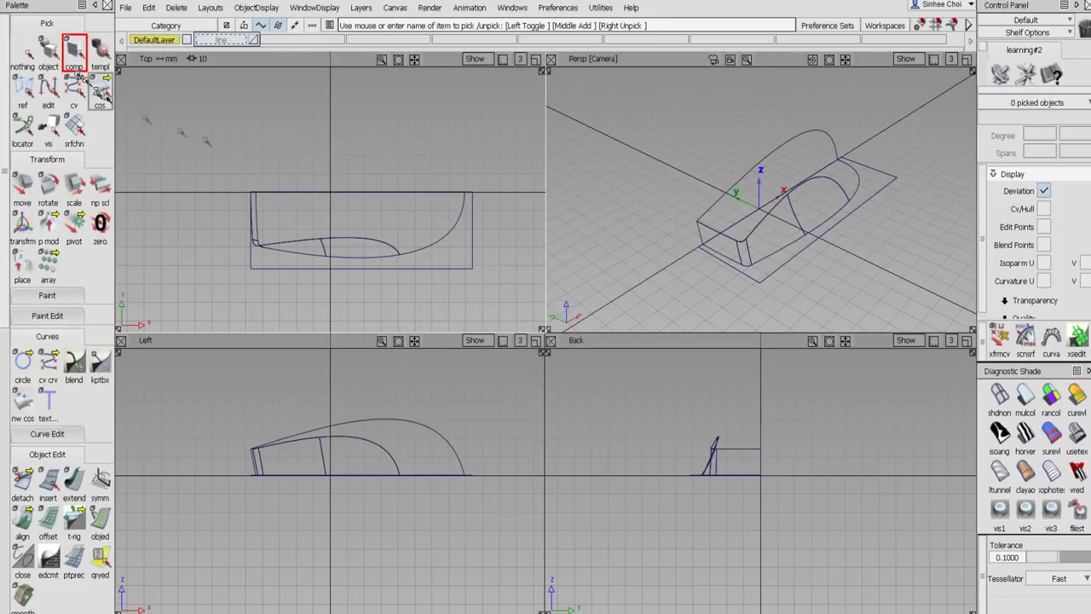
Select all remaining surfaces, including the half plane, and show their hierarchy in the SBD window.
click(49, 53)
drag(200, 155, 535, 298)
click(595, 8)
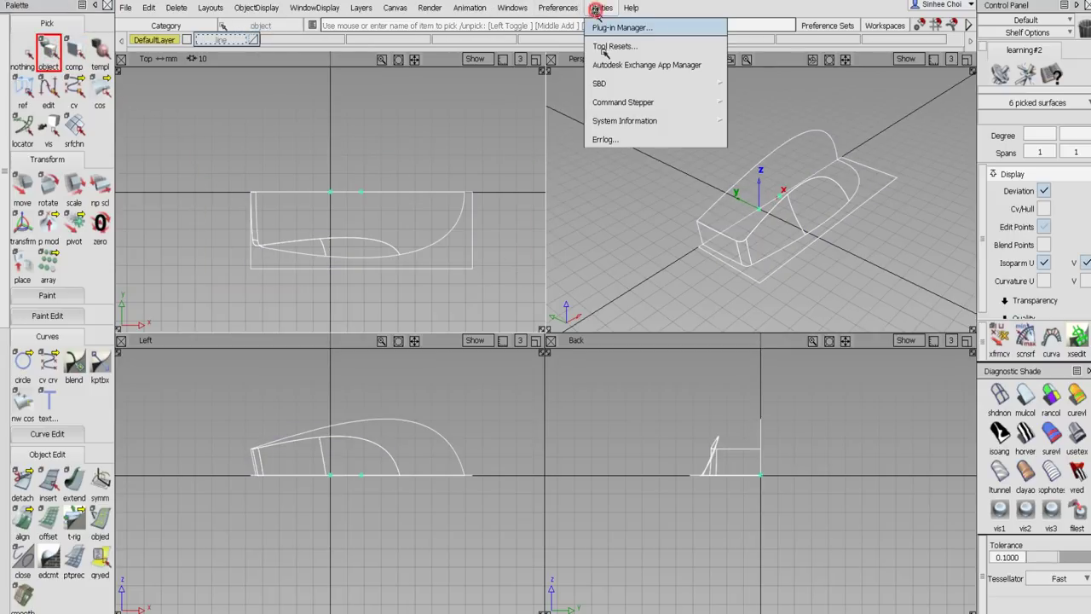
mouse_move(607, 82)
click(757, 86)
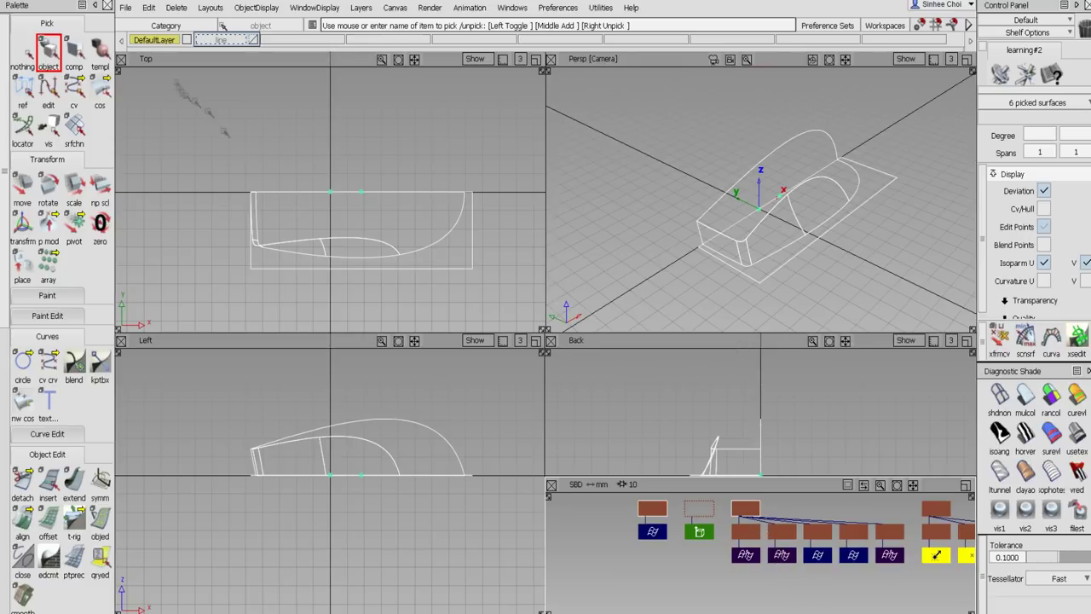
Ungroup the selected surfaces using the Collapse method and close the SBD window.
click(149, 8)
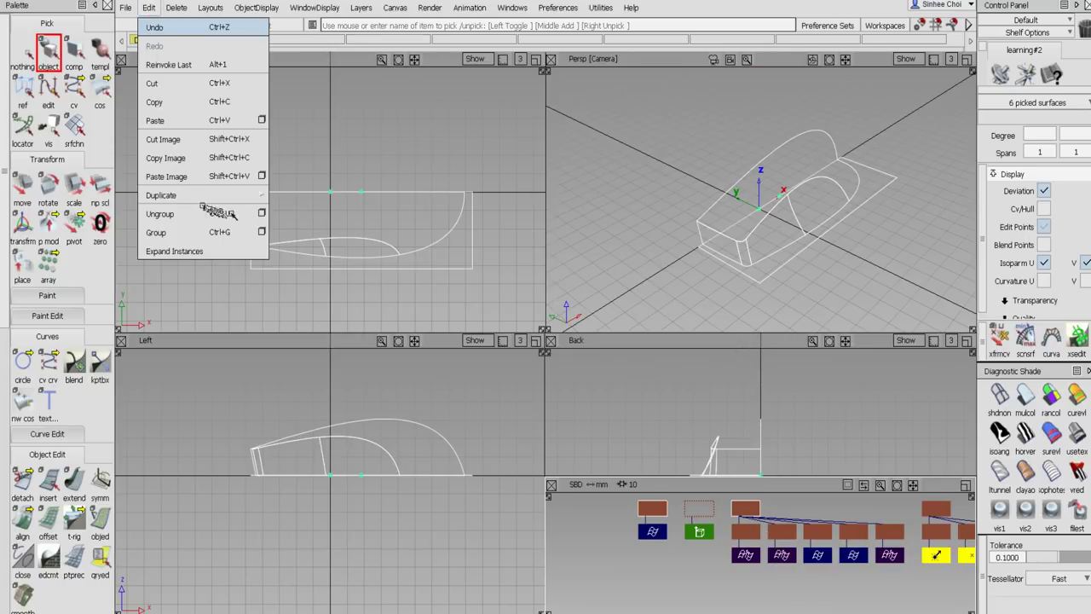
click(261, 213)
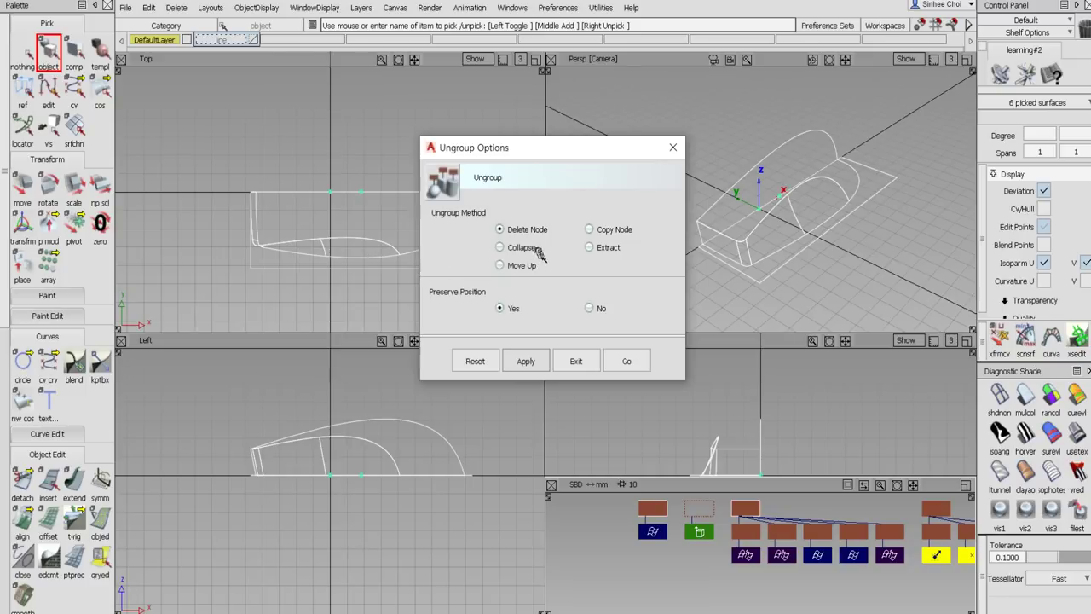
click(508, 247)
click(624, 359)
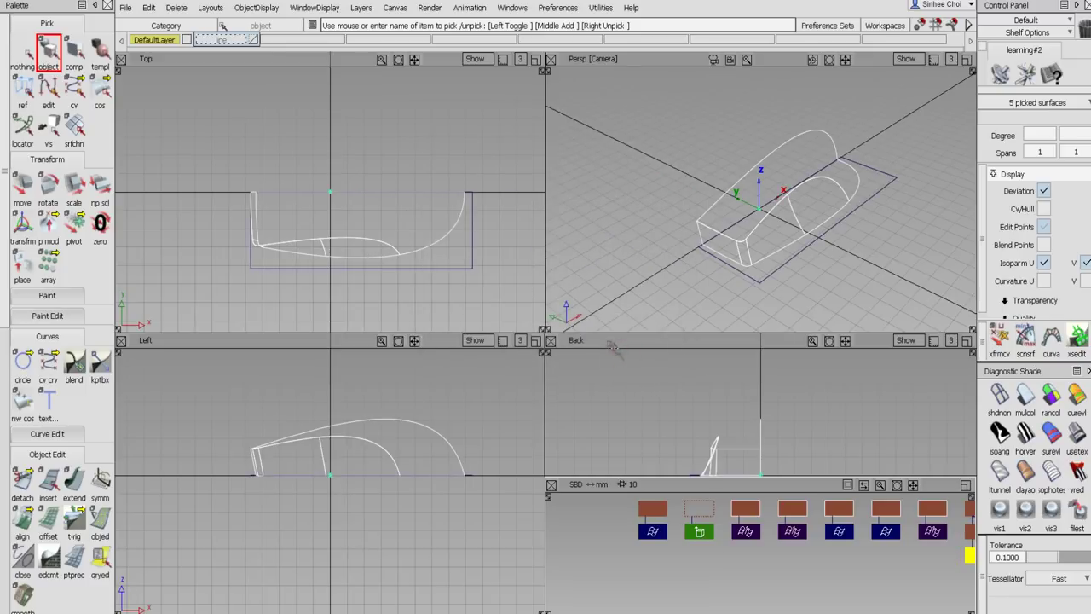
click(552, 484)
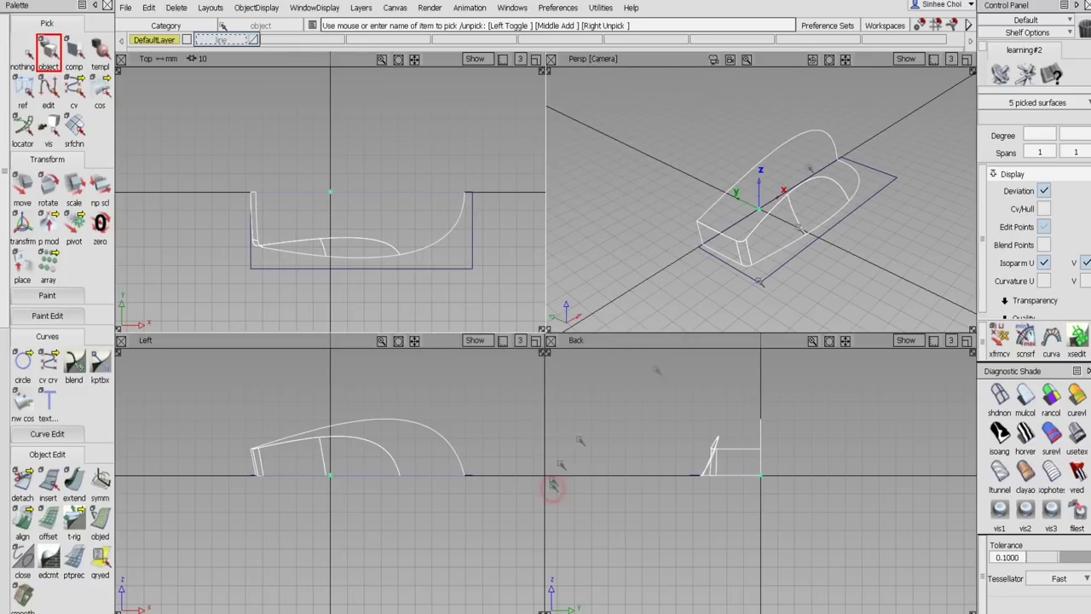
Maximize the perspective view, check that the base plane can be picked alone, and clear the selection.
click(967, 59)
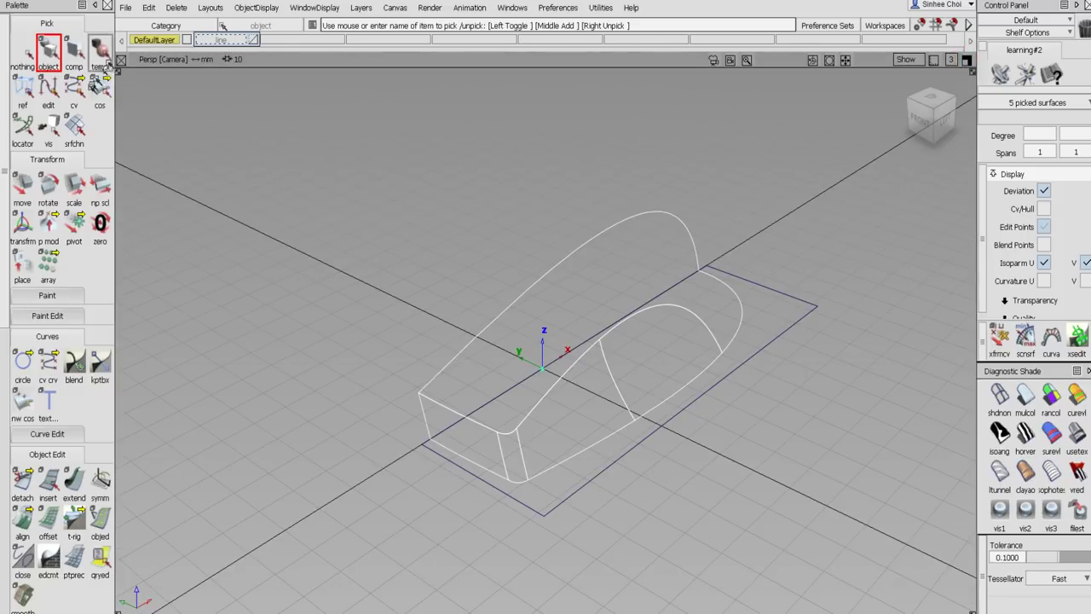
click(24, 58)
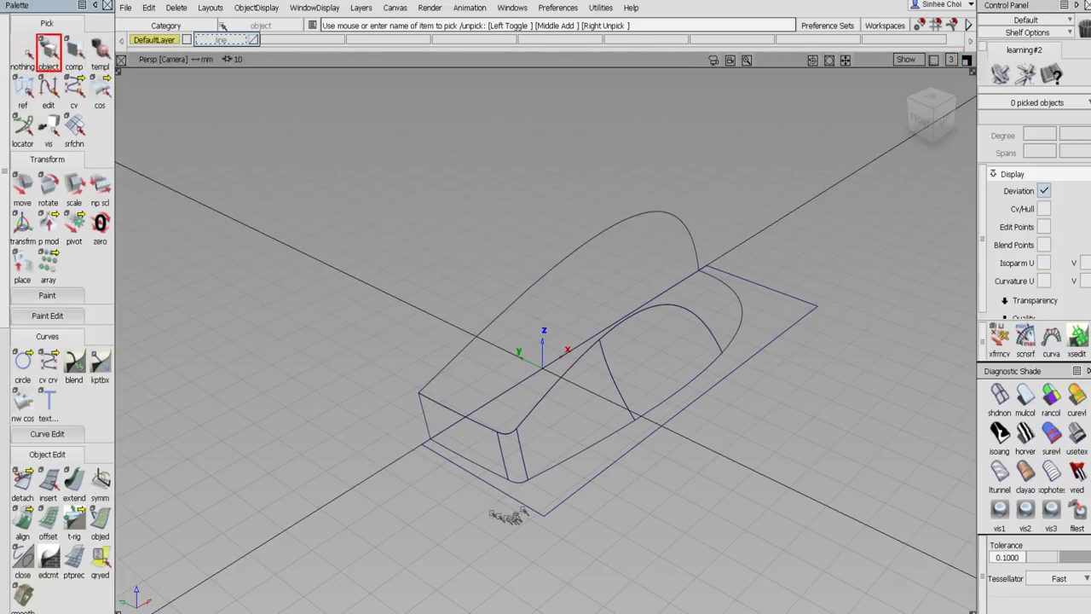
click(532, 514)
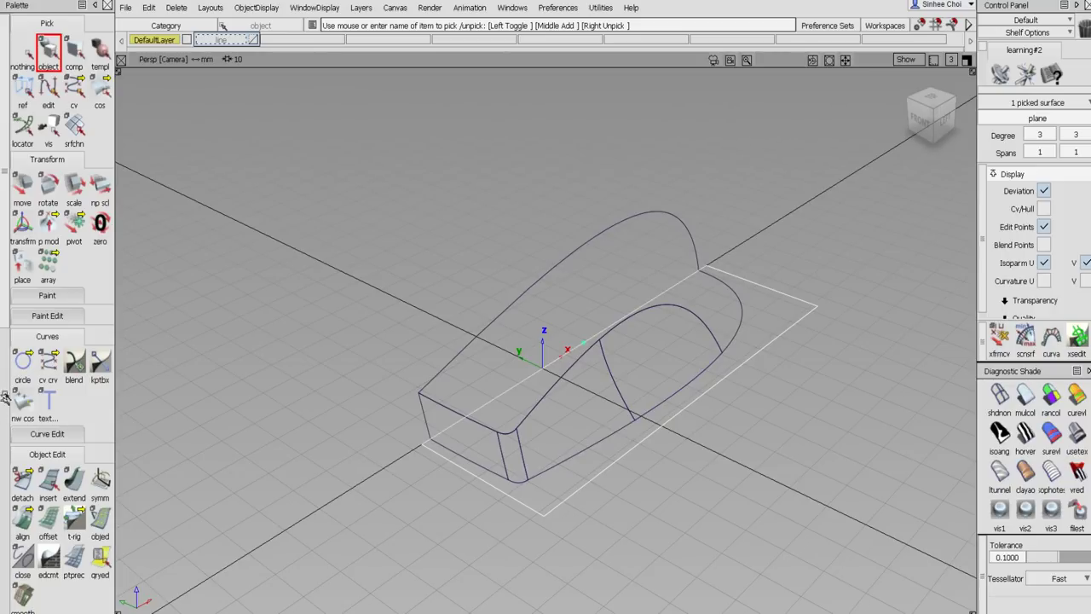
click(24, 53)
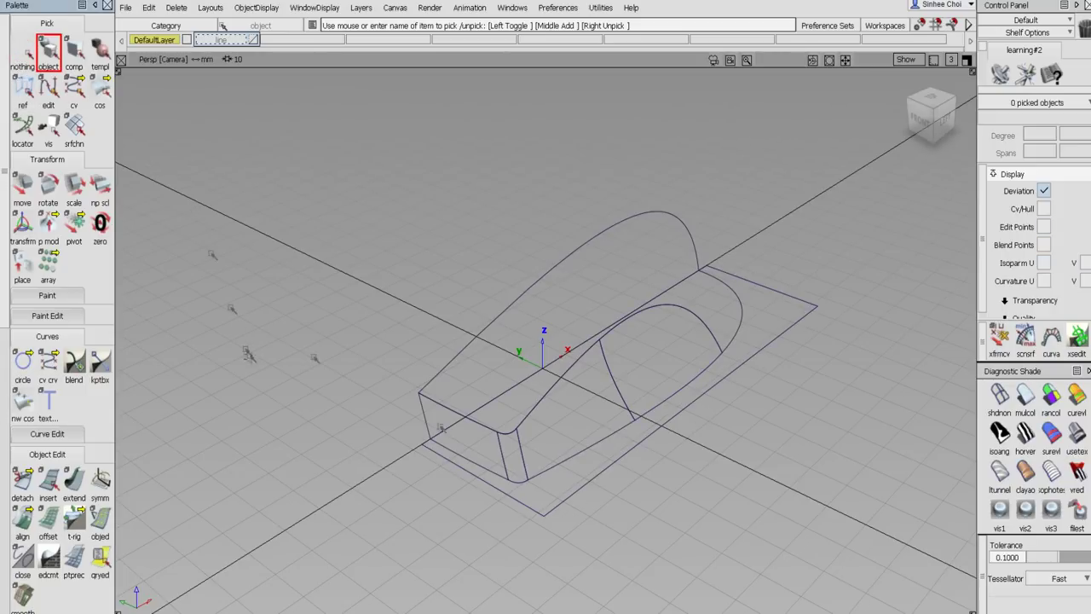
Open the Tubular Offset options and set the Surface type to None so only offset curves are built.
key(shift+alt)
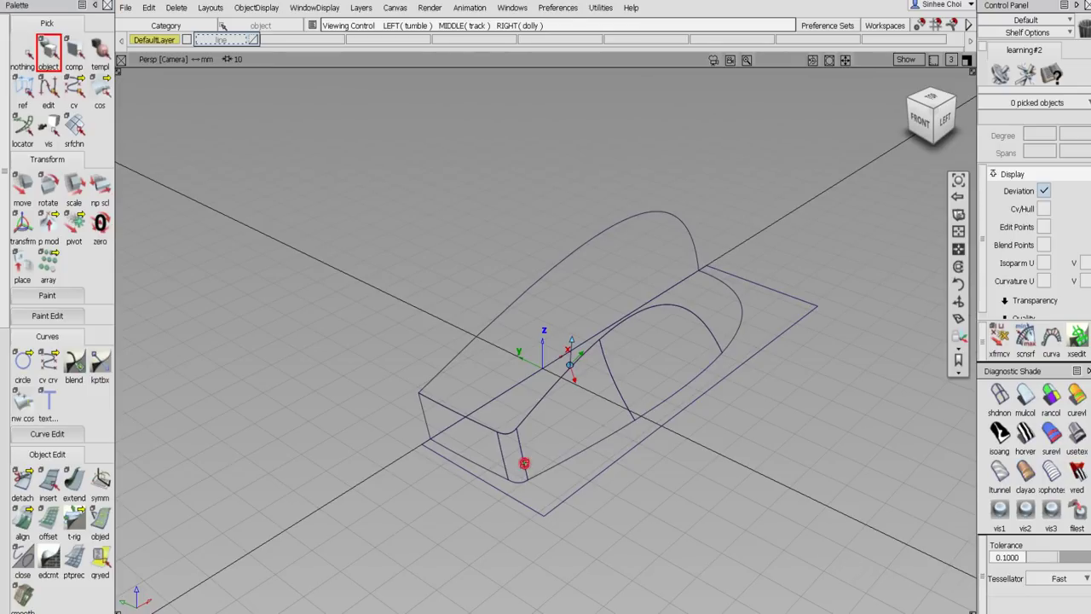
alt+shift+right_drag(524, 463, 454, 324)
alt+shift+middle_drag(496, 334, 496, 351)
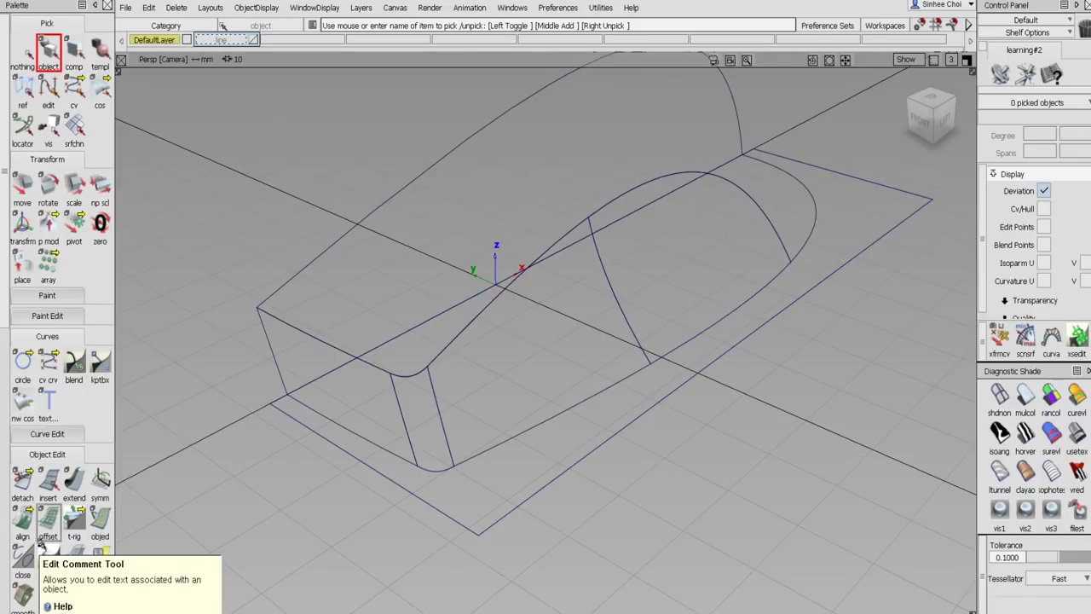
scroll(13, 383, down, 5)
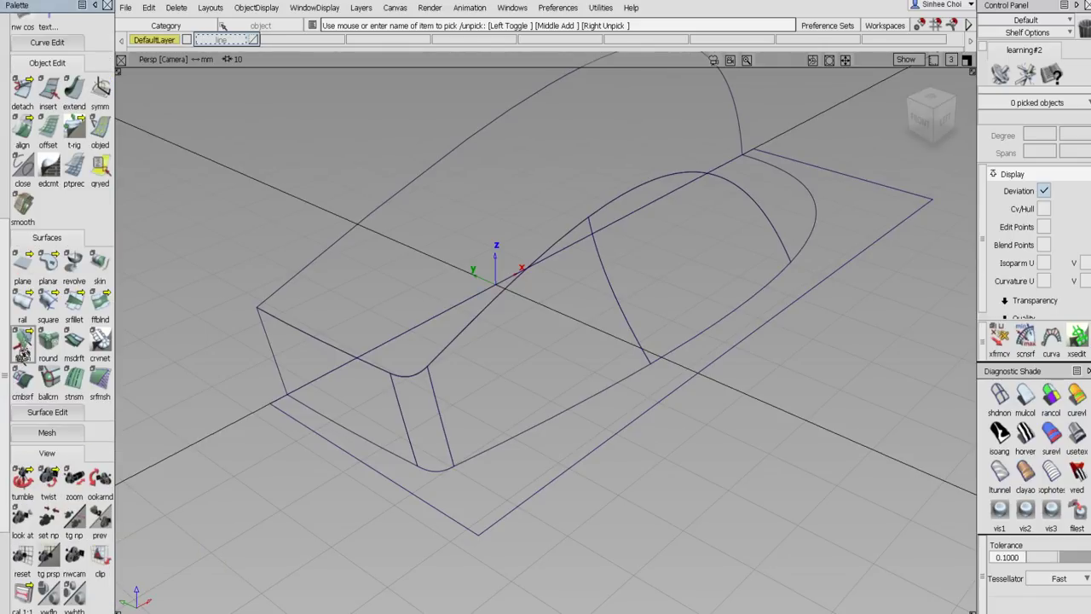
drag(23, 345, 97, 340)
double_click(24, 344)
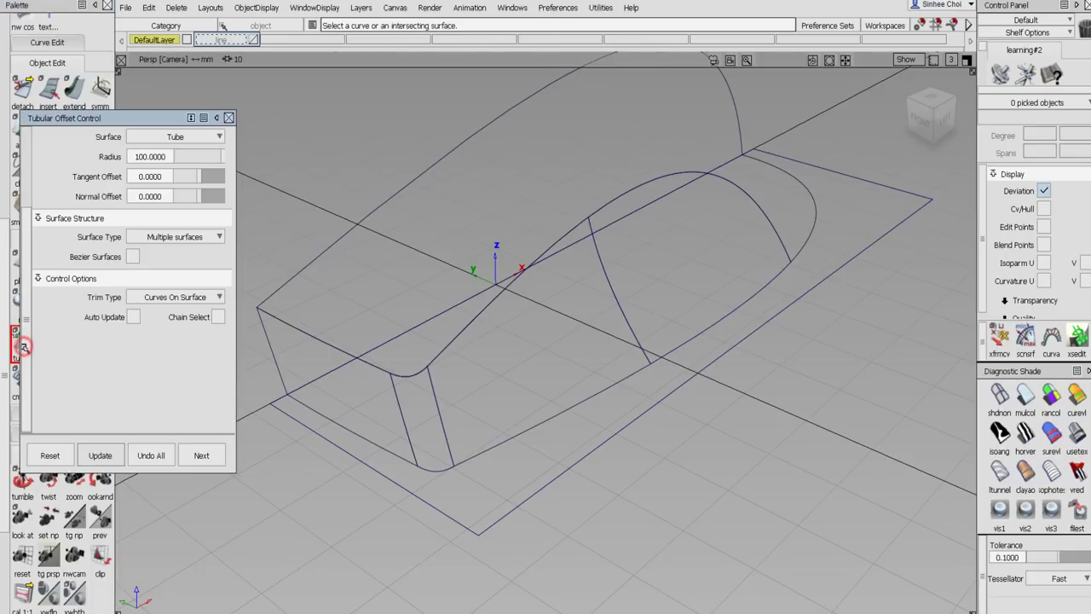
click(200, 136)
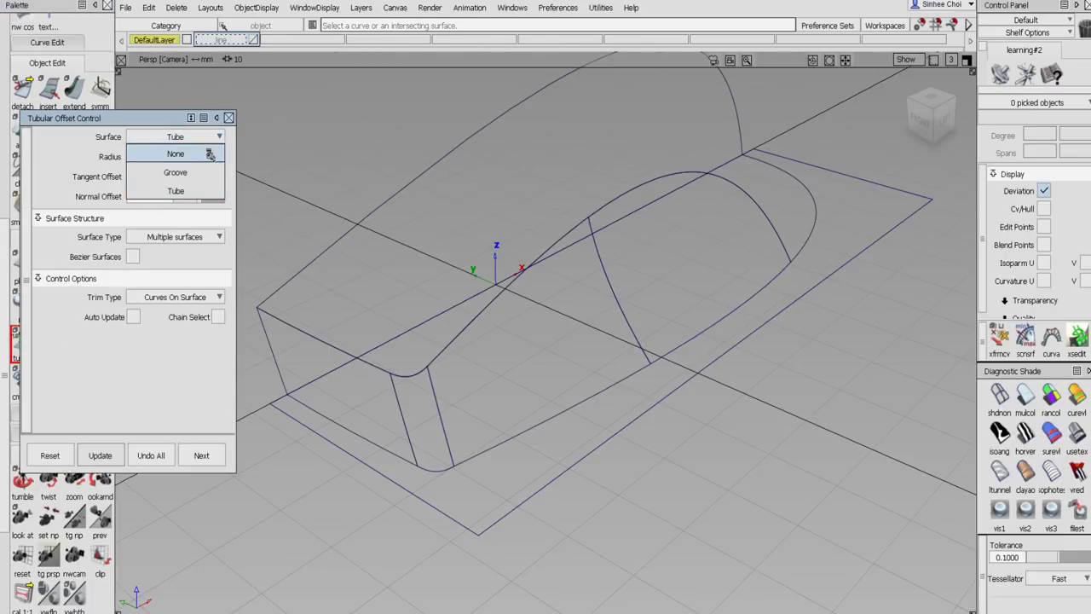
click(209, 154)
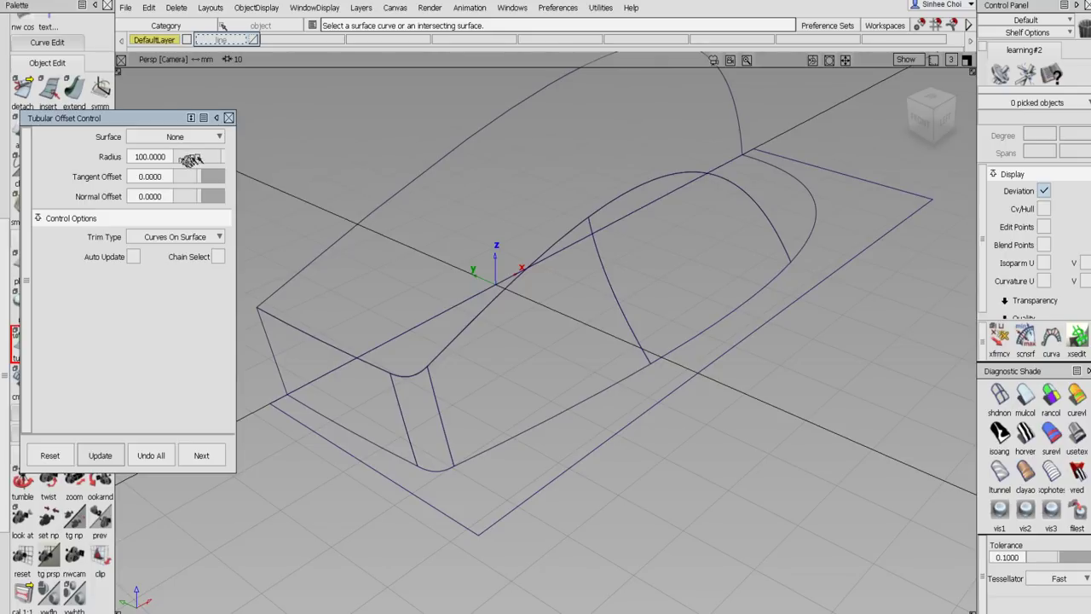
Pick the top surface's front edge for the tubular offset and set the radius to 1.5.
click(377, 368)
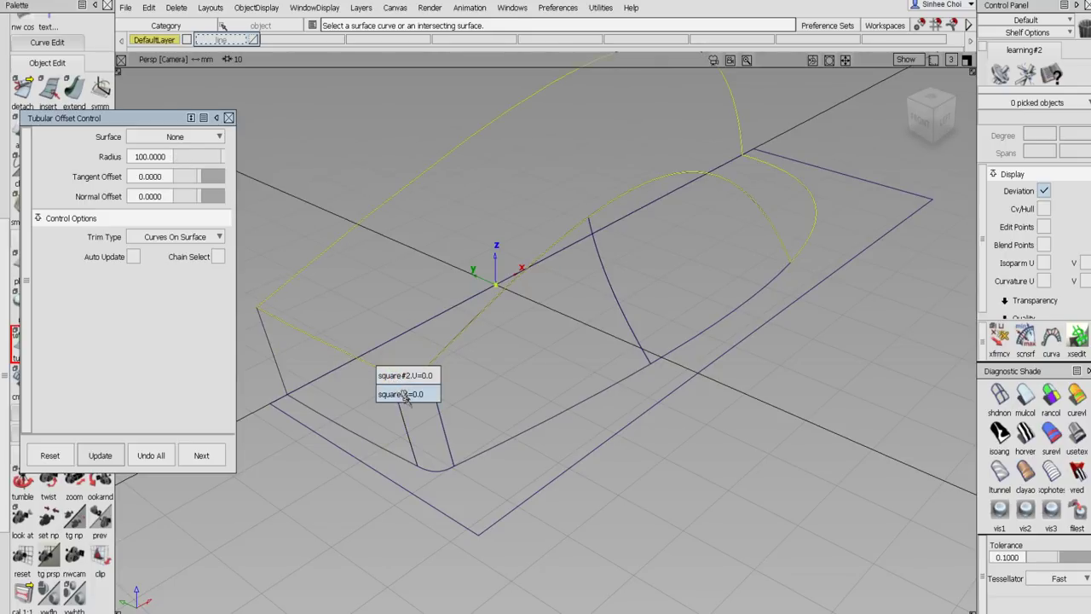
click(405, 395)
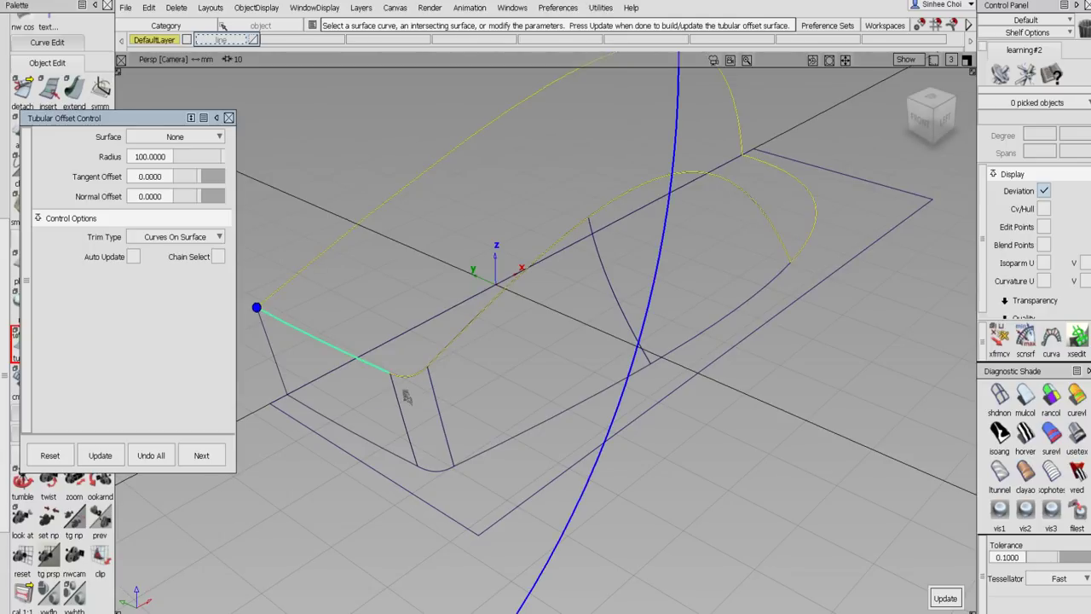
click(185, 158)
drag(185, 157, 179, 156)
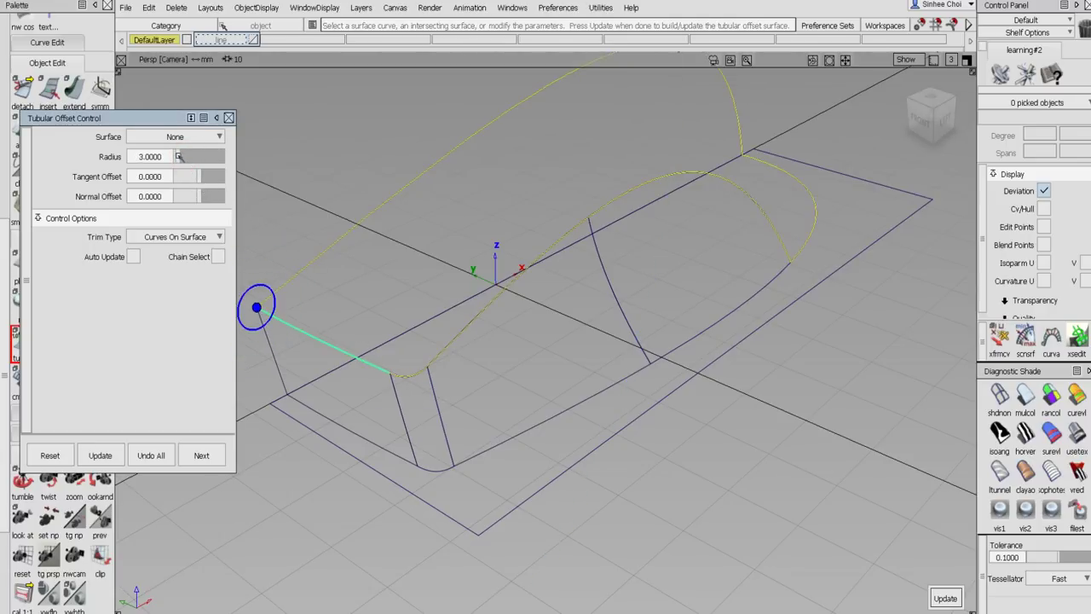
click(161, 156)
key(Return)
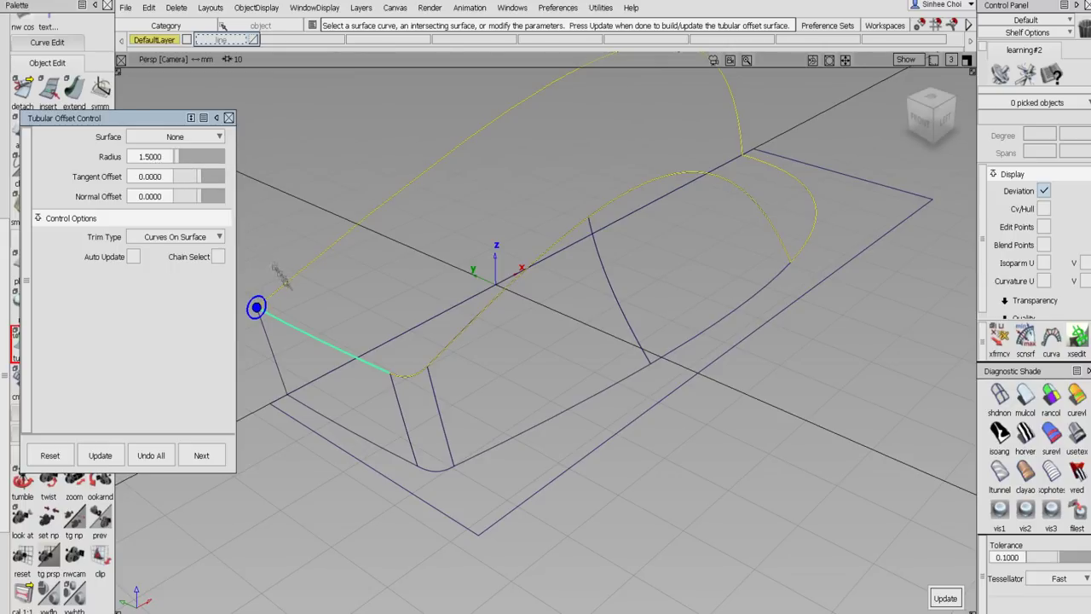
Enable Auto Update, extend the top surface's offset along its rounded corner and curved side edge, and accept it.
click(131, 255)
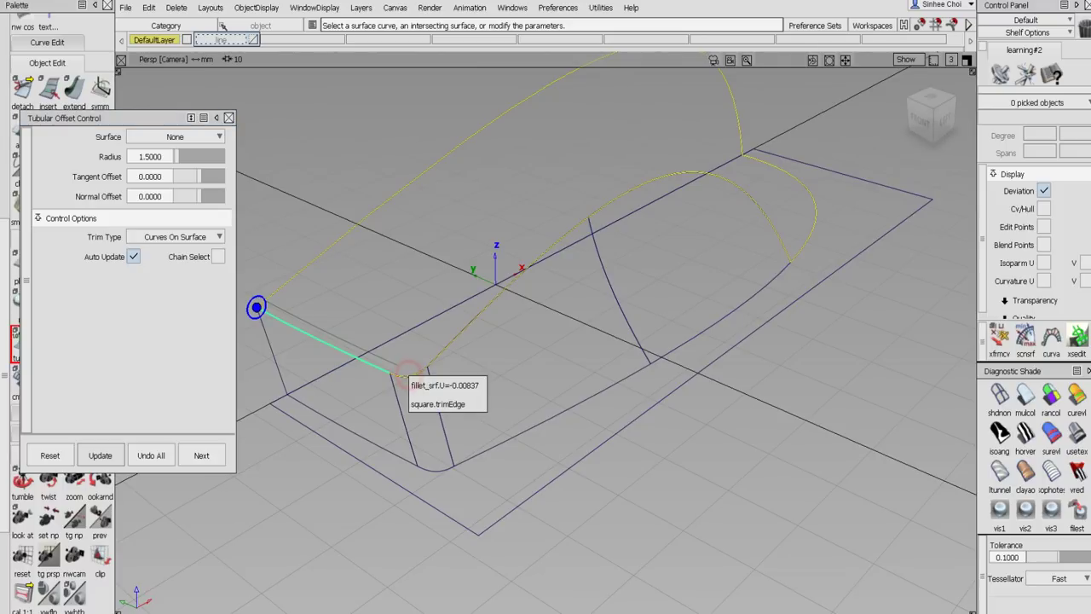
click(431, 392)
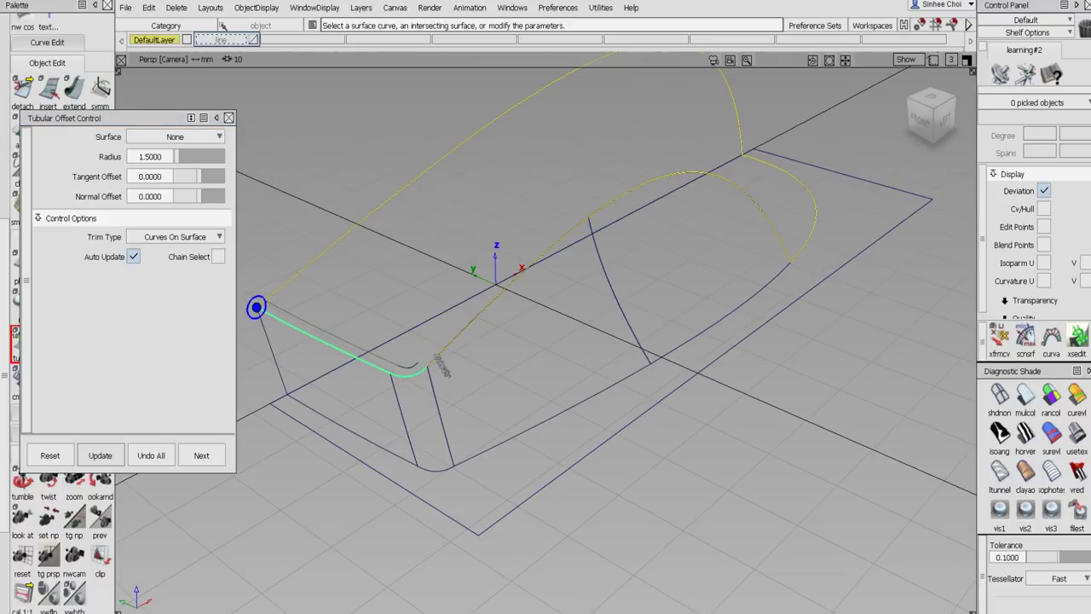
click(437, 358)
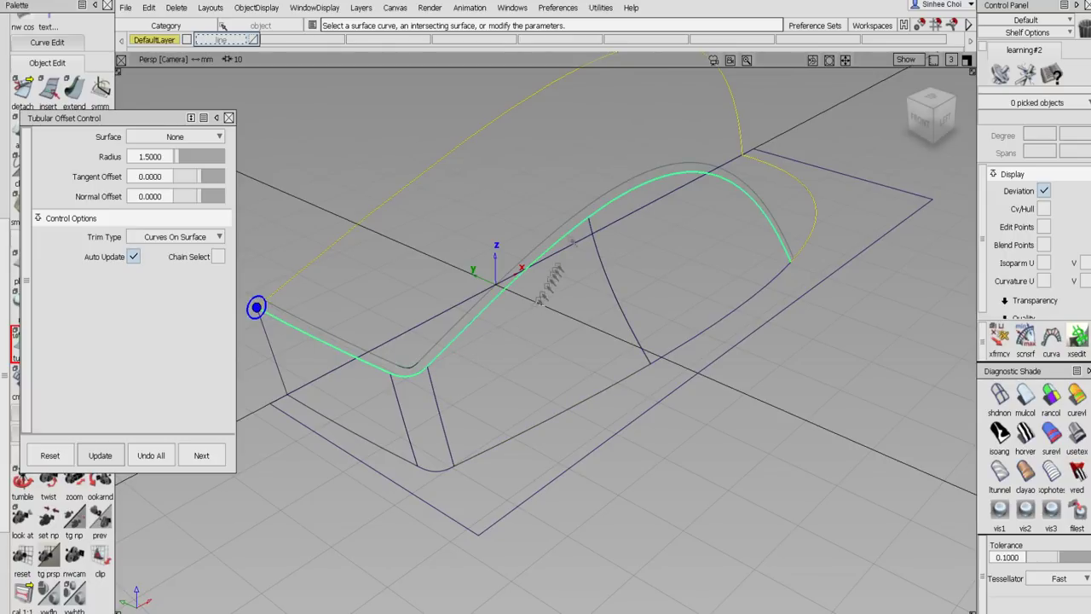
click(201, 454)
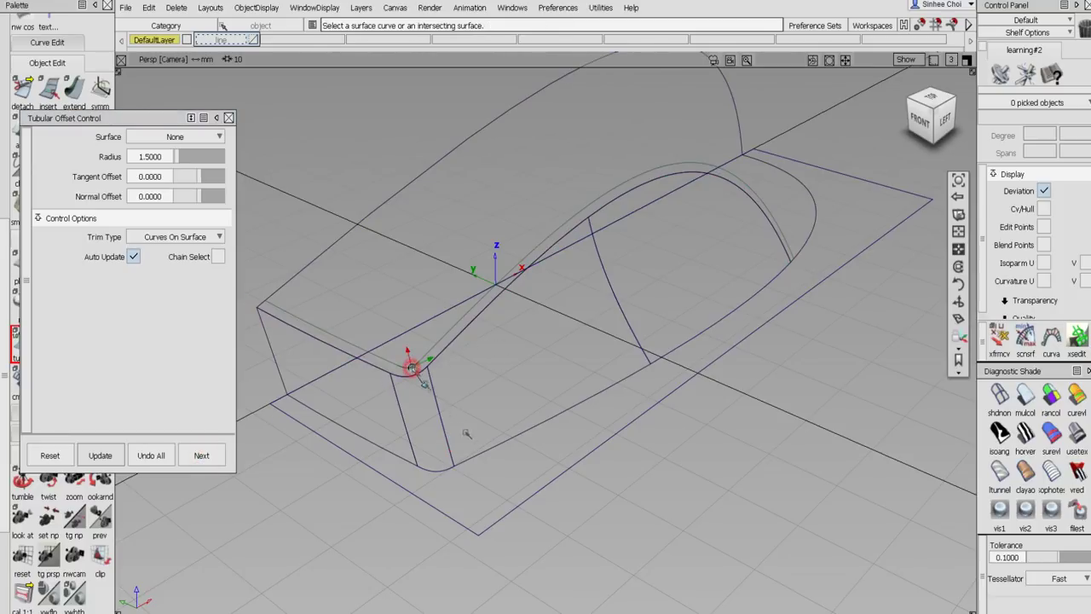
Create the matching tubular offset curve along the upper edge of the front wall surface (square#2).
scroll(413, 369, up, 5)
scroll(513, 339, down, 6)
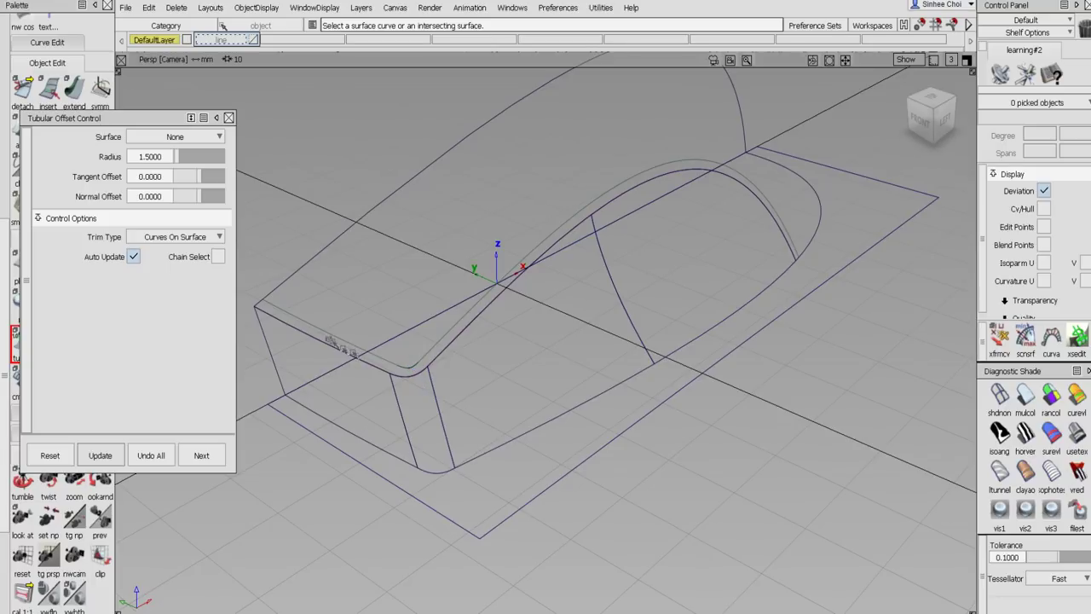
click(327, 343)
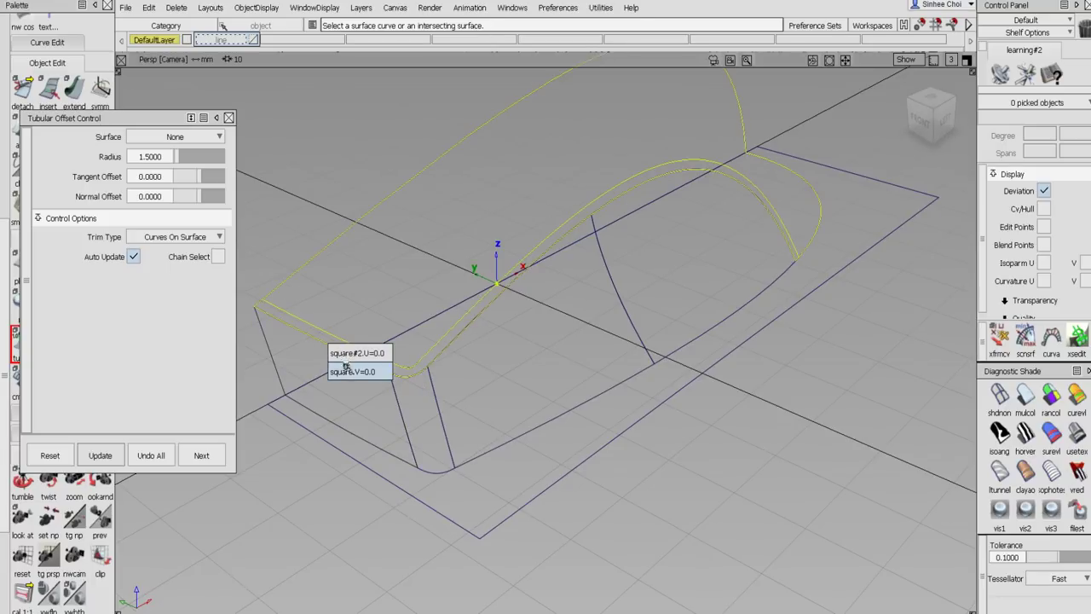
click(346, 353)
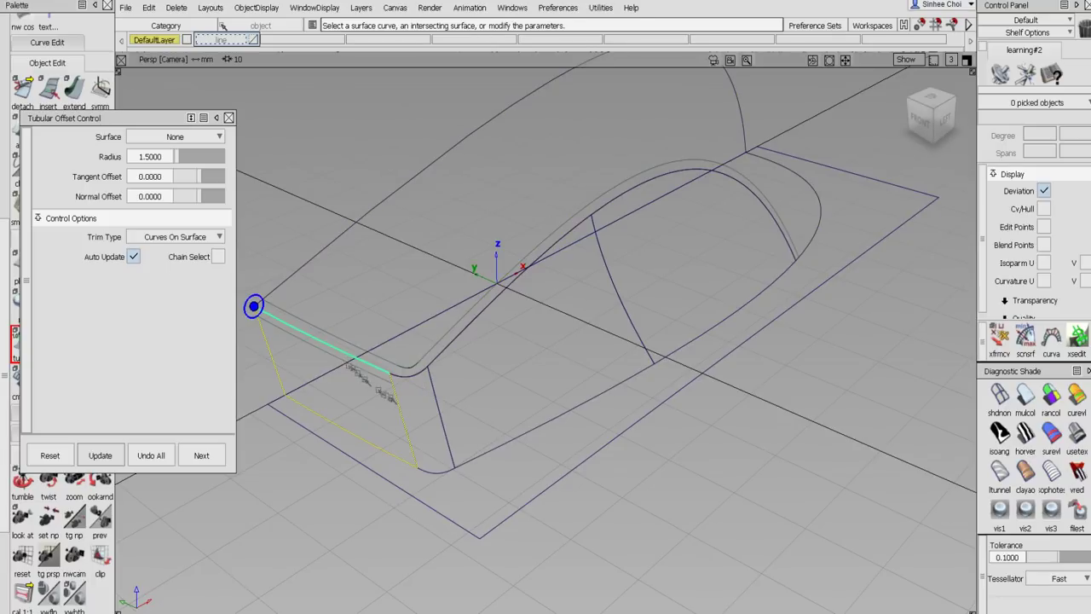
click(214, 454)
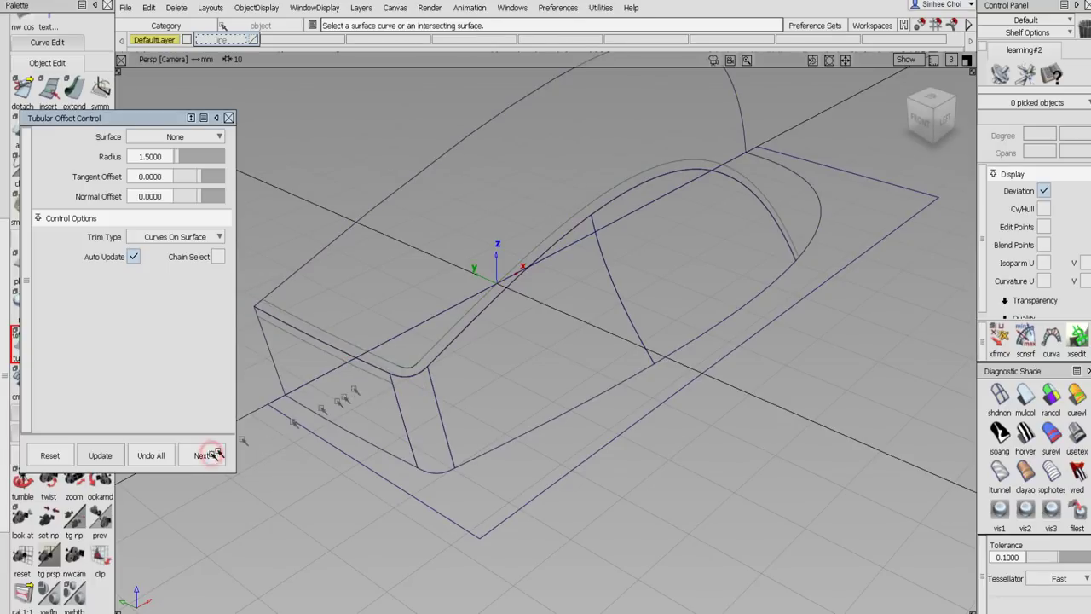
Create a tubular offset curve along the upper edge of the corner fillet surface.
click(407, 383)
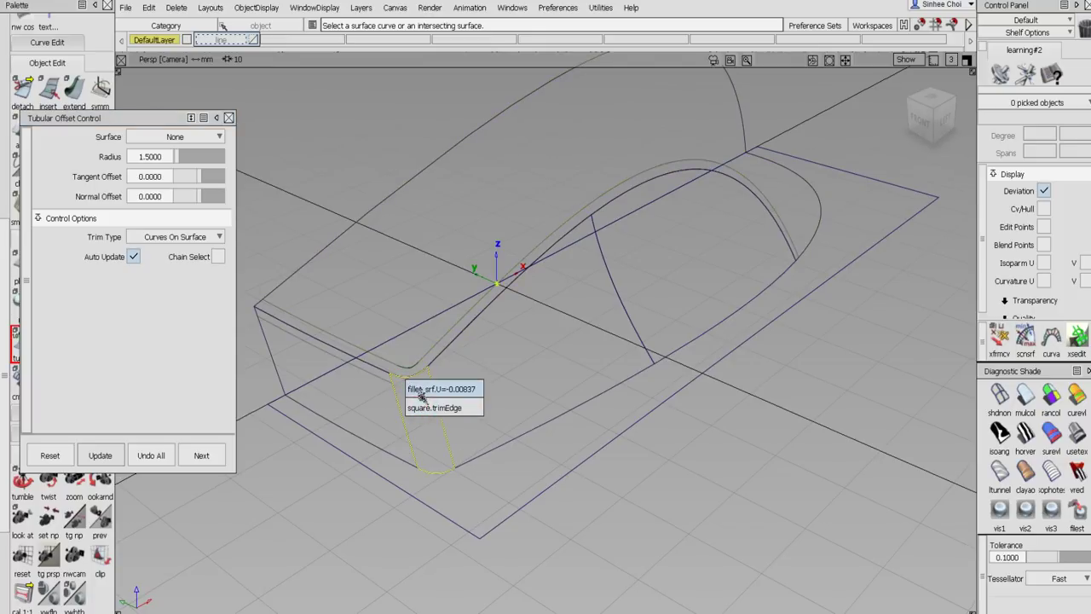
click(414, 388)
click(203, 455)
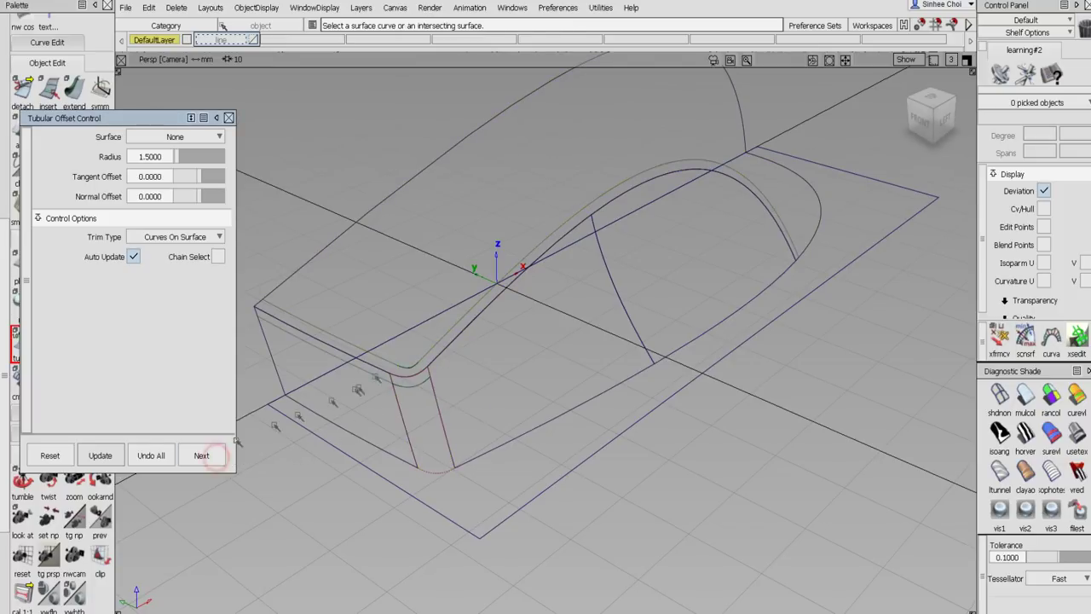
Create a tubular offset curve along the upper edge of the side surface next to the corner fillet (square#3).
click(437, 360)
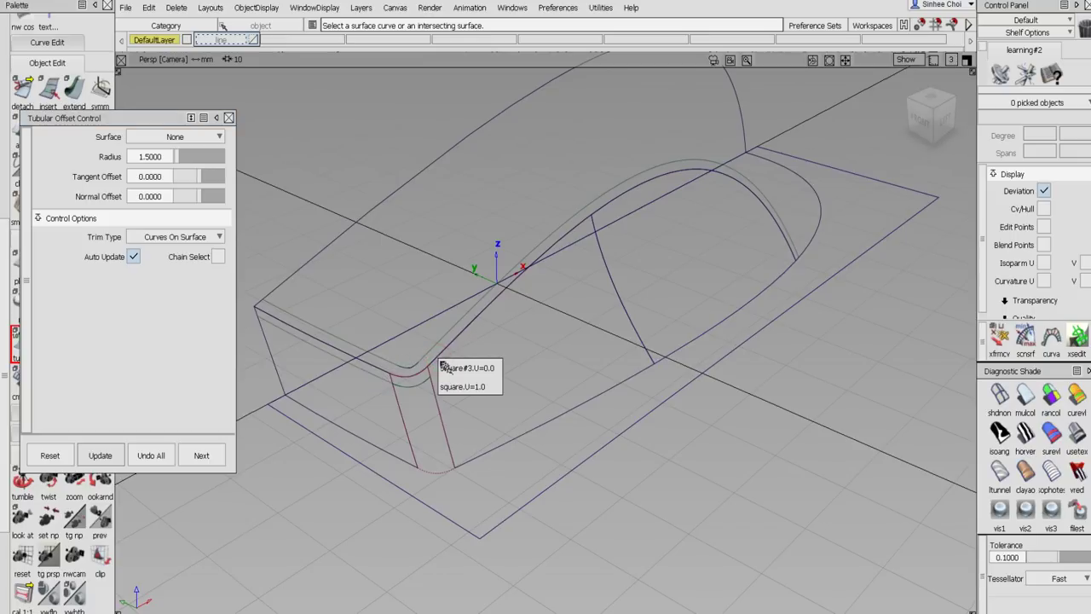
click(448, 368)
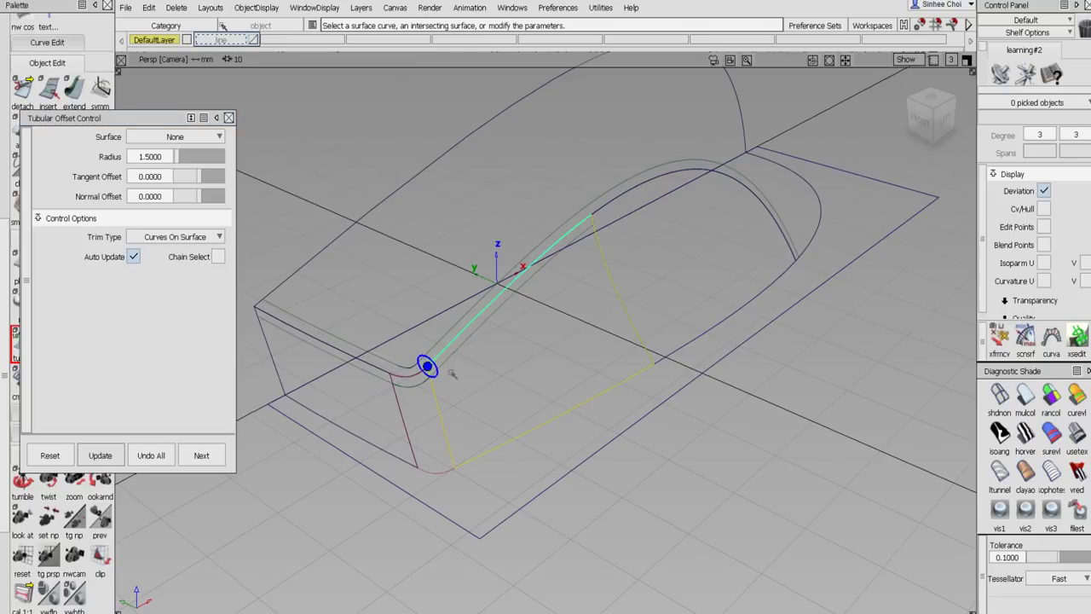
click(207, 457)
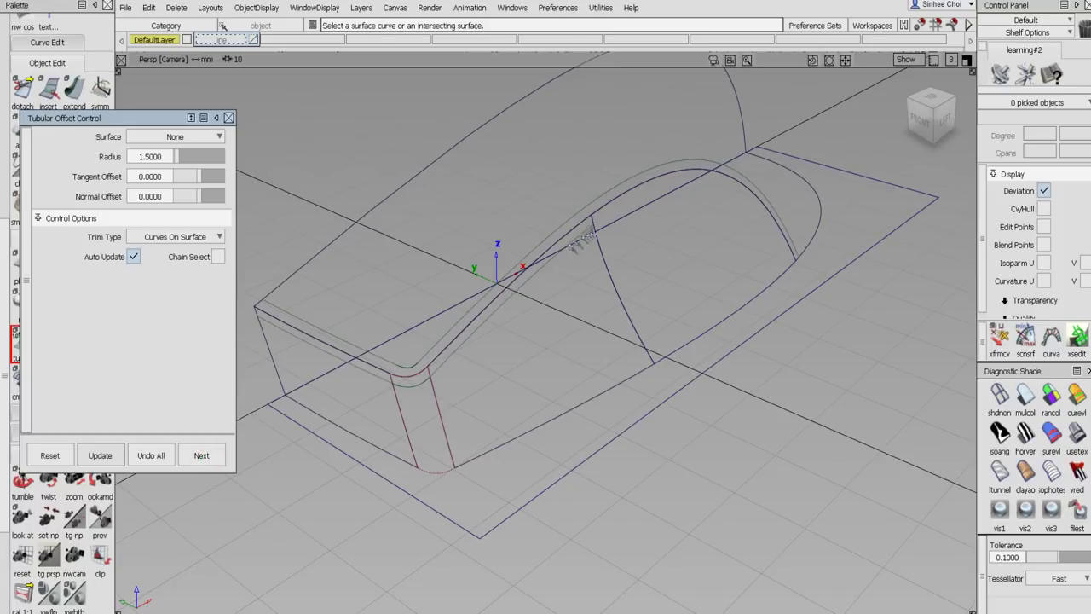
Create a tubular offset curve along the first part of the rear side surface's upper edge (square#4).
click(598, 213)
click(607, 221)
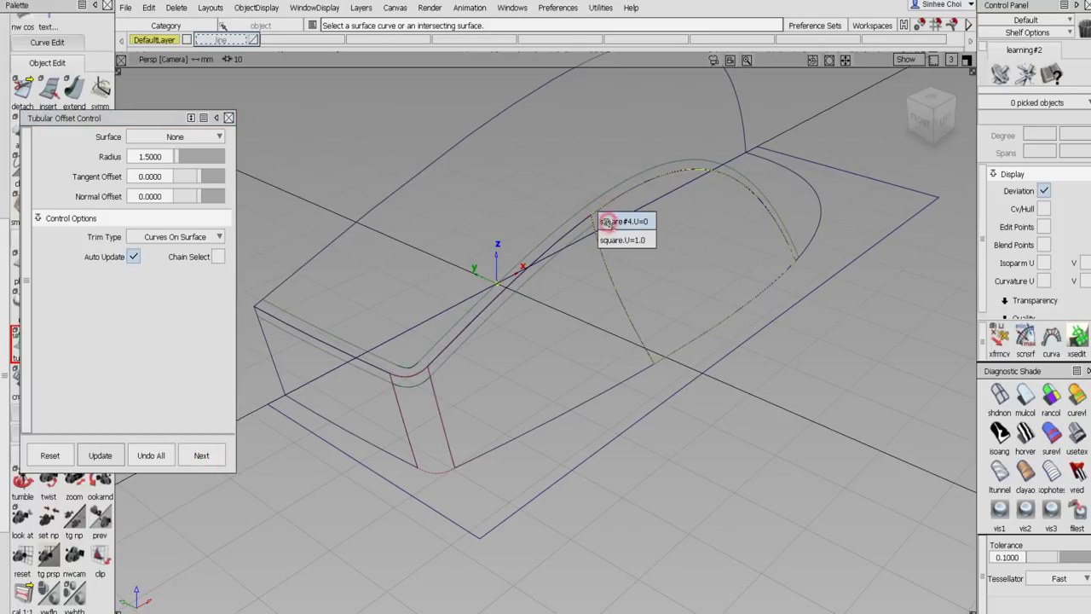
click(607, 222)
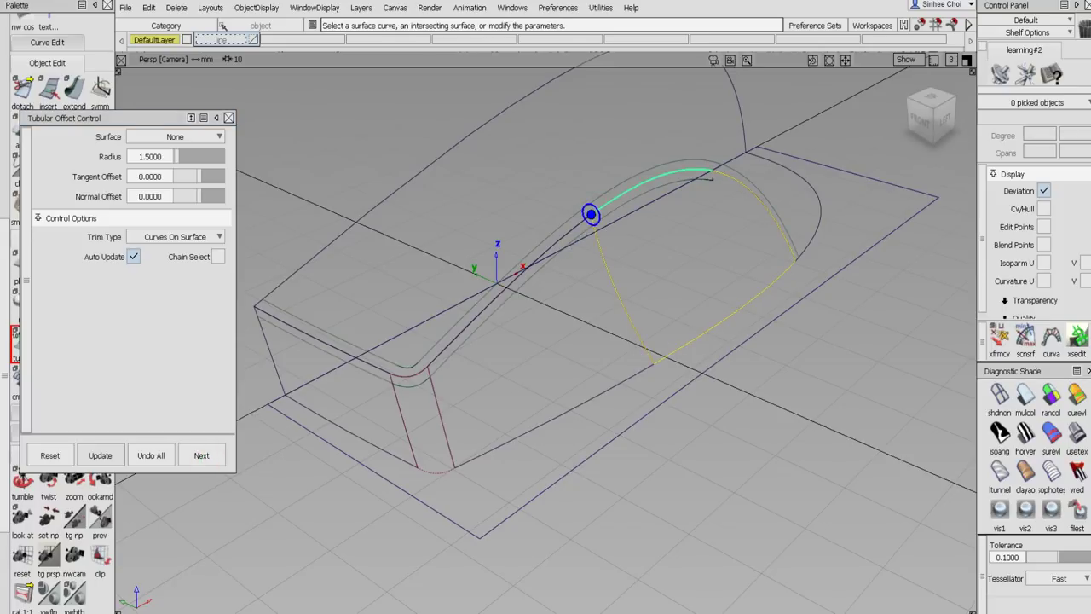
click(205, 456)
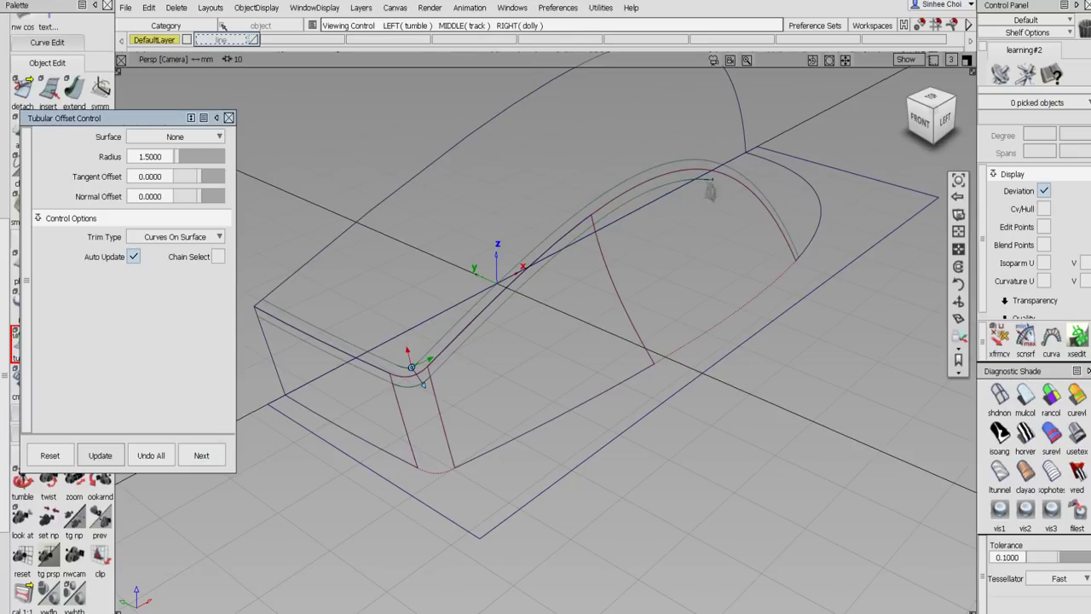
Create the tubular offset curve along the rest of the rear side surface's upper edge and close the Tubular Offset options.
scroll(767, 200, up, 5)
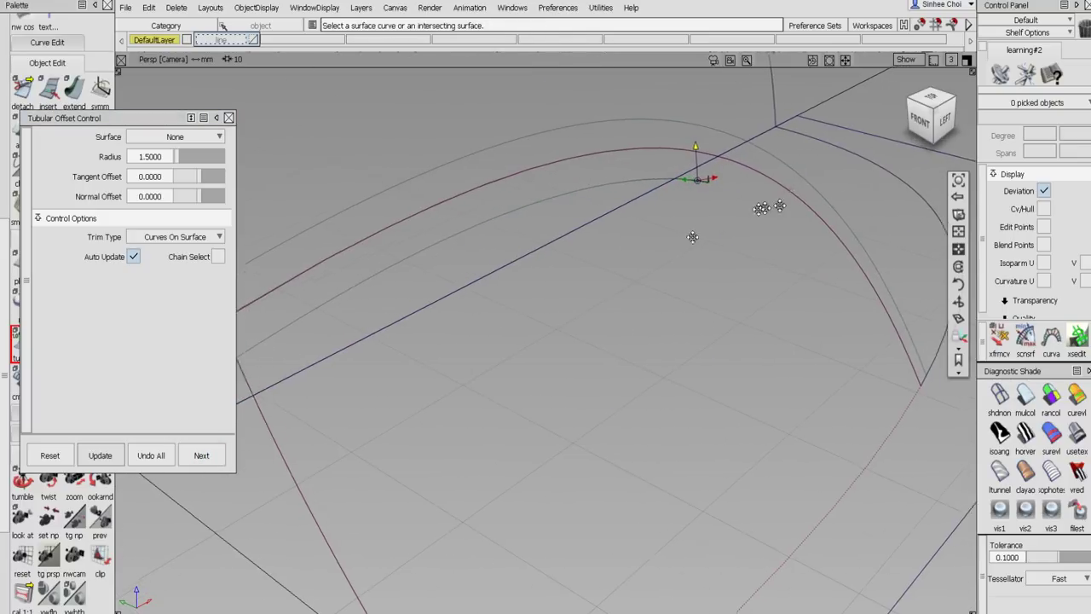
alt+shift+drag(635, 258, 591, 271)
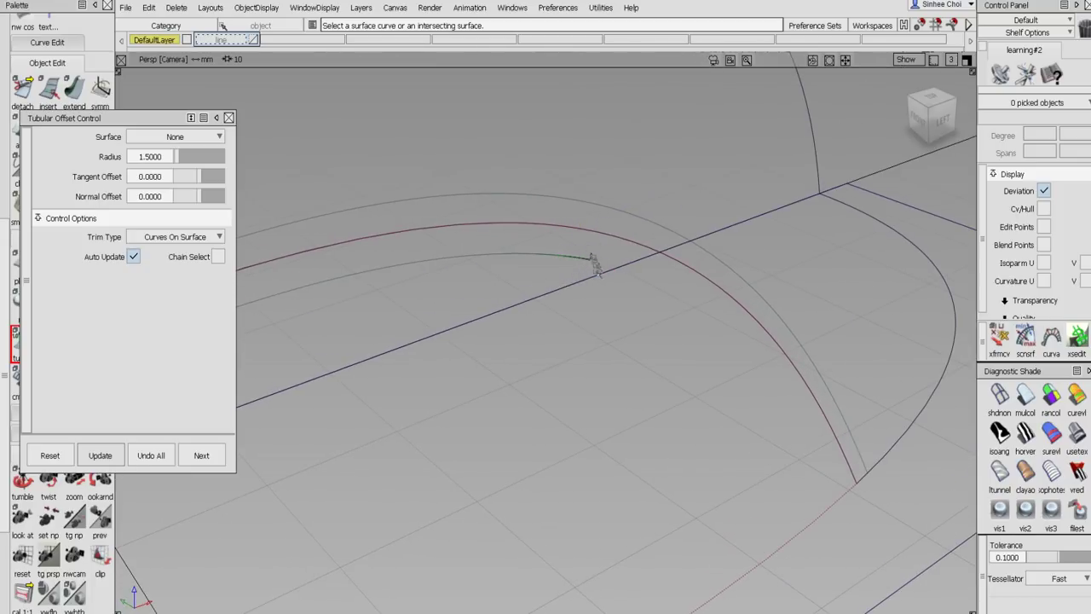
click(669, 259)
click(680, 267)
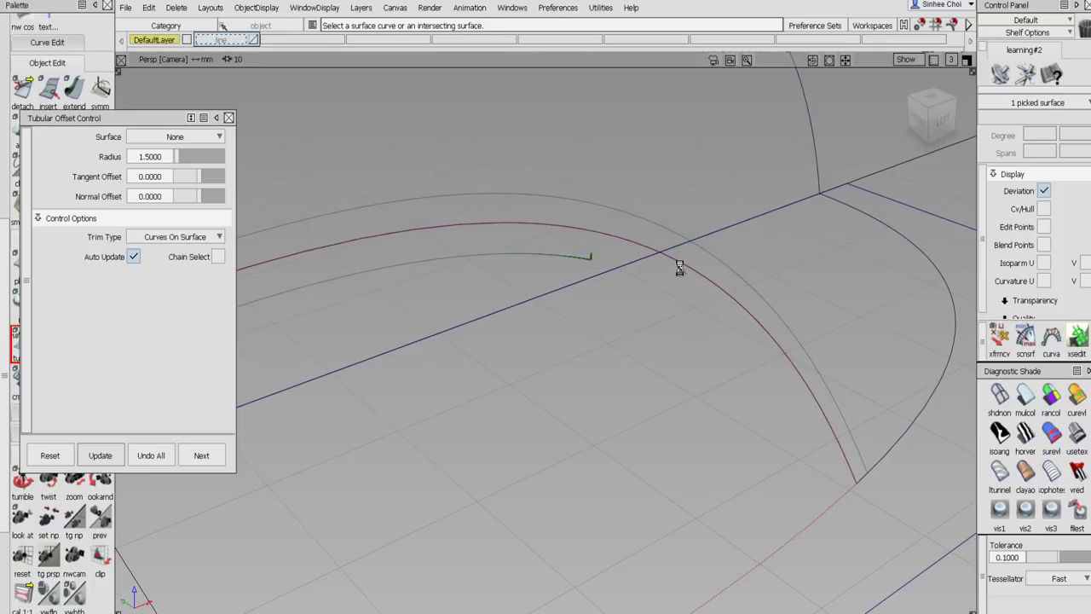
click(201, 455)
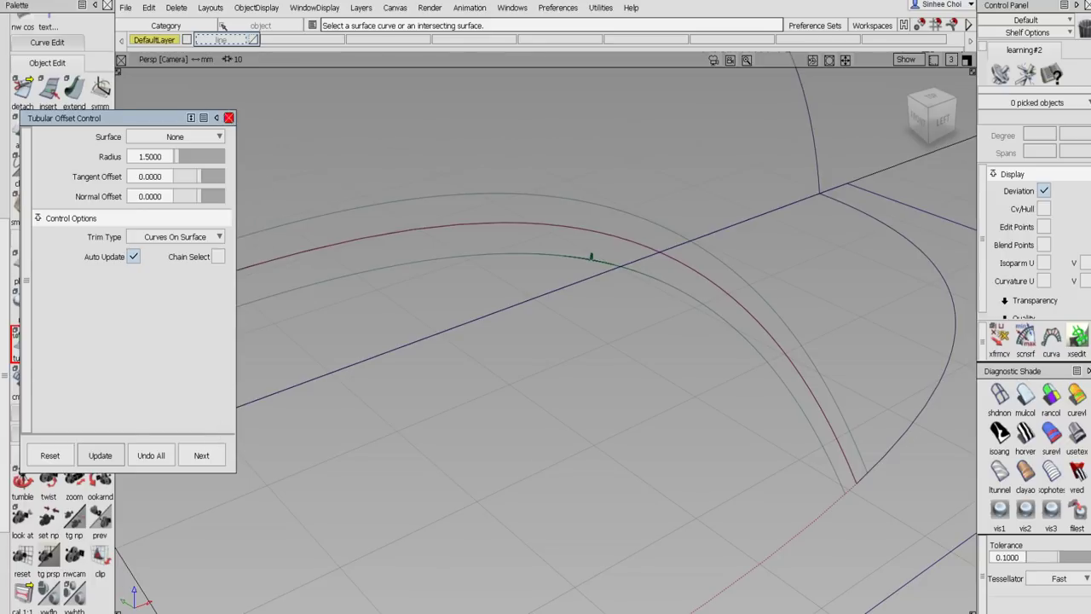
click(229, 117)
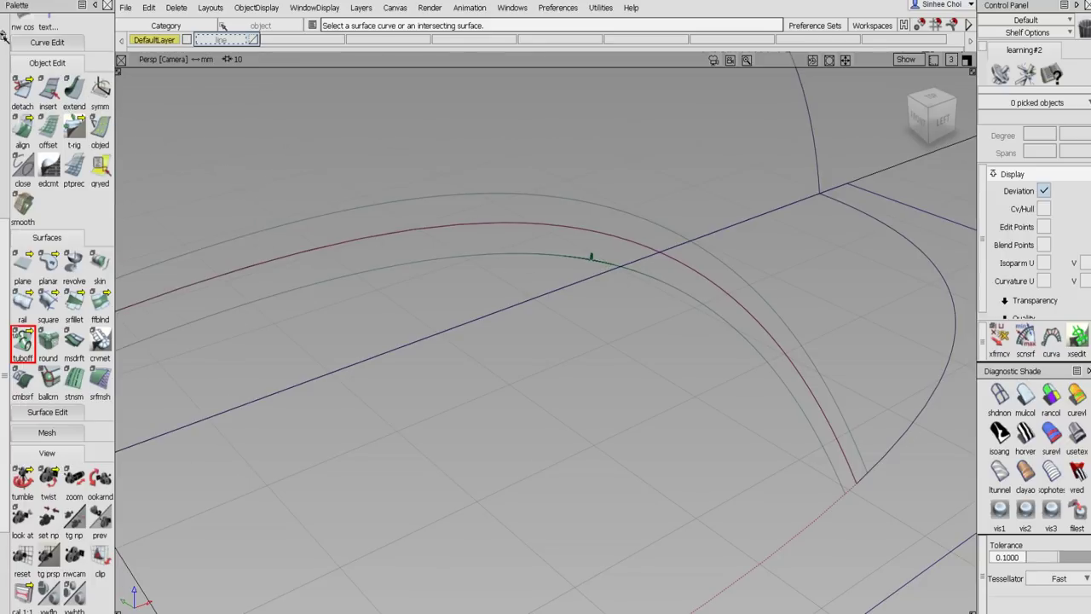
Pick the two curves on surface that meet on the rear side surface and examine their junction up close.
scroll(57, 71, up, 5)
click(100, 88)
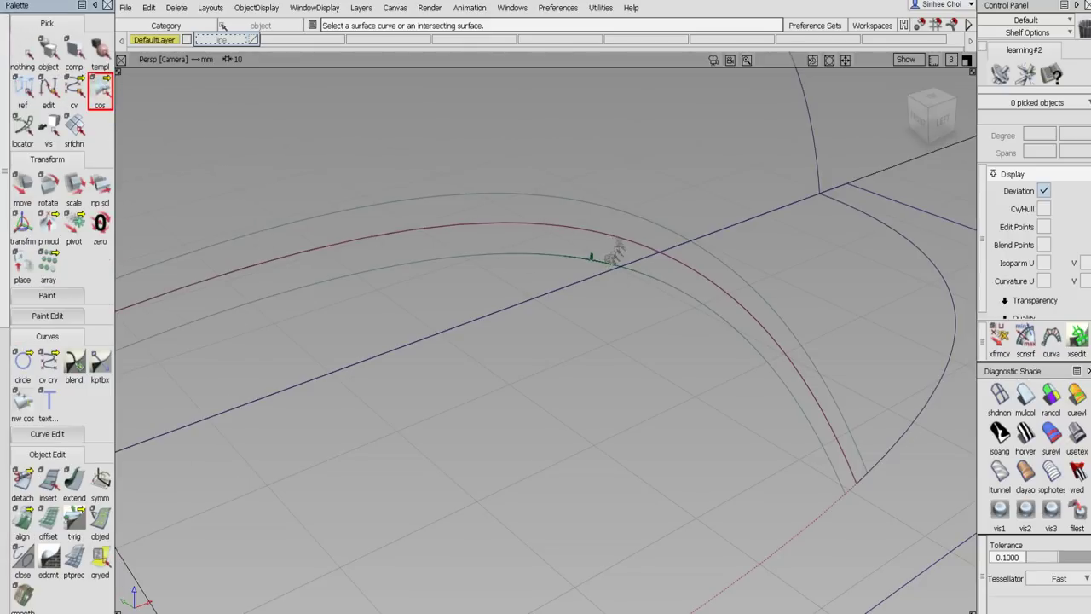
click(591, 256)
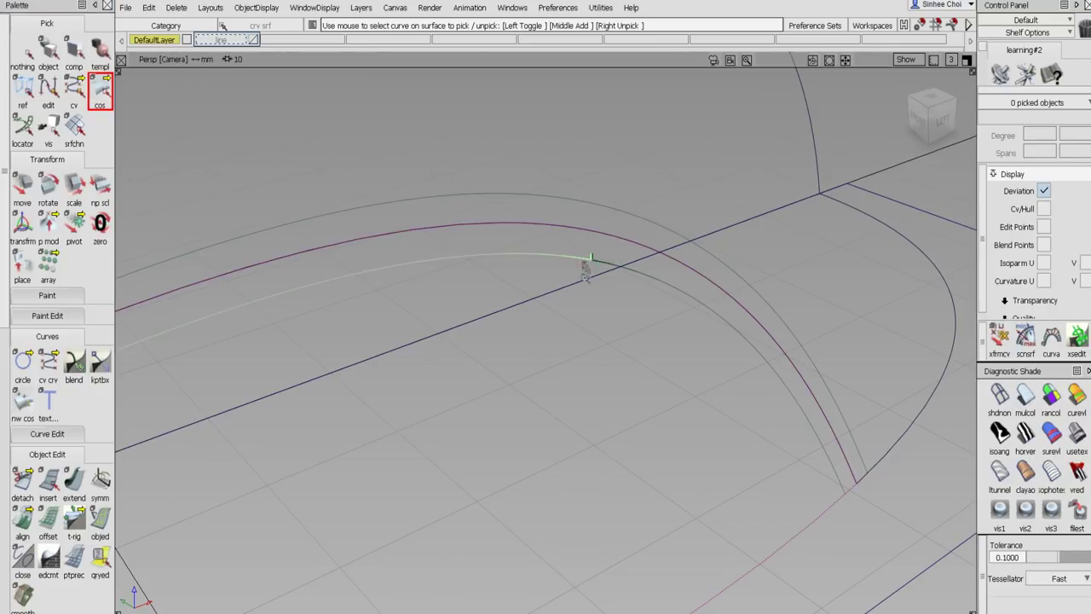
click(597, 257)
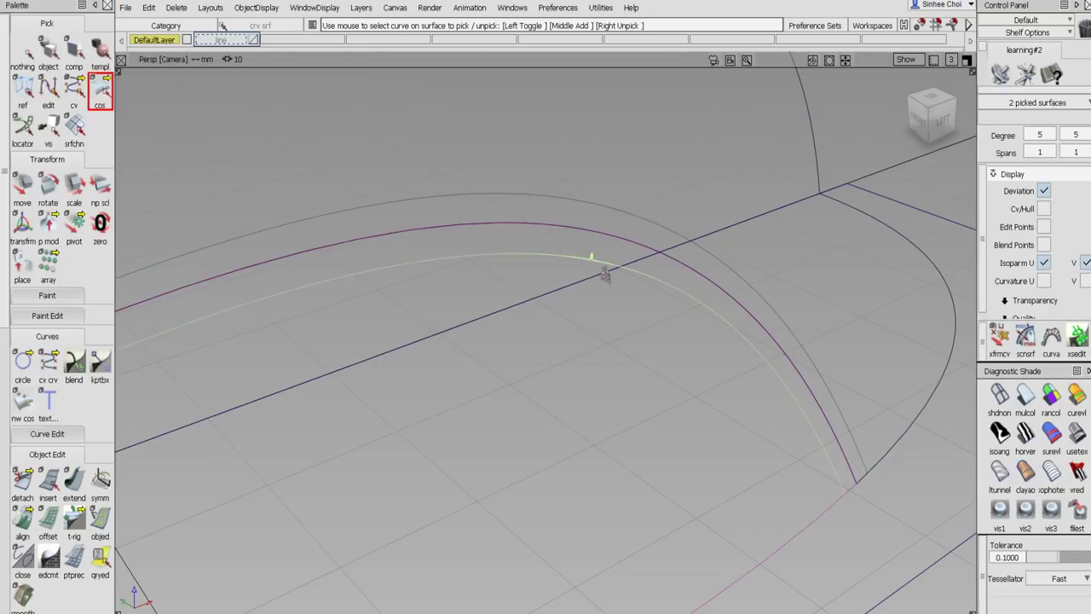
click(591, 259)
alt+shift+drag(684, 337, 757, 273)
alt+shift+right_drag(757, 274, 662, 314)
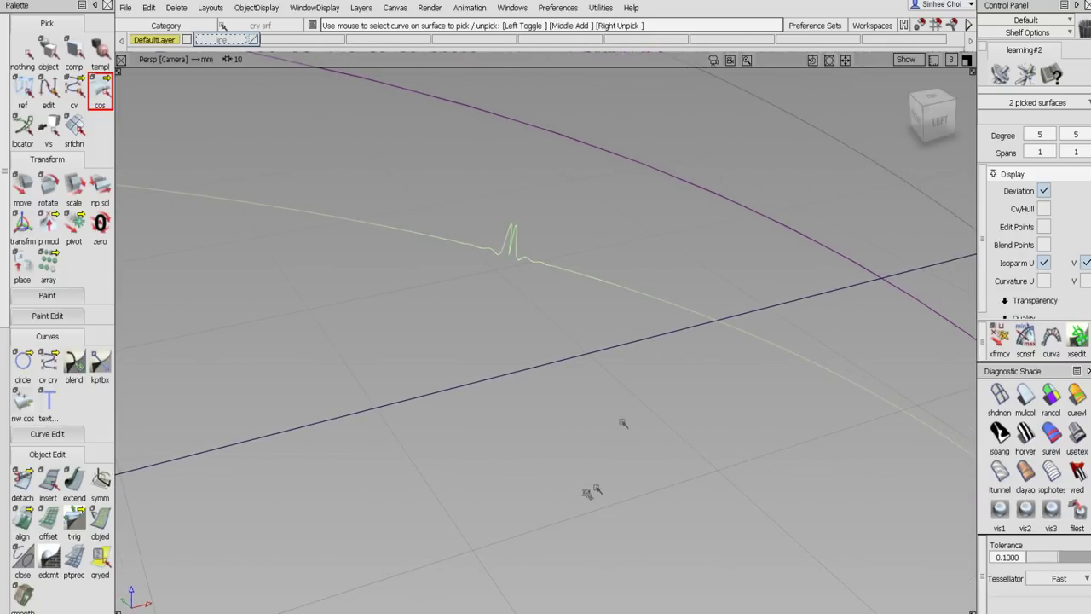
Detach the two curves on surface on both sides of the spike at their junction, accepting the removal of construction history.
click(23, 480)
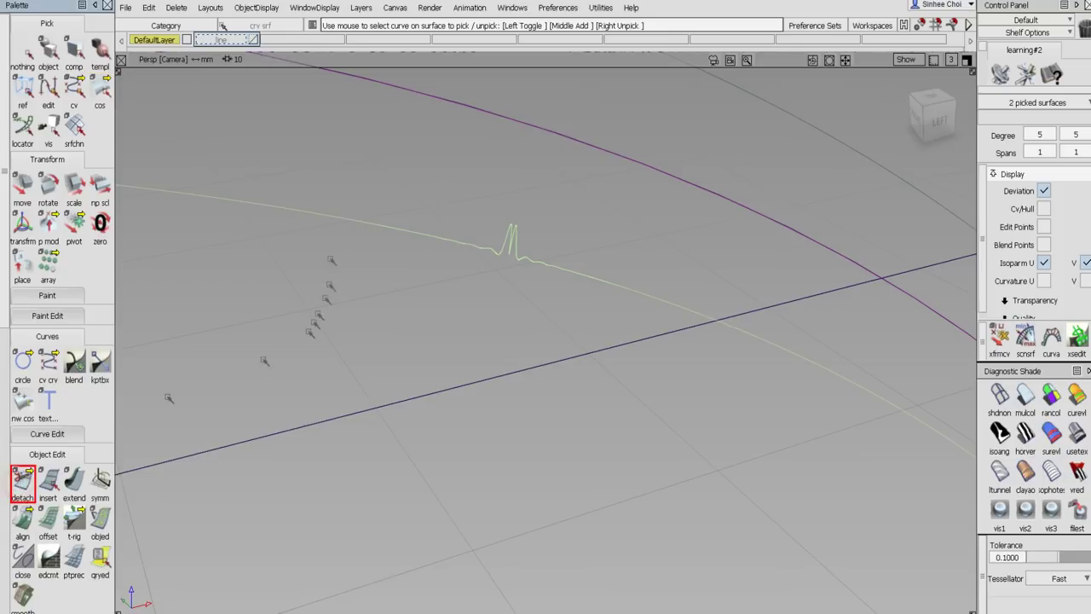
click(370, 225)
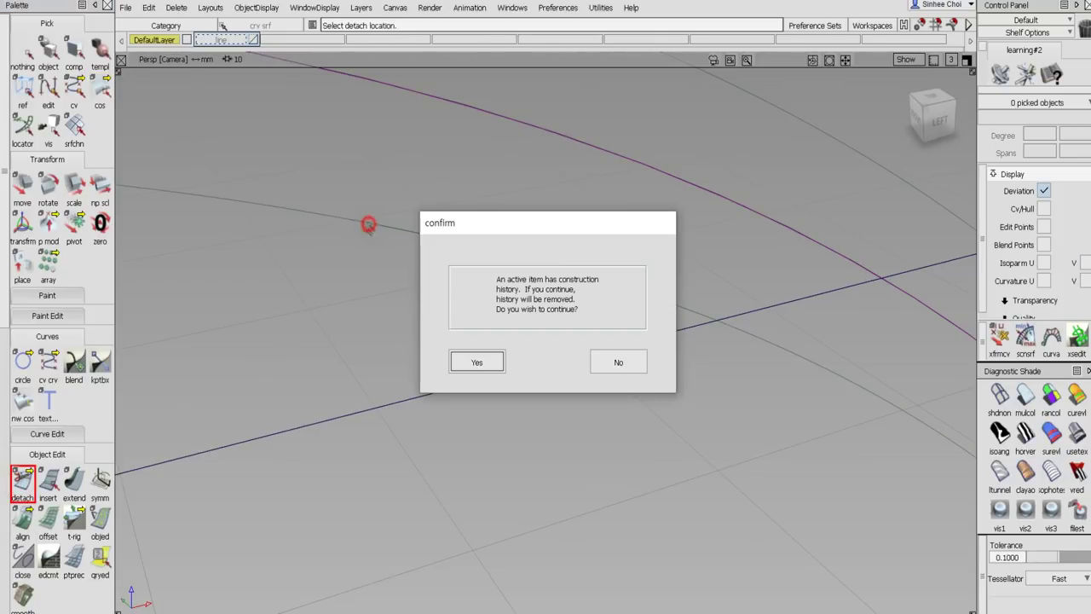
click(480, 361)
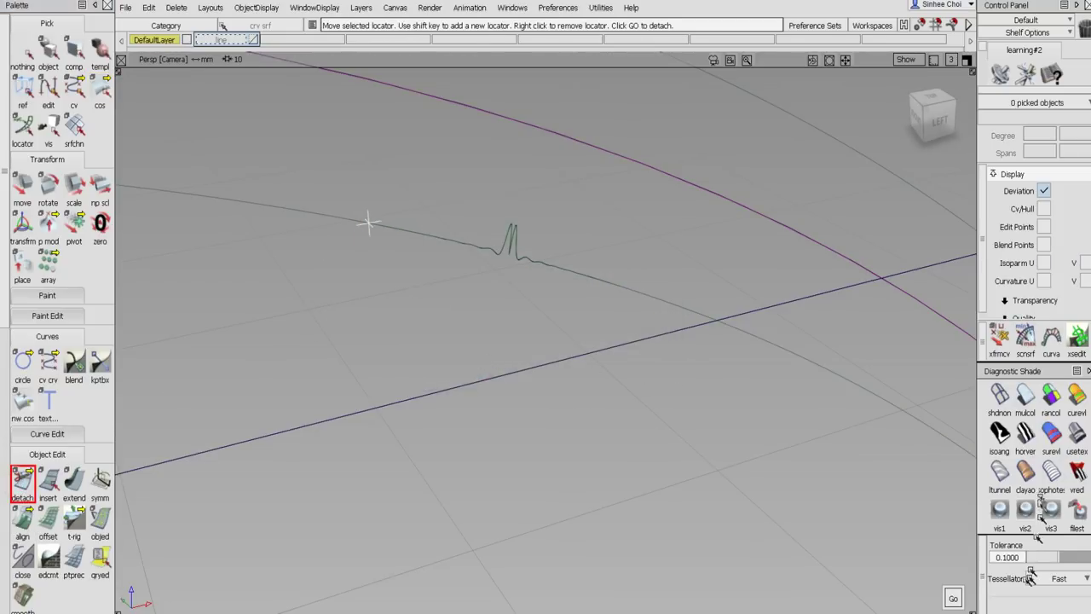
click(952, 598)
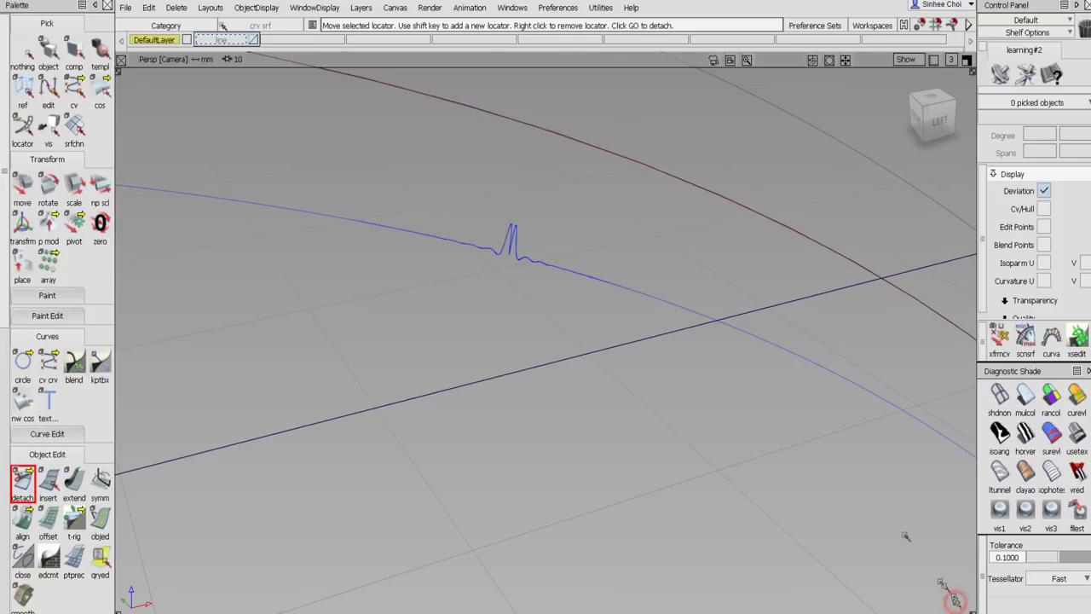
click(657, 298)
click(953, 598)
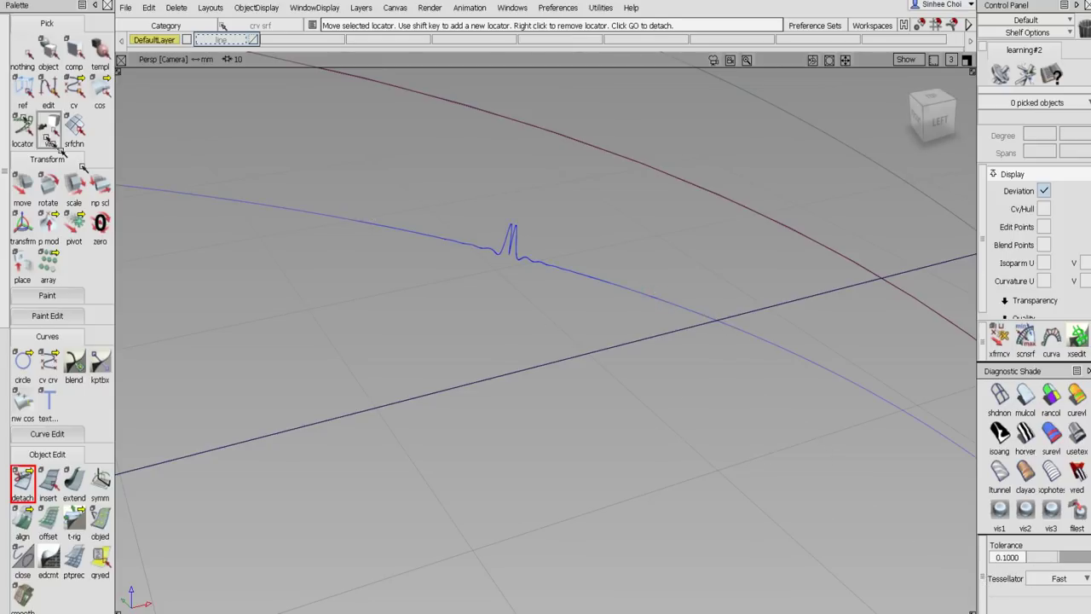
Delete the detached spiked segments of the curves on surface, leaving a gap on the rear side surface.
click(100, 88)
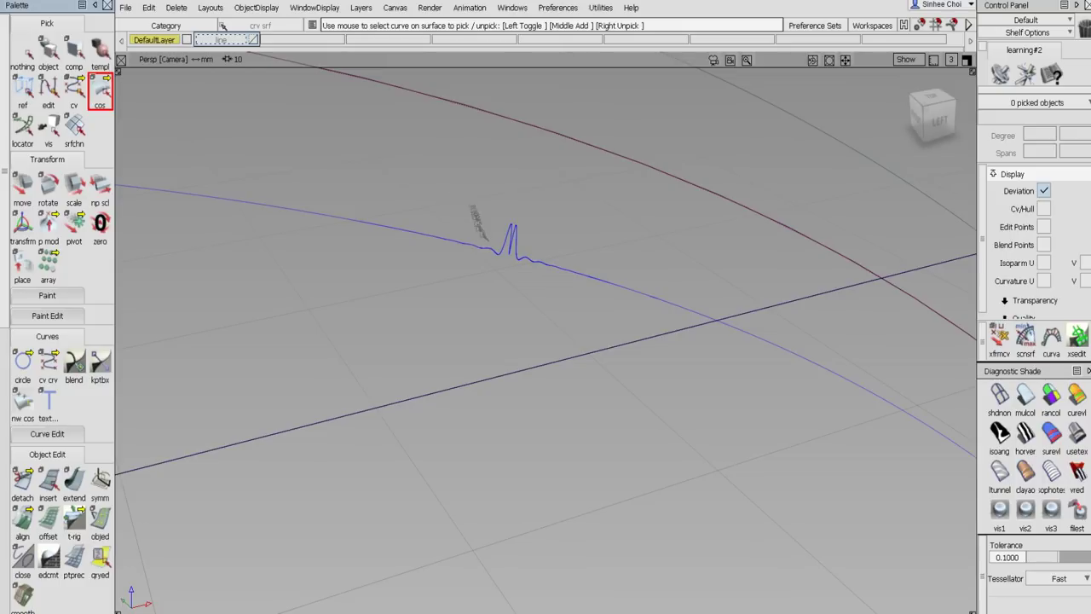
click(520, 259)
key(Delete)
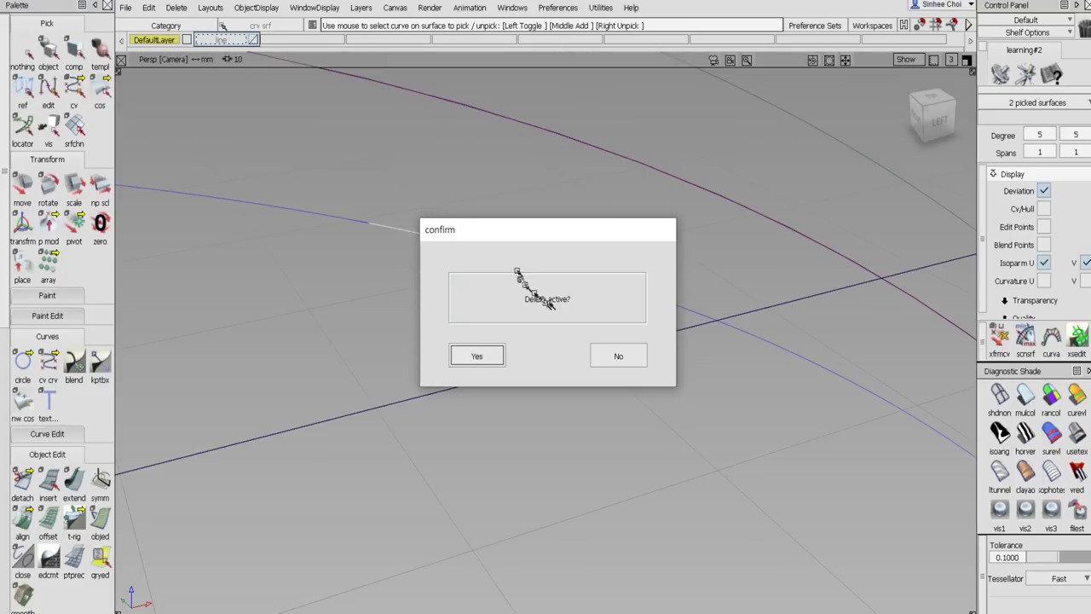
click(480, 353)
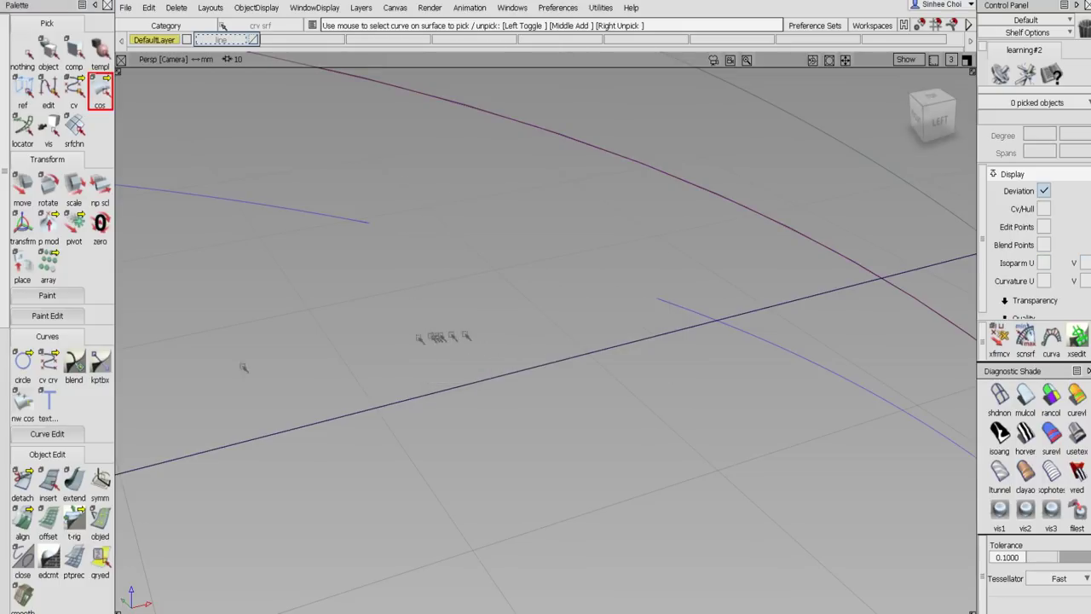
Draw a degree 3 edit point curve across the gap, snapped to the ends of the two remaining curves on surface.
drag(48, 362, 95, 372)
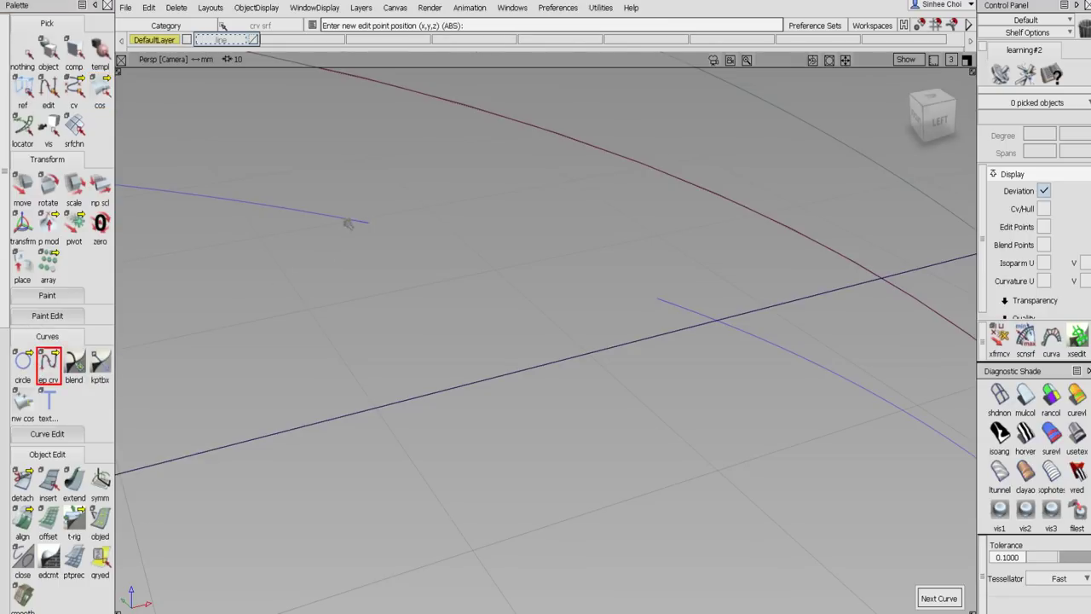
click(368, 222)
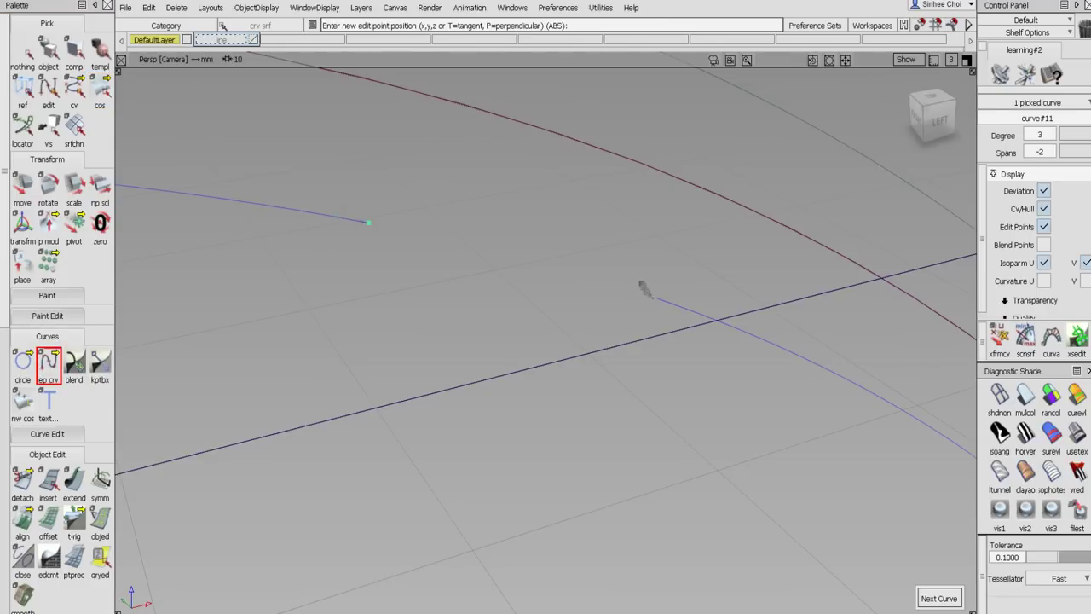
click(662, 300)
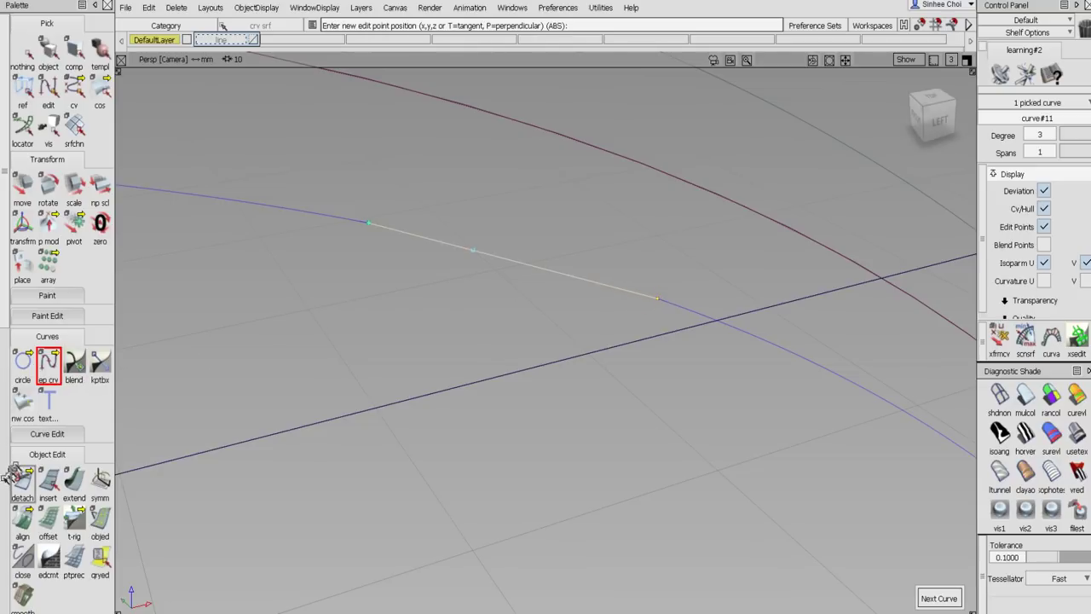
Align the start of the bridging curve to the first adjoining curve on surface with G1 continuity.
click(34, 433)
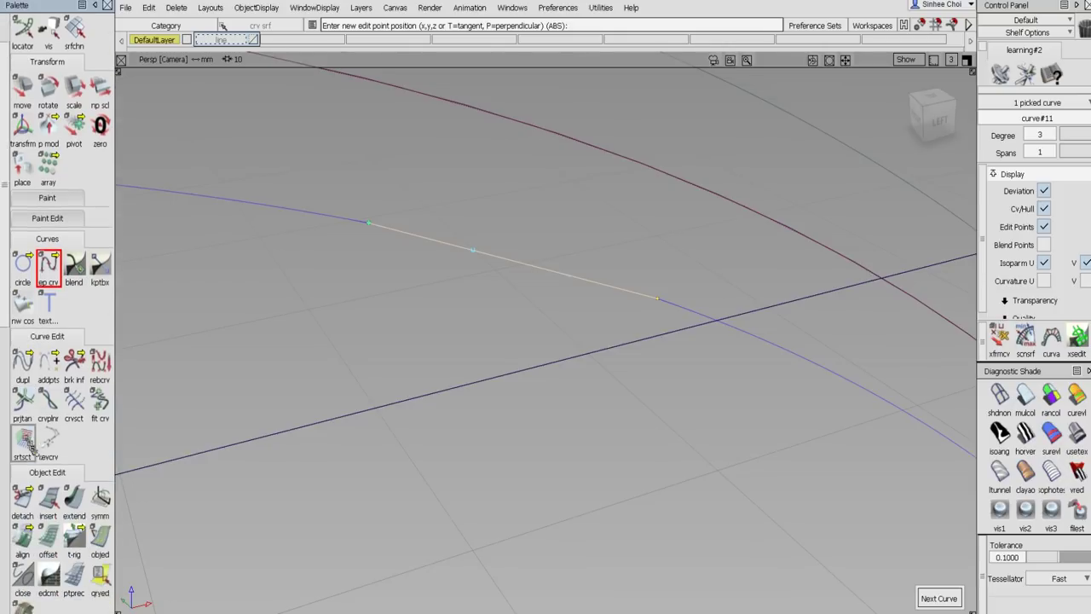
scroll(26, 477, down, 3)
double_click(23, 503)
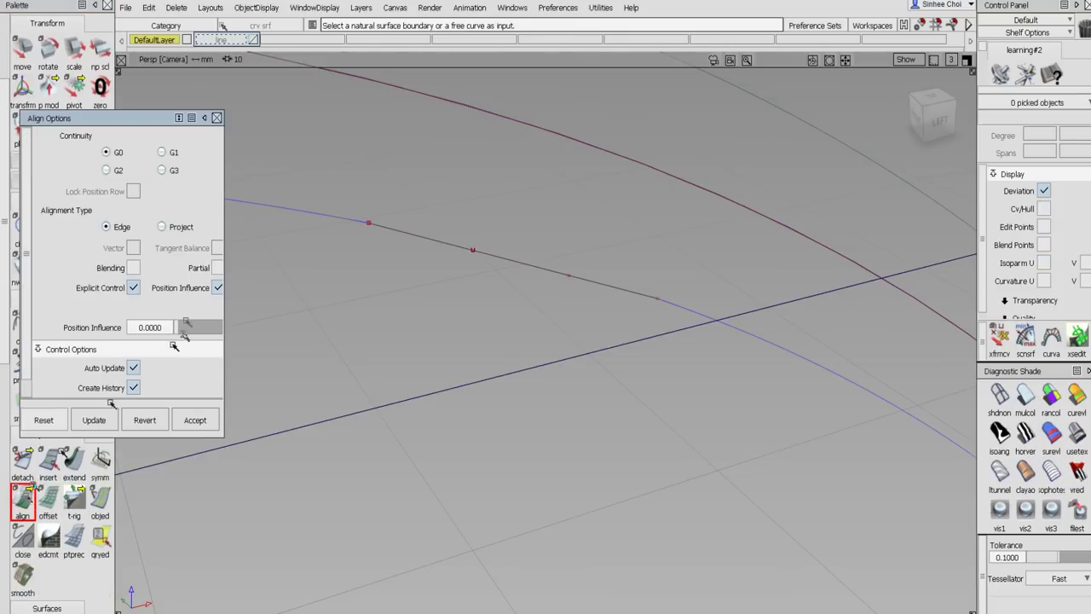
click(171, 153)
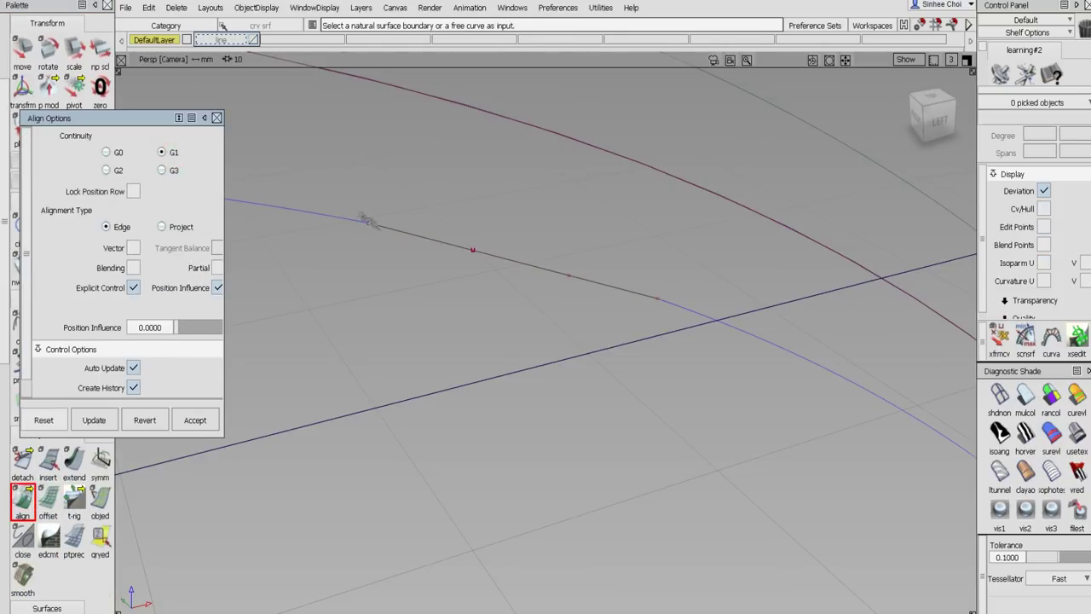
click(375, 226)
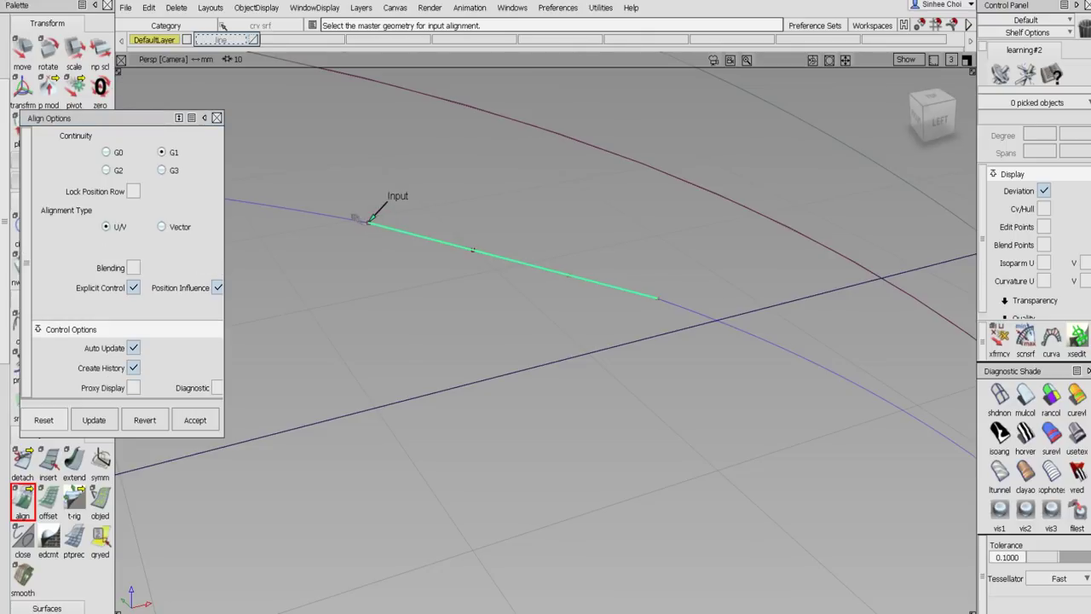
click(353, 217)
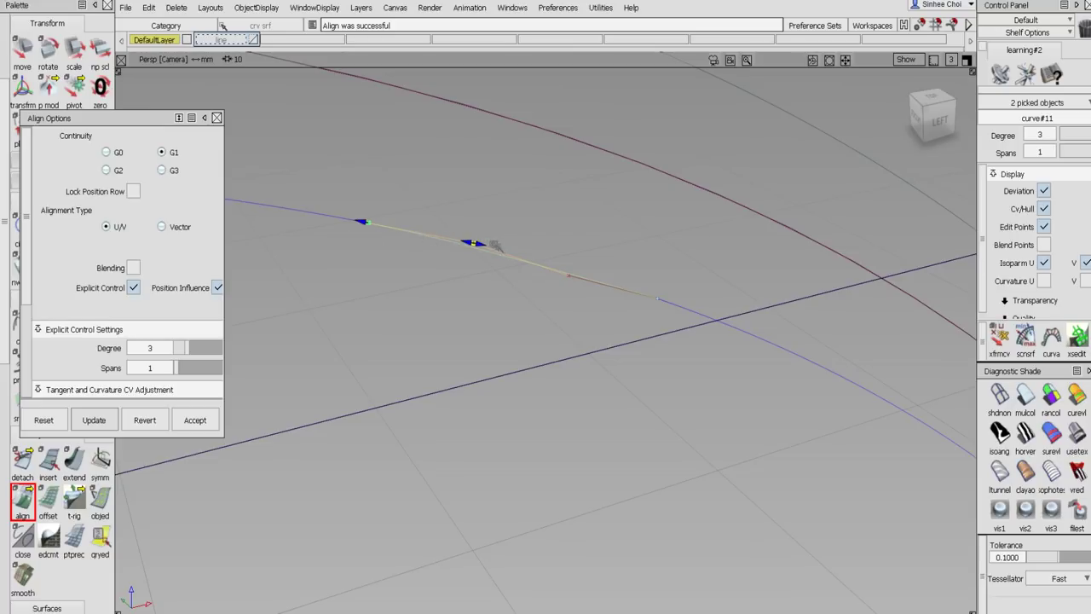
Align the other end of the bridging curve to the second curve on surface with G1 continuity, close the Align options and deselect everything.
click(629, 290)
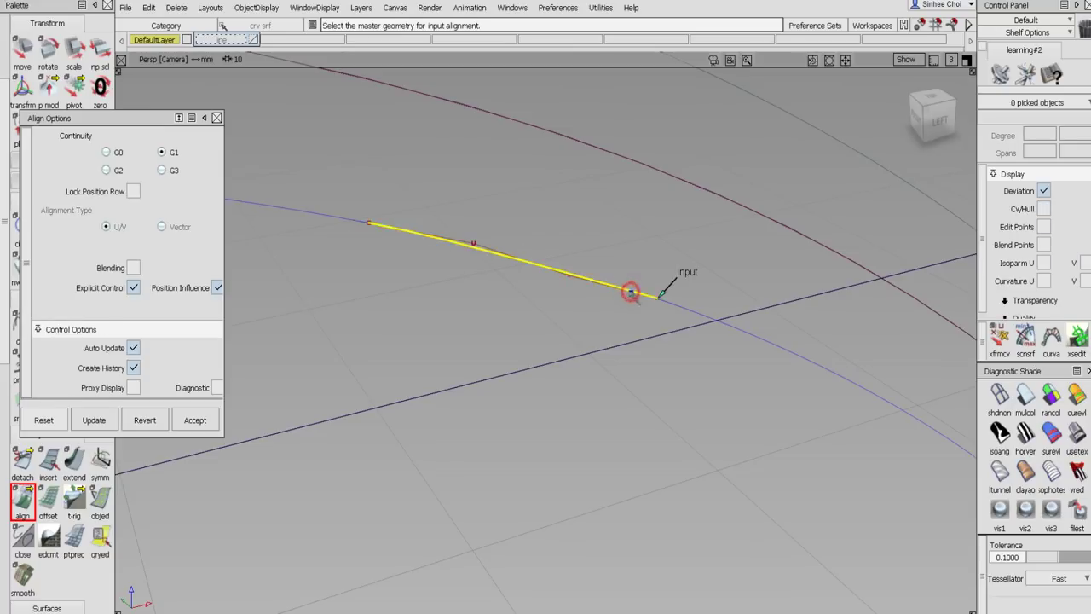
click(672, 306)
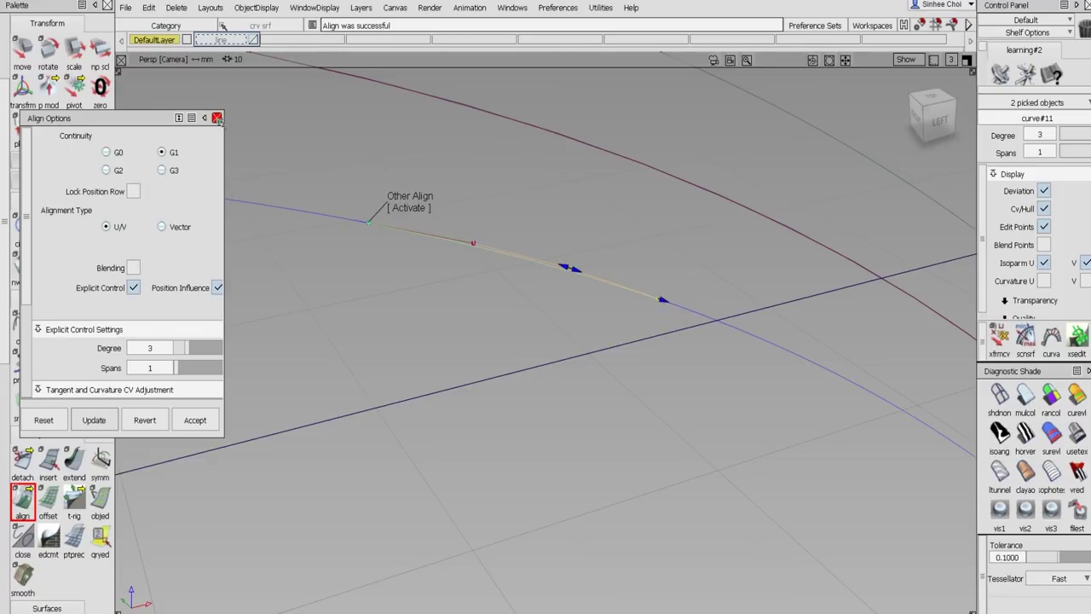
click(205, 419)
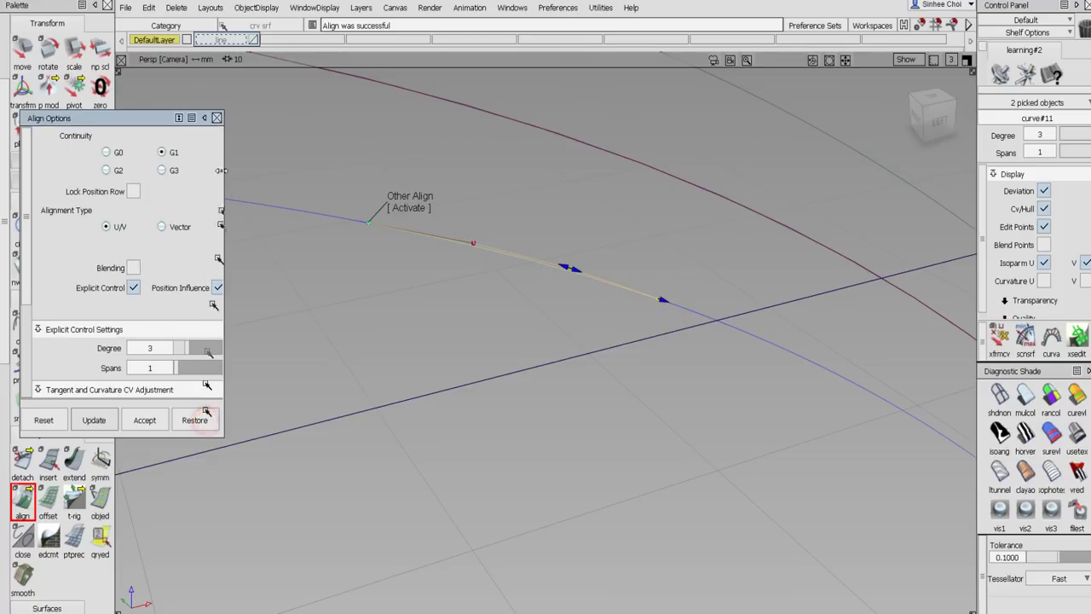
click(216, 118)
scroll(5, 66, up, 3)
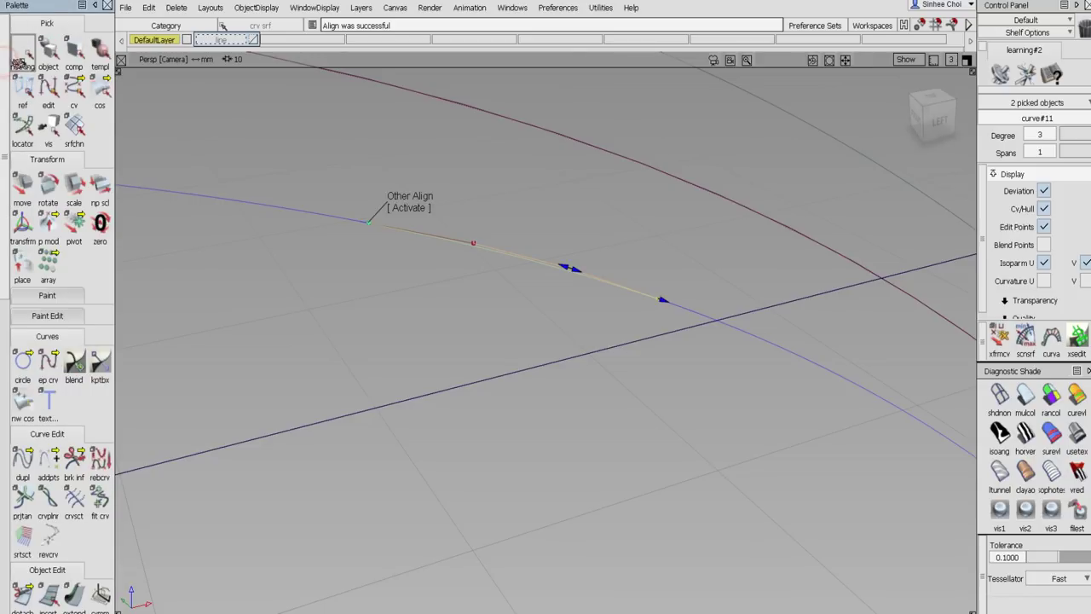
click(22, 49)
alt+shift+drag(696, 368, 631, 366)
Project the bridging curve onto the rear side surface (square#4) as a curve on surface, using the Normal vector option.
click(47, 53)
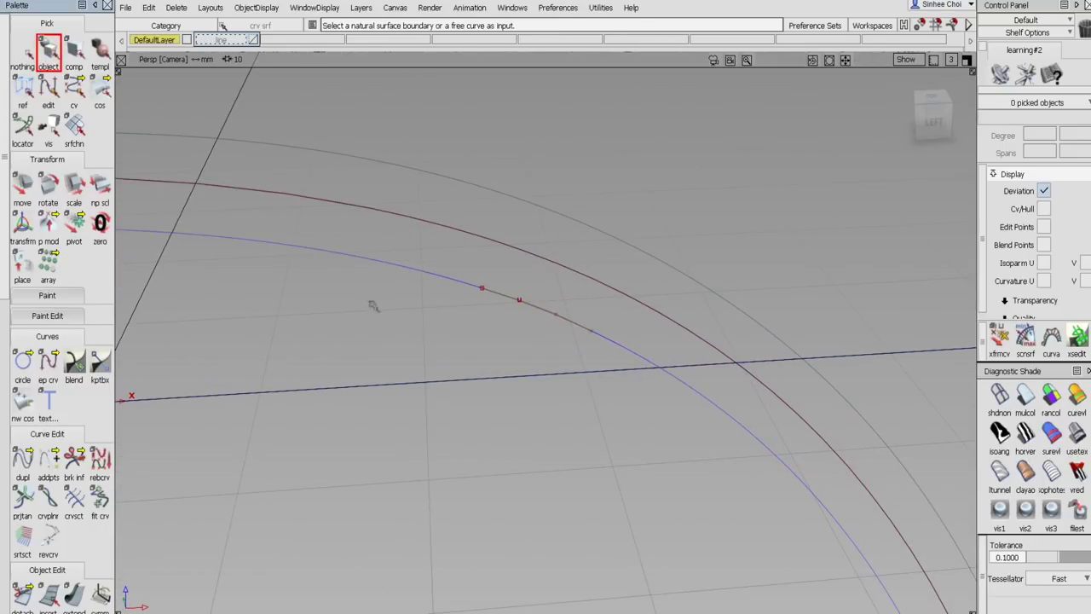
click(368, 306)
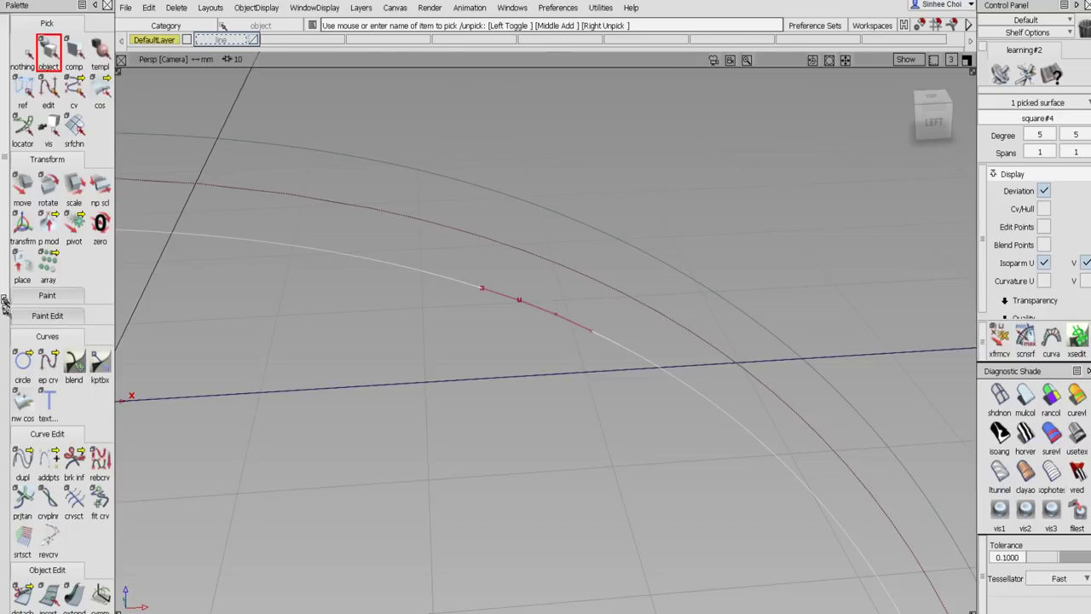
scroll(4, 302, down, 5)
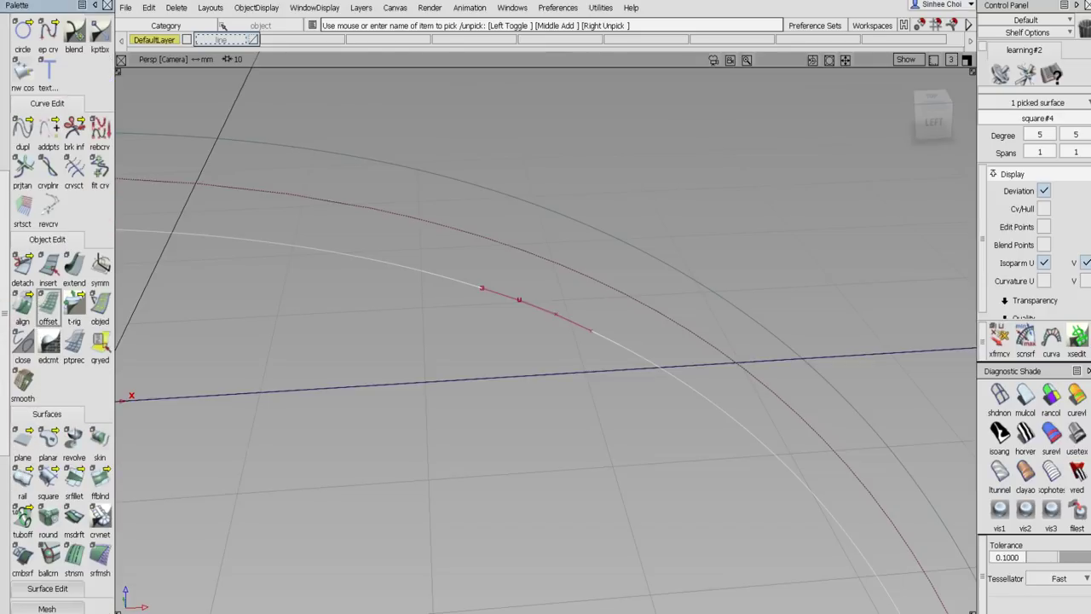
scroll(53, 384, down, 2)
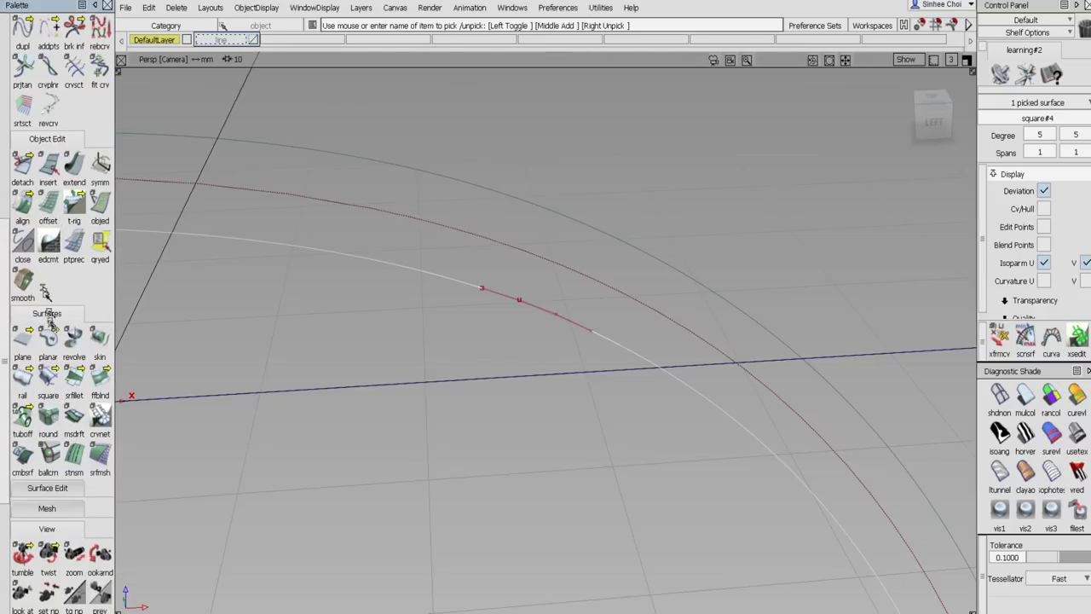
click(48, 487)
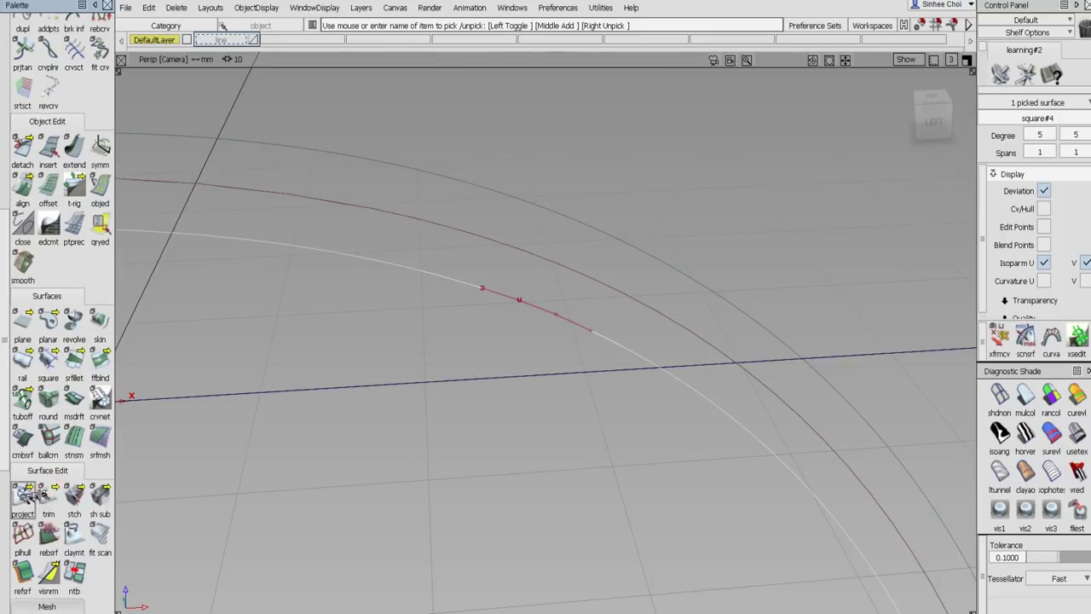
double_click(23, 494)
click(207, 228)
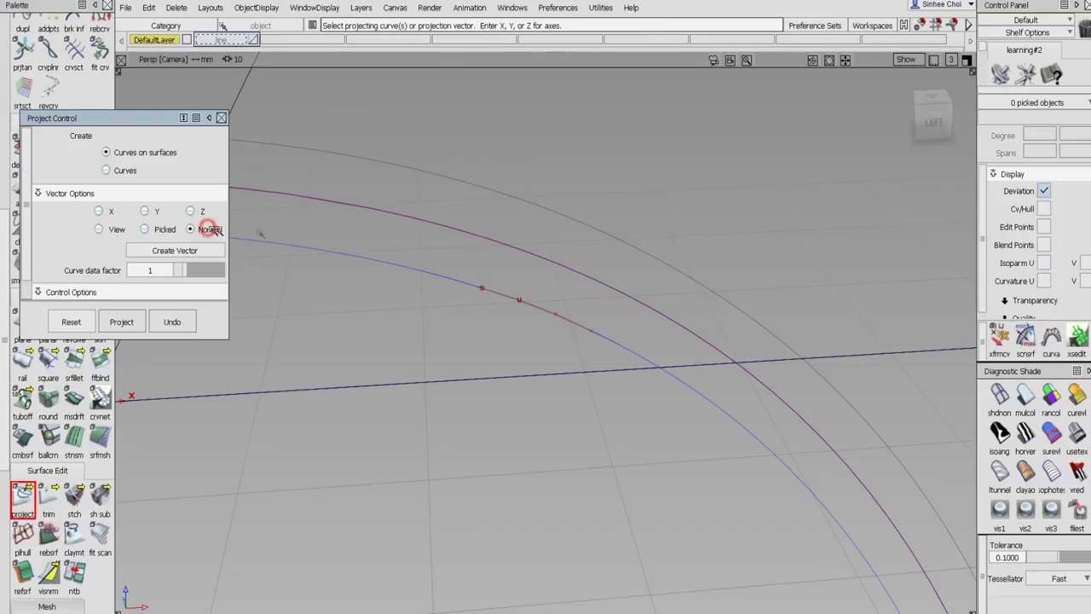
click(490, 290)
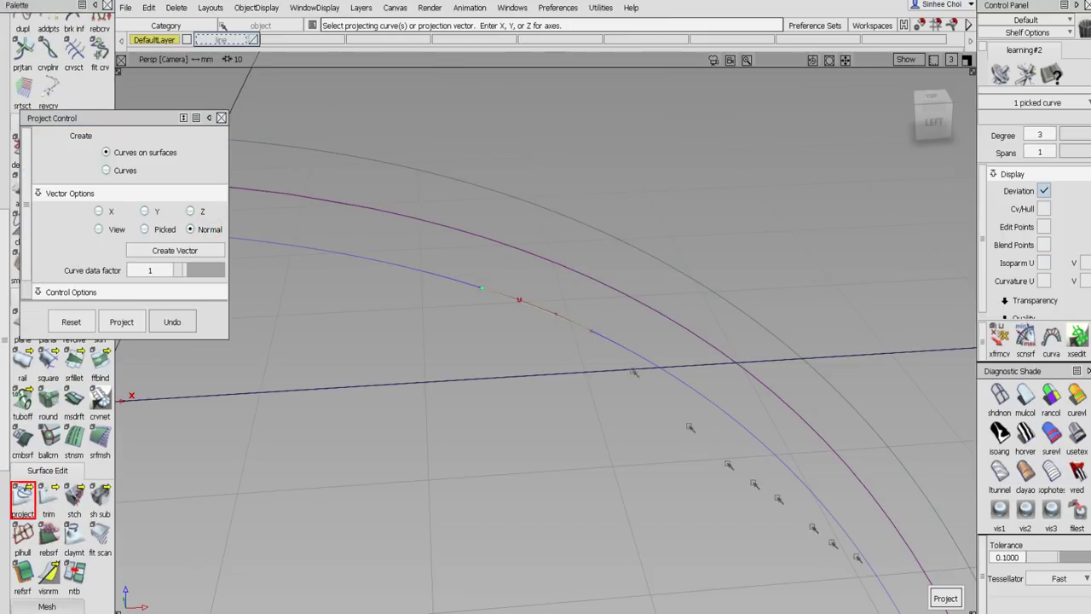
click(941, 598)
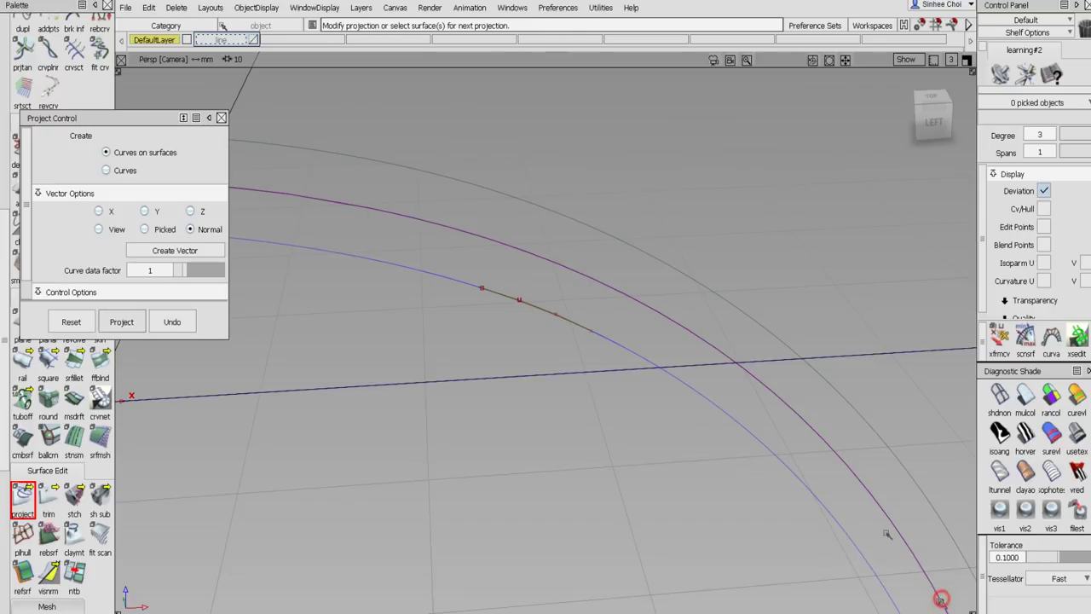
click(220, 119)
Delete the free bridging curve (curve#11) together with its construction history.
scroll(11, 67, up, 10)
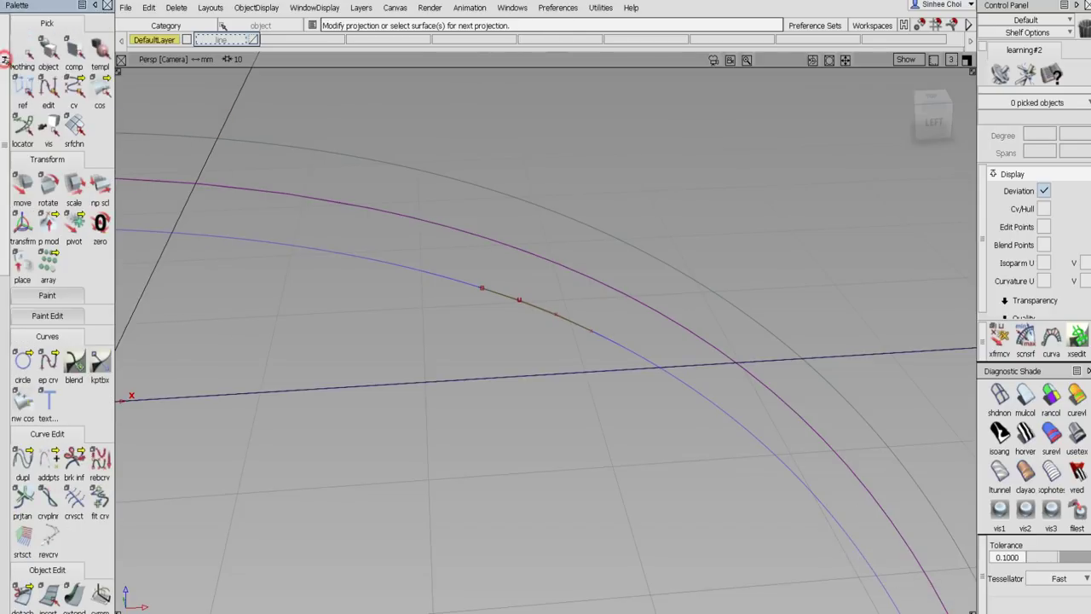
click(49, 51)
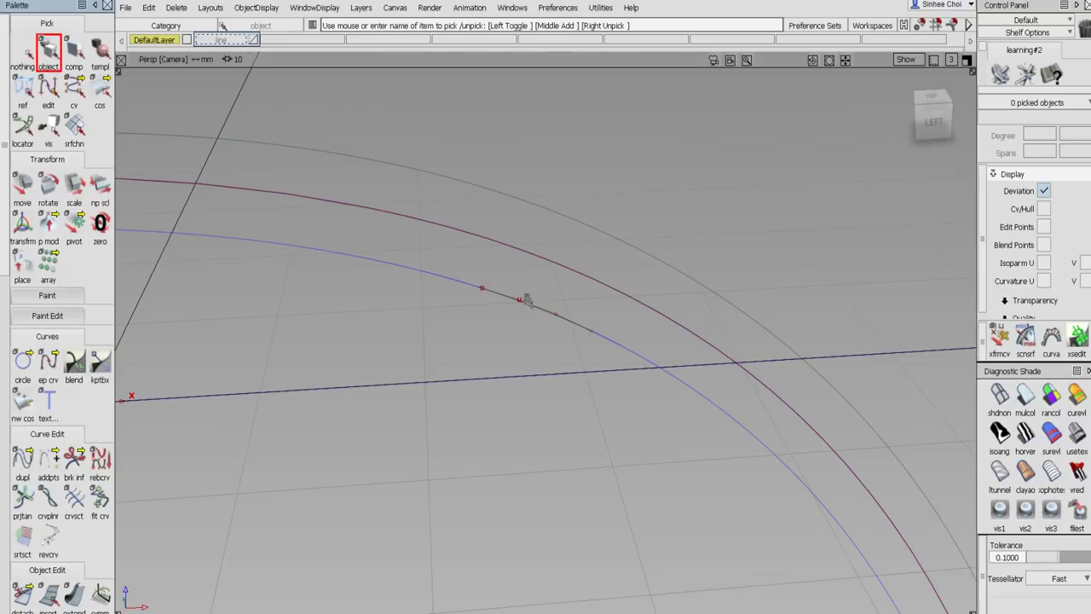
click(525, 305)
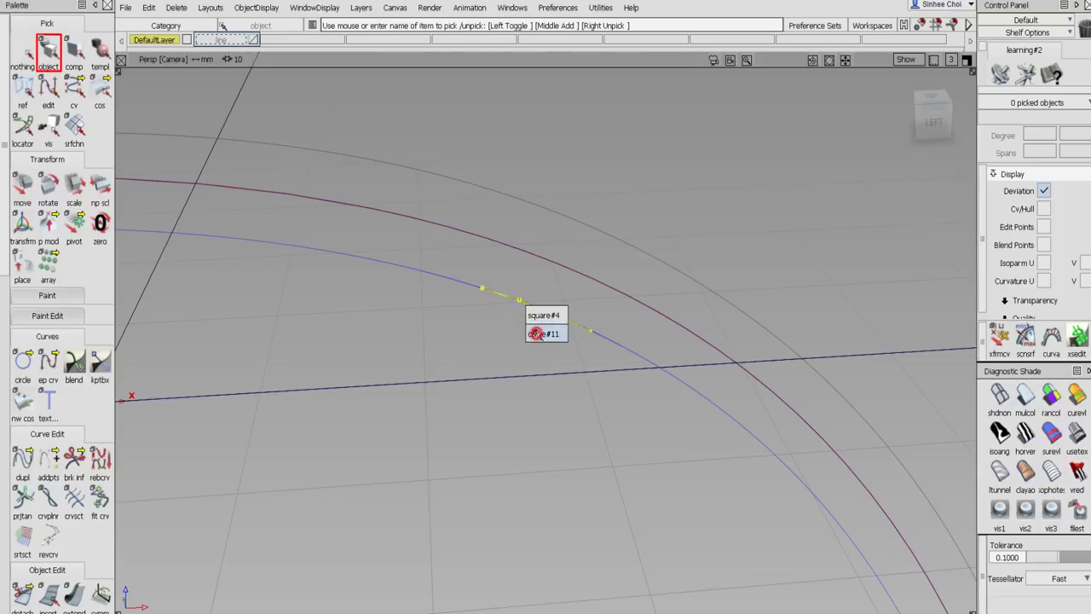
click(532, 333)
key(Delete)
click(490, 357)
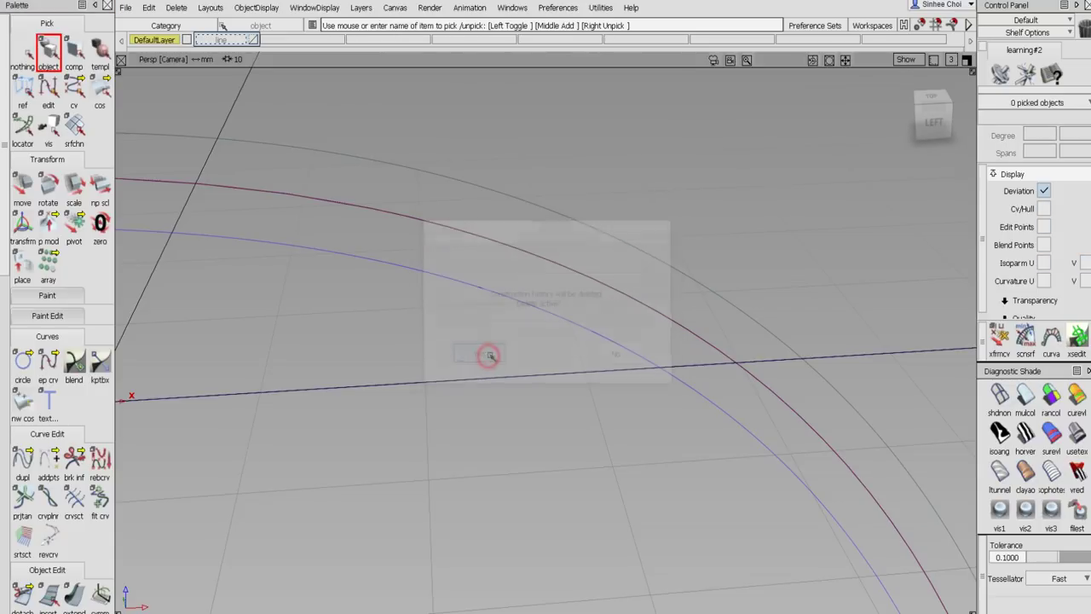
Pick the projected curve on surface between the two remaining offset curves to check the bridge across the gap.
key(shift+alt)
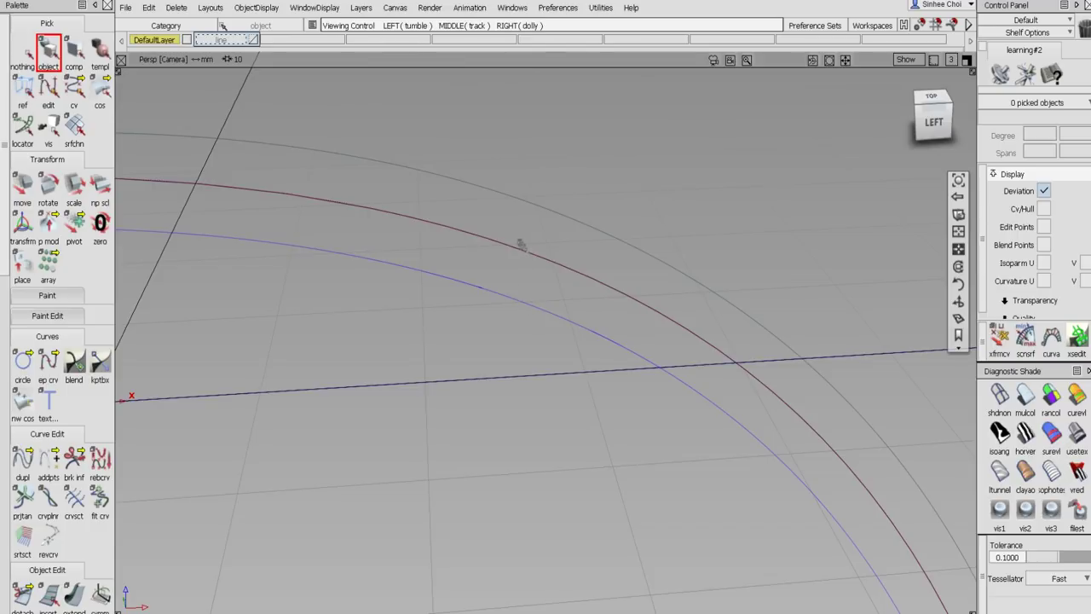
mouse_move(516, 221)
alt+shift+right_down()
mouse_move(491, 251)
mouse_move(504, 224)
alt+shift+right_up()
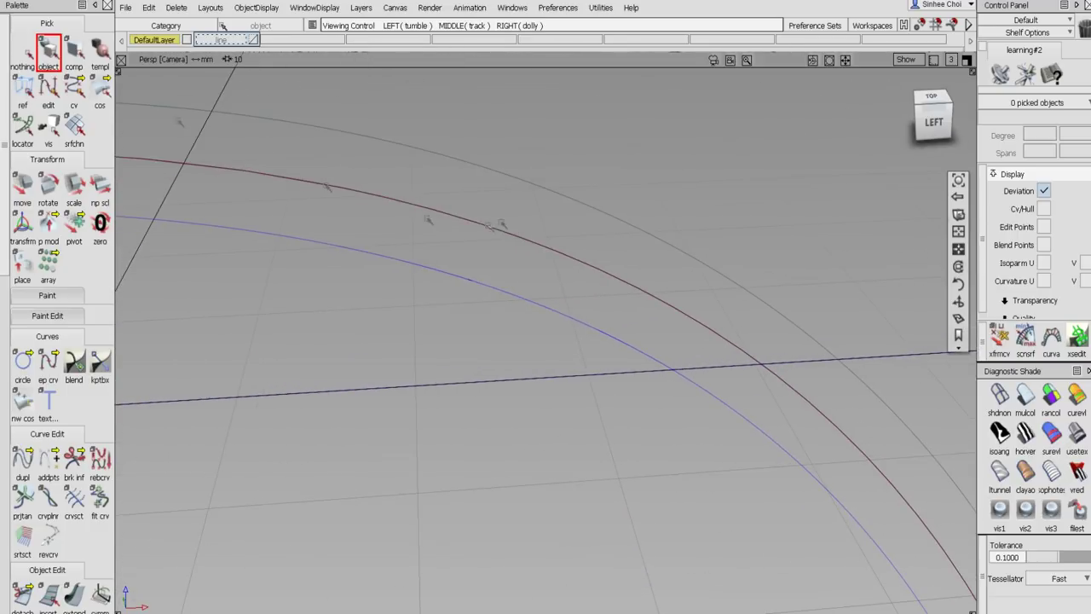
click(101, 92)
click(509, 294)
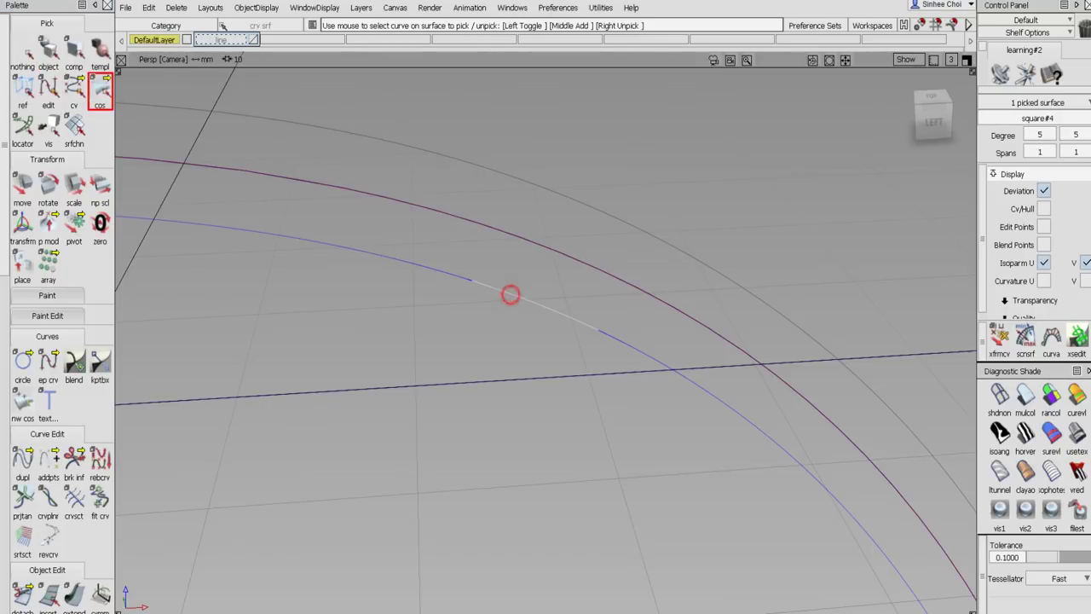
Check the junction beside the projected bridging curve and set the Attach type to Connect.
click(454, 276)
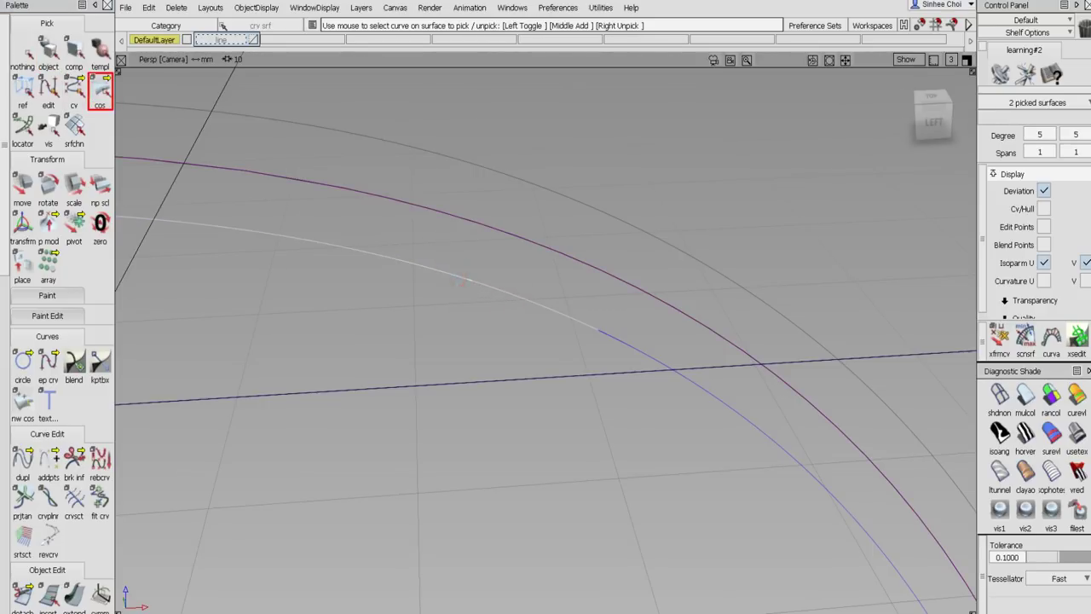
click(451, 275)
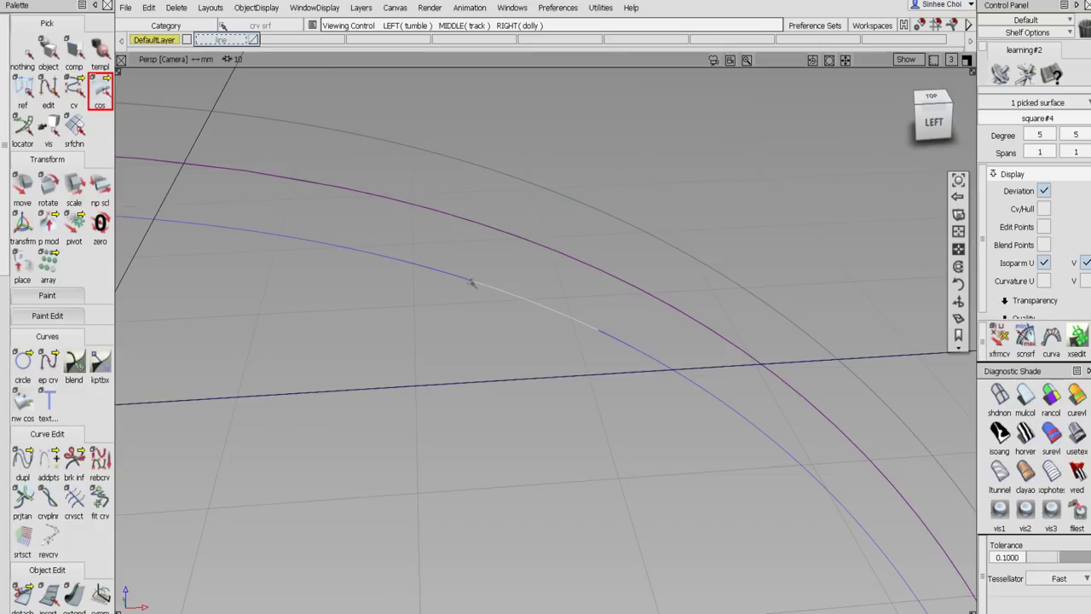
click(471, 282)
scroll(471, 282, up, 5)
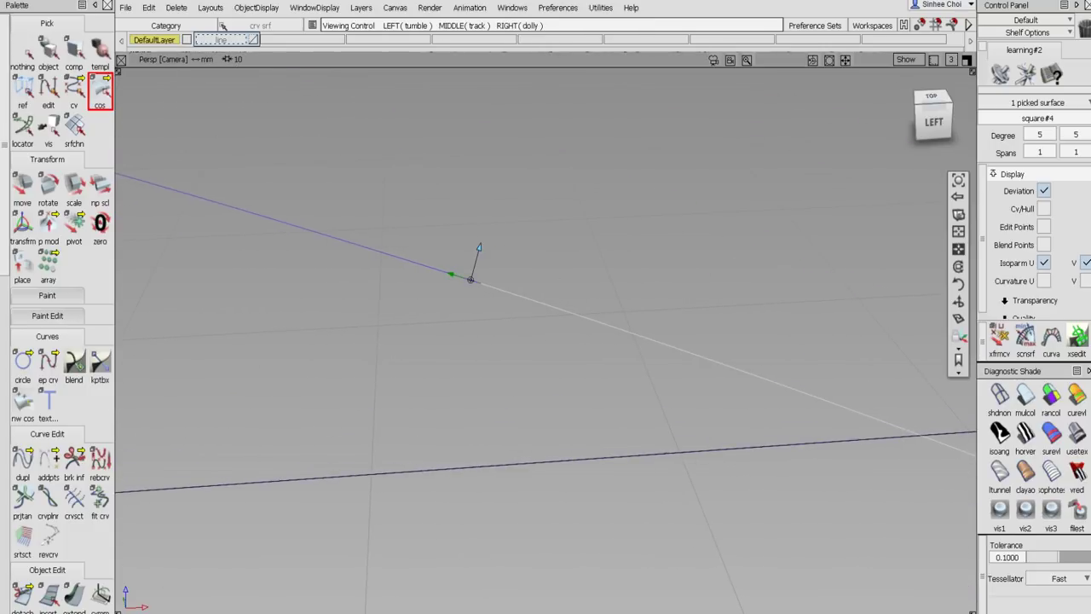
alt+shift+drag(550, 281, 532, 315)
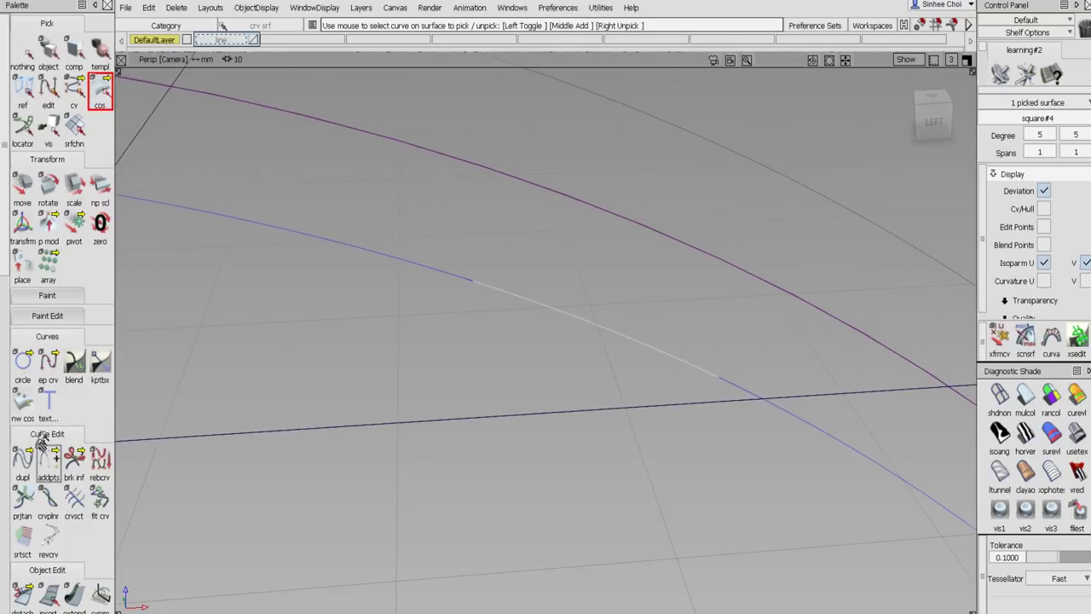
scroll(49, 473, down, 3)
scroll(49, 474, down, 2)
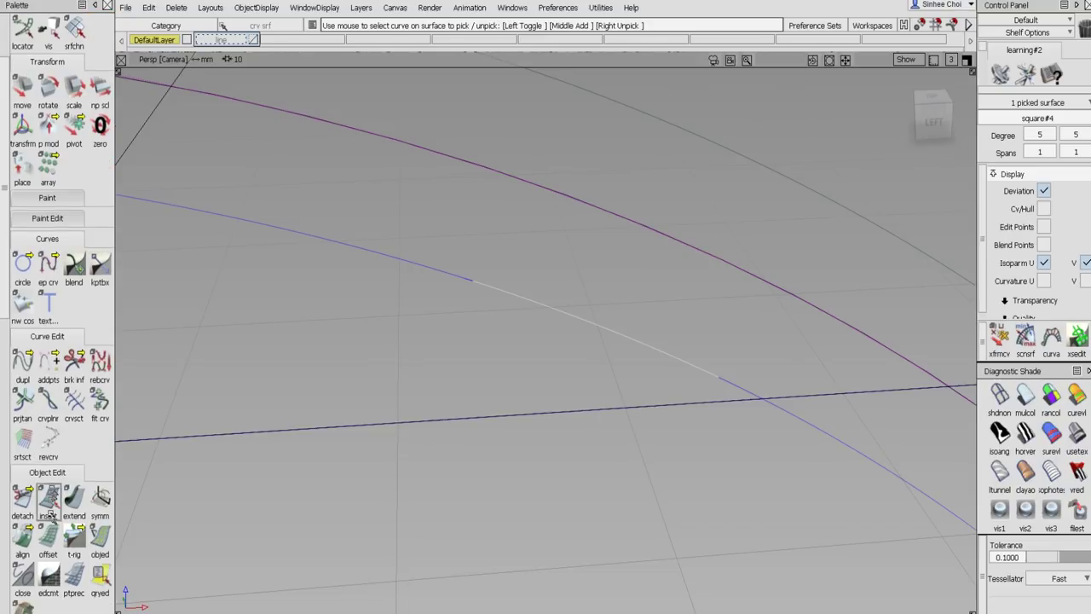
drag(23, 519, 54, 499)
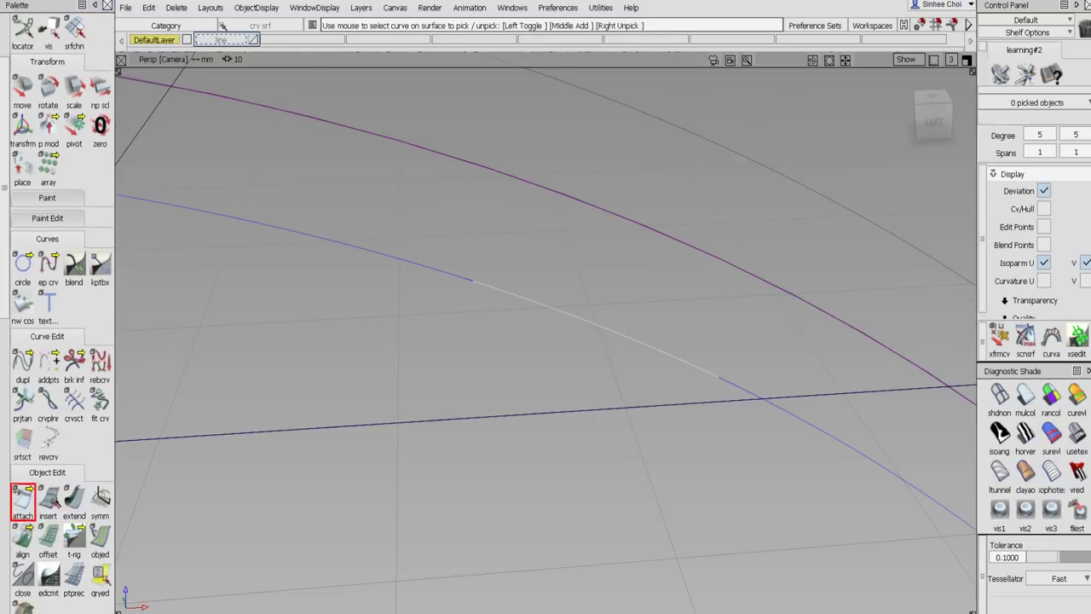
double_click(23, 503)
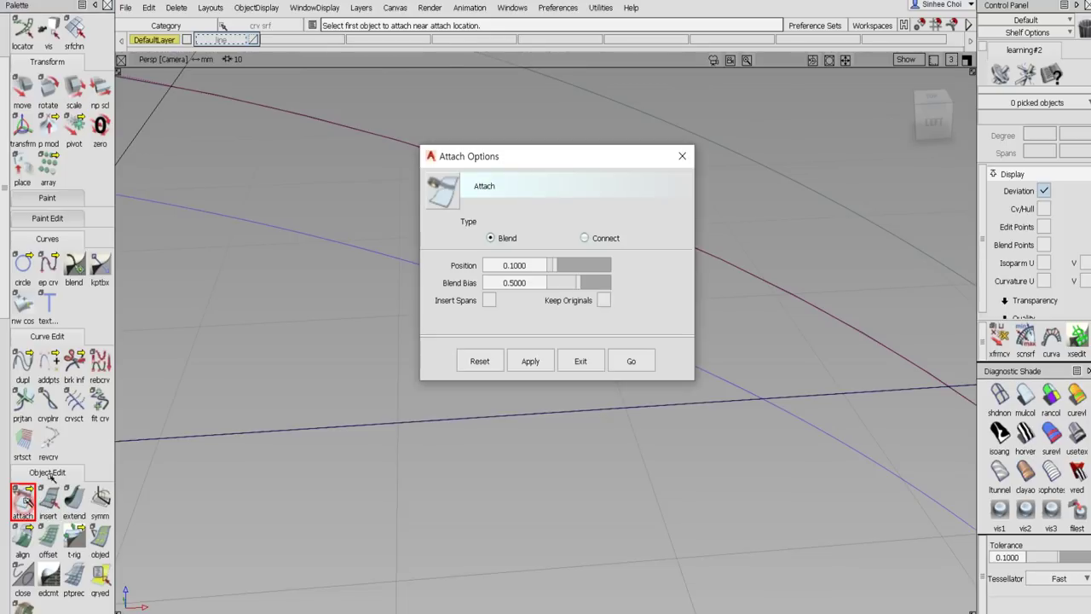
click(584, 239)
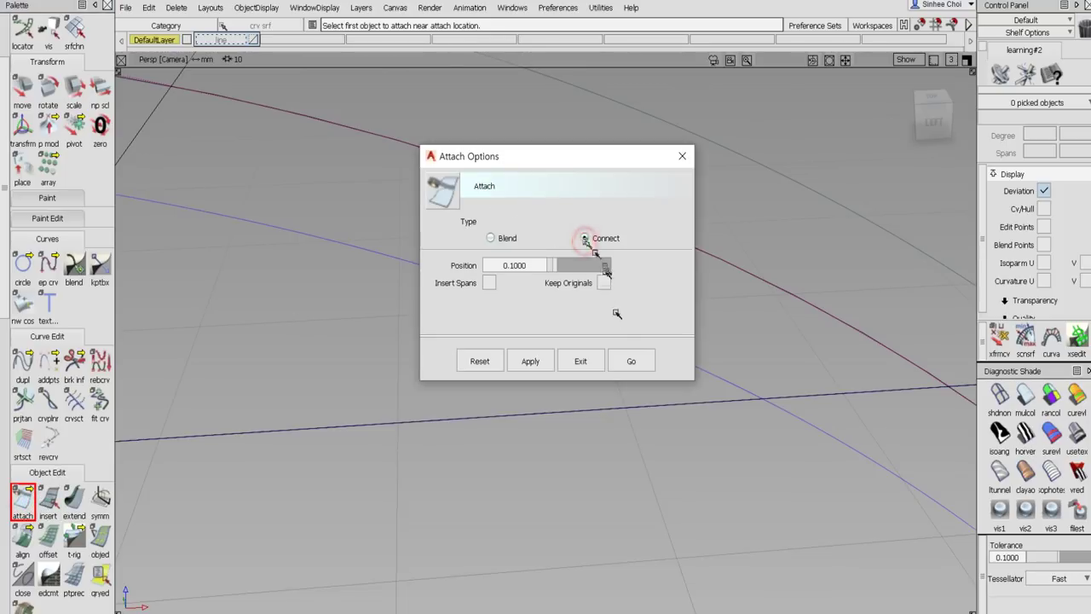
click(632, 358)
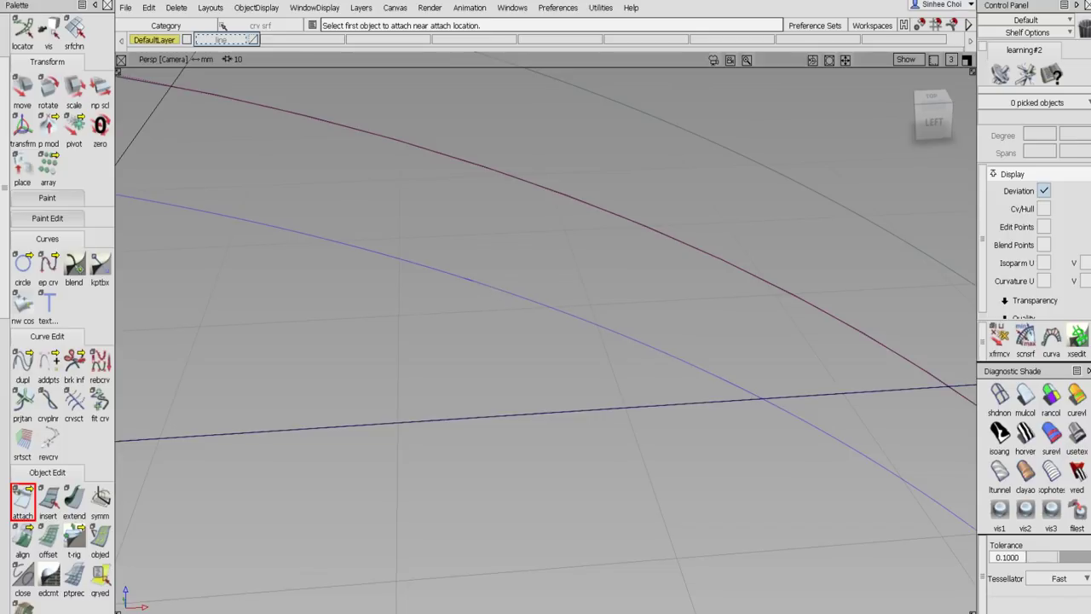
Attach the projected bridging curve to the adjoining offset curves at both of its ends on the rear side surface.
click(484, 284)
click(468, 279)
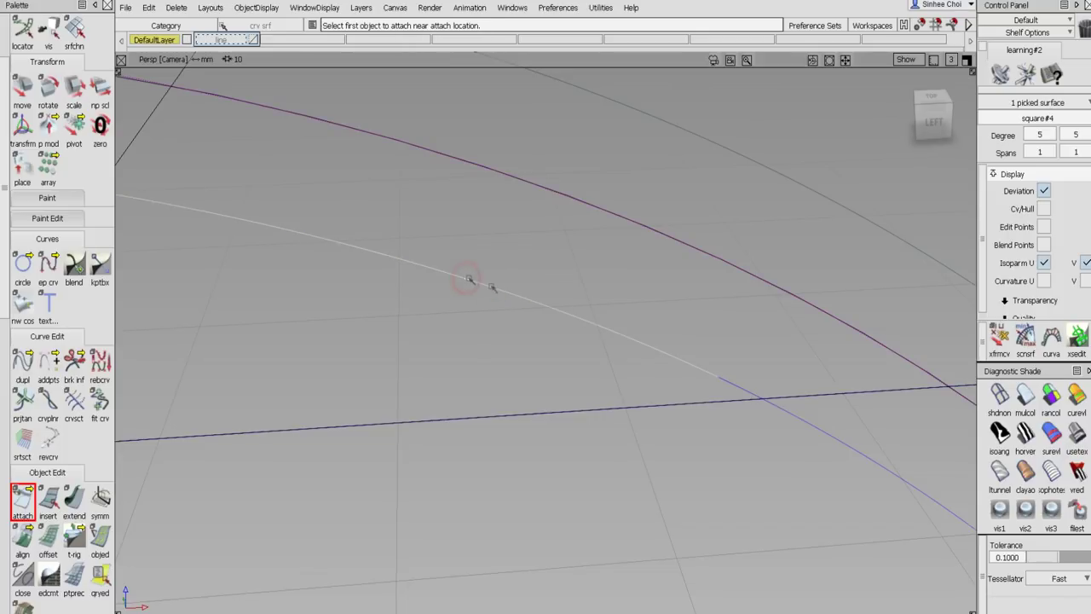
click(726, 385)
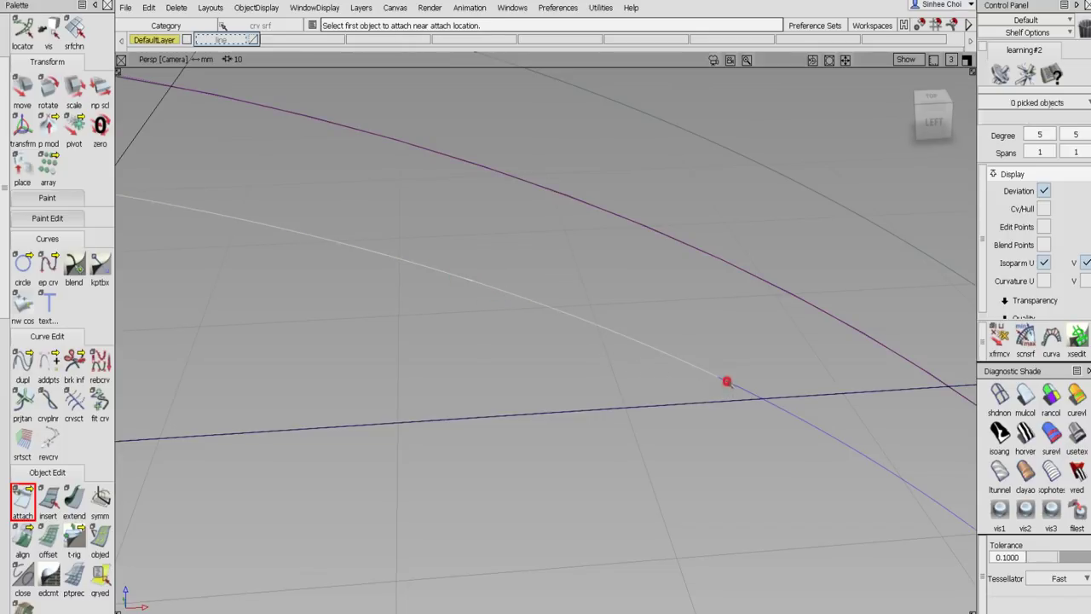
click(709, 375)
Trim the top surface along its offset curve, keeping the large inner region and removing the narrow edge strip.
alt+shift+drag(709, 375, 634, 397)
alt+shift+drag(450, 381, 762, 365)
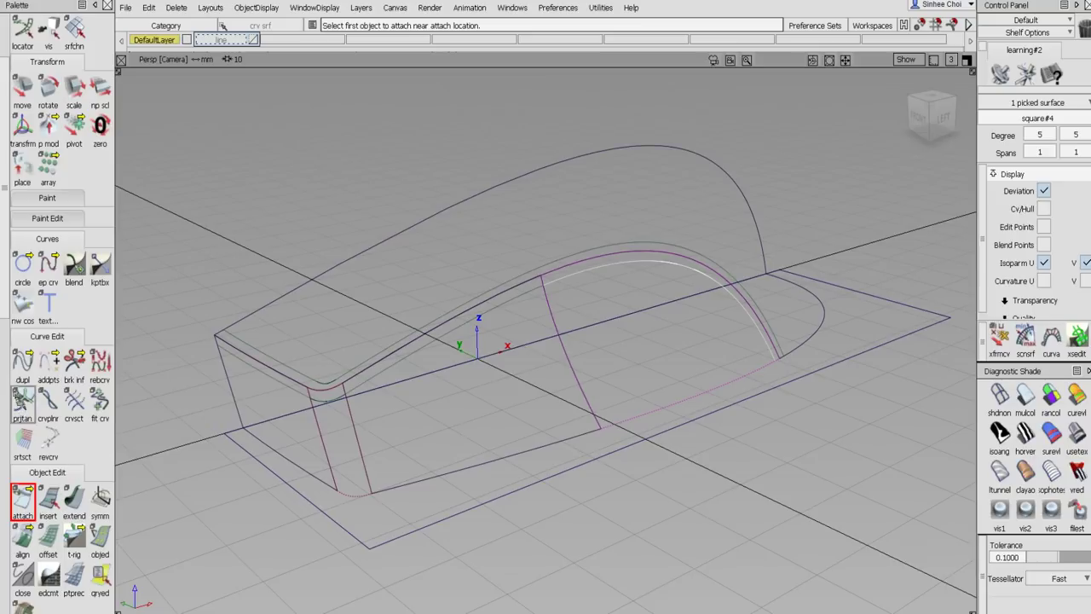
scroll(7, 384, down, 5)
click(48, 397)
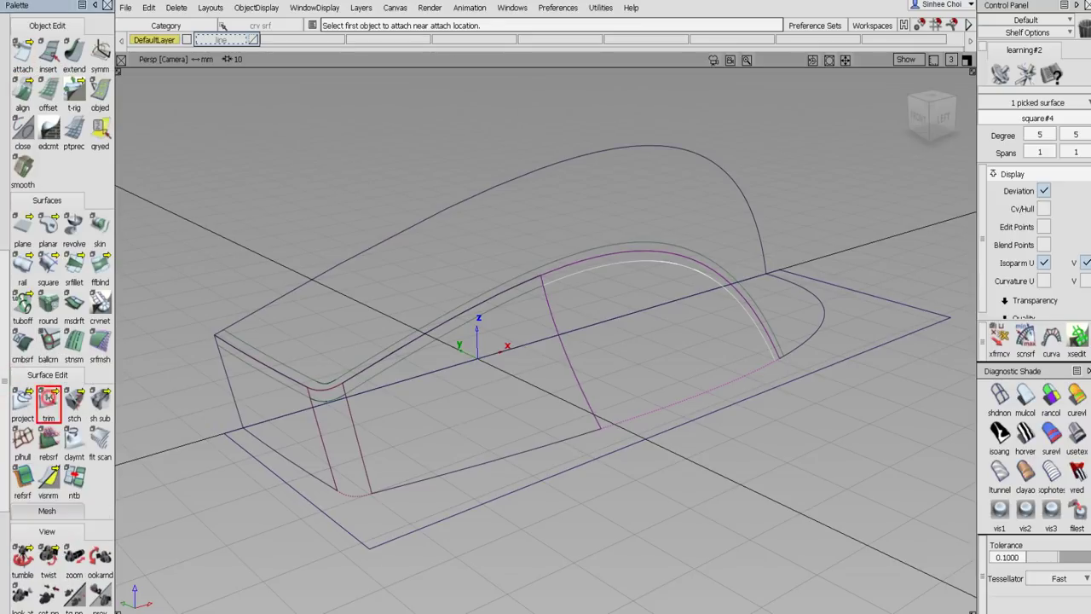
click(311, 333)
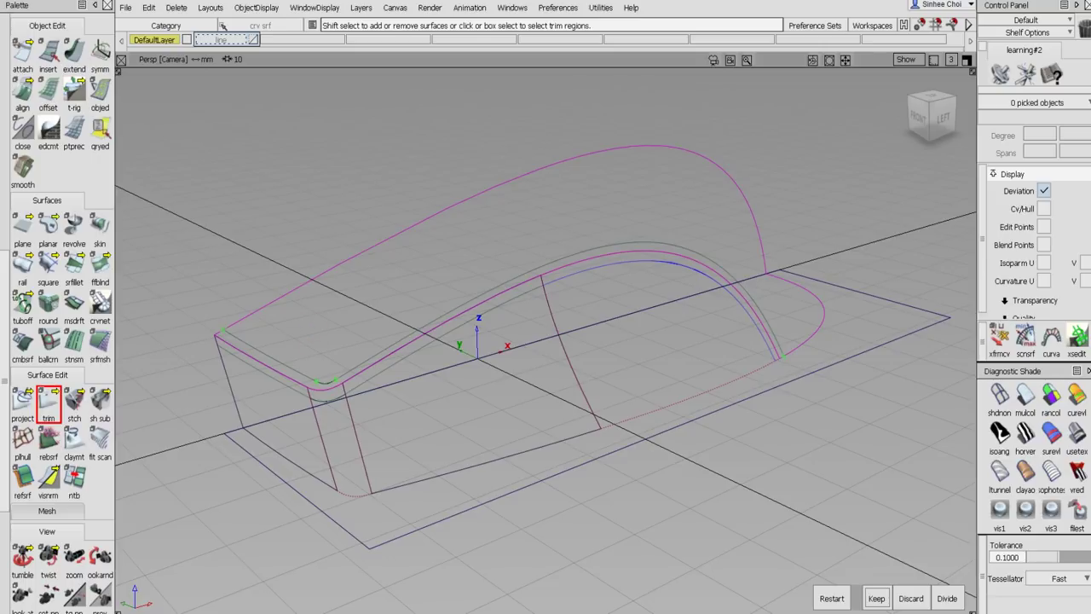
click(317, 333)
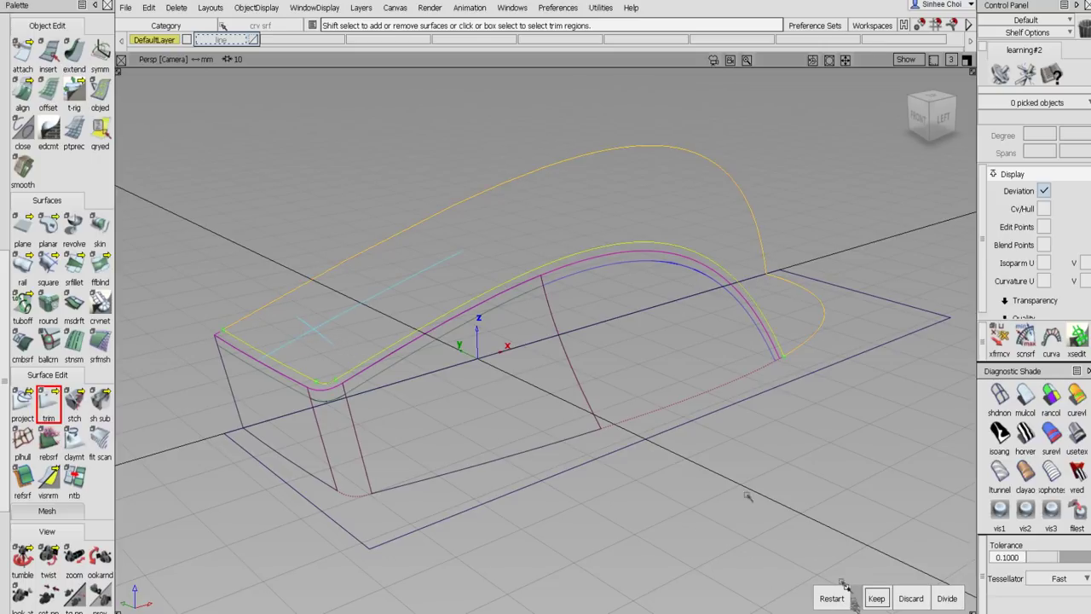
mouse_move(358, 309)
mouse_down()
mouse_move(572, 244)
mouse_move(597, 231)
mouse_move(607, 202)
mouse_up()
click(876, 597)
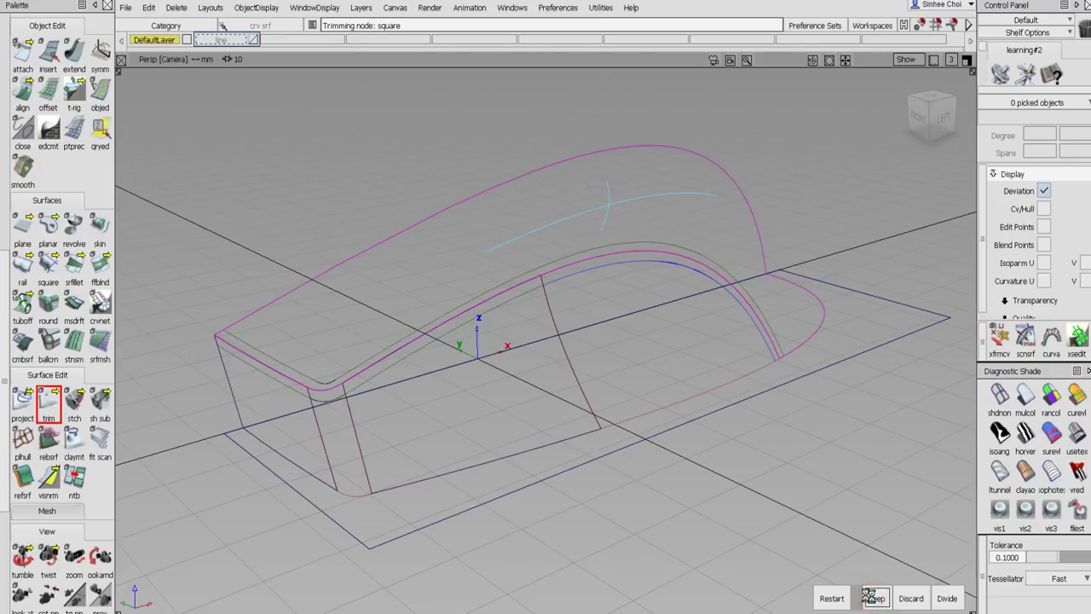
Trim the rear and middle side surfaces along their offset curves, keeping the regions below.
click(585, 313)
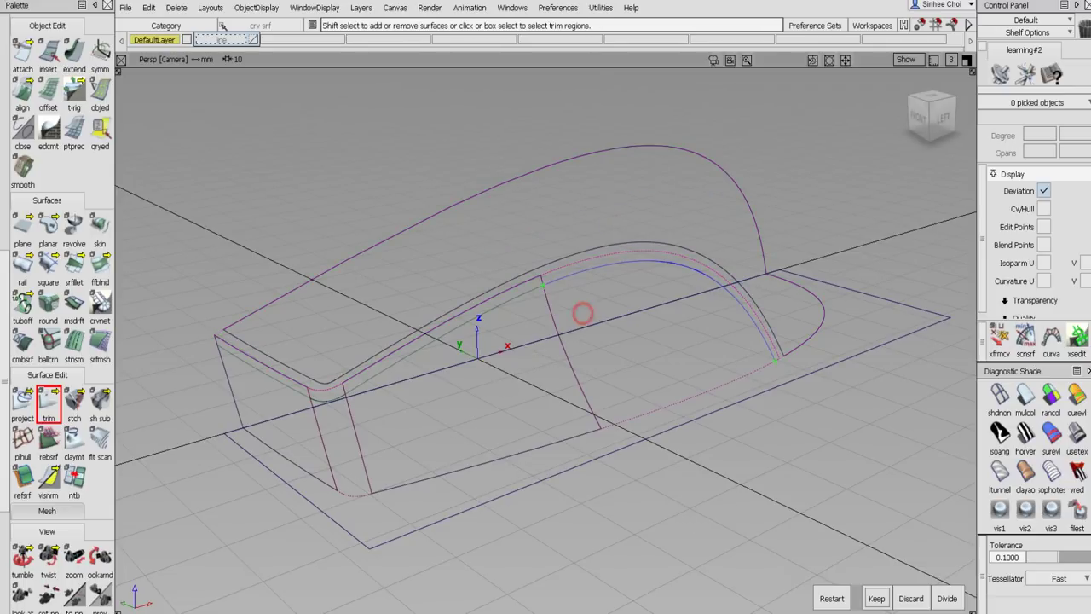
click(877, 596)
click(494, 417)
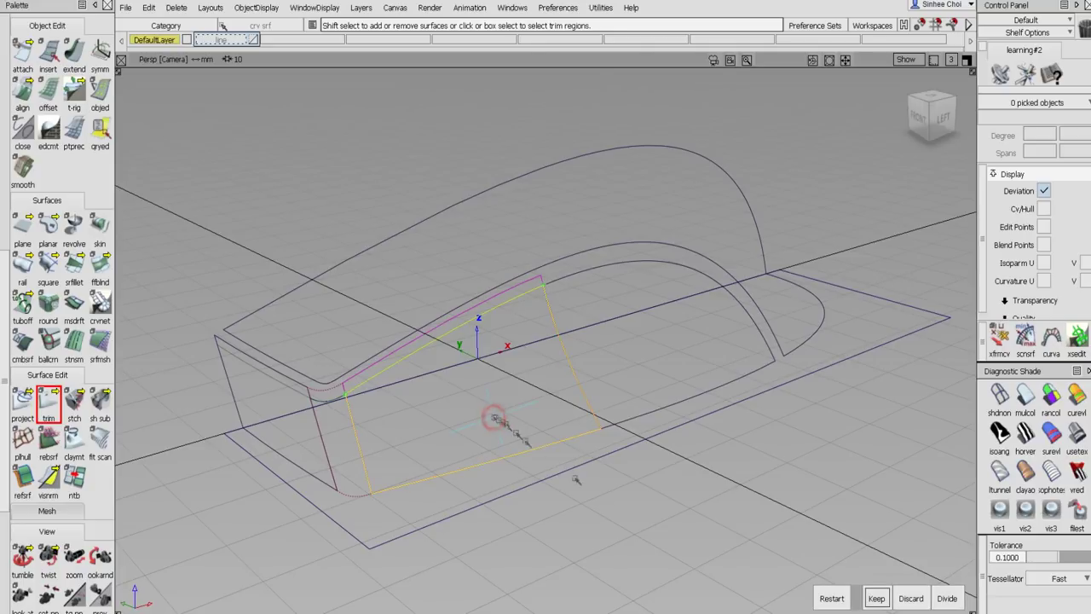
click(876, 598)
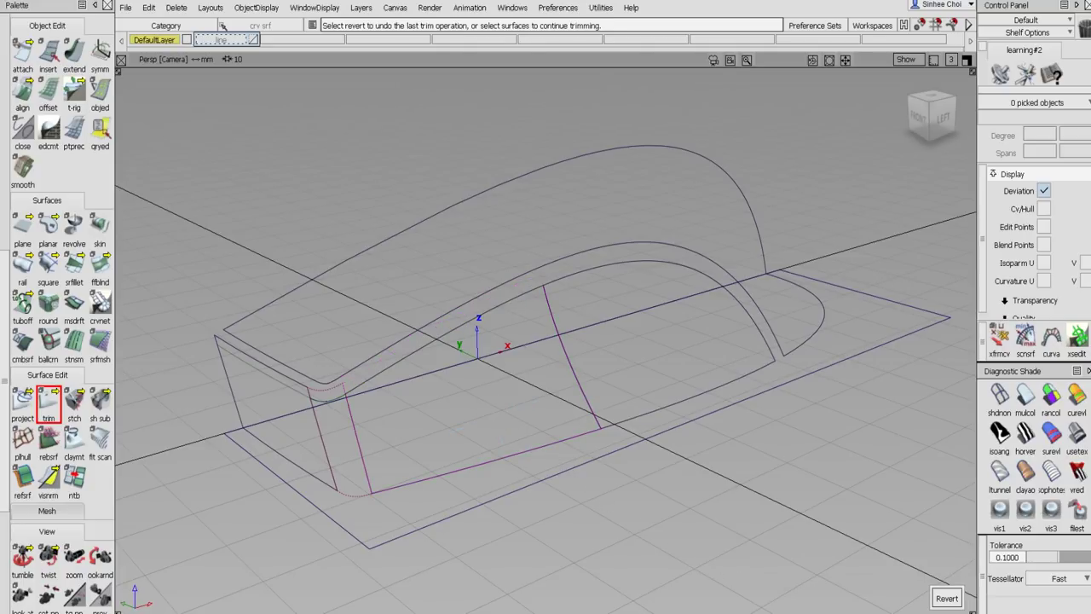
Trim the rounded corner surface and the front surface along their offset curves, keeping the lower regions.
click(345, 447)
click(344, 445)
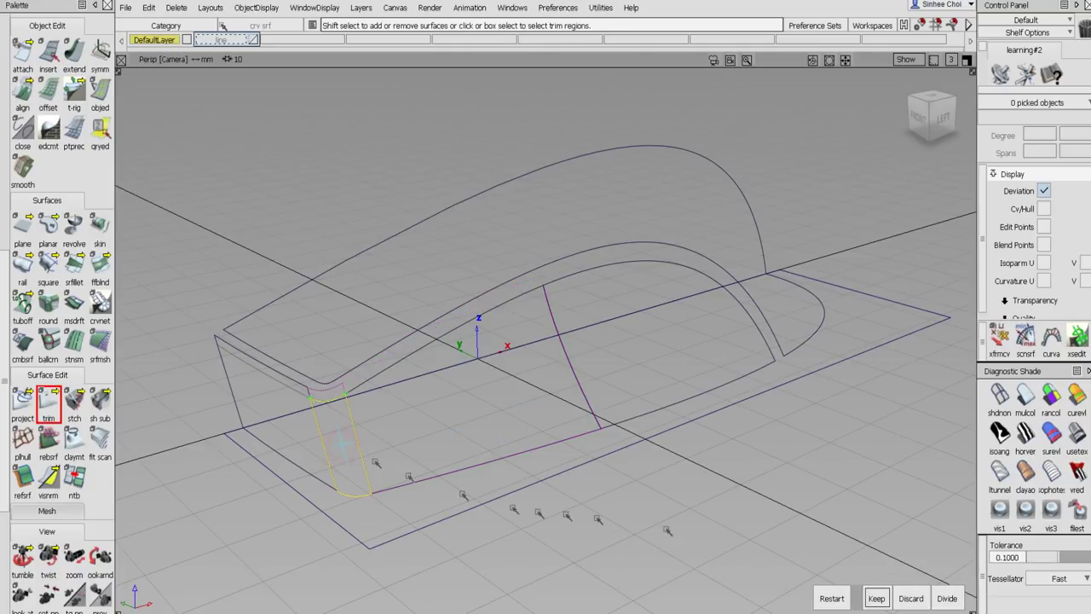
click(874, 598)
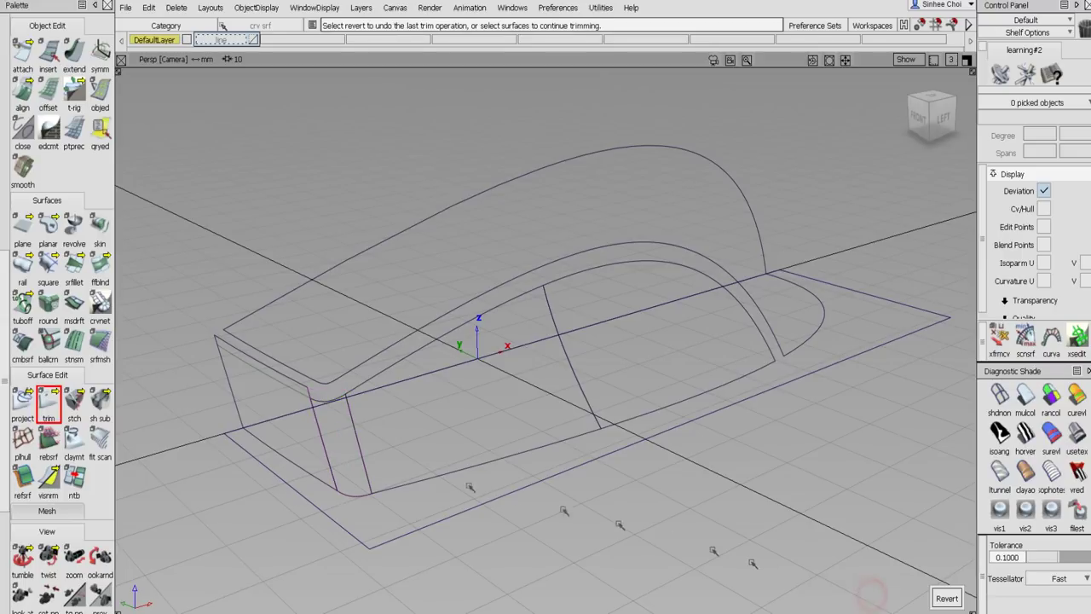
click(302, 434)
click(304, 434)
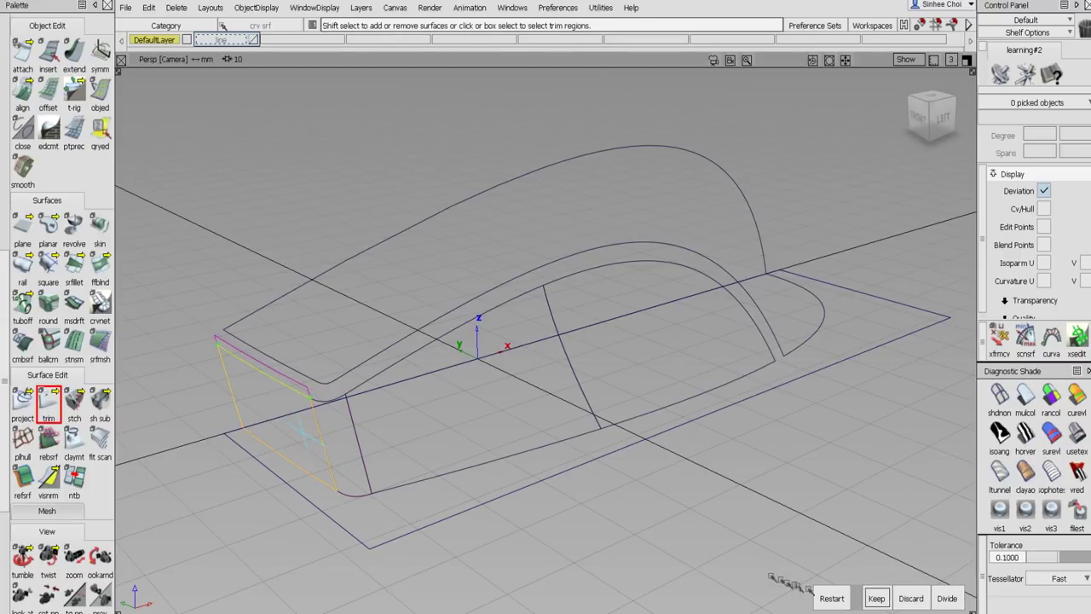
click(874, 598)
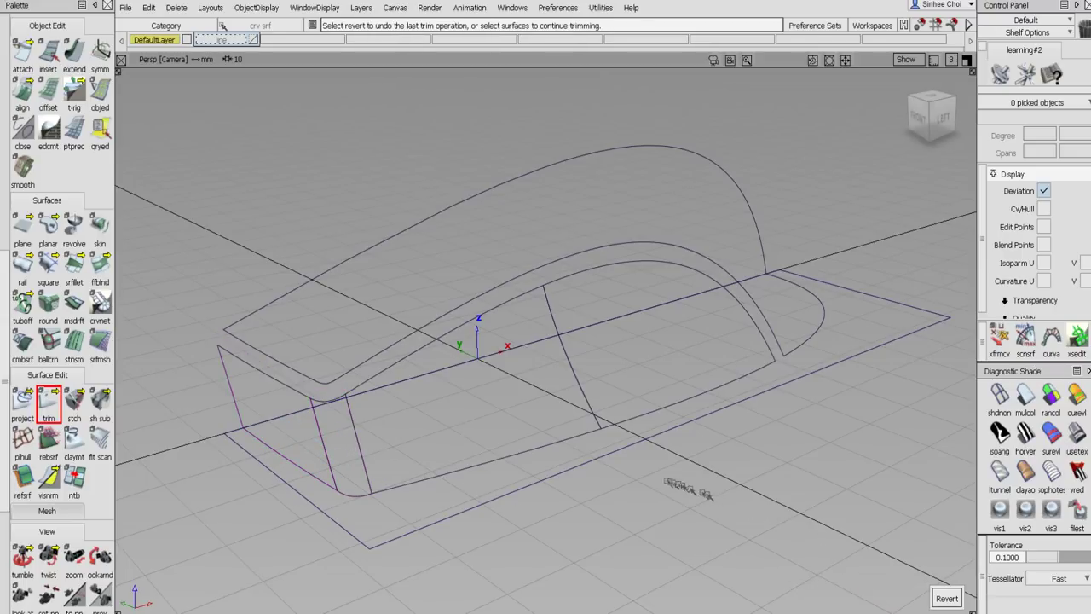
Build a G1 Tangent freeform blend with Edge align ends between the front trimmed edges of the top and front surfaces.
click(100, 265)
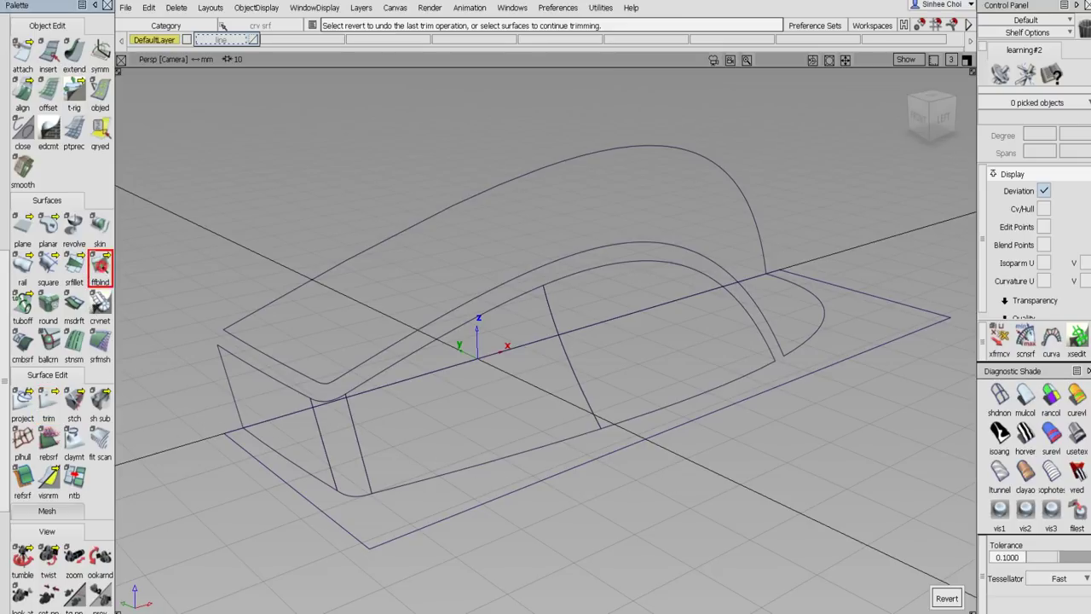
drag(162, 121, 139, 112)
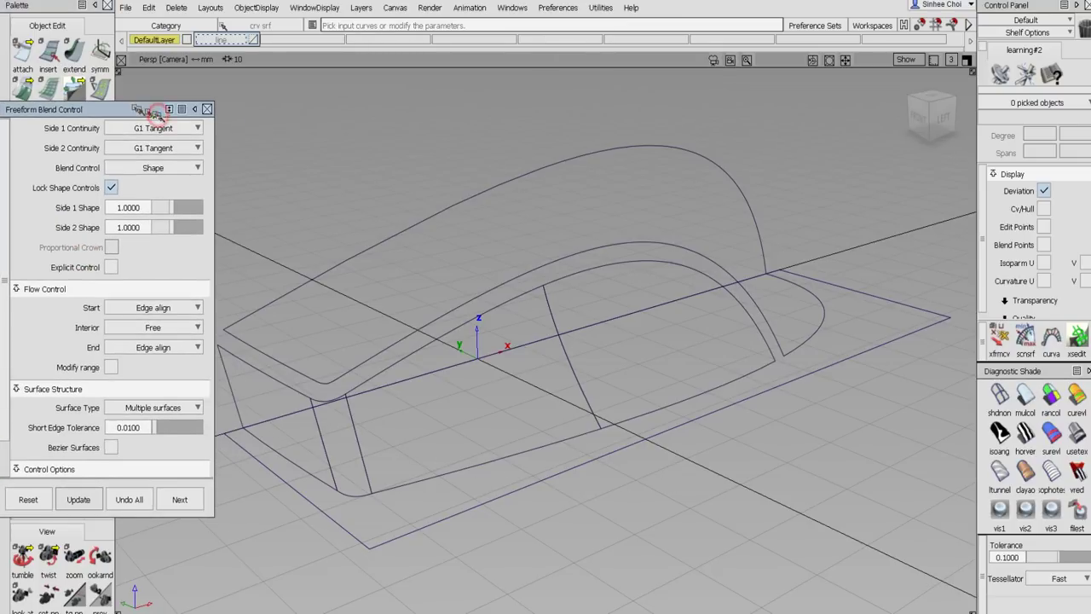
click(162, 307)
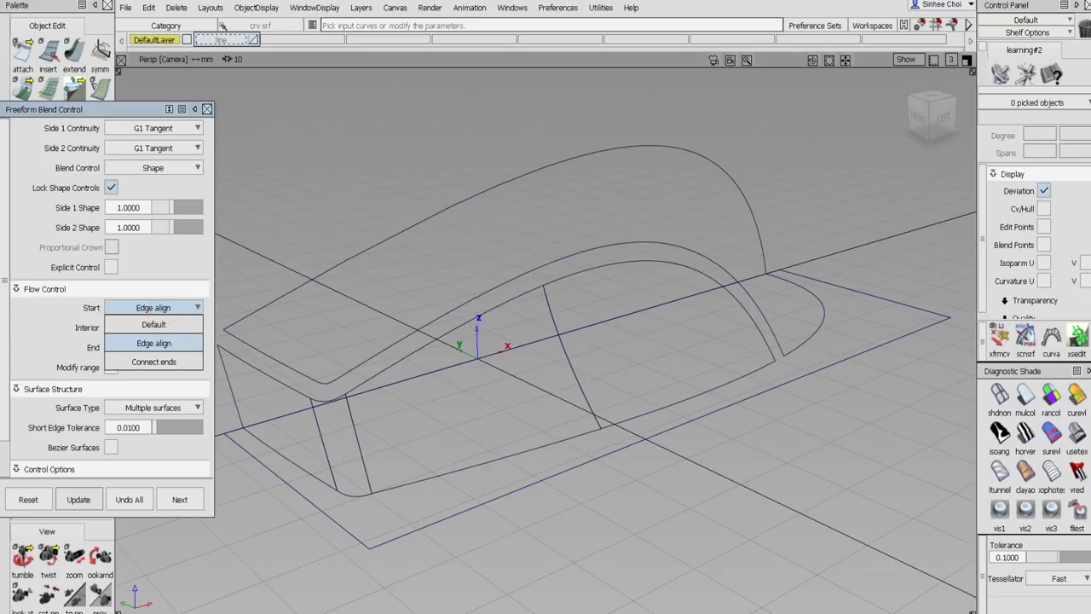
click(153, 342)
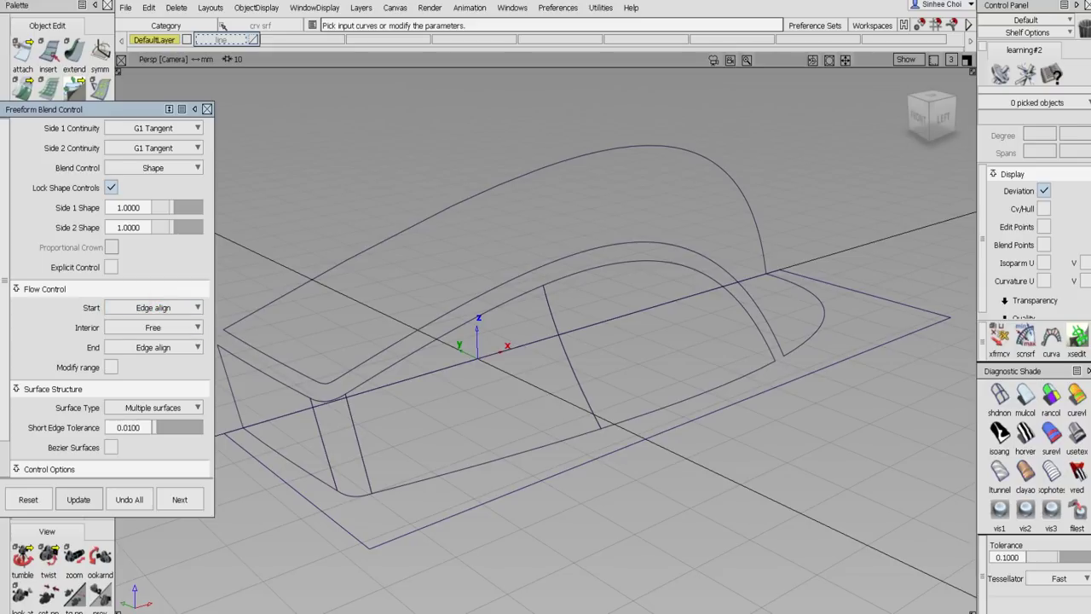
click(240, 365)
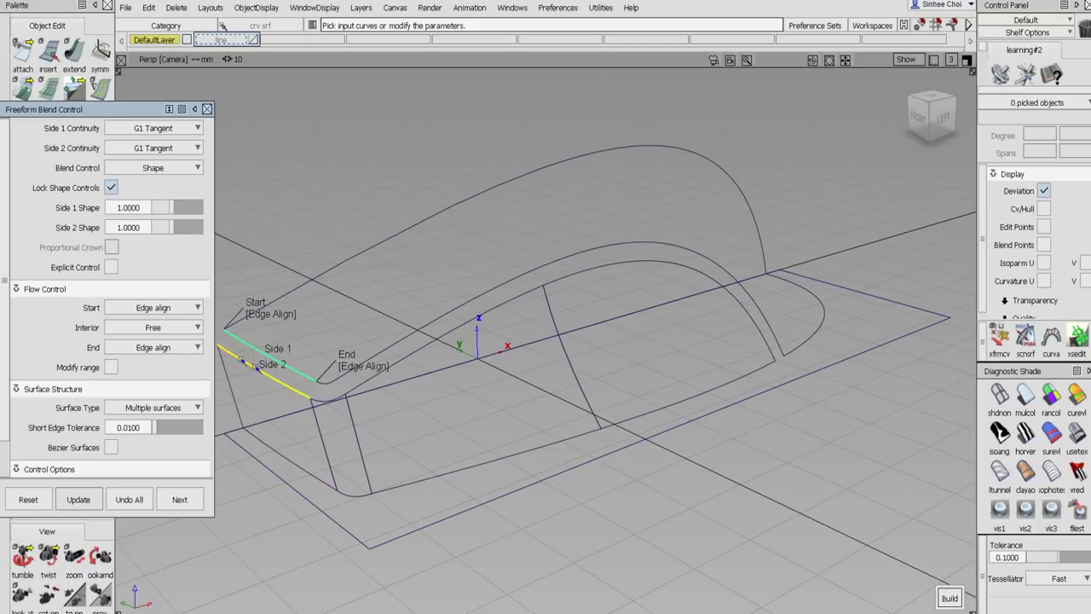
click(949, 598)
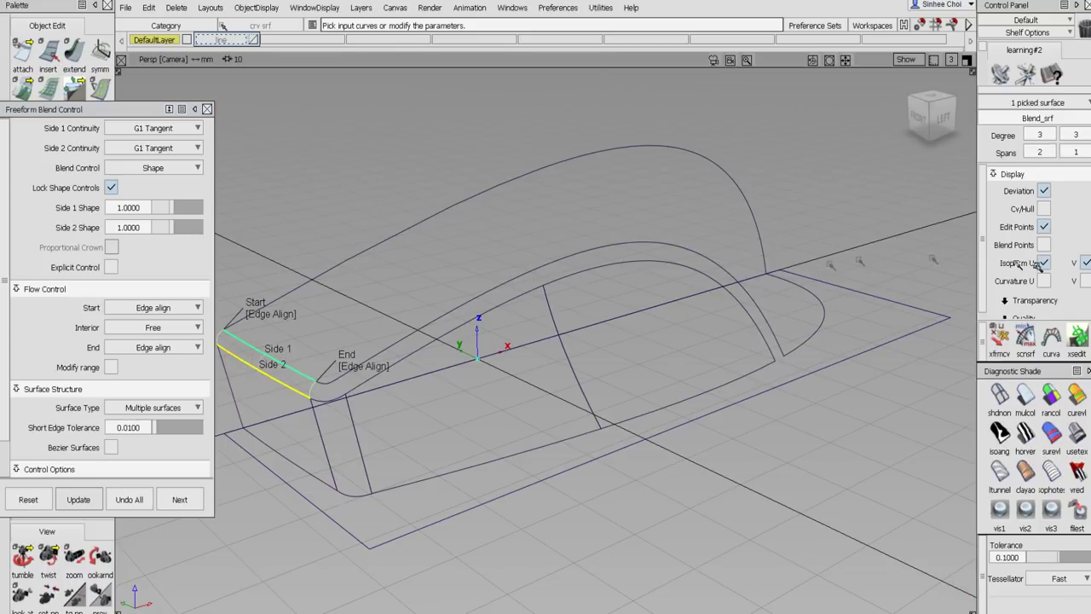
click(198, 495)
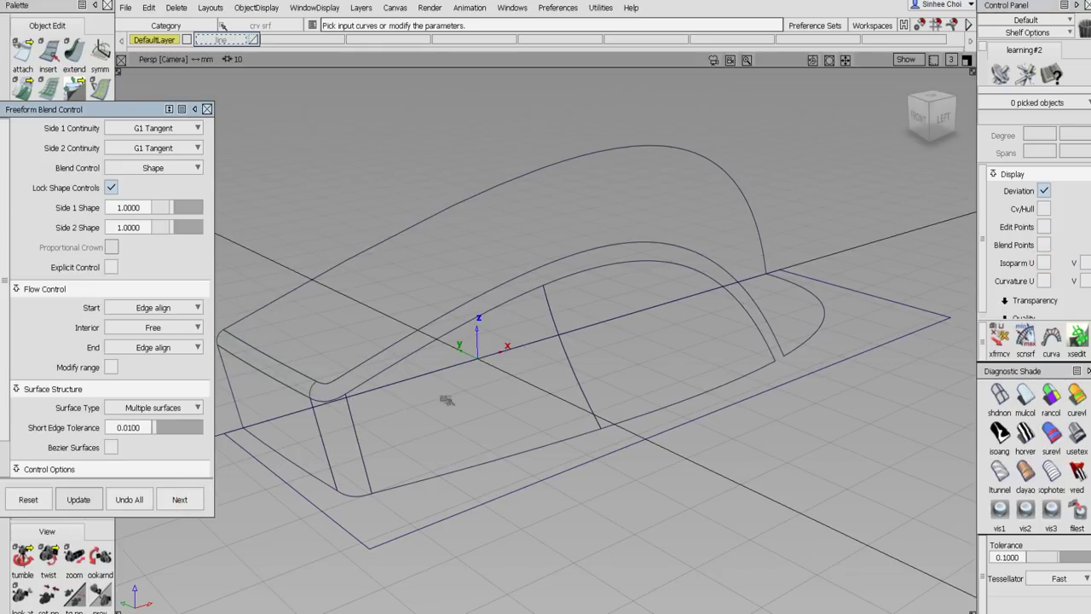
Build a G1 Tangent freeform blend between the two trimmed side surface edges and the top surface's long side edge.
alt+shift+drag(445, 400, 474, 324)
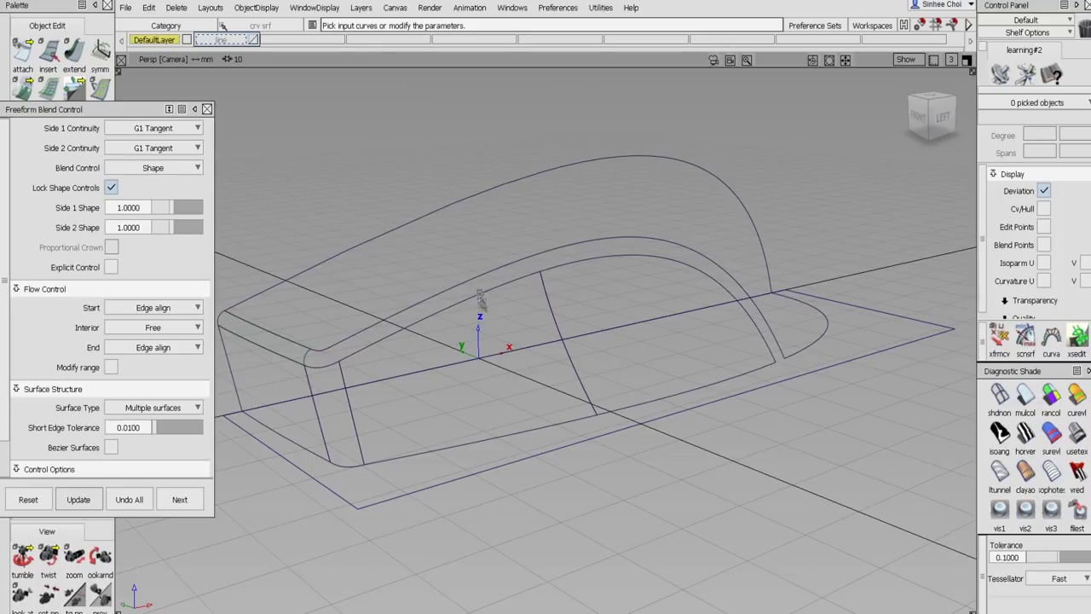
click(484, 292)
click(551, 271)
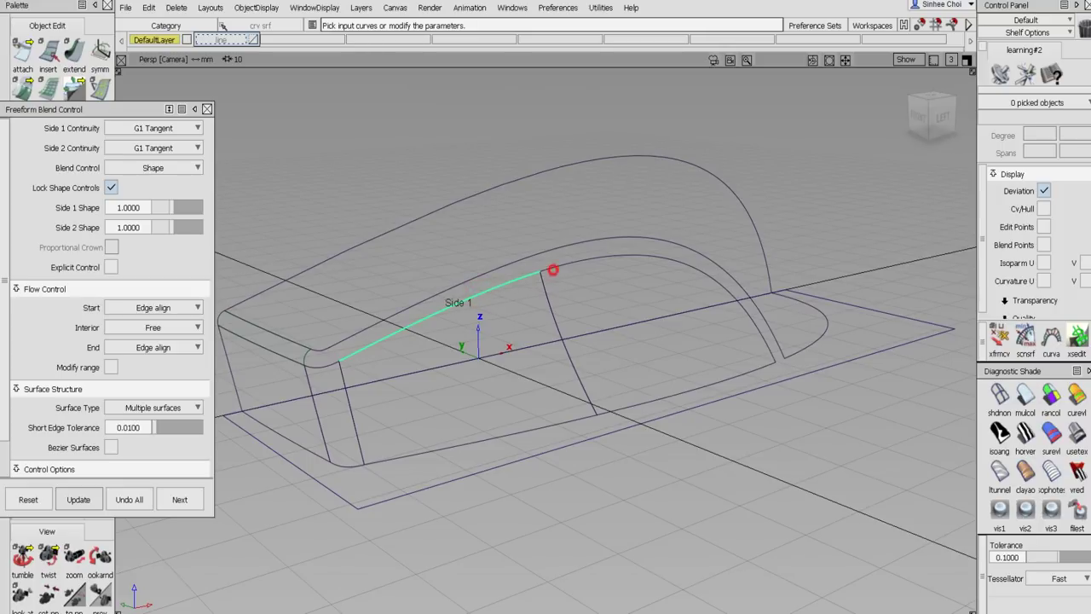
click(546, 254)
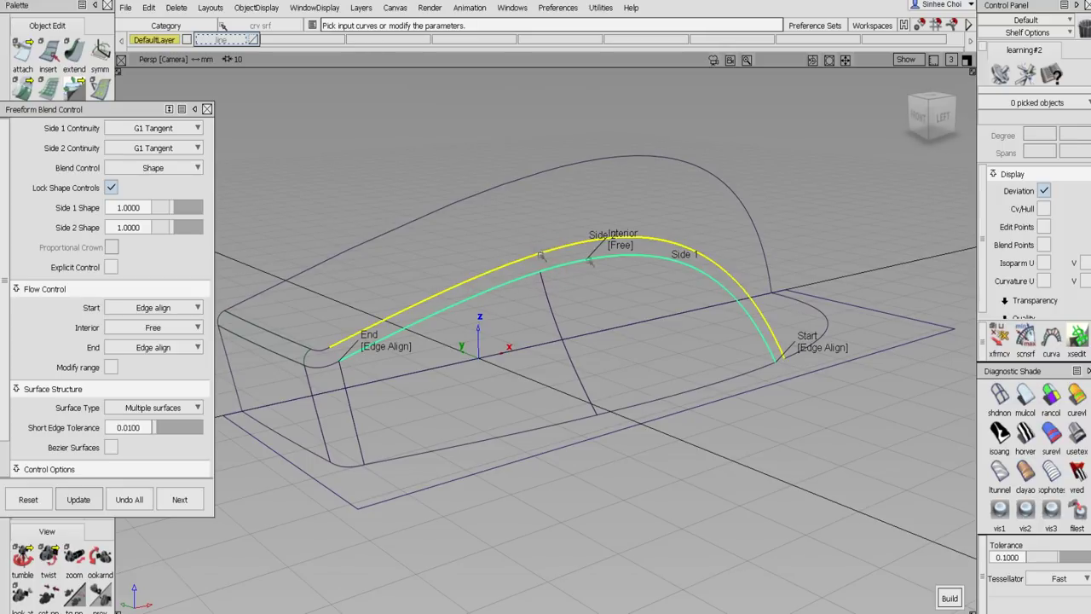
click(948, 598)
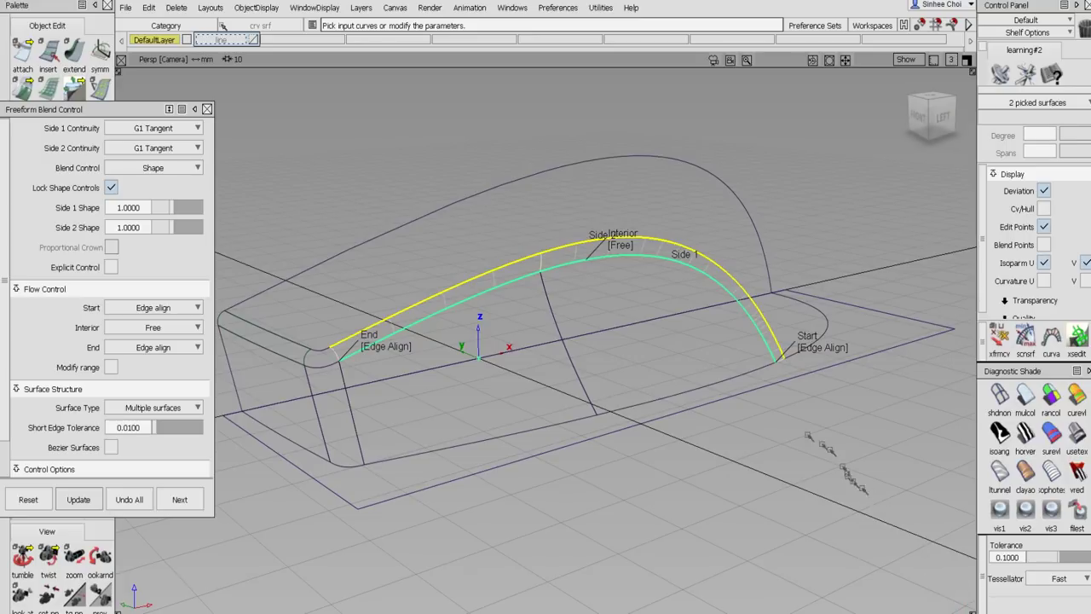
alt+shift+drag(757, 462, 843, 499)
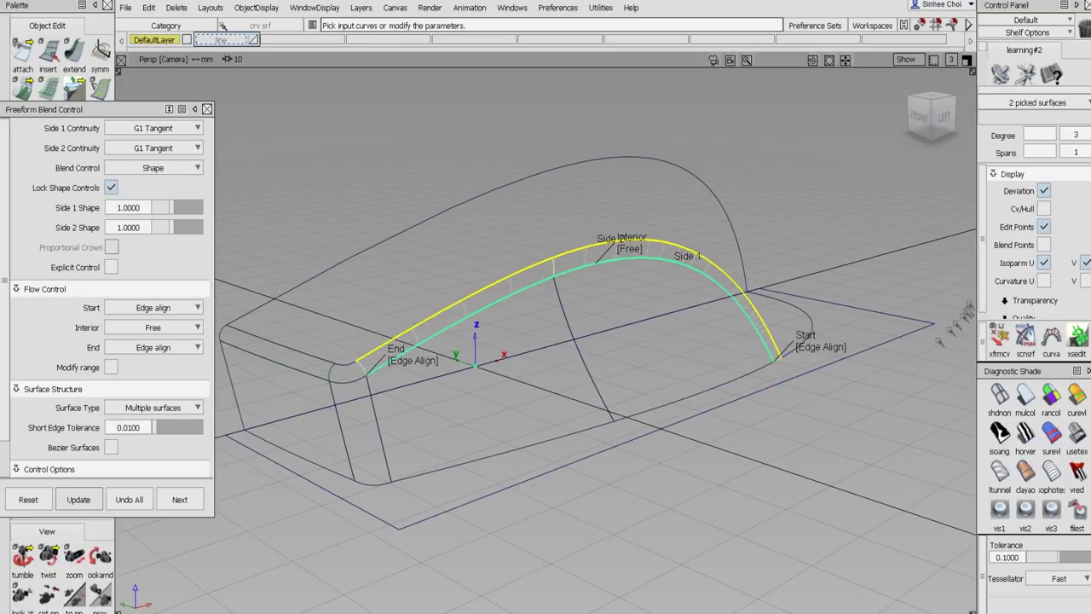
Hide the side blend's U isoparms and accept the blend.
click(1043, 262)
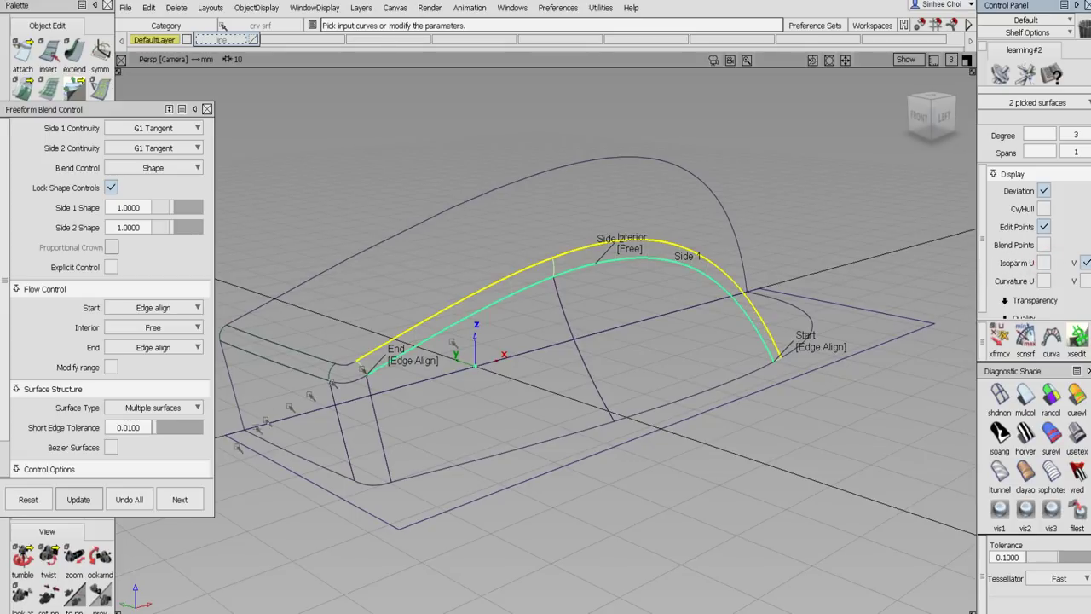
click(180, 500)
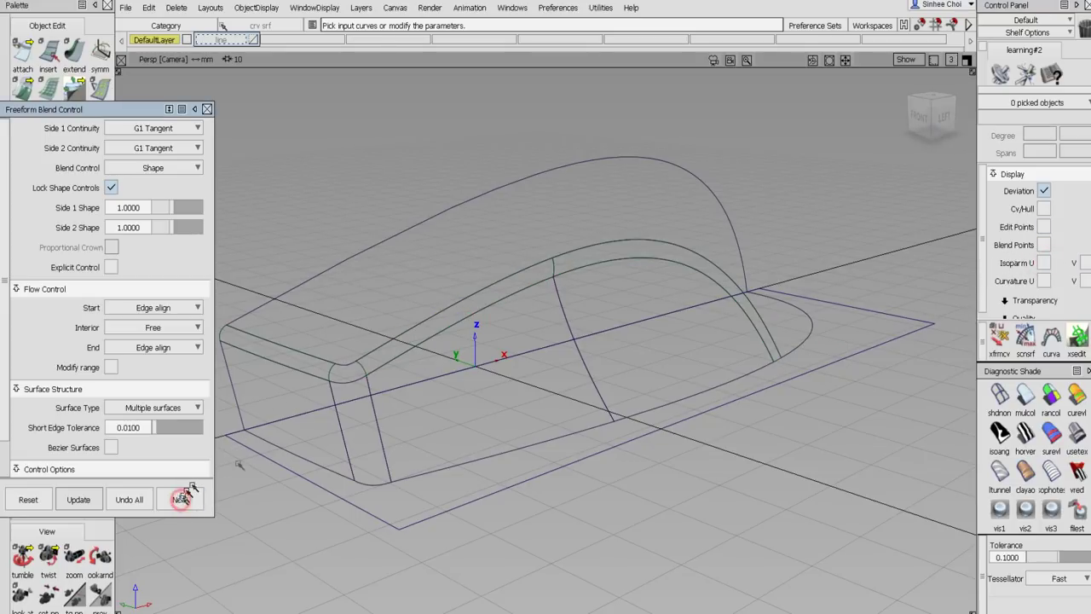
click(342, 377)
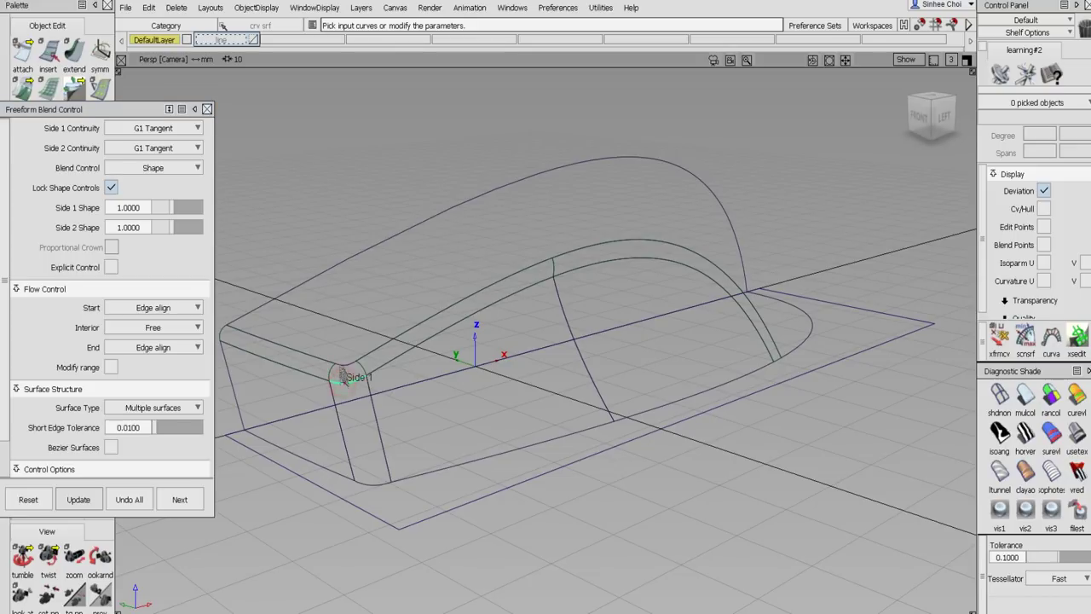
click(347, 362)
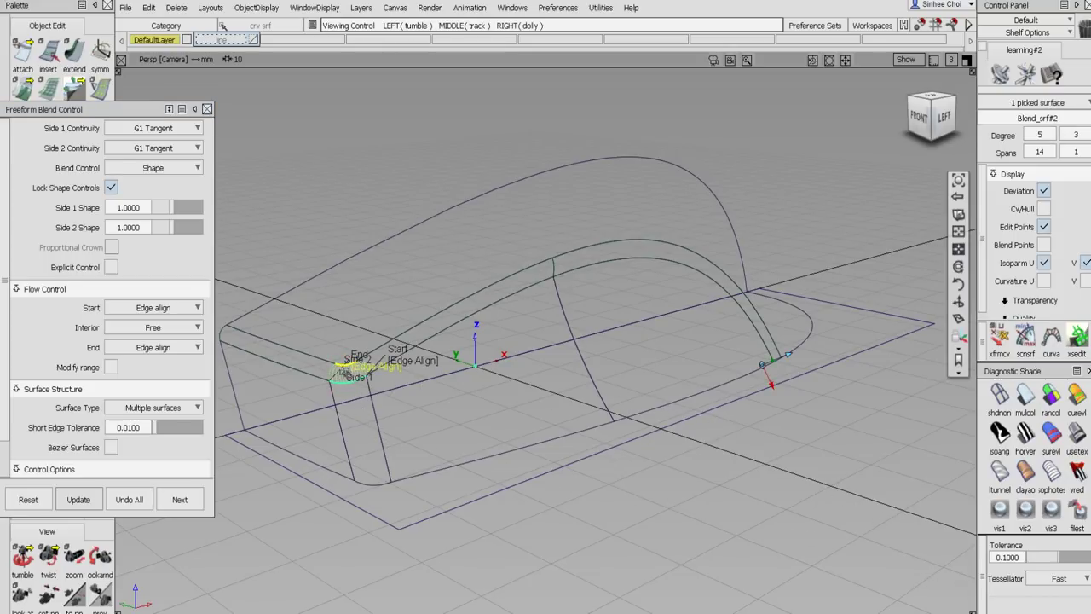
alt+shift+right_drag(375, 392, 452, 376)
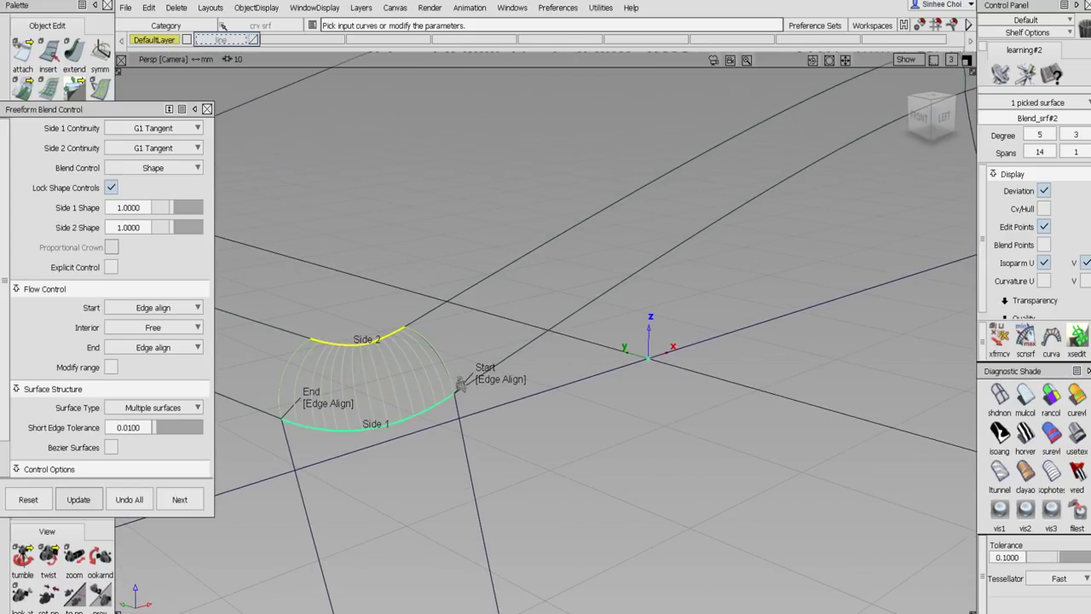
key(Delete)
click(463, 356)
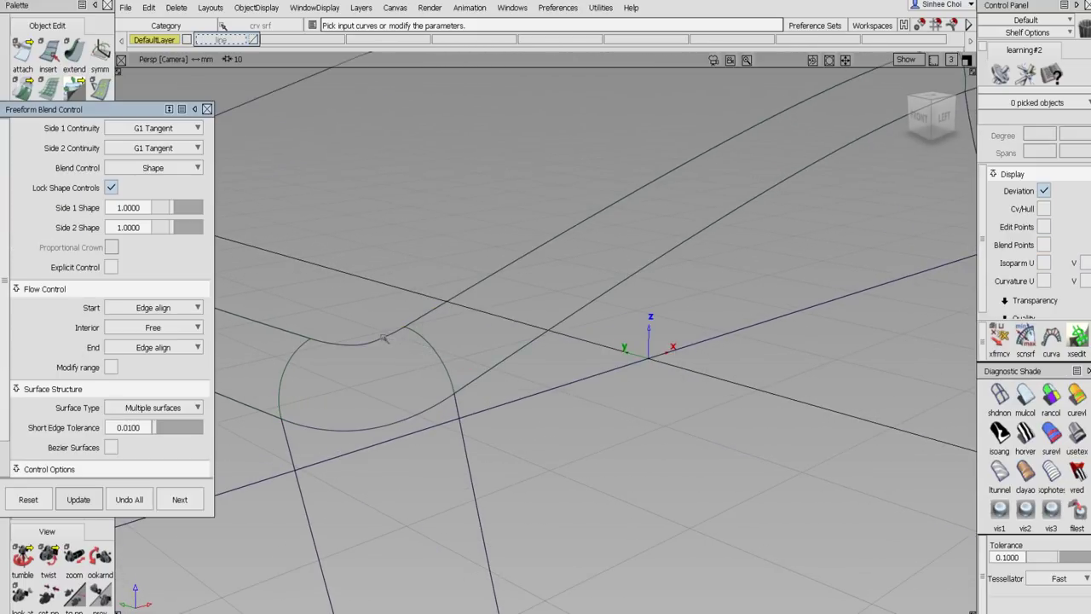
Build a G1 Tangent freeform blend from the top surface's rounded corner edge to the corner surface's edge and hide its U isoparms.
click(385, 339)
click(418, 415)
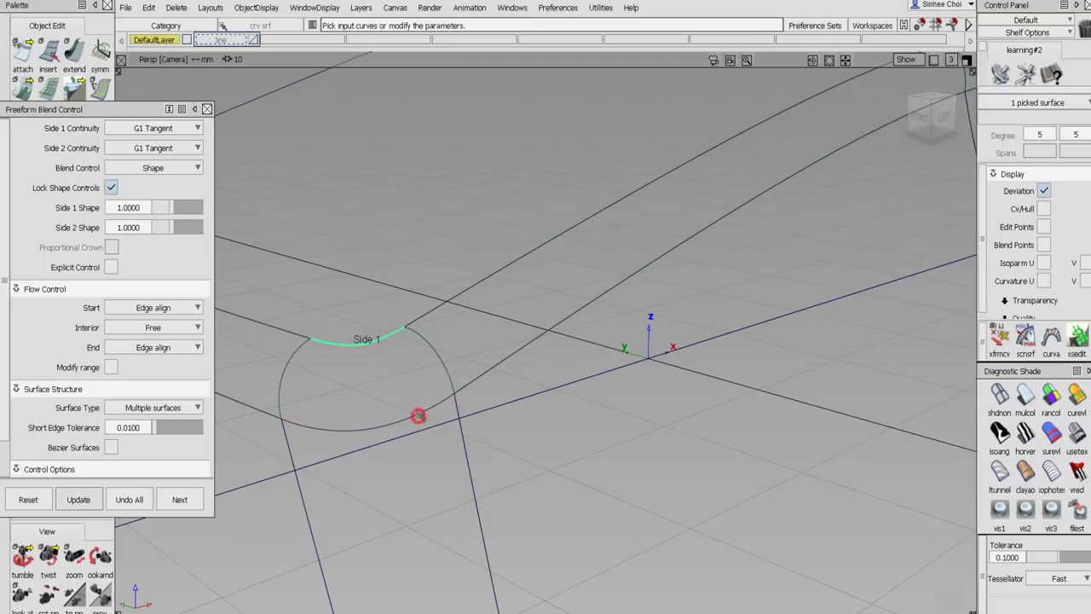
click(948, 595)
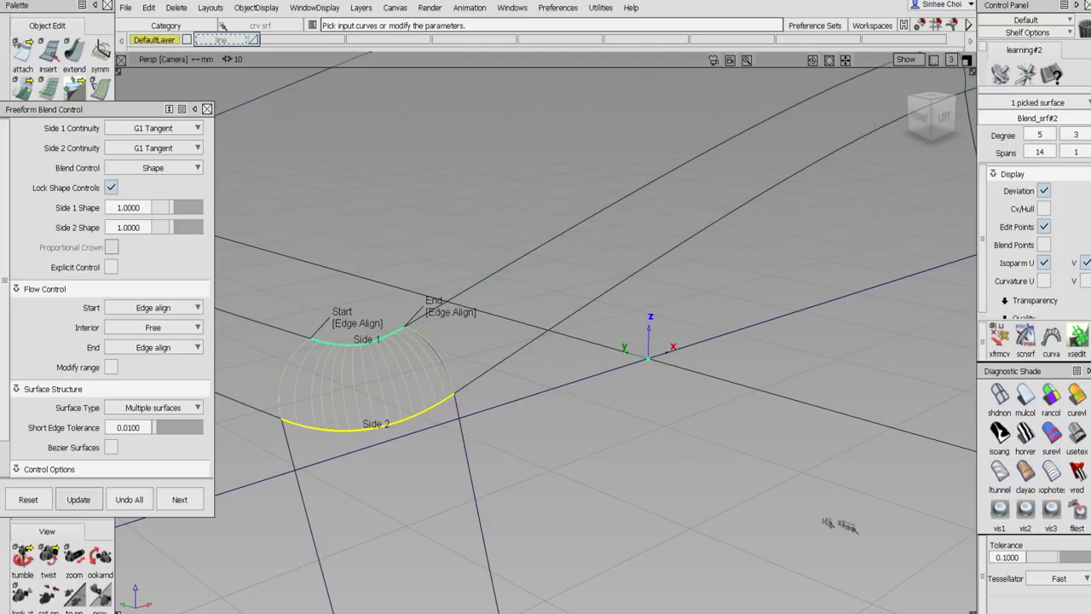
click(1045, 263)
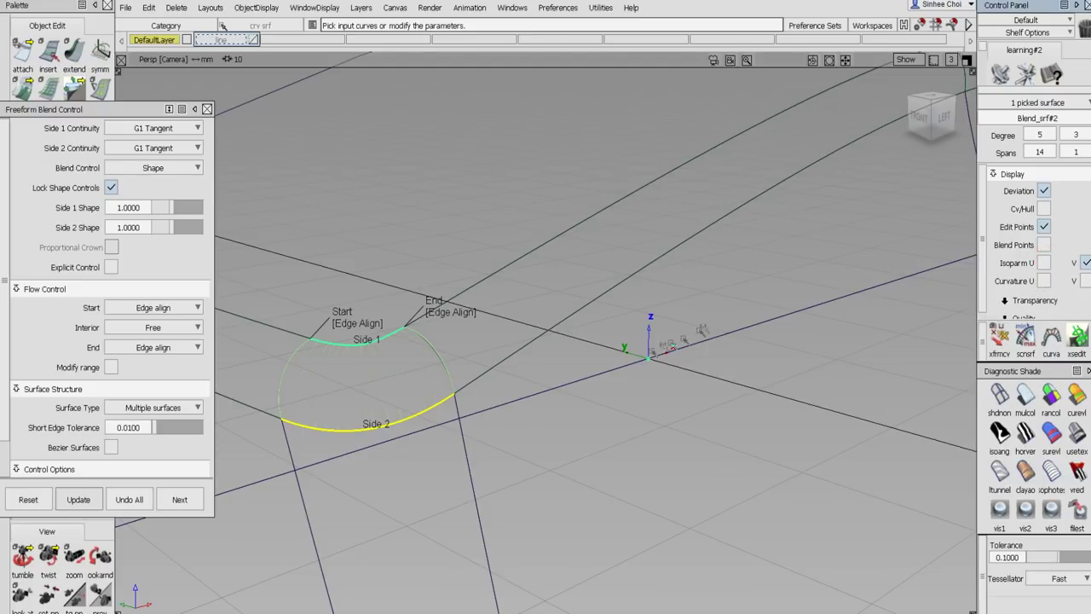
Set the start and end flow control of the corner blend to Connect ends and finish the blend.
click(179, 347)
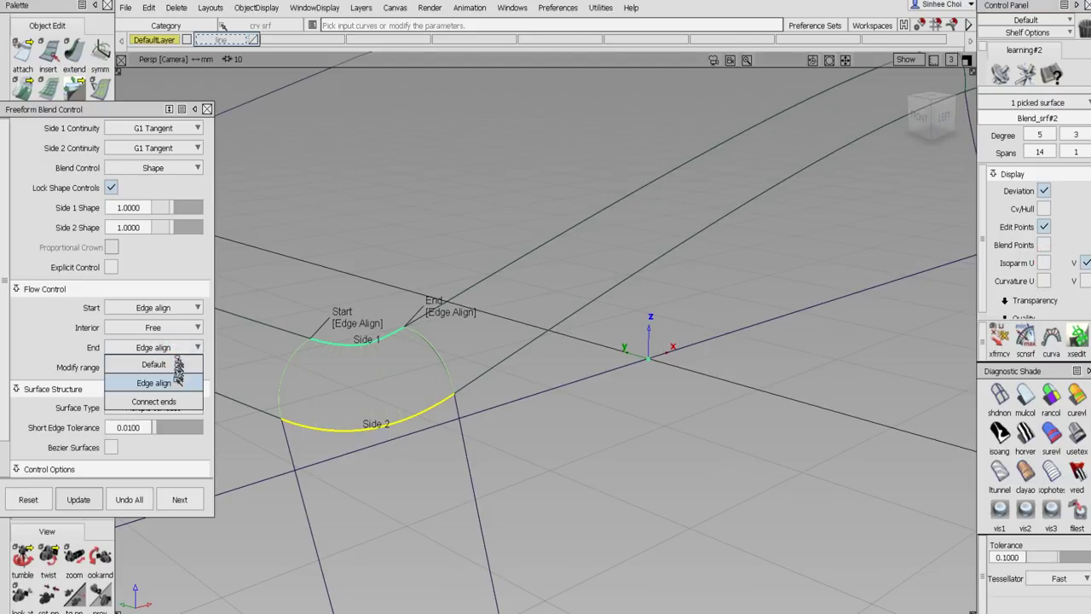
click(175, 399)
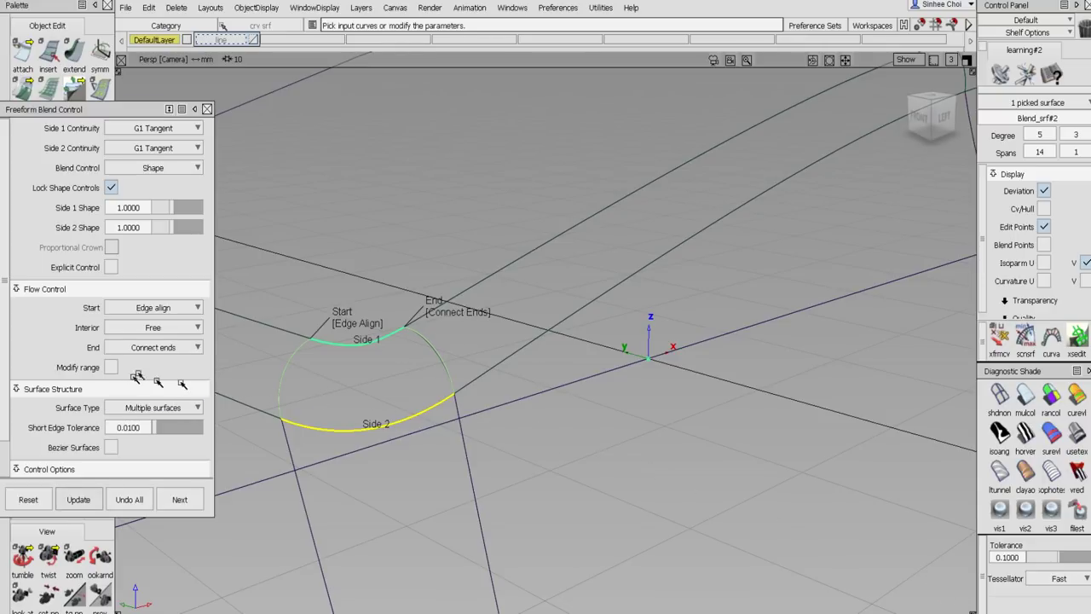
click(153, 305)
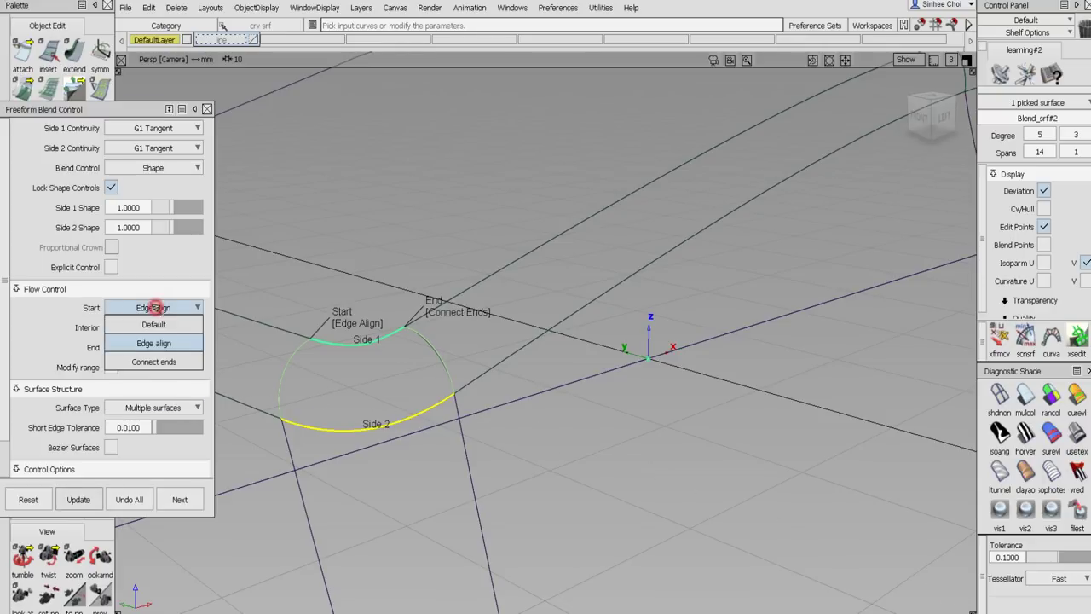
click(168, 365)
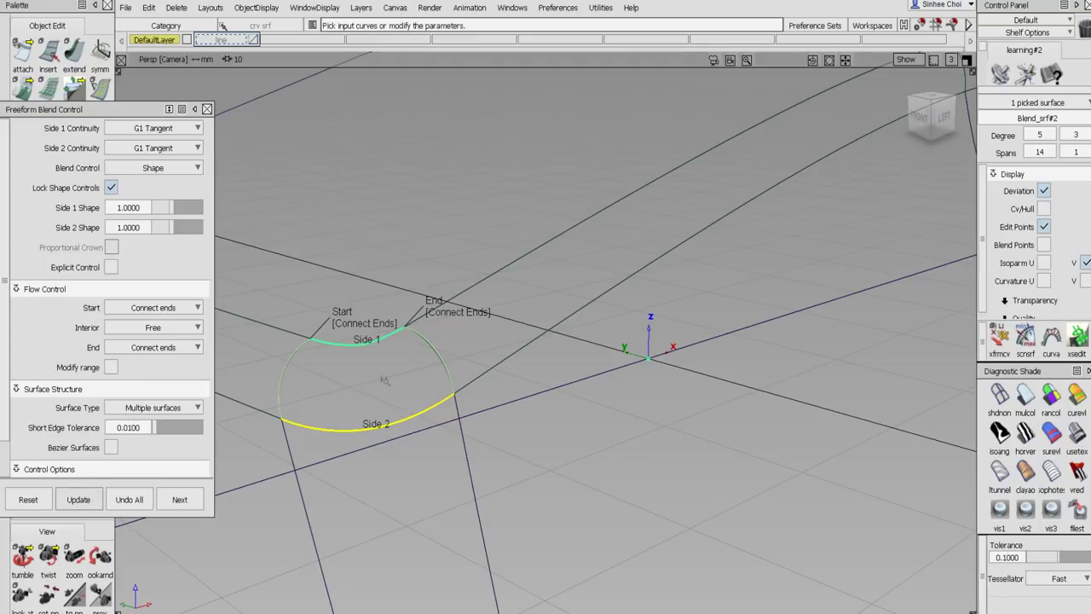
key(shift+alt)
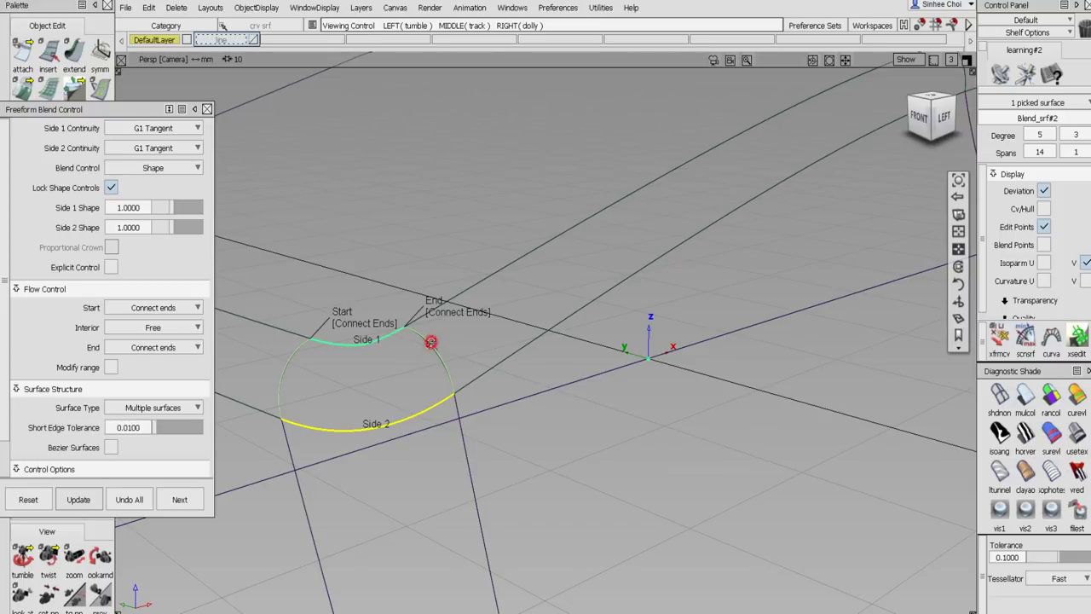
alt+shift+drag(432, 341, 498, 467)
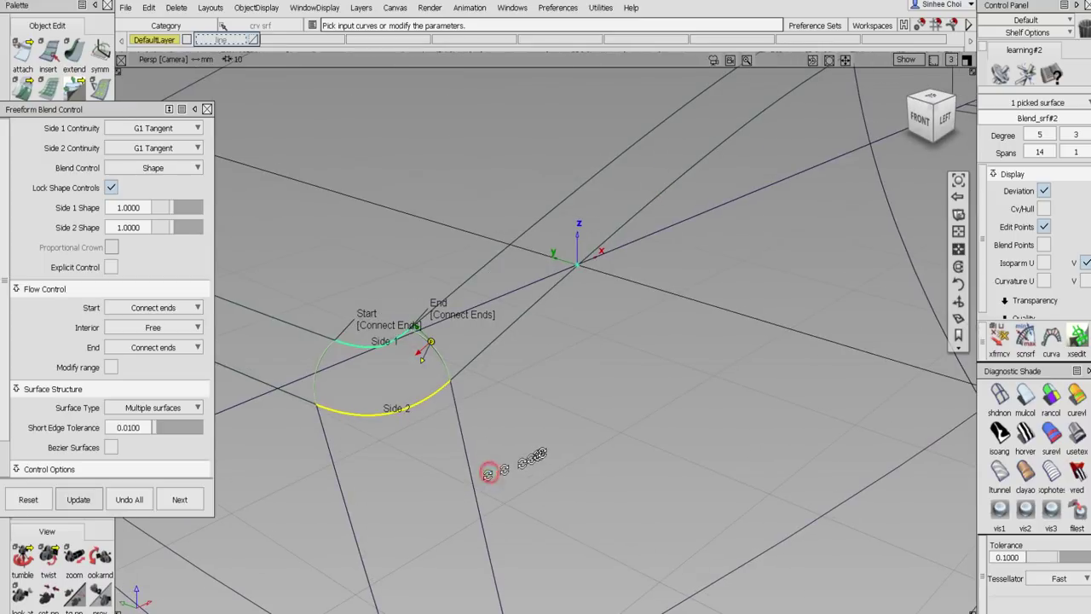
click(183, 500)
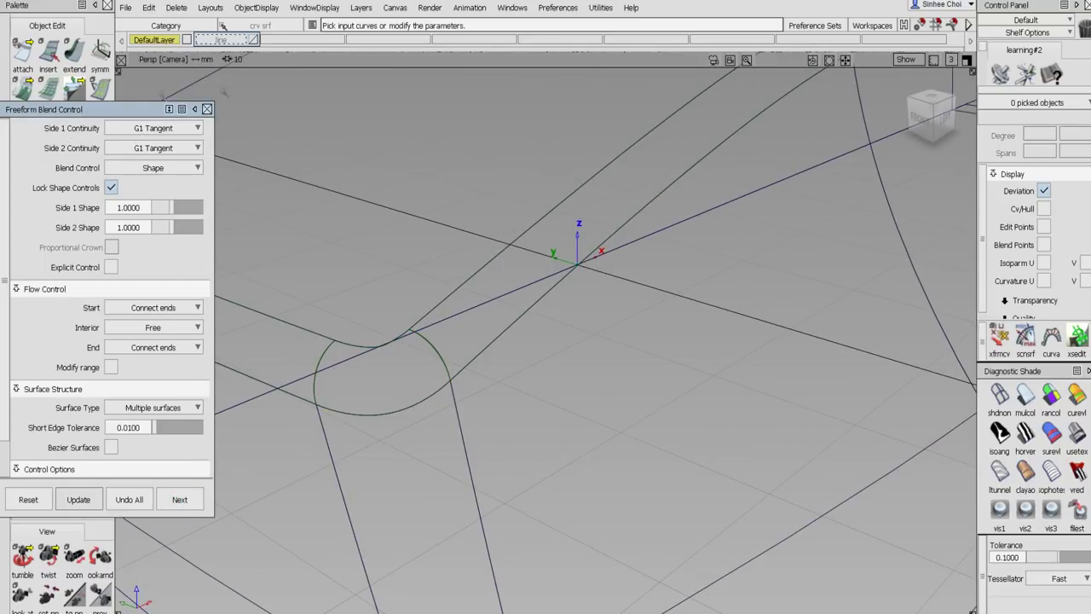
click(208, 108)
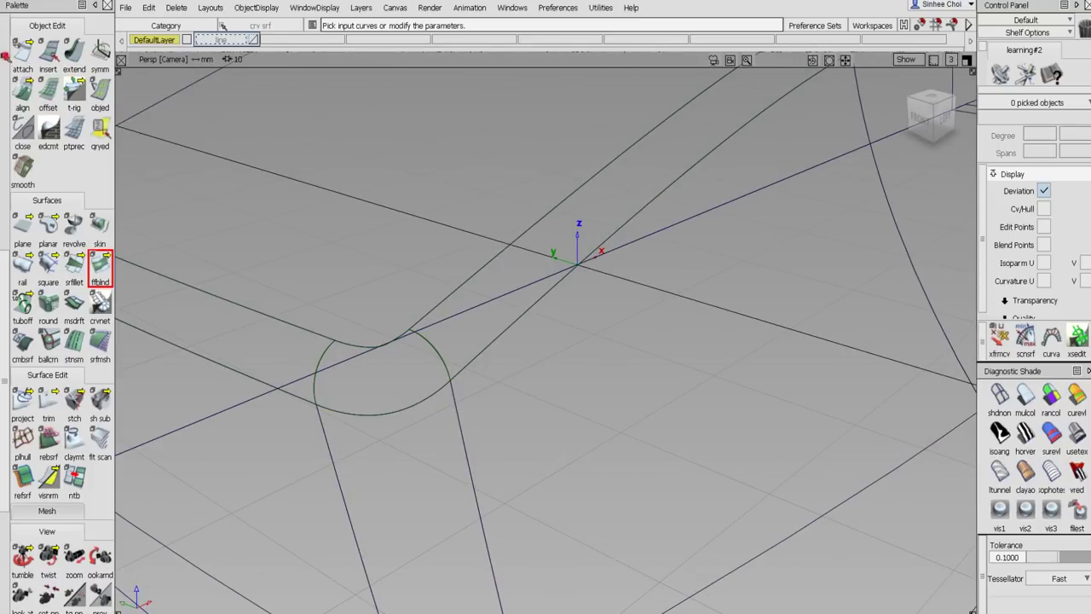
Delete the front and side blend surfaces on either side of the corner blend.
scroll(5, 56, up, 10)
click(288, 348)
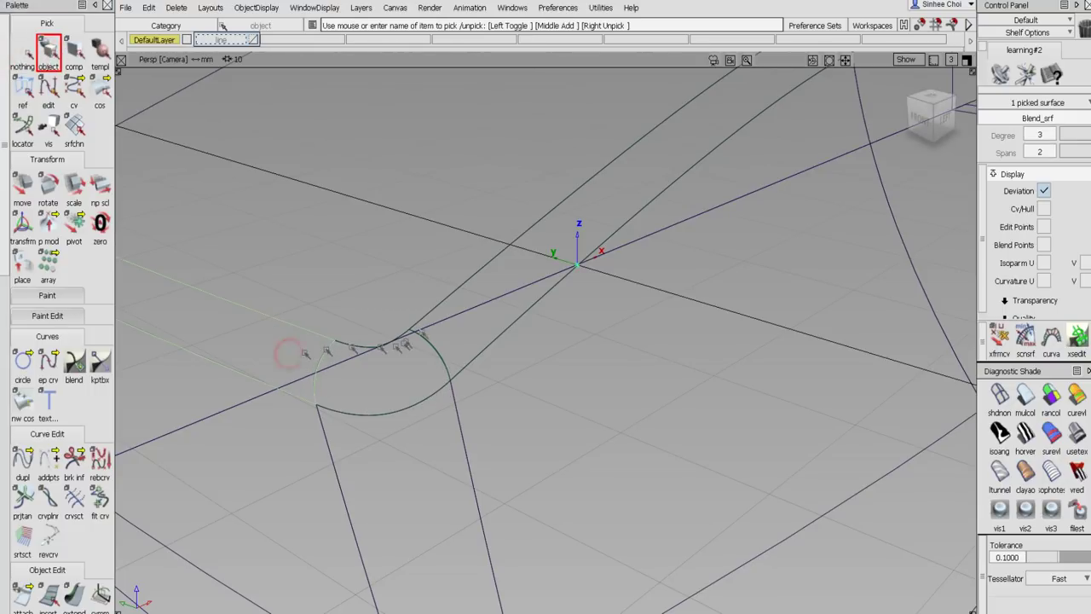
click(458, 338)
key(Delete)
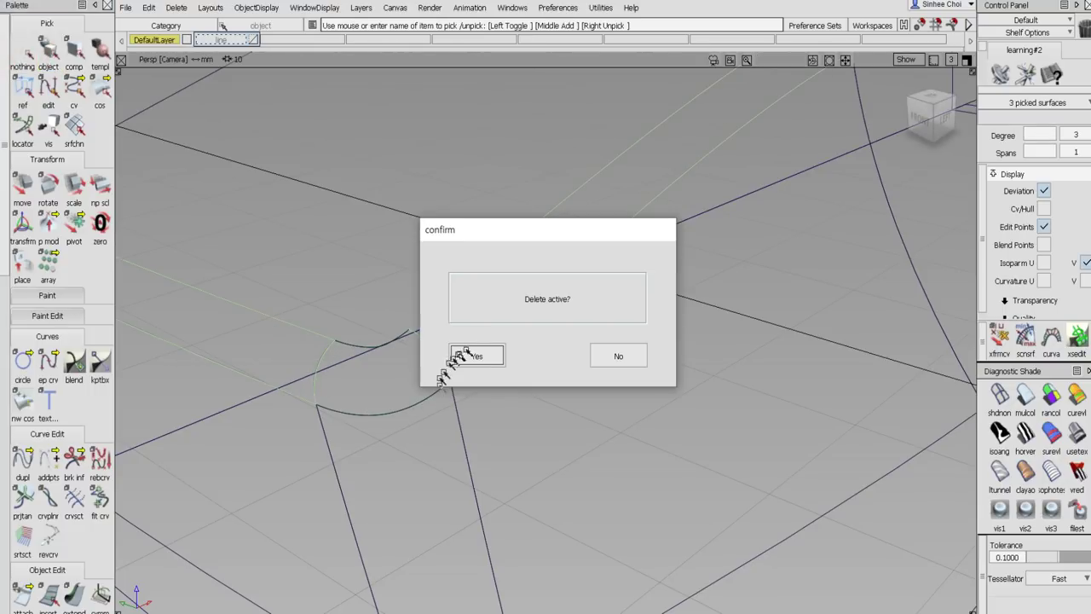
click(475, 356)
Rebuild the G1 Tangent freeform blend between the front edges of the top and front surfaces using Connect ends.
scroll(77, 528, down, 3)
scroll(78, 527, down, 4)
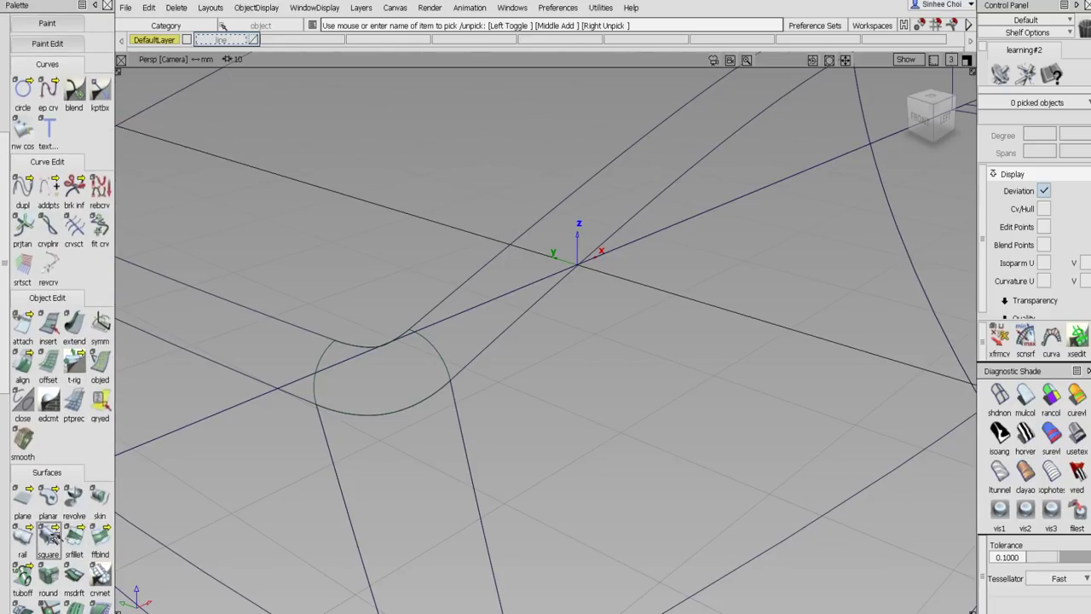
click(100, 535)
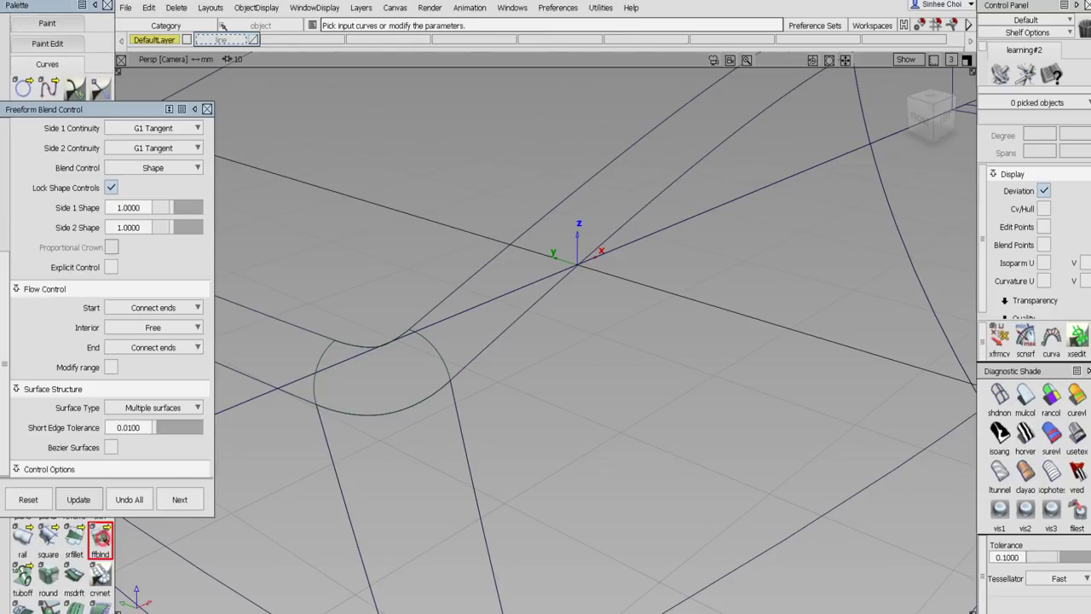
click(298, 328)
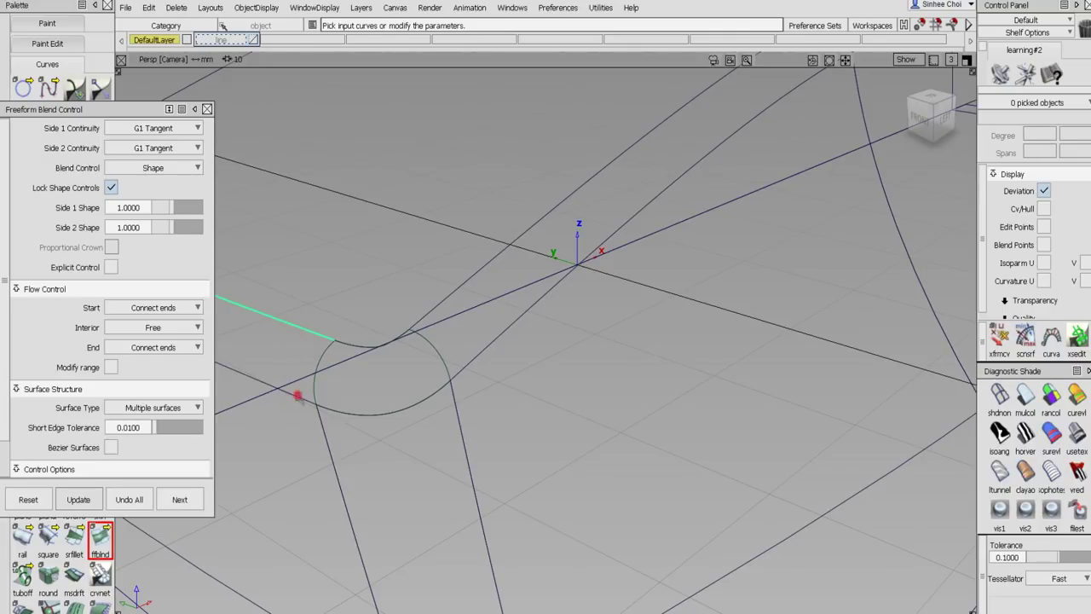
click(298, 395)
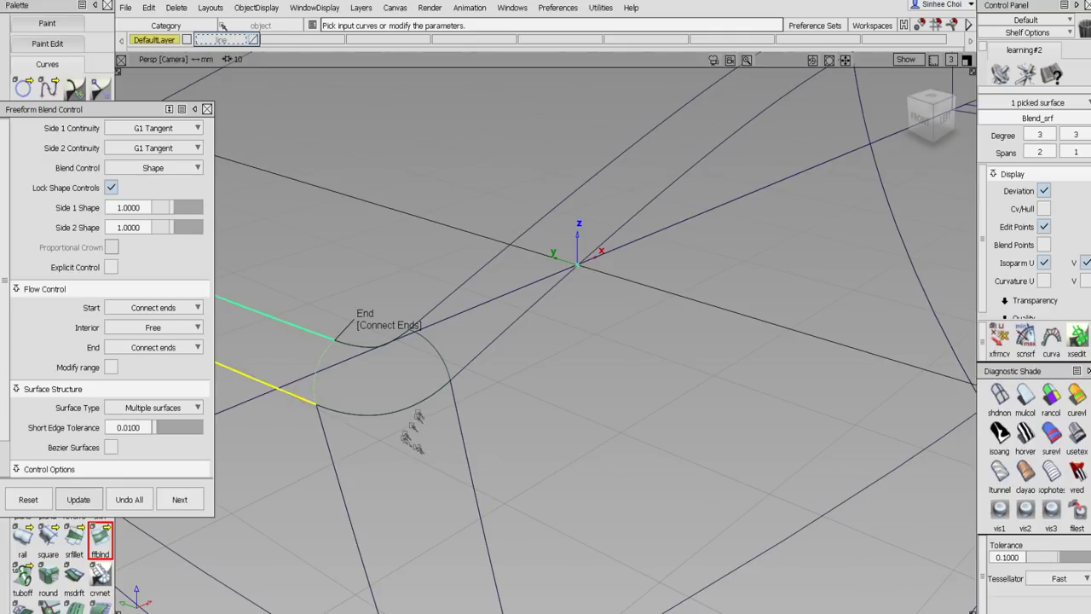
key(shift+alt)
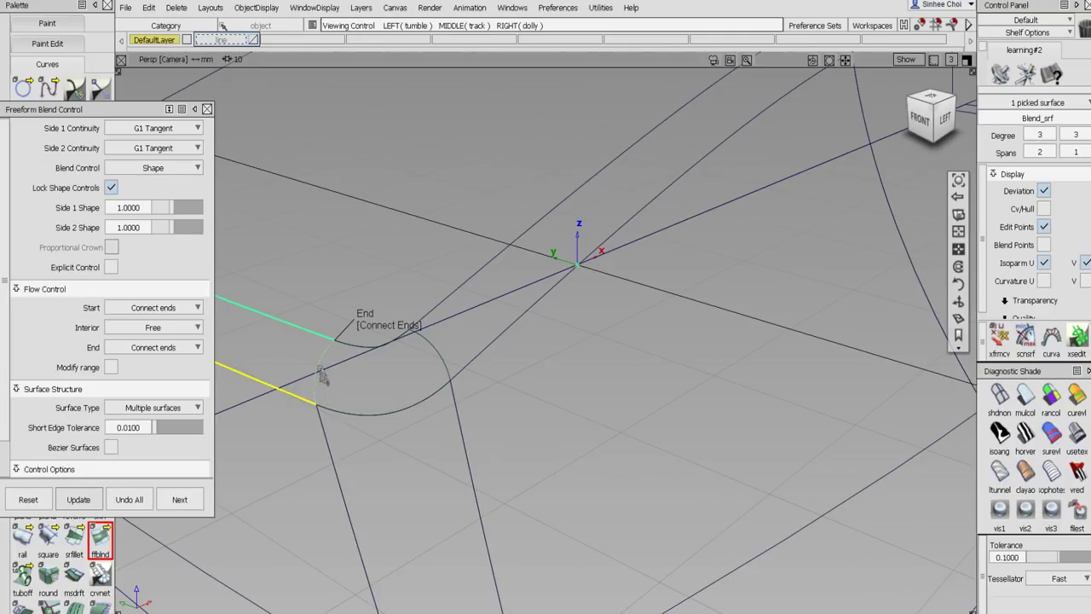
click(180, 502)
Rebuild the G1 Tangent freeform blend between the top surface's long side edge and both side surface edges using Connect ends.
click(419, 323)
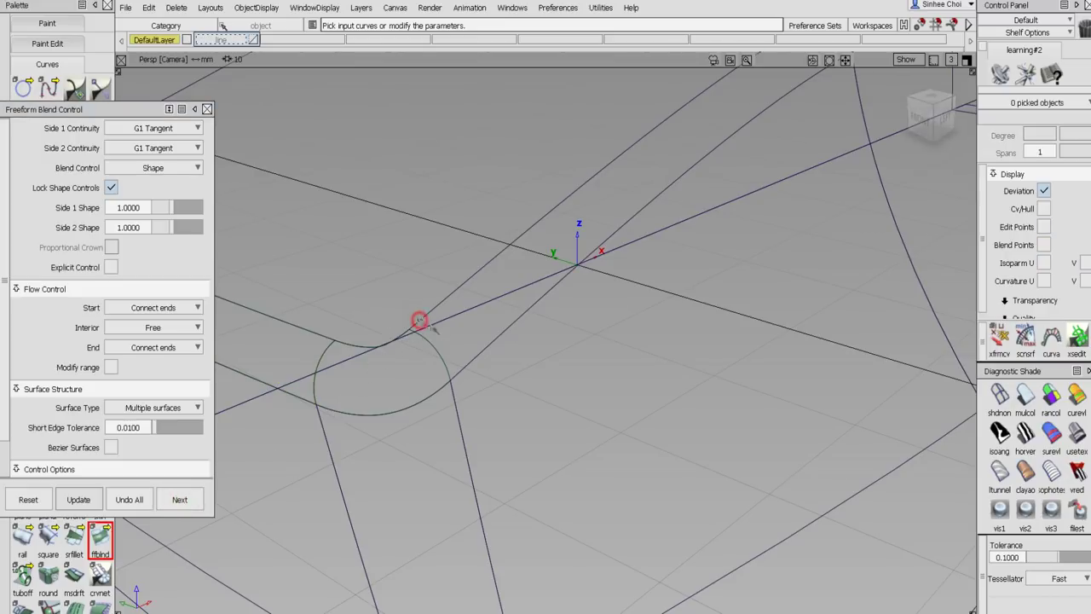
click(462, 370)
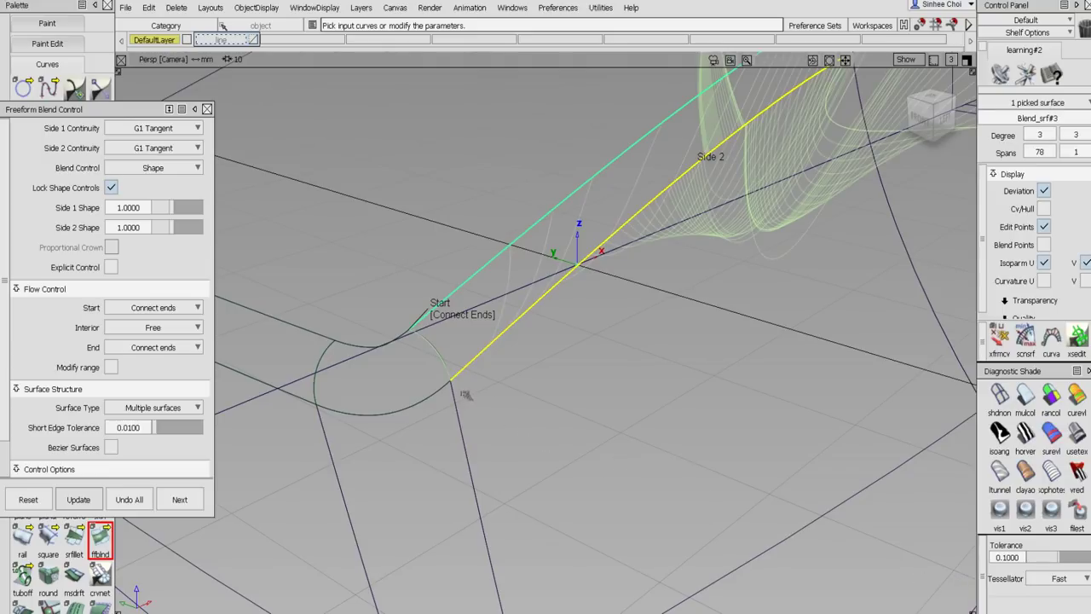
alt+shift+drag(481, 383, 506, 423)
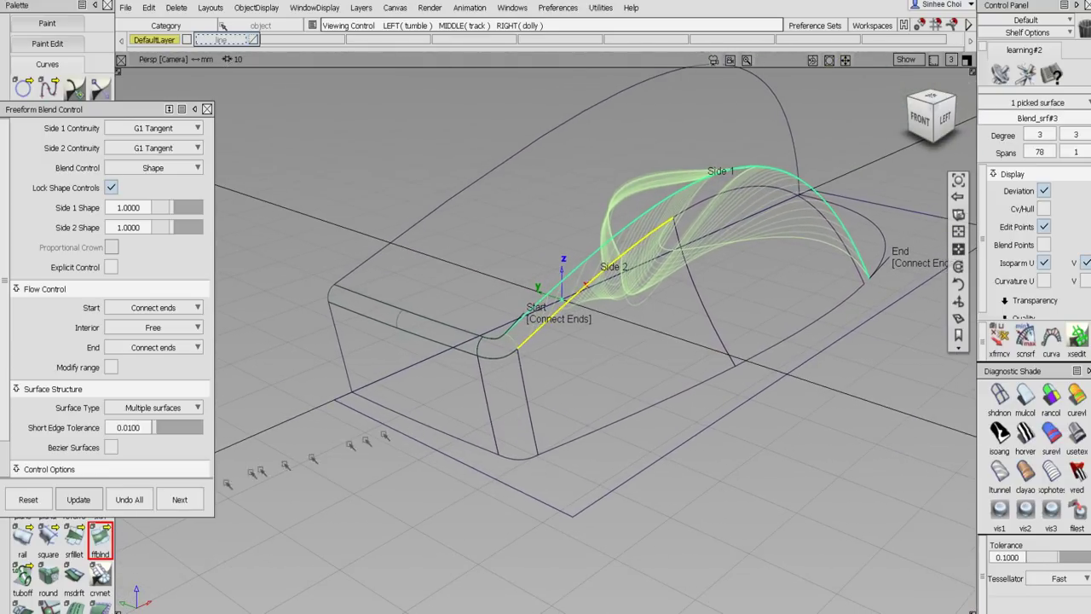
click(130, 500)
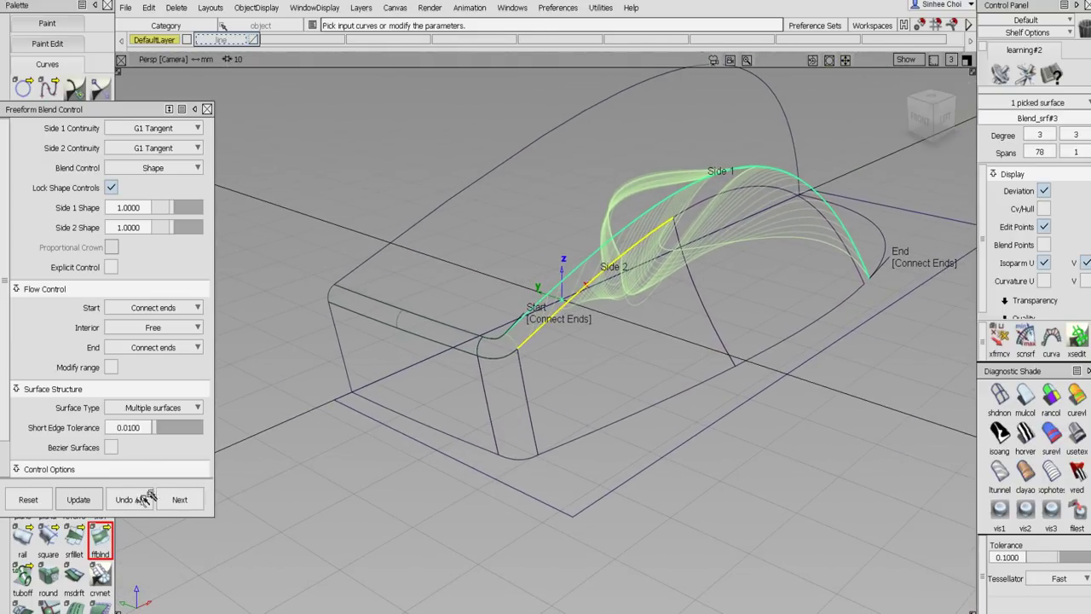
click(704, 179)
click(669, 221)
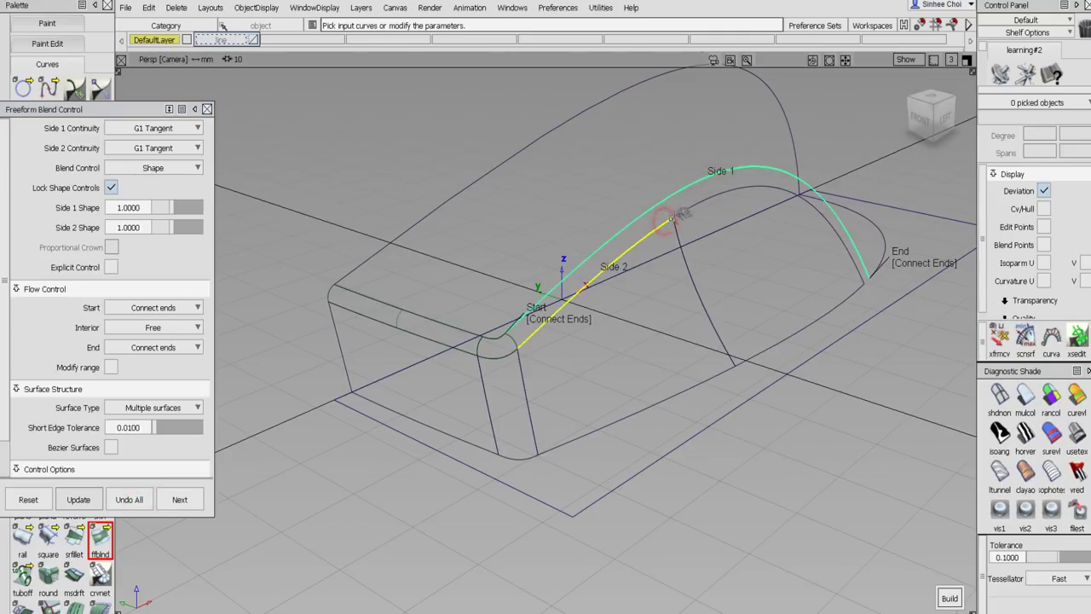
click(689, 215)
click(949, 599)
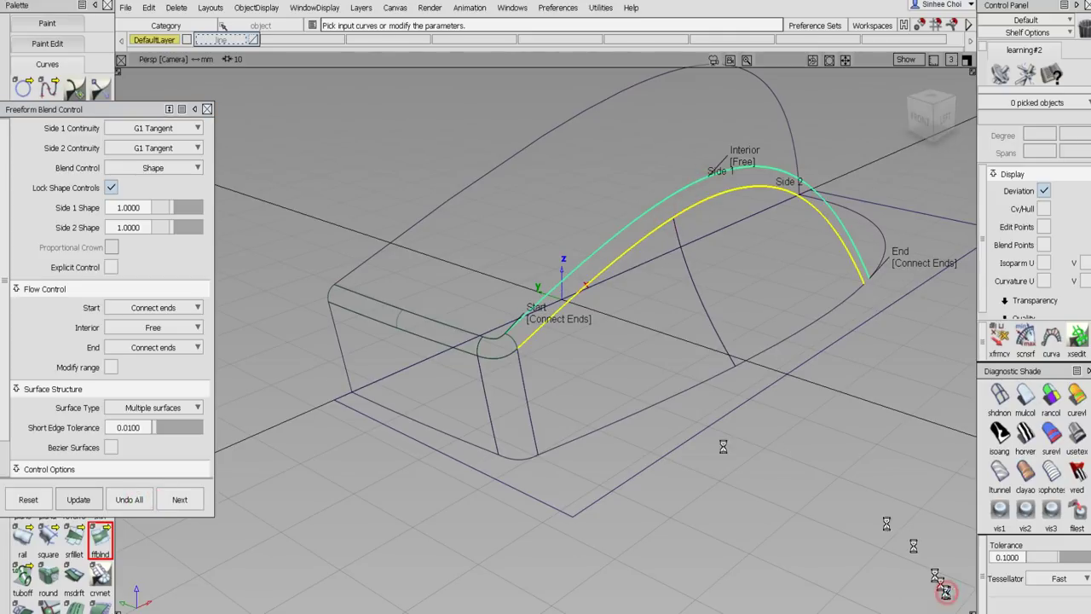
Hide the U isoparms of the rebuilt side blend and finish blending.
alt+shift+right_drag(511, 345, 628, 337)
alt+shift+drag(628, 337, 623, 359)
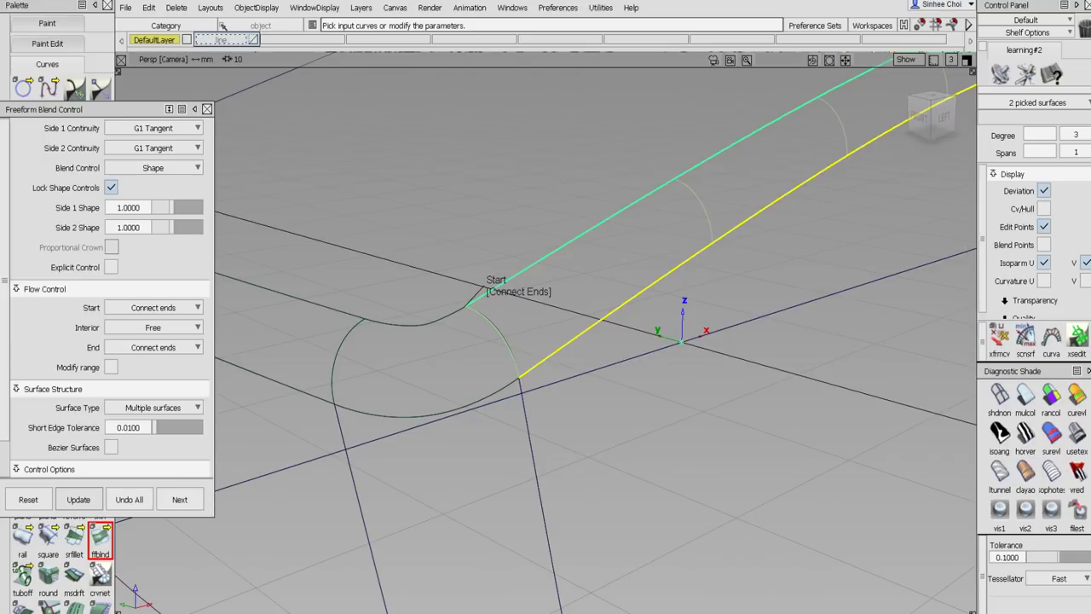
click(1041, 262)
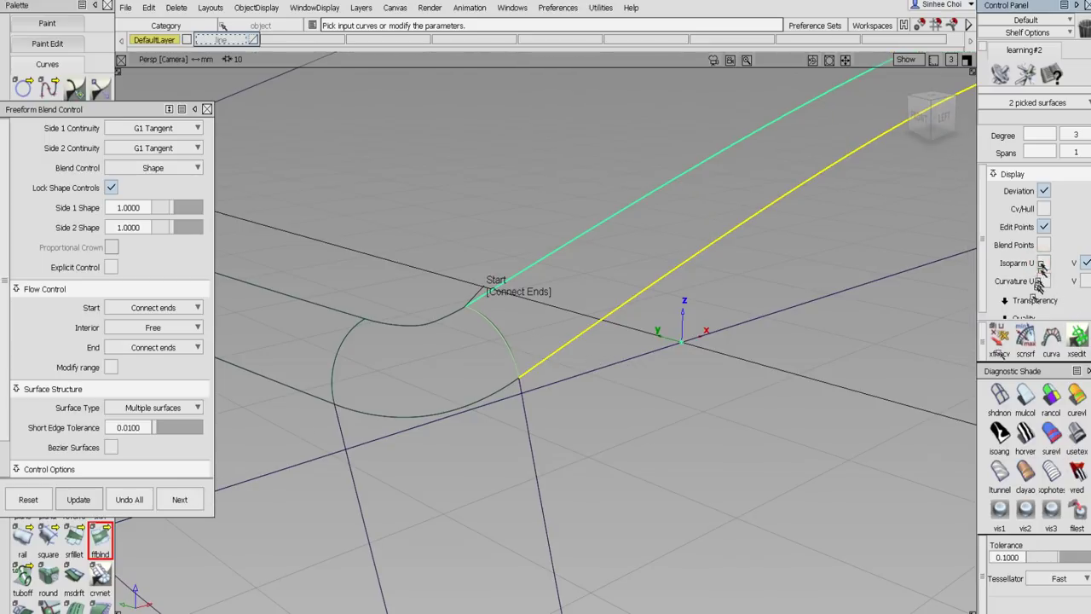
click(180, 499)
click(208, 109)
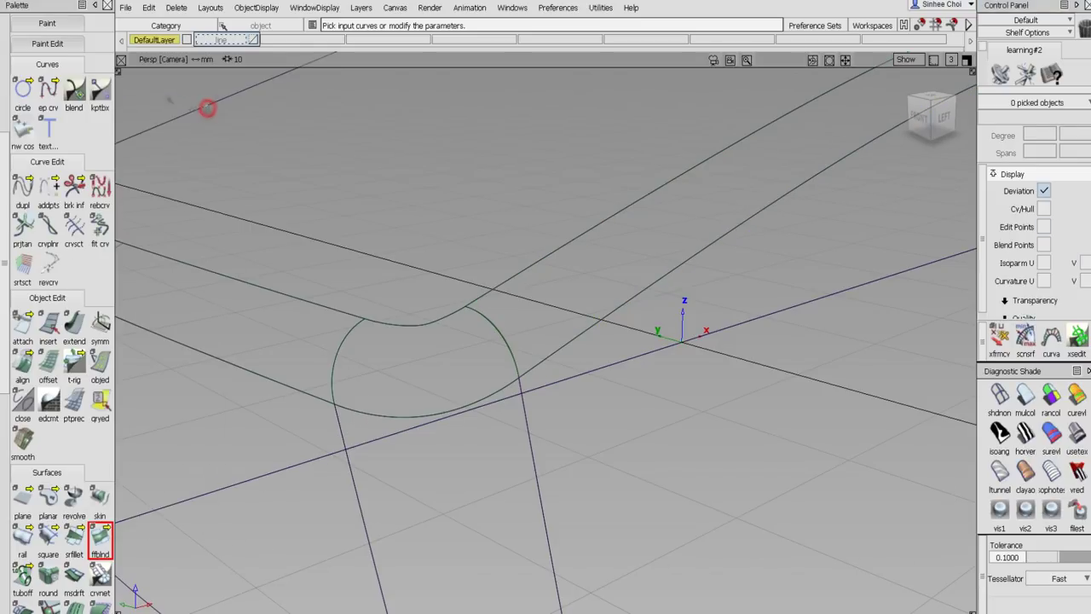
Delete the old blend surface filling the rounded corner between the front and side blends.
scroll(3, 33, up, 5)
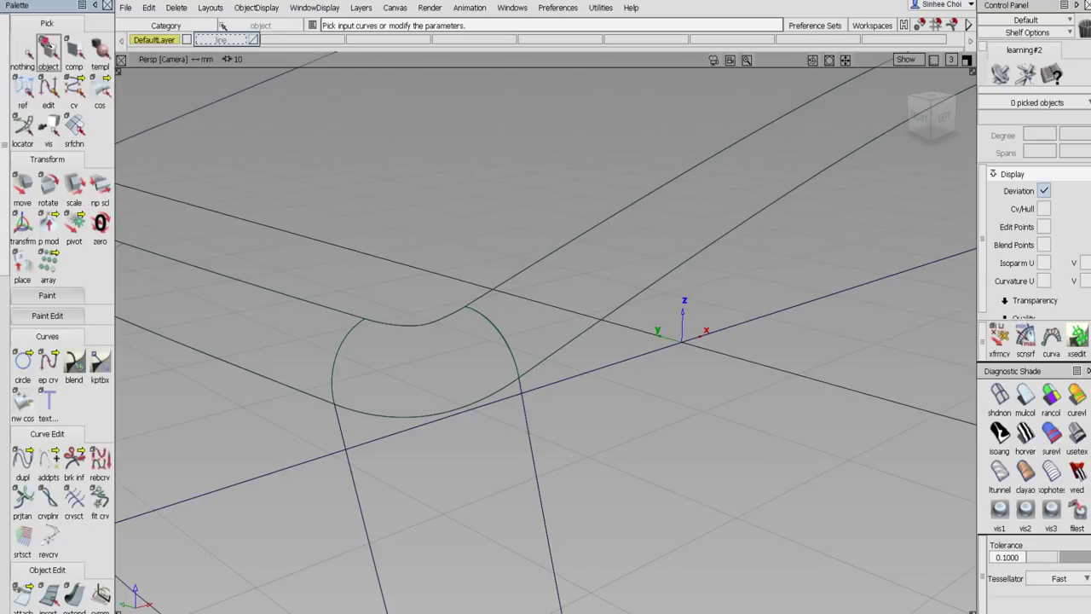
click(49, 52)
click(395, 352)
key(Delete)
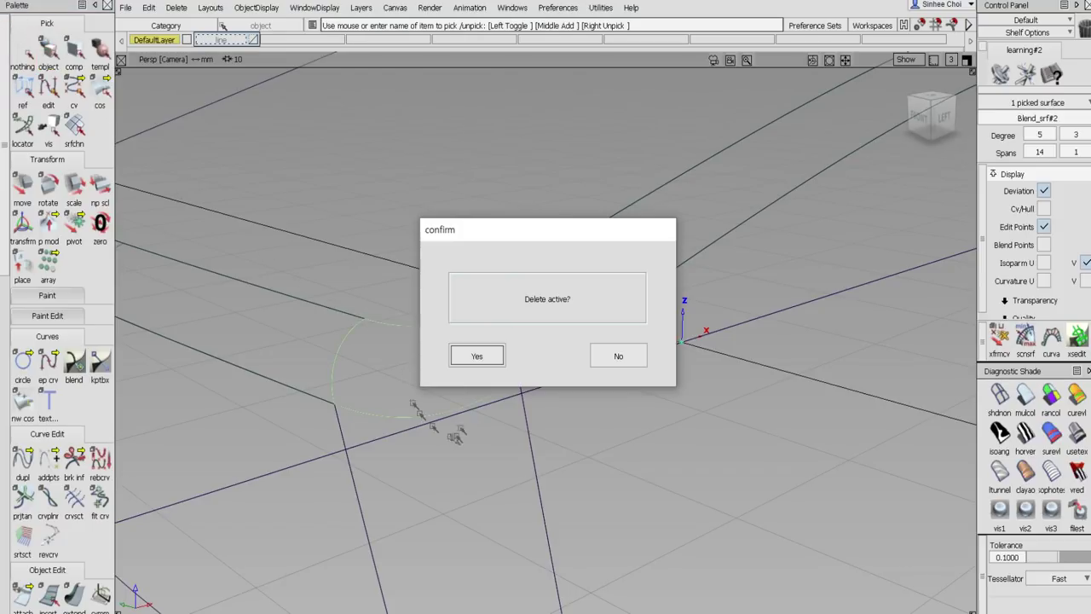
click(479, 355)
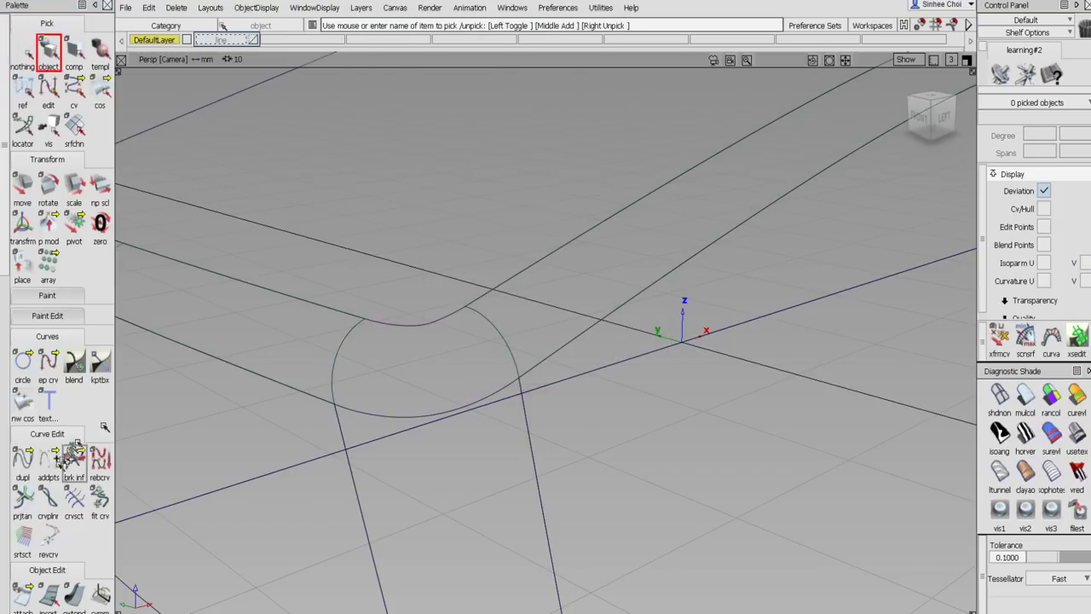
Fill the rounded corner opening with a Square surface through its four edges, with G1 Tangent continuity and rebuild on for all boundaries.
scroll(60, 482, down, 4)
scroll(60, 487, down, 3)
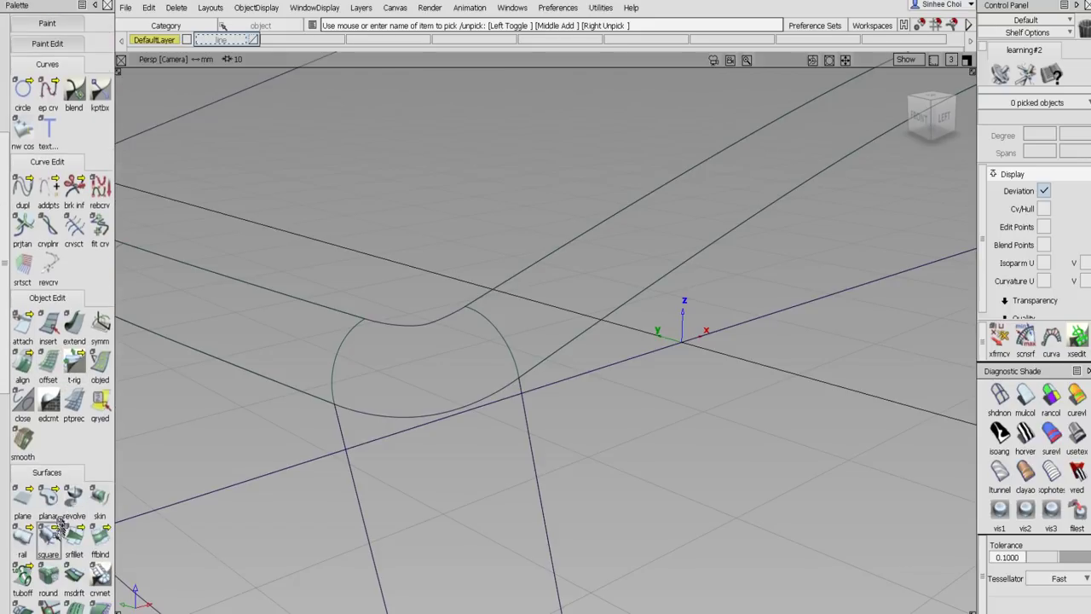
click(48, 575)
click(130, 130)
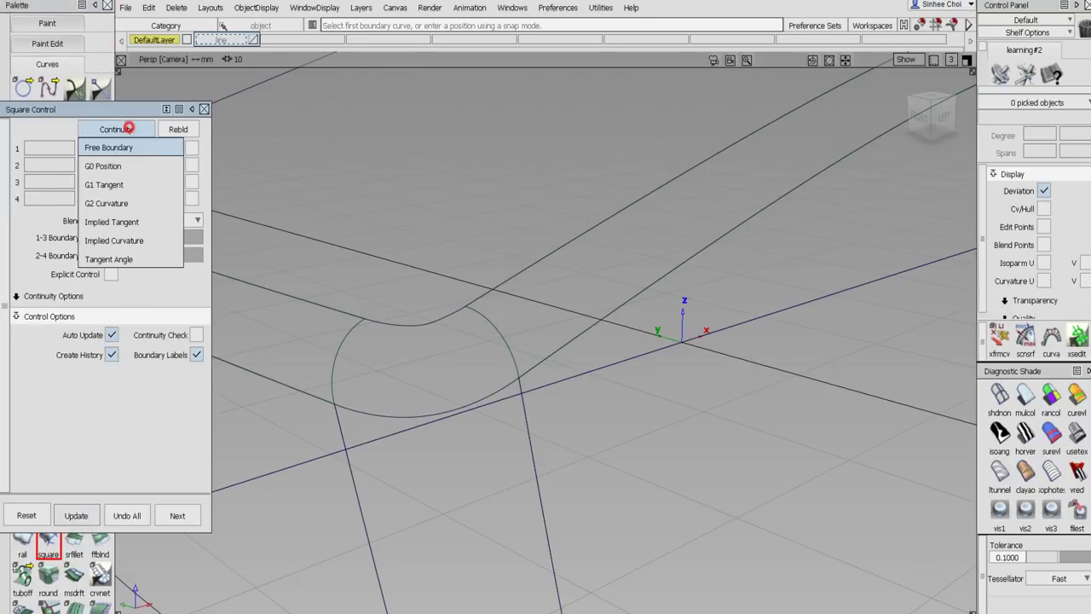
click(135, 183)
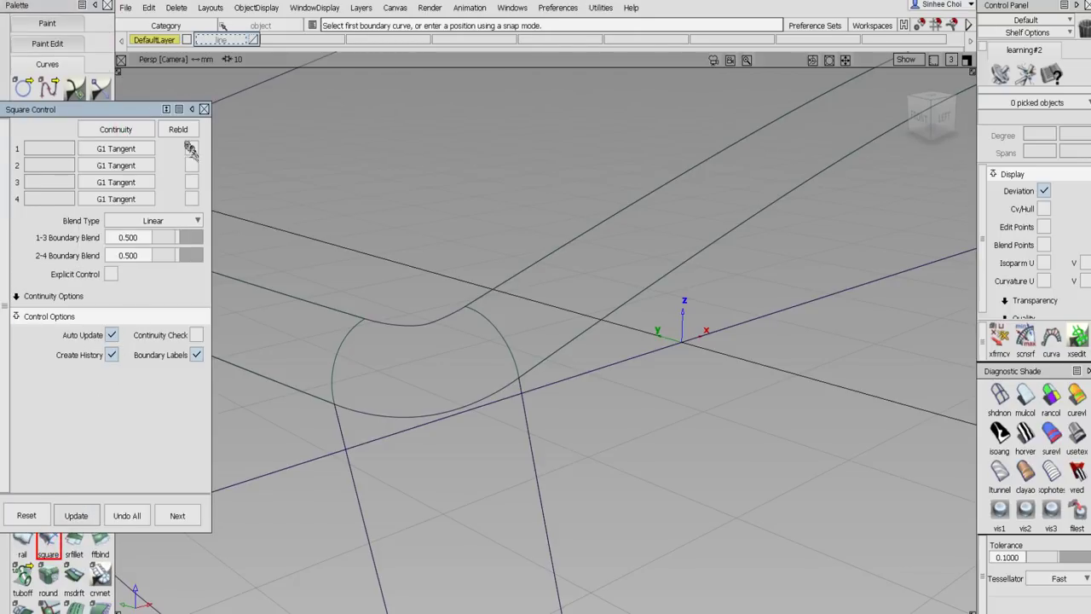
click(178, 129)
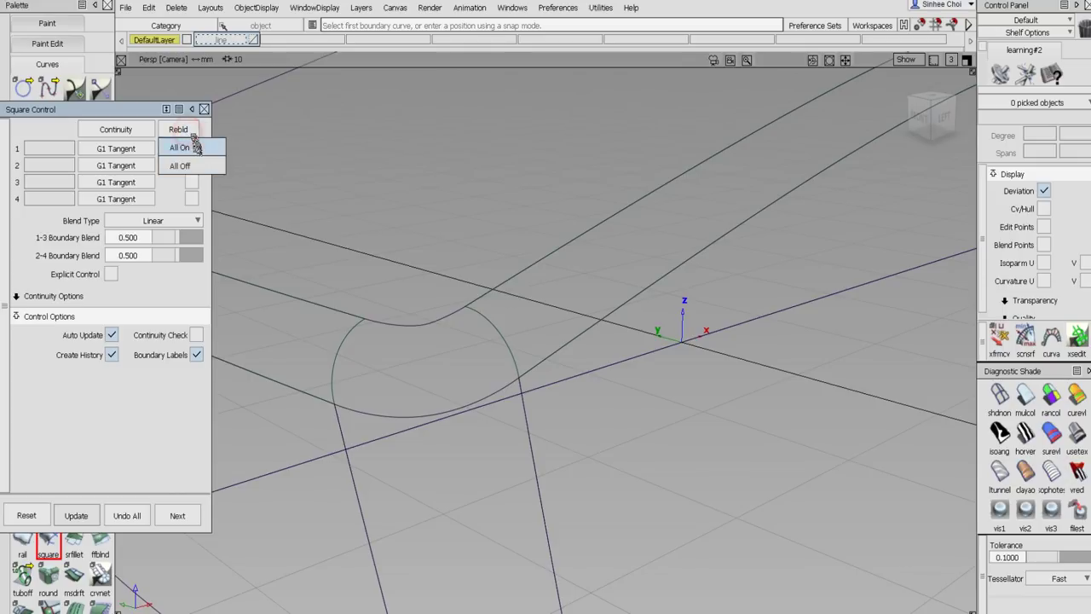
click(193, 143)
click(372, 322)
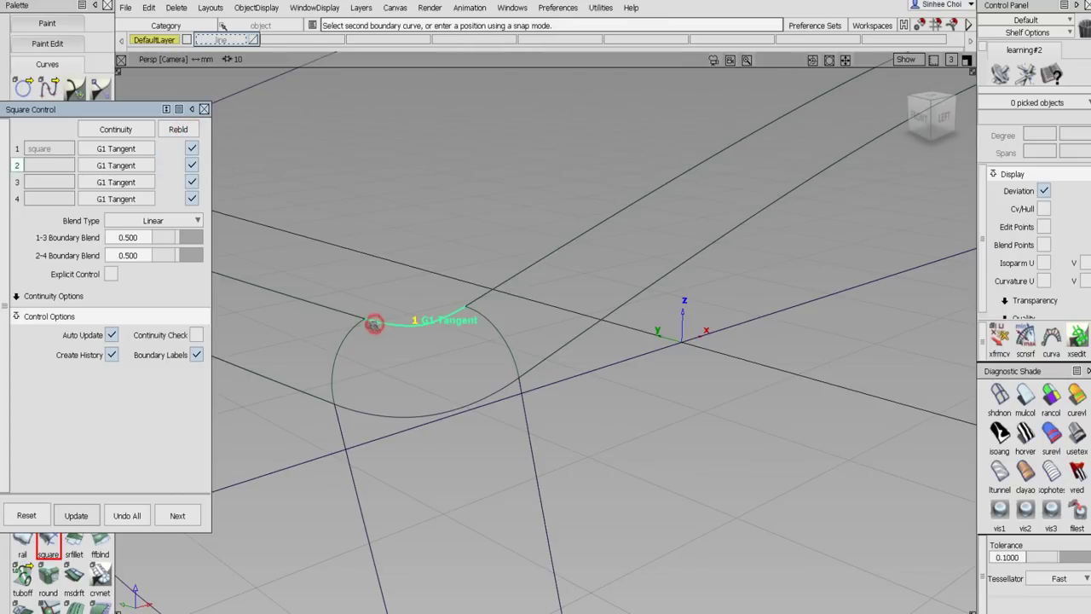
click(358, 325)
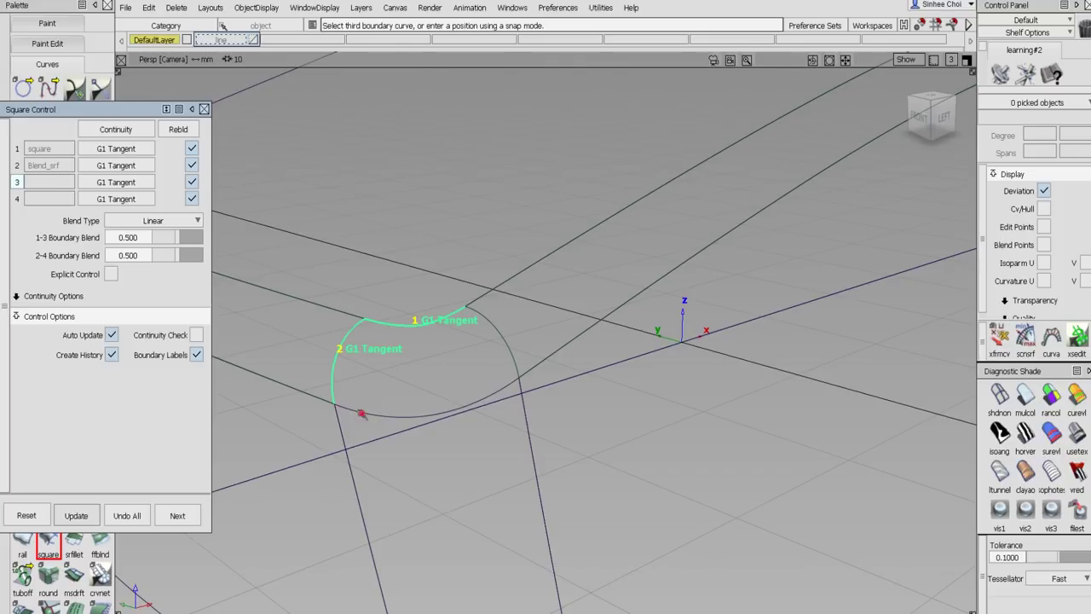
click(361, 415)
click(514, 354)
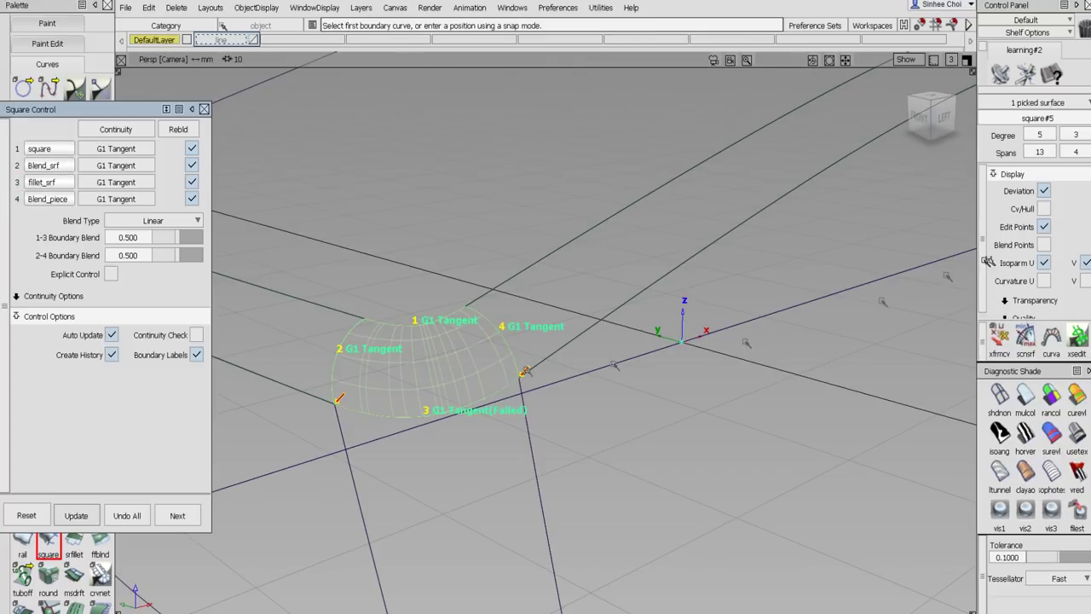
Hide the U and V isoparms of the corner Square surface and finish the Square tool.
click(1044, 262)
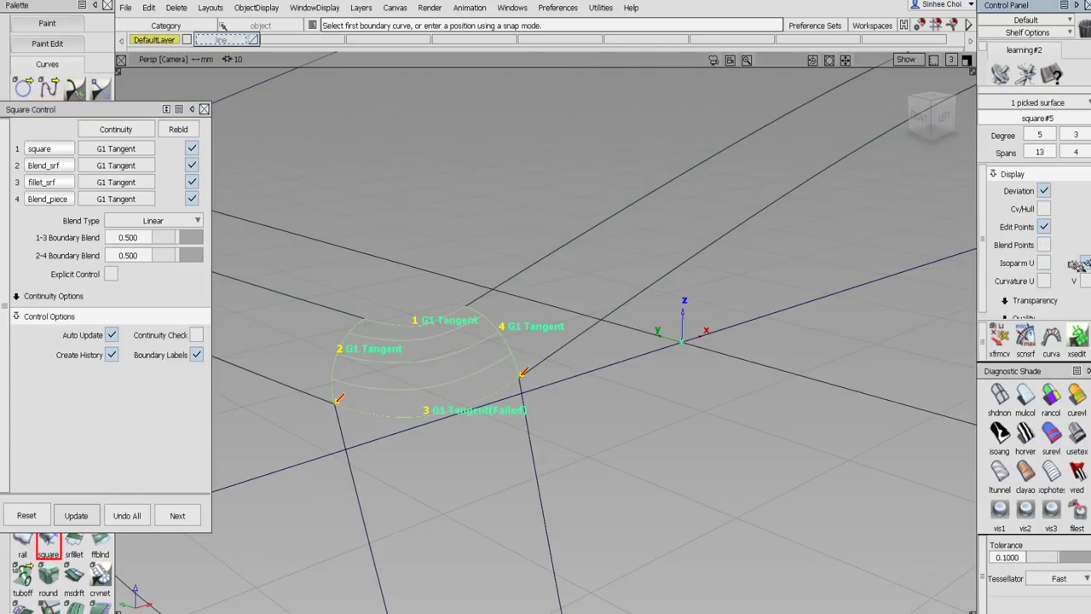
click(1085, 261)
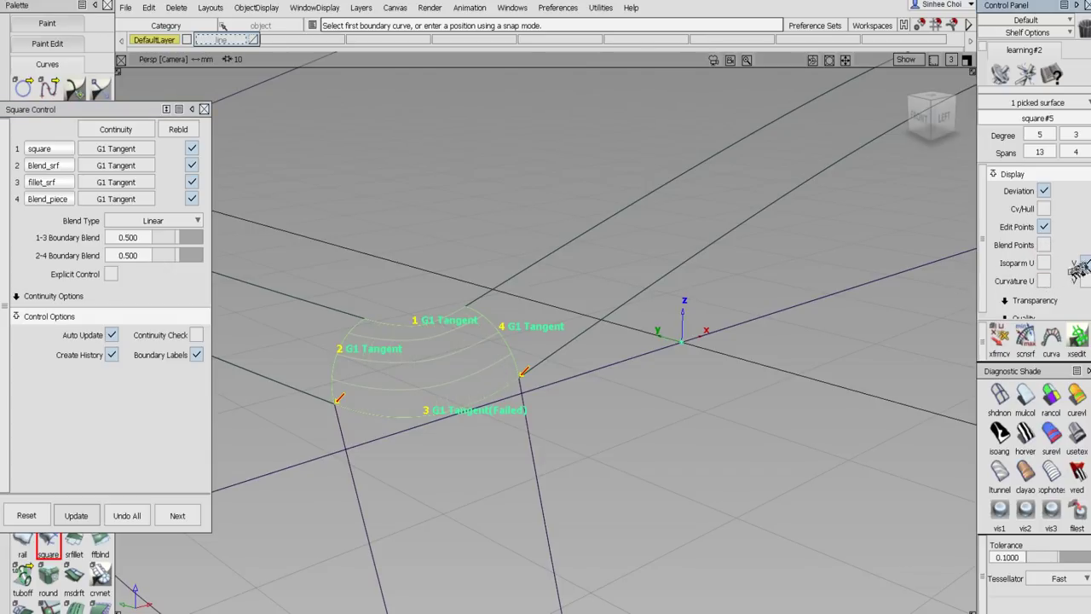
click(1082, 262)
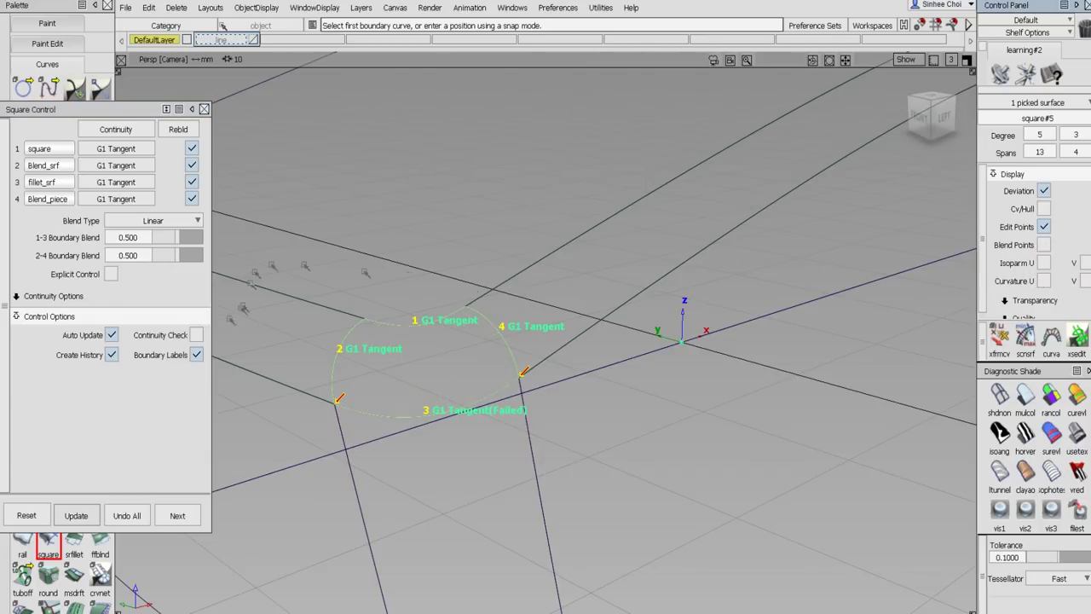
click(181, 516)
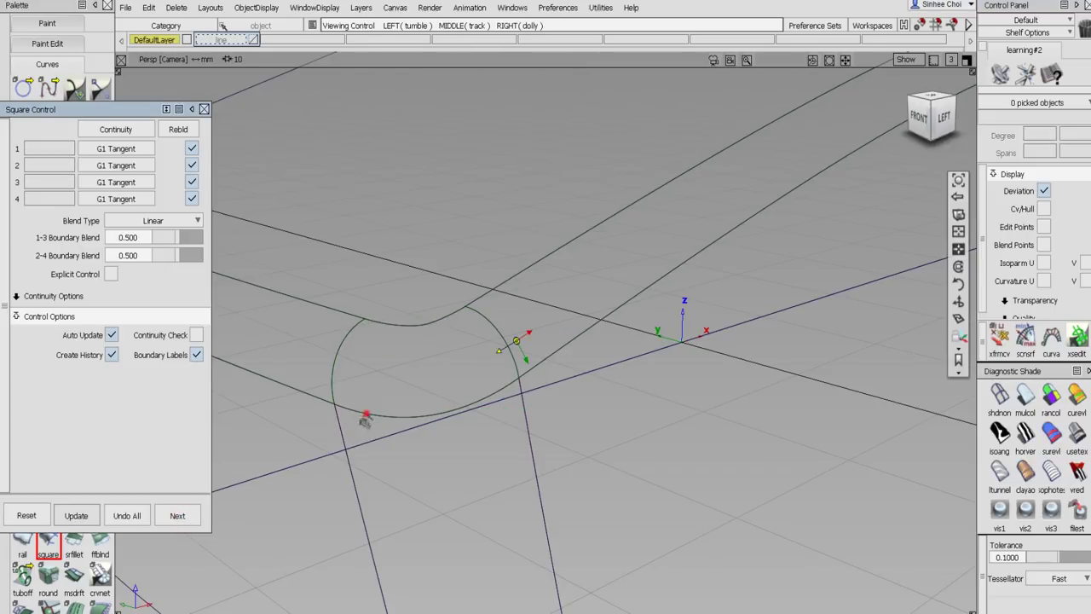
alt+shift+drag(361, 418, 445, 379)
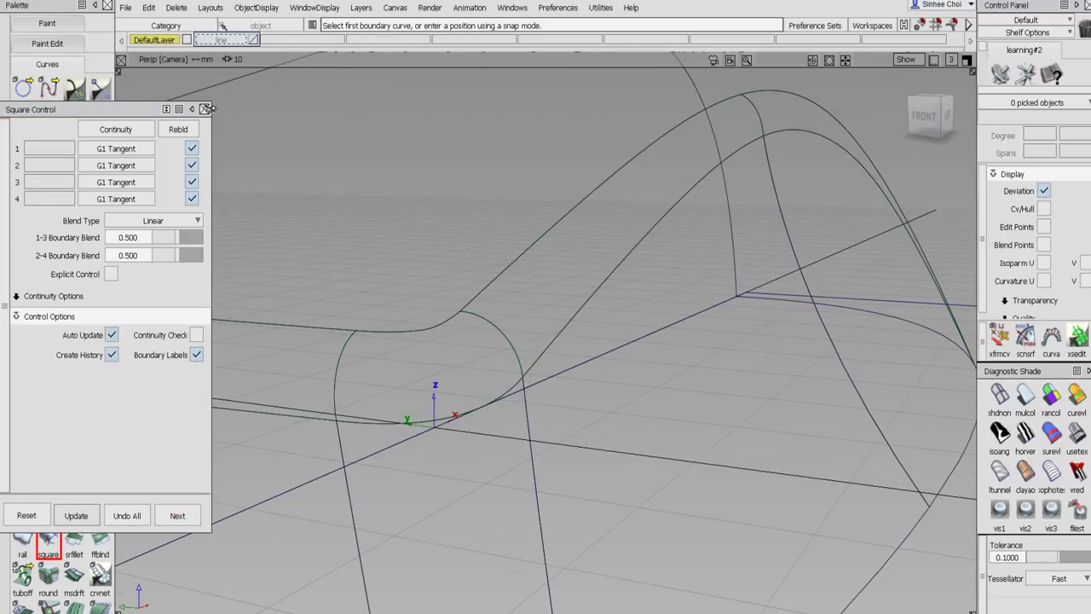
click(204, 109)
alt+shift+right_drag(482, 200, 545, 281)
alt+shift+drag(545, 281, 514, 445)
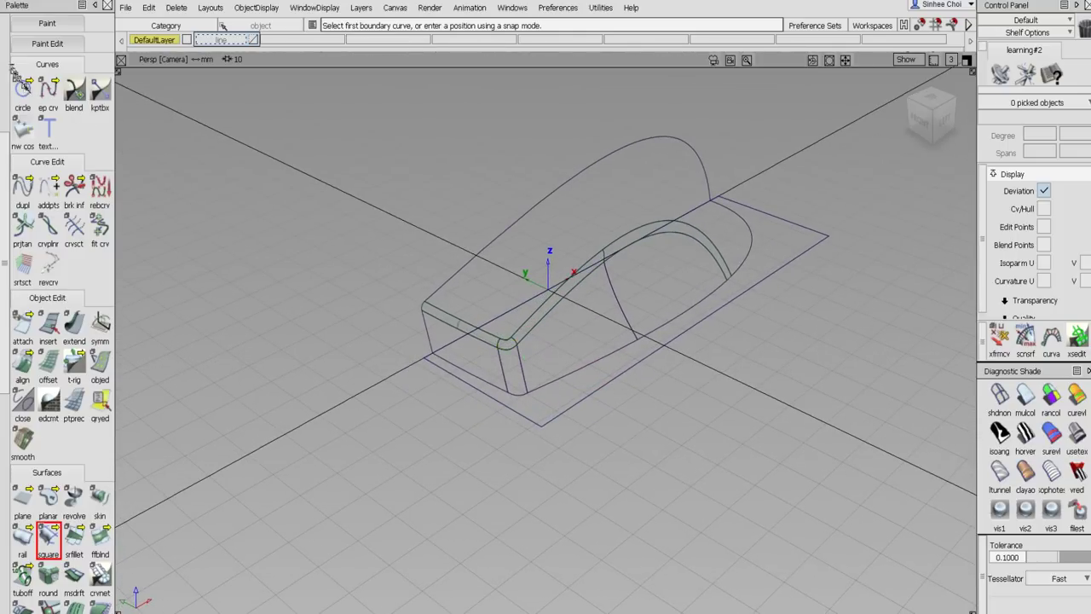
Start a Normal projection onto the base plane, picking the bottom edges of the front, rounded corner and forward side surfaces as projecting curves.
scroll(7, 60, up, 5)
click(48, 52)
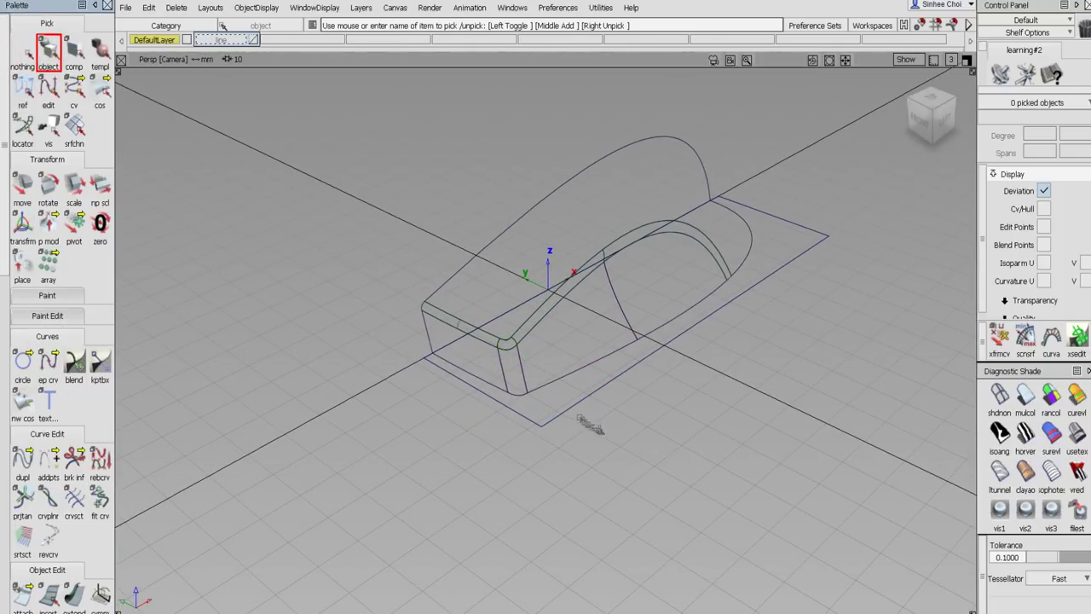
click(576, 408)
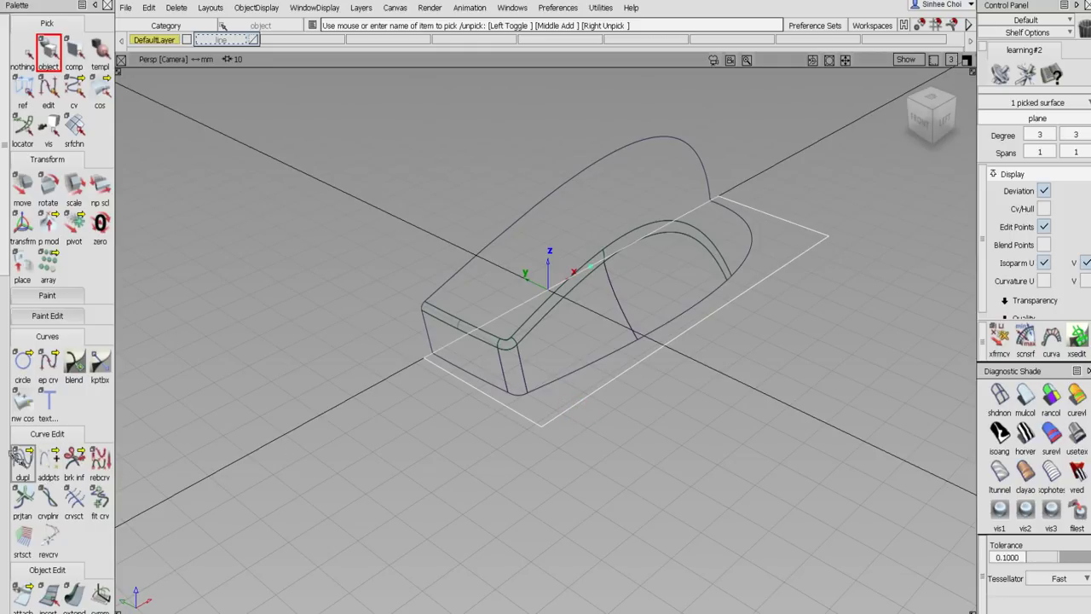
scroll(7, 449, down, 5)
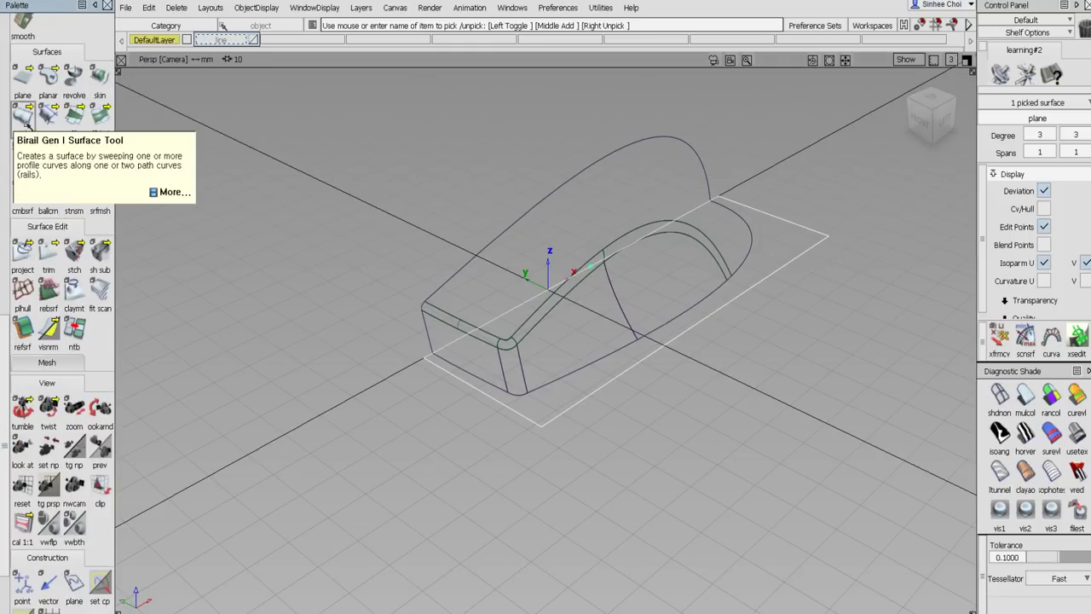
click(22, 247)
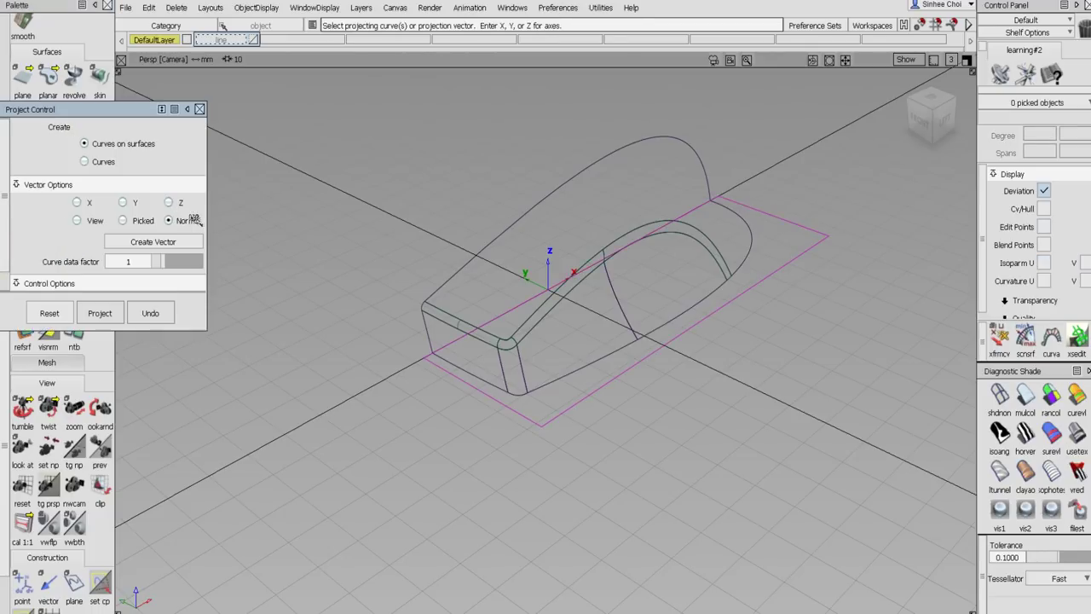
click(460, 370)
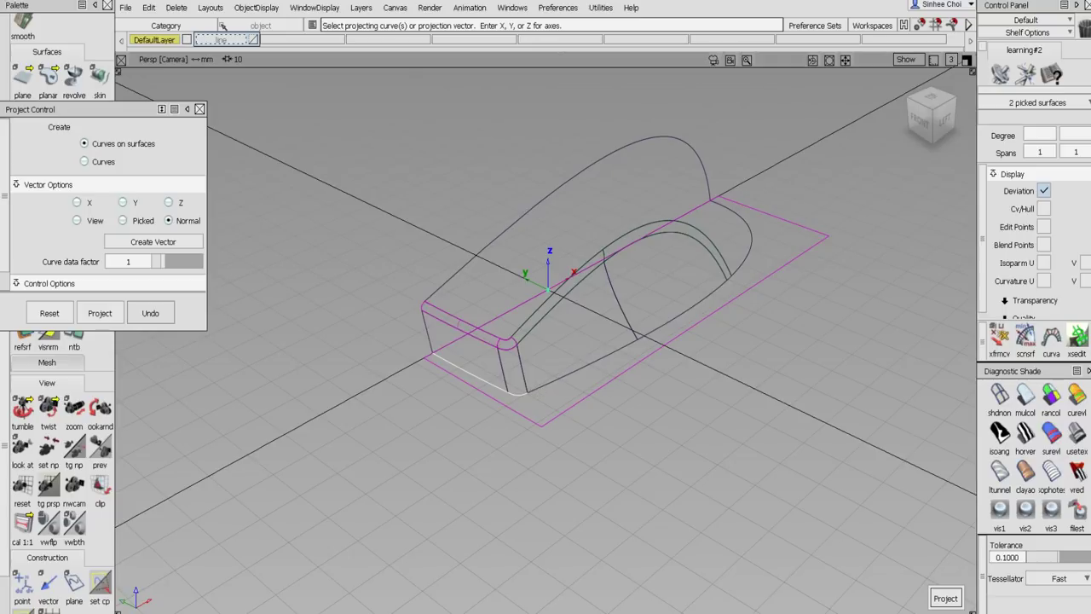
click(539, 385)
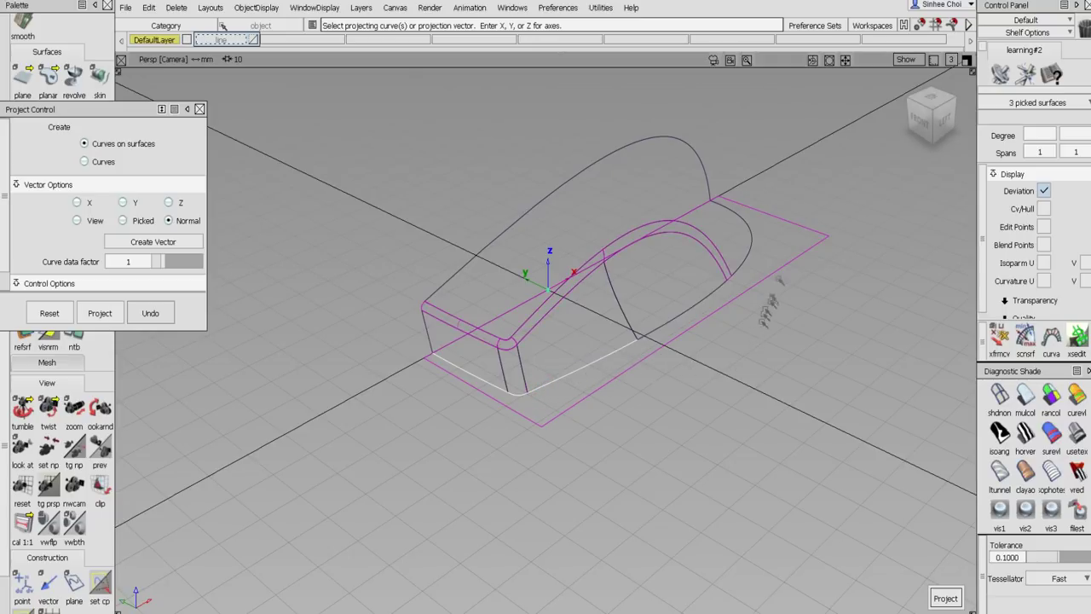
Add the bottom edges of the rear side, end blend and tail to the projection and project all onto the base plane as curves on surface.
click(966, 60)
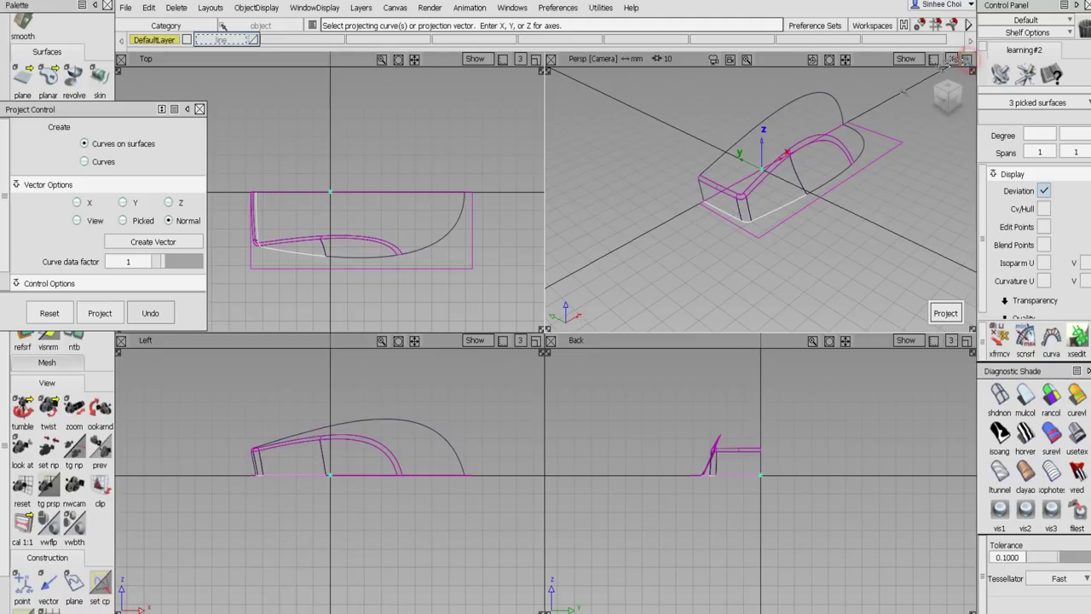
click(536, 341)
alt+shift+right_drag(821, 251, 697, 391)
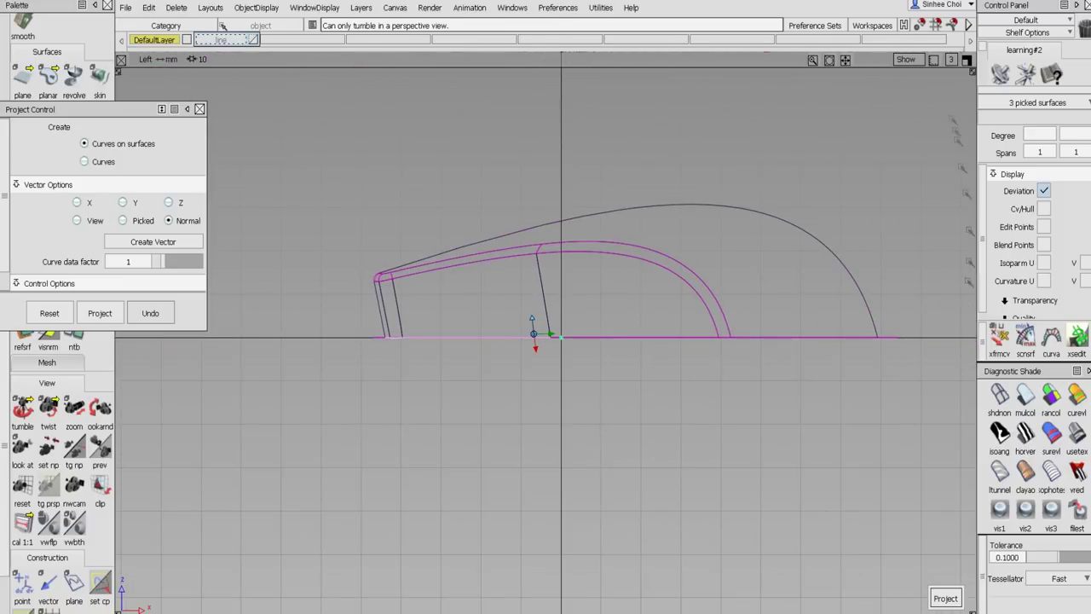
click(966, 59)
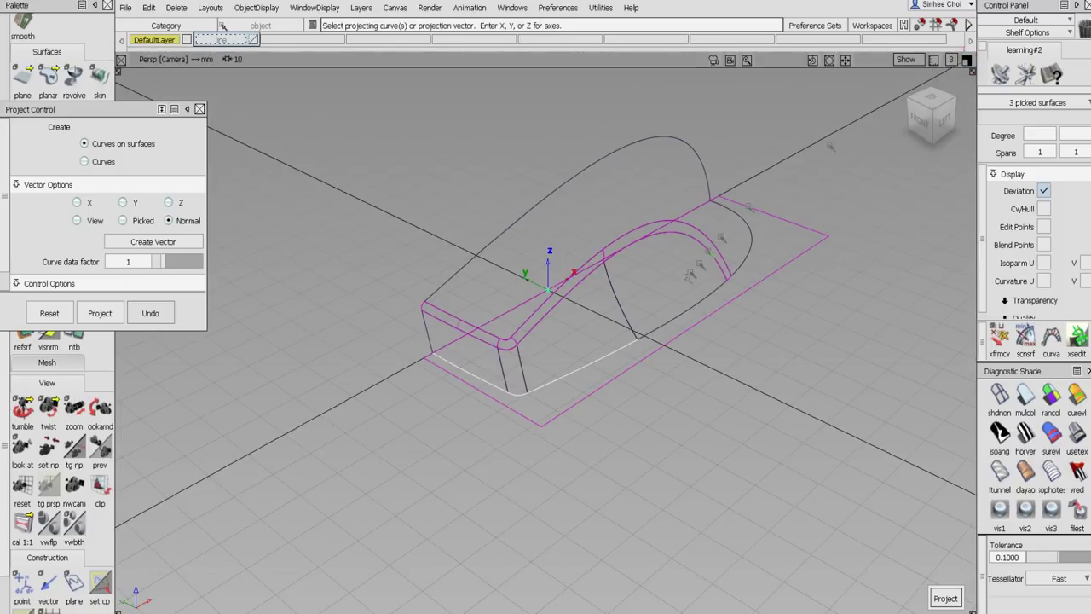
click(682, 312)
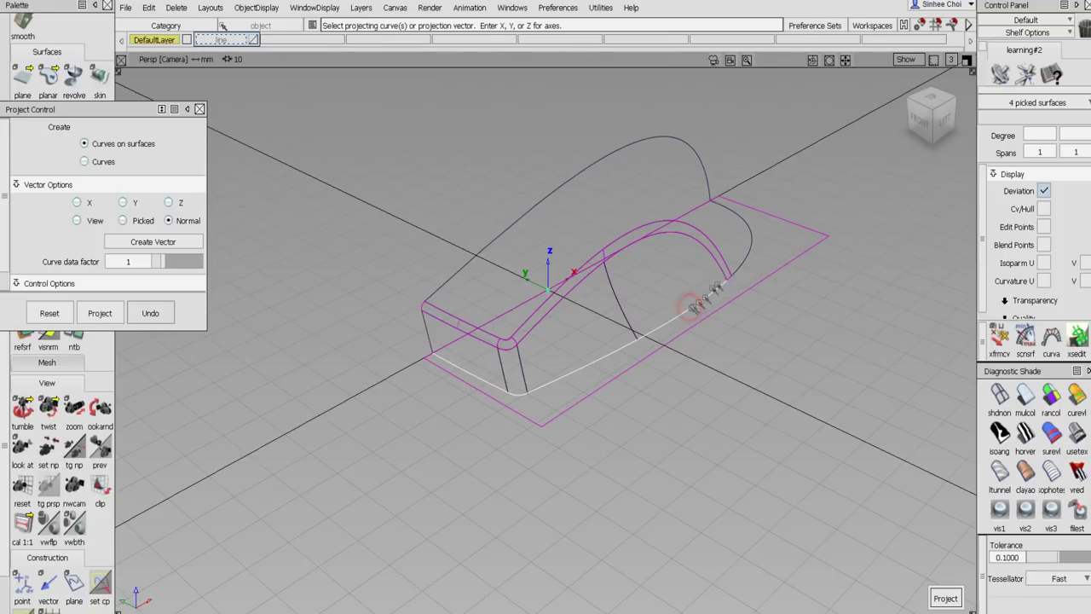
click(731, 279)
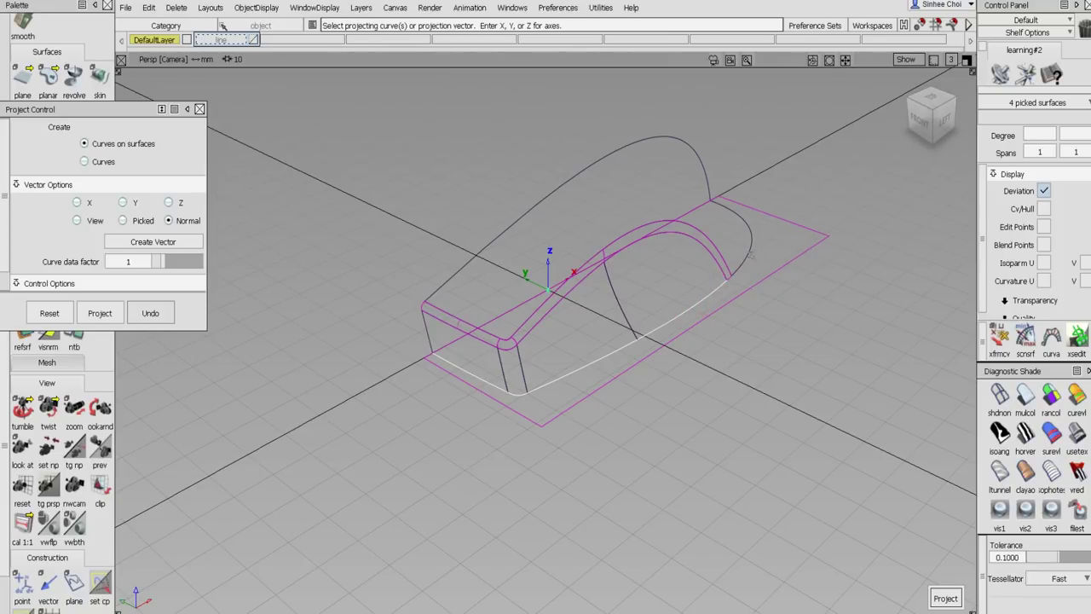
key(shift+alt)
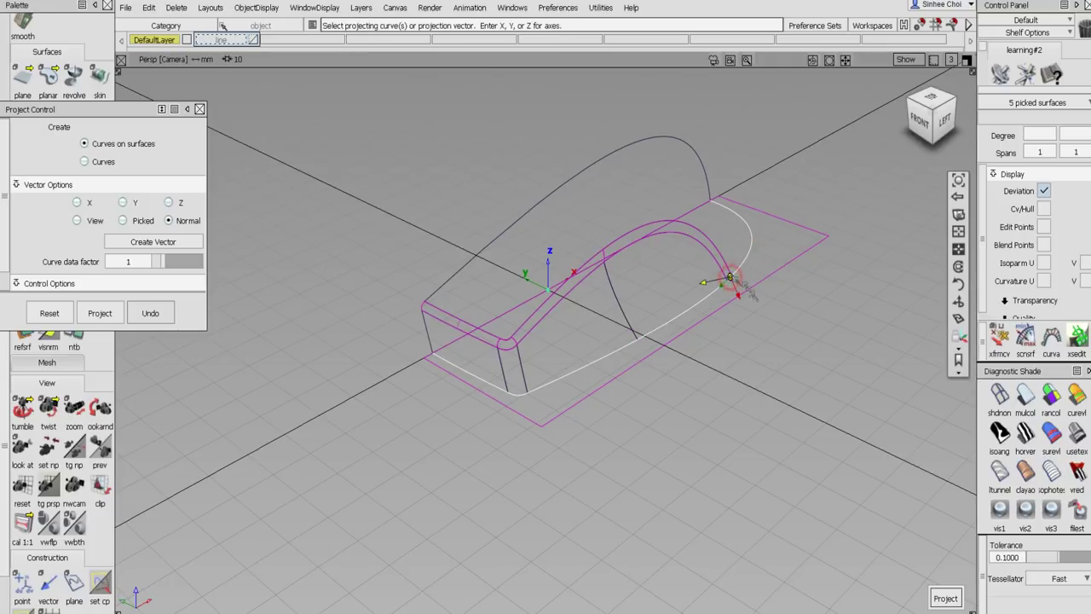
scroll(731, 277, up, 5)
click(725, 282)
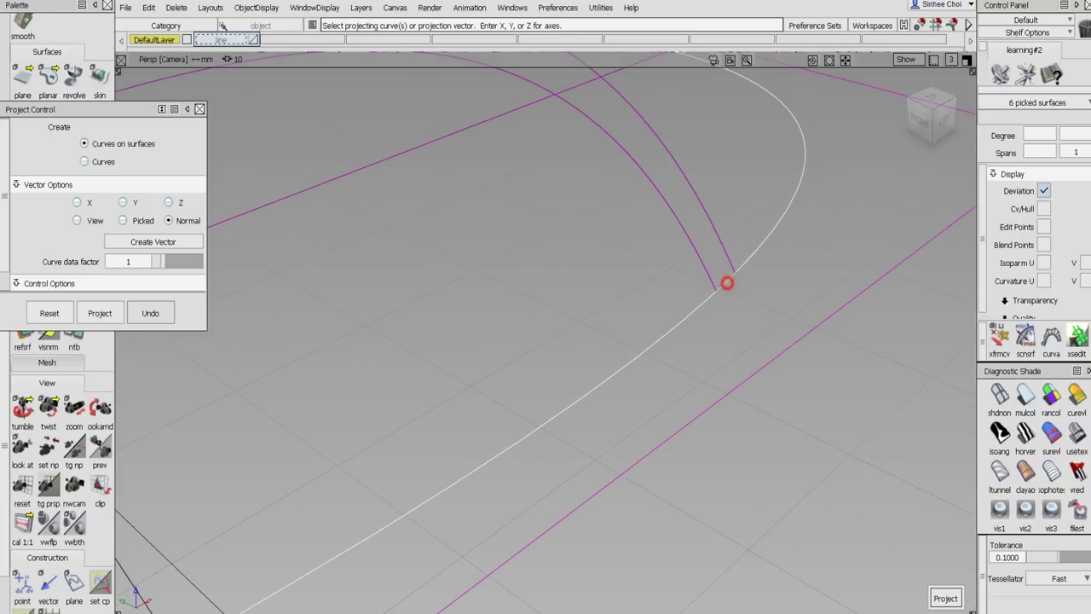
click(943, 598)
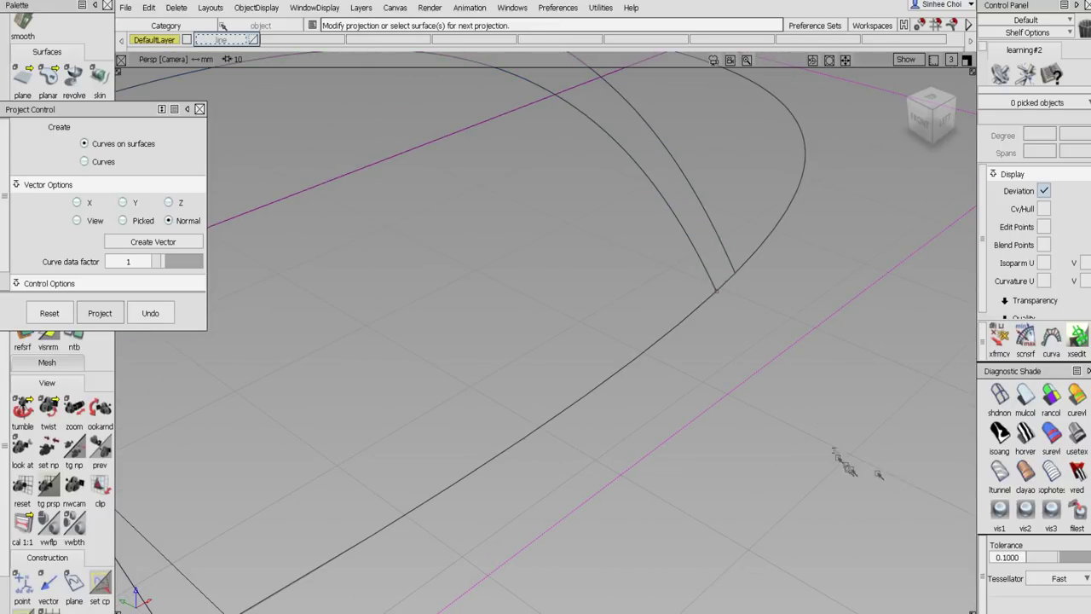
alt+shift+right_drag(840, 463, 761, 508)
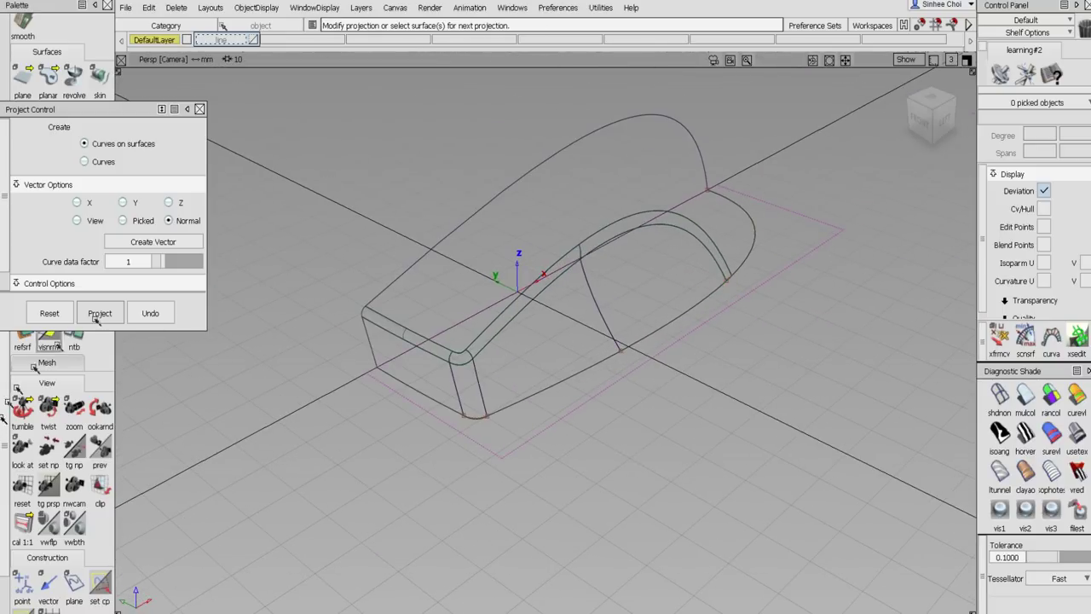
click(198, 108)
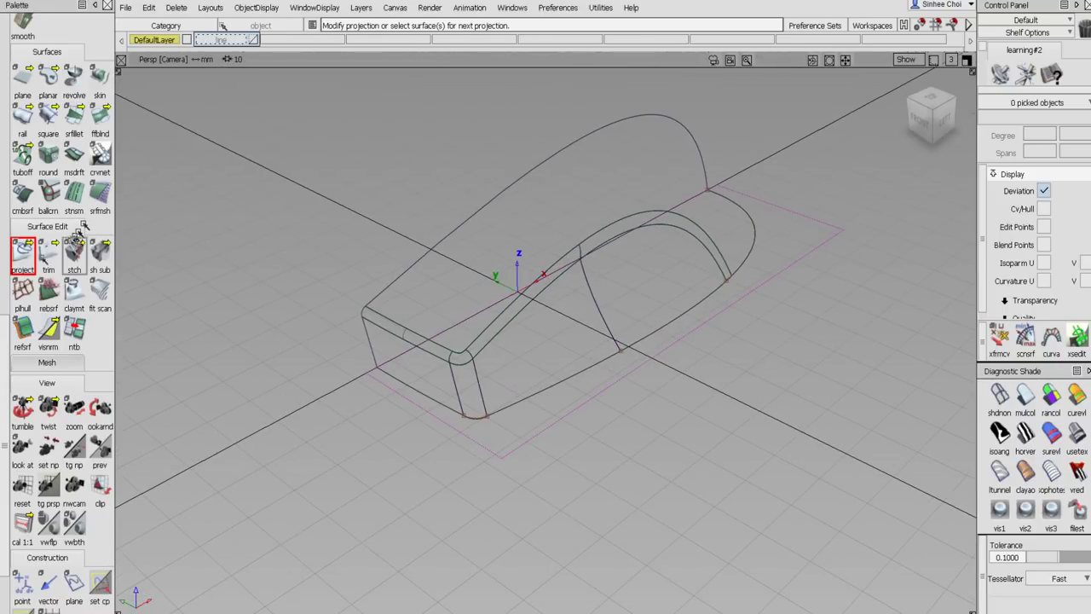
Trim the base plane with the projected curves, keeping the region inside the half body's outline.
click(49, 251)
click(410, 400)
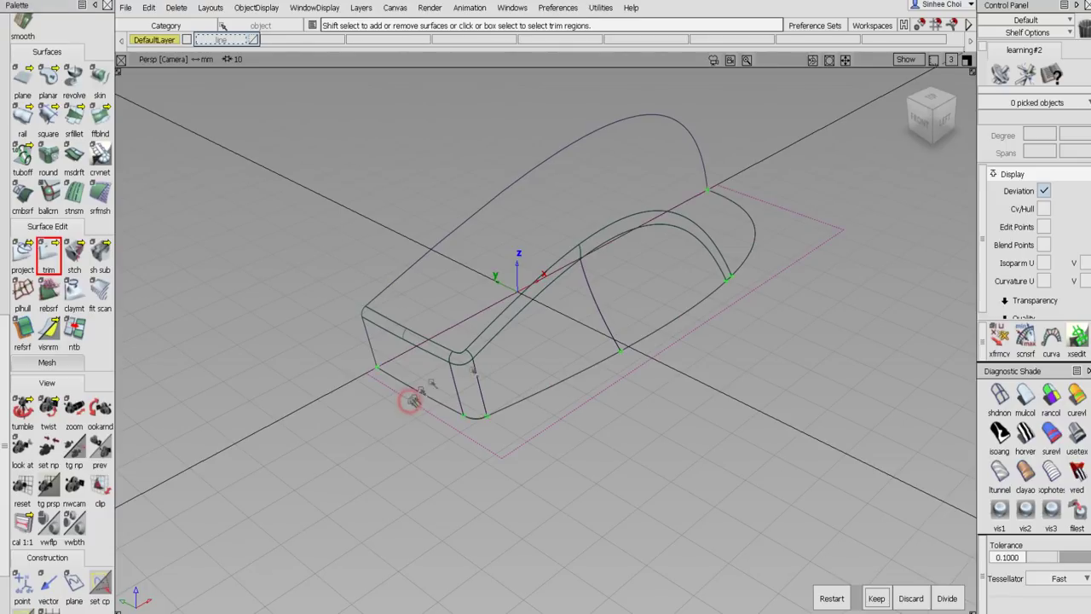
click(531, 329)
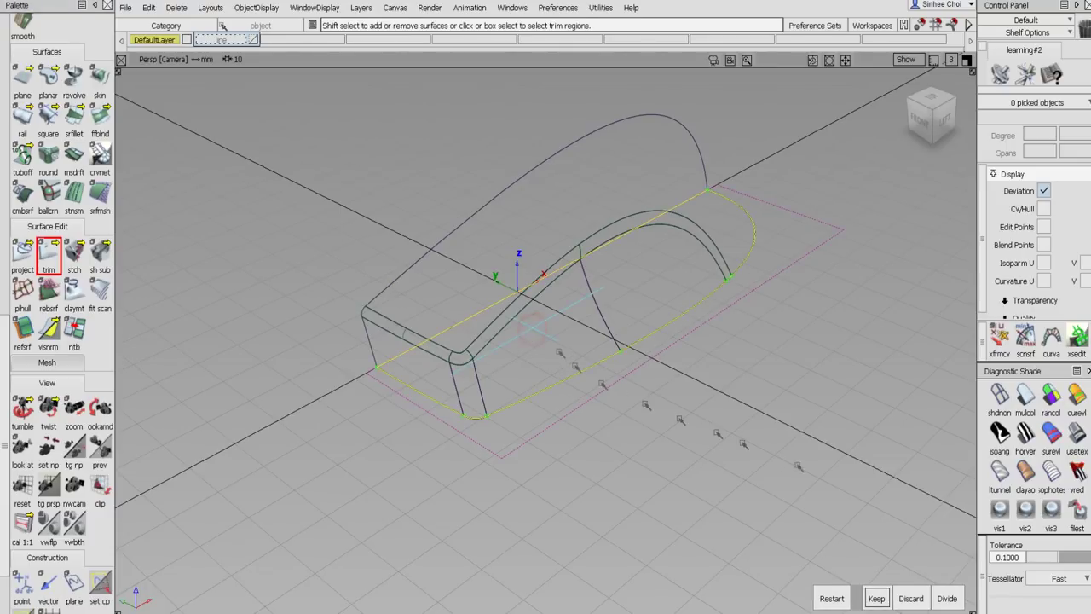
click(878, 599)
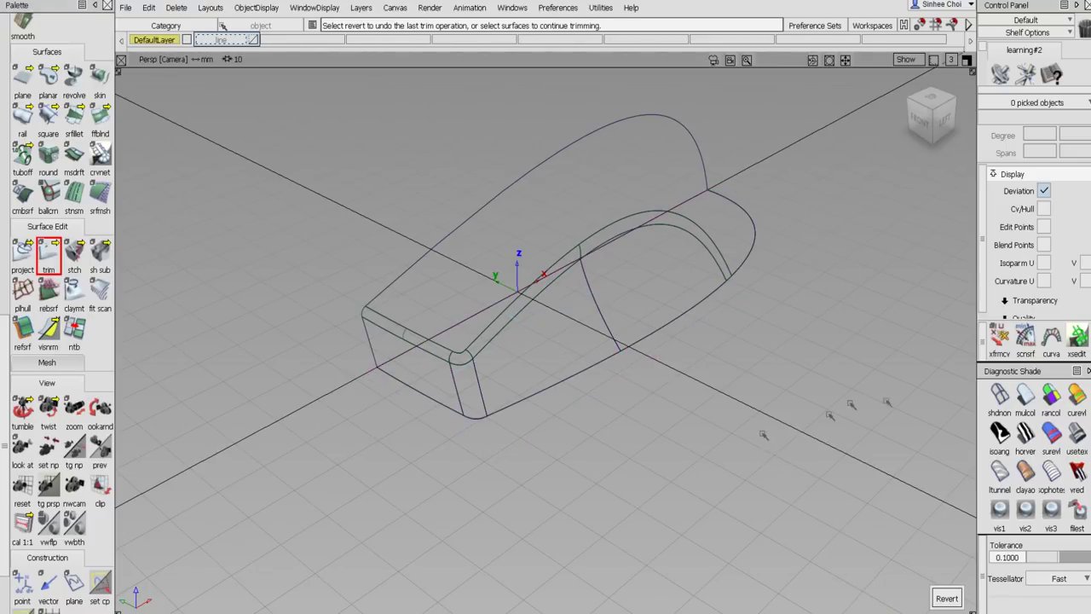
Shade the model to inspect the half body from its side, then return it to wireframe.
click(999, 509)
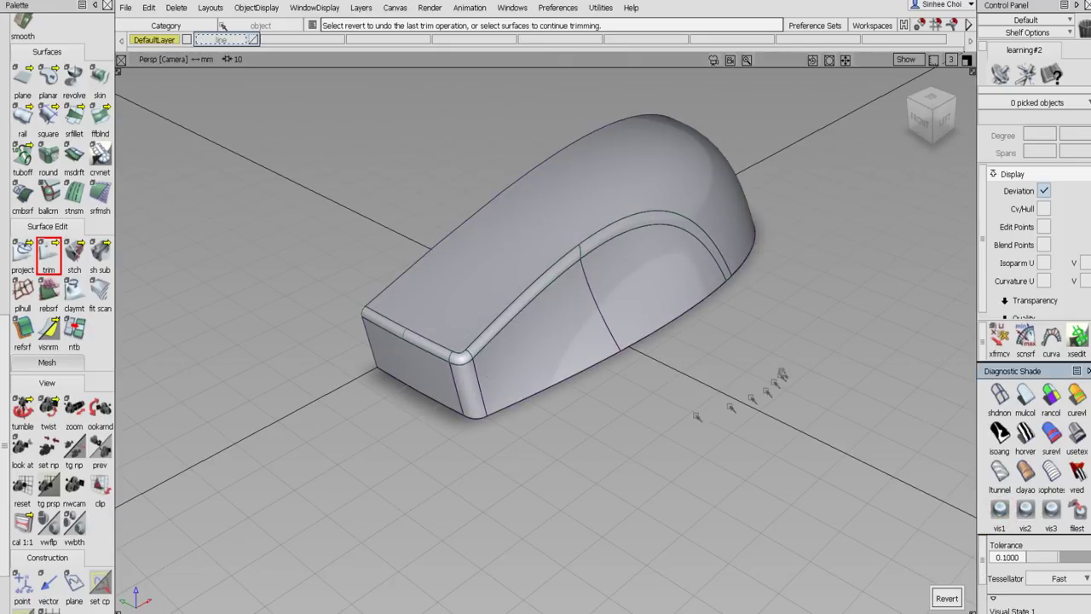
mouse_move(782, 375)
alt+shift+mouse_down()
mouse_move(681, 431)
mouse_move(809, 369)
mouse_move(298, 426)
mouse_move(707, 363)
mouse_move(423, 388)
mouse_move(504, 431)
mouse_move(831, 388)
mouse_move(516, 409)
mouse_move(801, 415)
mouse_move(869, 463)
mouse_move(604, 366)
mouse_move(842, 419)
mouse_move(623, 409)
mouse_move(640, 366)
alt+shift+mouse_up()
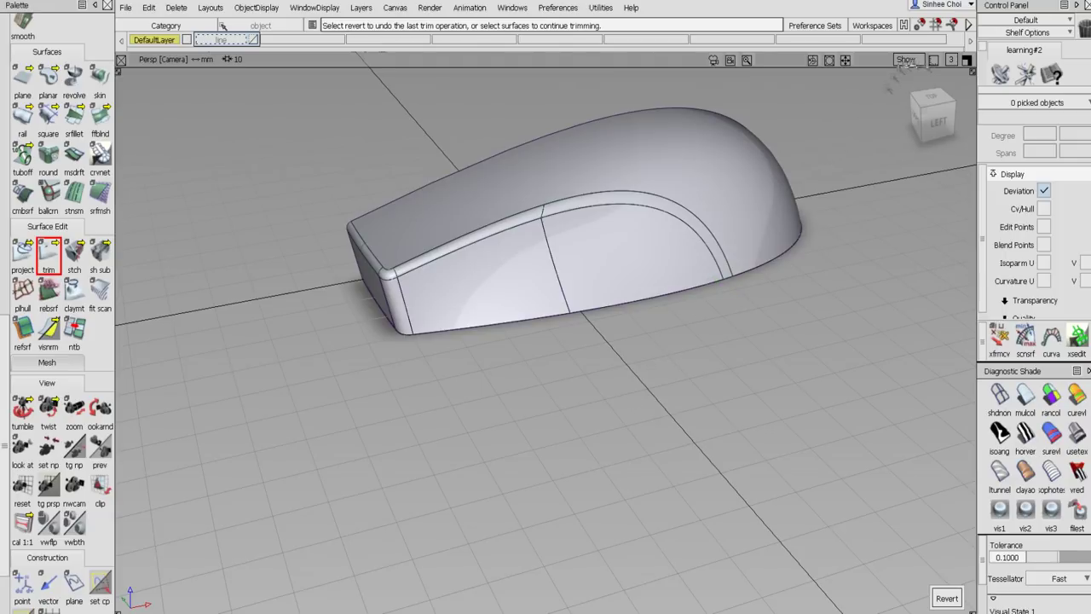
click(966, 60)
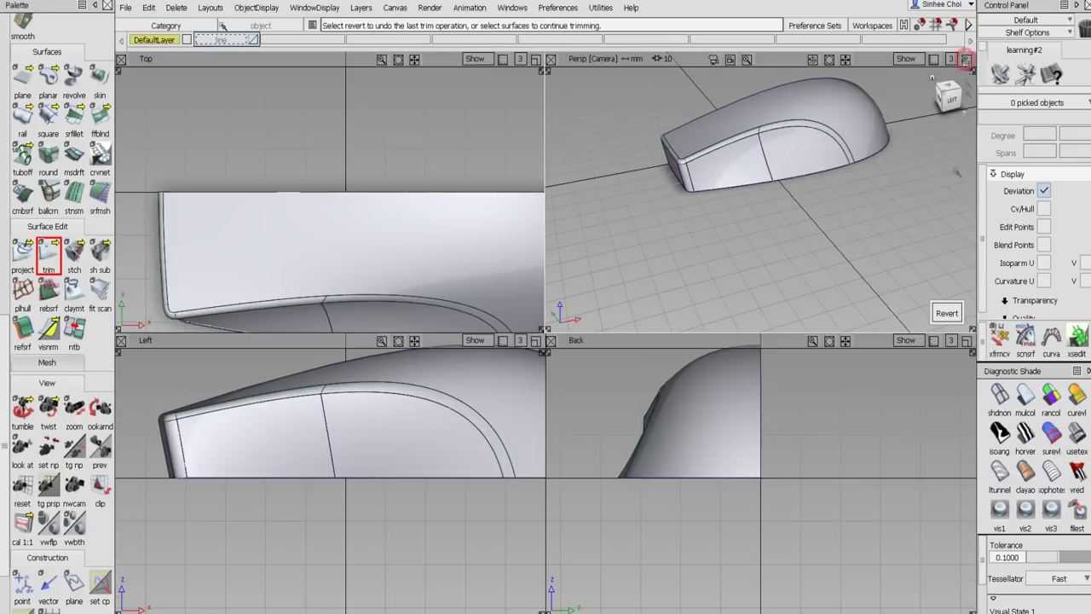
click(999, 394)
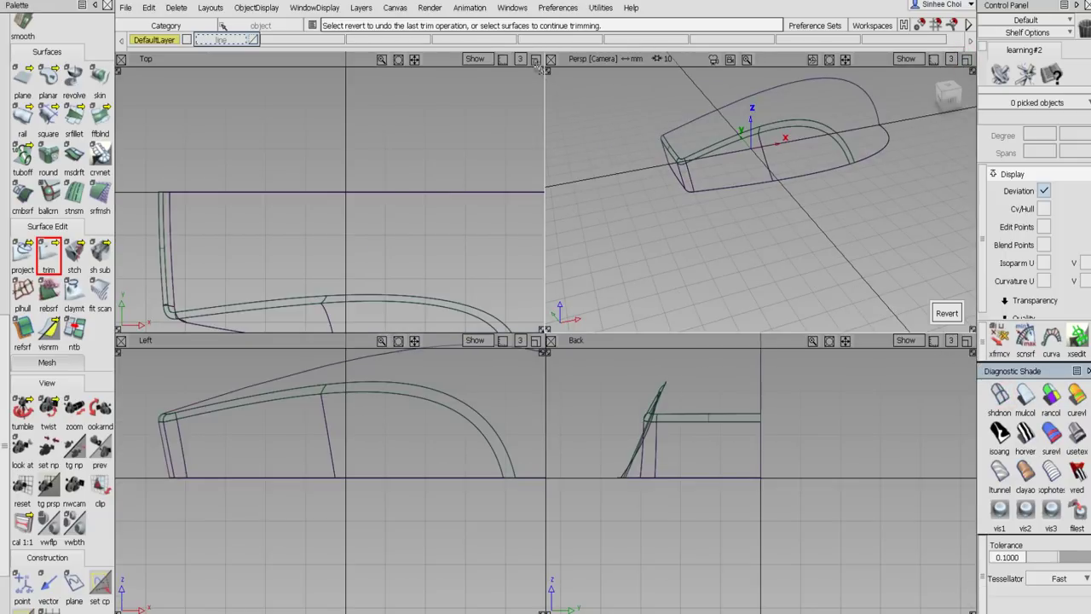
click(535, 60)
alt+shift+middle_drag(596, 268, 540, 200)
alt+shift+right_drag(540, 200, 594, 196)
alt+shift+middle_drag(594, 196, 609, 240)
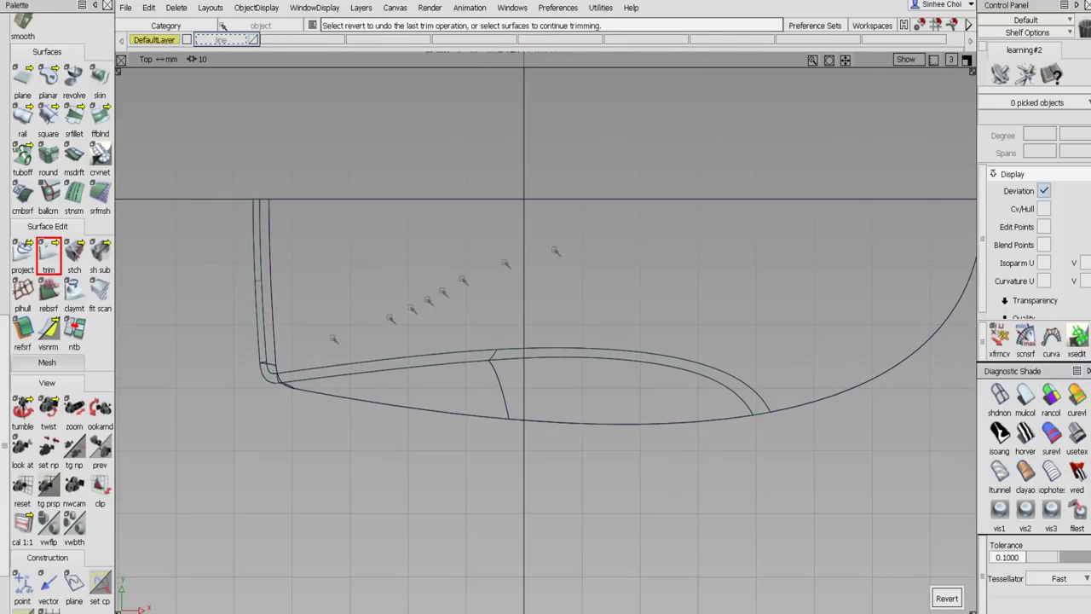
click(3, 131)
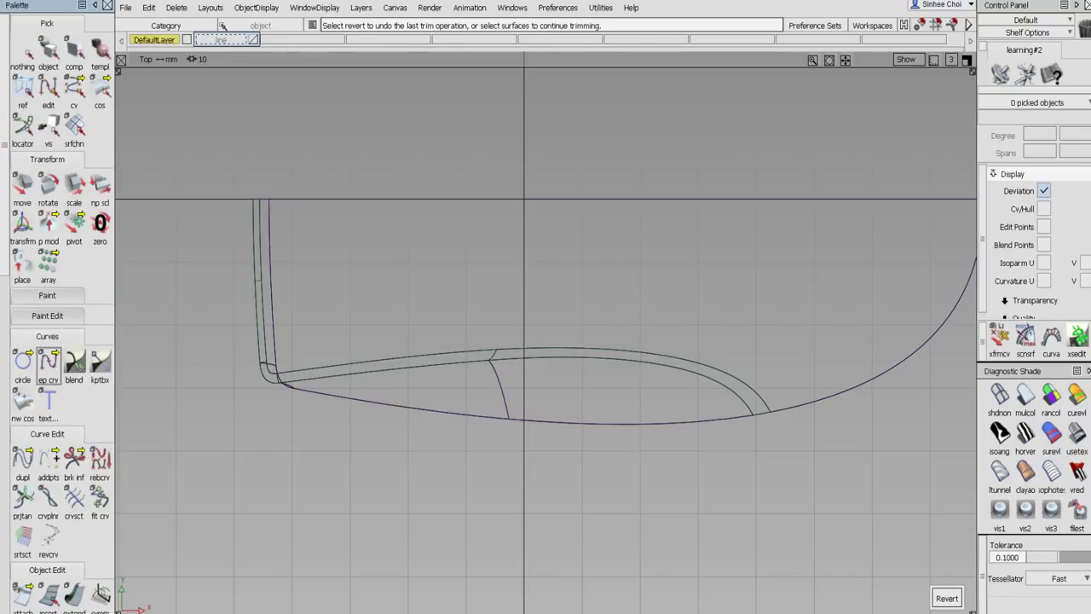
click(50, 362)
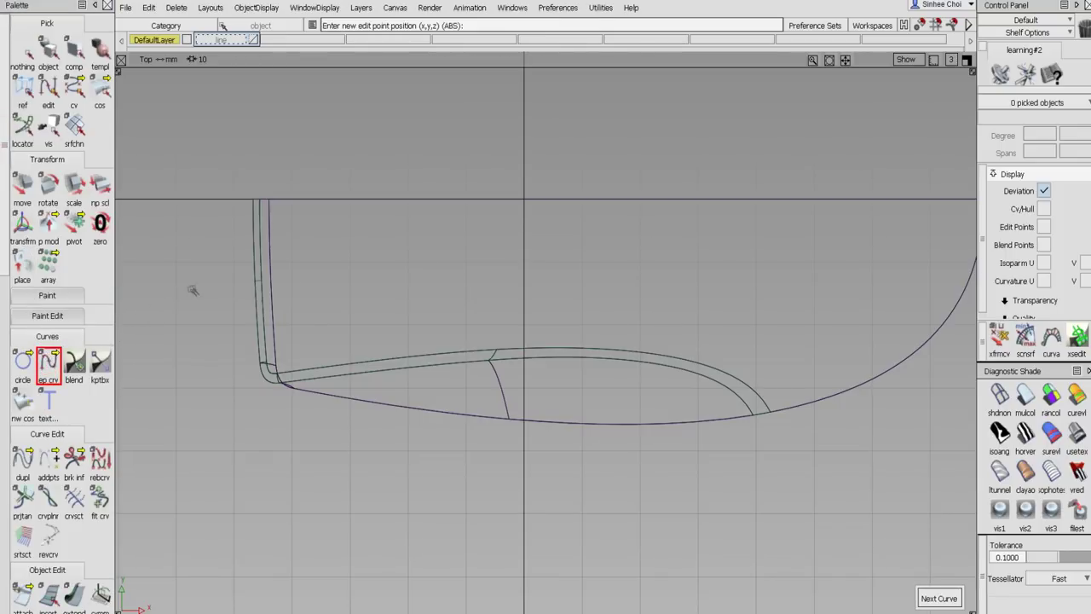
click(966, 60)
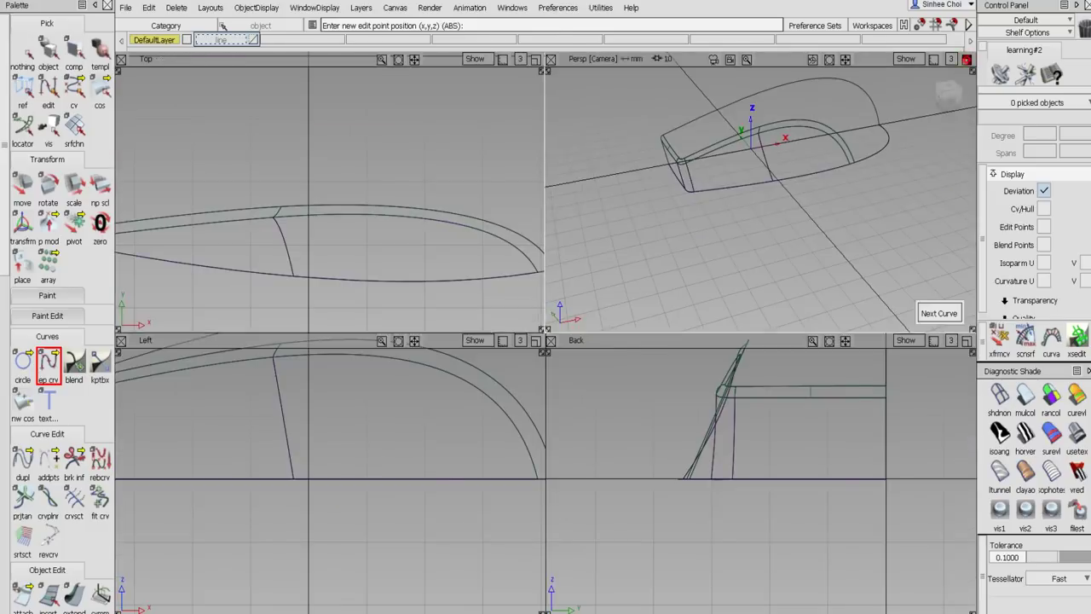
Duplicate the upper edges of the front blend and the forward side blend as separate curves without rebuilding.
click(966, 59)
scroll(377, 260, up, 5)
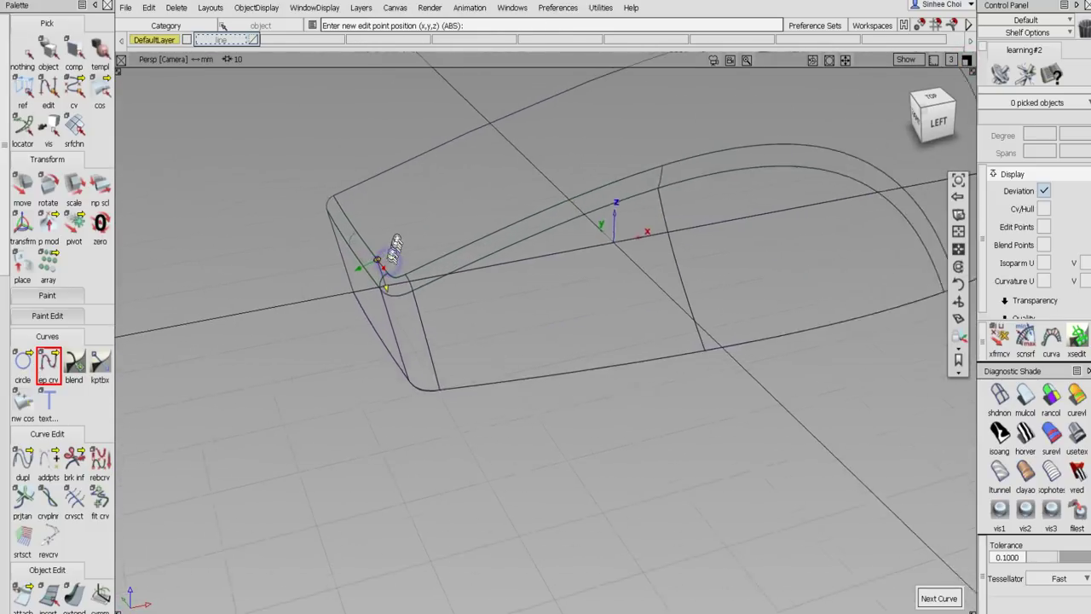
click(23, 460)
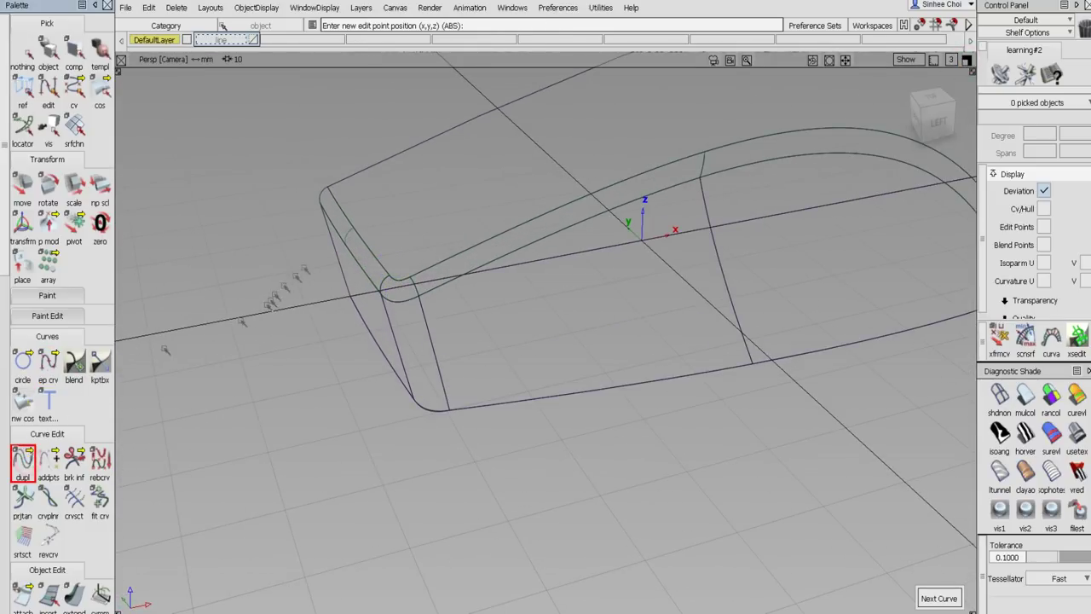
click(364, 243)
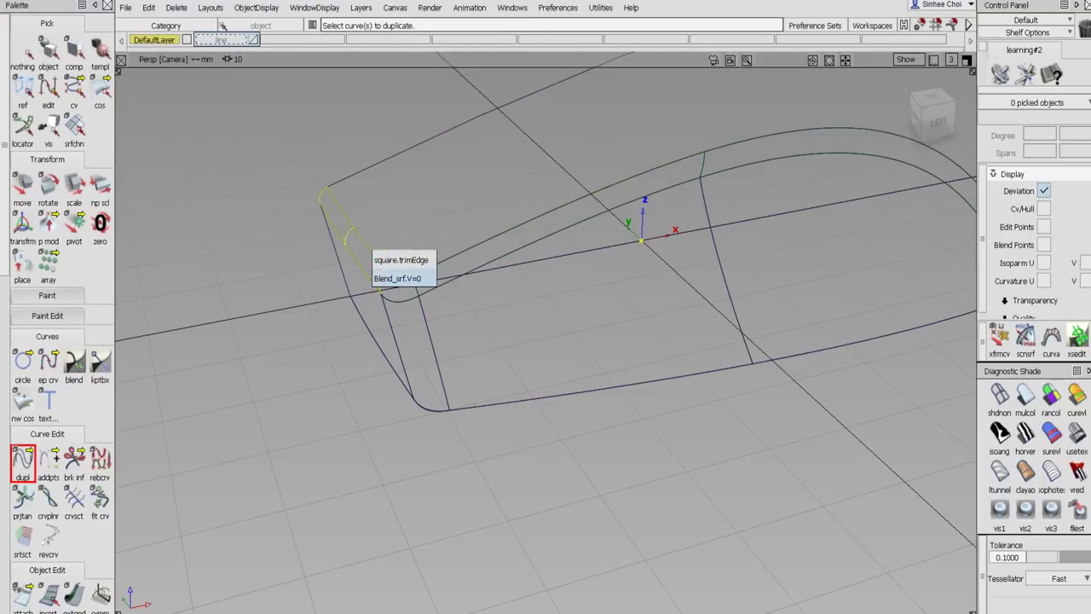
click(426, 278)
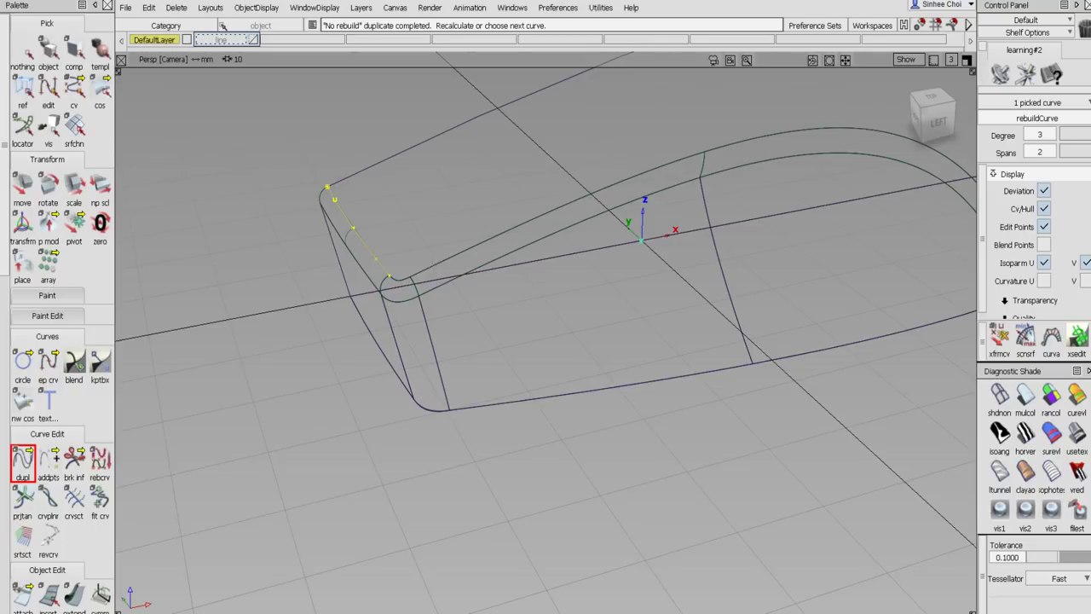
click(436, 281)
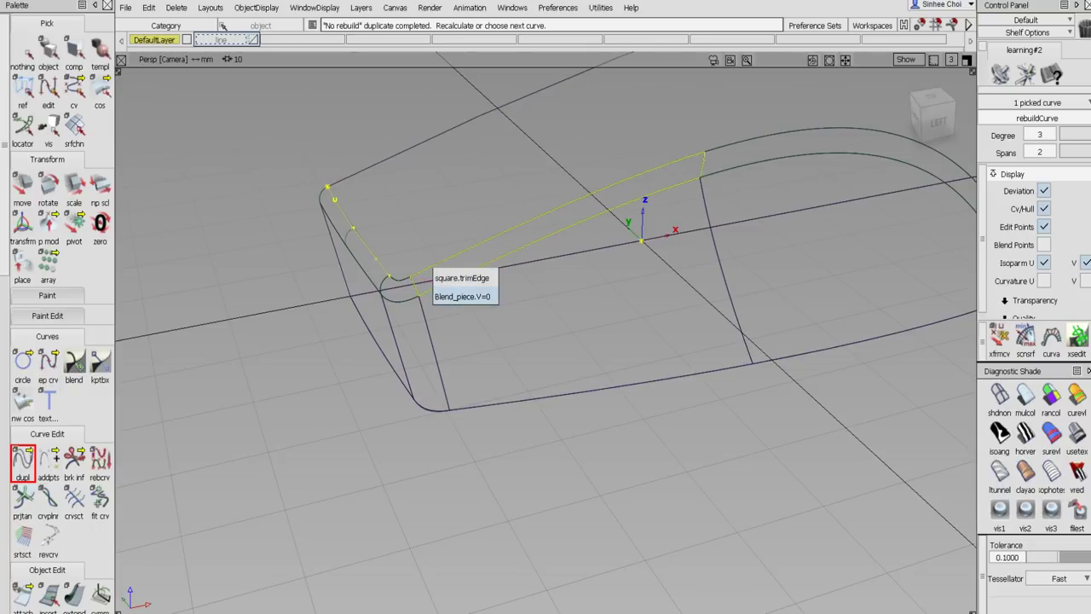
click(460, 295)
alt+shift+drag(535, 271, 543, 308)
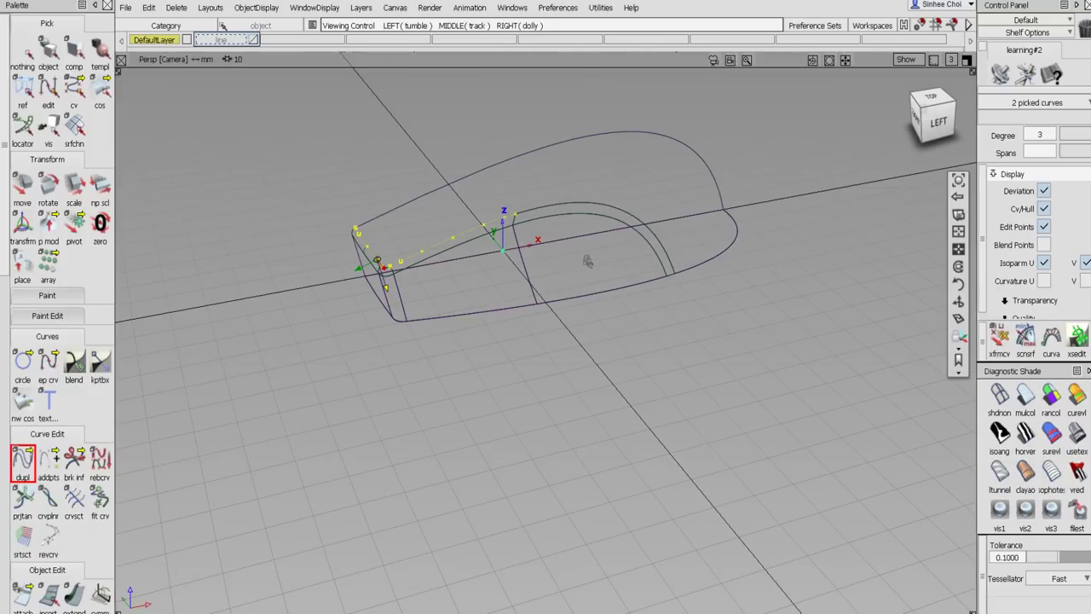
Pick the CVs of both duplicated edge curves and move them straight down onto the base plane, flattening the curves.
click(24, 53)
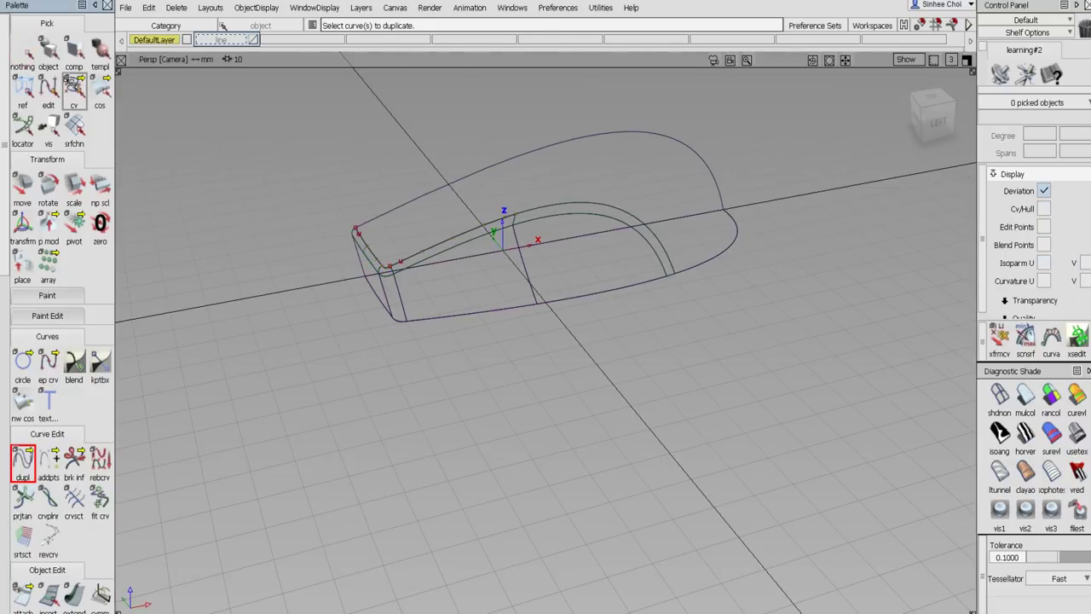
click(74, 89)
drag(332, 186, 535, 314)
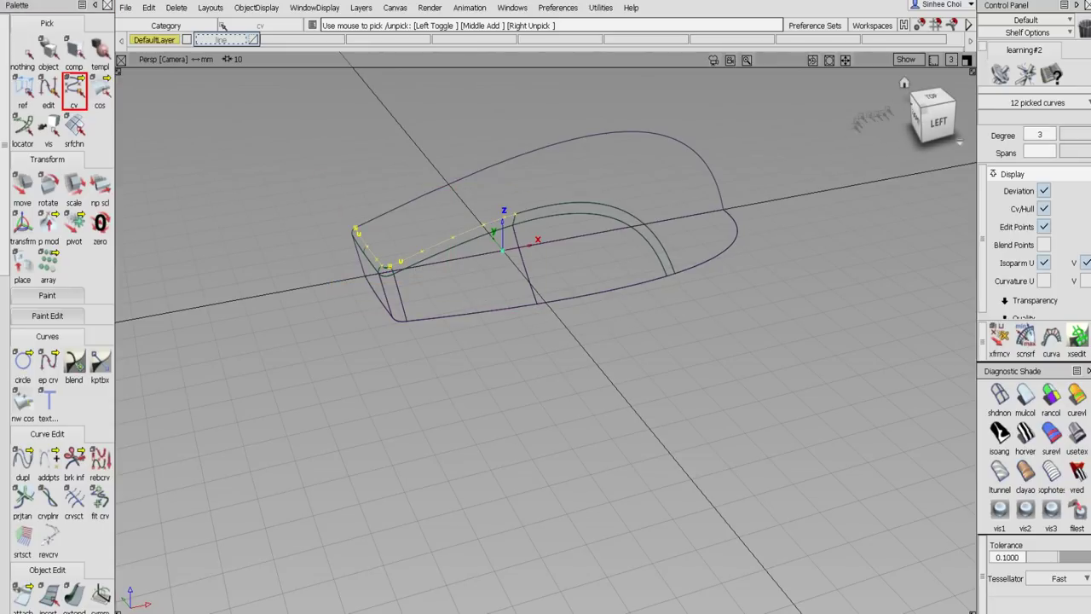
click(967, 59)
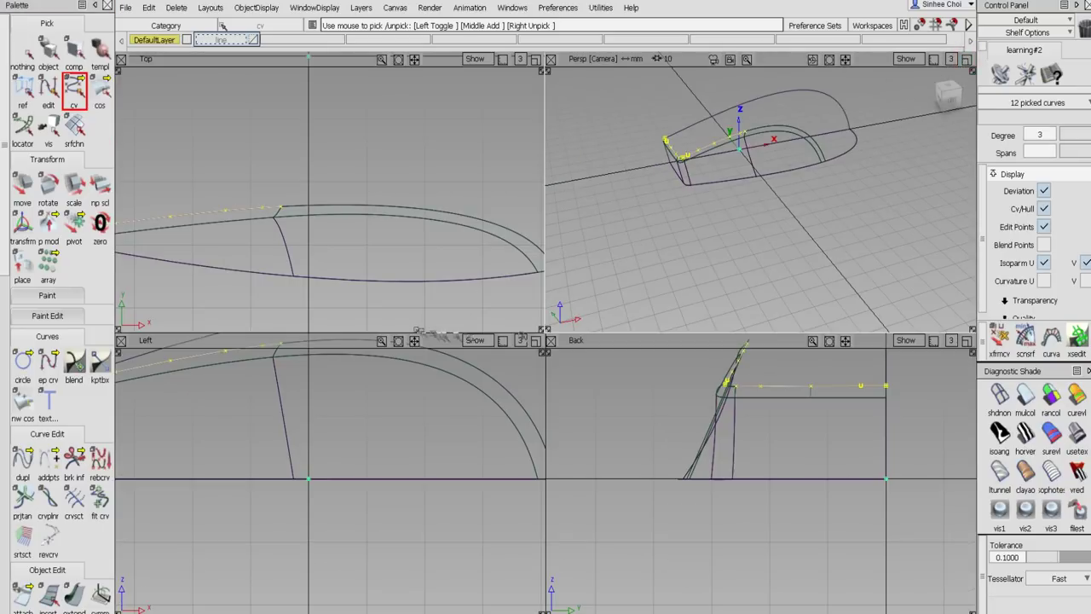
click(535, 340)
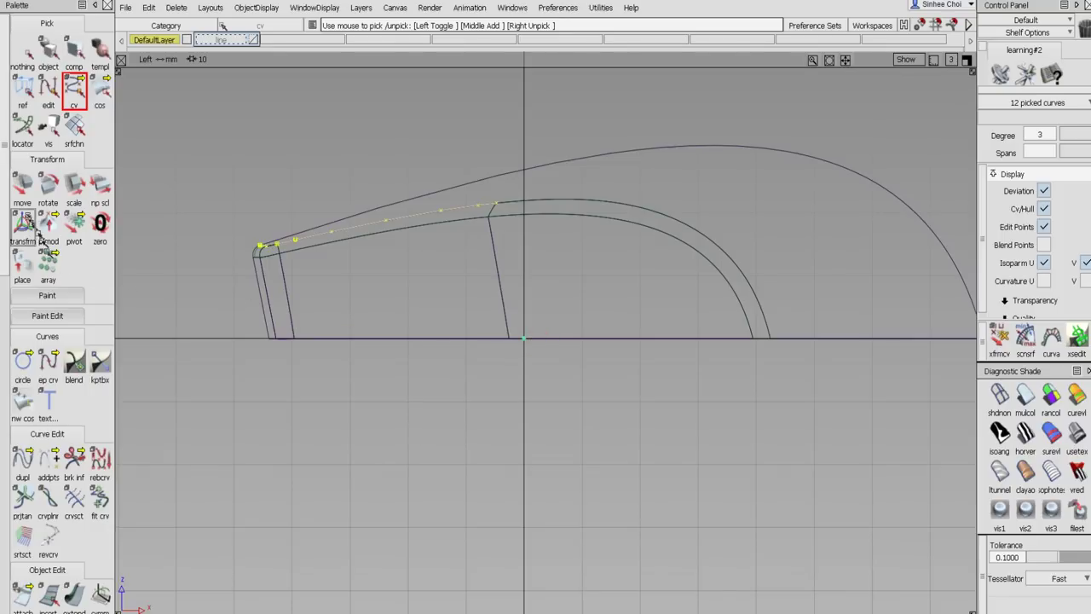
click(22, 183)
drag(390, 378, 390, 359)
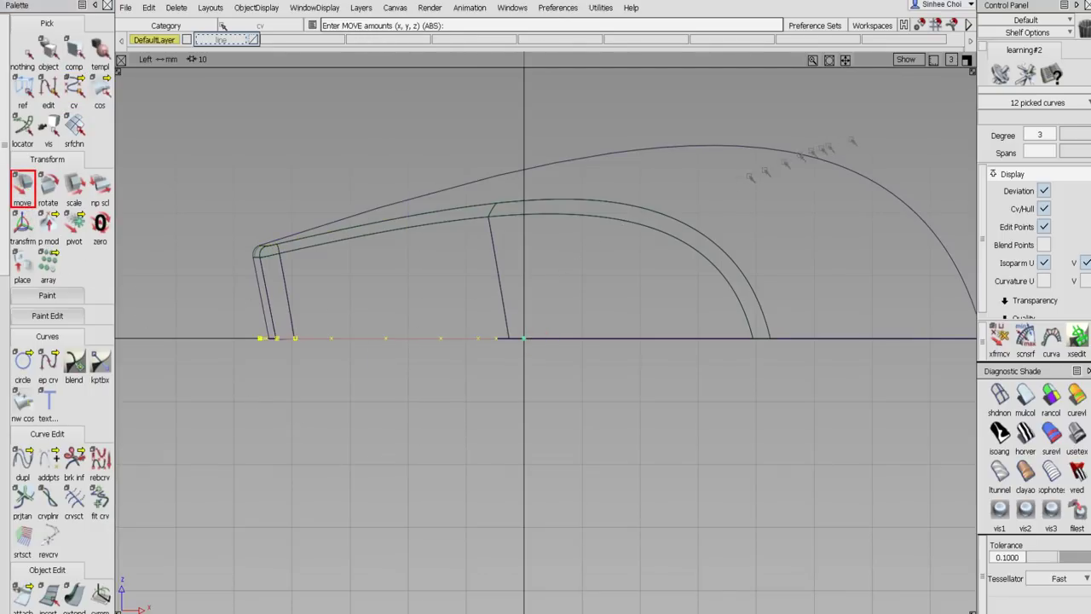
click(965, 60)
click(965, 60)
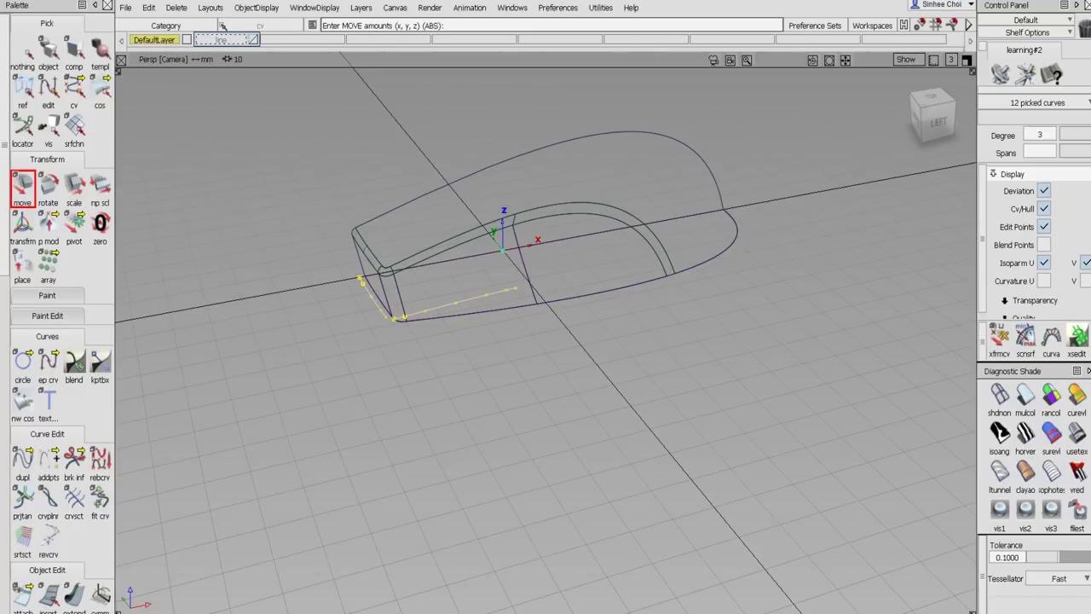
Start a curve fillet at the front corner in the Top view, picking the flattened side and front curves as inputs.
click(966, 59)
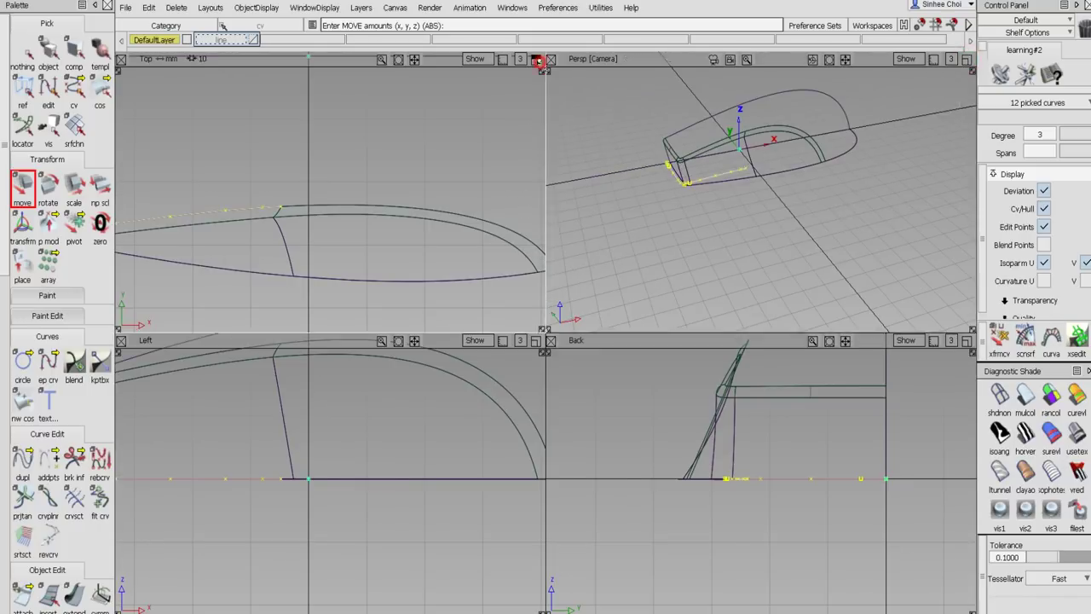
click(536, 59)
alt+shift+middle_drag(281, 375, 391, 230)
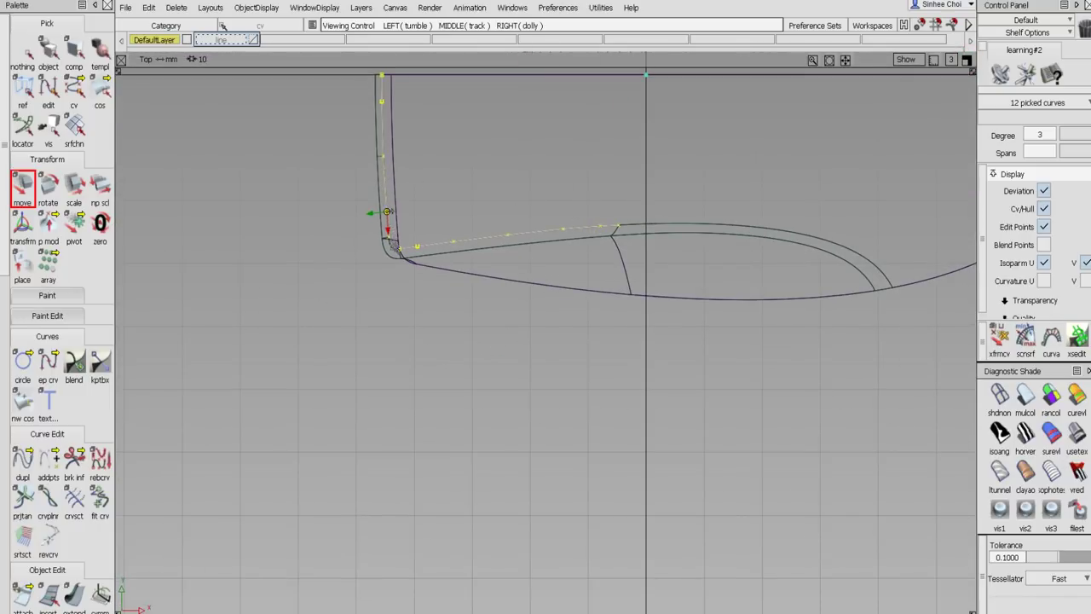
alt+shift+drag(390, 230, 429, 293)
alt+shift+right_drag(429, 292, 493, 329)
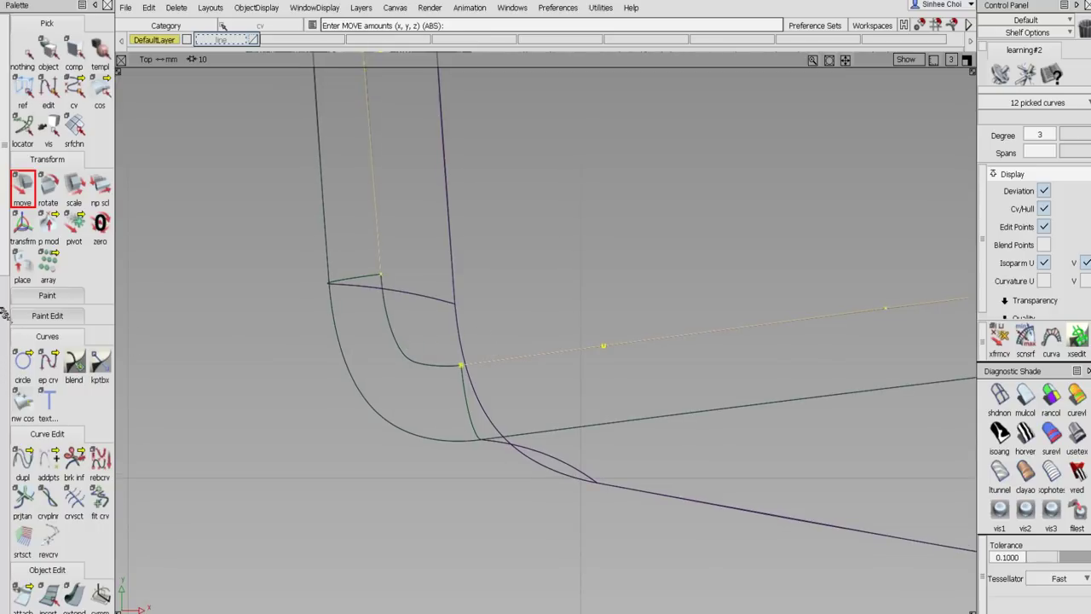
scroll(4, 312, down, 5)
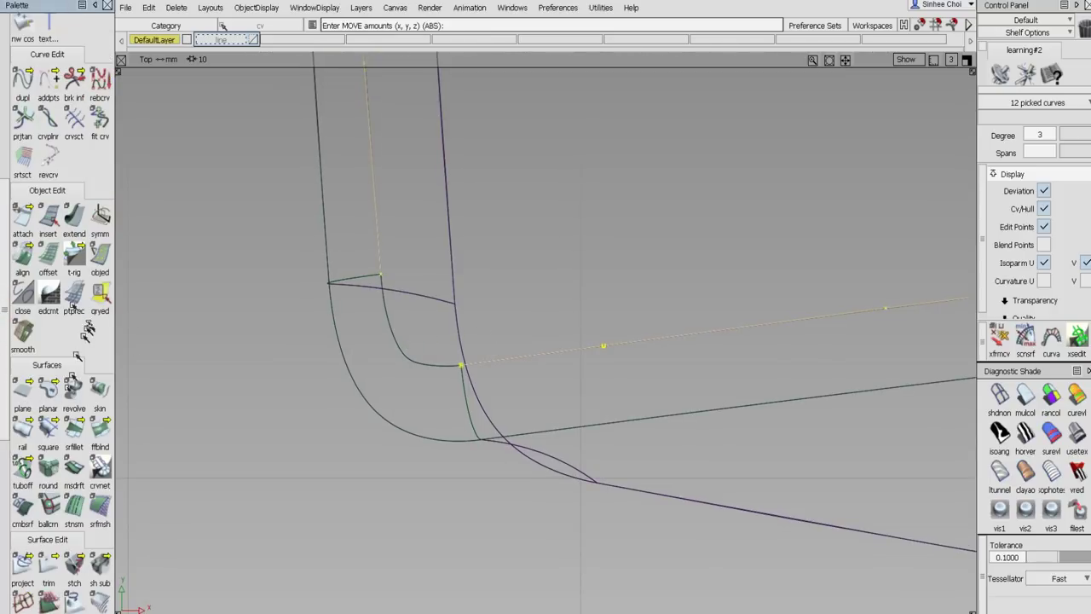
scroll(72, 430, down, 2)
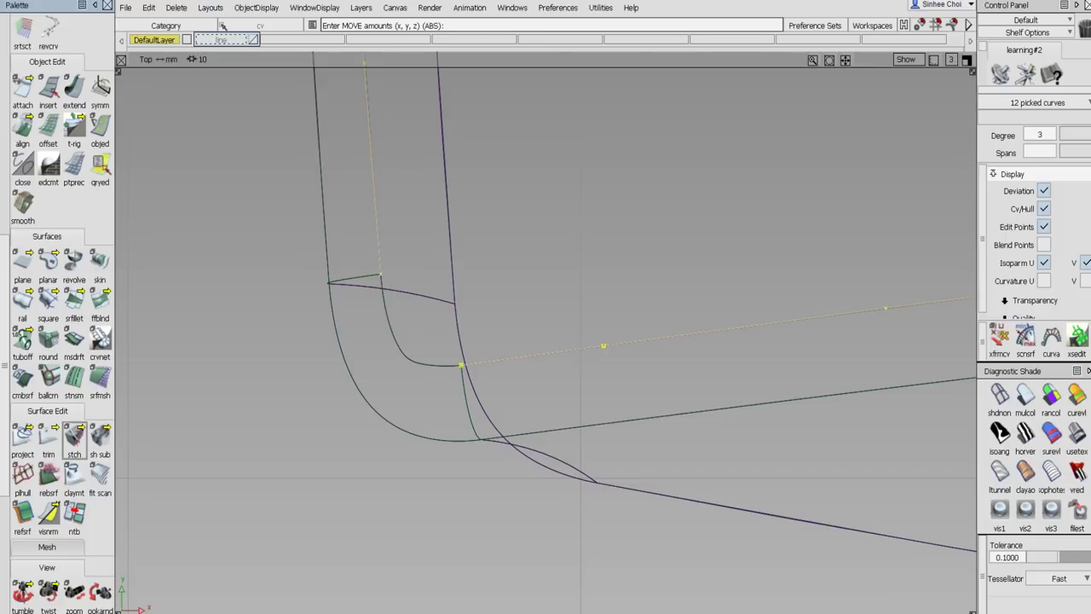
scroll(57, 193, up, 2)
scroll(60, 194, up, 1)
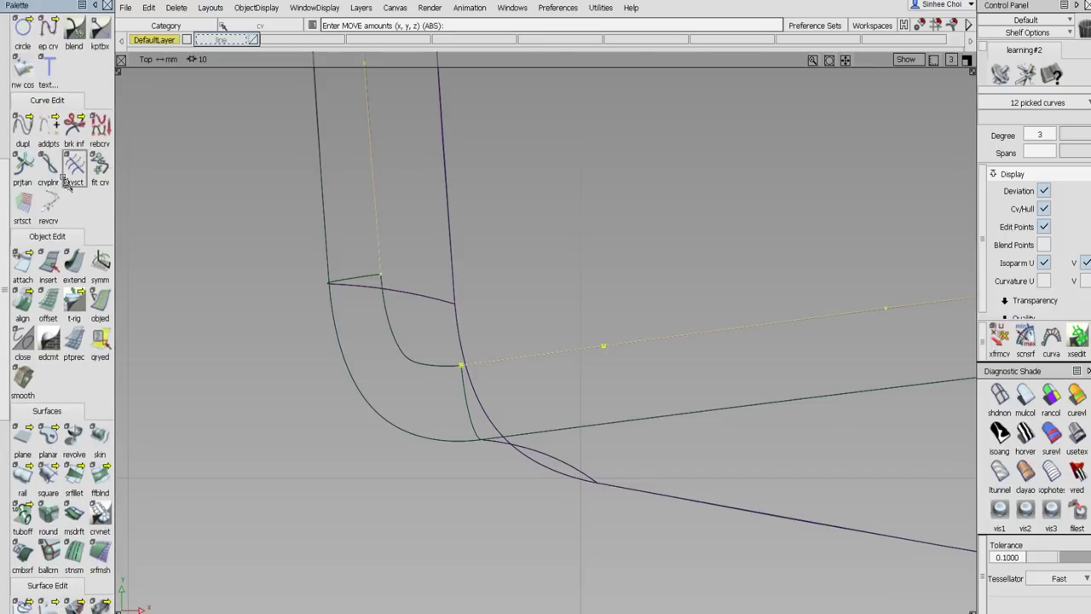
drag(26, 126, 100, 132)
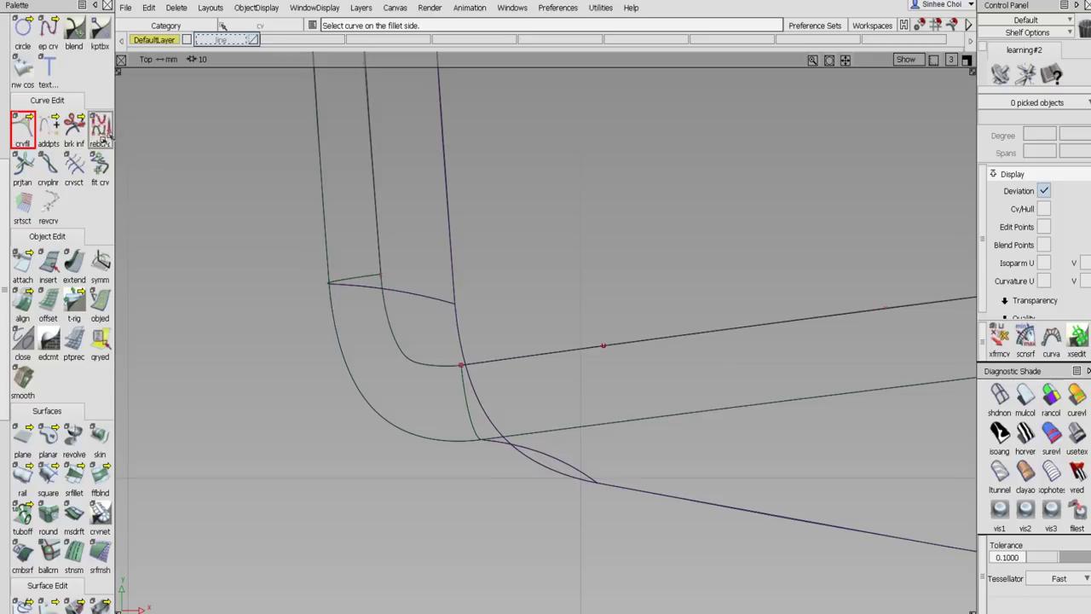
click(498, 363)
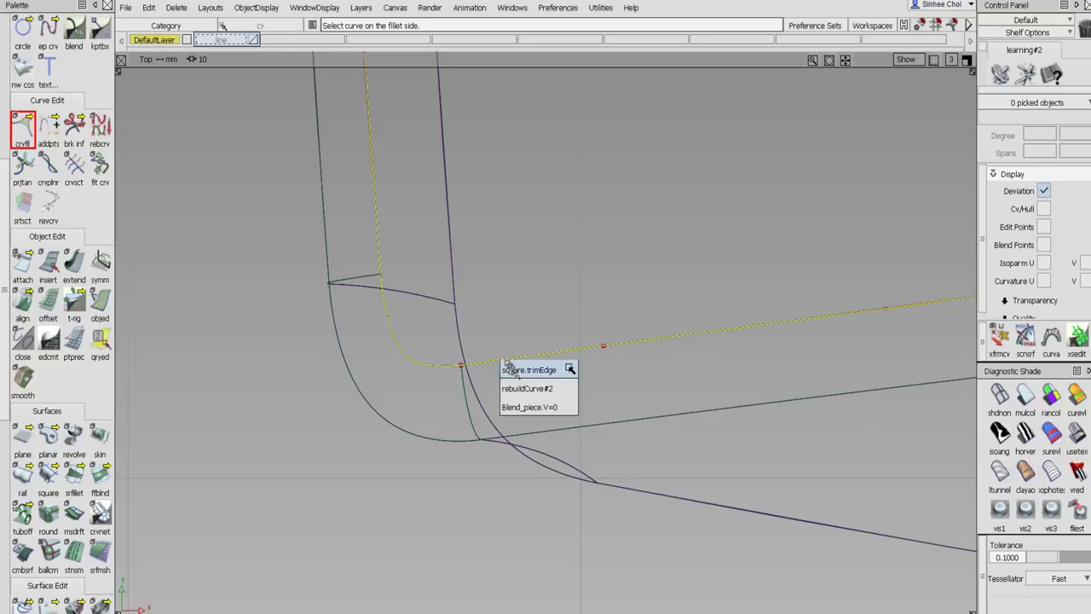
click(569, 387)
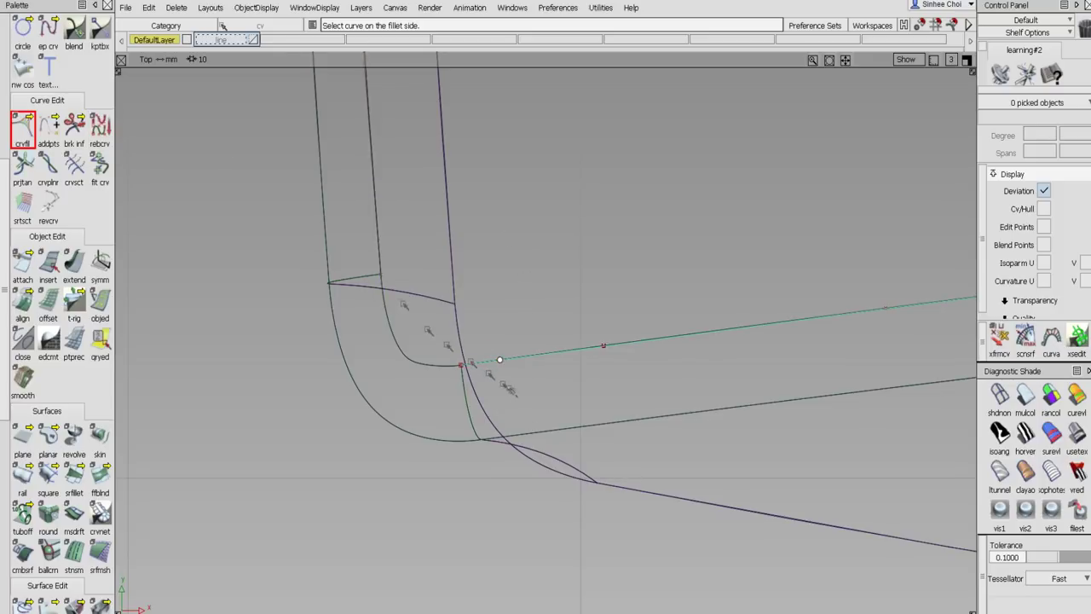
click(379, 260)
click(397, 294)
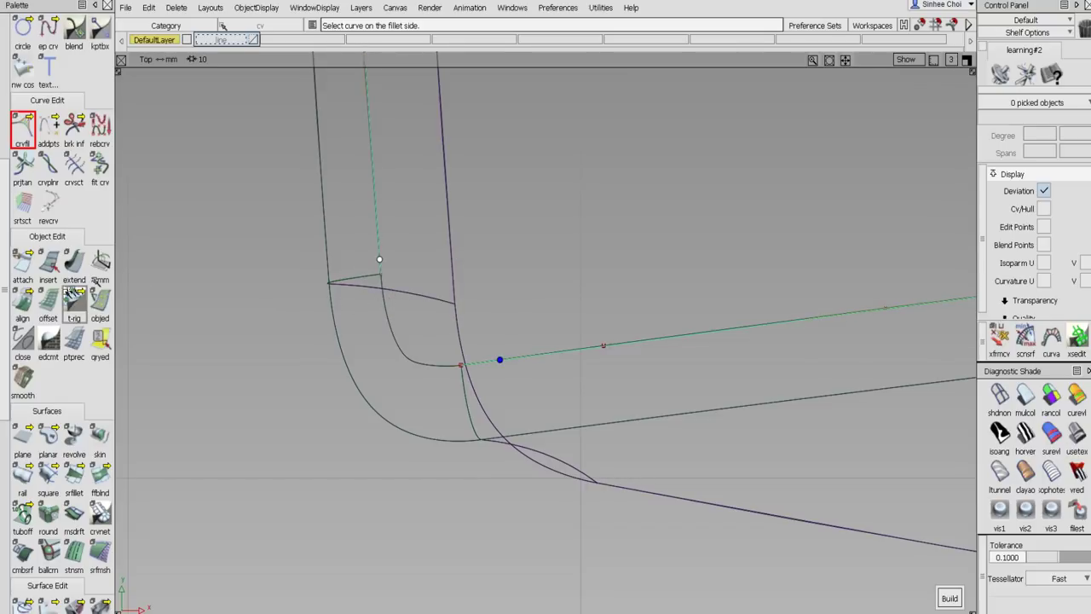
Build the G1 Tangent curve fillet between the two picked curves and set its center radius to 2.
double_click(22, 129)
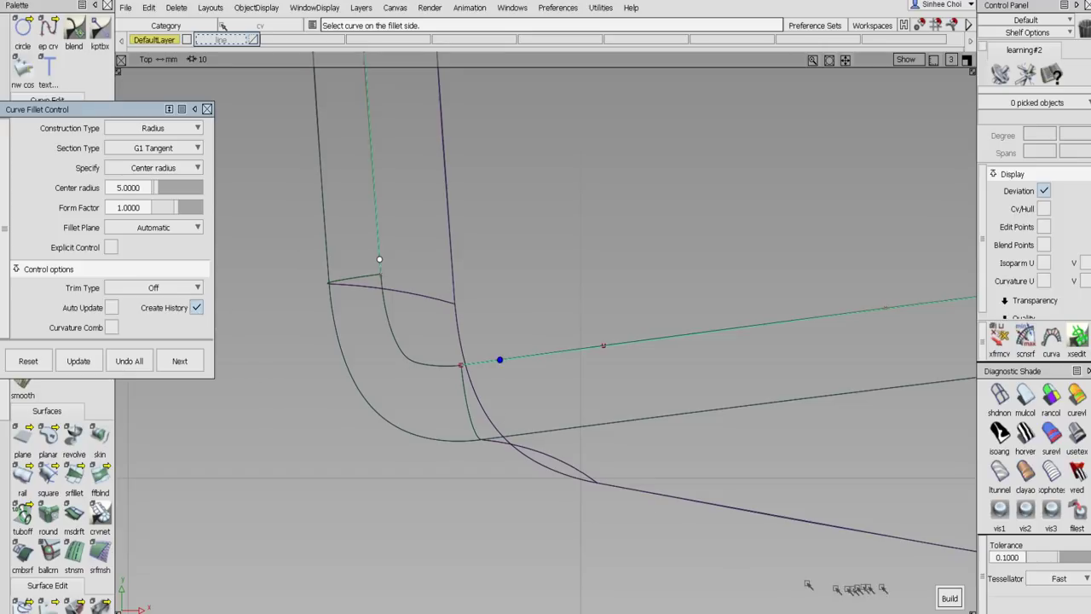
click(949, 598)
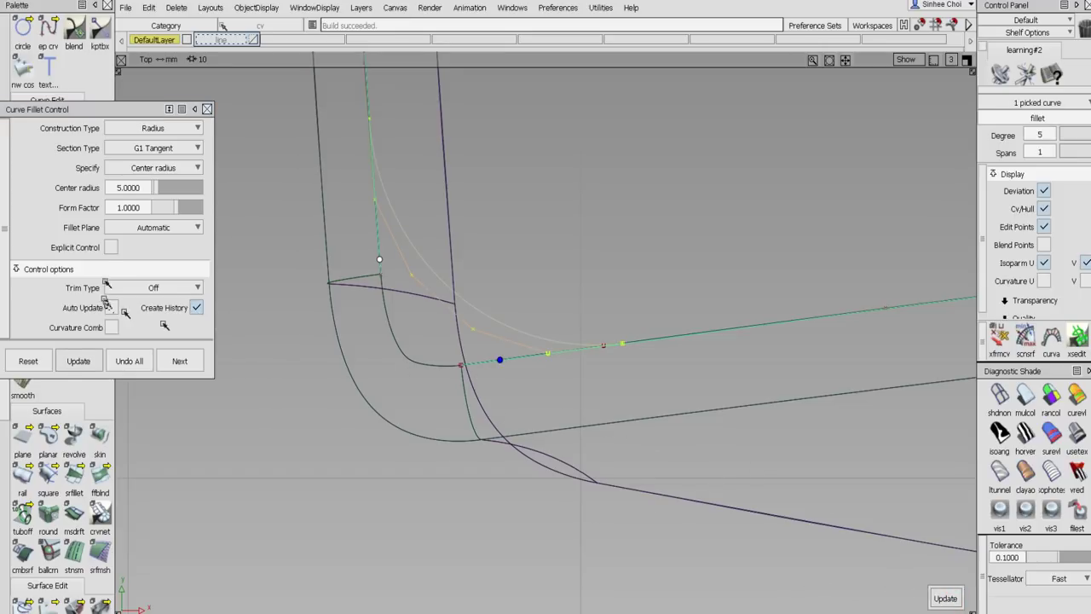
click(145, 187)
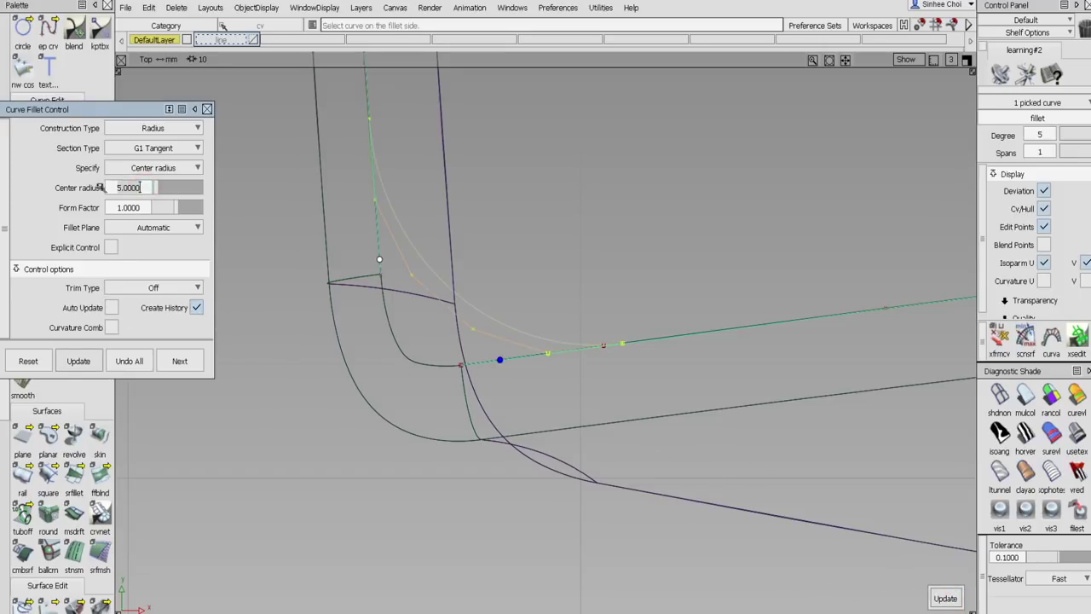
text(2)
key(Return)
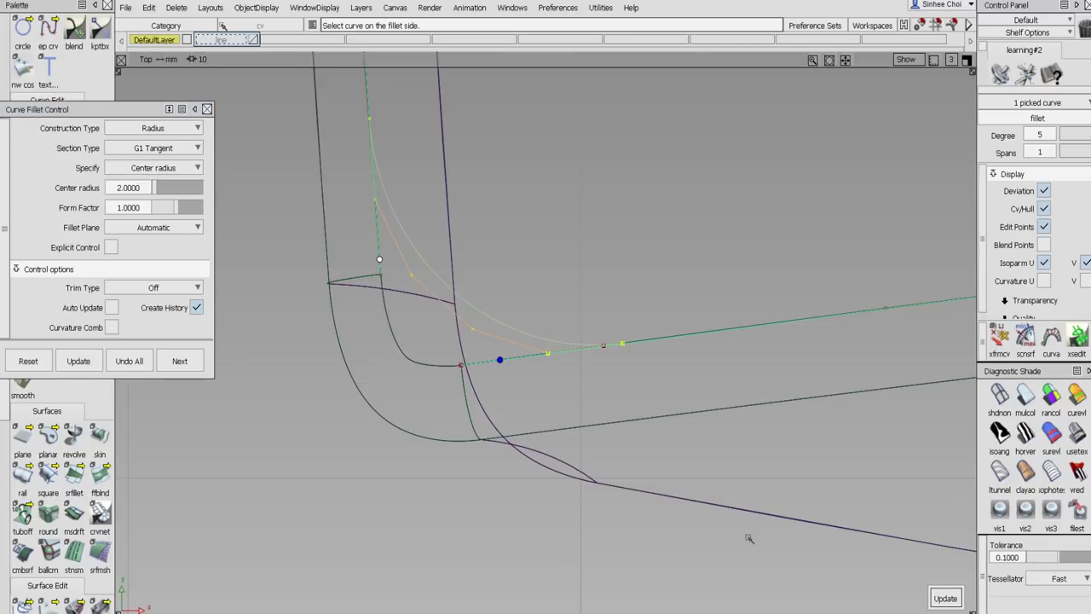
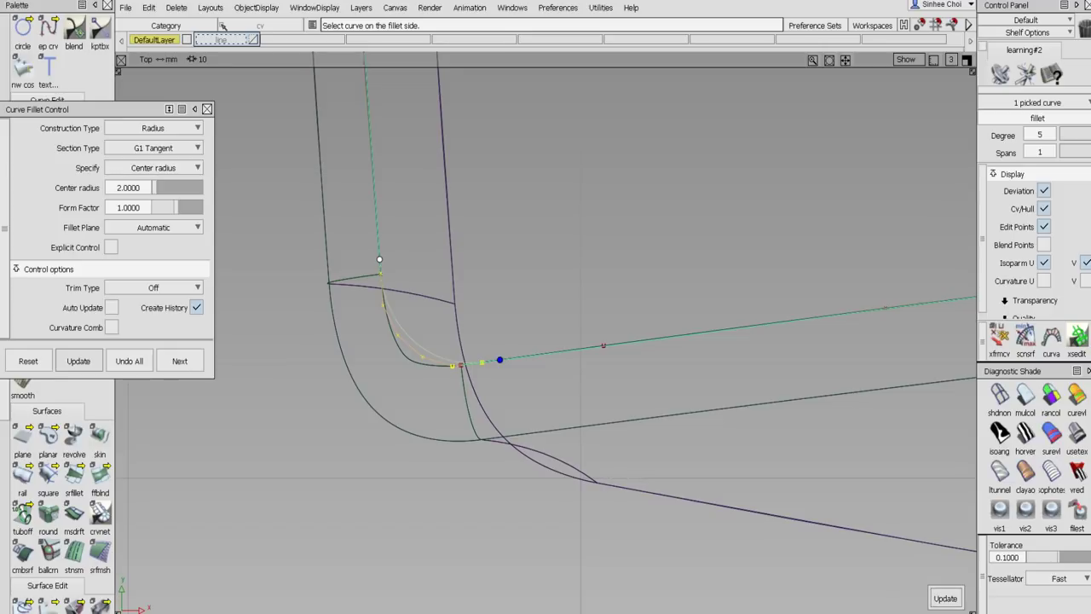
Set the curve fillet's trim type to Automatic, update the fillet so both input curves are trimmed, and finish the command.
click(153, 287)
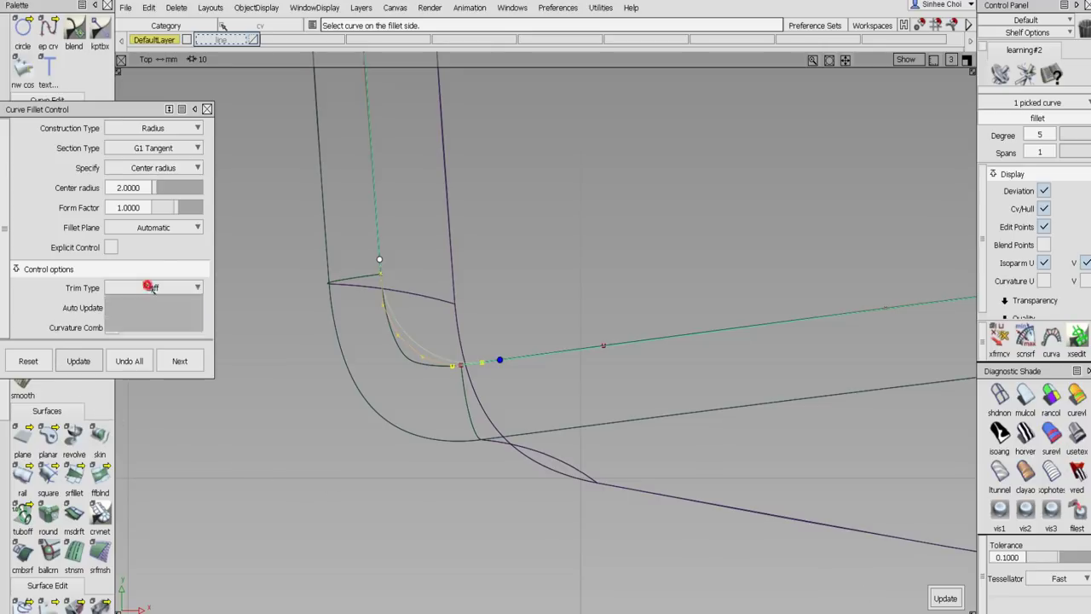
click(155, 305)
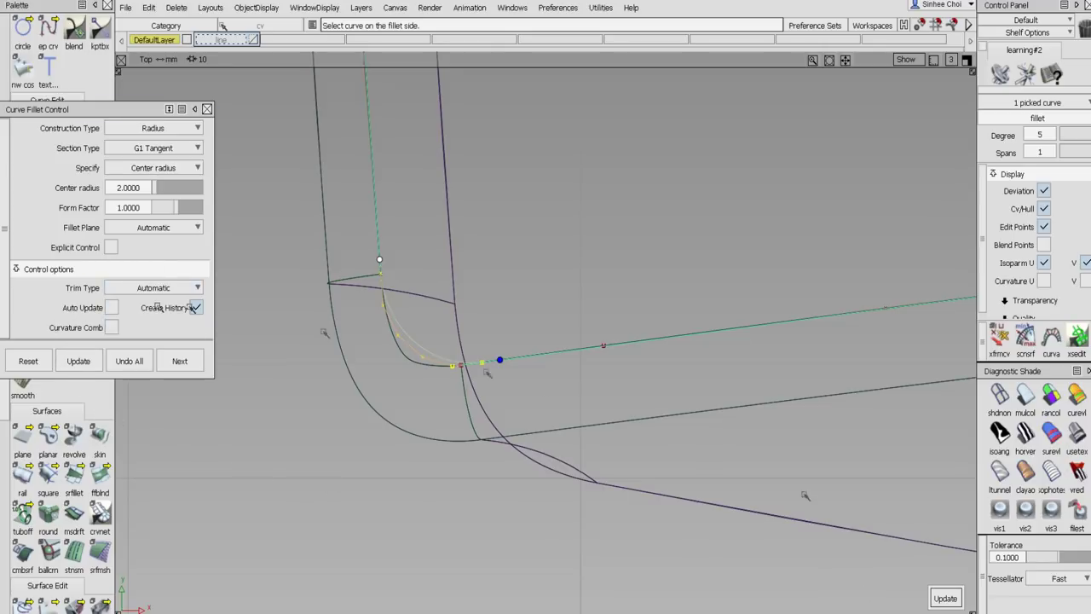
click(944, 598)
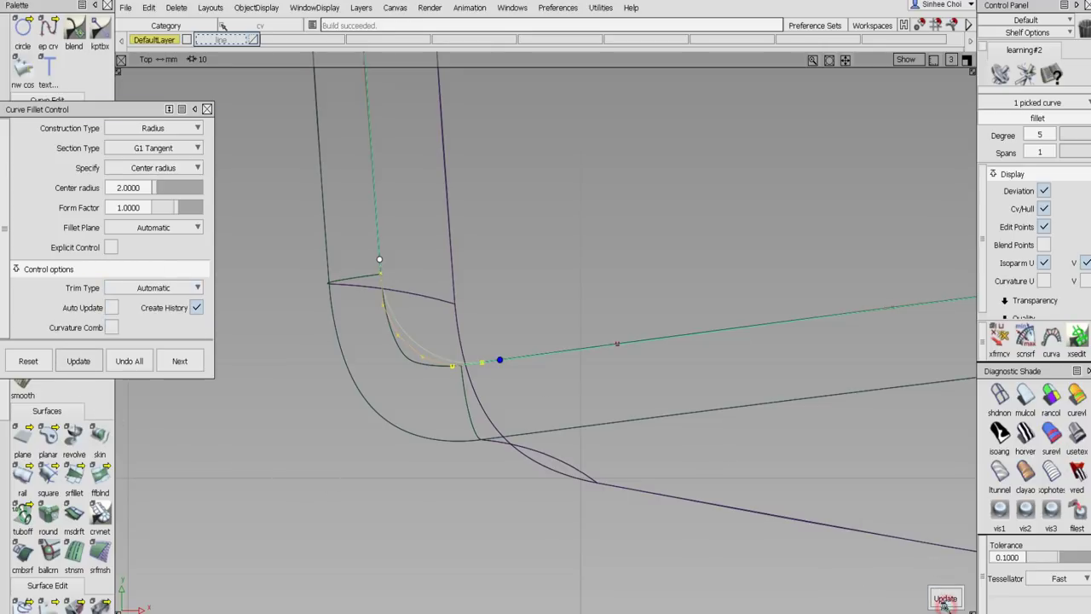
click(181, 361)
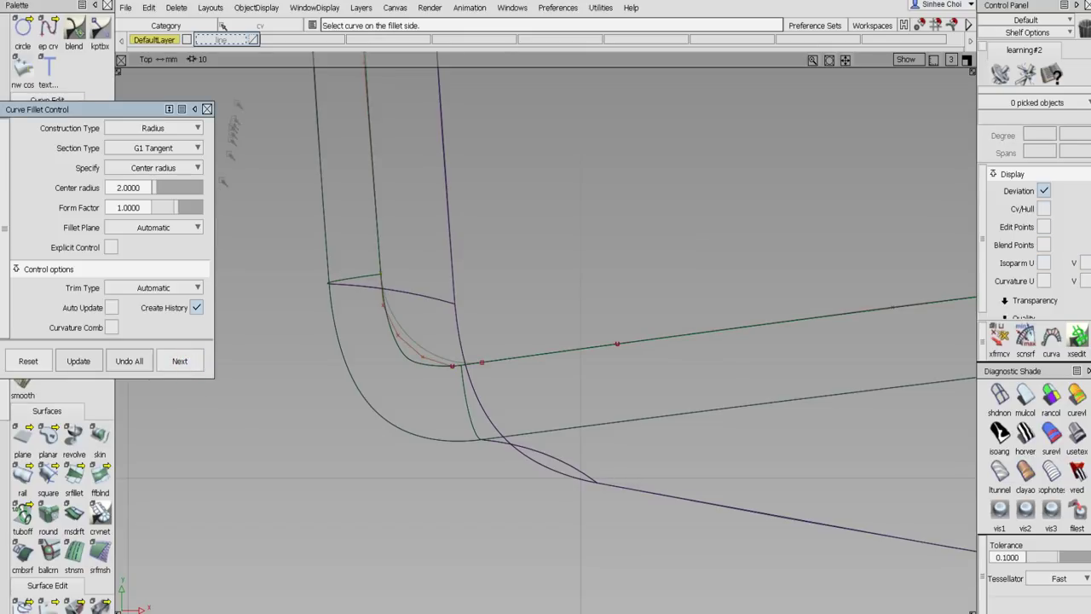
click(206, 110)
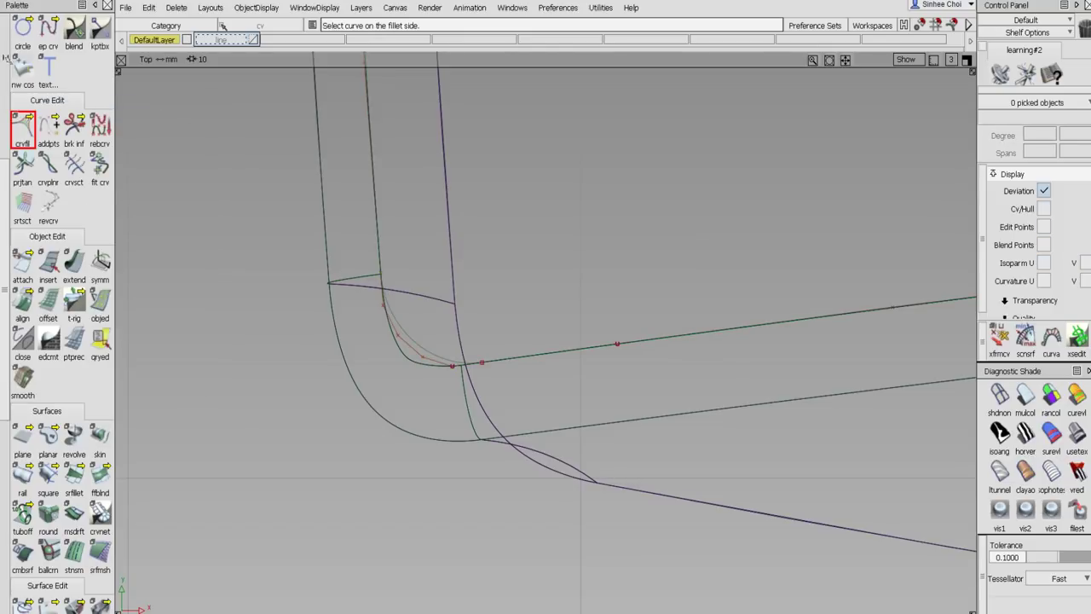
Group the flattened side curve, corner fillet and front curve into one object and hide their CVs and hulls.
scroll(4, 59, up, 5)
click(48, 52)
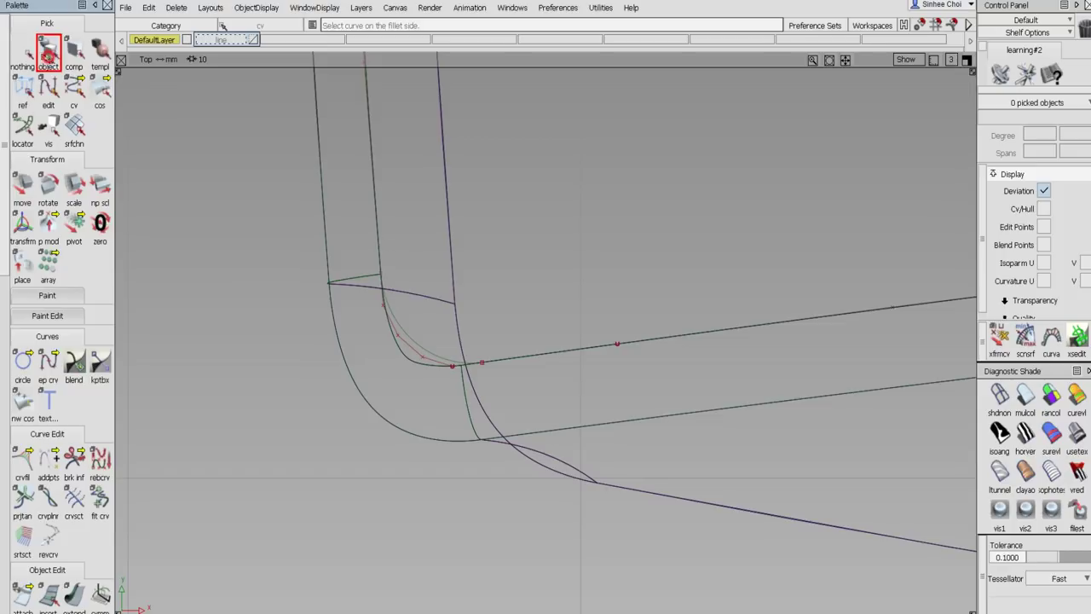
click(380, 241)
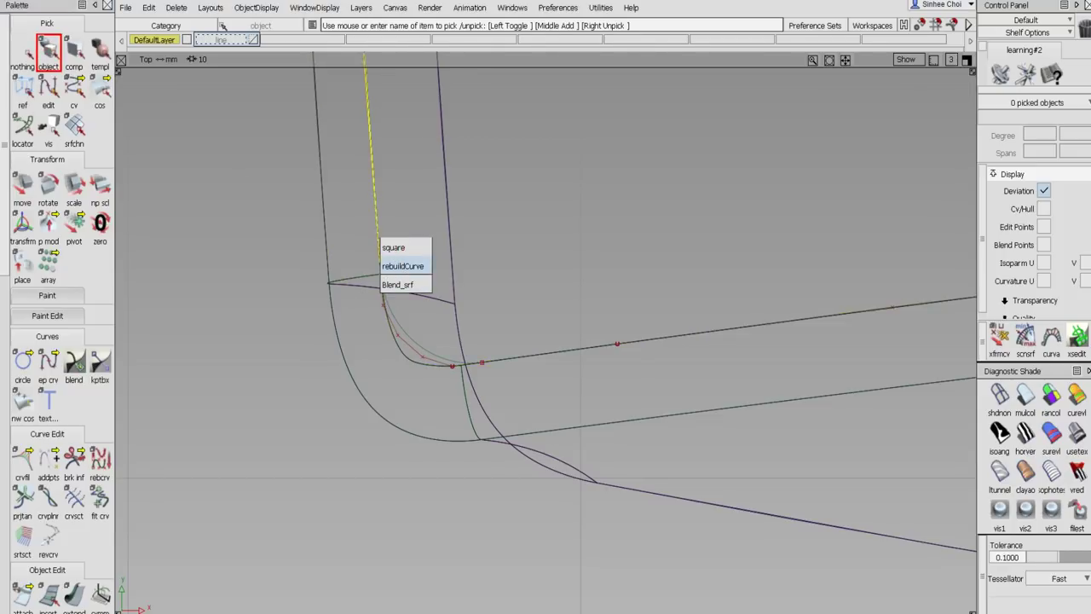
click(403, 265)
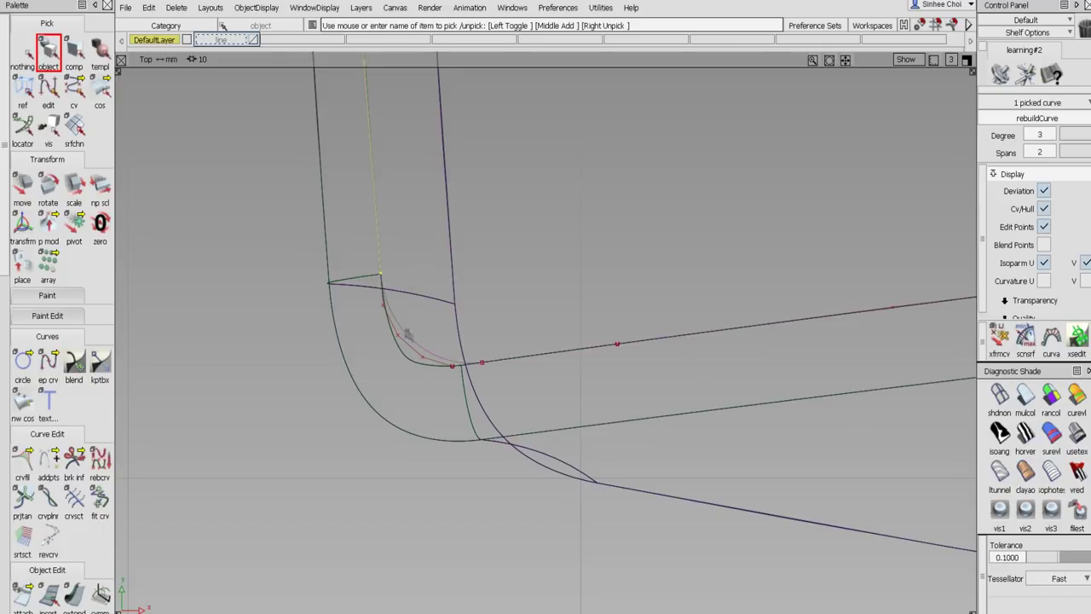
click(407, 333)
click(496, 361)
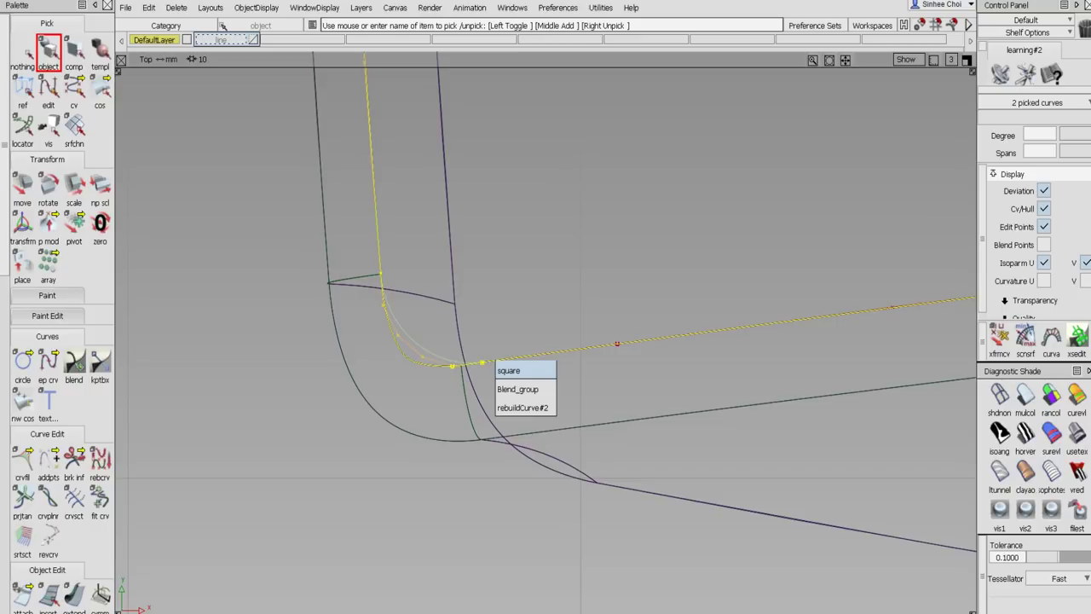
click(519, 407)
alt+shift+right_drag(514, 302, 473, 338)
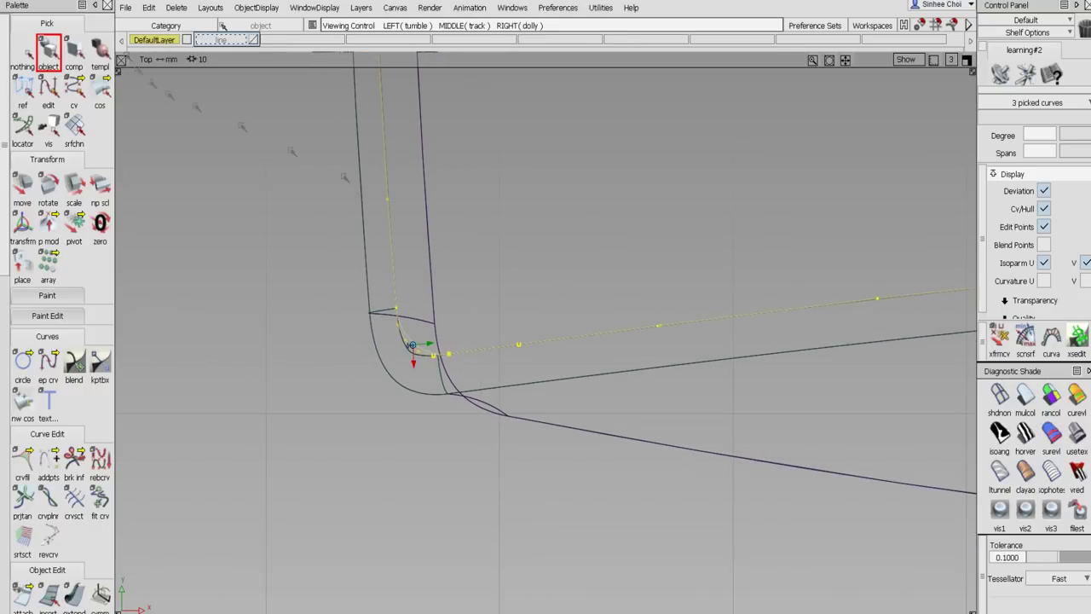
click(148, 8)
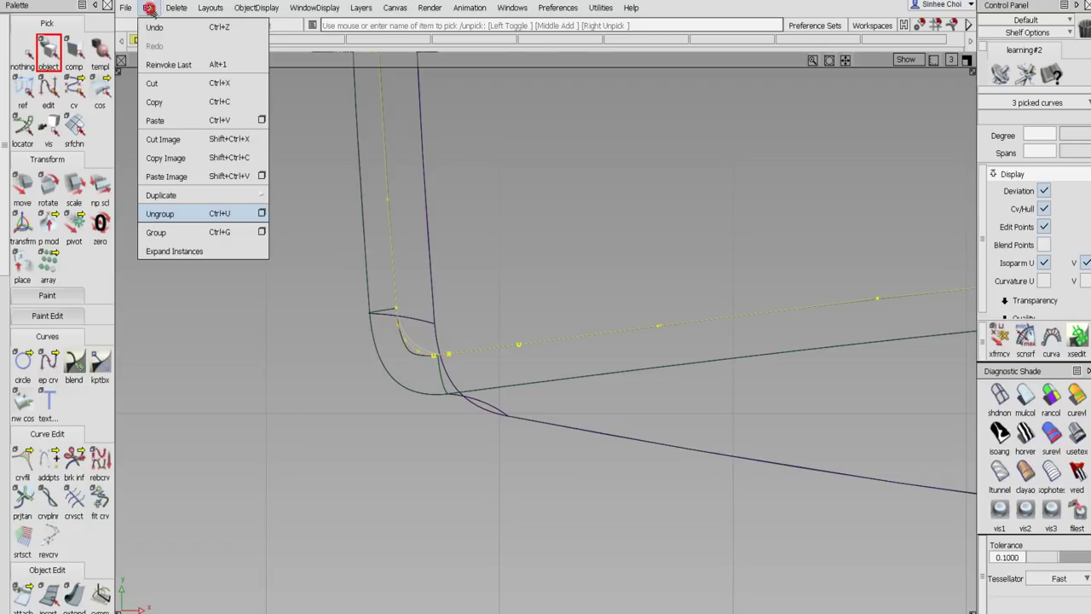
click(185, 232)
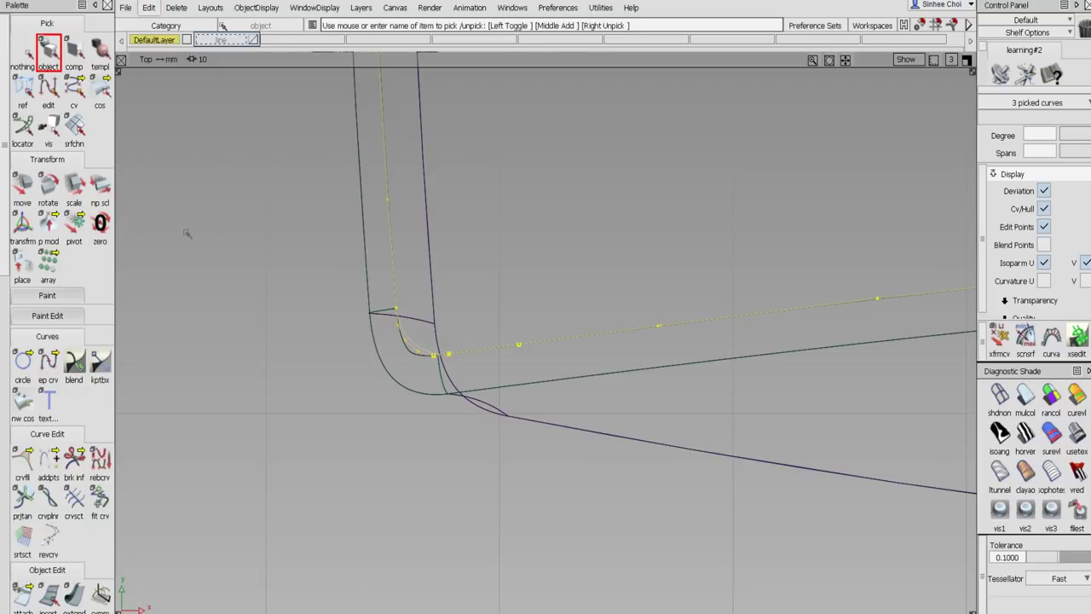
click(1043, 209)
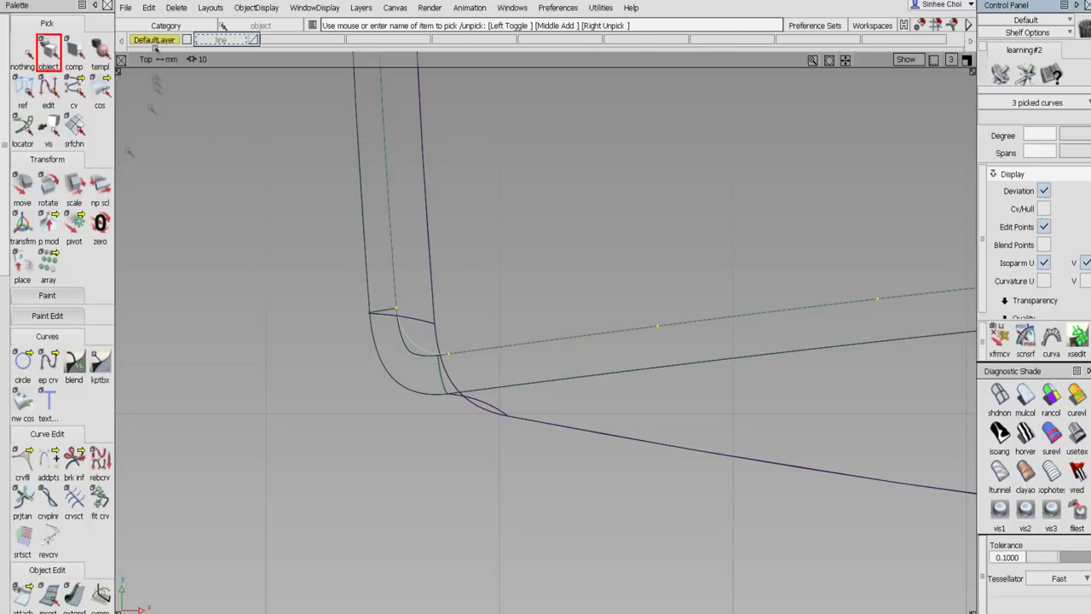
Offset the grouped outline toward the inside of the body in the active view plane with a distance of -1.
scroll(73, 279, down, 2)
scroll(73, 278, down, 4)
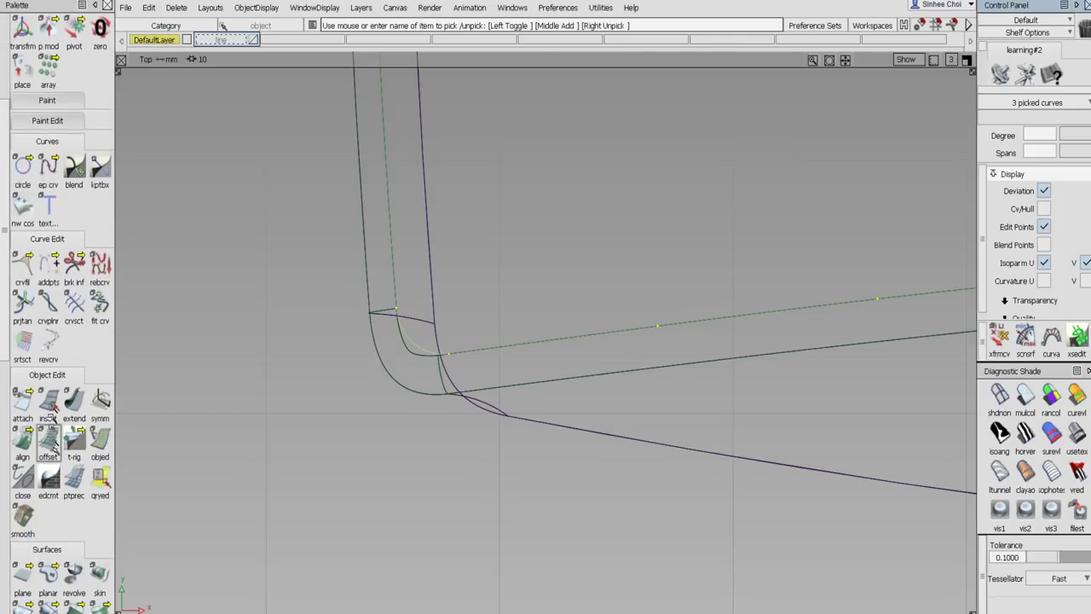
click(48, 439)
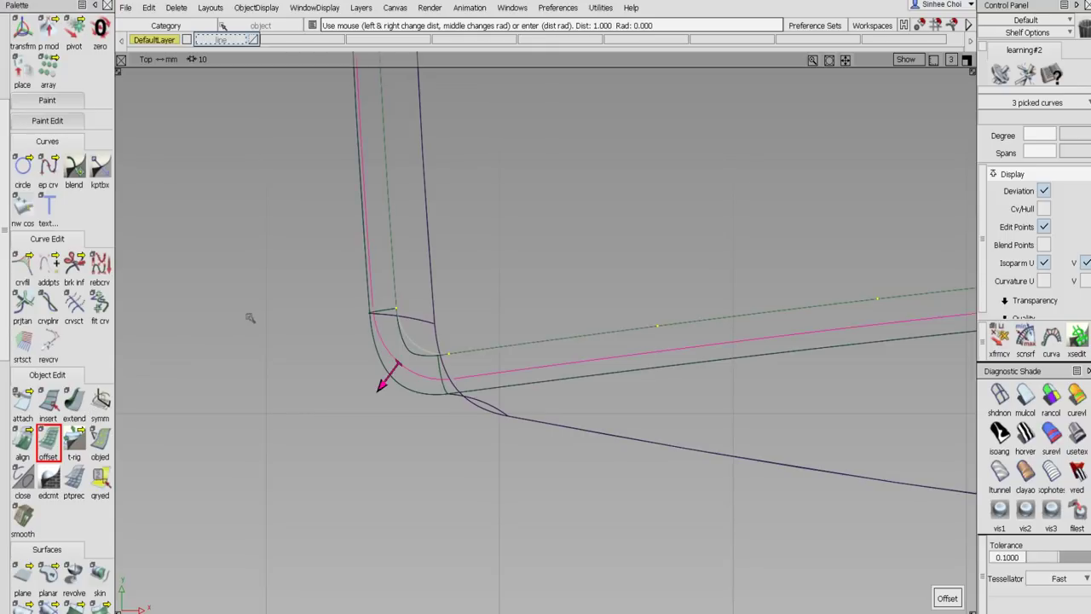
double_click(48, 439)
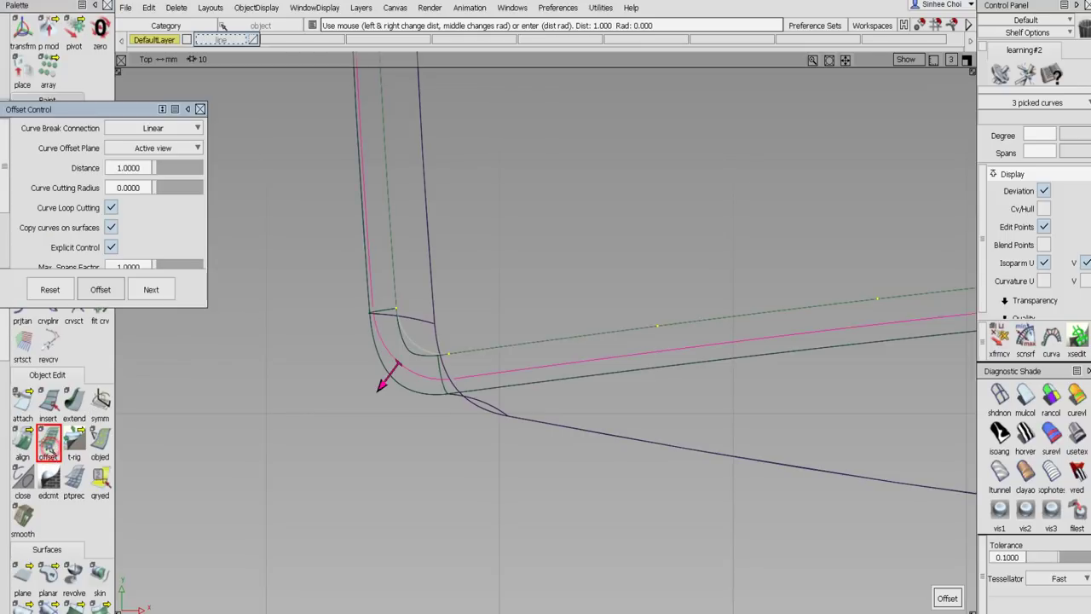
click(118, 167)
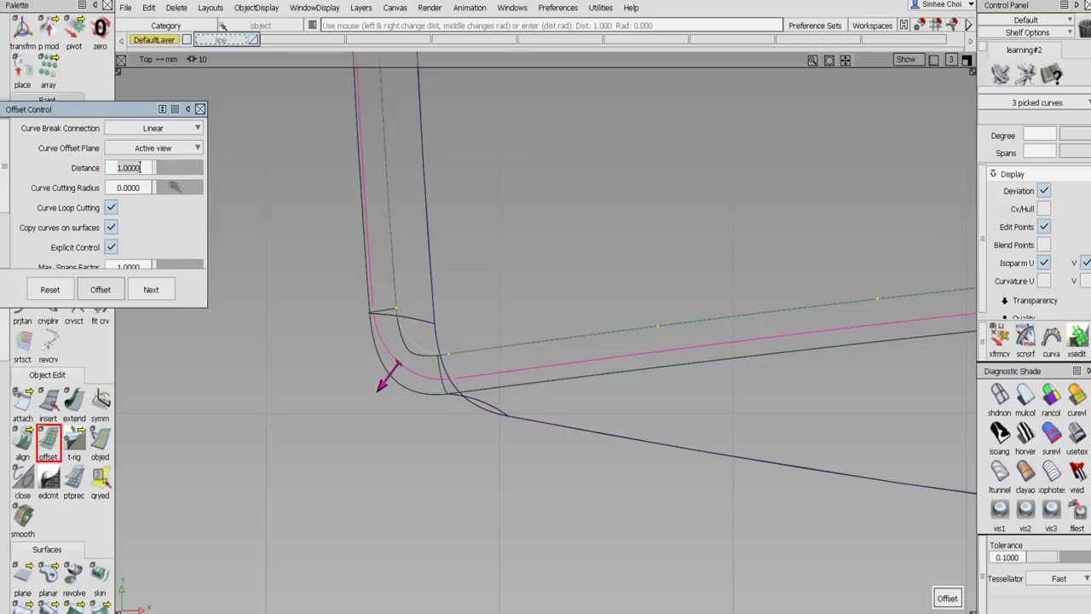
text(-2)
key(Return)
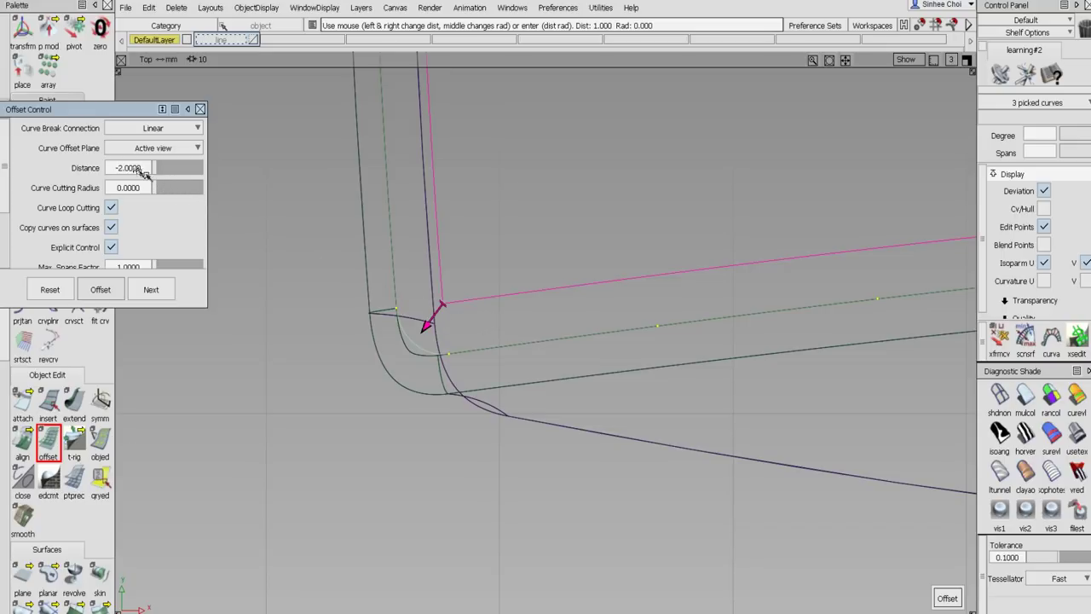
click(121, 169)
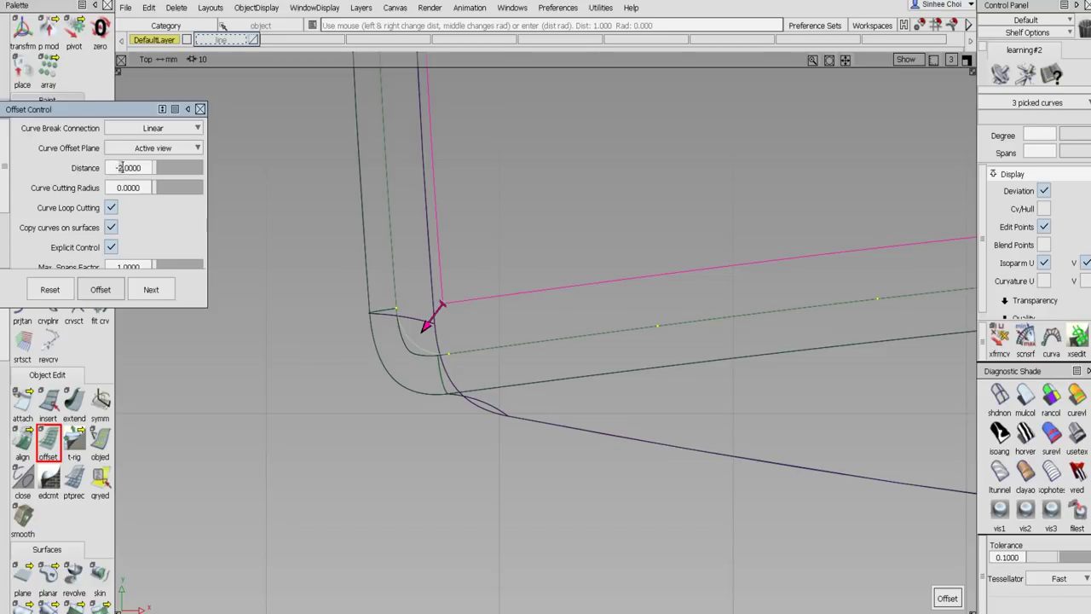
key(Return)
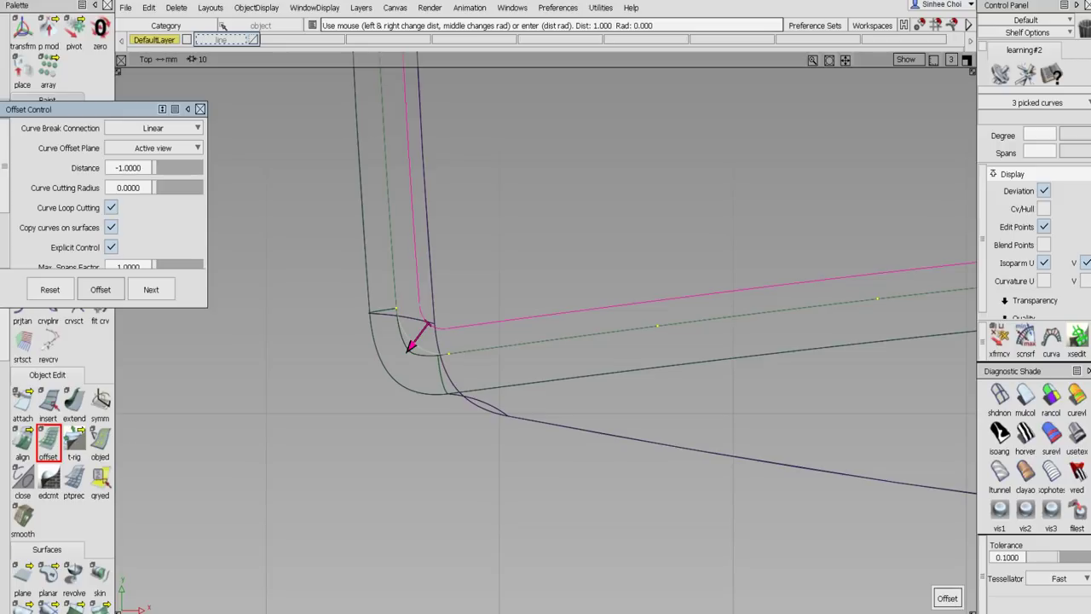
click(946, 597)
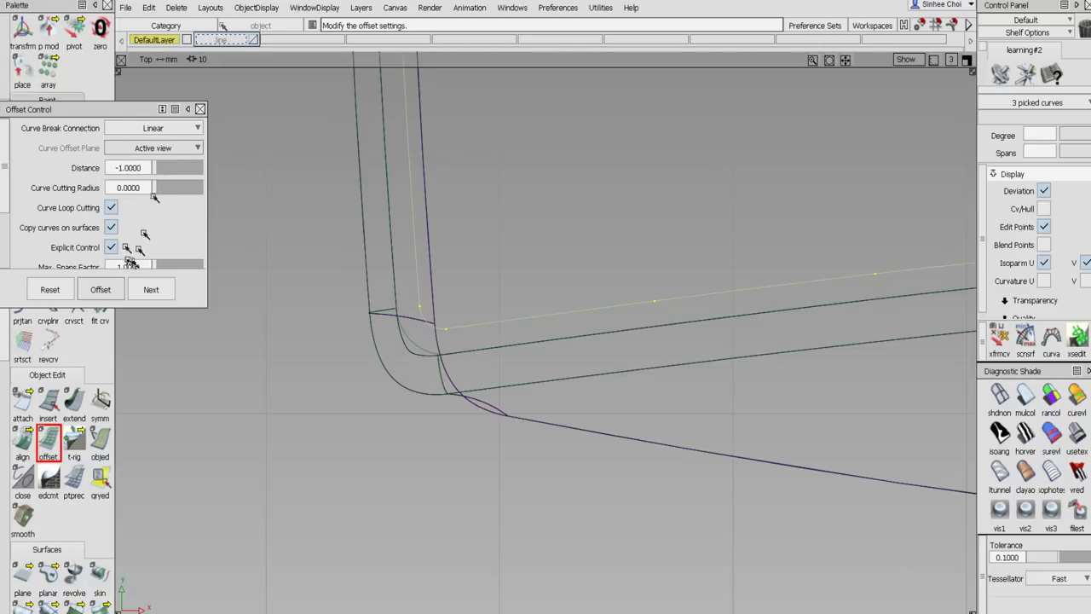
click(200, 109)
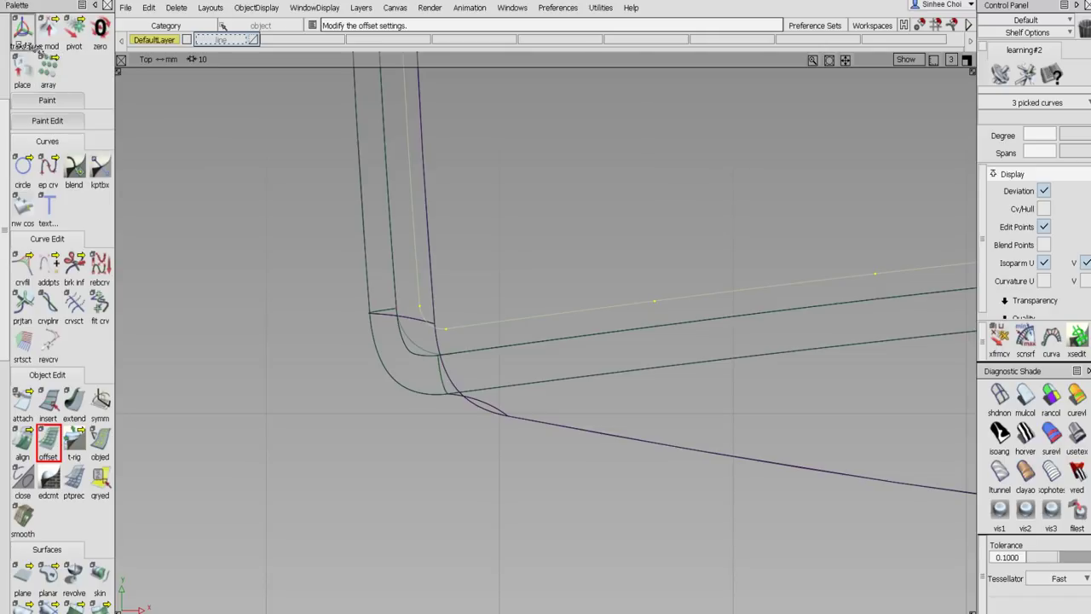
Delete the original grouped outline curves, keeping only the inner offset copy.
scroll(25, 46, up, 5)
click(22, 47)
click(48, 51)
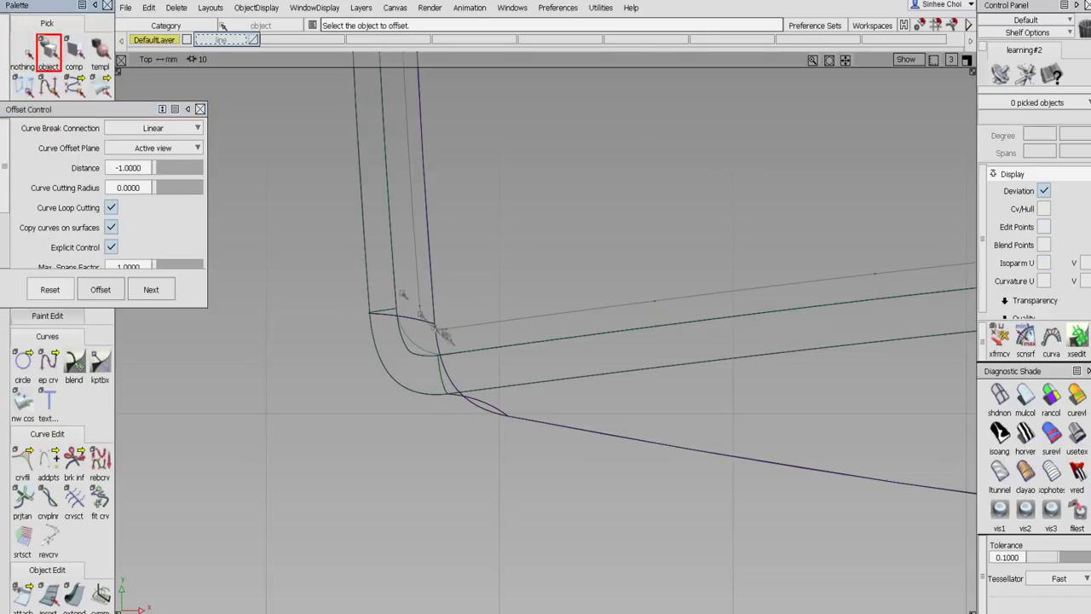
click(417, 341)
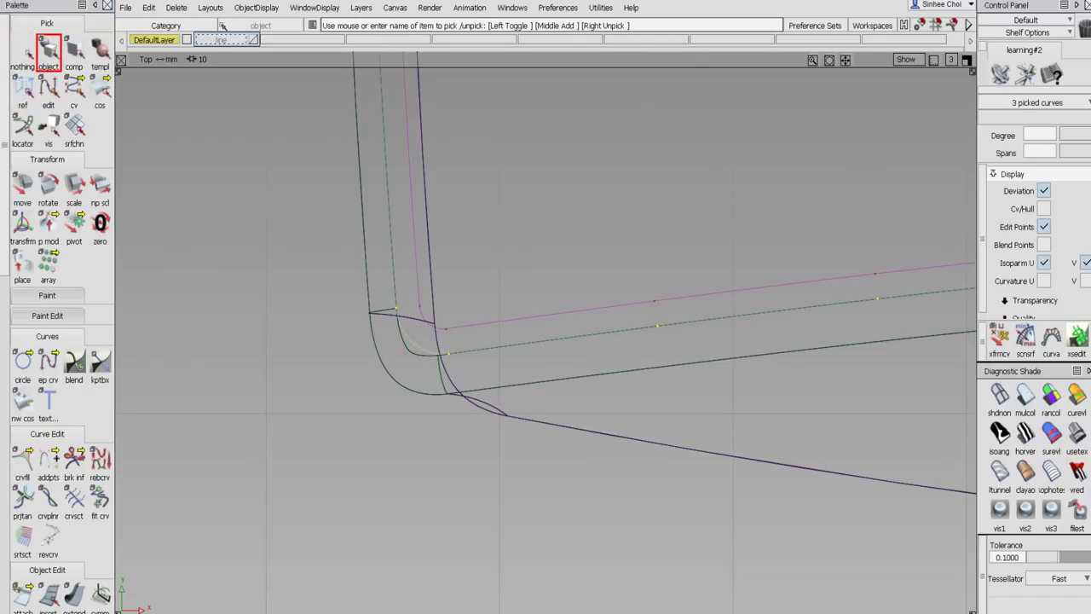
key(Delete)
click(499, 356)
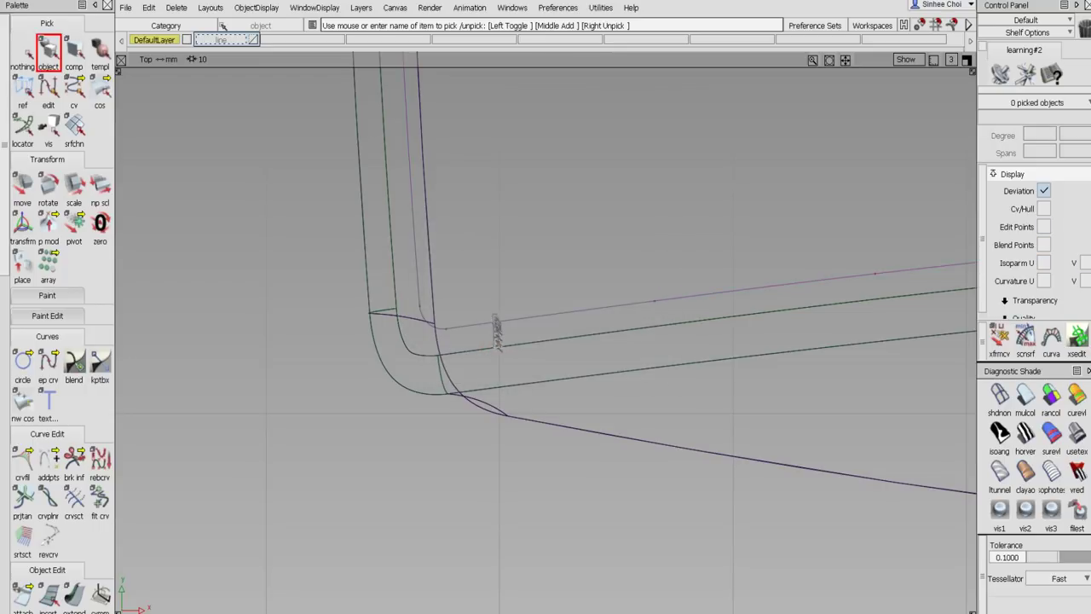
key(shift+alt)
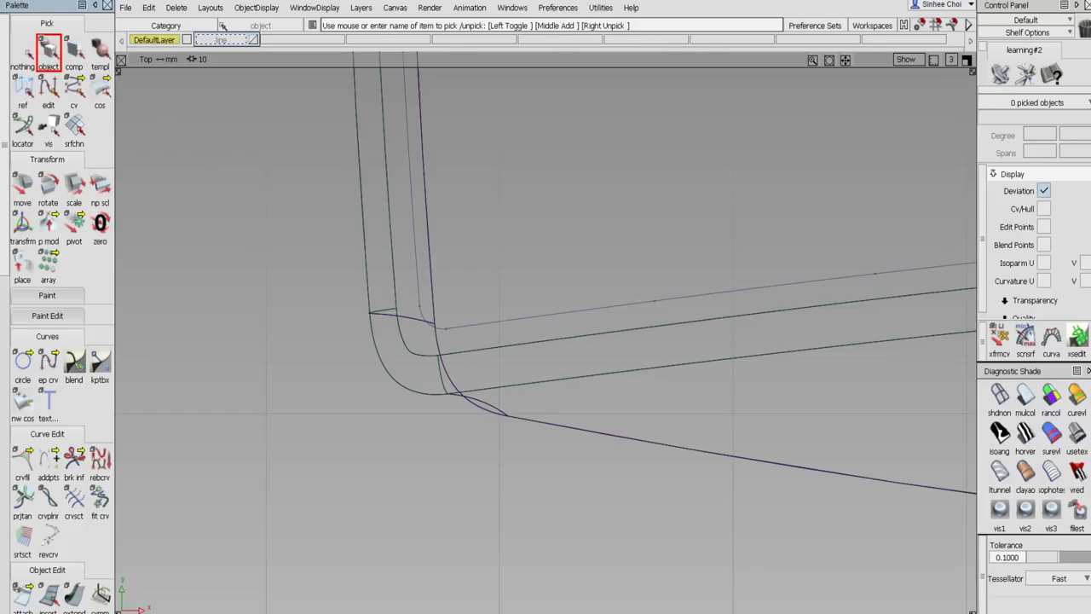
Offset the remaining inner outline group toward the outside of the body with a distance of -0.4, keeping both outlines.
click(452, 327)
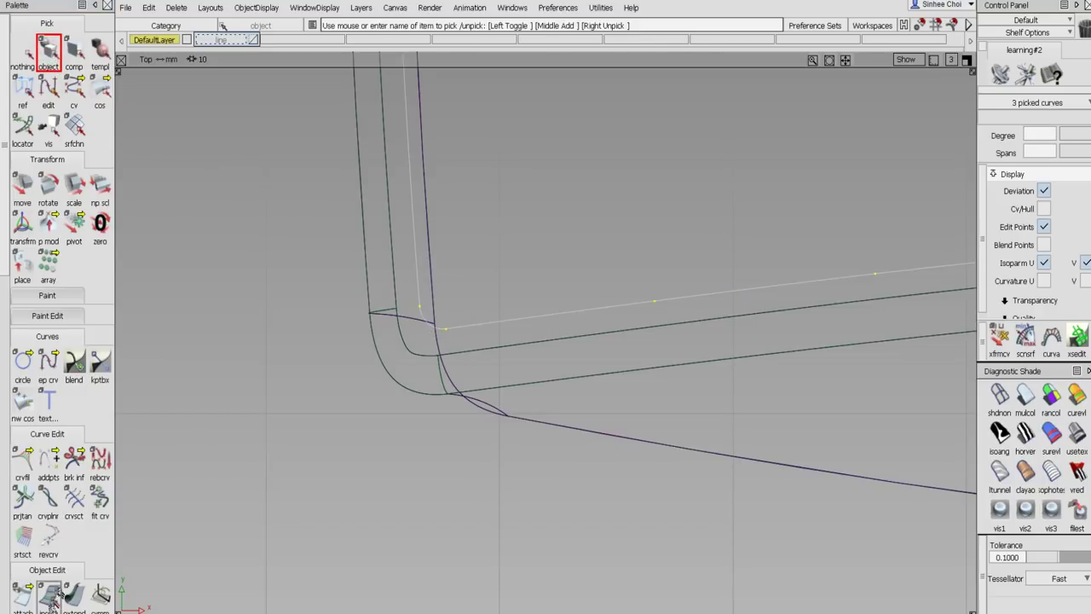
scroll(69, 583, down, 3)
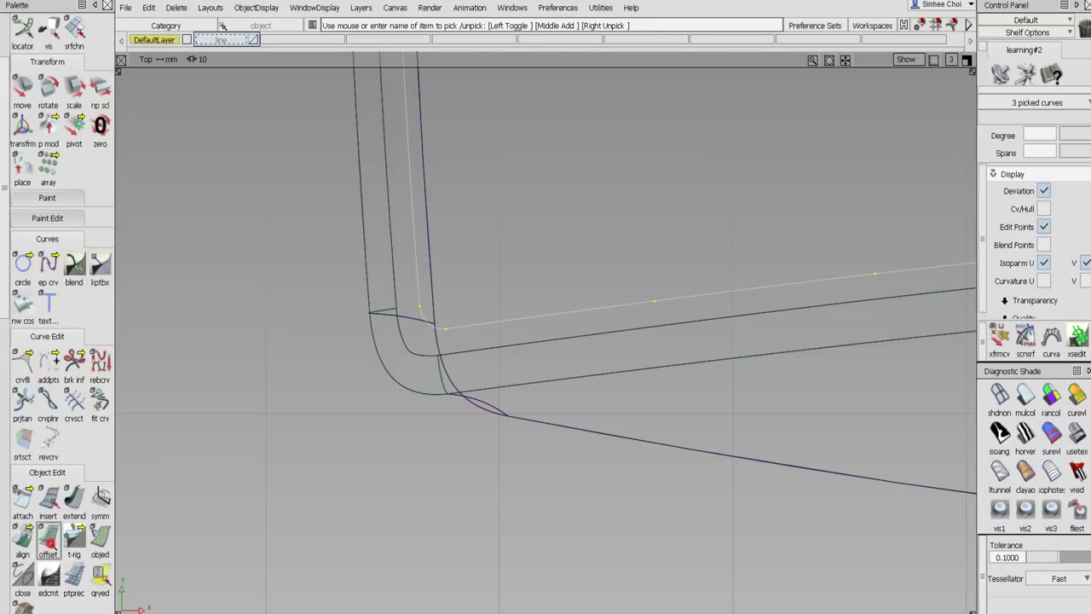
click(47, 535)
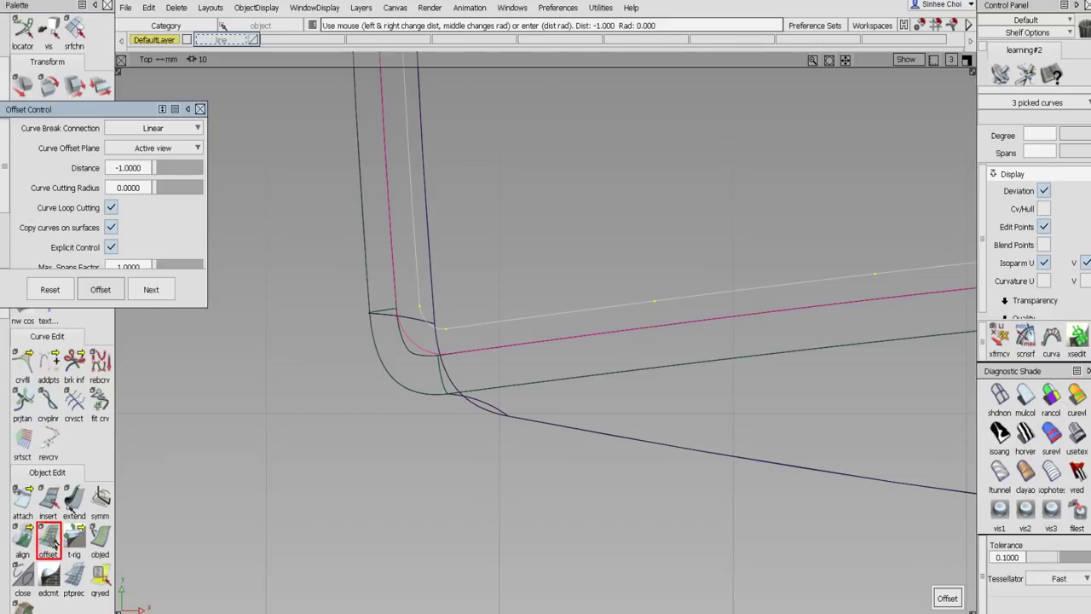
click(121, 169)
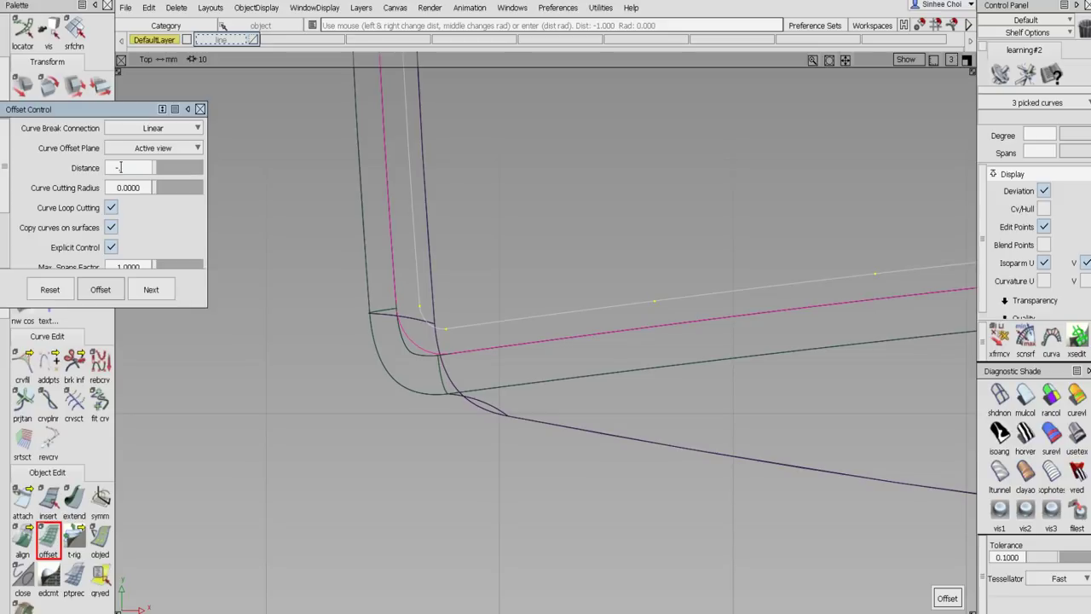
key(Return)
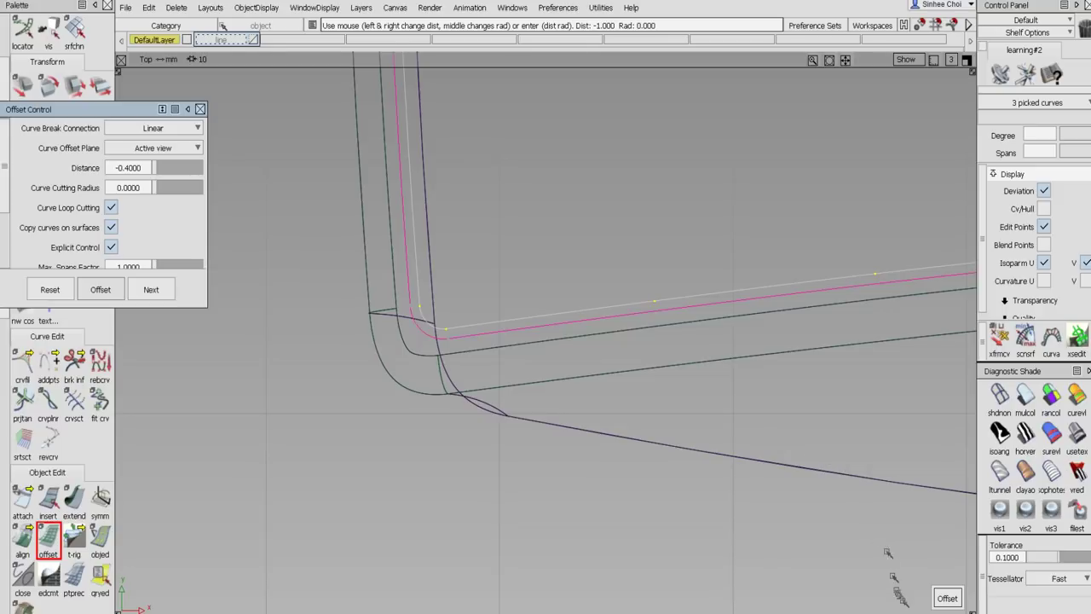
click(948, 599)
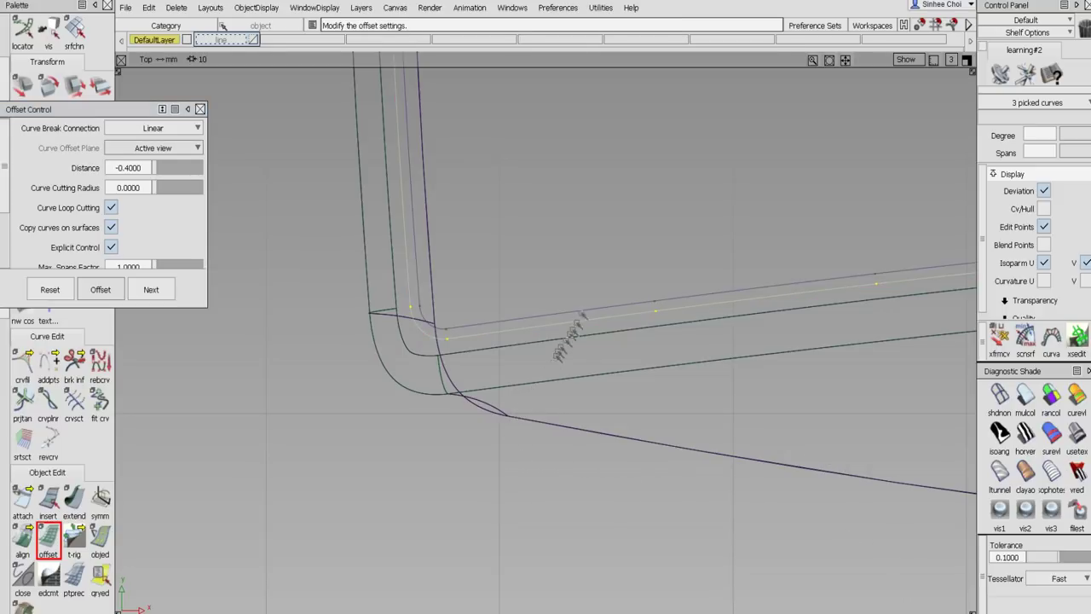
click(151, 290)
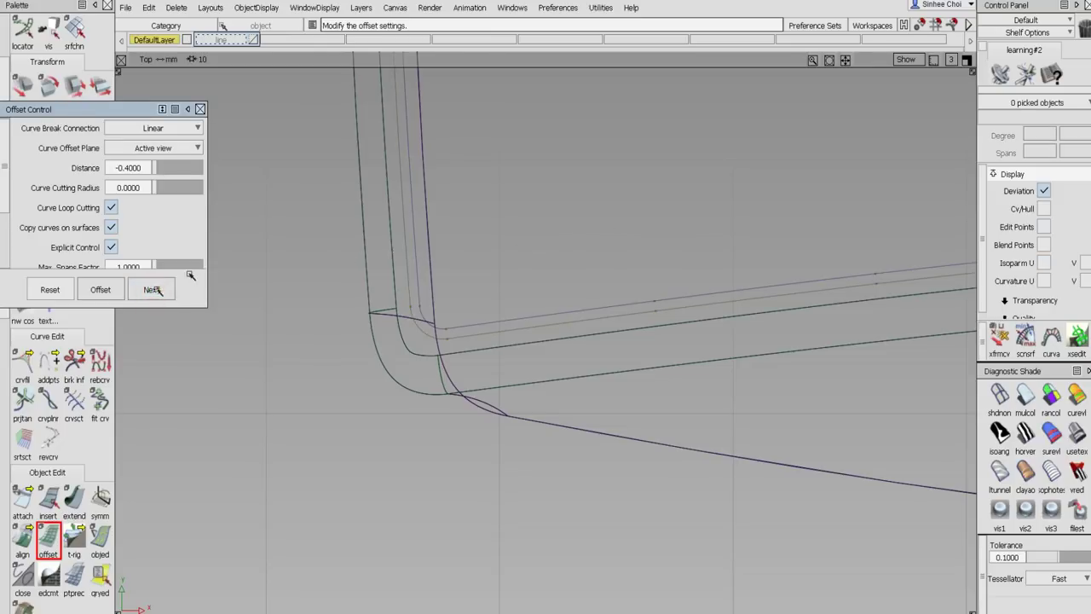
alt+shift+drag(358, 243, 361, 397)
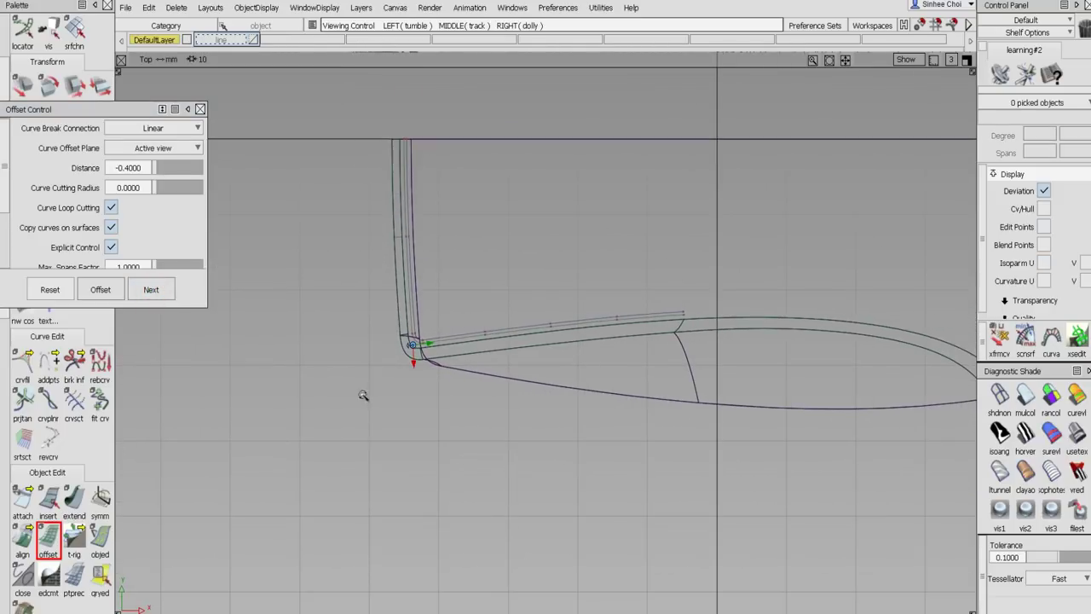
alt+shift+right_drag(680, 312, 757, 238)
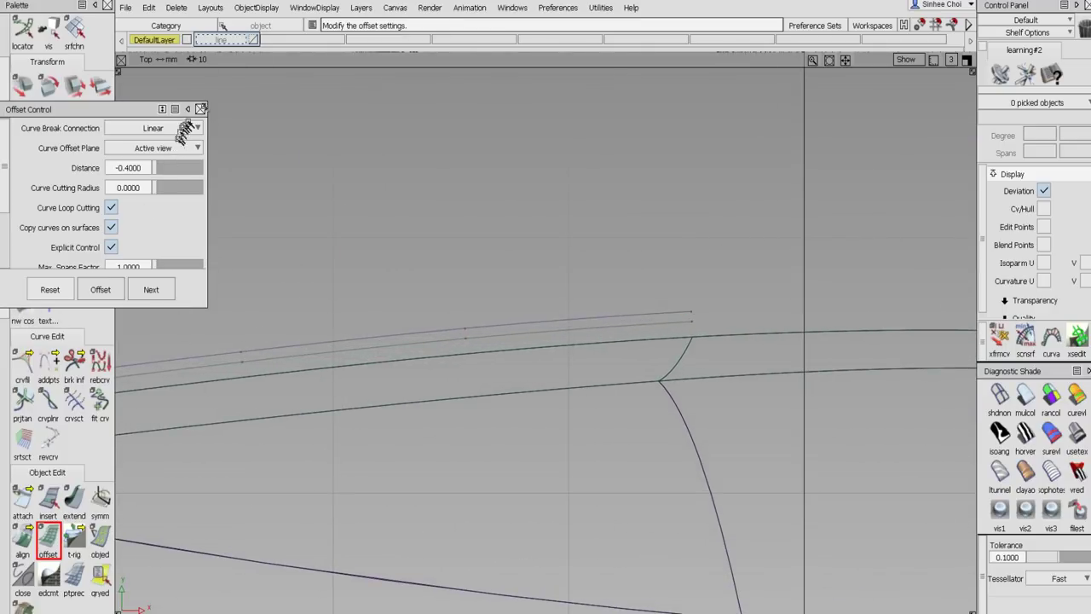
Draw a short edit point line joining the free ends of the two parallel offset outlines and hide its CVs and hull.
click(200, 108)
click(48, 265)
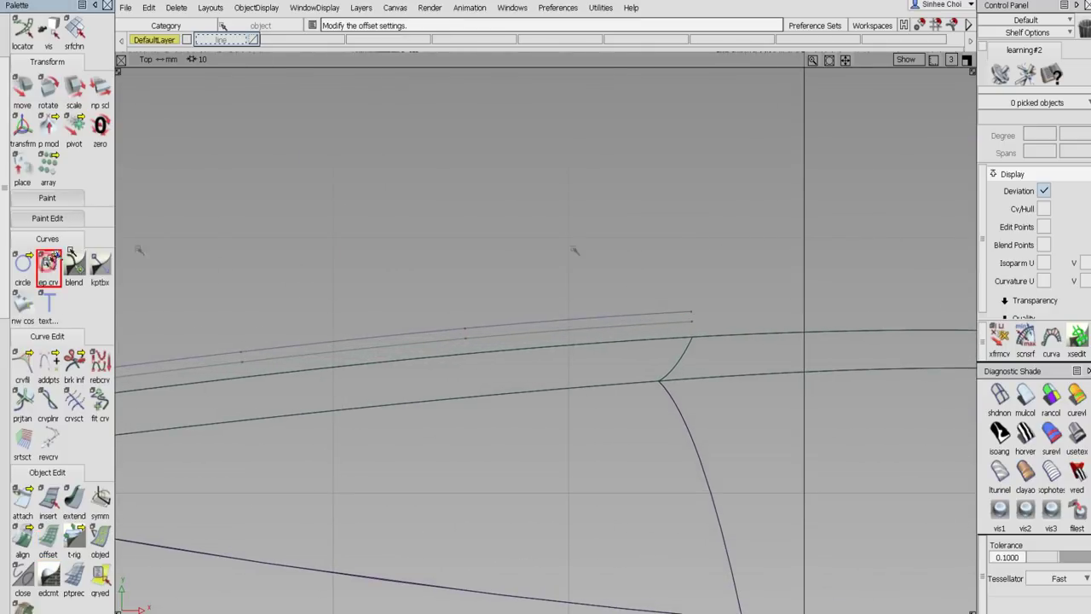
click(691, 315)
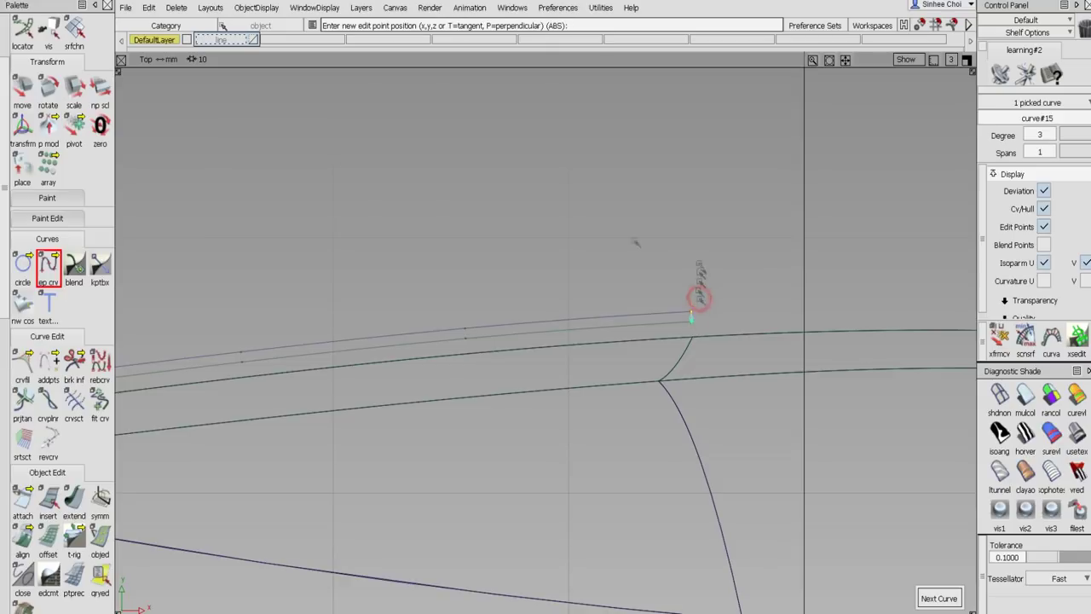
scroll(13, 42, up, 3)
click(48, 53)
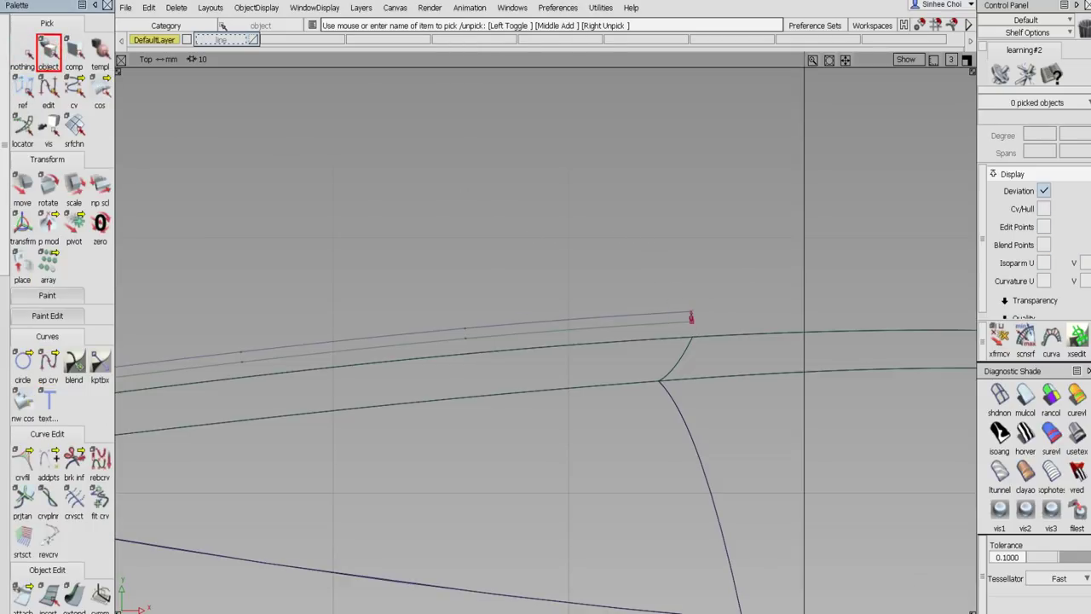
click(691, 318)
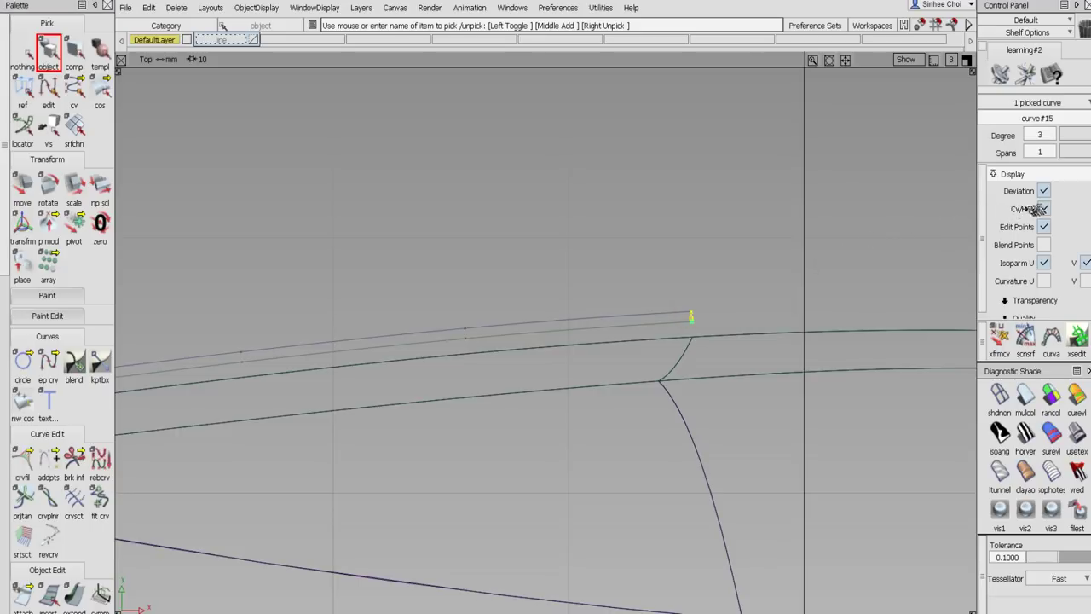
click(1043, 209)
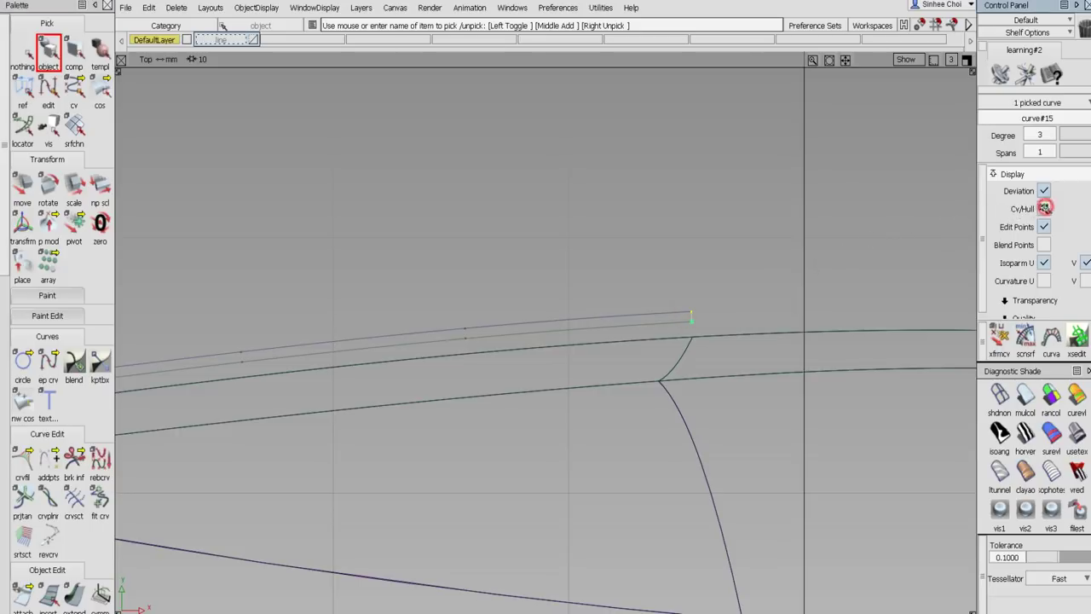
click(23, 58)
Draw a straight edit point line about 50 mm long on the centre axis, from outside the body's front edge to the origin.
alt+shift+middle_drag(523, 265, 916, 221)
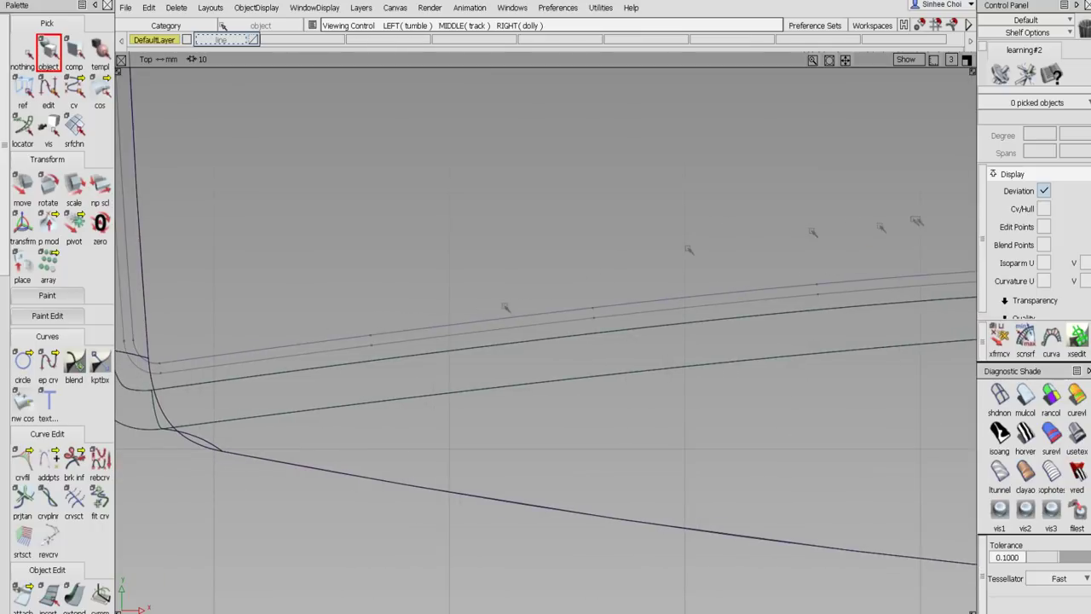
alt+shift+right_drag(916, 221, 609, 488)
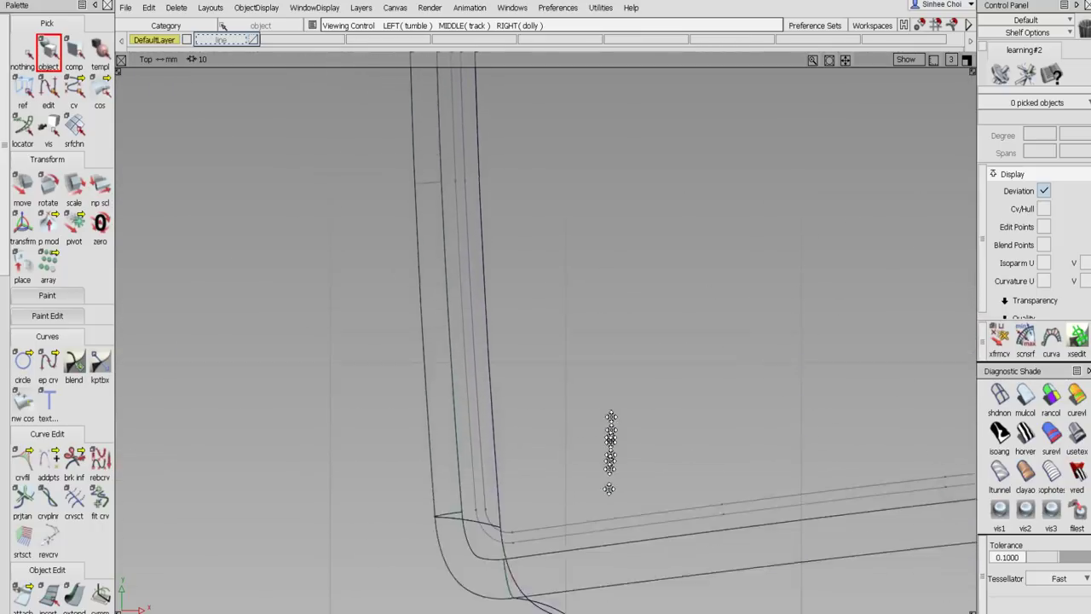
alt+shift+middle_drag(517, 236, 512, 495)
alt+shift+middle_drag(548, 378, 455, 241)
alt+shift+right_drag(455, 241, 438, 224)
alt+shift+middle_drag(438, 224, 365, 190)
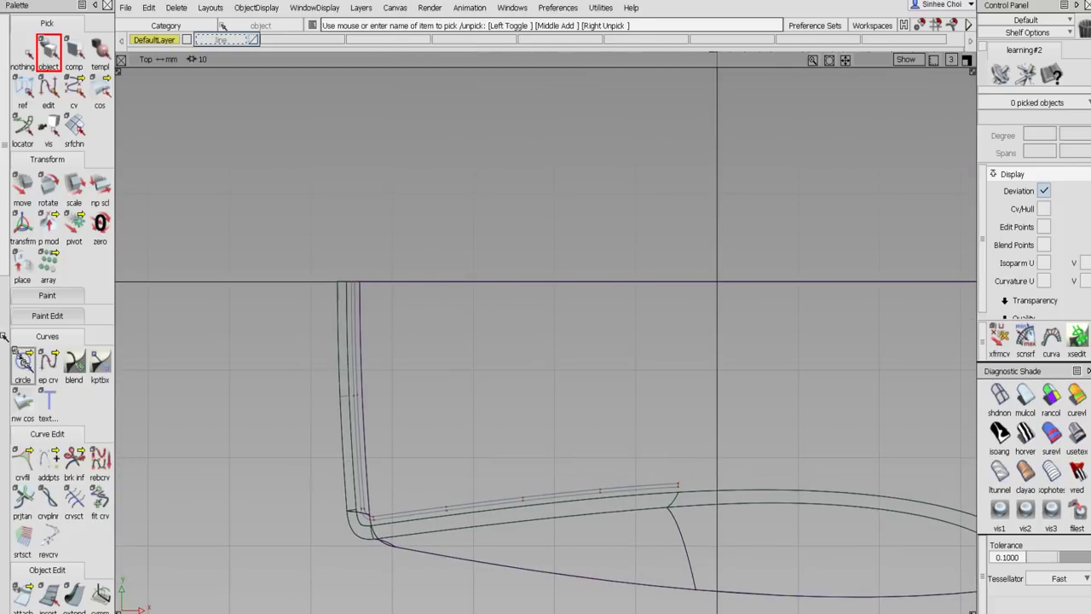
click(48, 362)
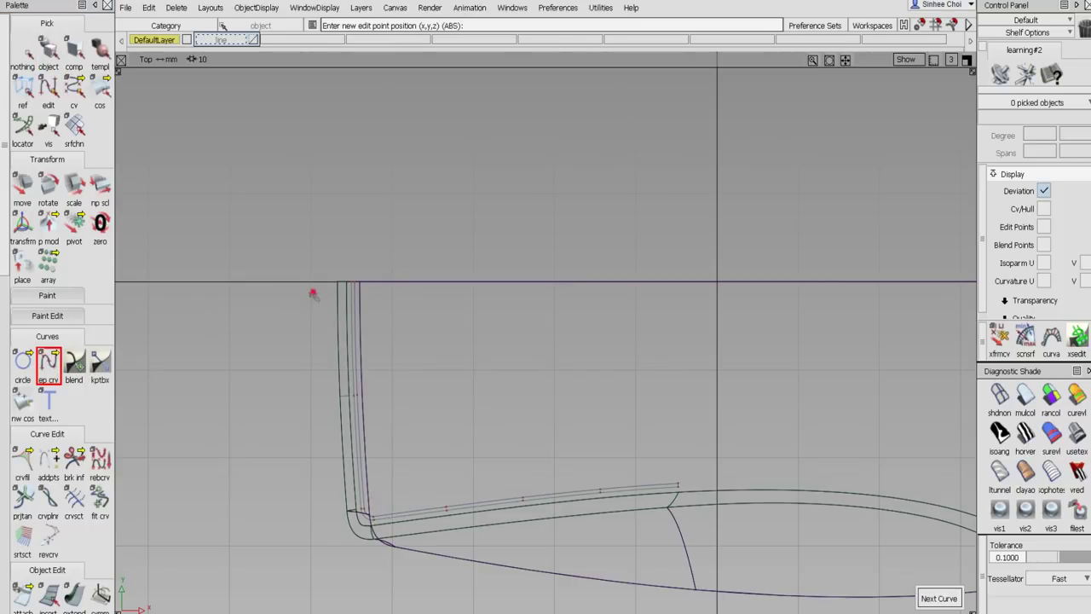
click(312, 289)
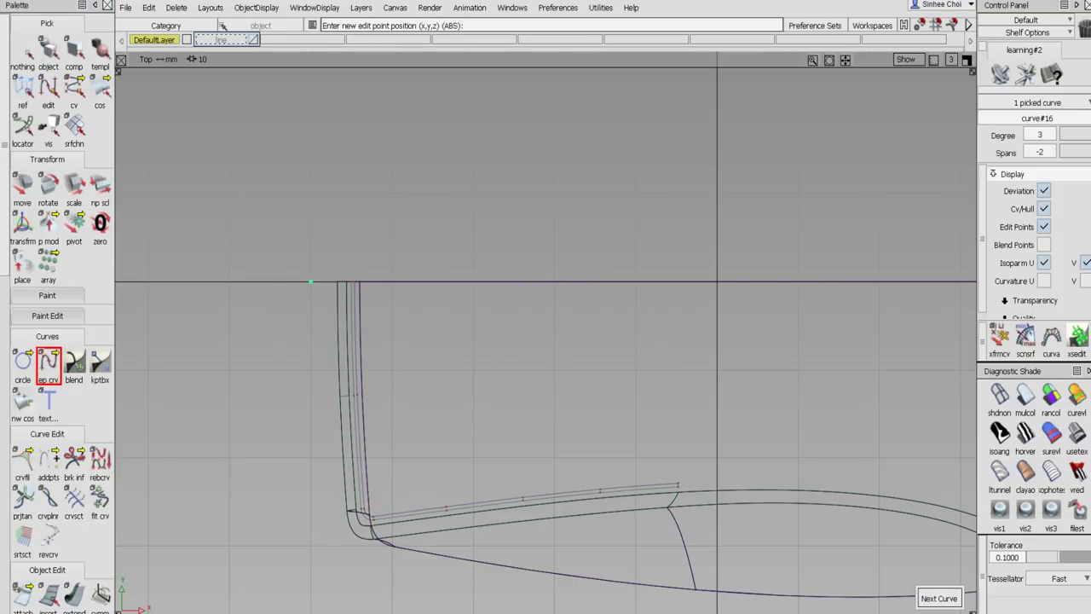
click(712, 285)
Offset the centre-axis line toward the body side in the active view plane with a distance of -0.2.
click(48, 51)
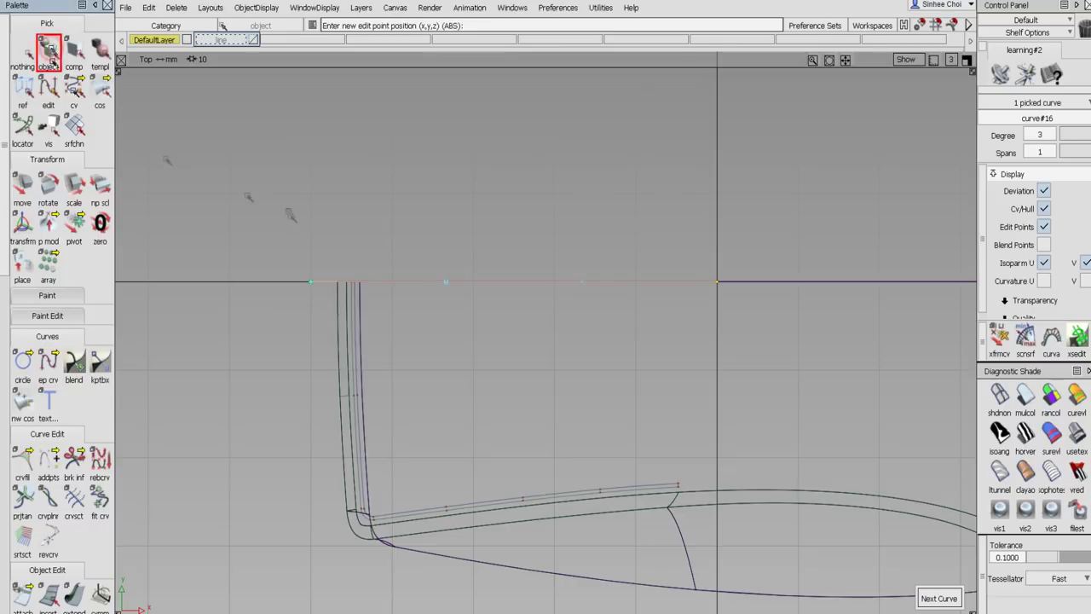
scroll(48, 521, down, 1)
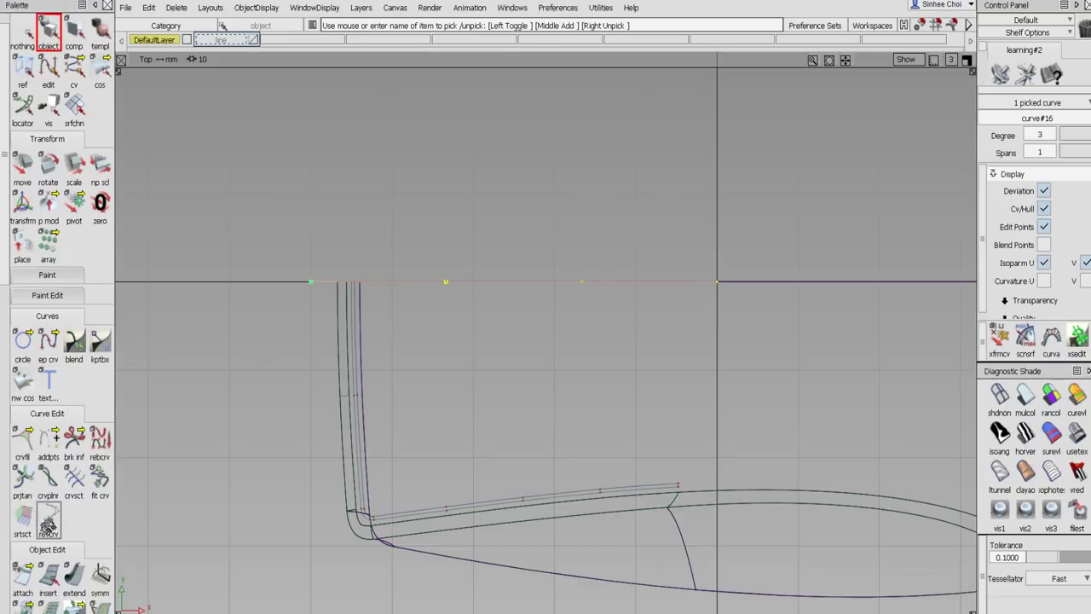
scroll(48, 521, down, 5)
click(49, 479)
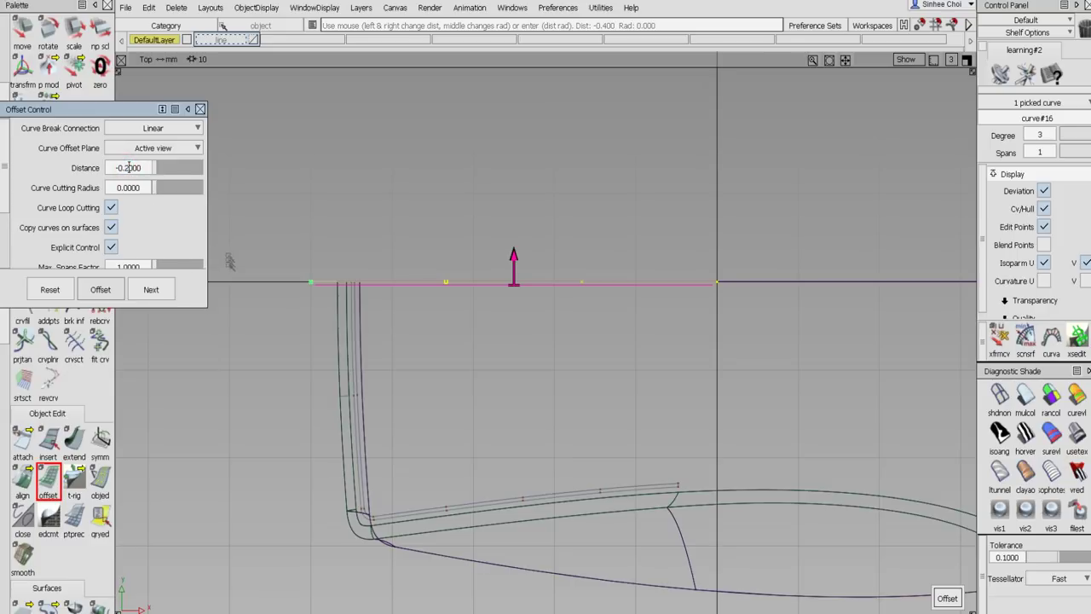
click(948, 597)
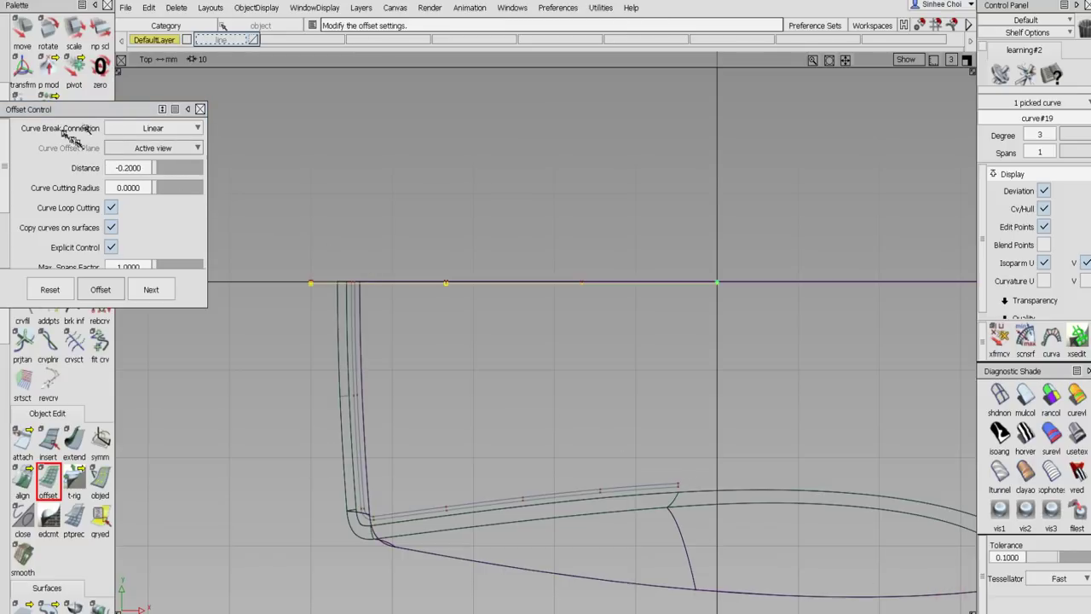
click(152, 288)
click(200, 109)
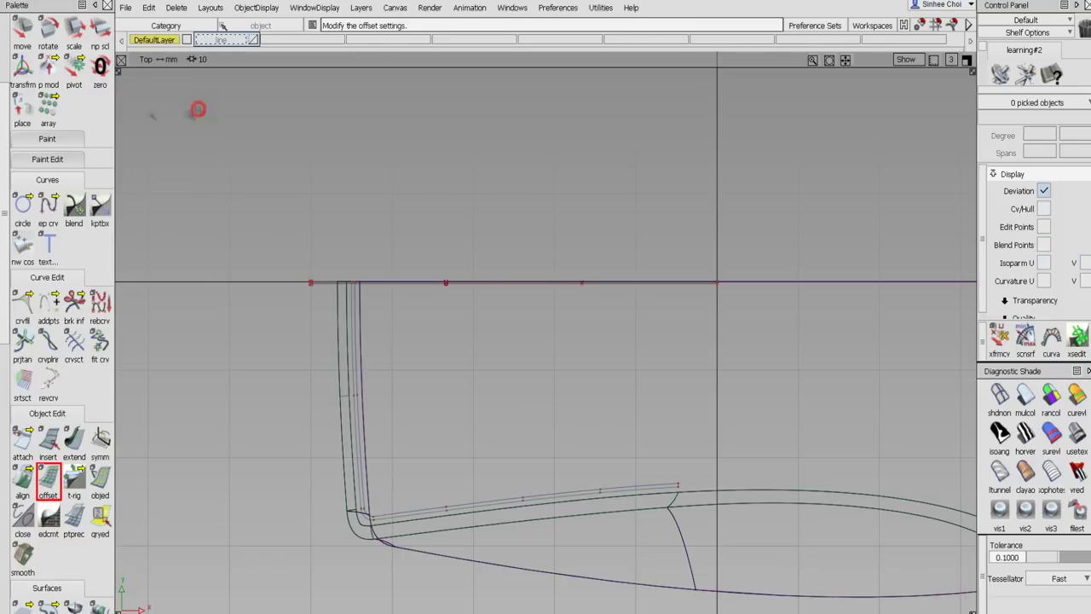
Delete the original centre-axis line, keeping only its offset copy.
scroll(9, 47, up, 5)
click(49, 54)
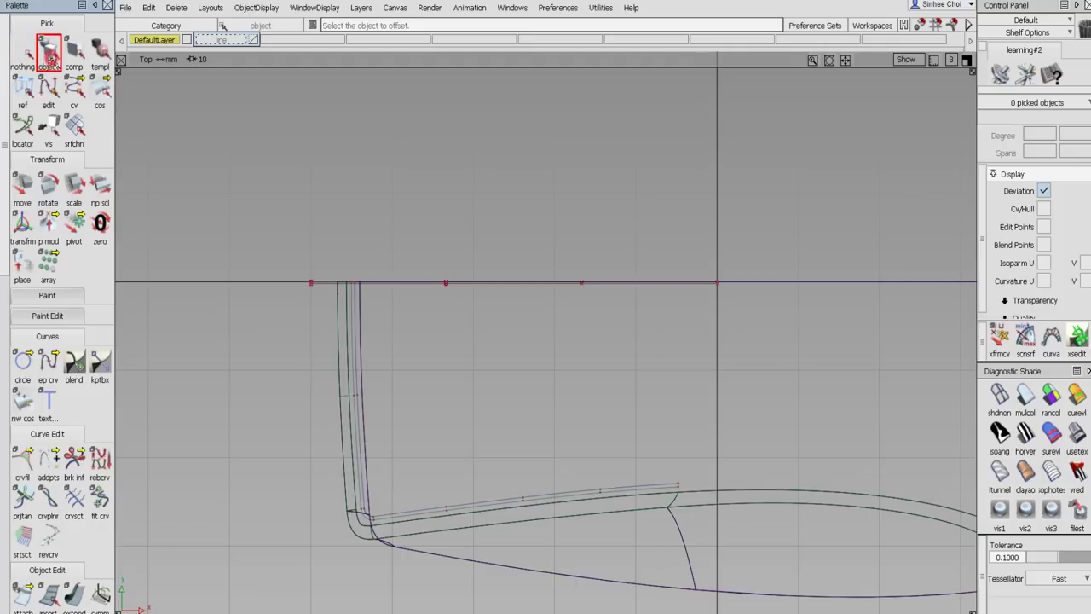
click(315, 283)
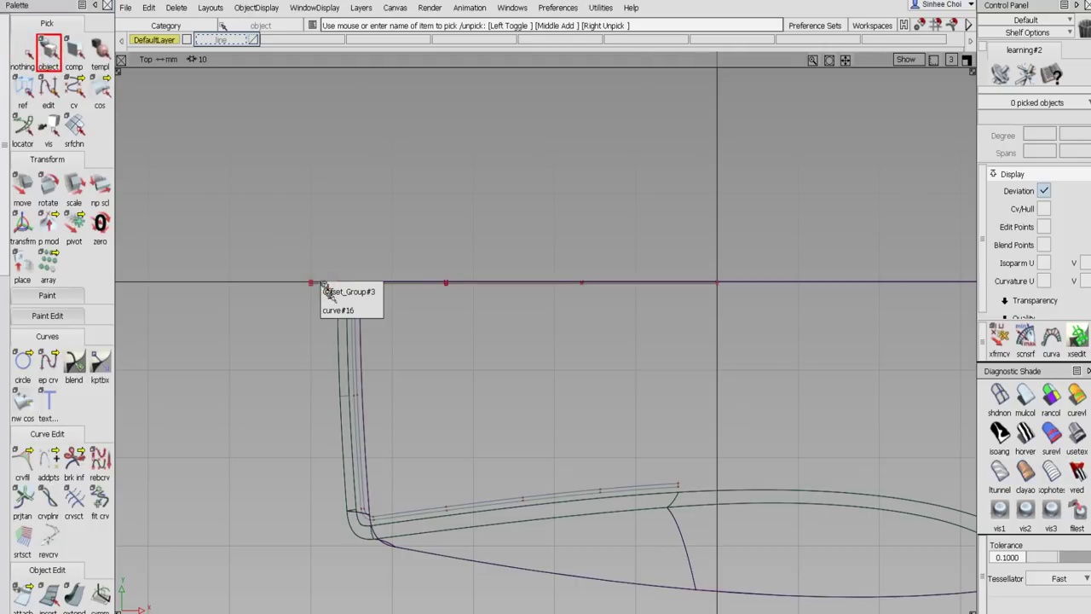
click(337, 310)
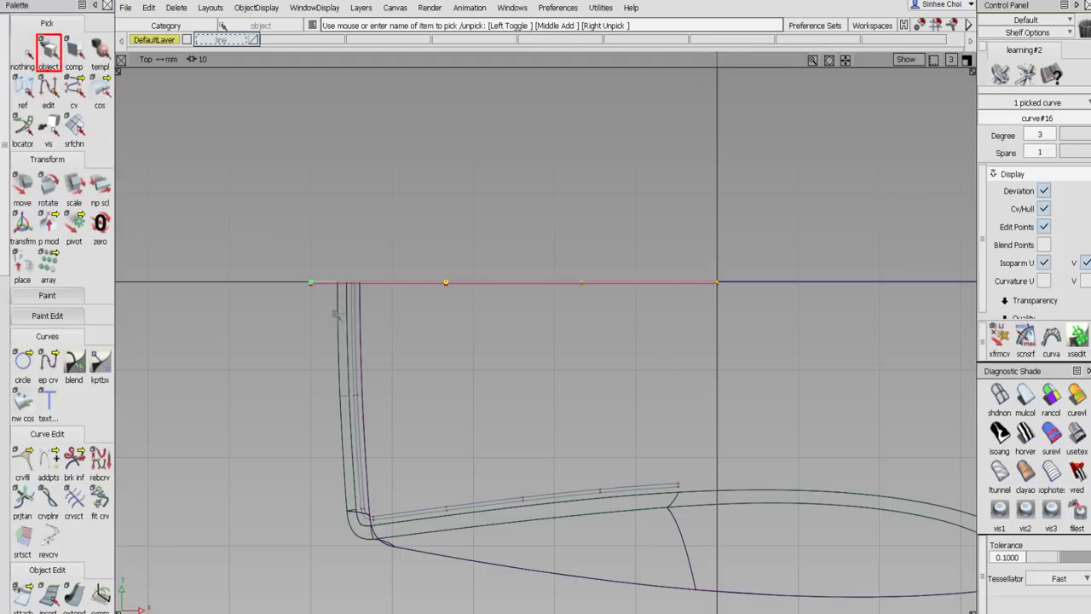
key(Delete)
click(477, 355)
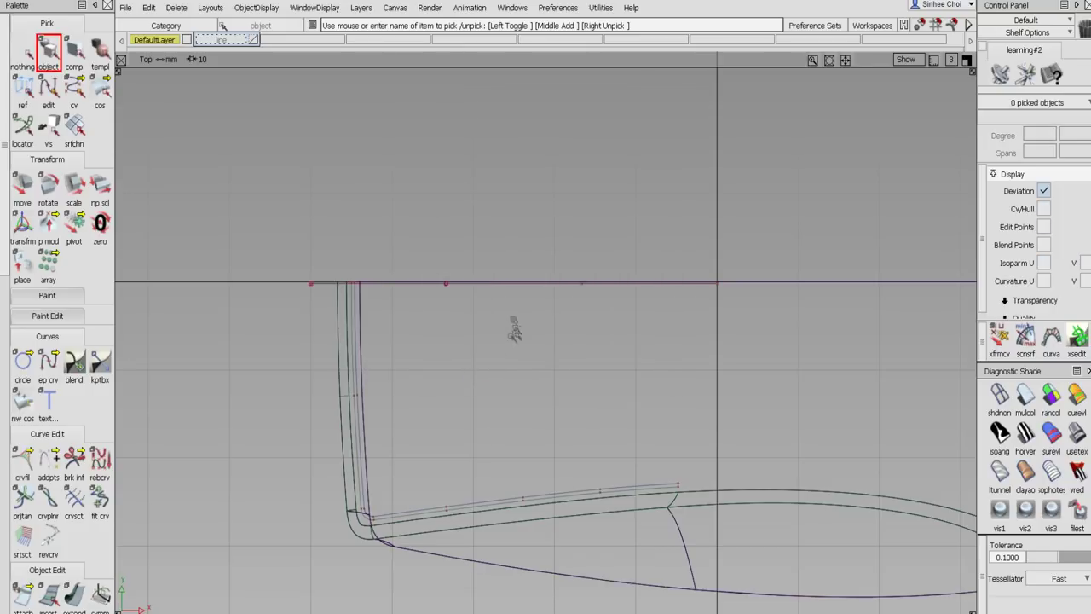
Place a circle on the centre axis at -30, 0, 0 and scale it to 6.
click(22, 360)
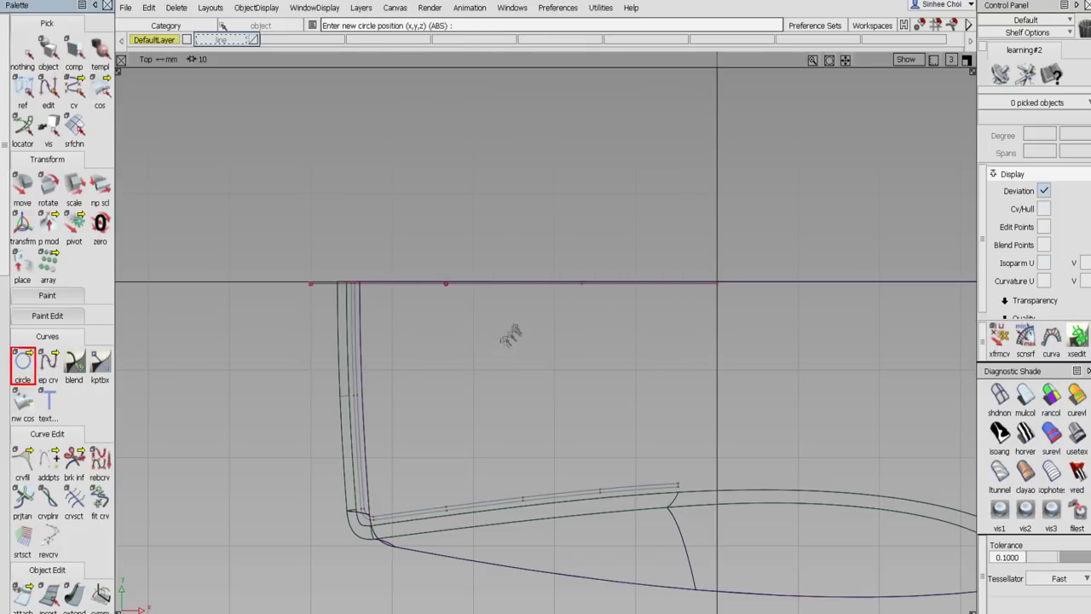
alt+click(497, 320)
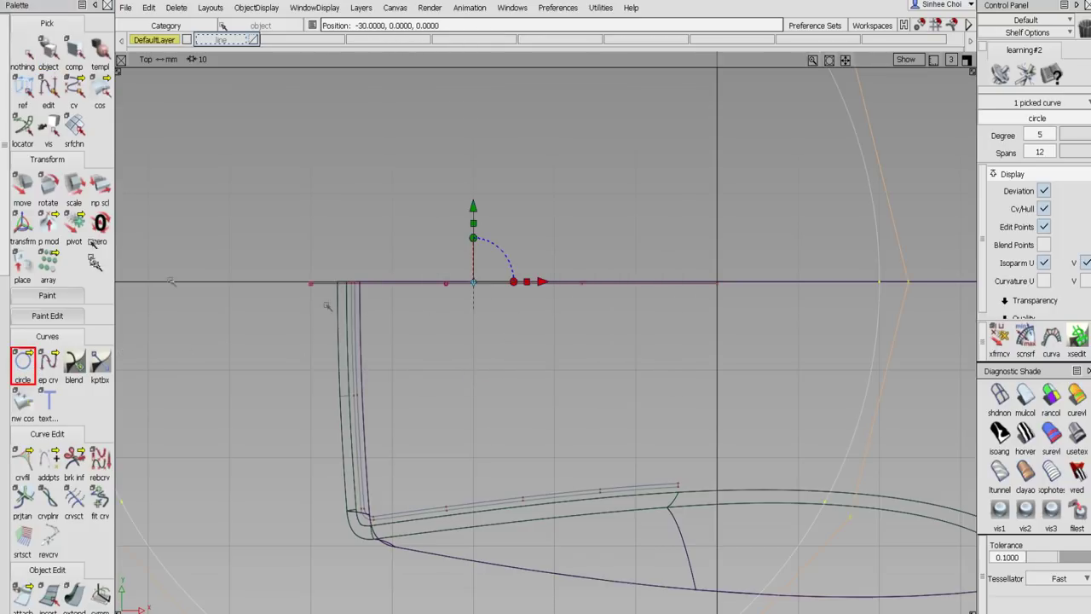
click(74, 186)
key(Return)
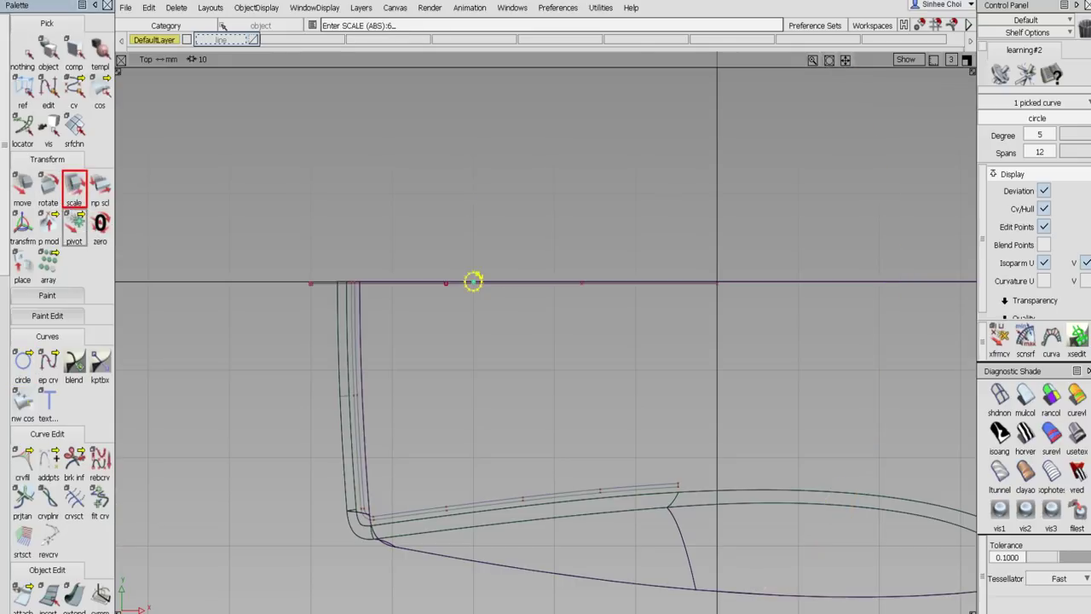
key(Return)
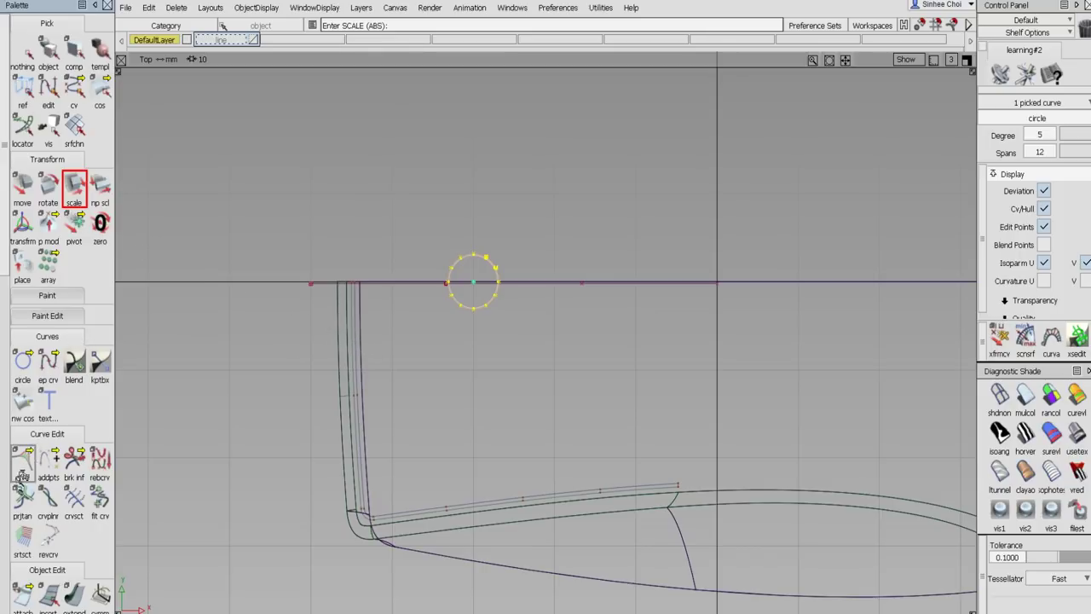
Detach the circle at its upper and lower points to split it into two half circles.
click(22, 597)
drag(22, 602, 75, 607)
click(474, 254)
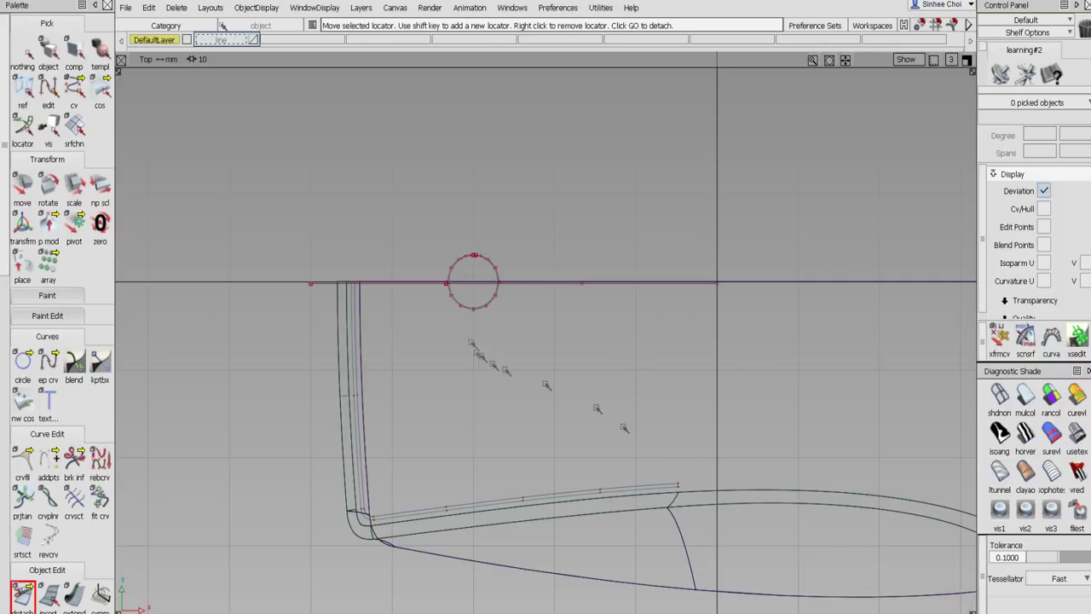
click(474, 307)
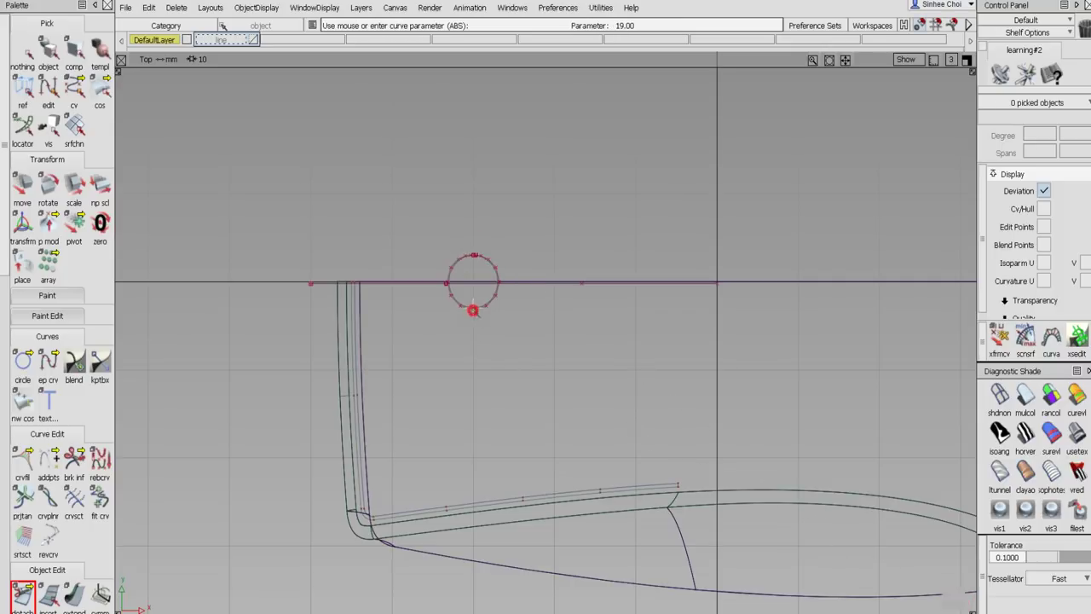
click(952, 598)
Move the half circle nearer the origin to an absolute X position of -20.
click(49, 51)
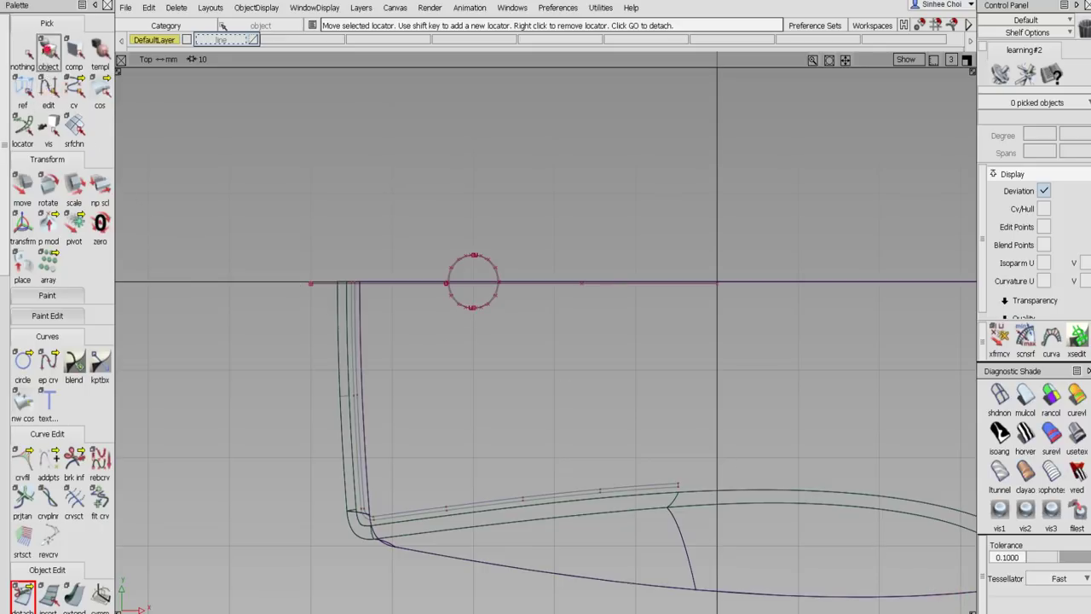
click(494, 269)
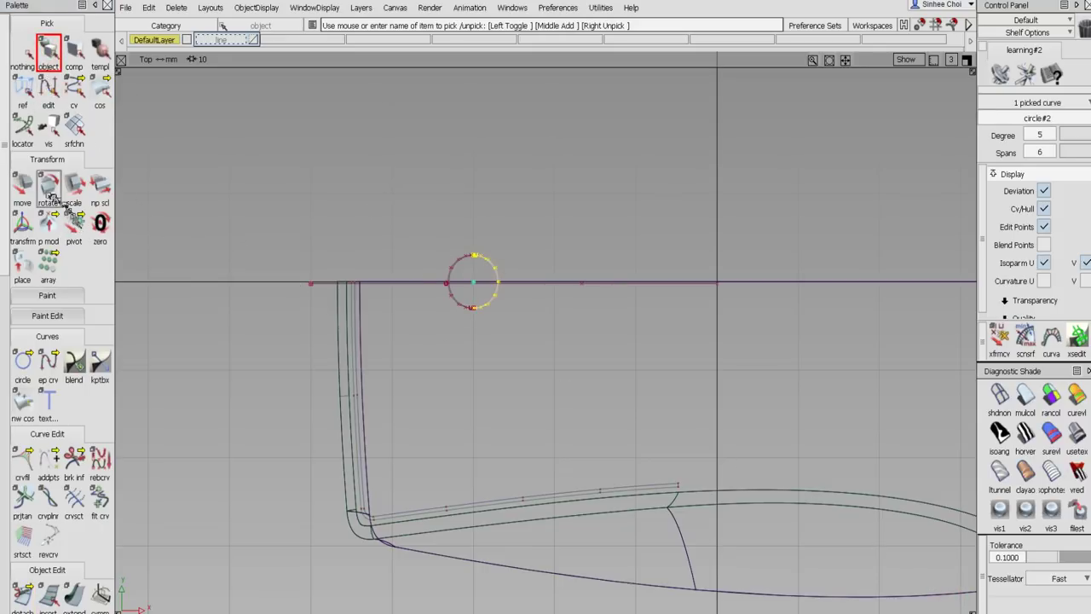
click(22, 183)
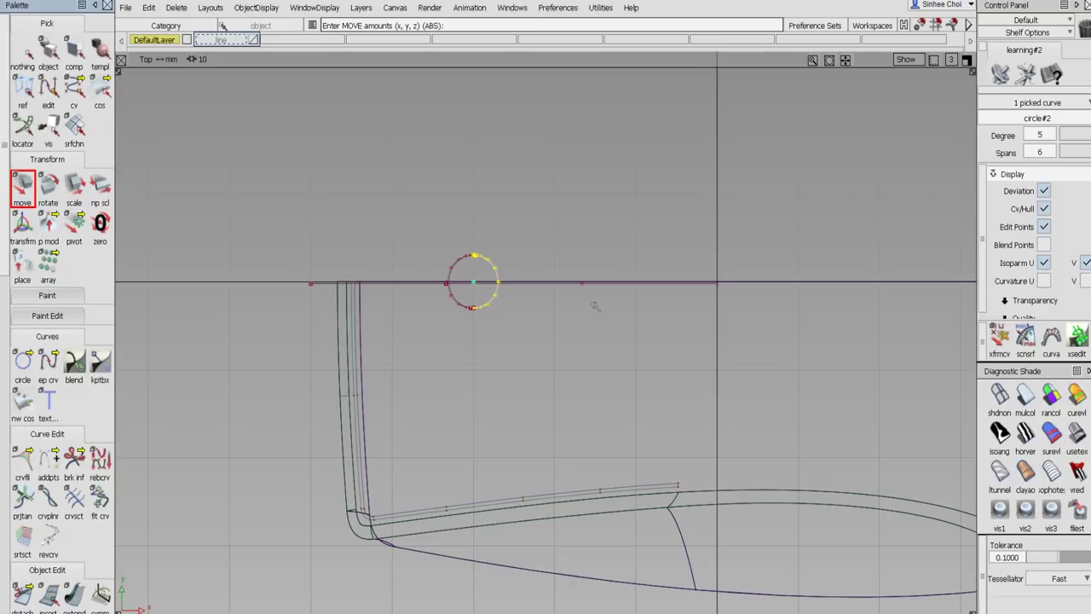
text(-20)
key(Return)
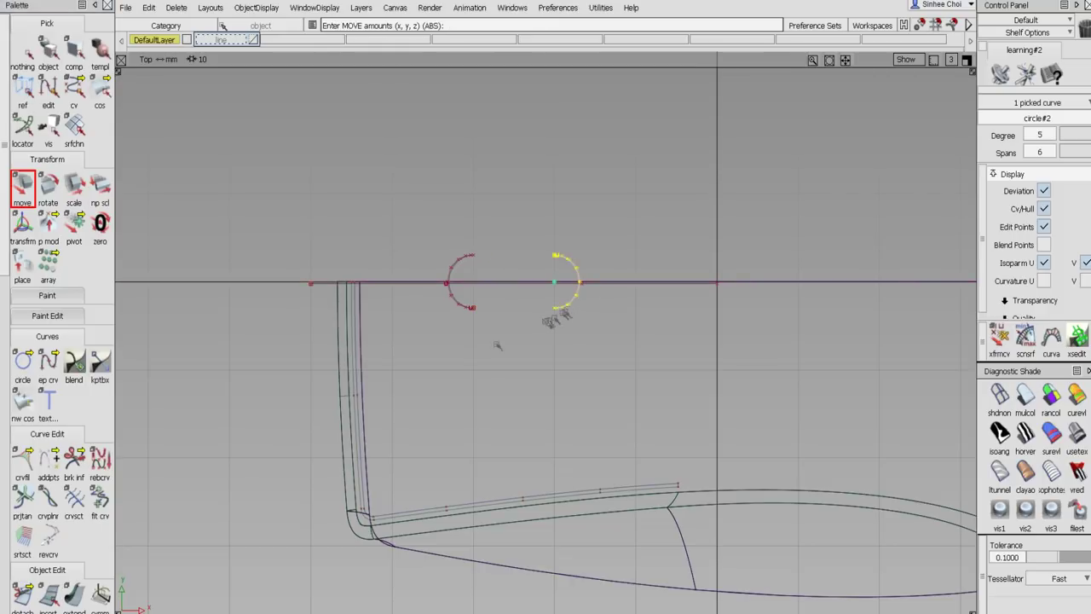
Draw two straight edit point lines joining the upper and lower ends of the half circles to close the slot outline.
click(51, 362)
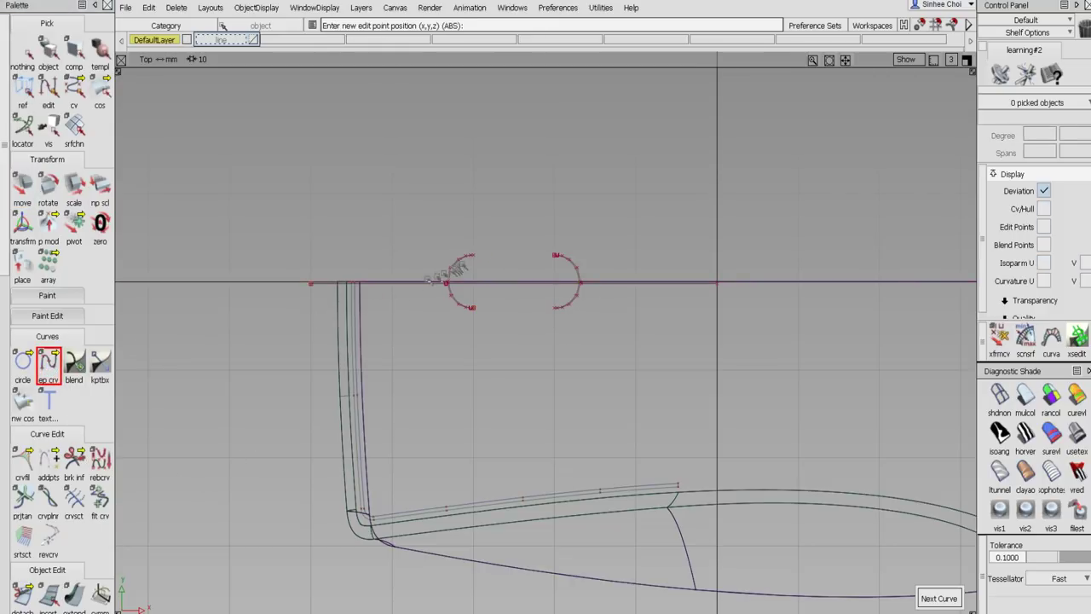
click(473, 255)
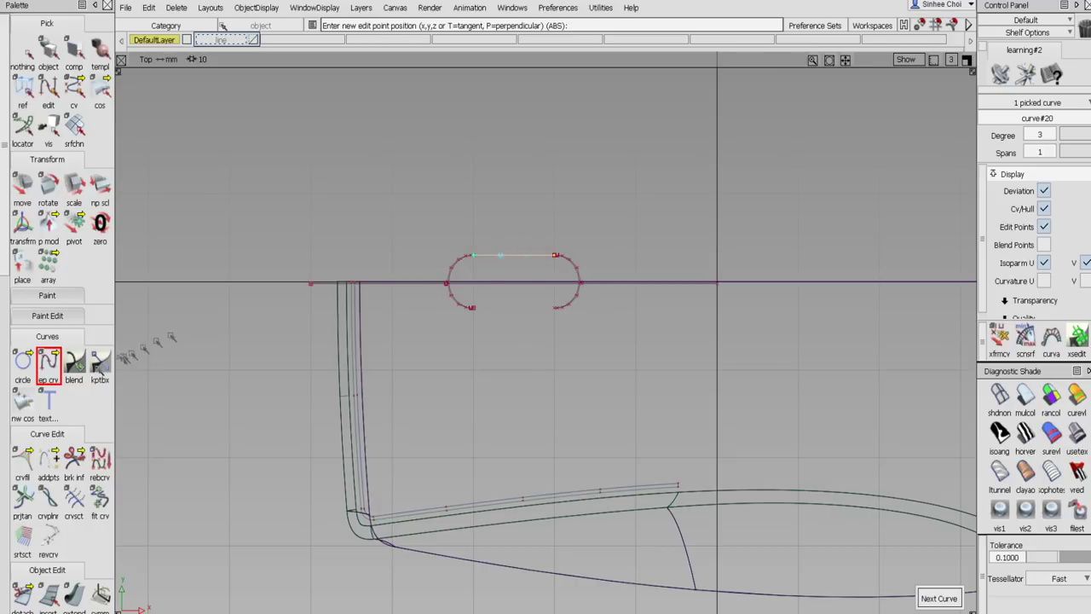
click(49, 362)
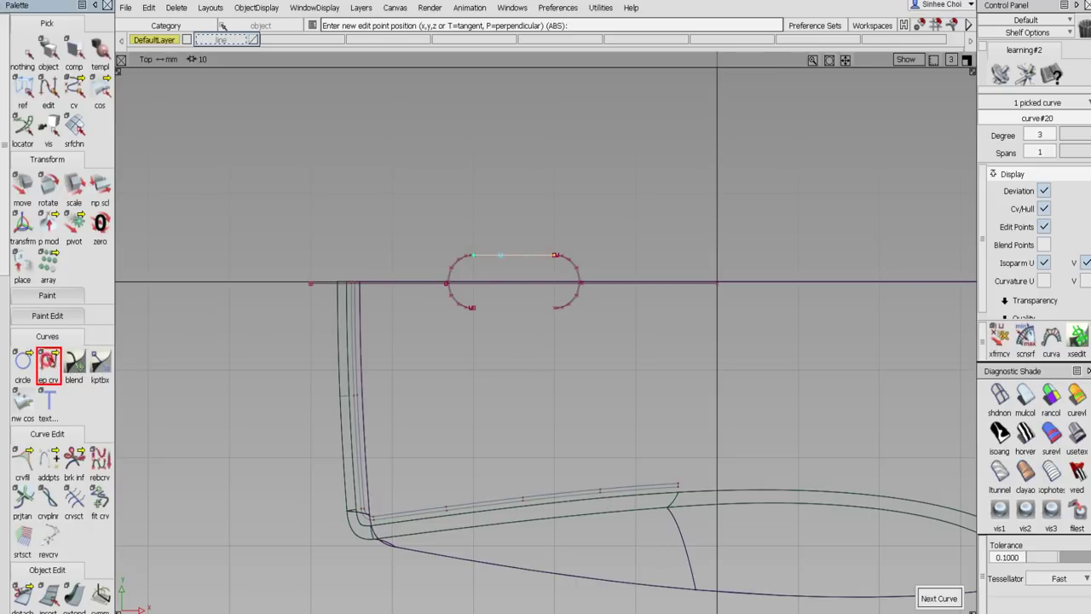
click(554, 307)
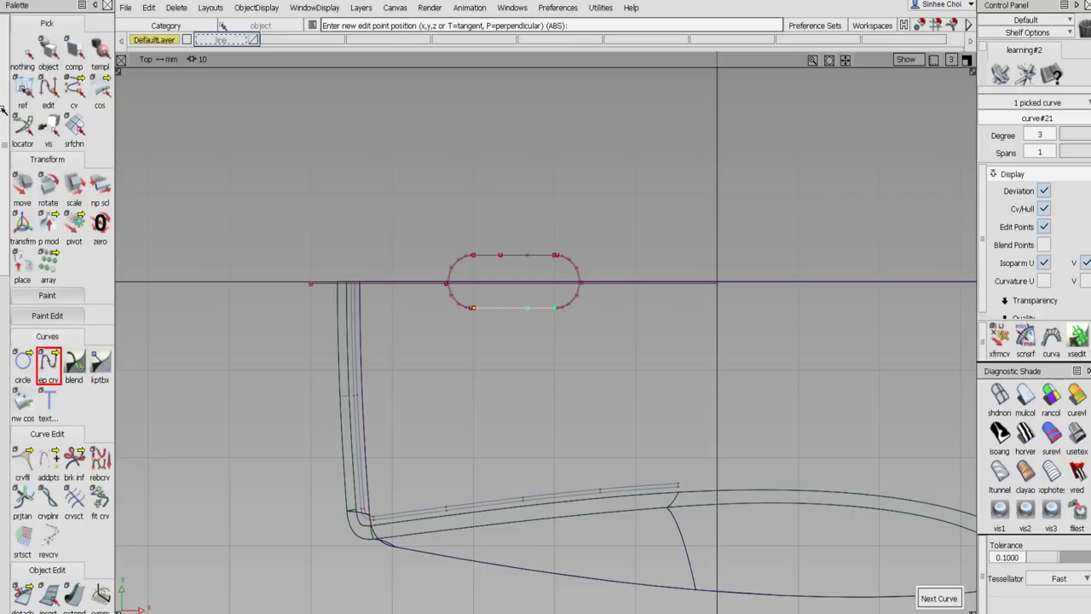
click(25, 52)
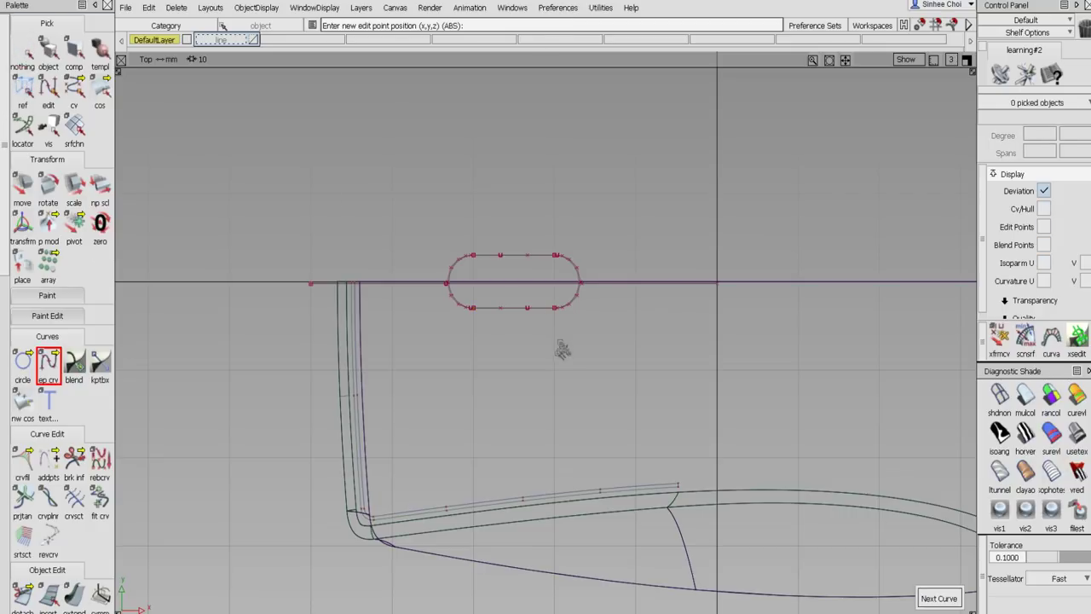
Group the four curves of the rounded slot outline and hide their CVs and hulls.
click(48, 51)
drag(461, 245, 577, 256)
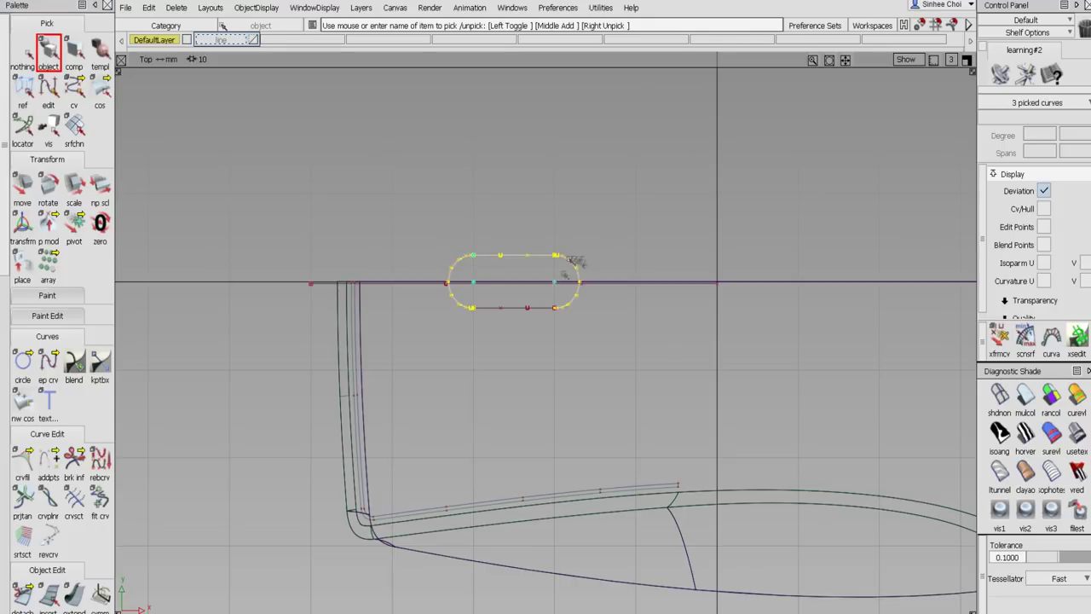
click(148, 7)
click(156, 232)
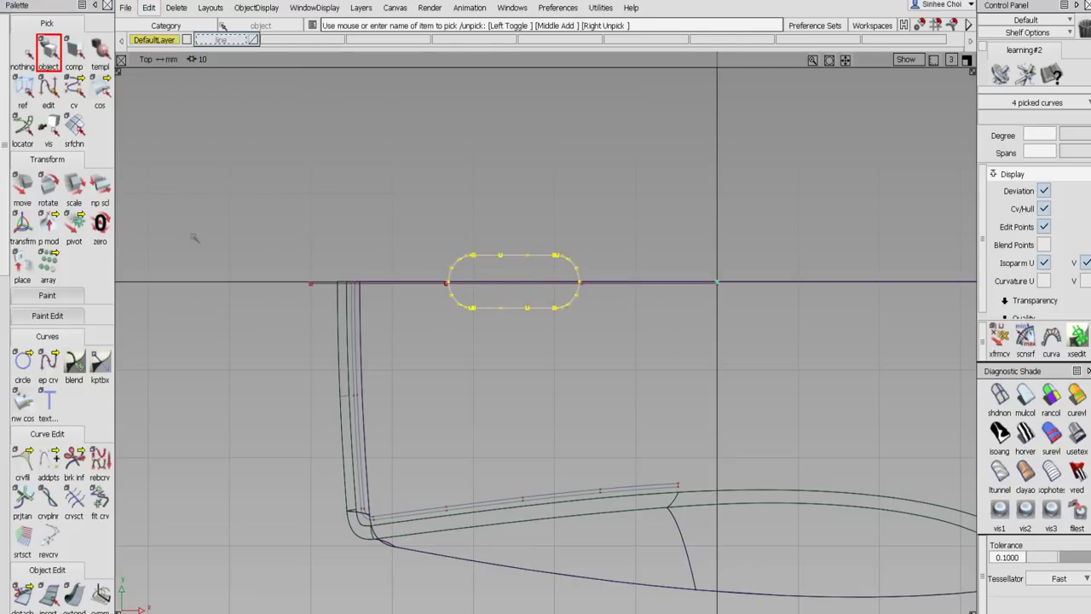
click(1044, 209)
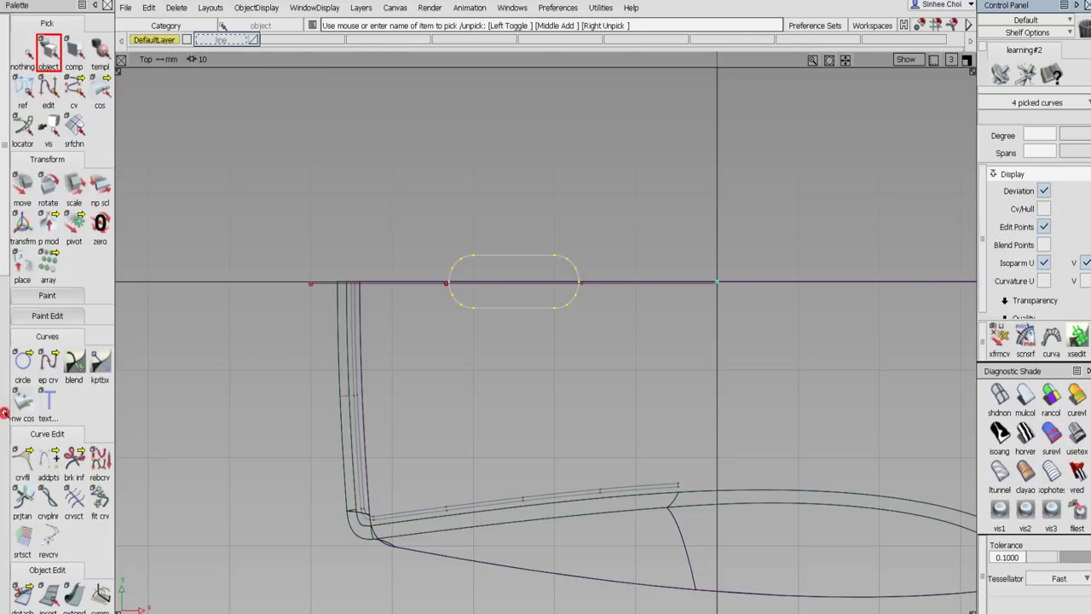
Offset the grouped slot outline inward with a distance of -1.
scroll(4, 413, down, 5)
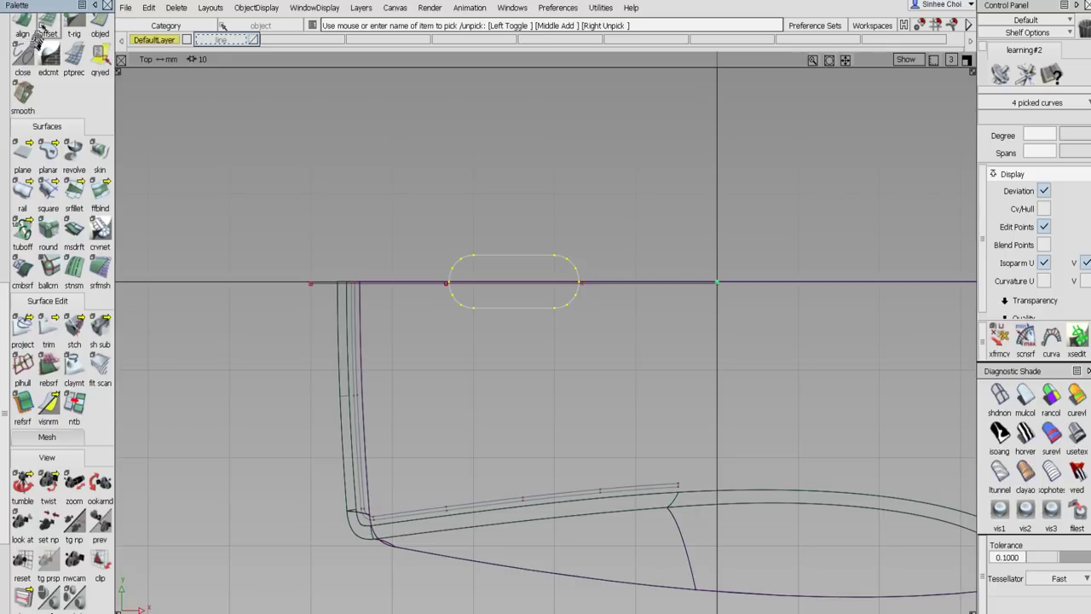
click(47, 31)
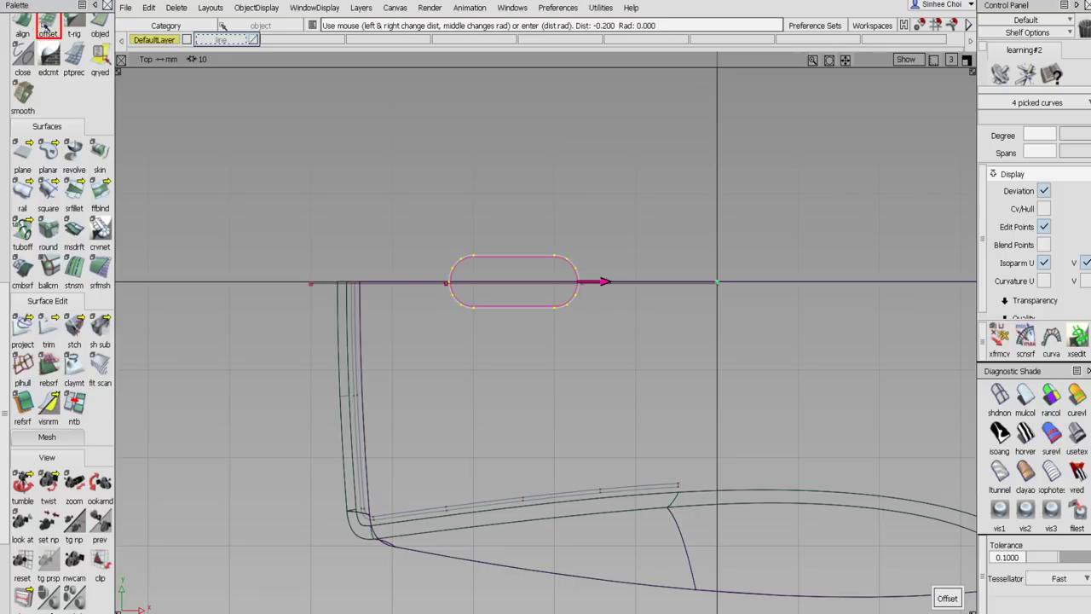
double_click(50, 32)
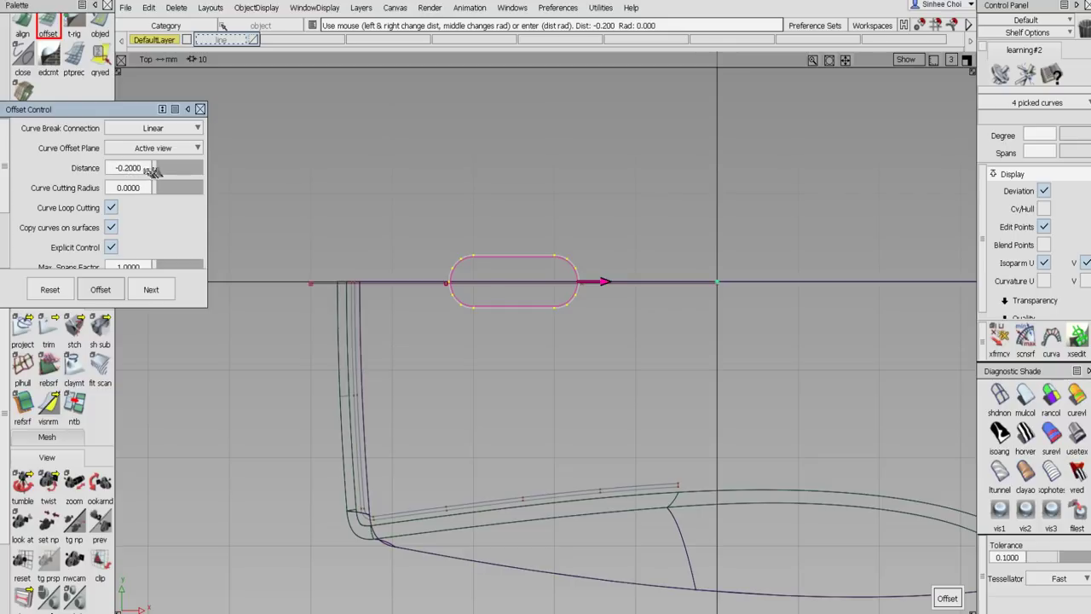
drag(164, 169, 156, 159)
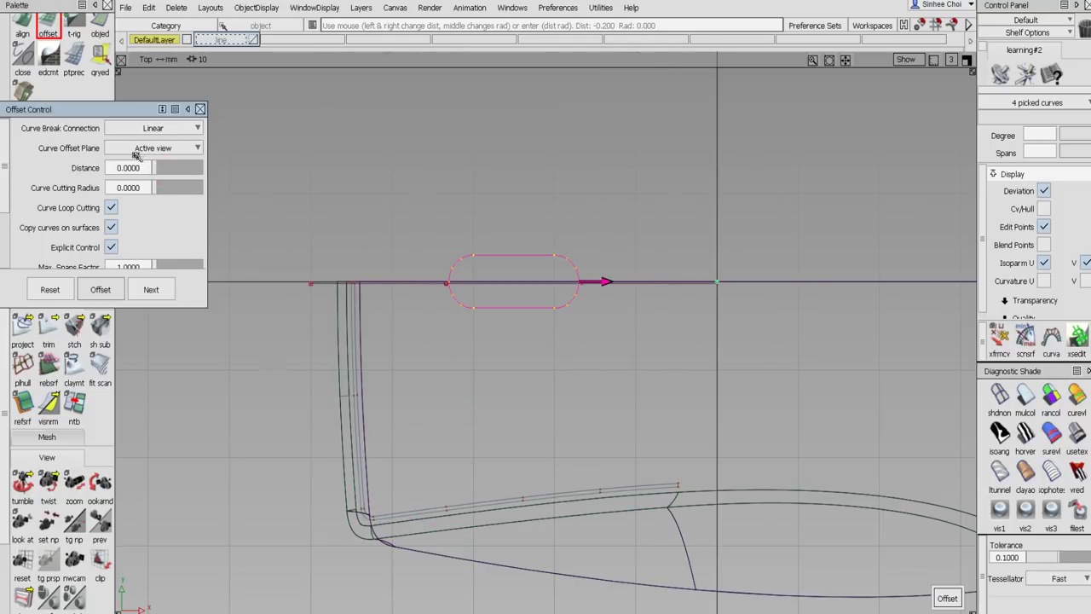
click(115, 167)
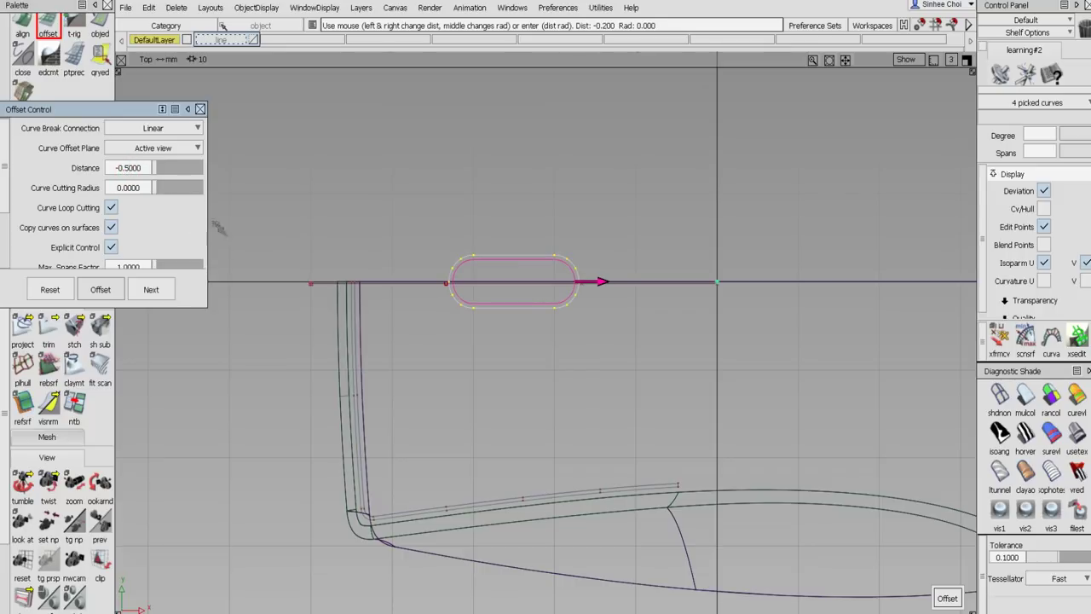
click(126, 168)
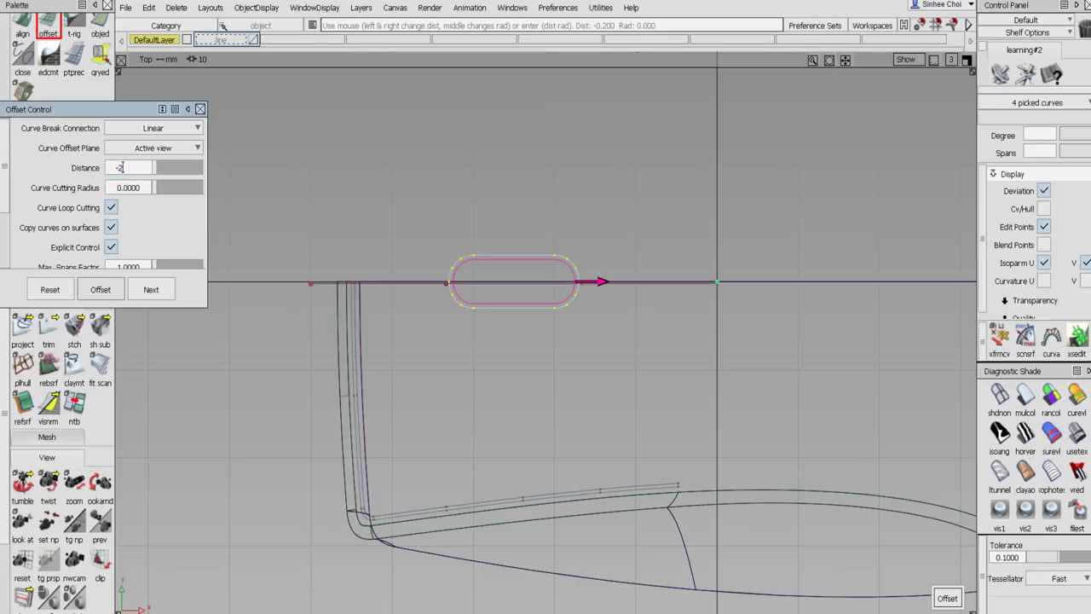
text(-2)
key(Return)
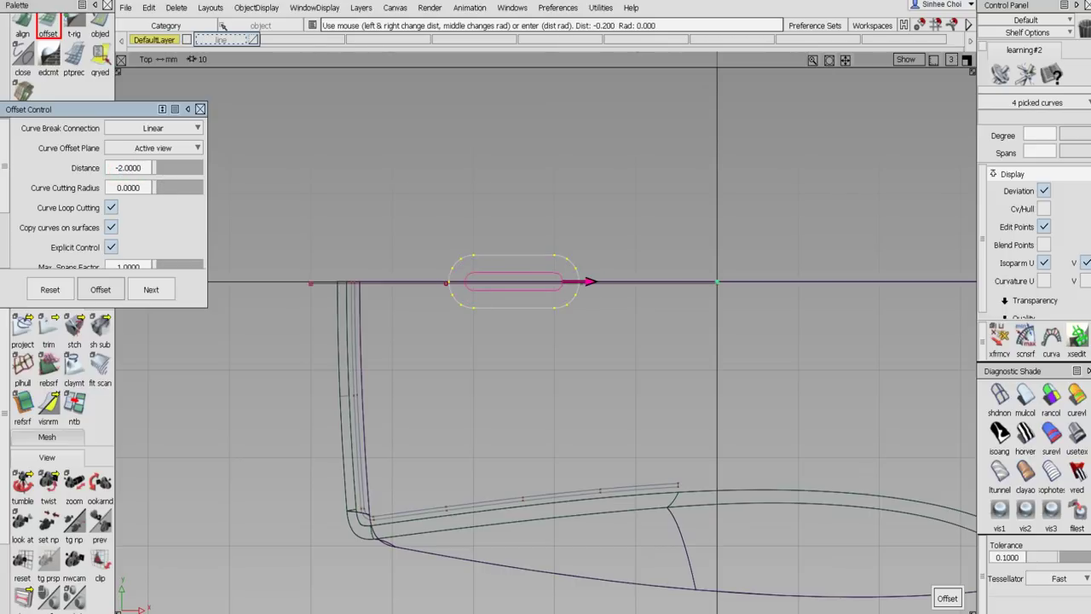
click(122, 169)
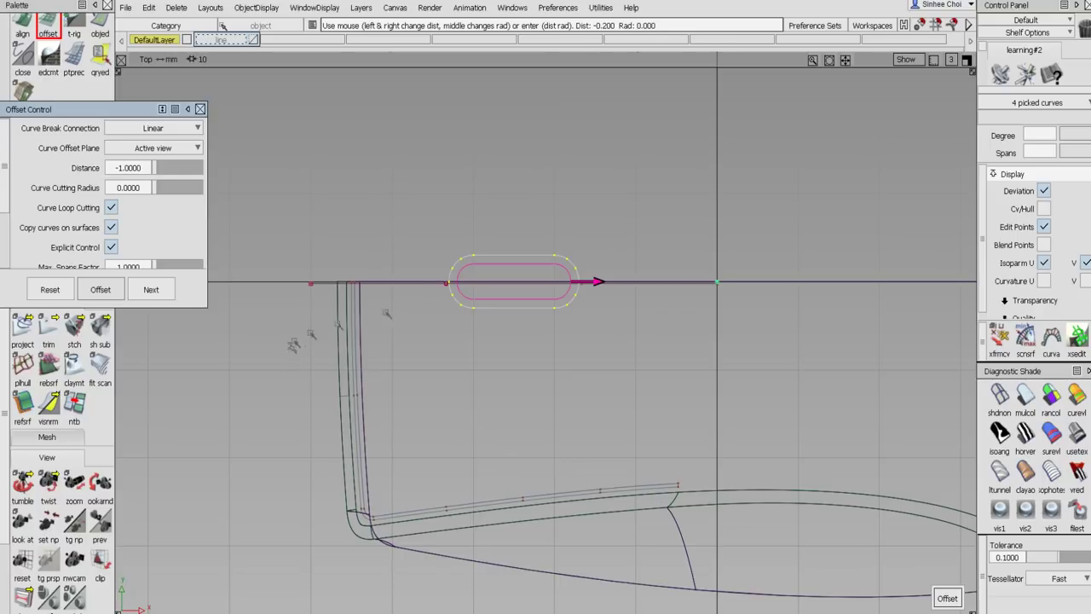
alt+shift+right_drag(499, 273, 786, 258)
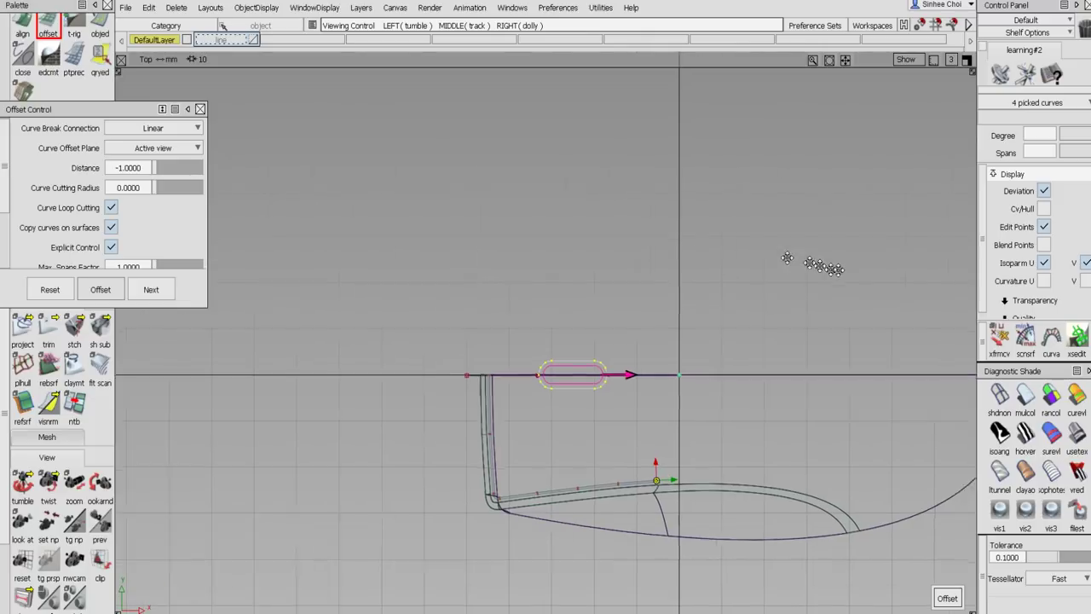
alt+shift+middle_drag(786, 258, 678, 226)
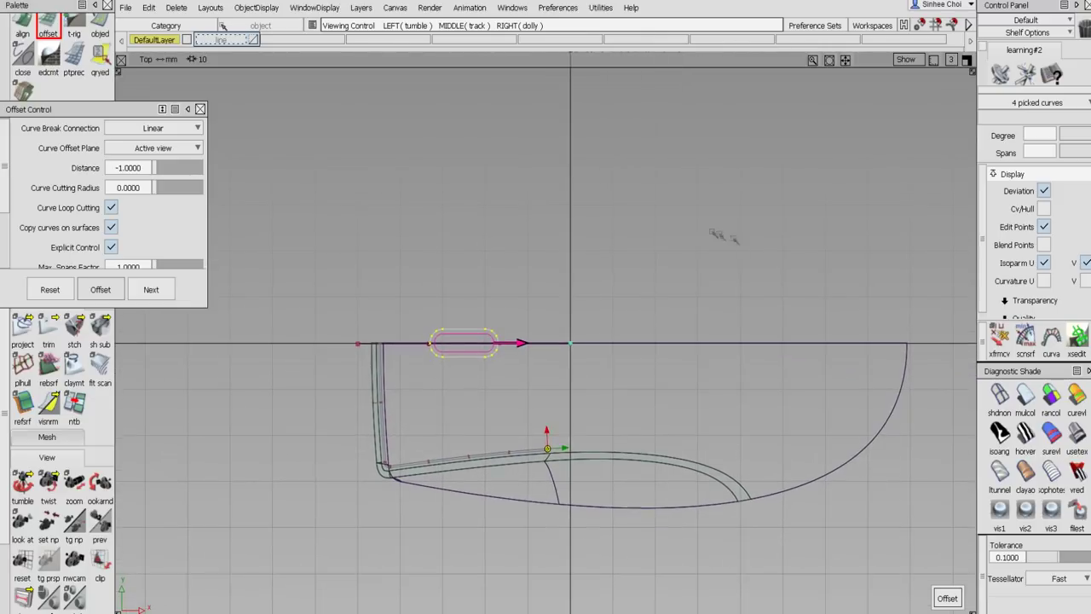
click(946, 597)
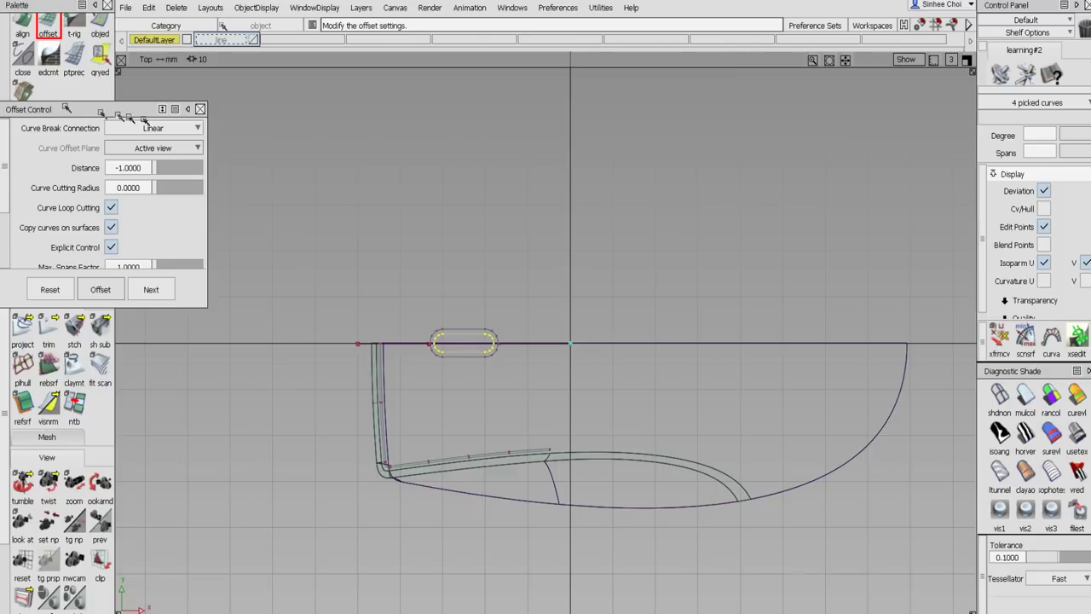
click(199, 109)
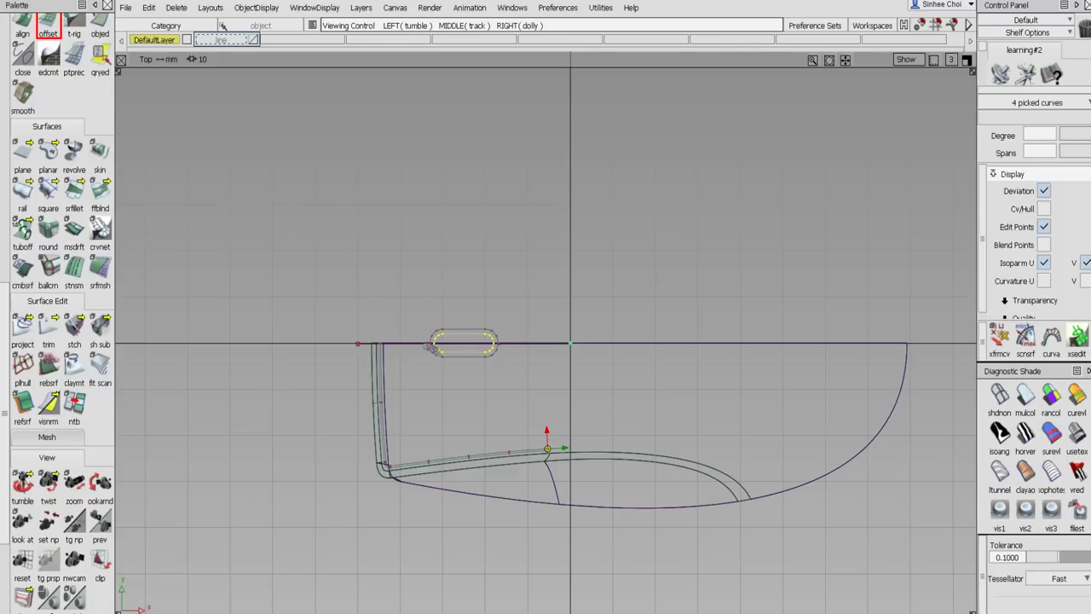
Delete the construction history of both slot outlines, the original and its inner offset, and clear the selection.
alt+shift+right_drag(500, 387, 588, 384)
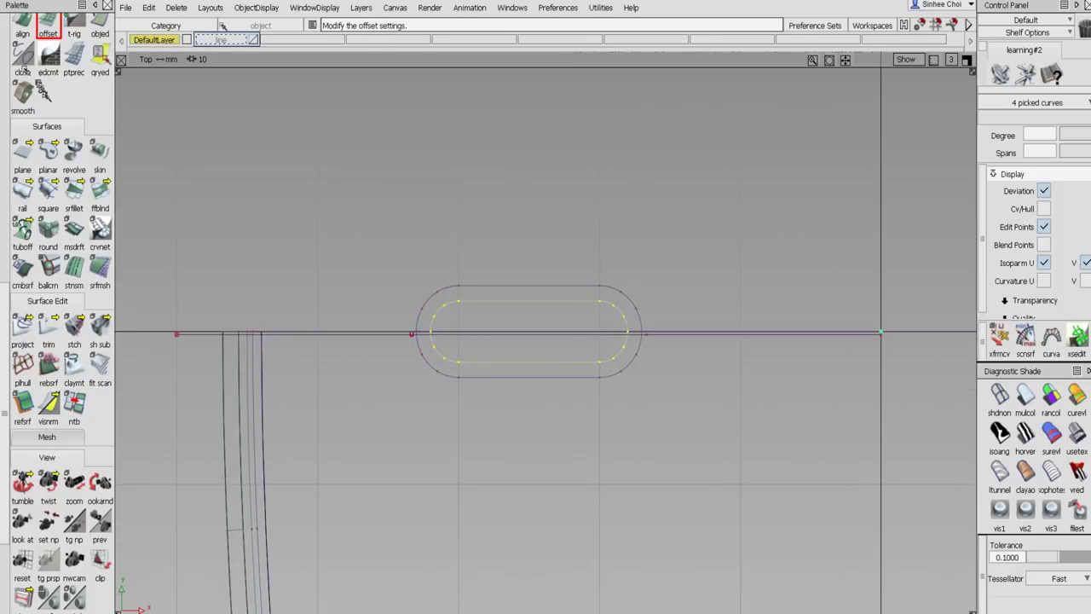
scroll(24, 69, up, 10)
click(23, 51)
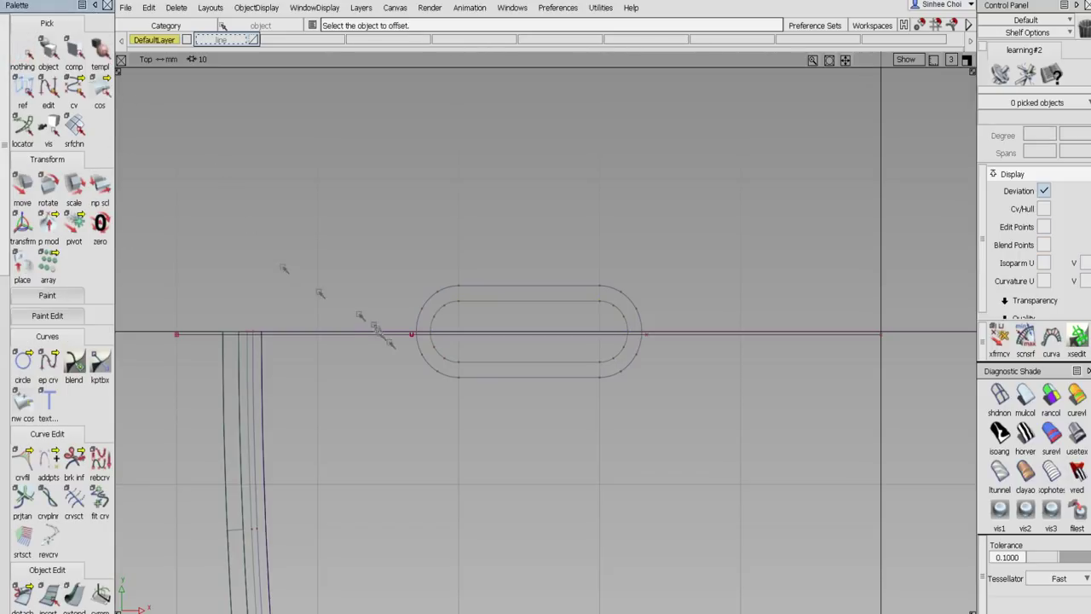
click(53, 60)
drag(450, 346, 456, 394)
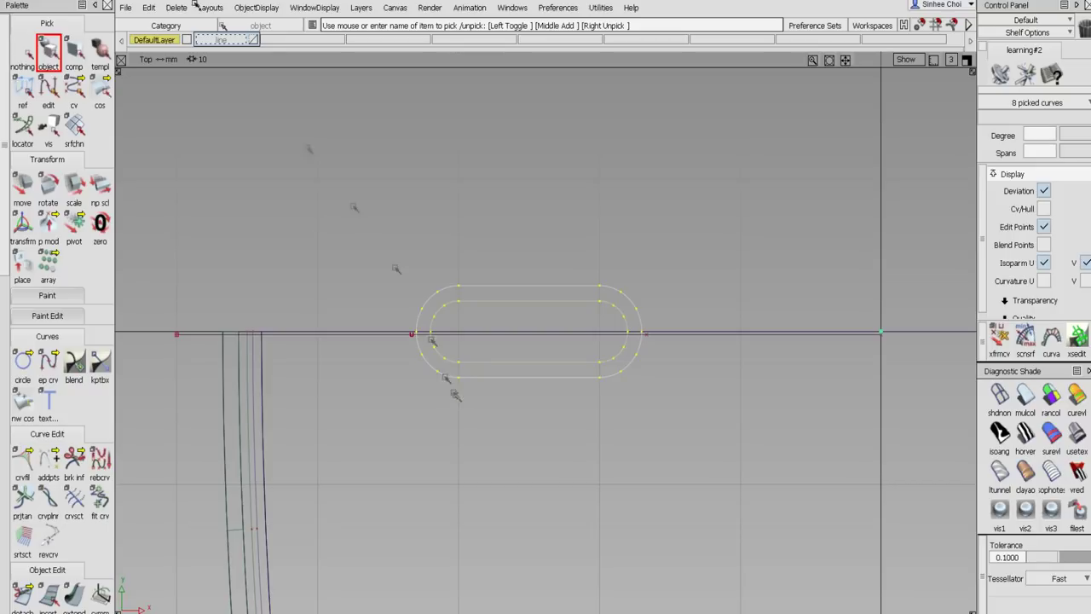
click(177, 6)
click(219, 45)
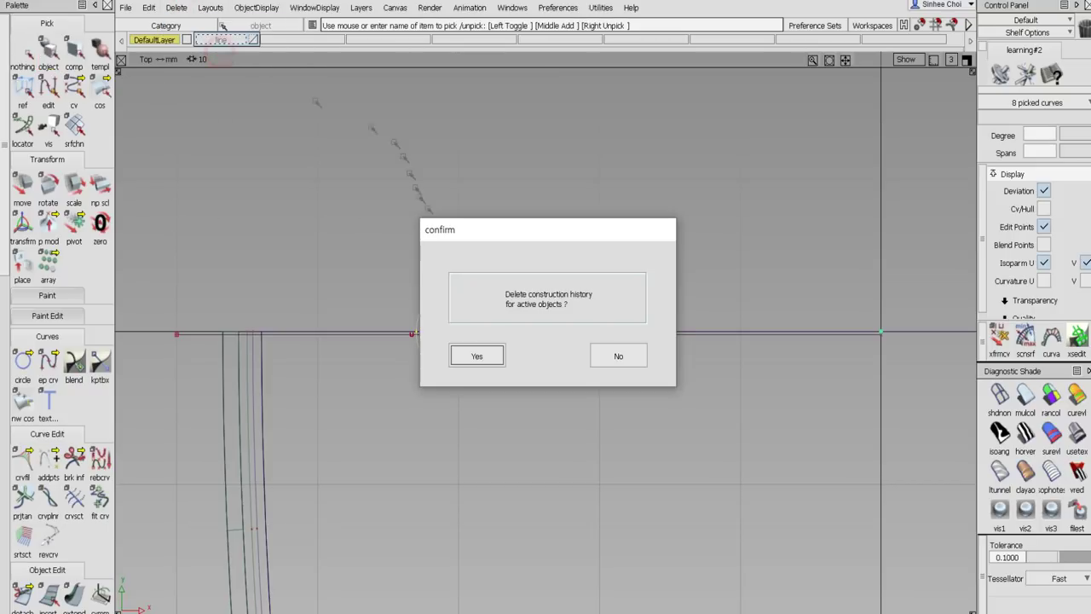
click(477, 356)
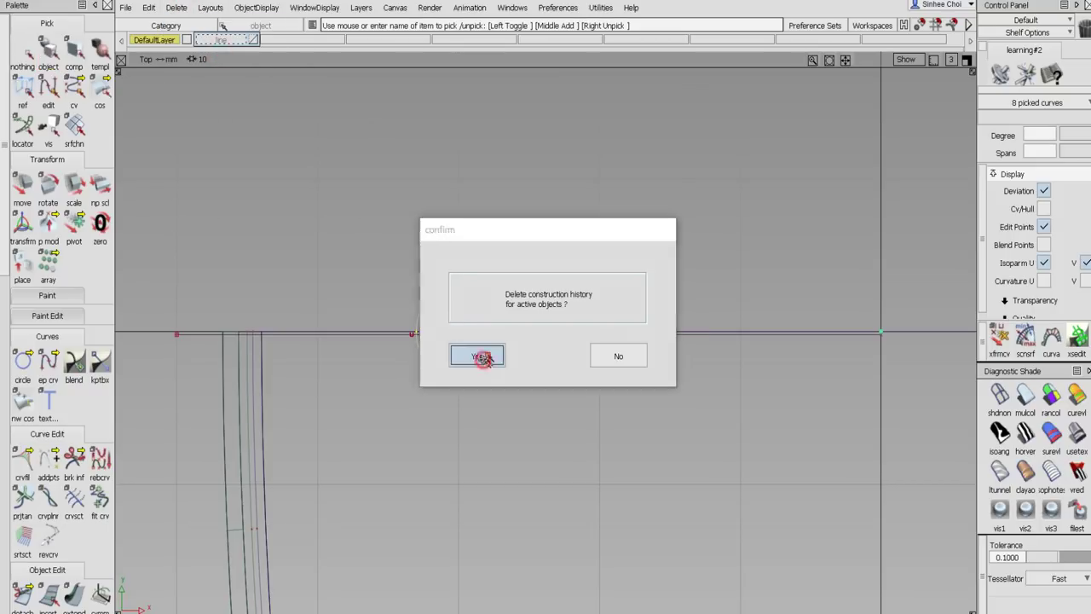
click(20, 61)
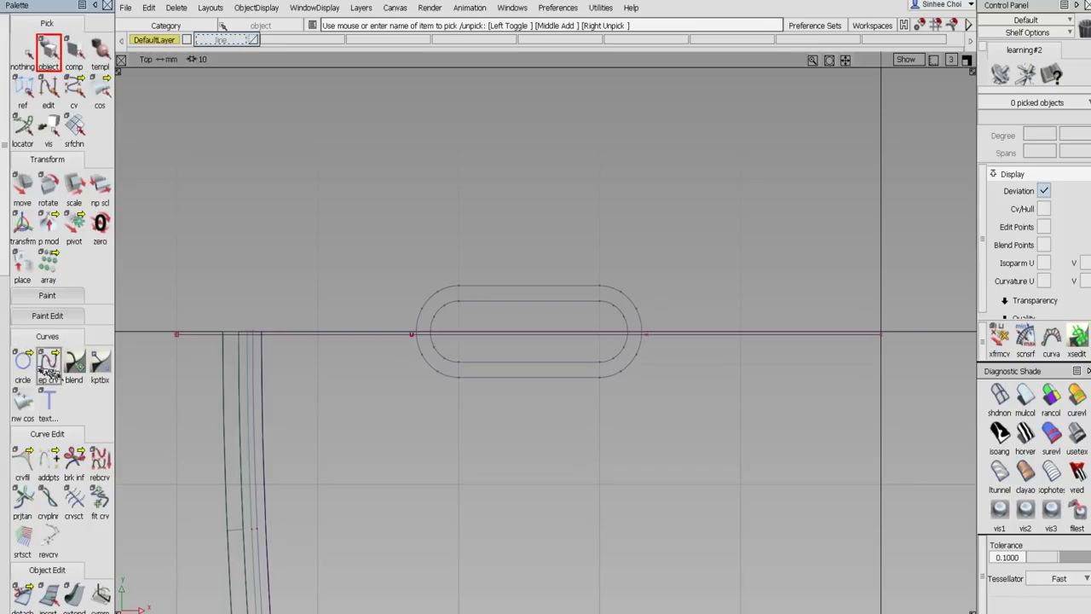
scroll(30, 367, down, 3)
double_click(47, 502)
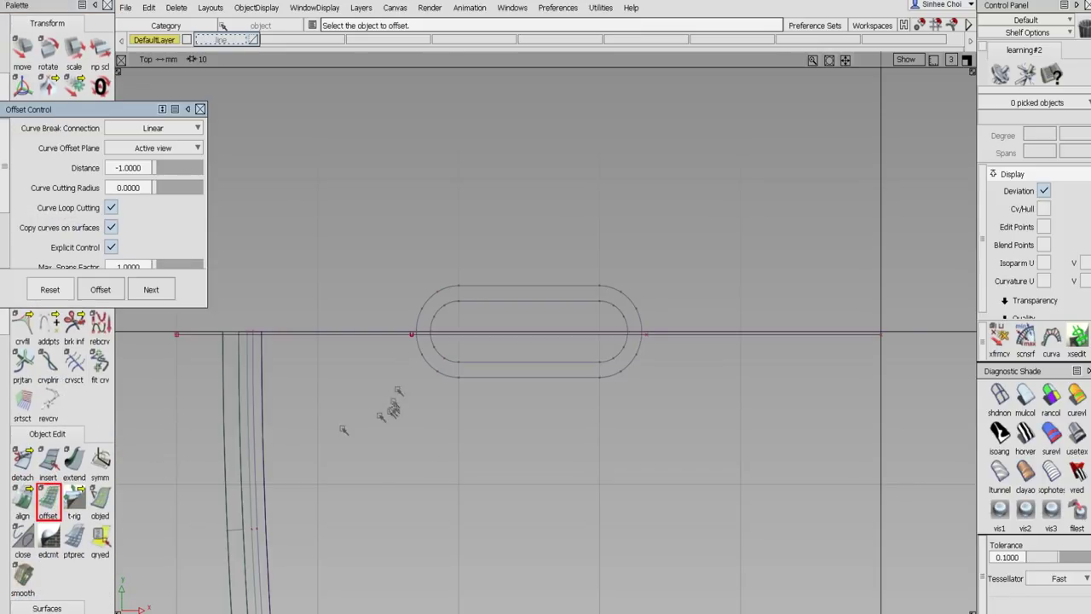
click(431, 369)
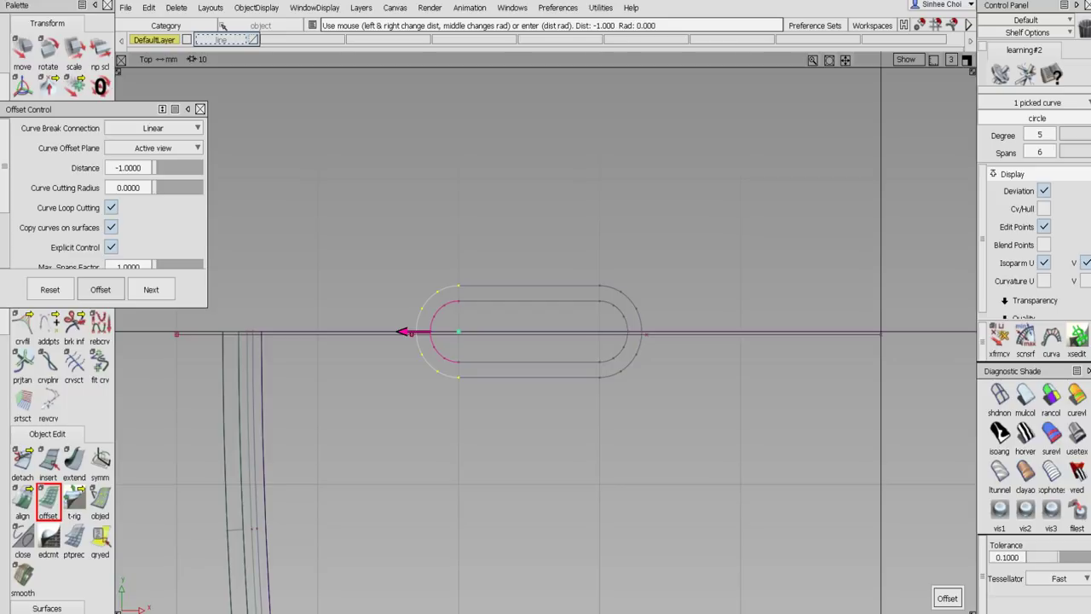
click(199, 110)
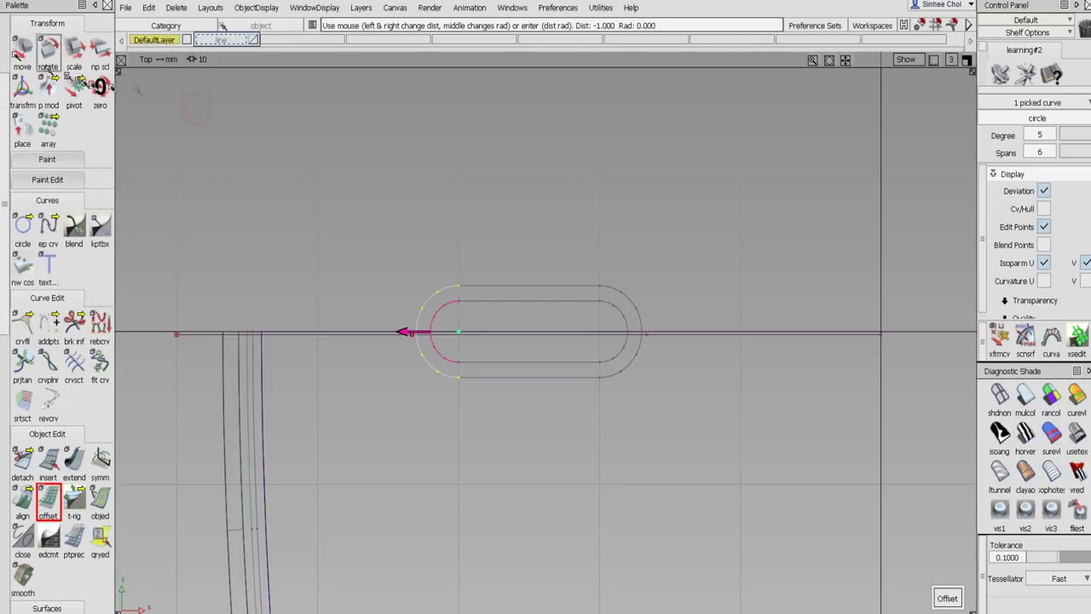
Offset the whole original slot outline outward with a distance of 0.4.
scroll(51, 128, up, 3)
click(49, 53)
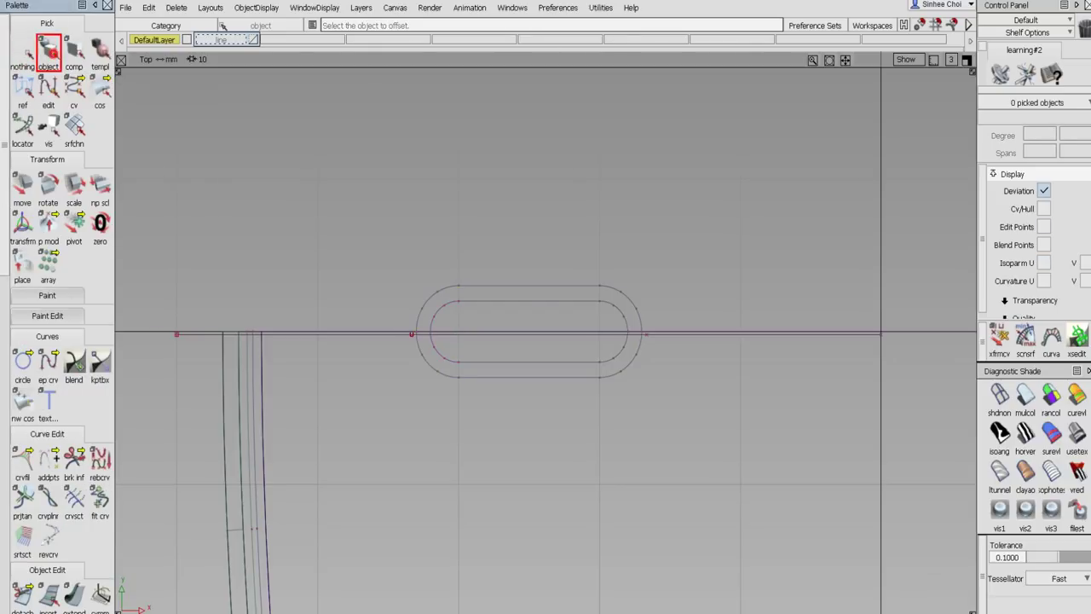
click(454, 377)
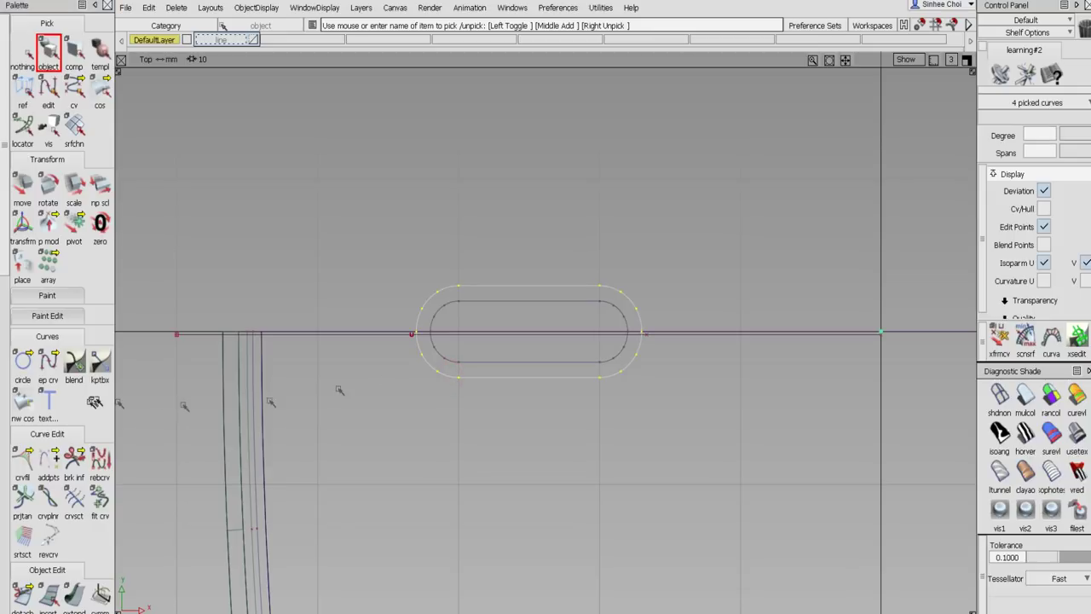
scroll(10, 430, down, 7)
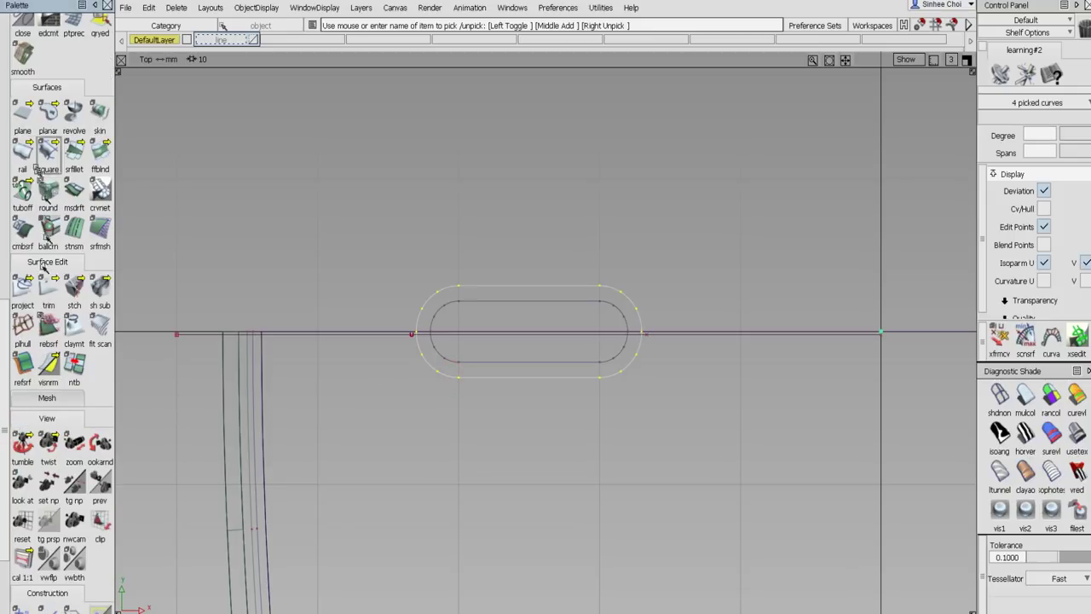
scroll(61, 142, up, 1)
scroll(61, 142, up, 1)
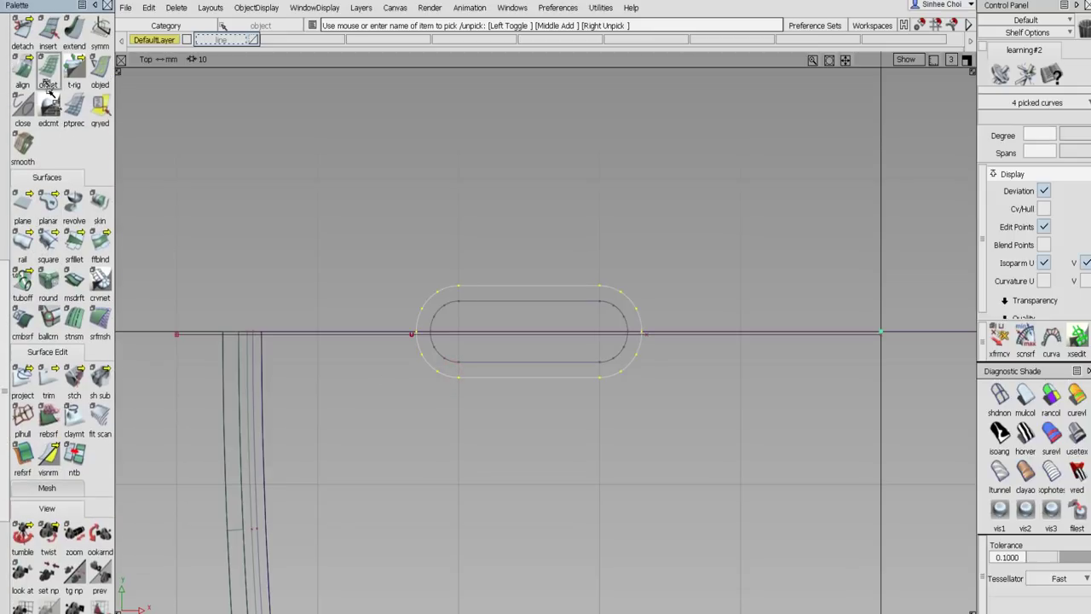
click(48, 68)
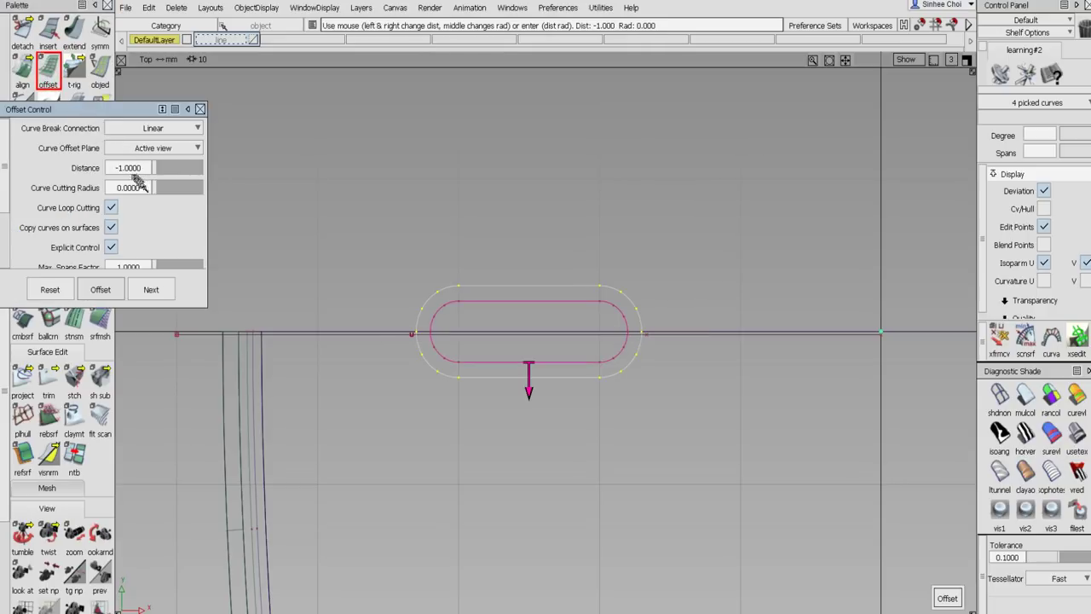
mouse_move(153, 168)
mouse_down()
mouse_move(165, 169)
mouse_move(156, 168)
mouse_up()
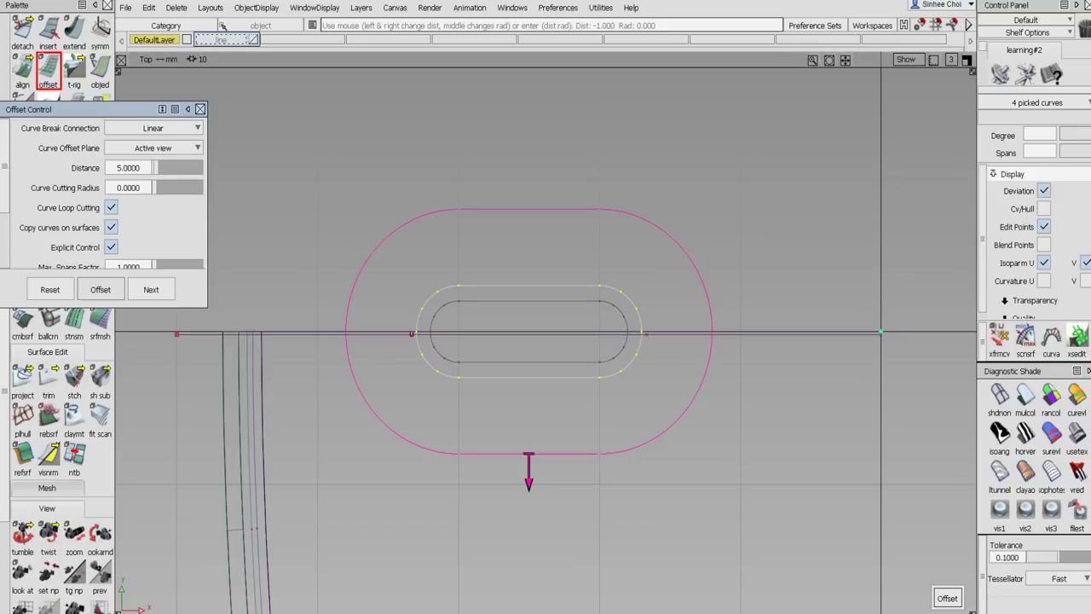
click(138, 168)
key(Return)
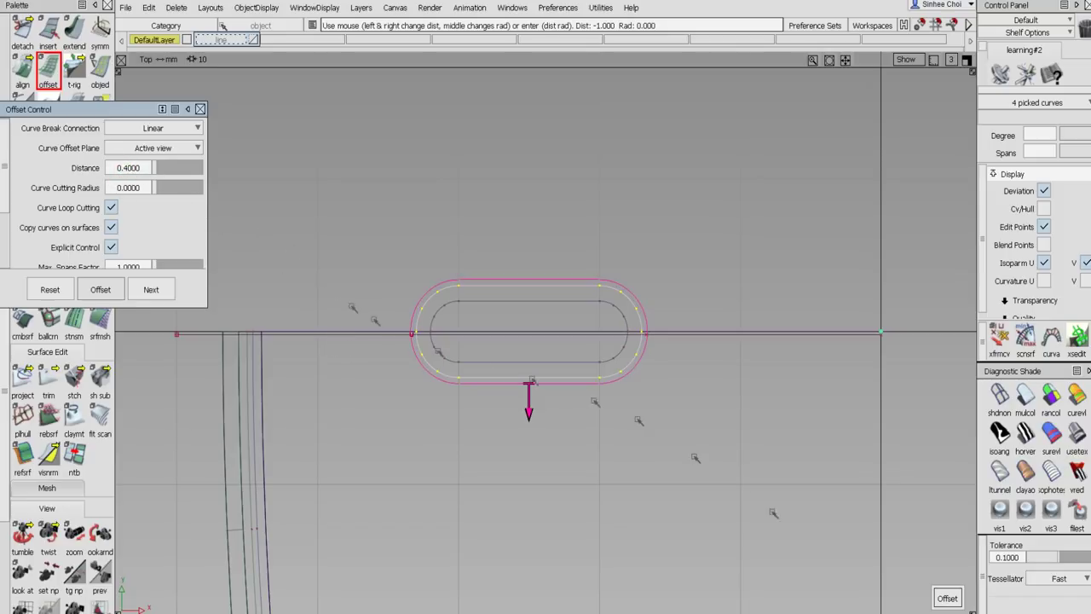
click(947, 597)
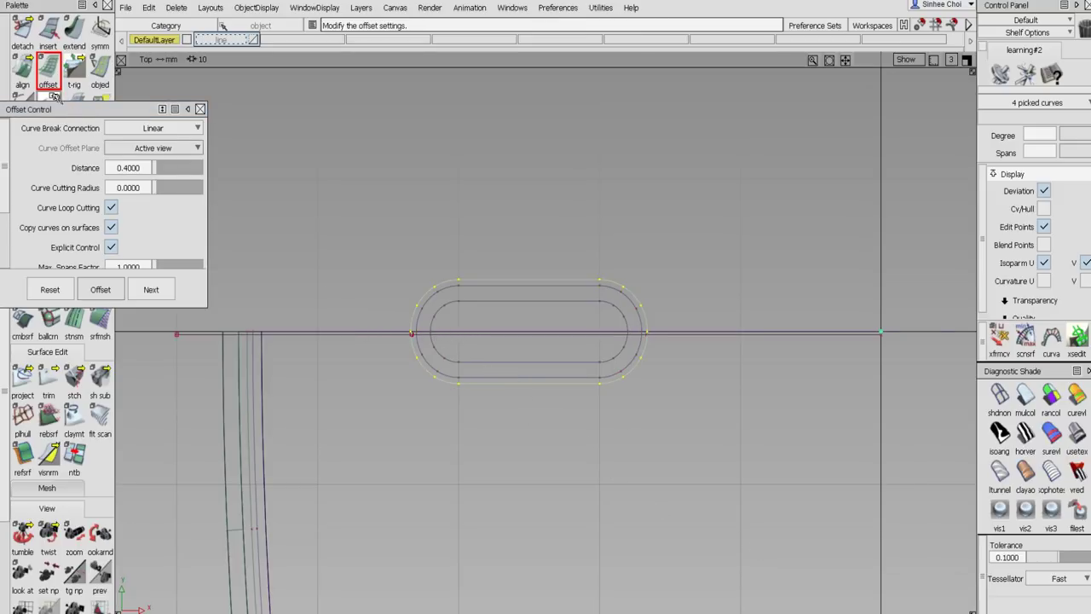
click(200, 109)
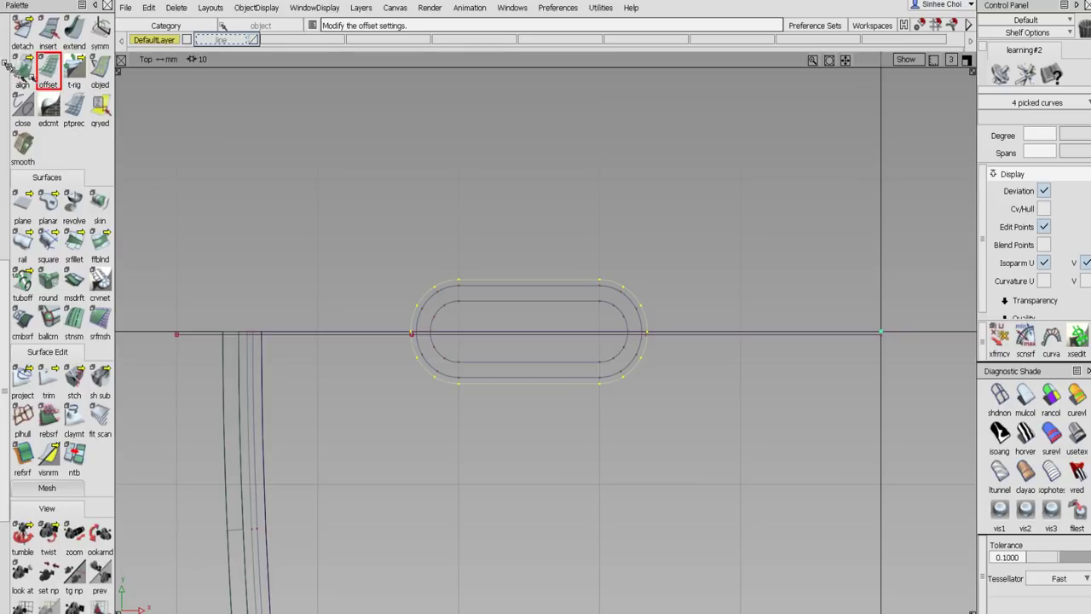
Assign the original slot outline and its inner offset to the "line" layer, leaving out the outer offset.
scroll(26, 63, up, 5)
click(26, 55)
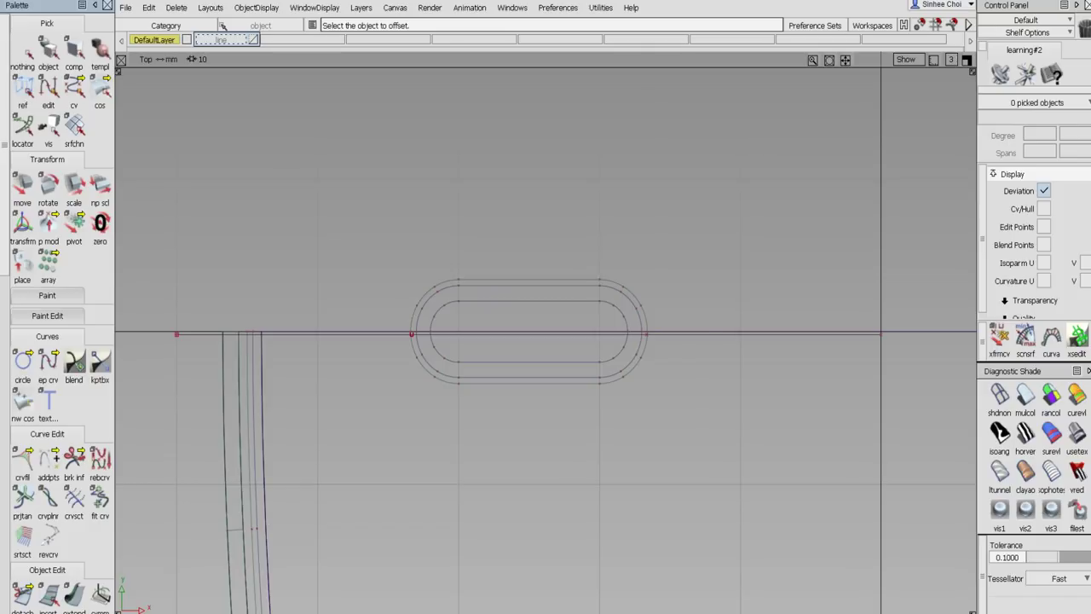
click(423, 359)
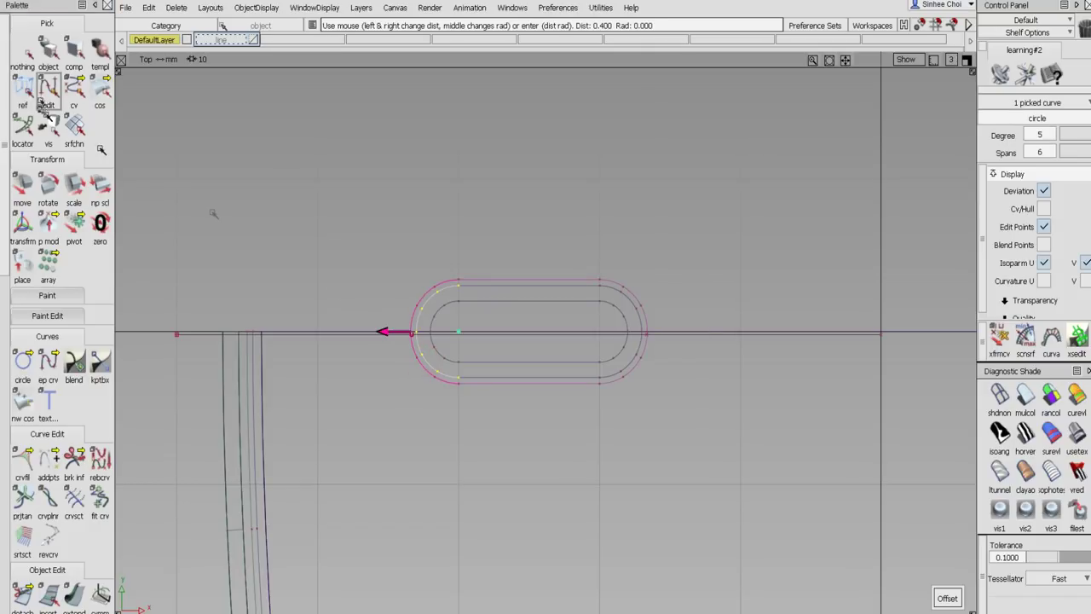
click(48, 51)
click(436, 349)
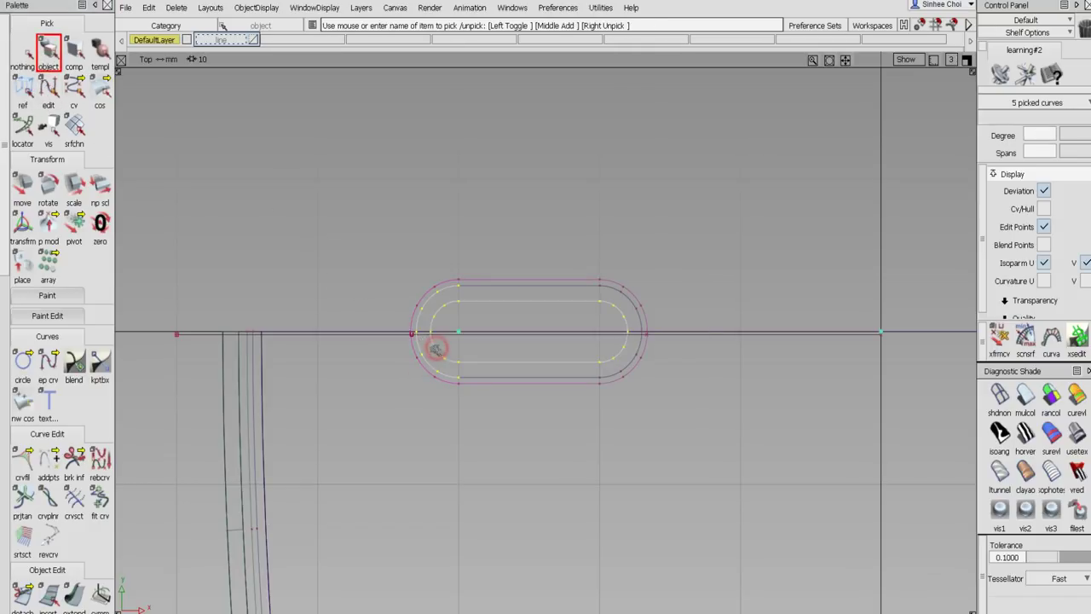
click(439, 371)
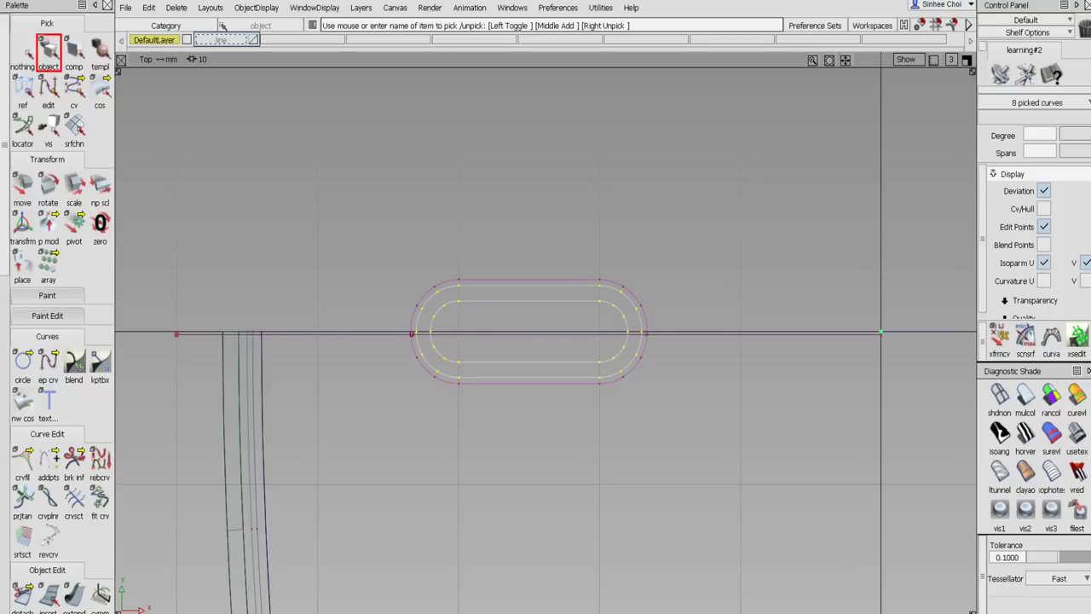
right_click(219, 40)
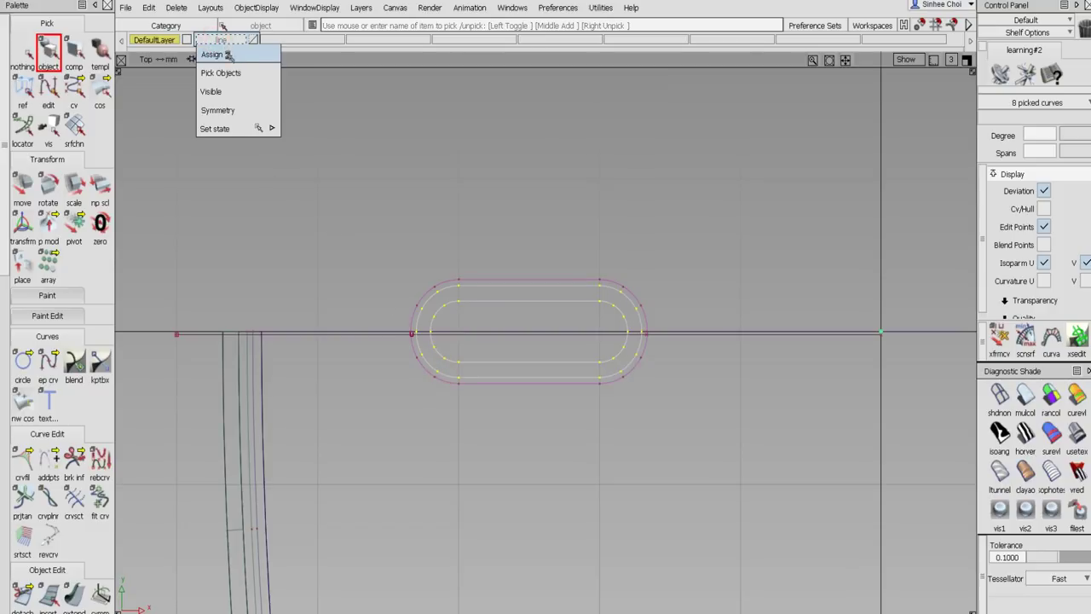
click(213, 55)
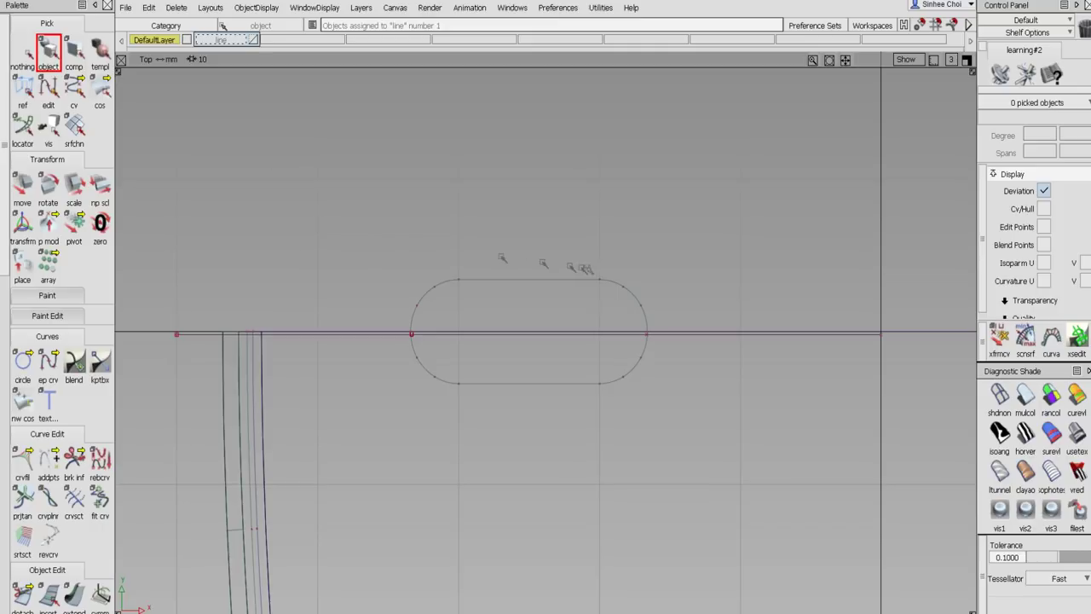
Trim the long horizontal line and the inner vertical offset curve against each other at their corner with Curve Section, accepting history removal.
alt+shift+right_drag(587, 268, 572, 292)
alt+shift+middle_drag(572, 292, 570, 195)
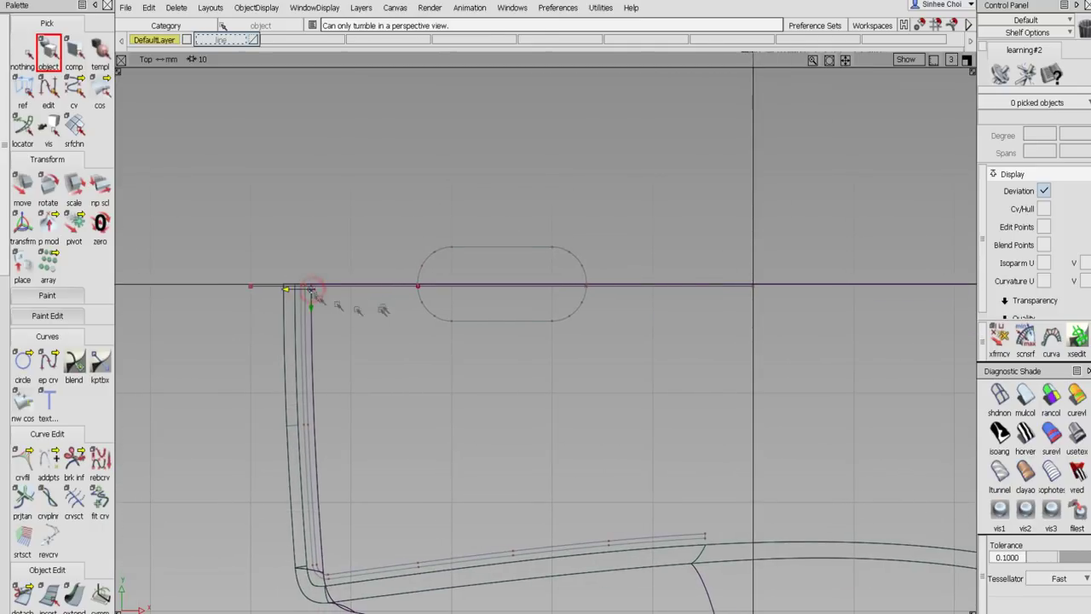
alt+shift+right_drag(312, 293, 339, 176)
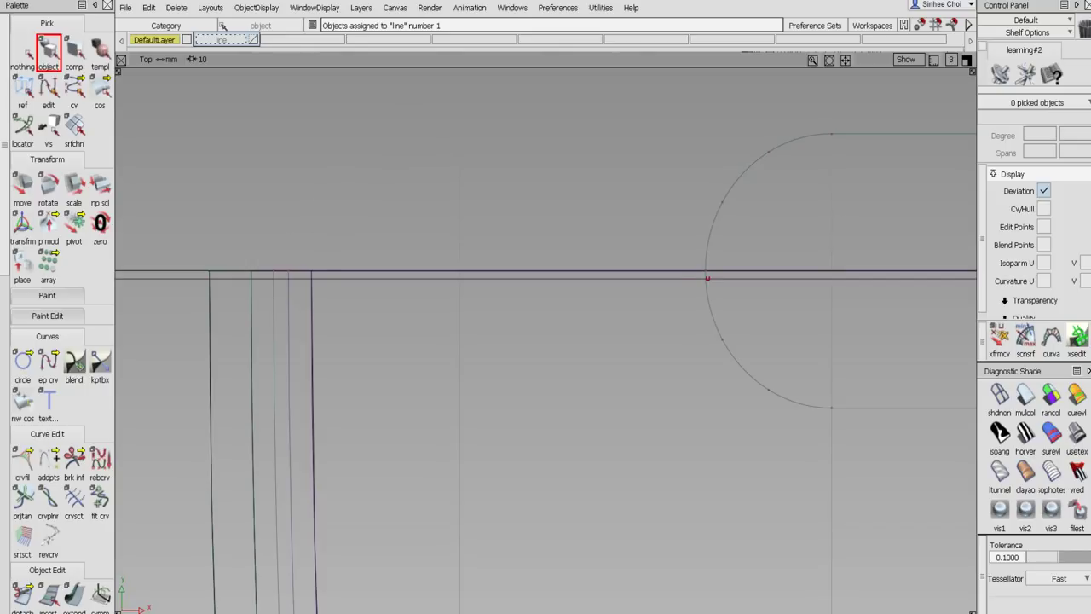
alt+shift+right_drag(317, 290, 309, 294)
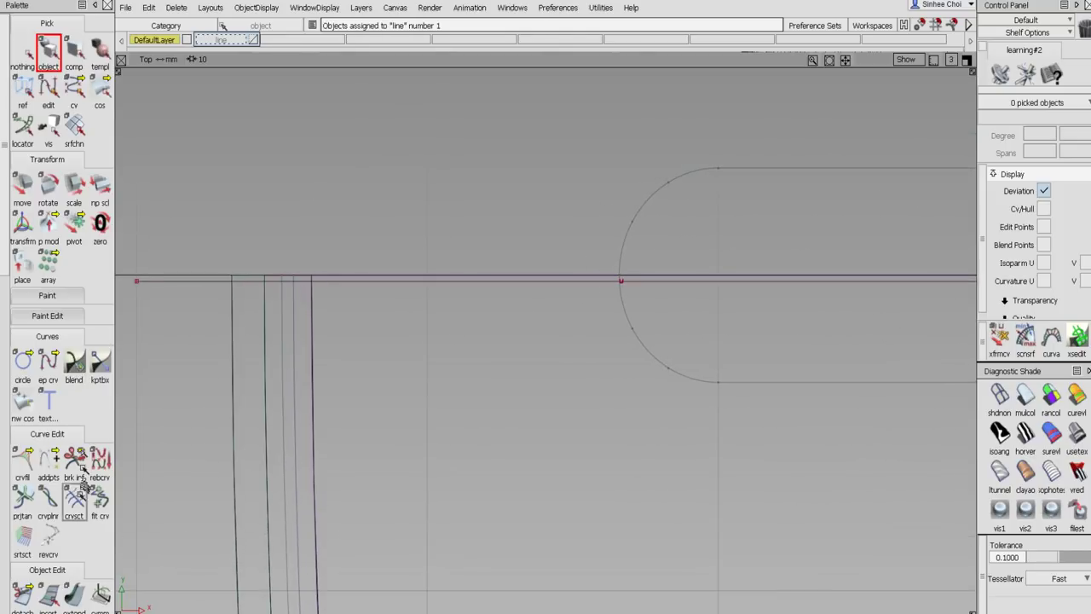
click(75, 501)
click(302, 283)
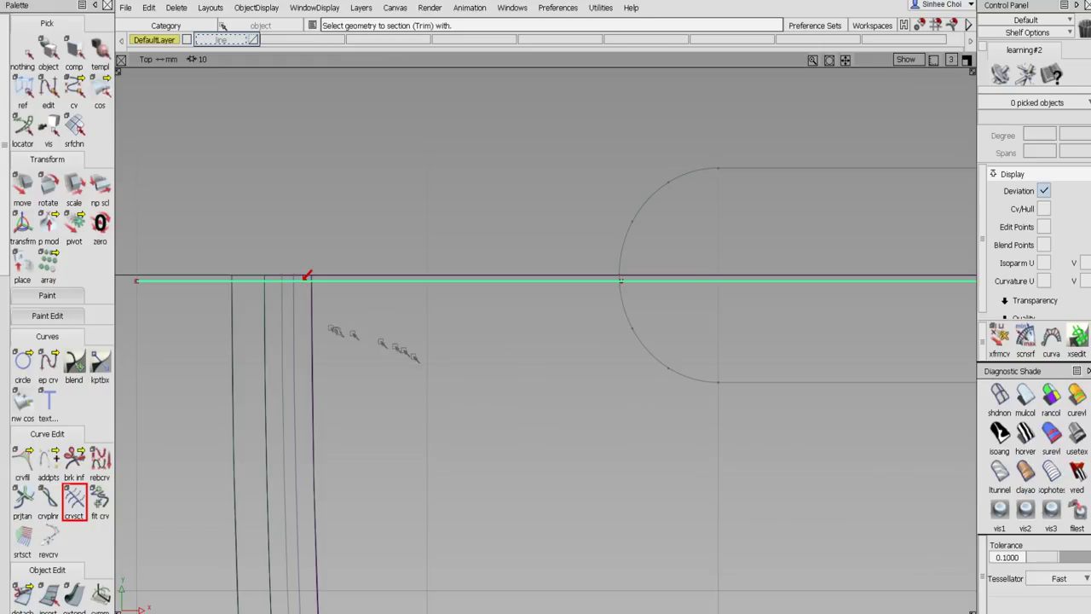
click(294, 312)
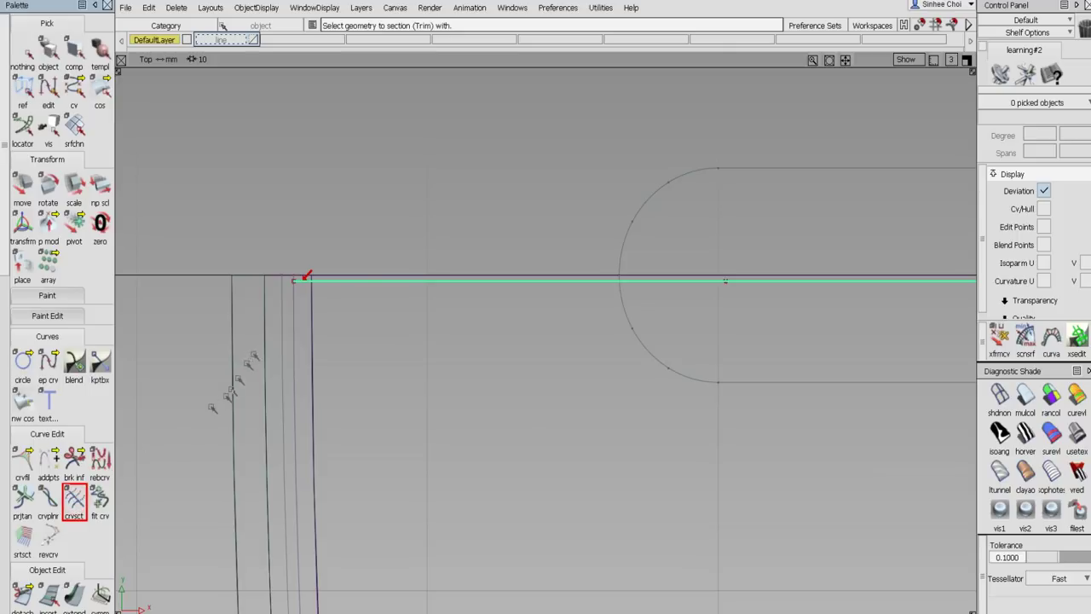
click(292, 333)
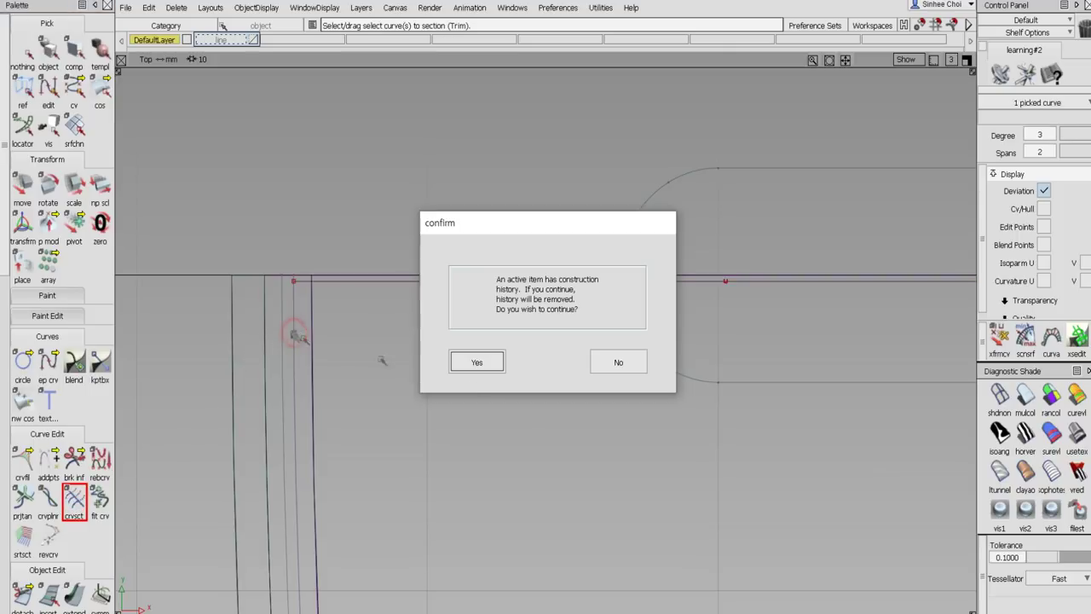
click(481, 359)
click(952, 597)
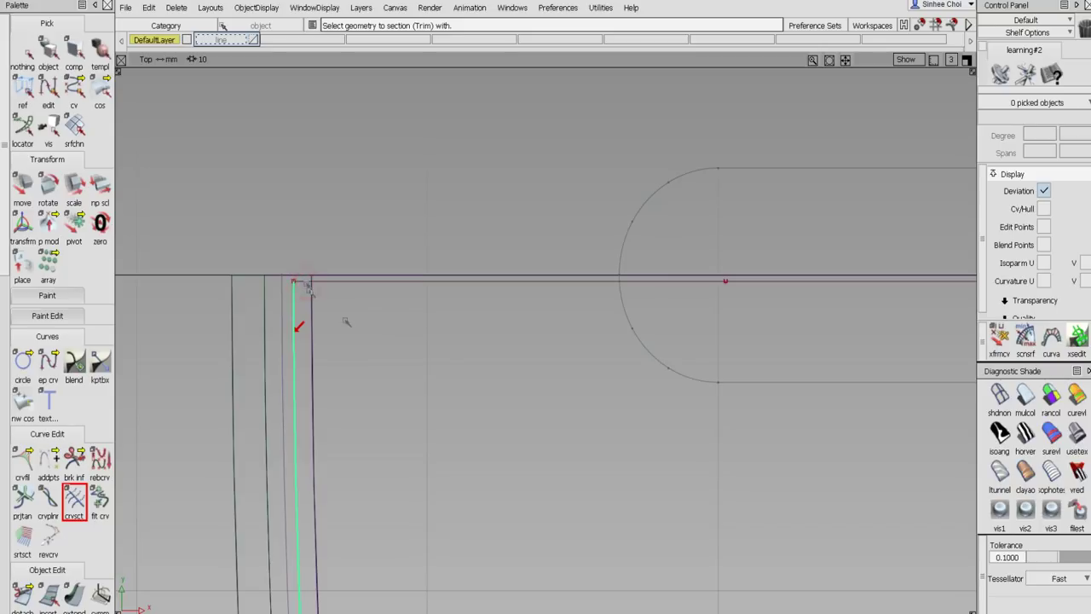
Detach the horizontal line into two curves at a point inside the slot outline.
alt+shift+right_drag(450, 337, 461, 301)
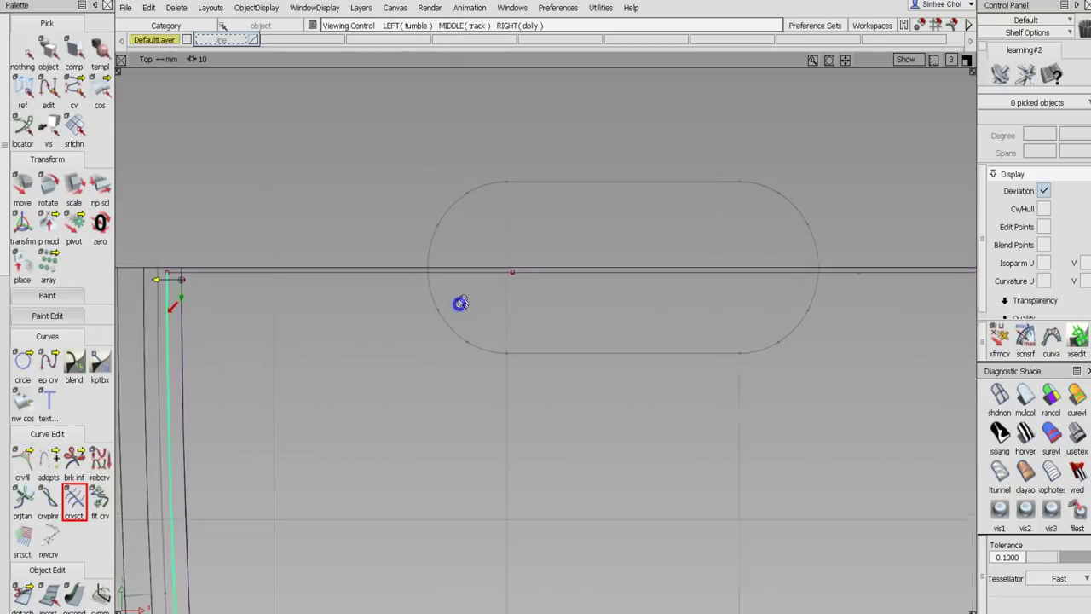
click(74, 503)
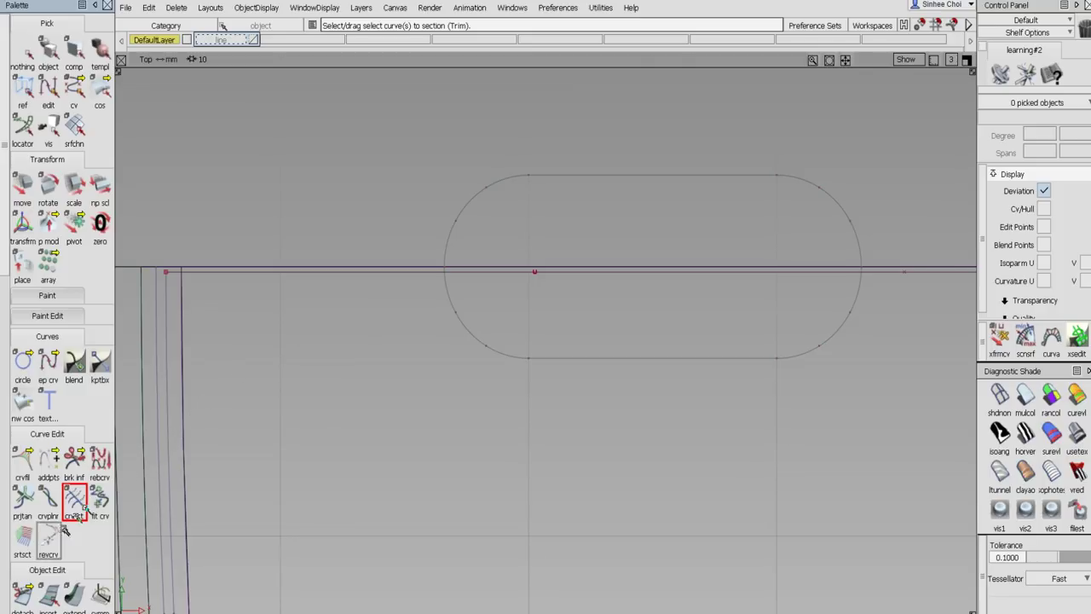
scroll(60, 503, down, 4)
click(22, 463)
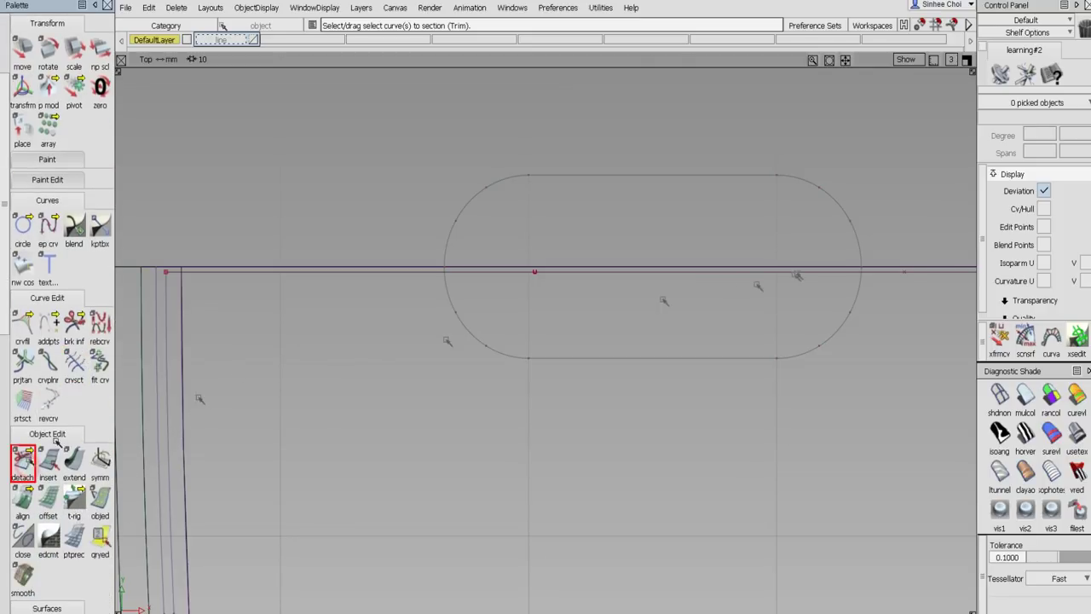
click(686, 271)
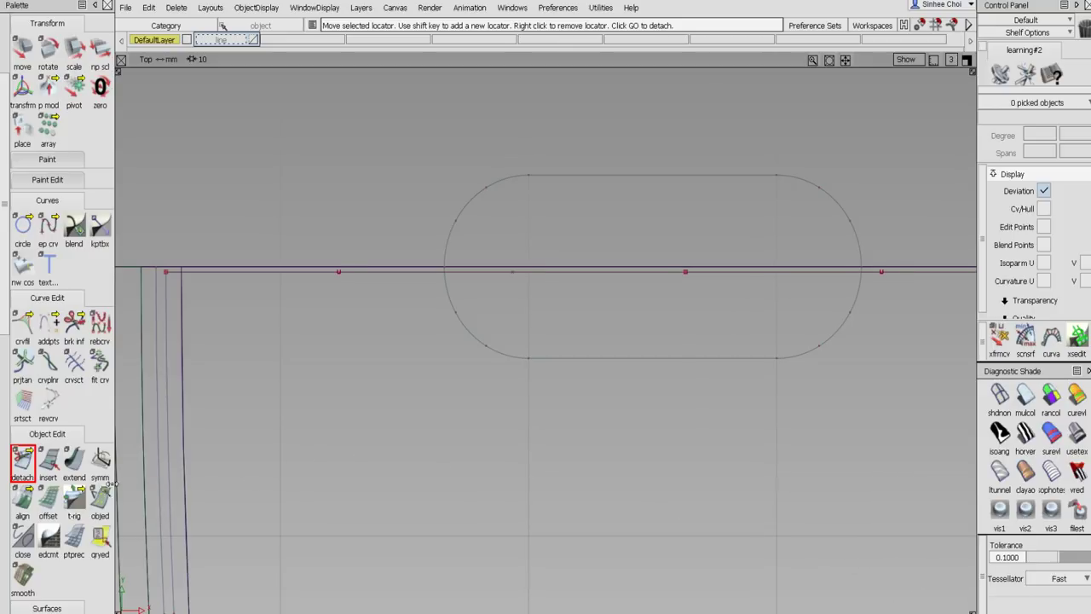
Trim both halves of the split horizontal line with the slot's end arcs, keeping only the parts outside the slot.
click(74, 367)
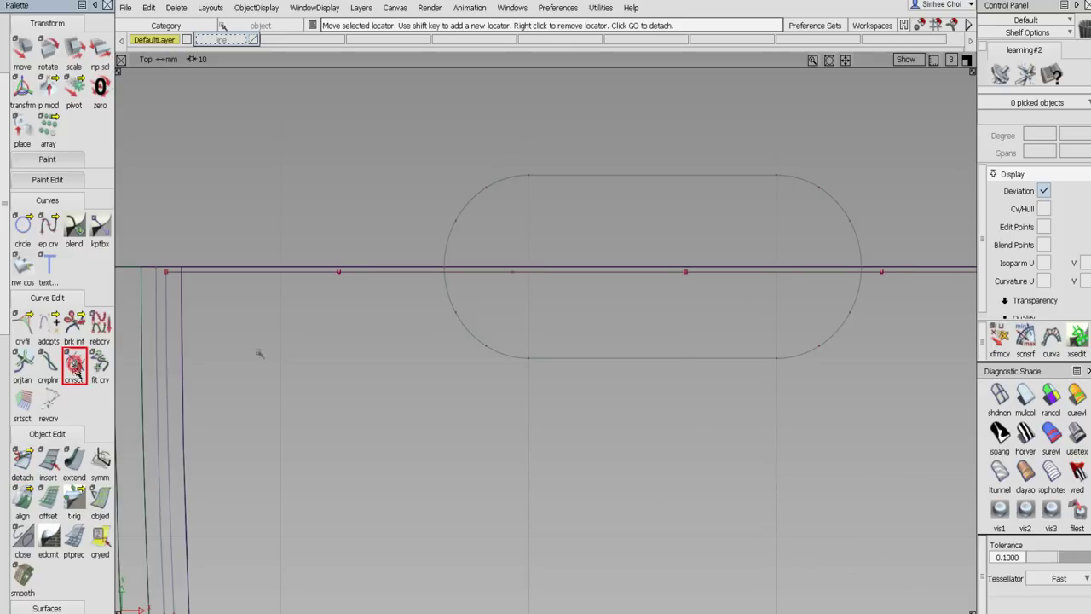
click(439, 271)
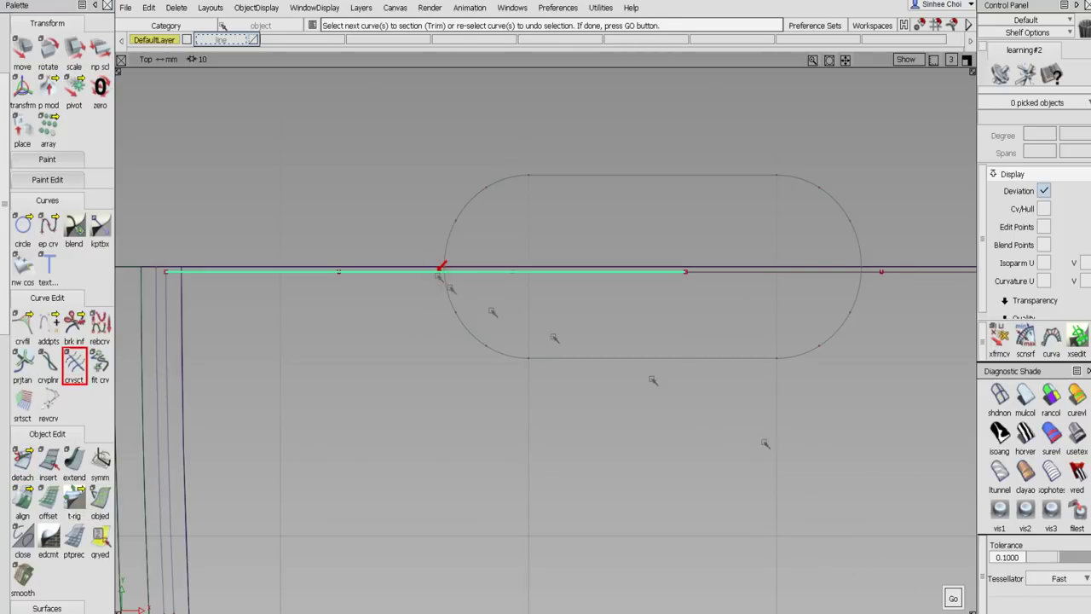
click(953, 597)
click(444, 288)
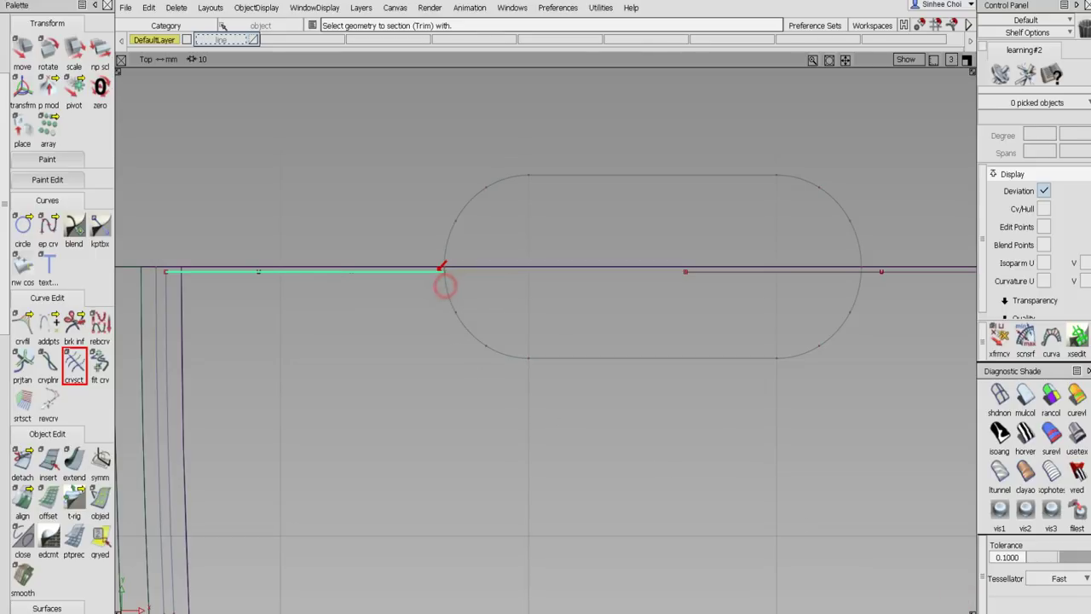
click(74, 367)
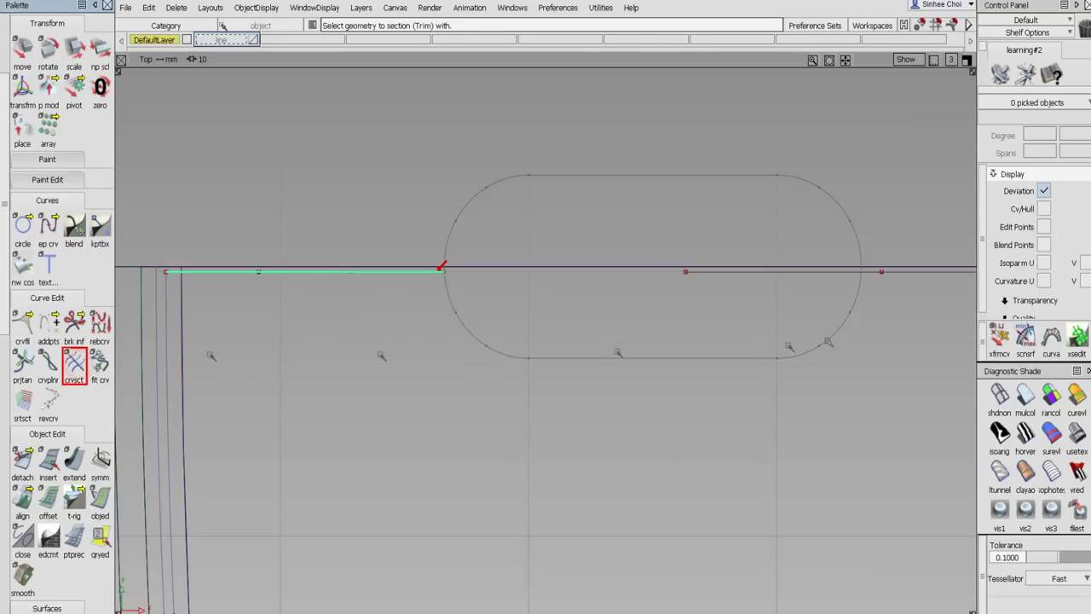
click(874, 271)
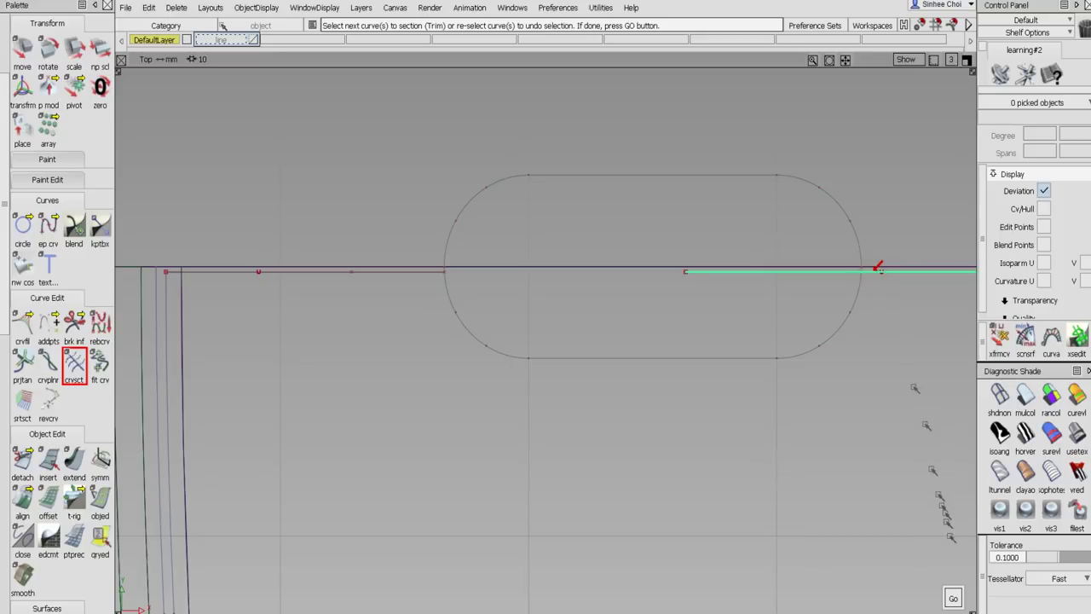
click(951, 599)
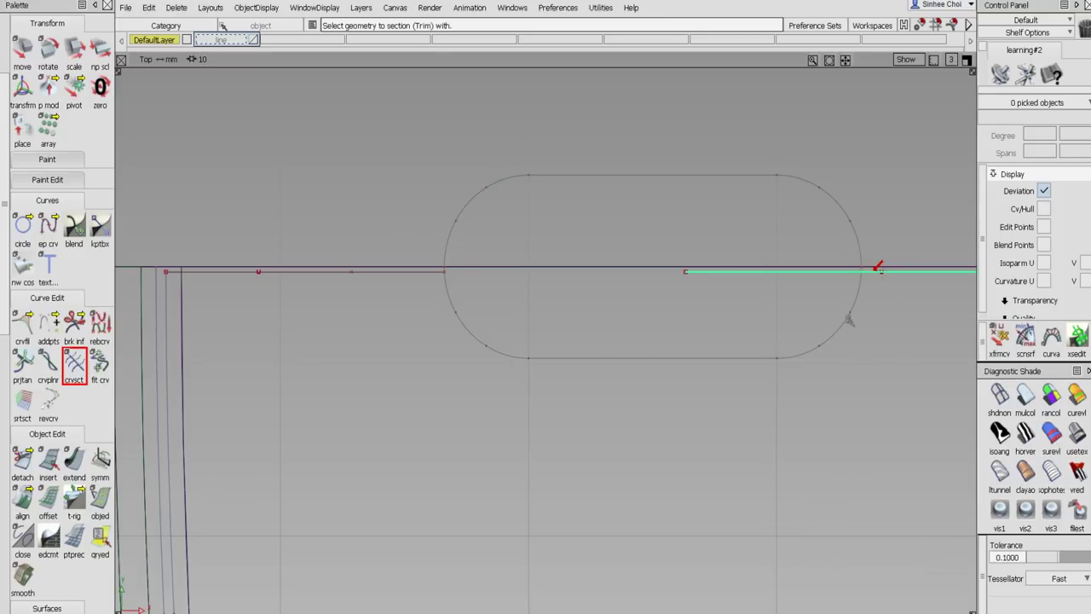
click(848, 320)
scroll(5, 52, up, 3)
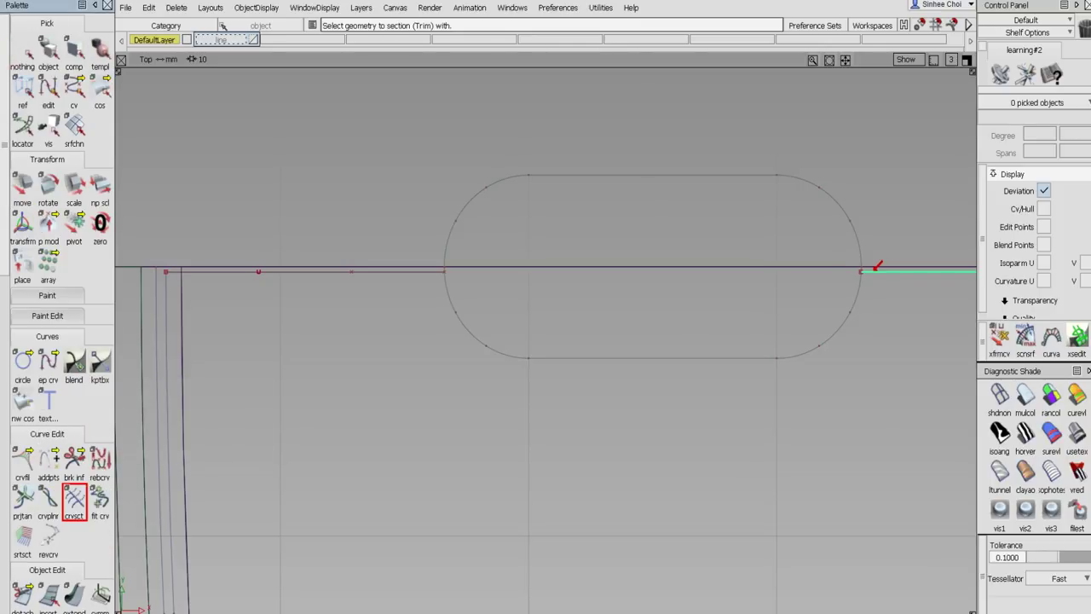
click(22, 53)
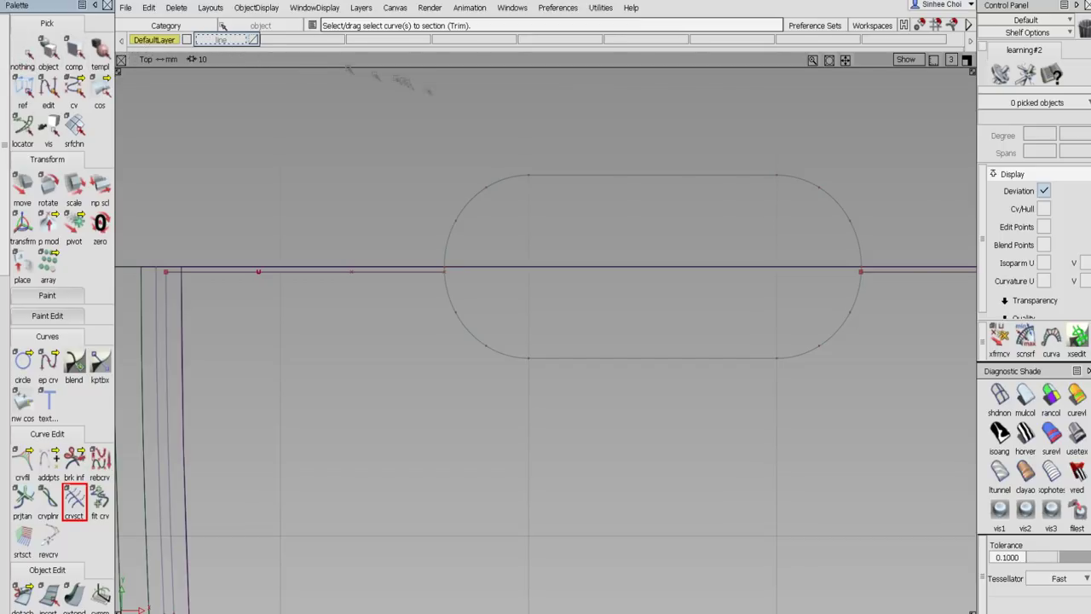
Trim both end arcs of the slot outline at the horizontal line, keeping their lower portions and accepting history removal.
alt+shift+right_drag(469, 127, 378, 114)
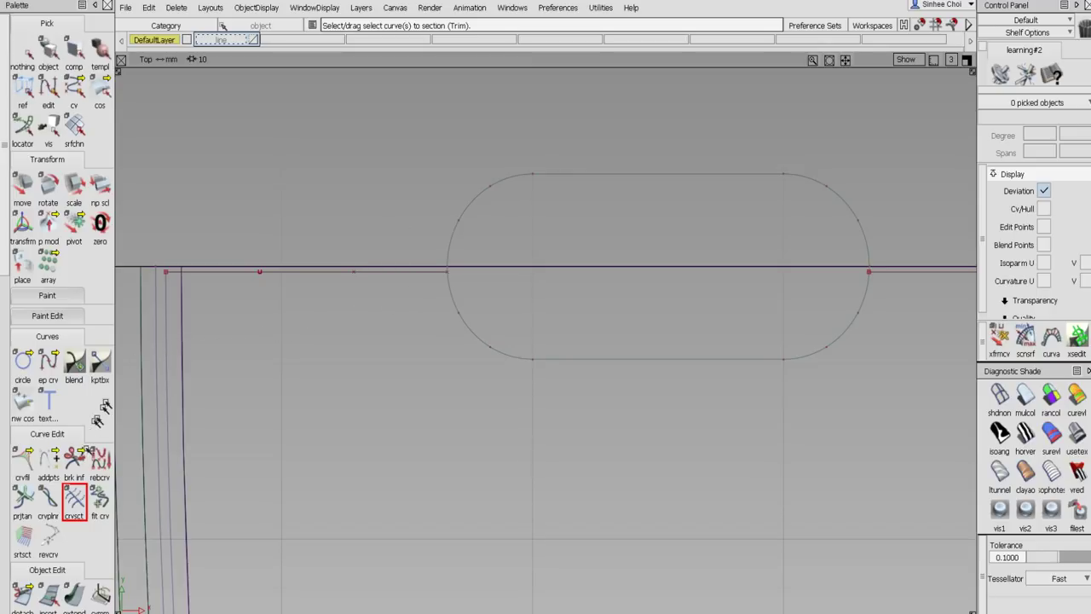
click(75, 498)
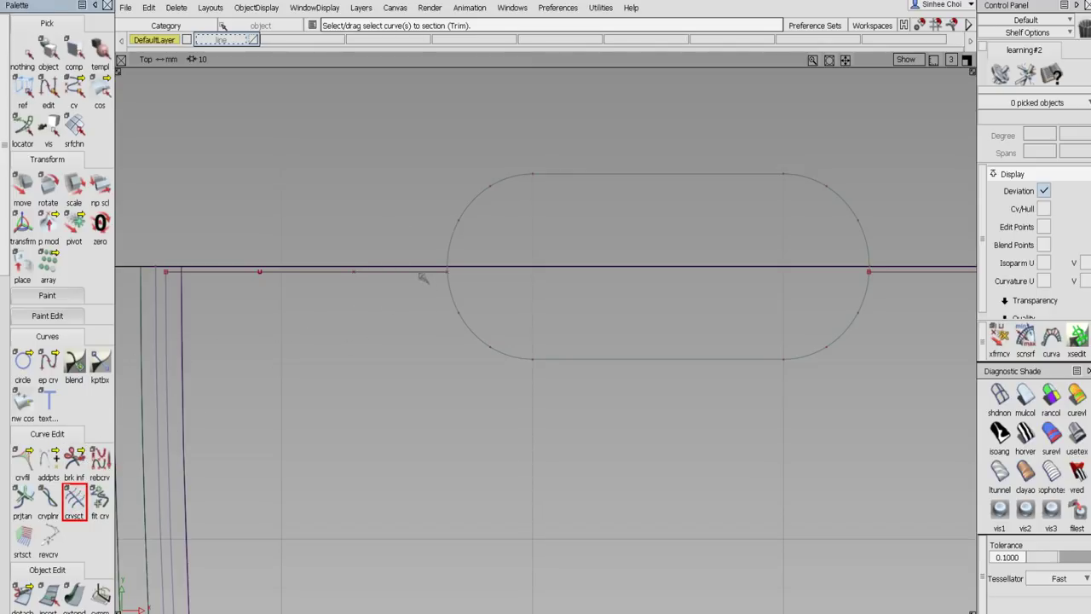
click(450, 291)
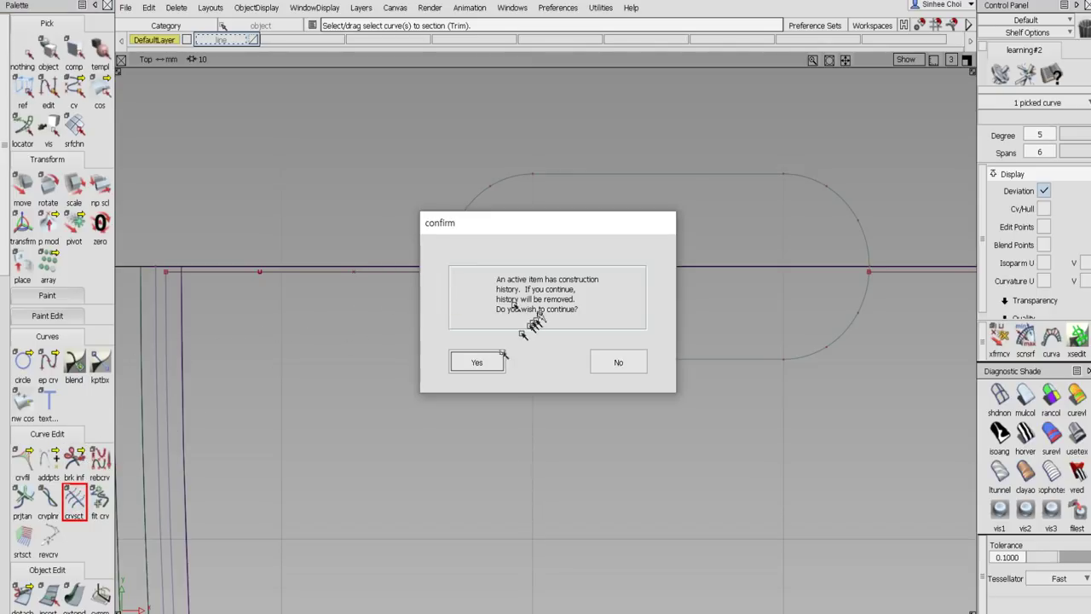
click(483, 359)
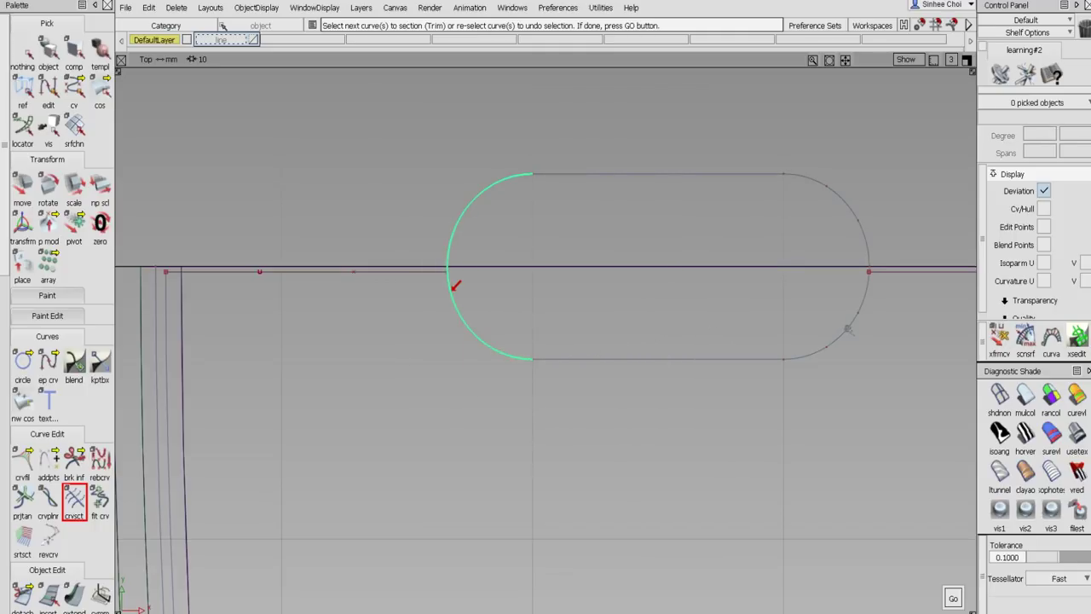
click(953, 598)
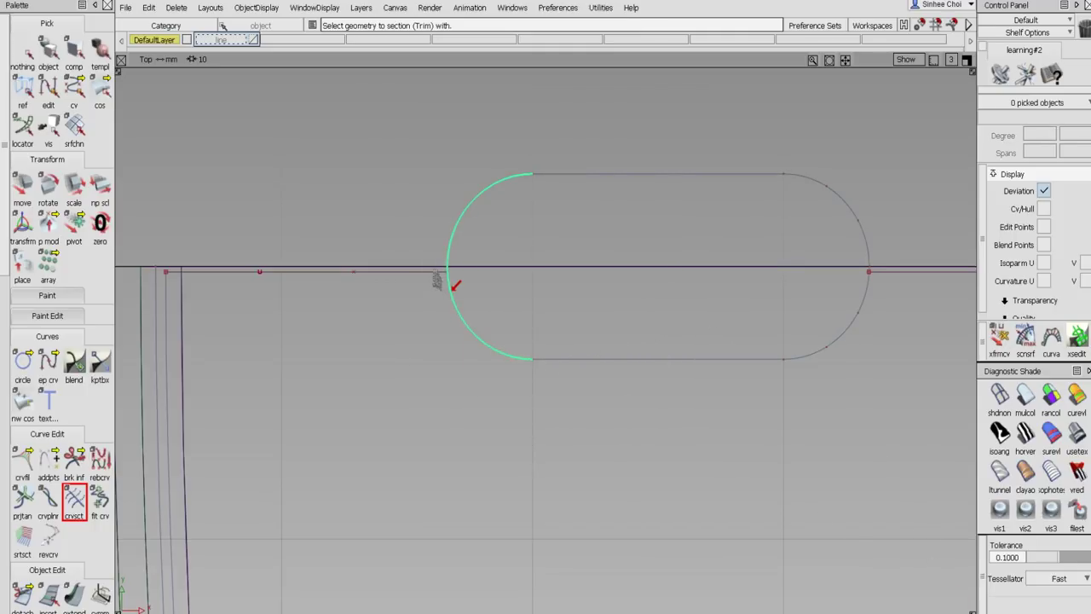
click(436, 272)
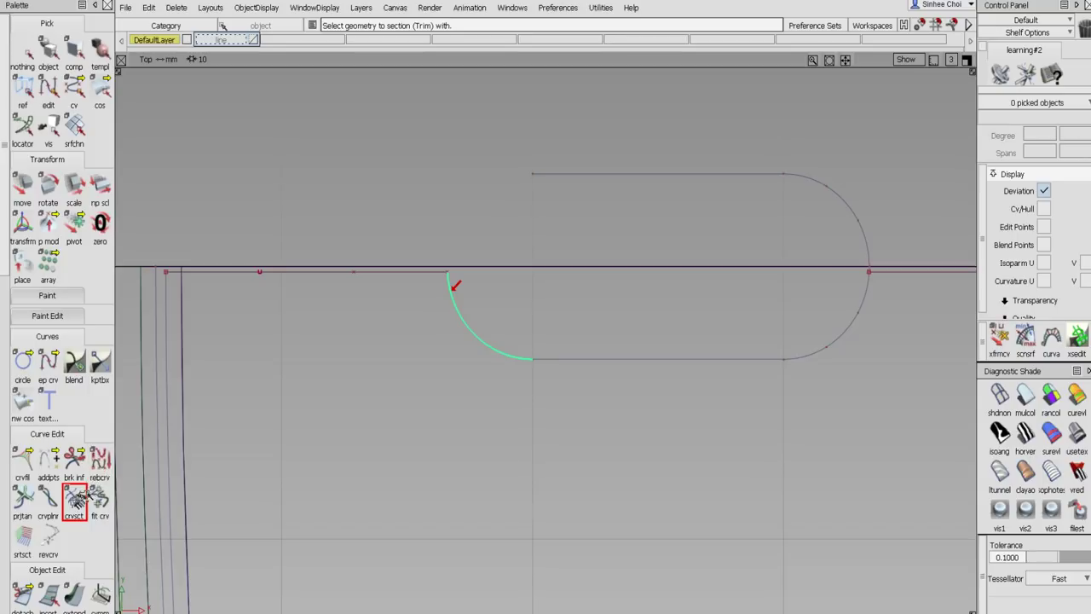
click(836, 341)
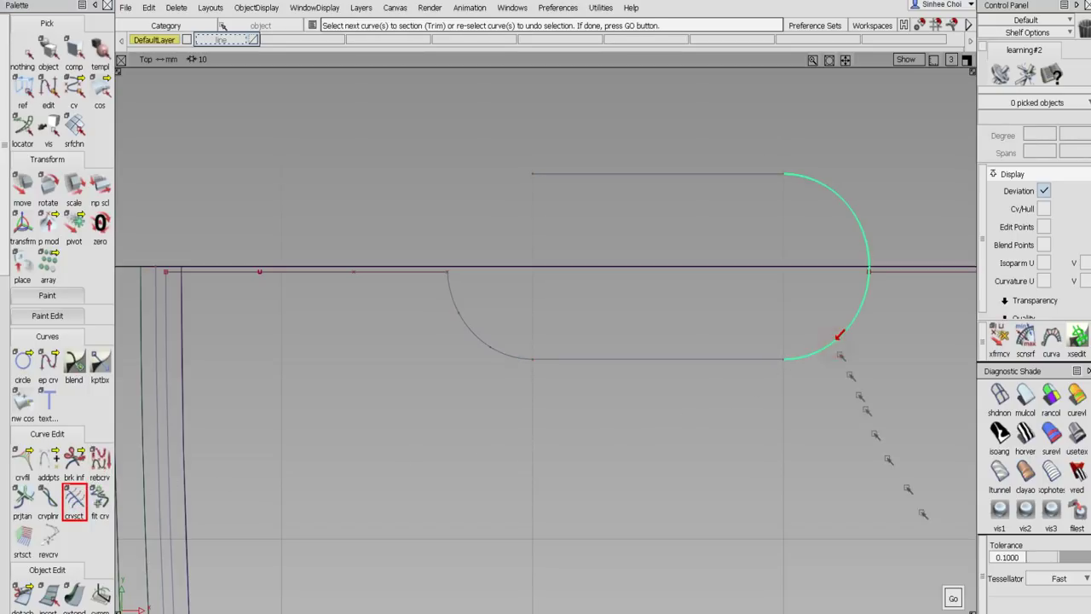
click(955, 598)
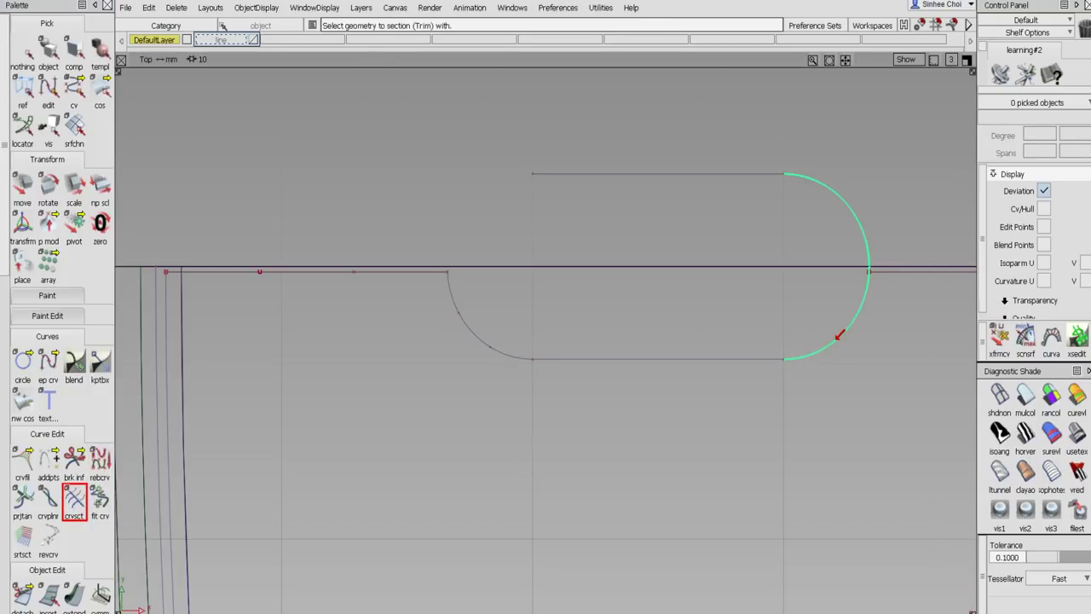
click(918, 271)
click(22, 55)
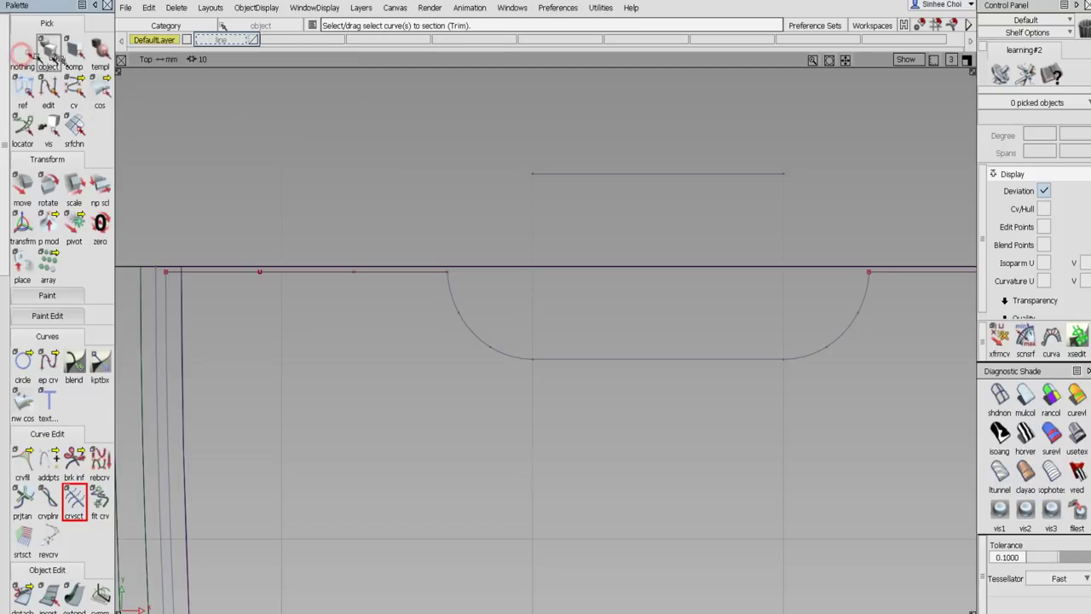
Delete the leftover straight top line of the slot outline above the horizontal line.
click(74, 51)
click(523, 173)
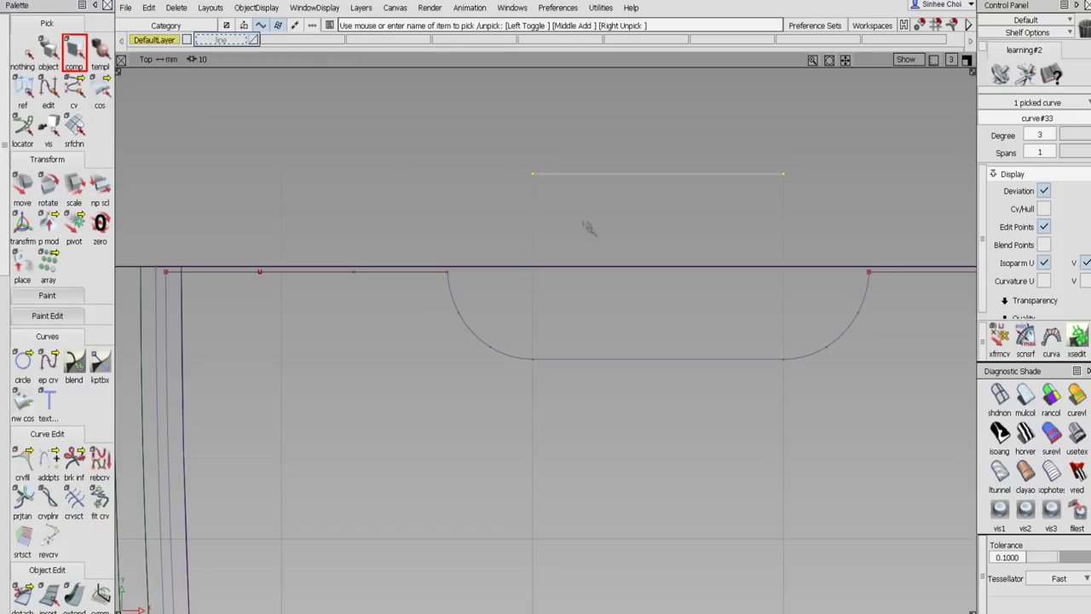
key(Delete)
click(484, 354)
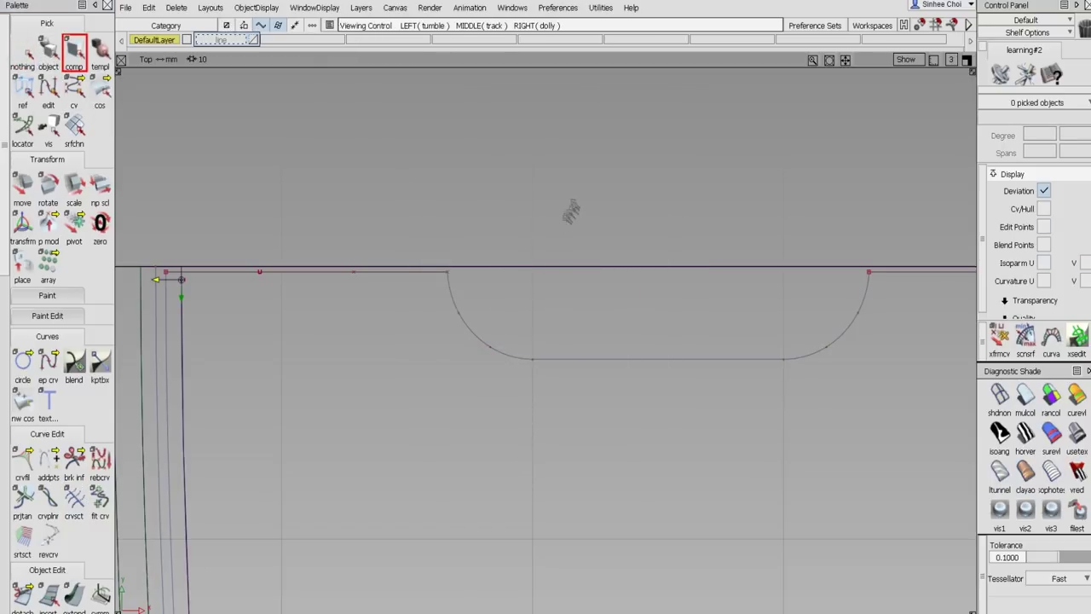
Place a circle at the grid origin and scale it, trying 5 first and settling on an absolute scale of 3.
alt+shift+right_drag(571, 211, 460, 315)
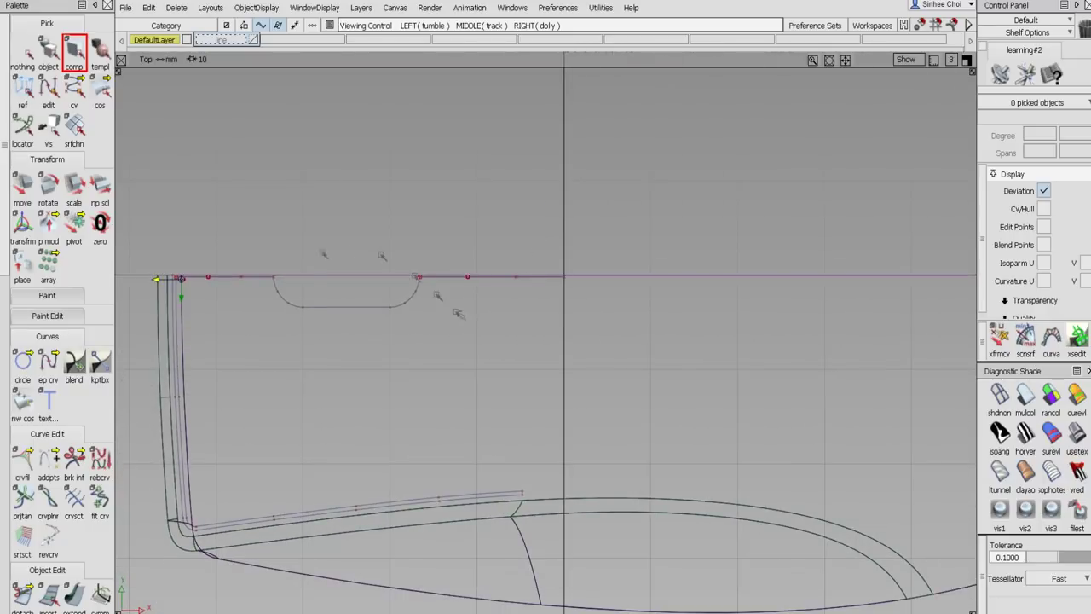
click(23, 360)
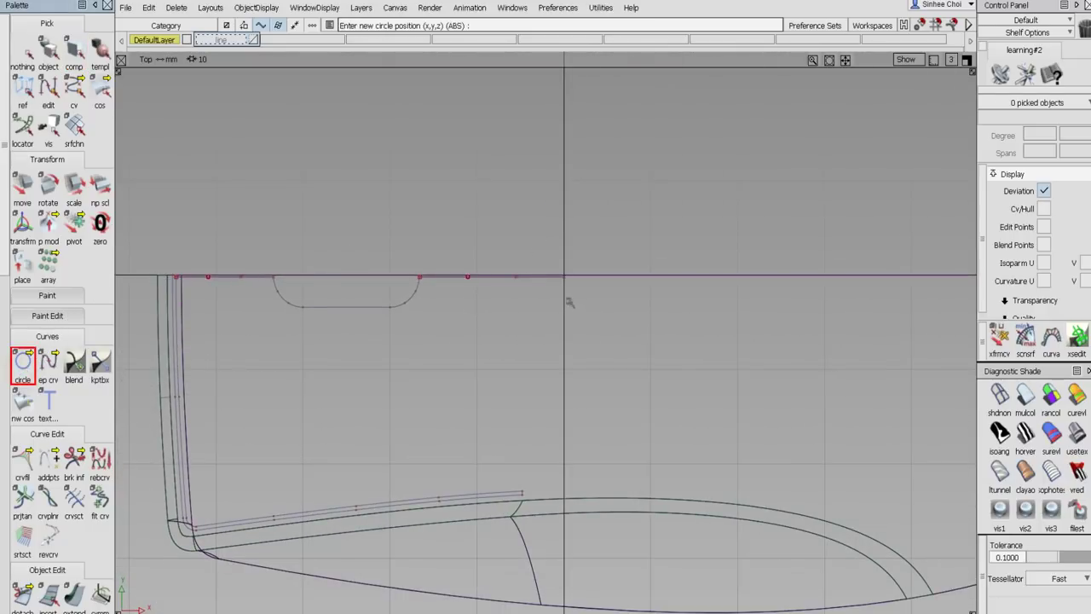
alt+click(575, 297)
click(74, 184)
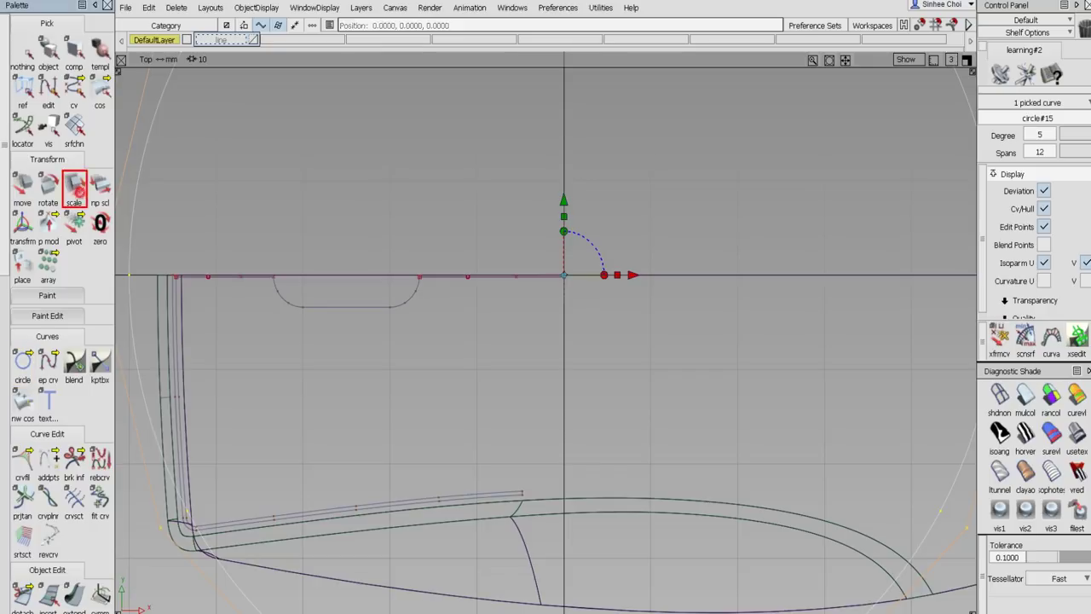
text(5.)
key(Return)
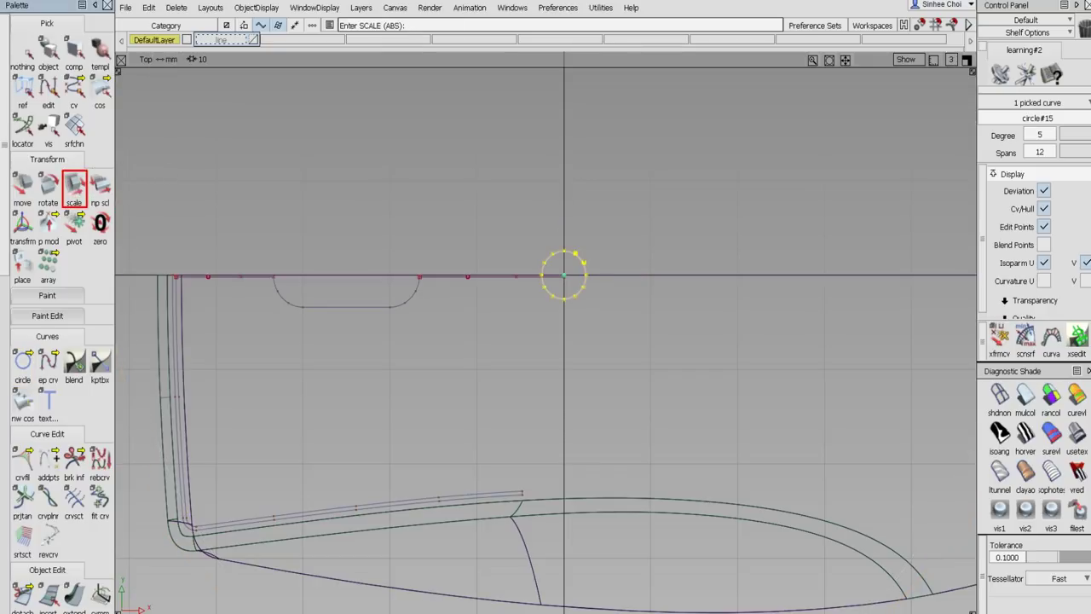
text(3.)
key(Return)
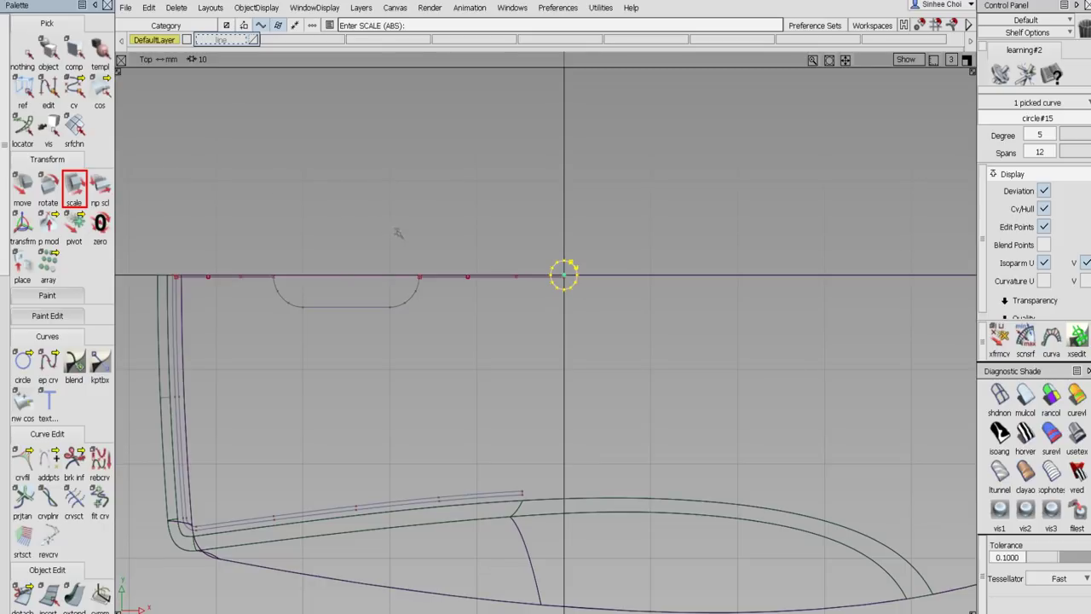
Scale the circle at the origin to 2 and detach it at its right-hand point on the horizontal axis.
text(2.)
key(Return)
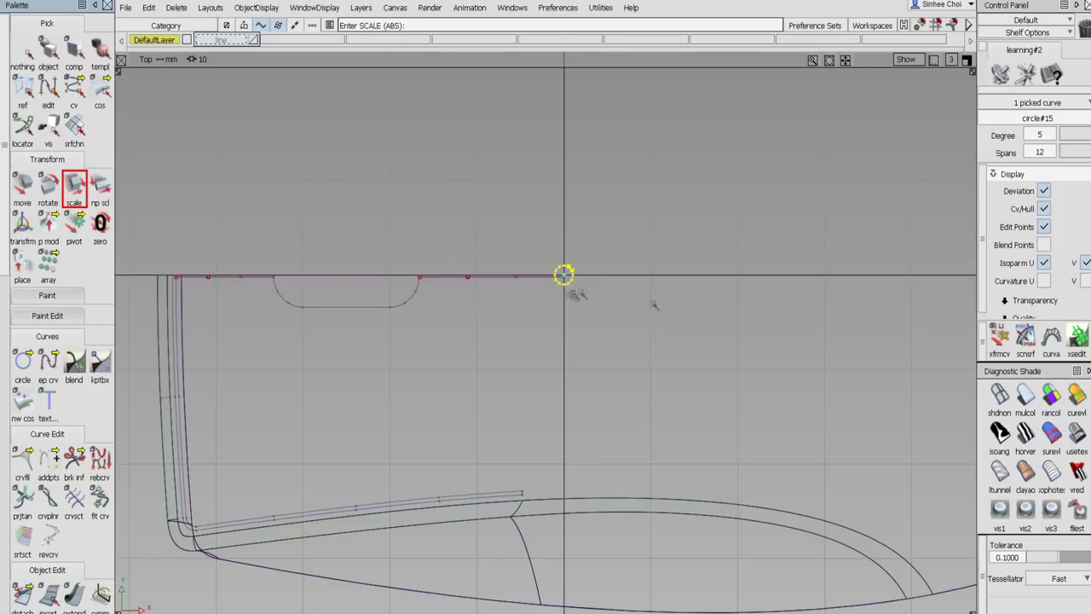
alt+shift+right_drag(564, 273, 690, 224)
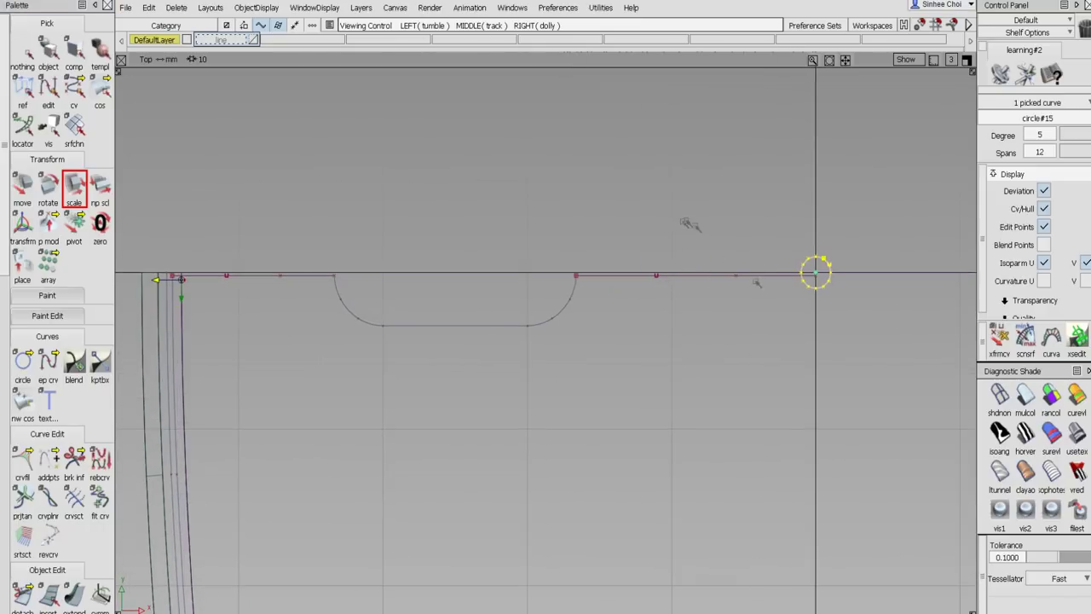
alt+shift+click(803, 289)
alt+shift+middle_drag(865, 282, 516, 200)
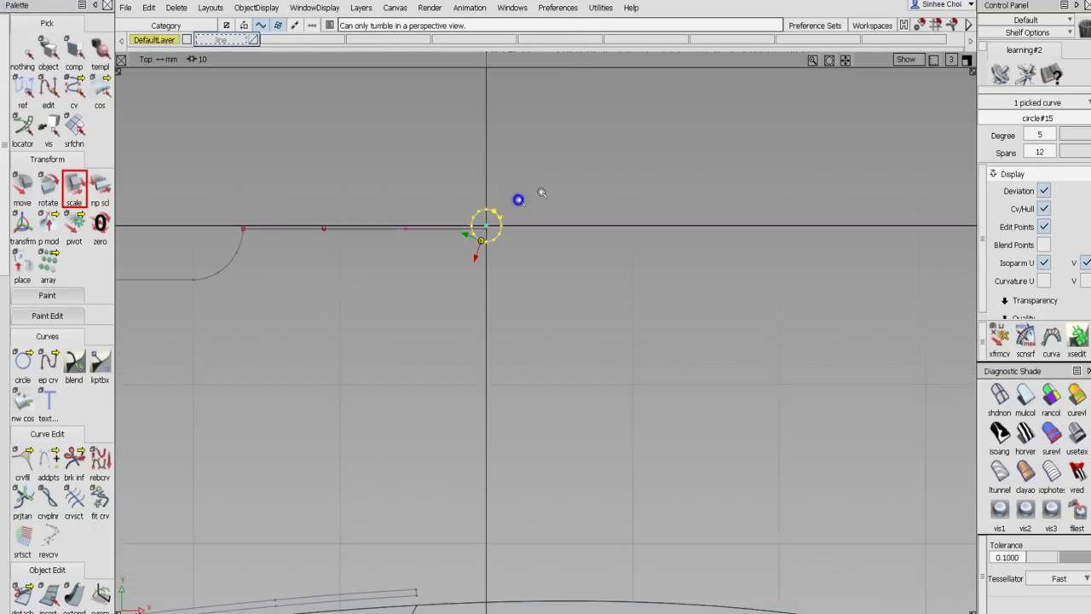
alt+shift+right_drag(516, 199, 619, 163)
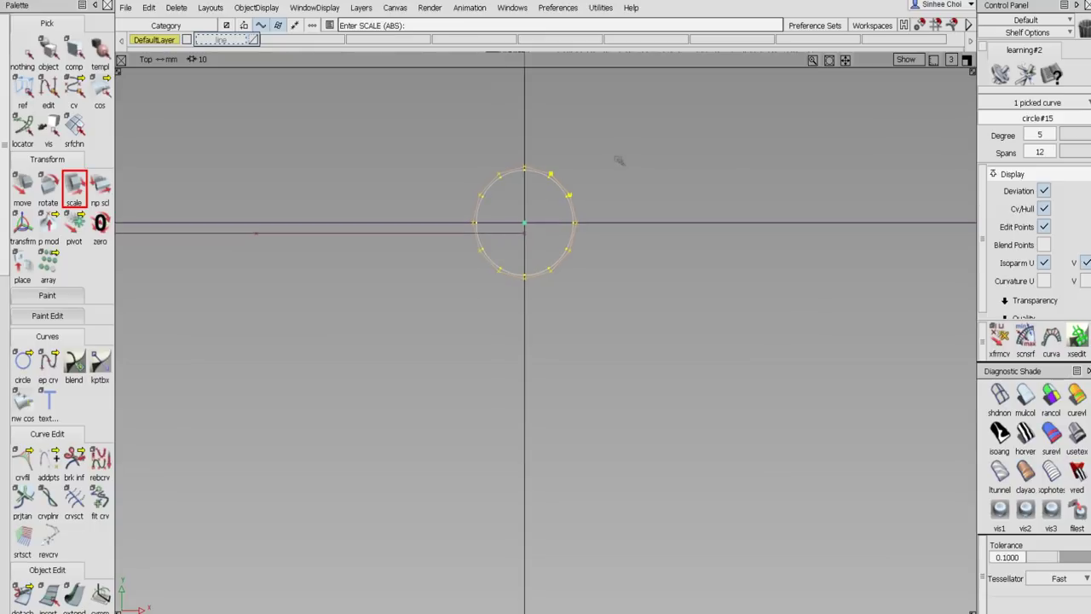
click(23, 594)
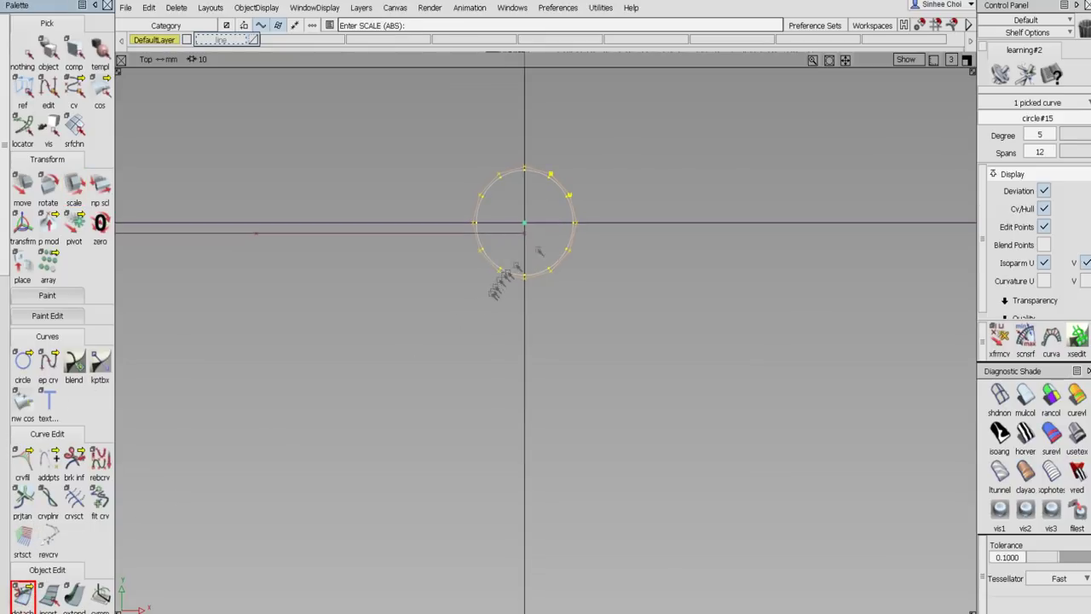
click(573, 228)
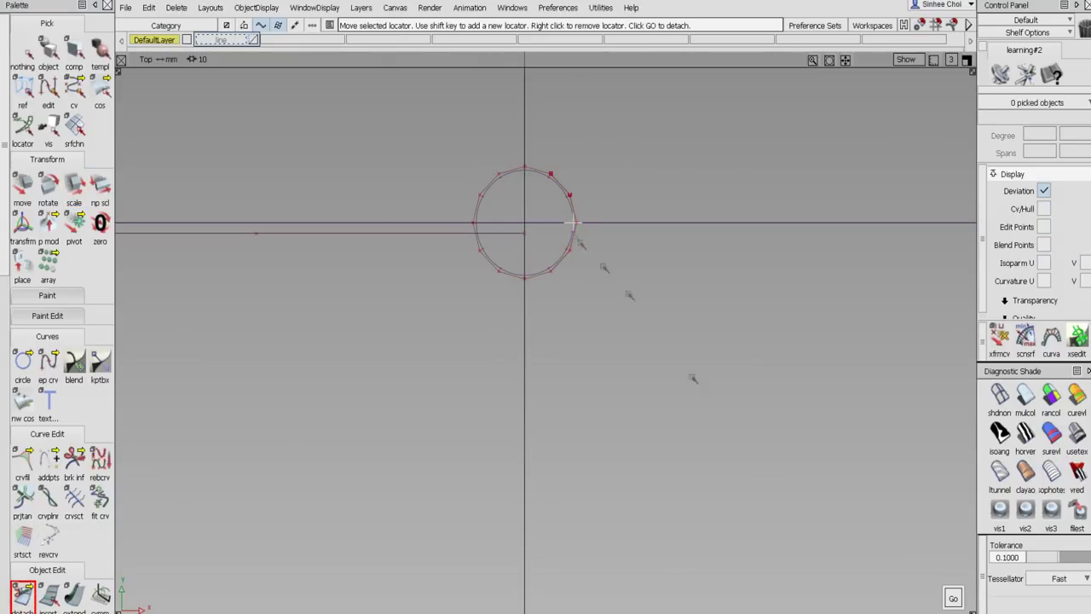
Trim the circle against the short horizontal line with Curve Section, keeping the lower arc.
click(74, 498)
click(481, 248)
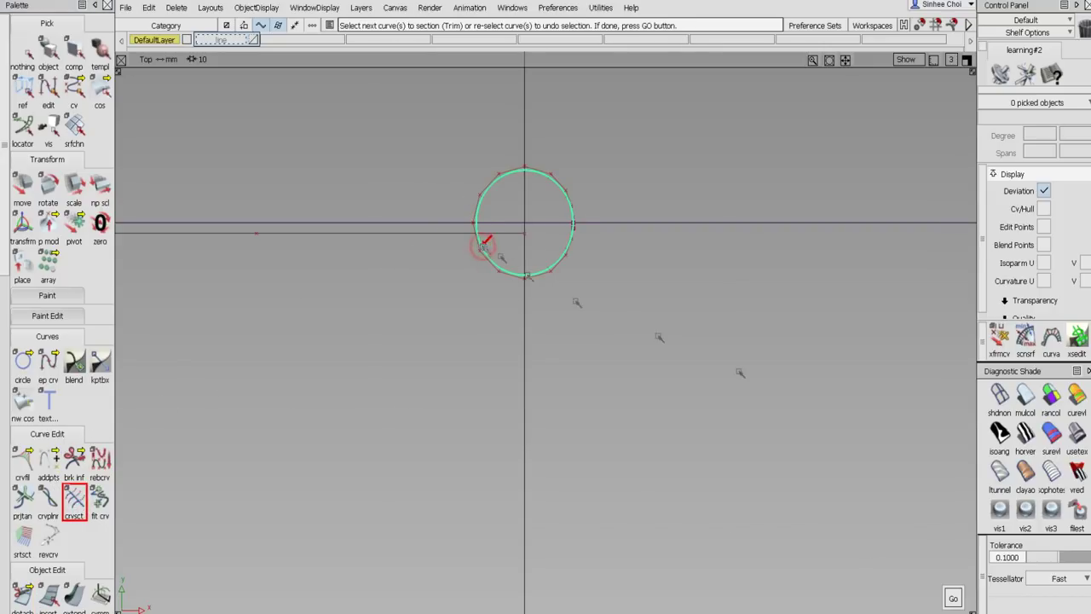
click(929, 588)
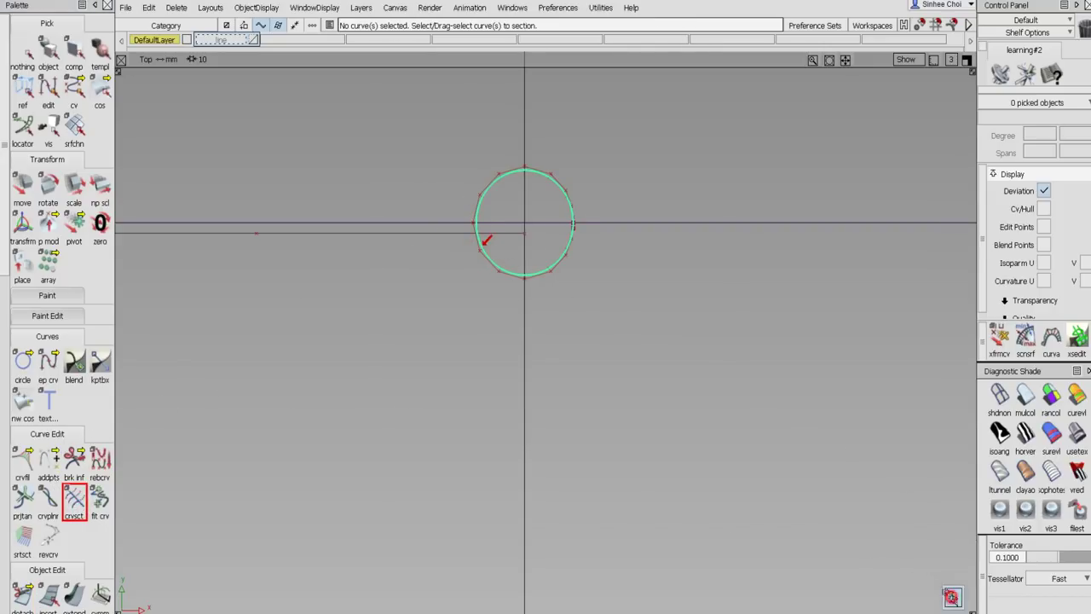
click(451, 232)
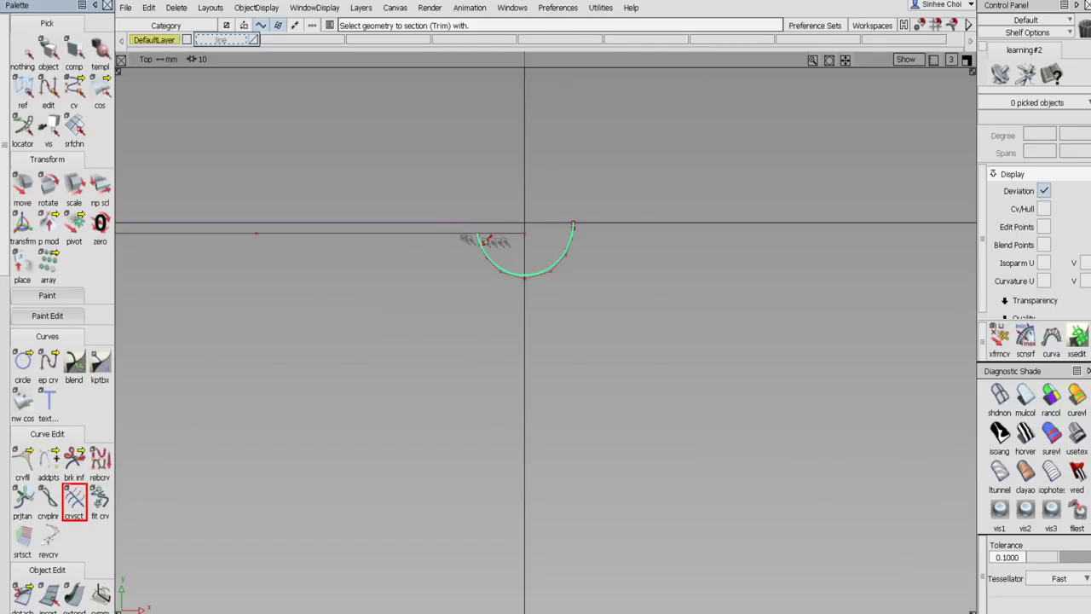
Trim the horizontal line against the arc, keeping the part outside it, and clear the selection.
click(459, 231)
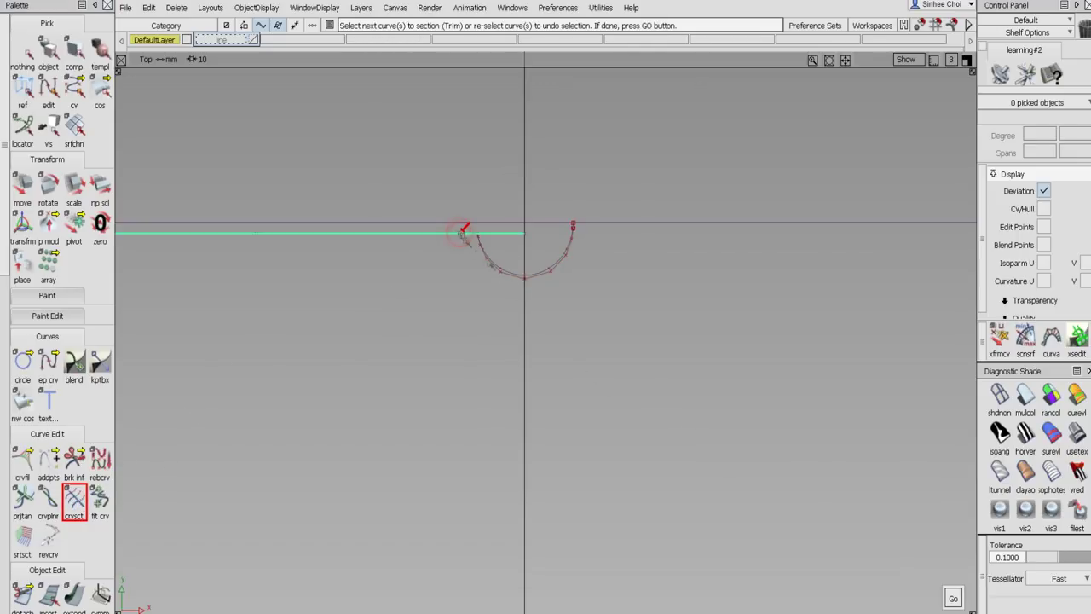
click(952, 595)
click(502, 270)
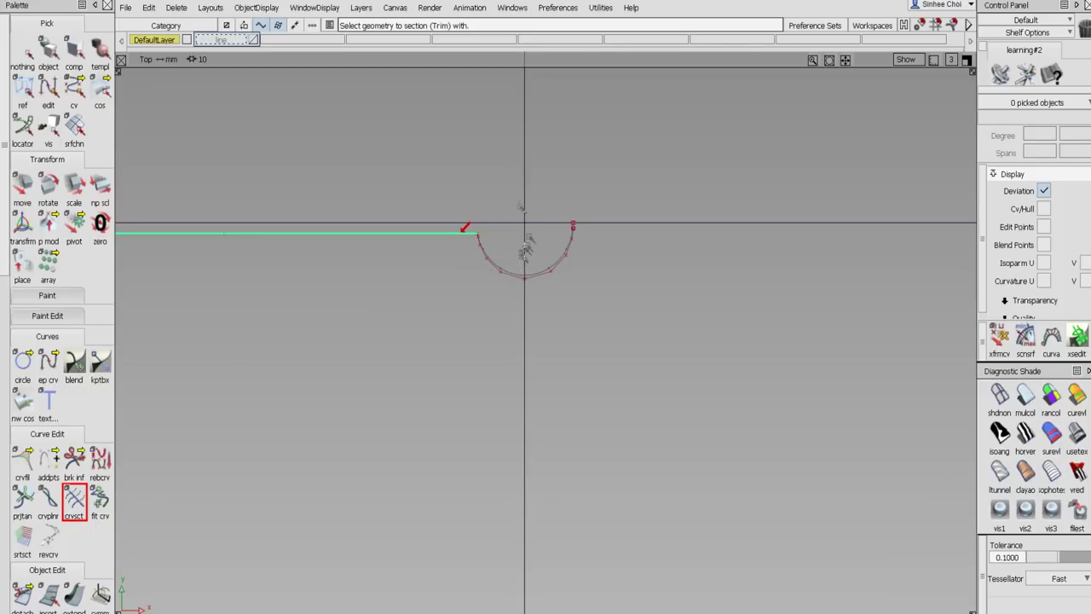
click(22, 52)
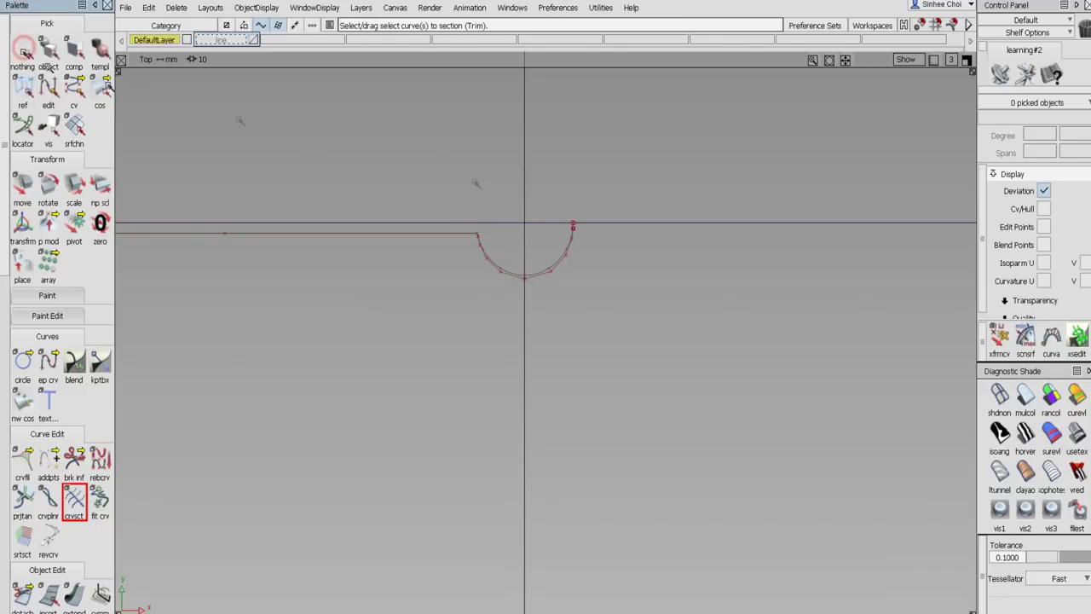
In the Left view, select only the layout curves on the baseline, excluding the body surfaces and the plane, and group them.
scroll(584, 182, down, 6)
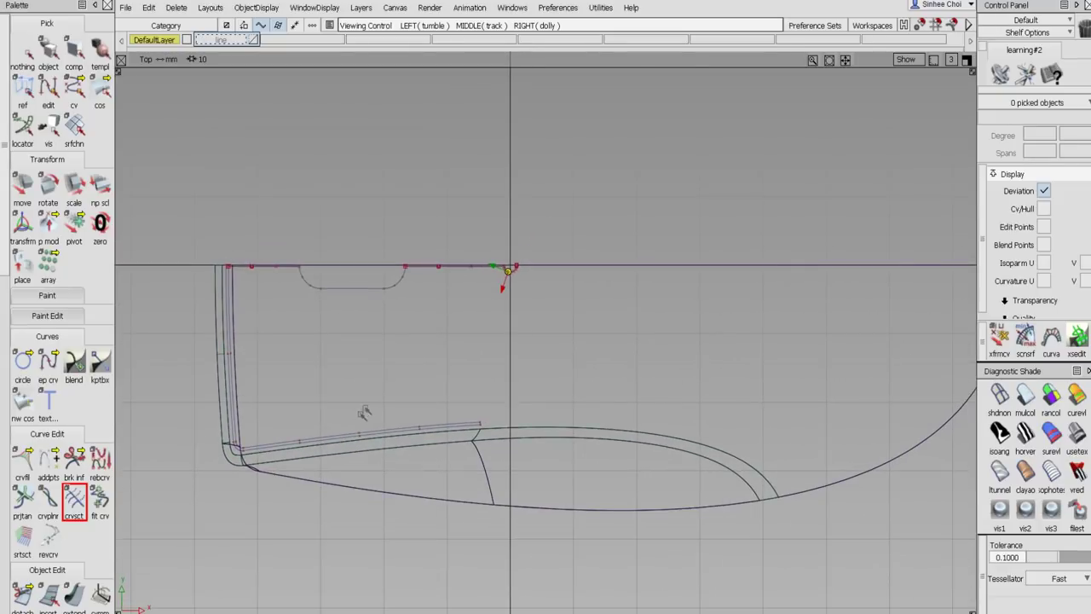
click(48, 53)
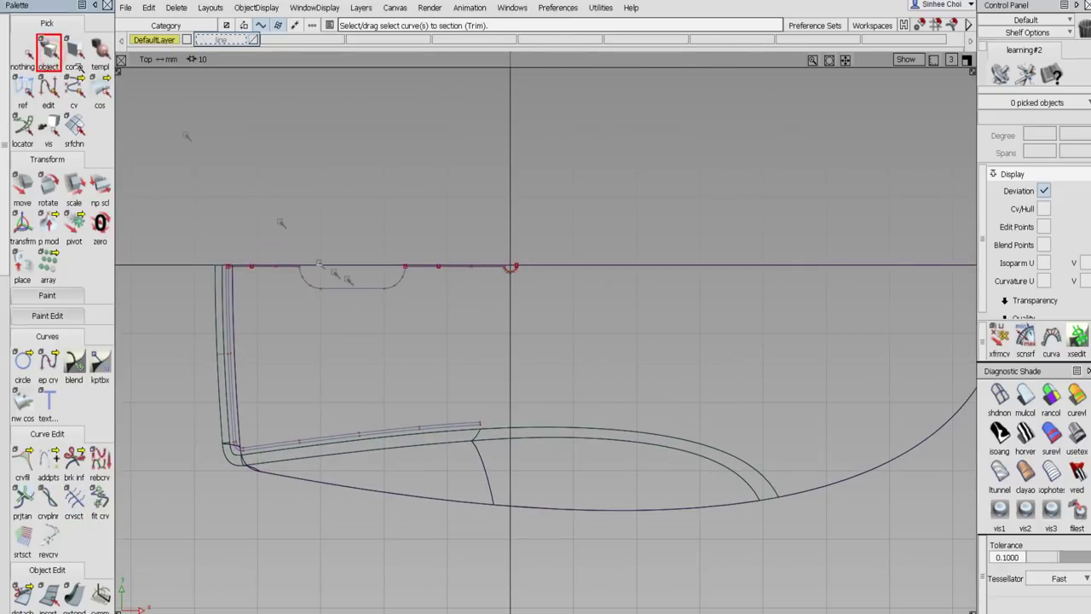
click(388, 366)
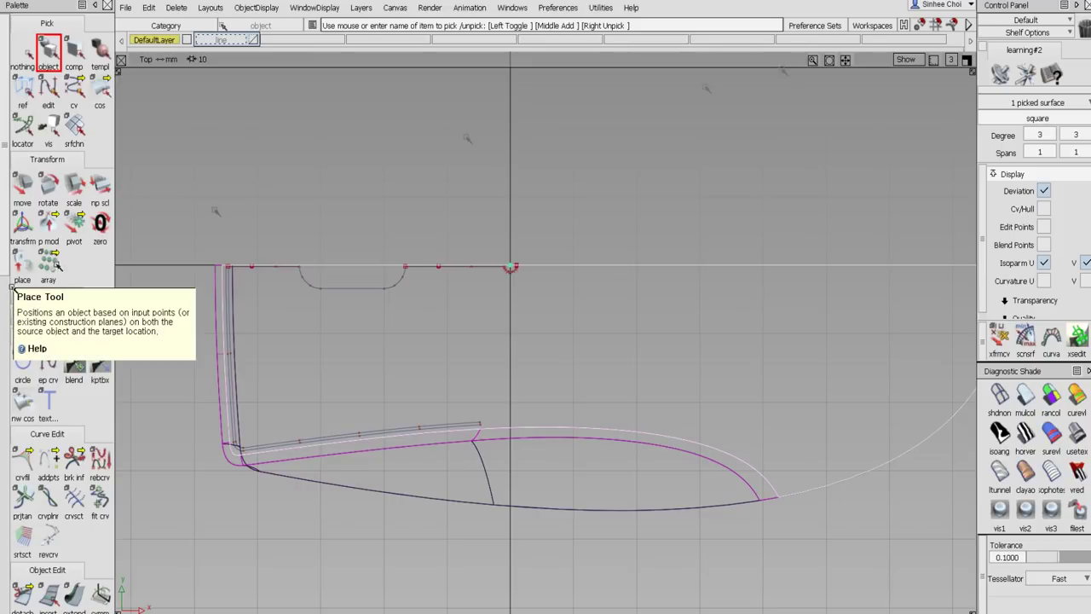
click(967, 60)
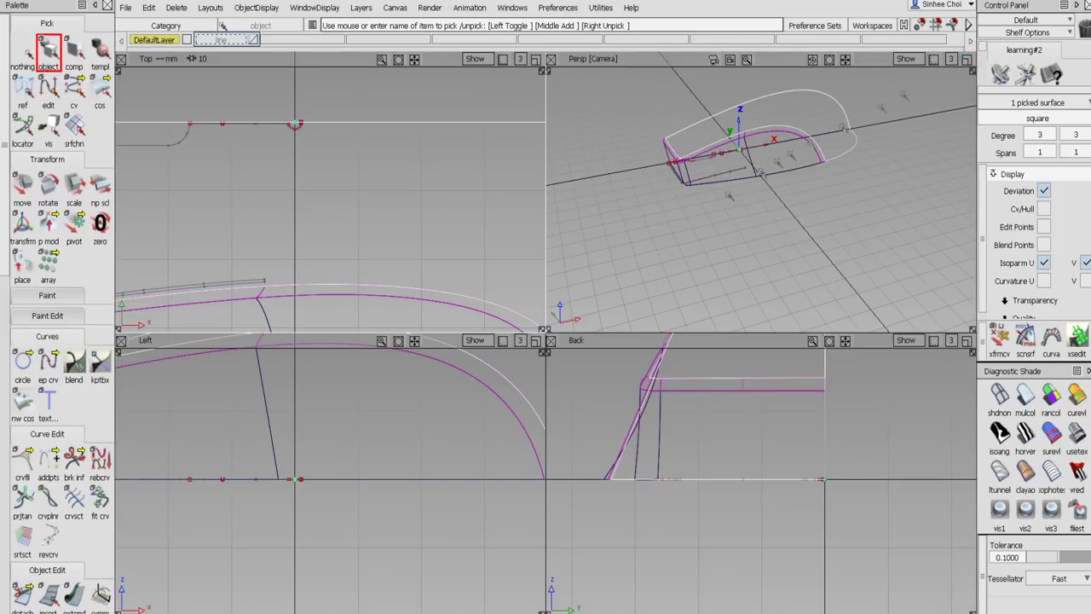
click(535, 340)
click(20, 56)
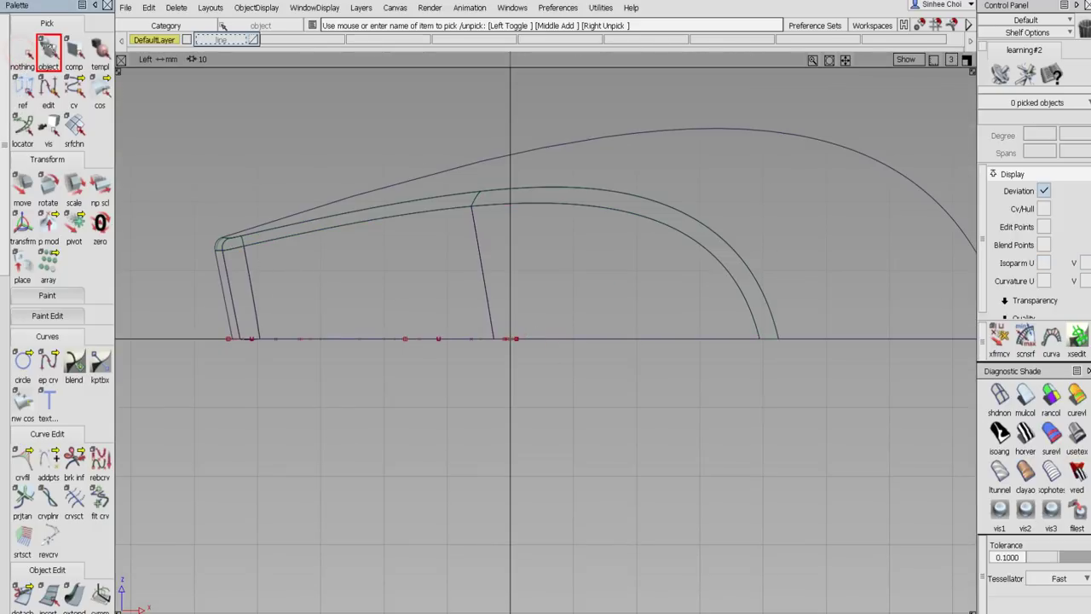
drag(210, 334, 698, 443)
right_drag(210, 311, 620, 277)
click(927, 339)
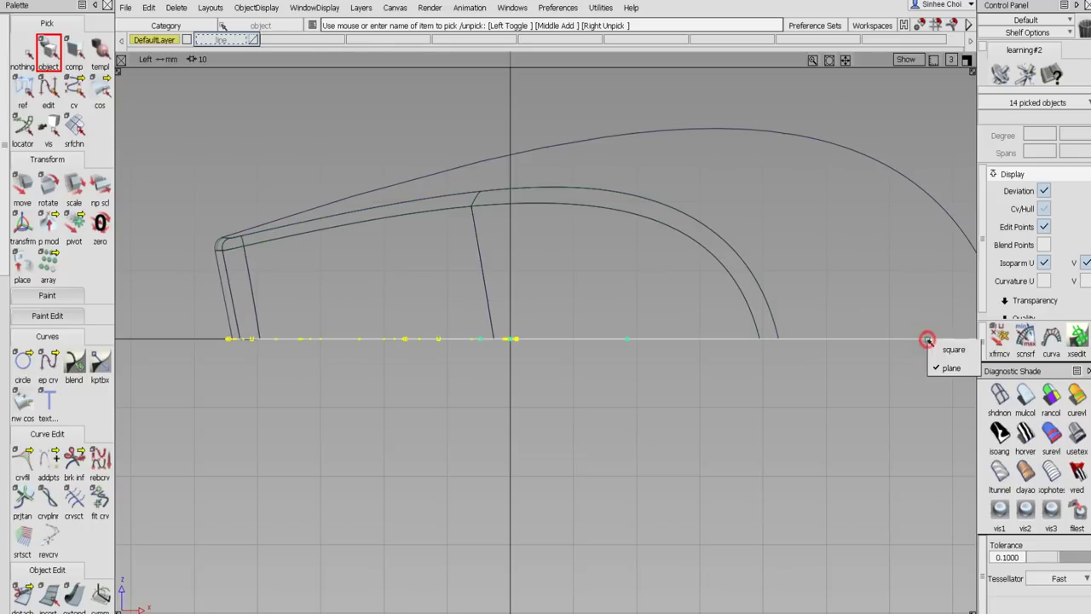
click(943, 367)
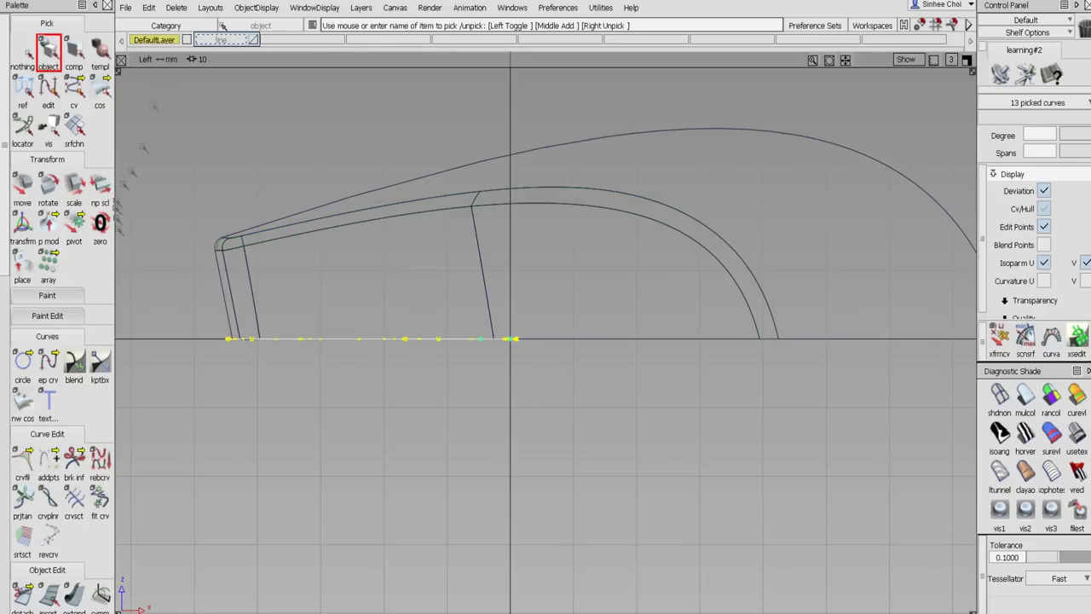
click(150, 12)
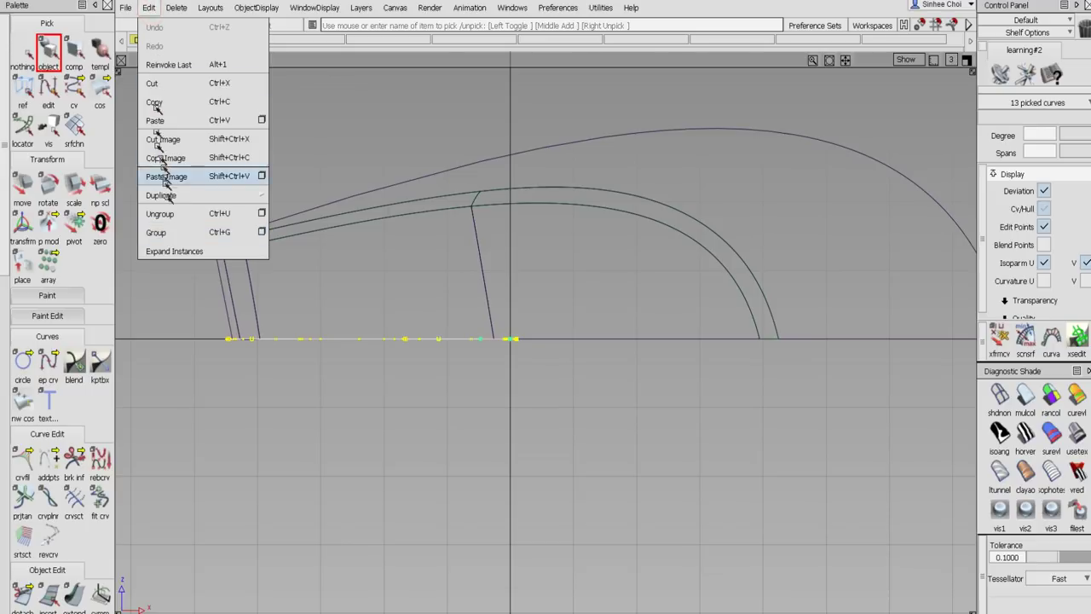
click(172, 230)
Move the grouped curves straight up from the baseline to the height of the upper body edges and center their pivot.
click(22, 182)
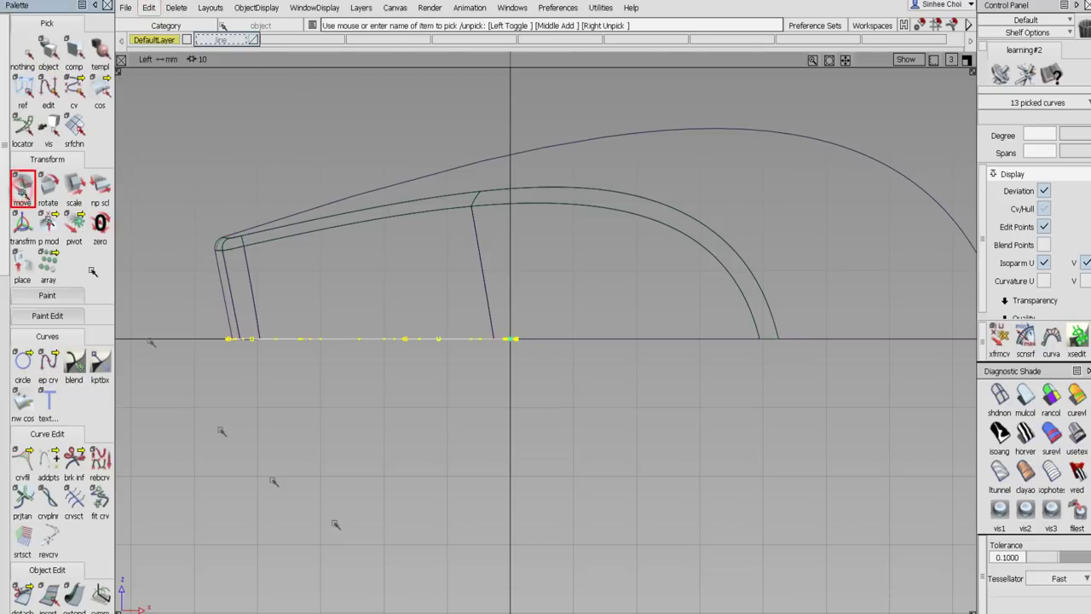
drag(333, 518, 336, 375)
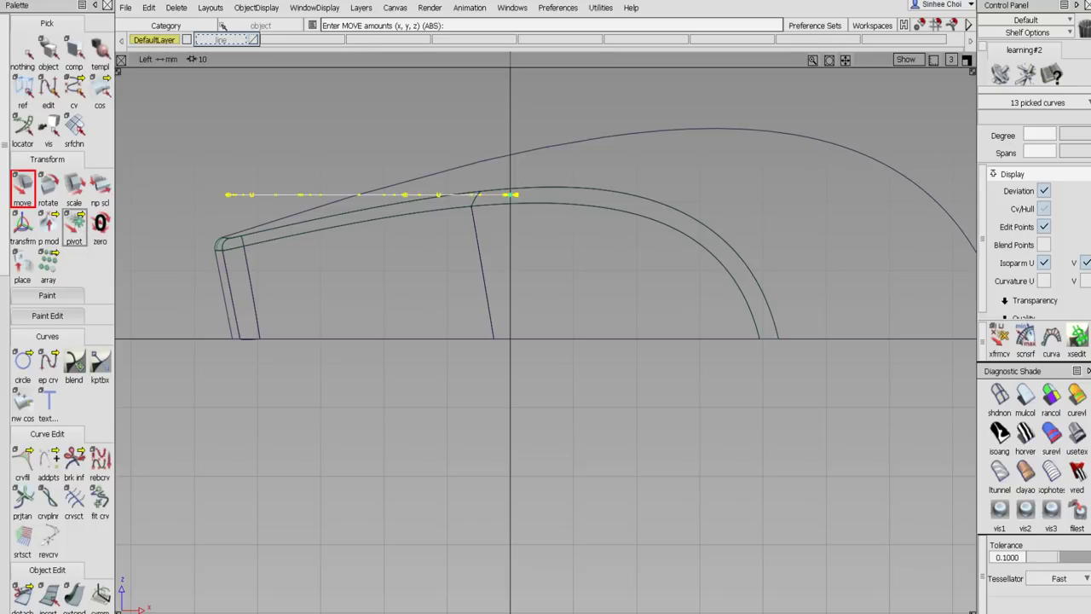
click(75, 223)
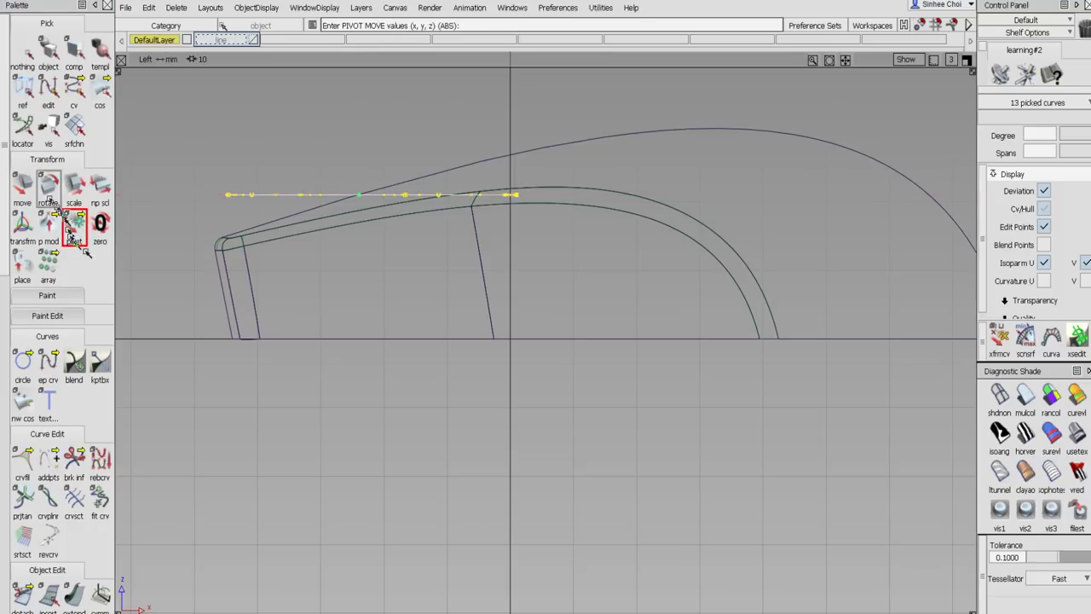
Try to rotate the grouped curves parallel to the body's slanted top profile and nudge them vertically onto it.
click(47, 185)
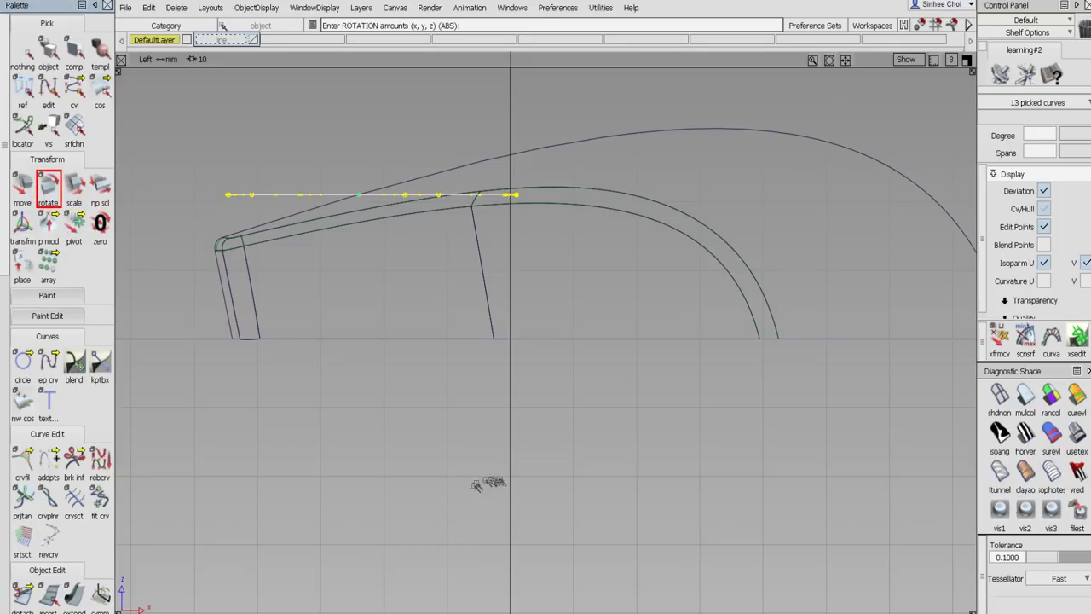
middle_drag(482, 483, 412, 473)
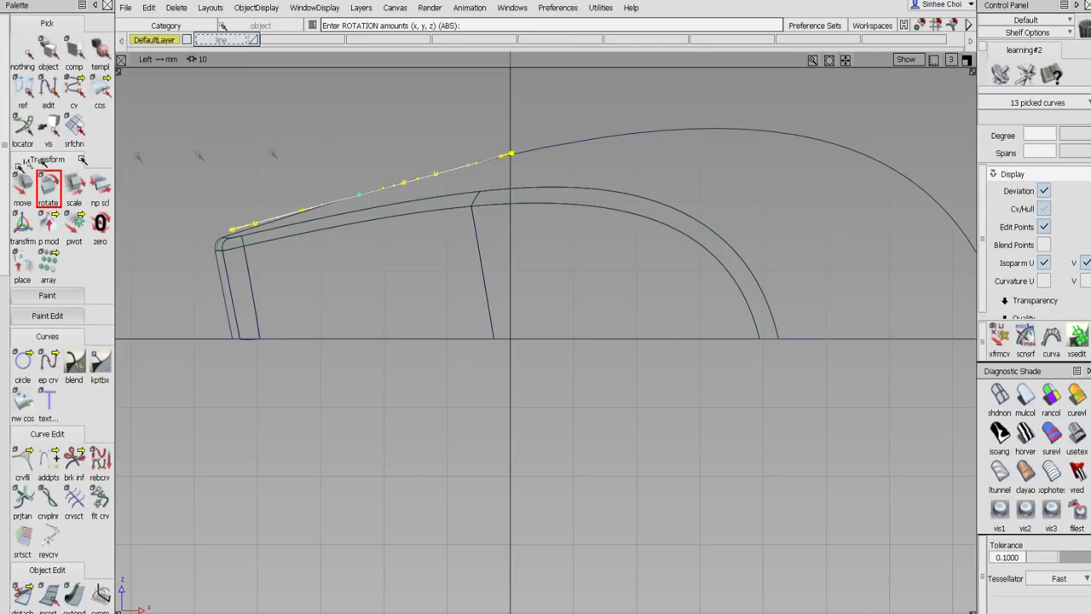
click(22, 183)
right_drag(224, 141, 223, 136)
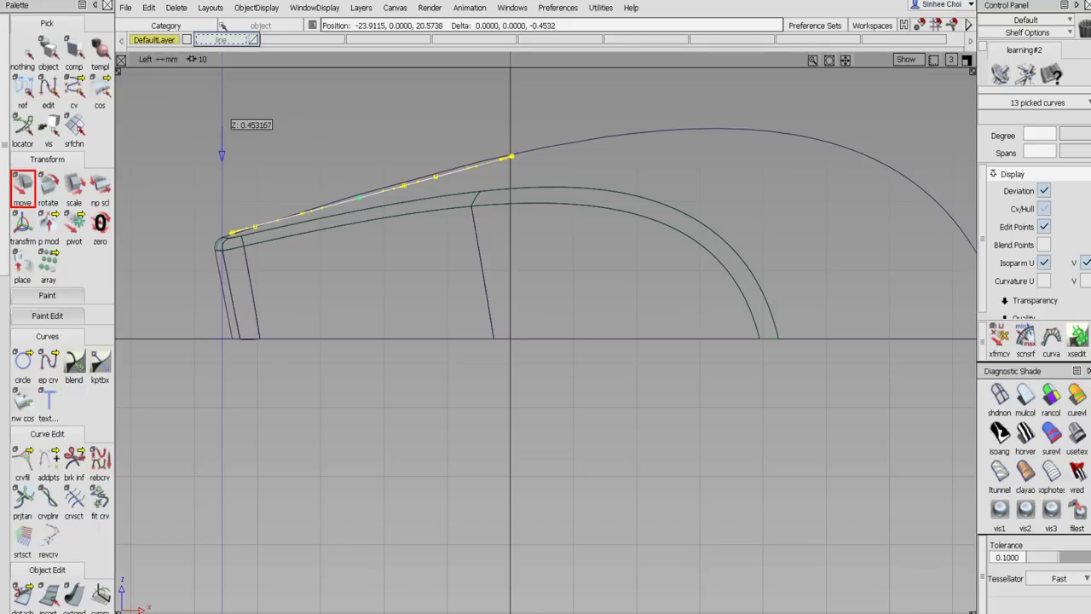
right_drag(223, 136, 223, 134)
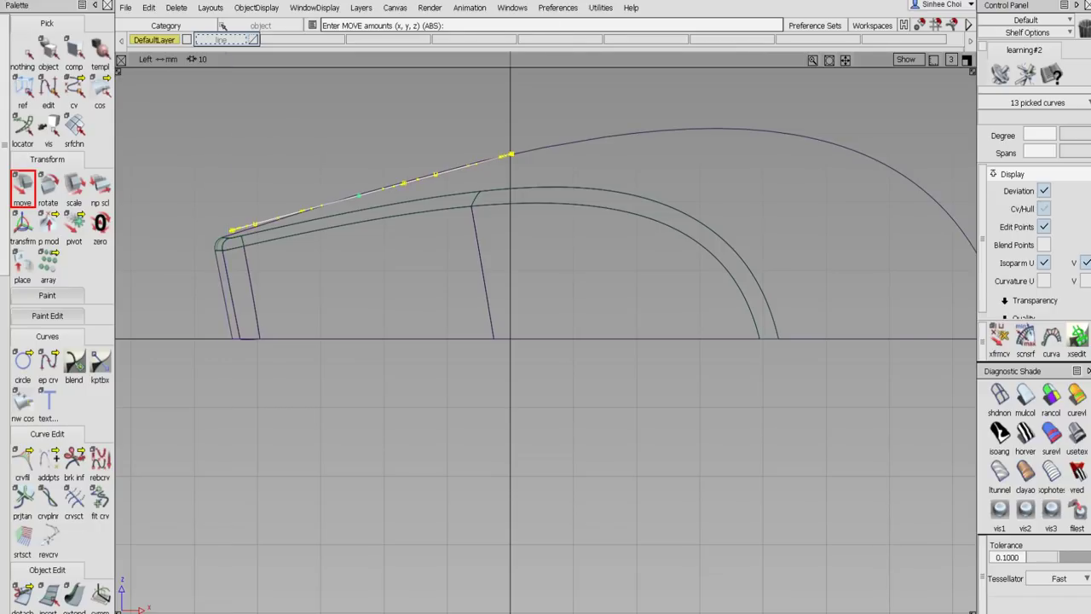
In the Perspective view, undo the vertical nudges and the rotation of the grouped curves, then deselect them.
click(966, 60)
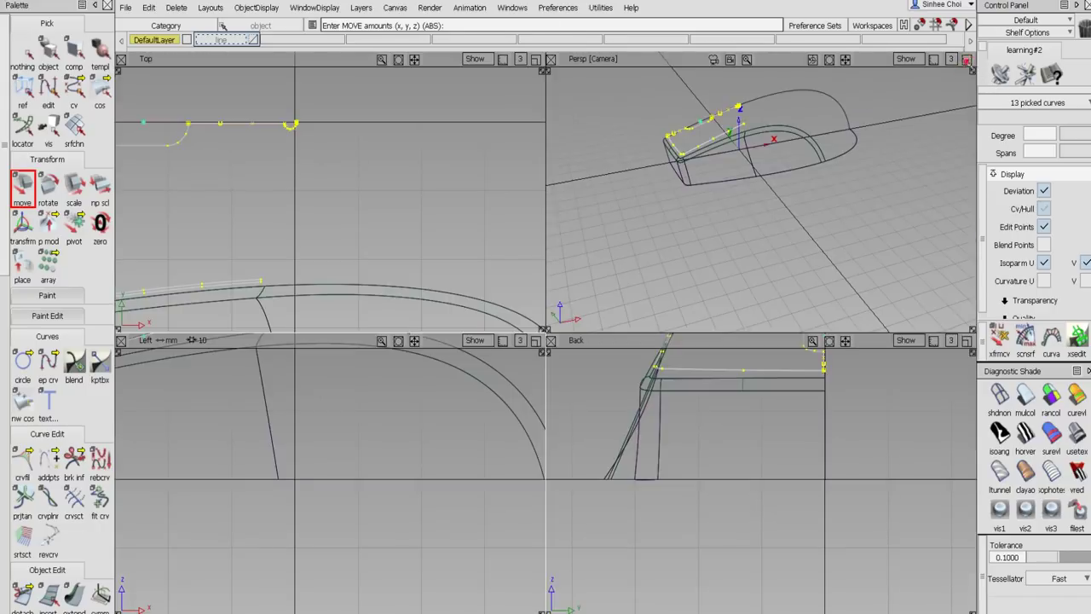
click(966, 60)
alt+shift+drag(577, 414, 315, 289)
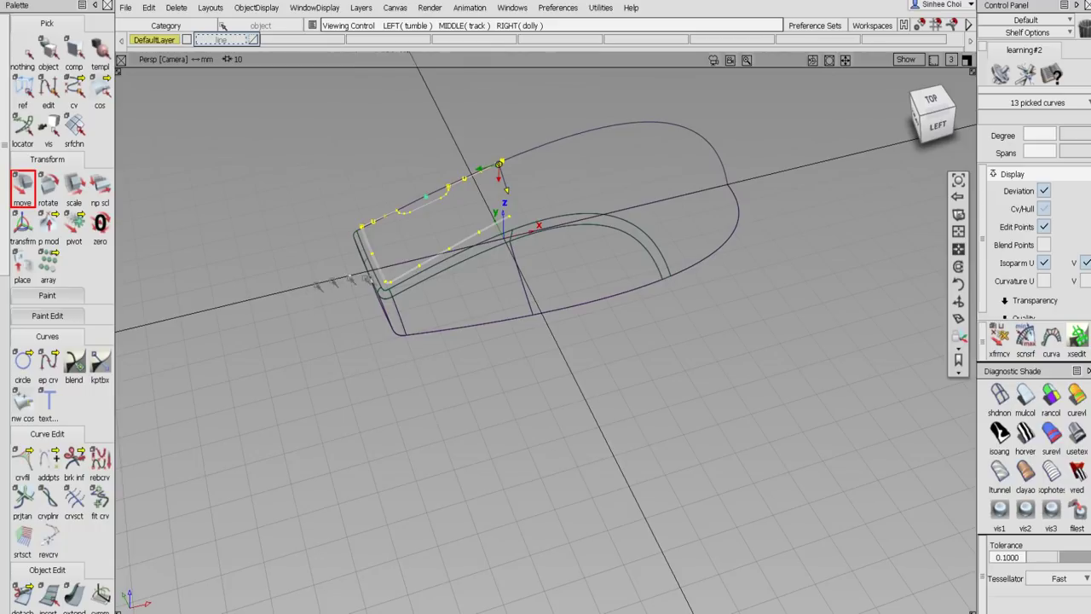
scroll(494, 301, up, 6)
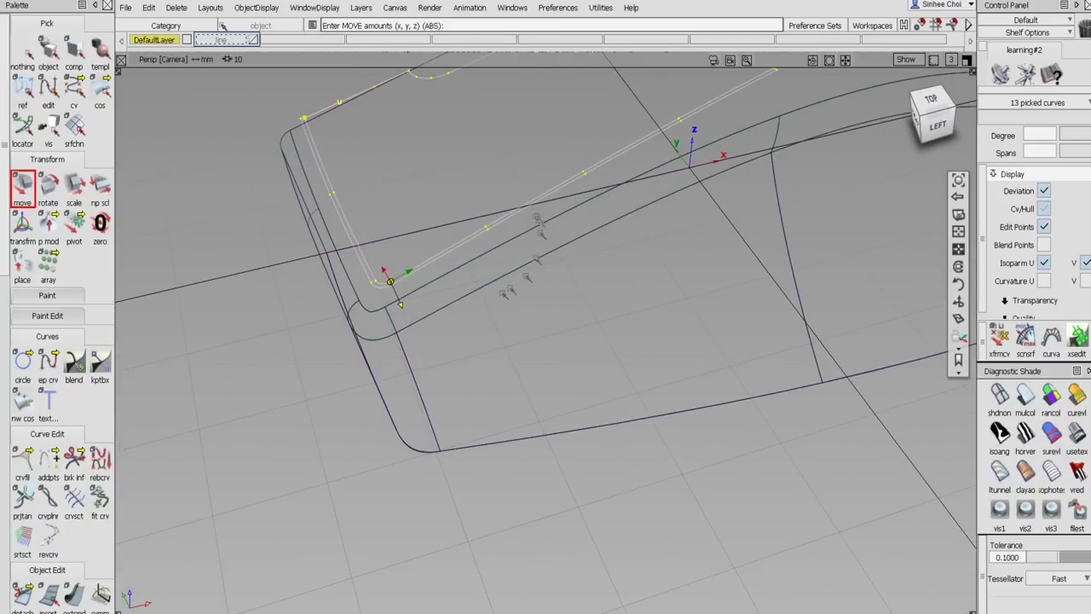
scroll(520, 294, down, 5)
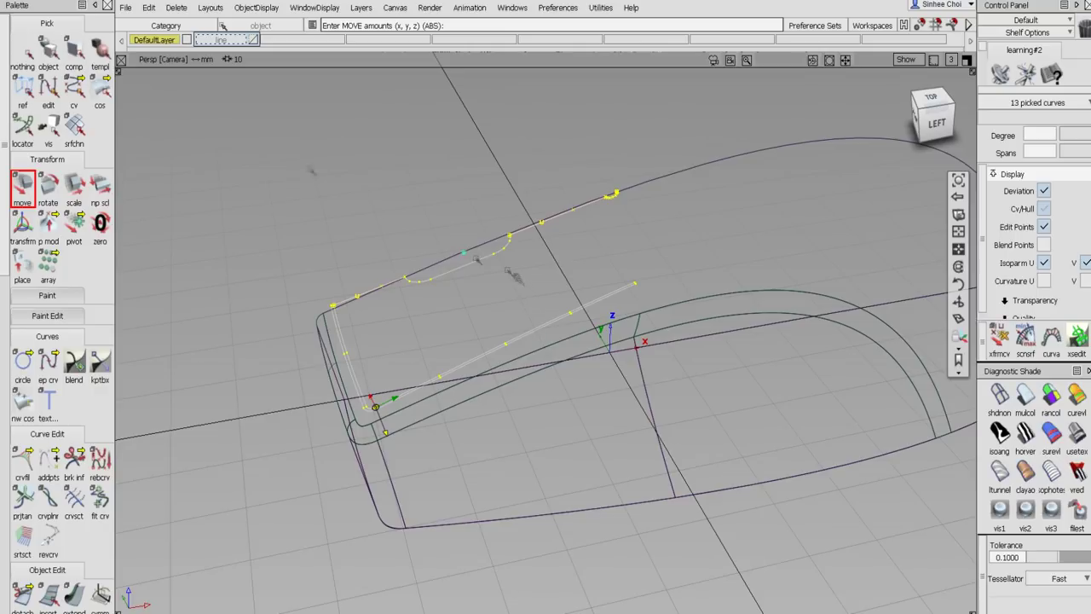
click(148, 7)
click(158, 21)
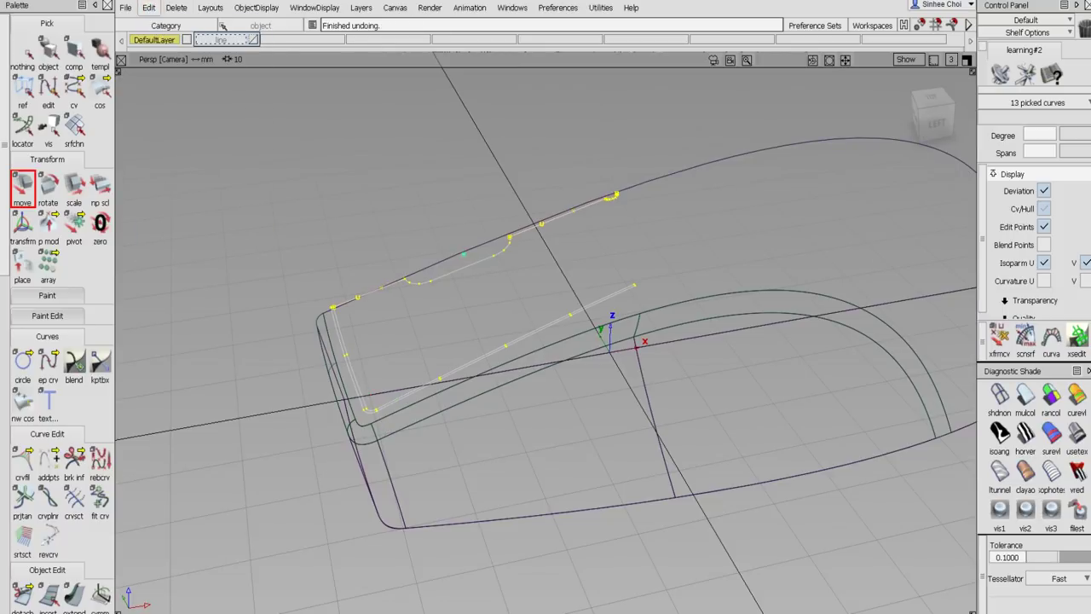
click(150, 8)
click(162, 22)
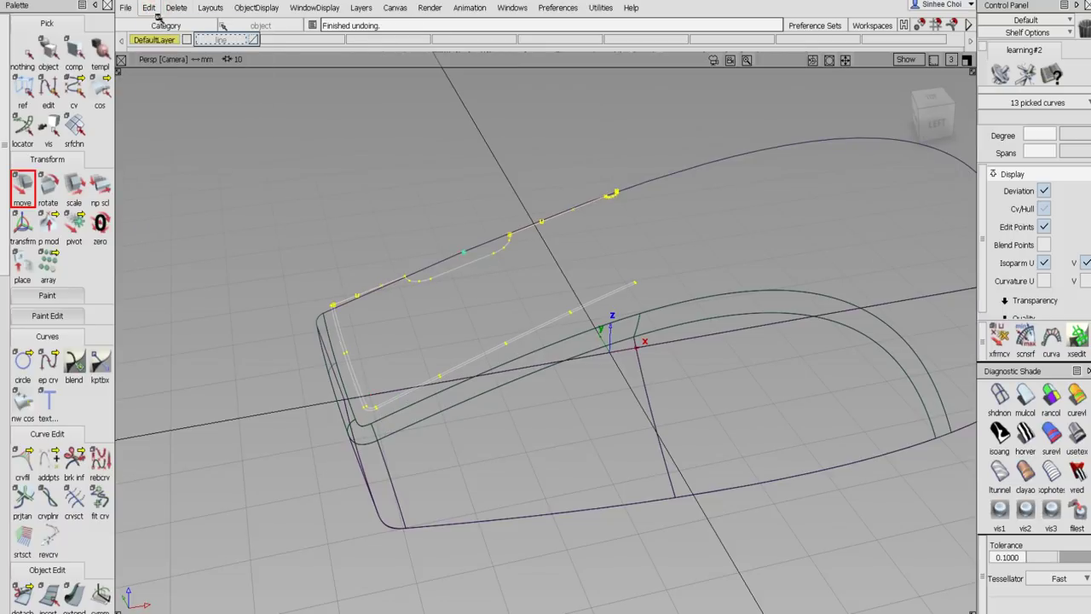
click(149, 8)
click(158, 25)
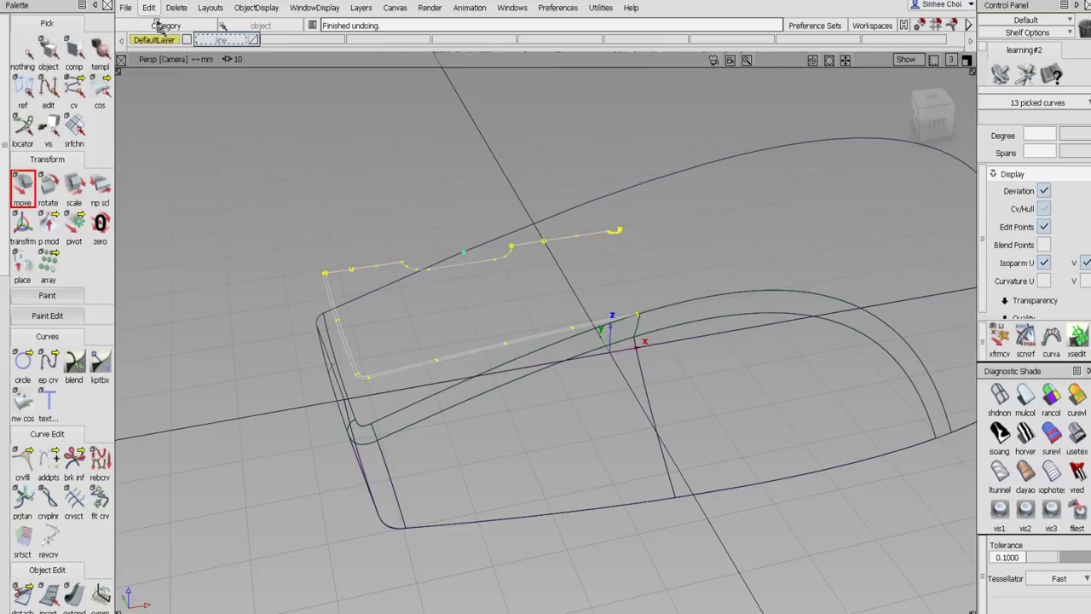
click(26, 58)
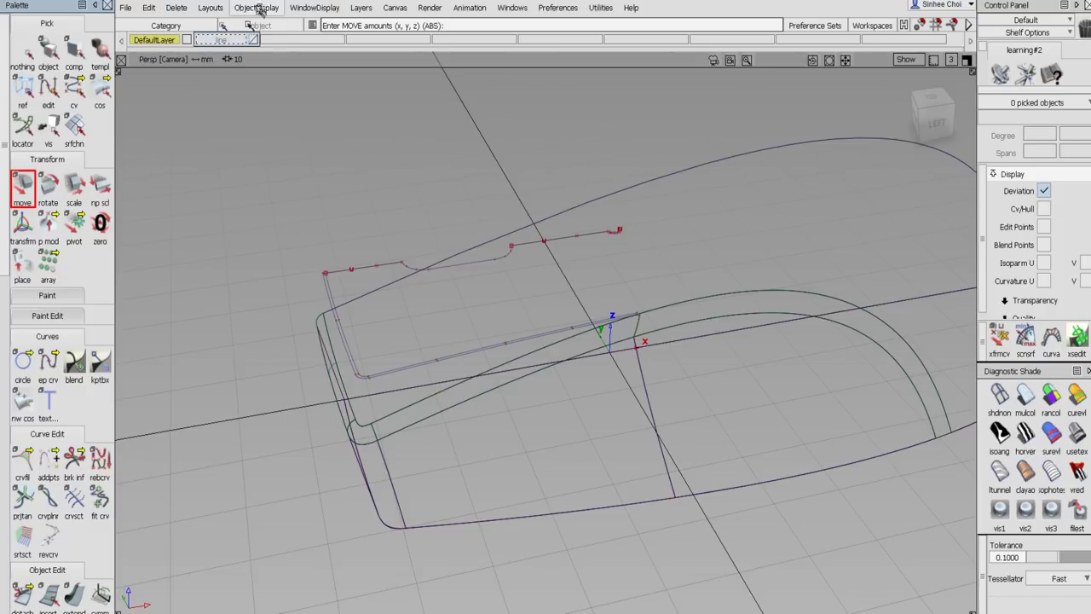
Show the line layer and select only the slot-shaped curves on the baseline, excluding the body surface and the long line.
click(251, 40)
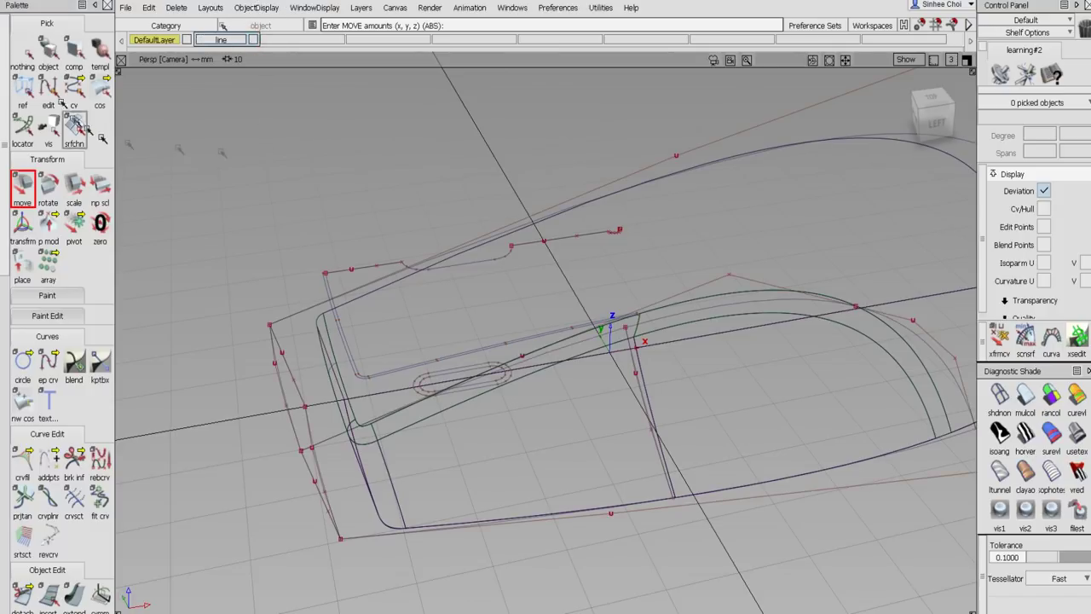
click(48, 53)
drag(384, 373, 425, 387)
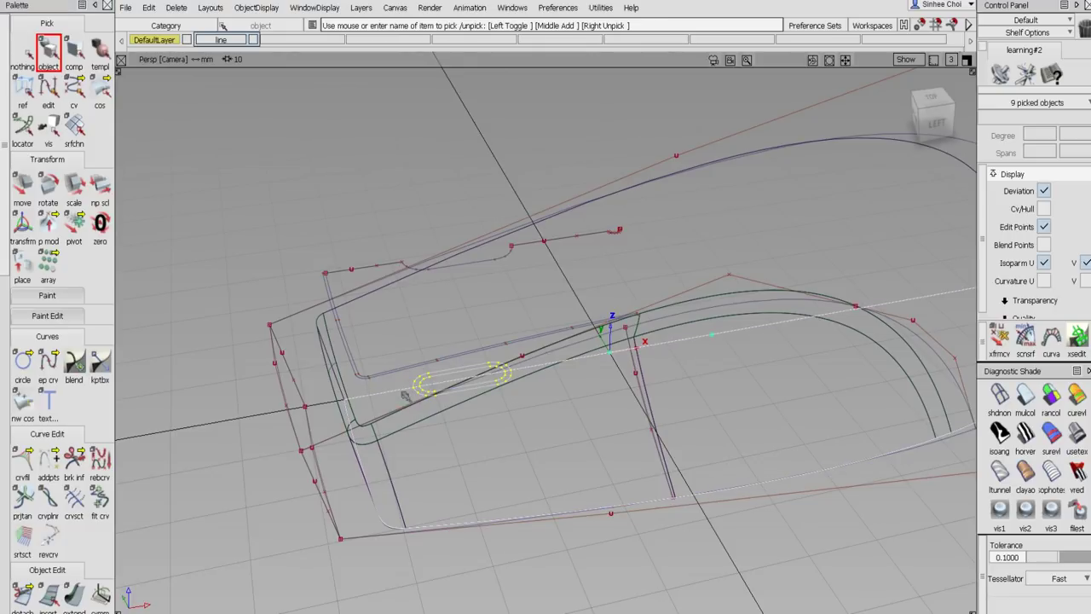
click(420, 456)
click(383, 392)
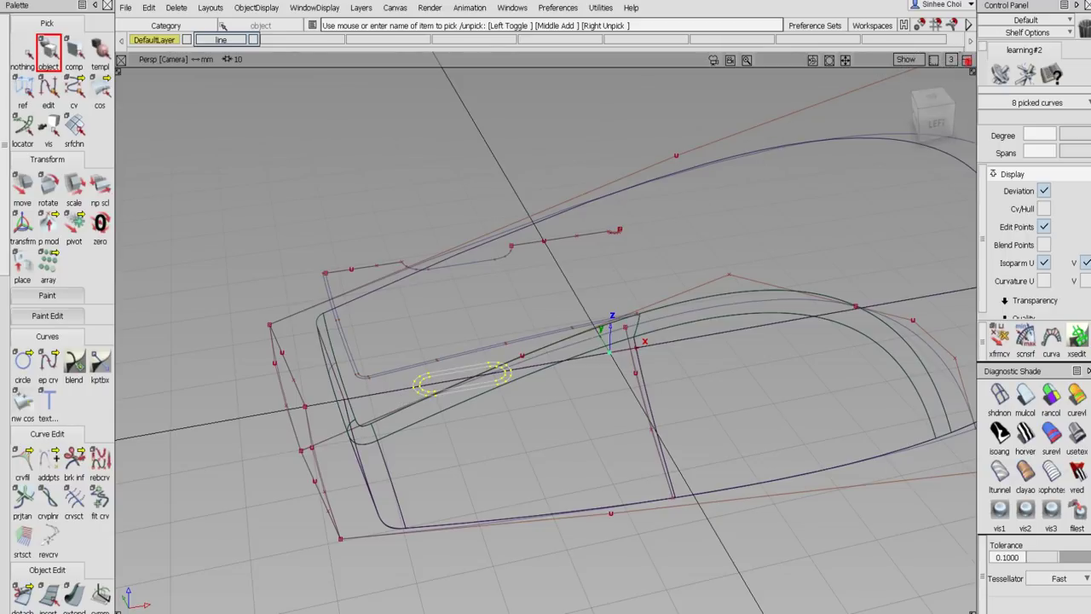
In the Left view, move the slot curves straight up to the other layout curves' height, and in the Perspective view hide the line layer.
click(966, 60)
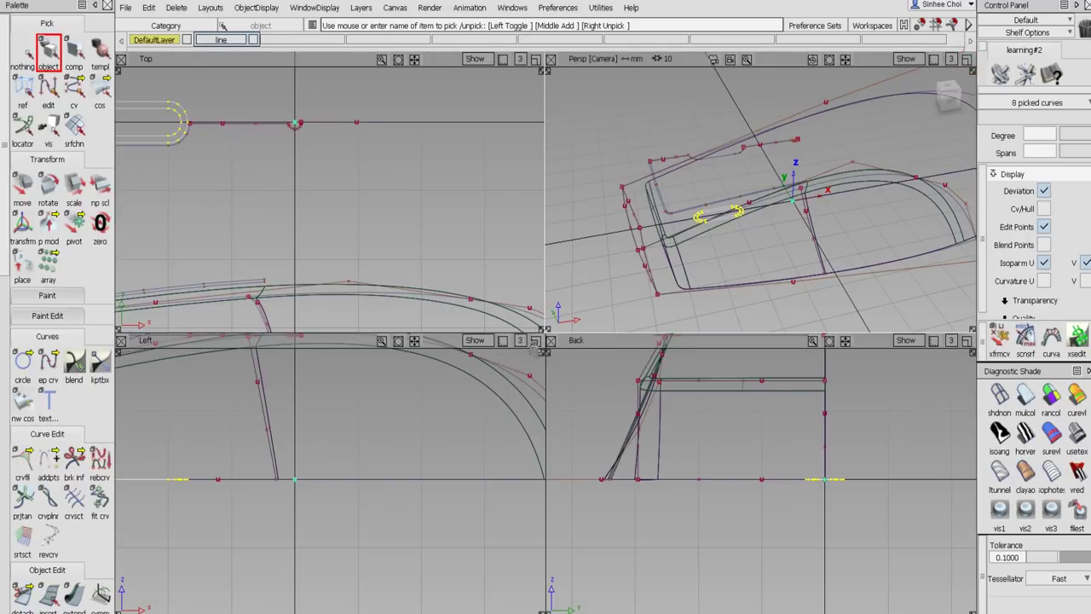
click(535, 341)
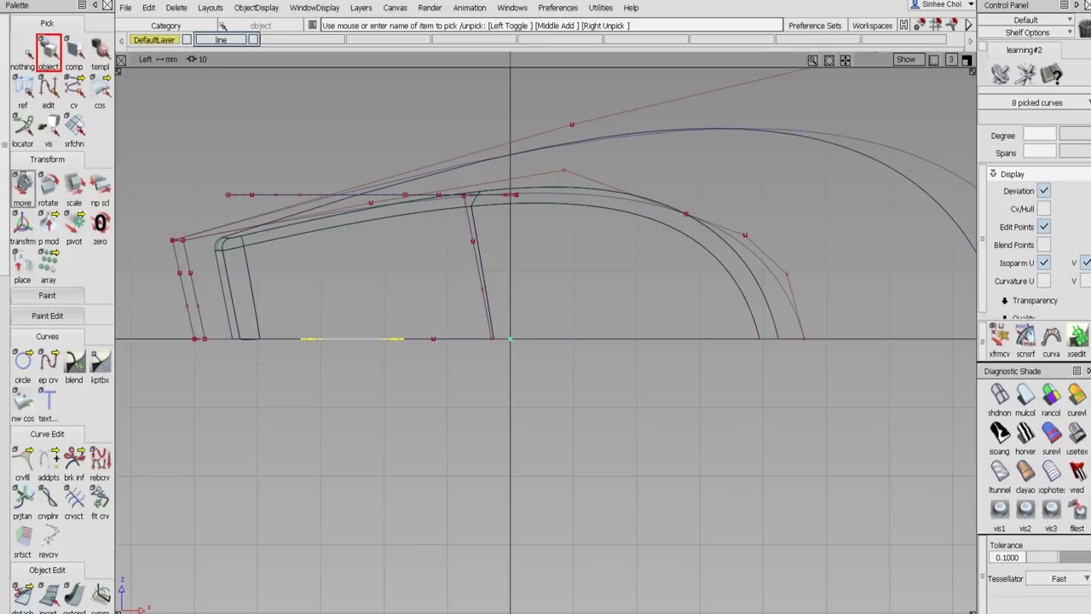
click(23, 183)
click(180, 195)
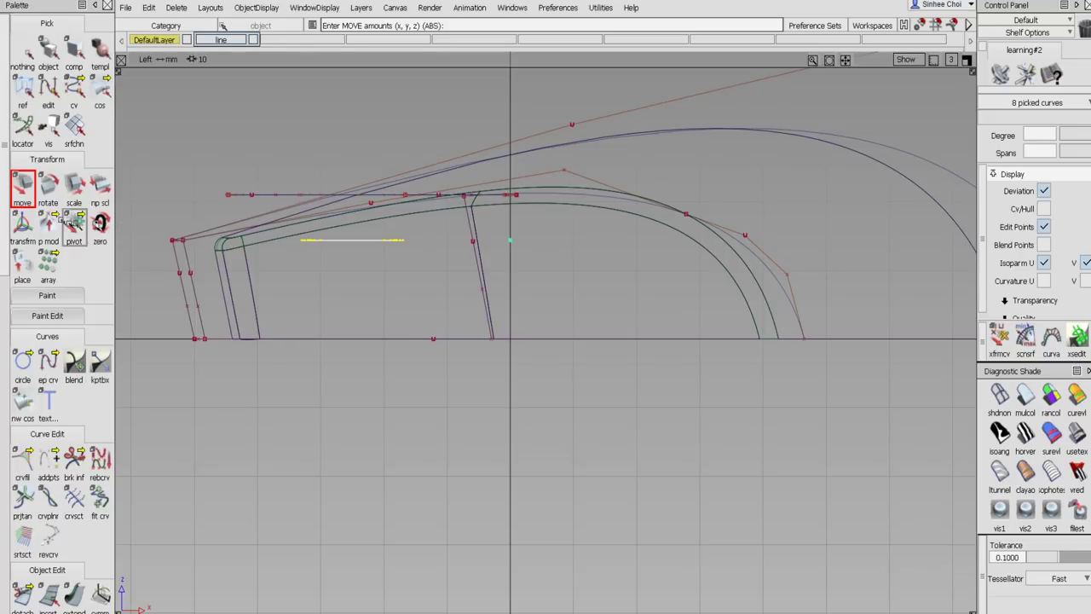
drag(223, 198, 228, 184)
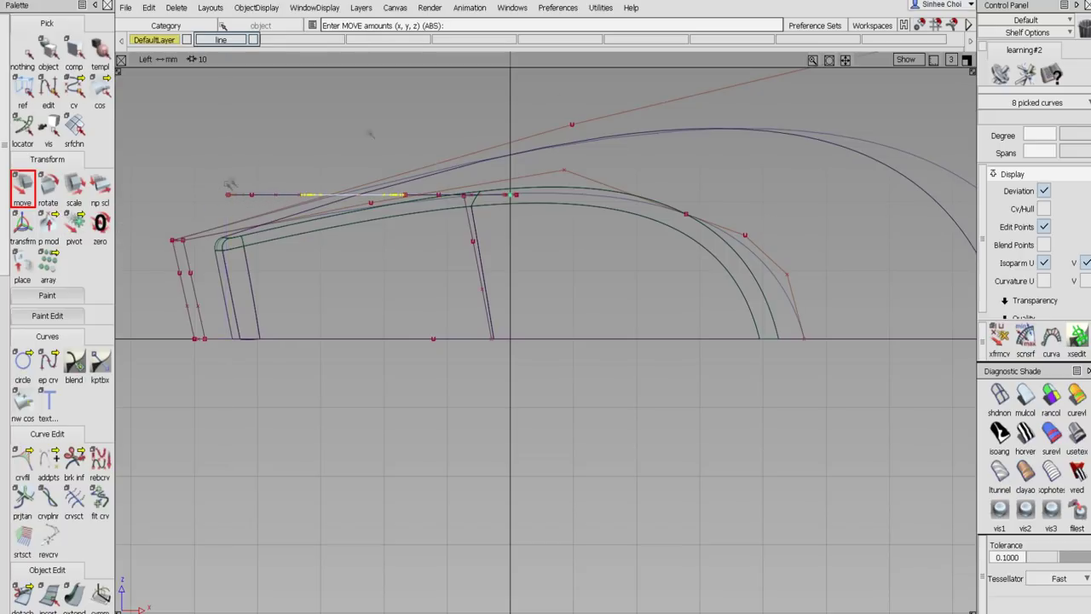
key(F12)
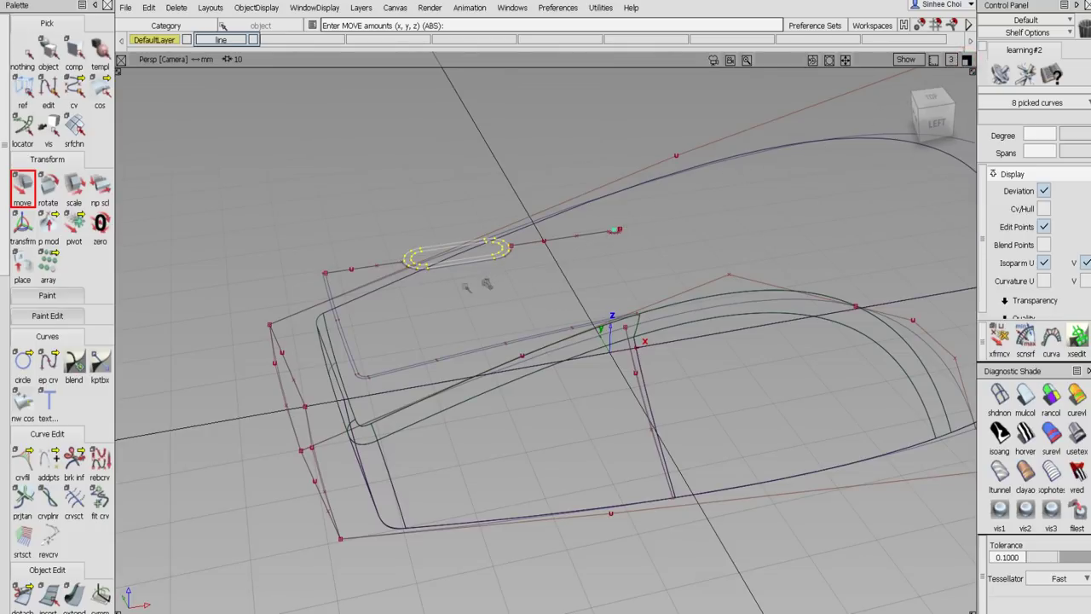
click(254, 41)
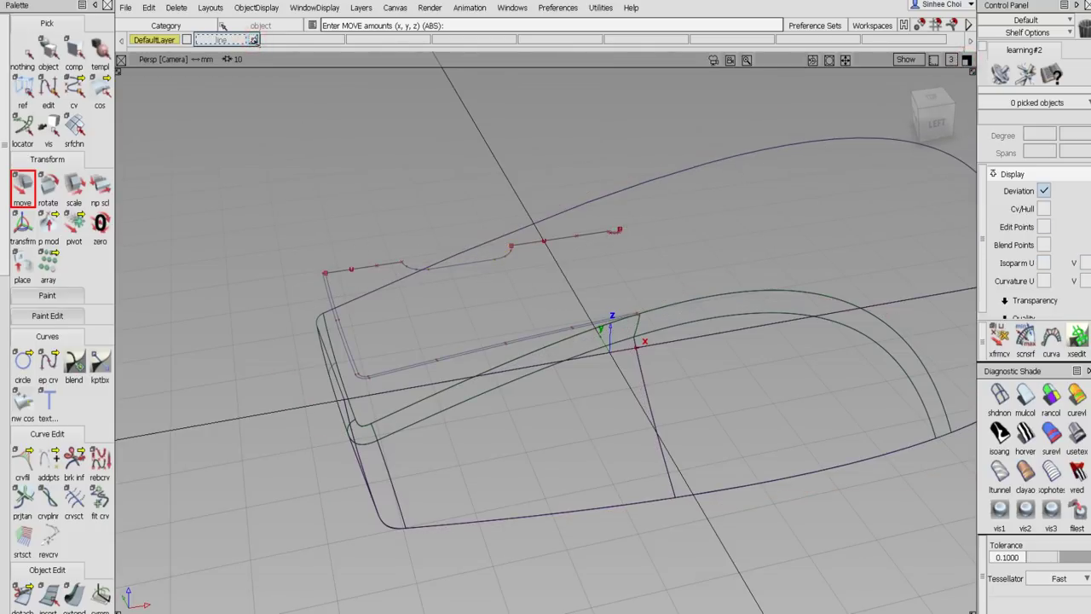
alt+shift+drag(527, 314, 519, 273)
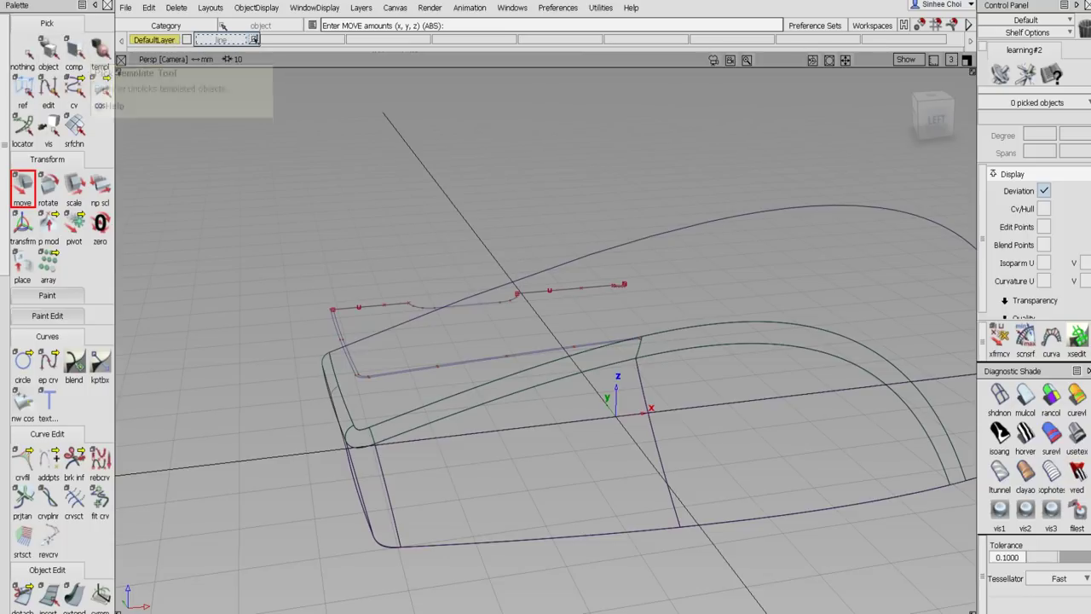
Show the line layer again and select the raised layout curves together with the slot curves.
click(254, 40)
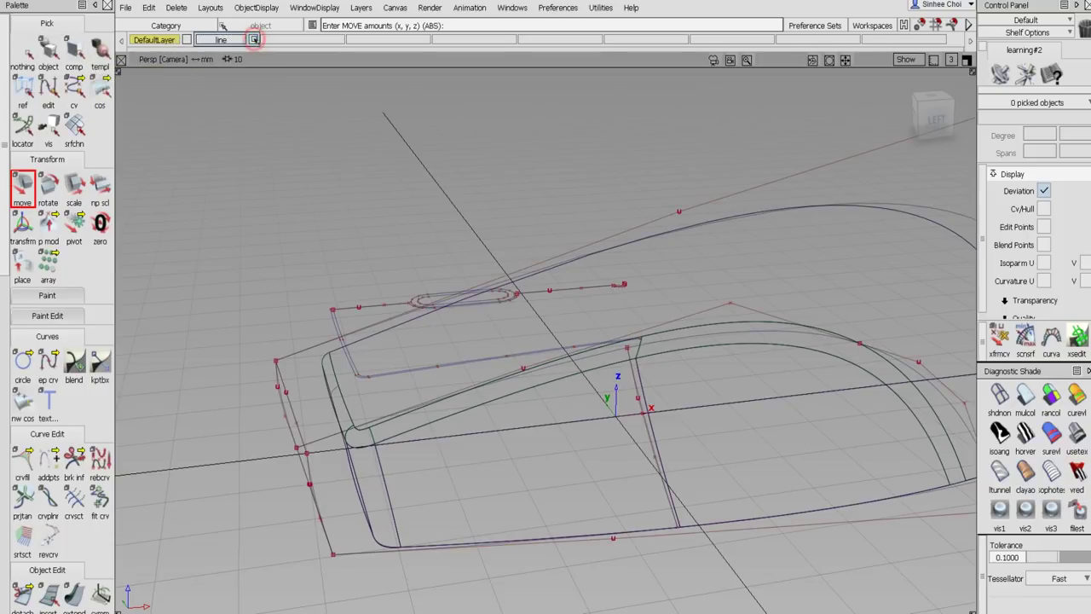
click(48, 58)
drag(316, 299, 337, 317)
scroll(430, 307, up, 5)
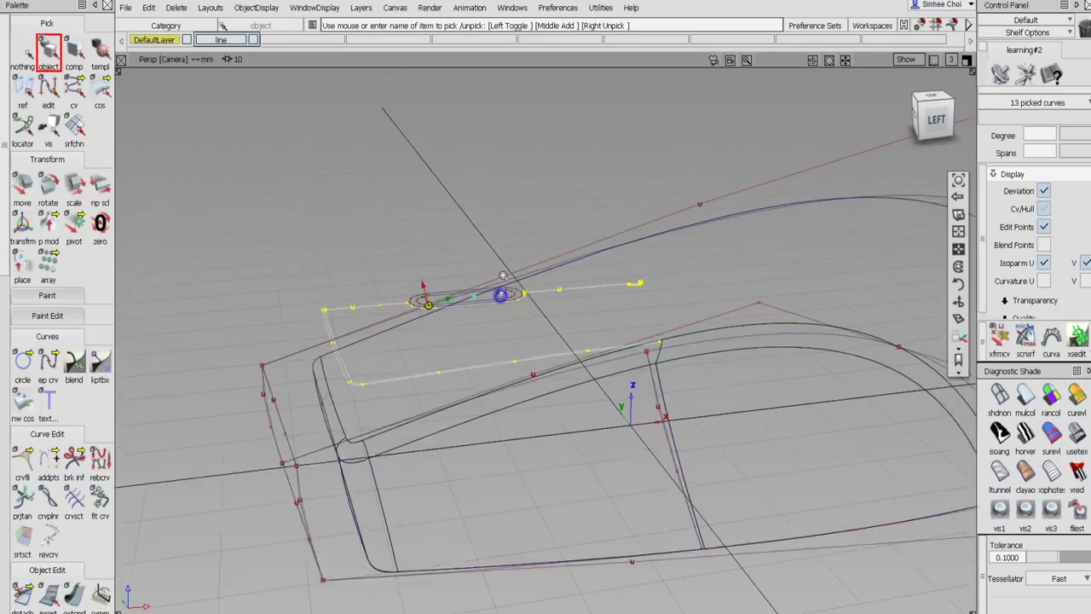
drag(445, 254, 464, 290)
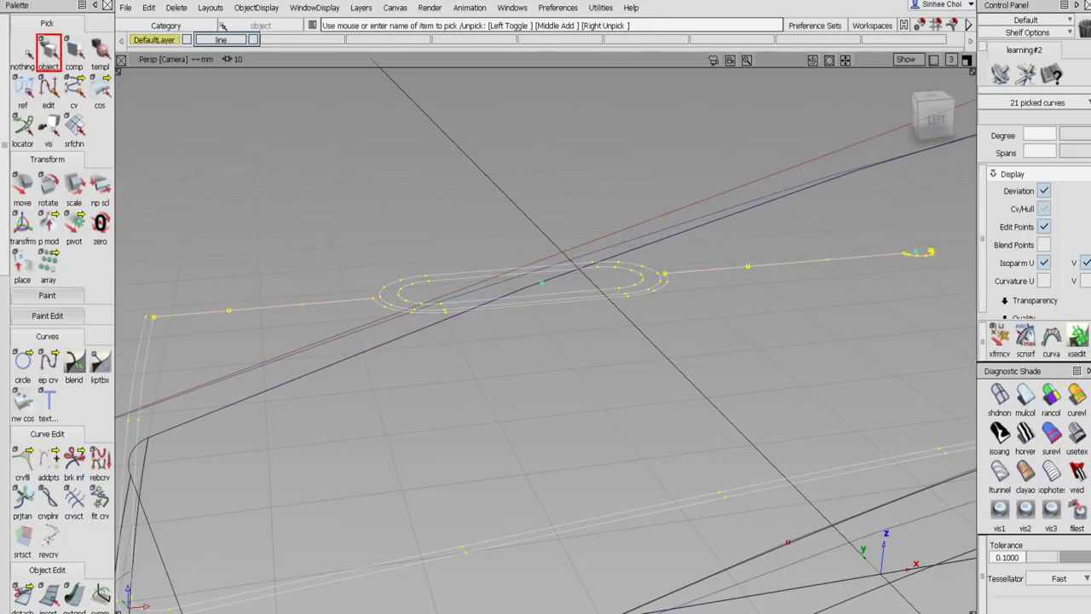
click(966, 60)
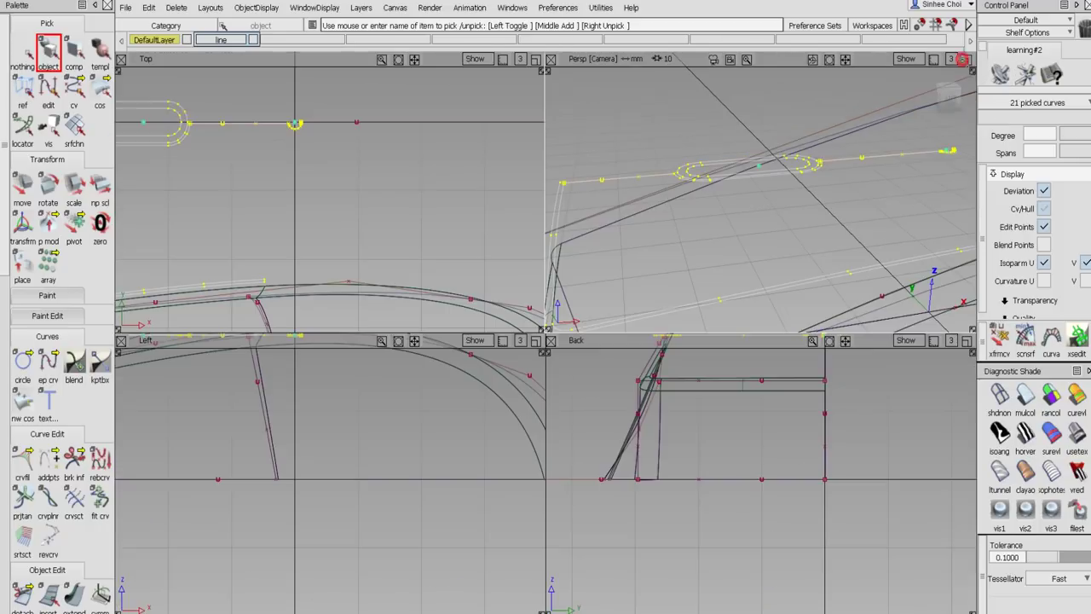
click(535, 340)
alt+shift+right_drag(538, 258, 546, 227)
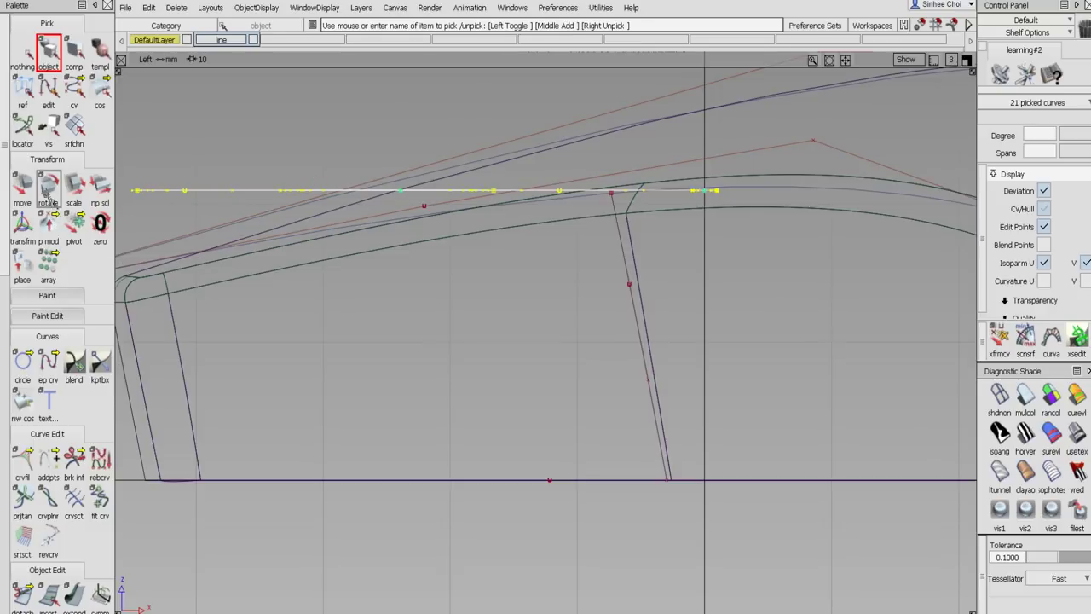
click(49, 228)
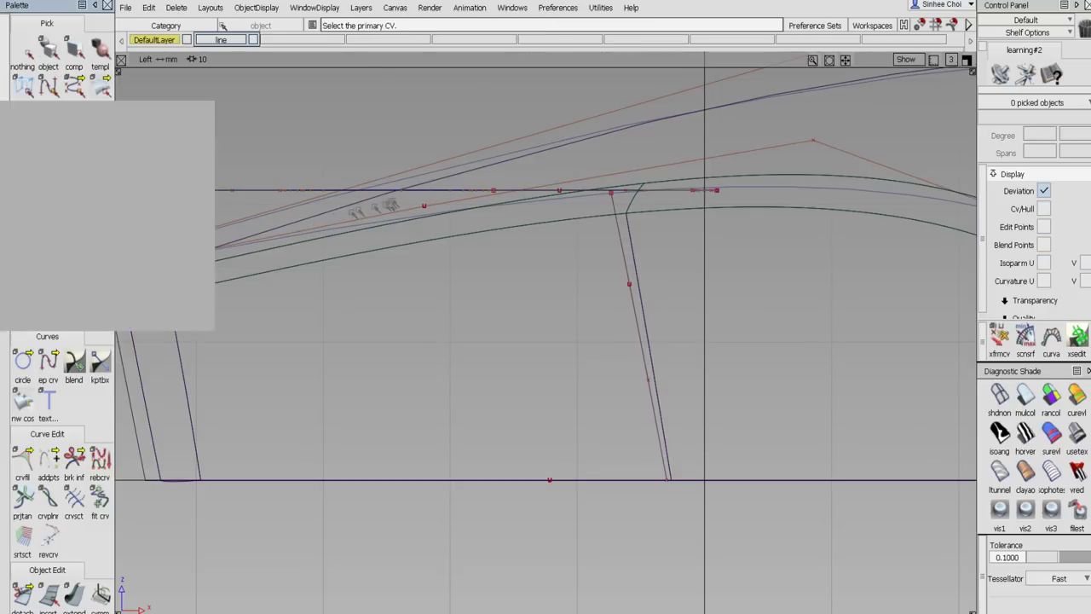
click(206, 109)
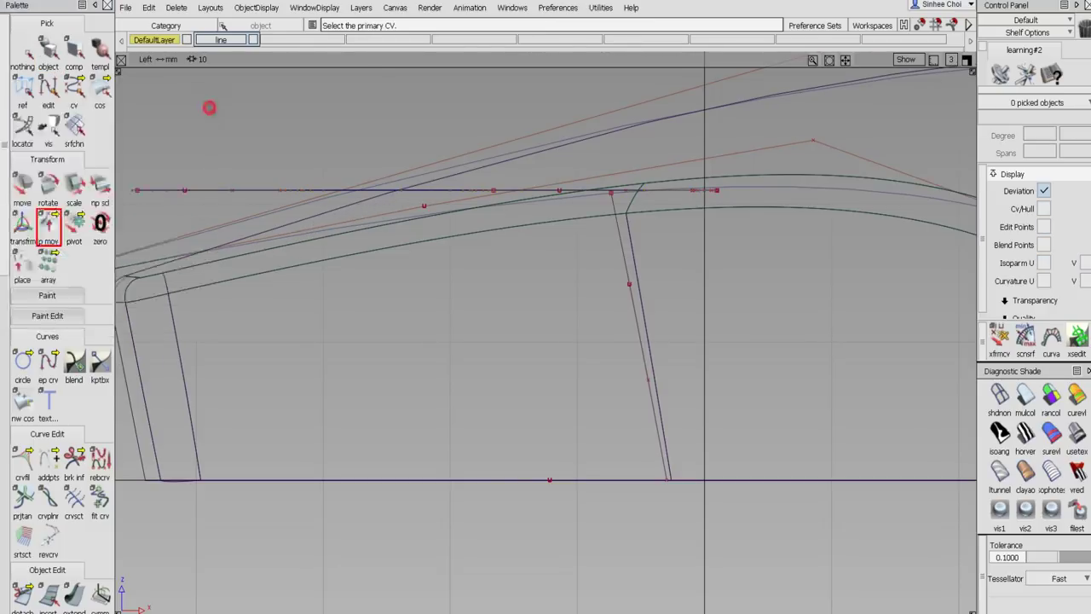
Reselect the raised layout curves and add the slot curves to the selection in the Perspective view.
click(49, 54)
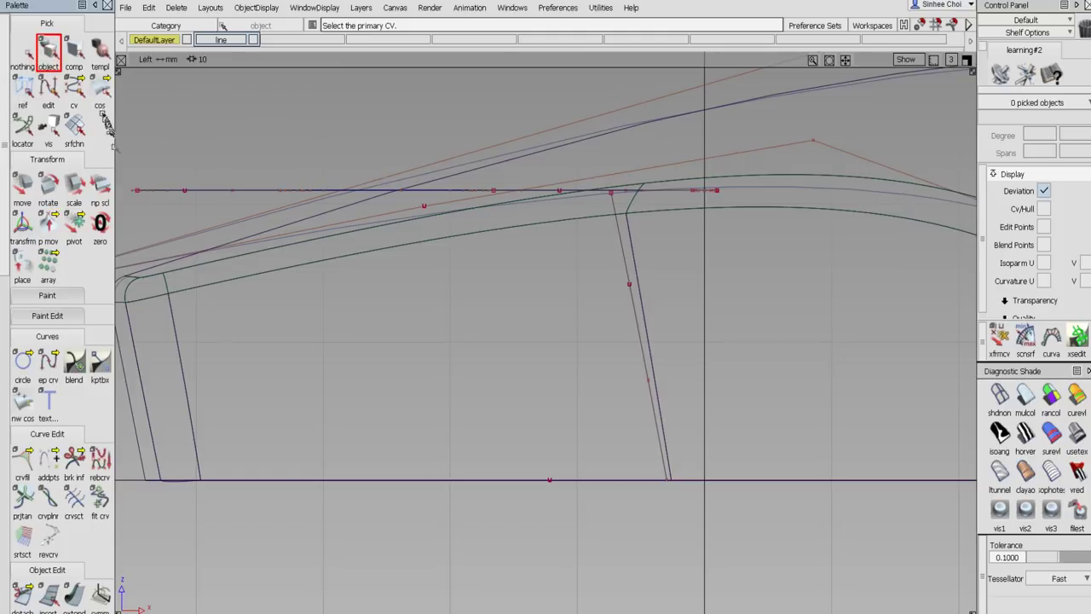
drag(134, 177, 286, 197)
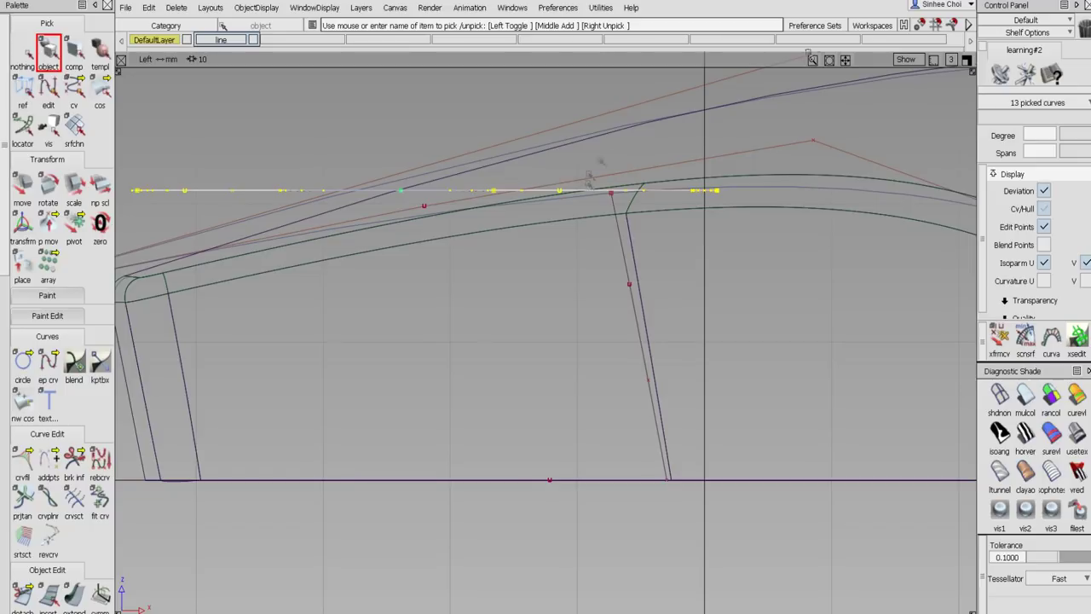
click(966, 60)
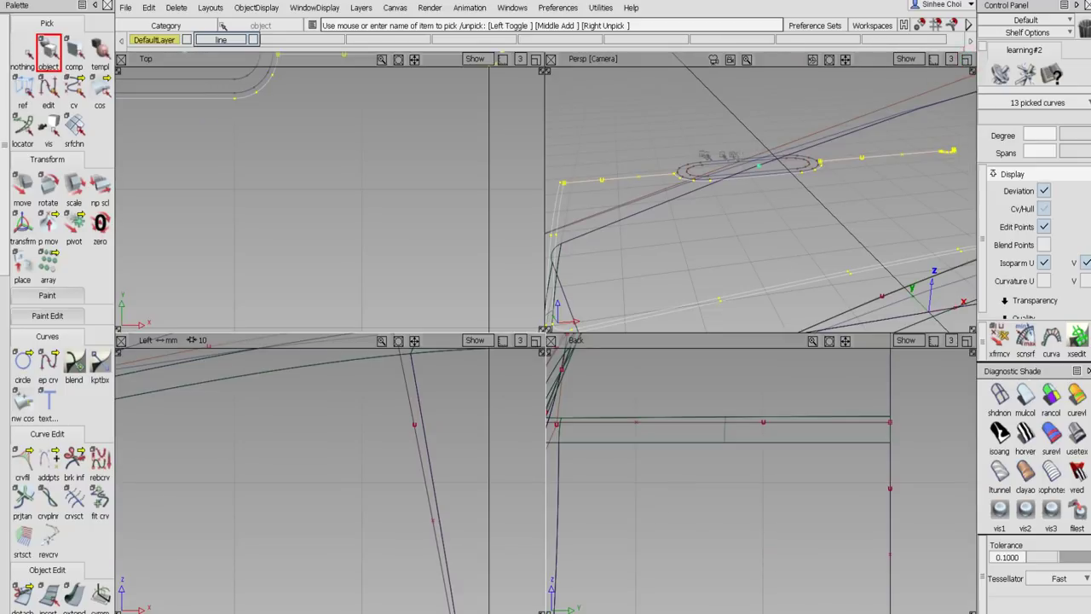
click(707, 159)
click(708, 162)
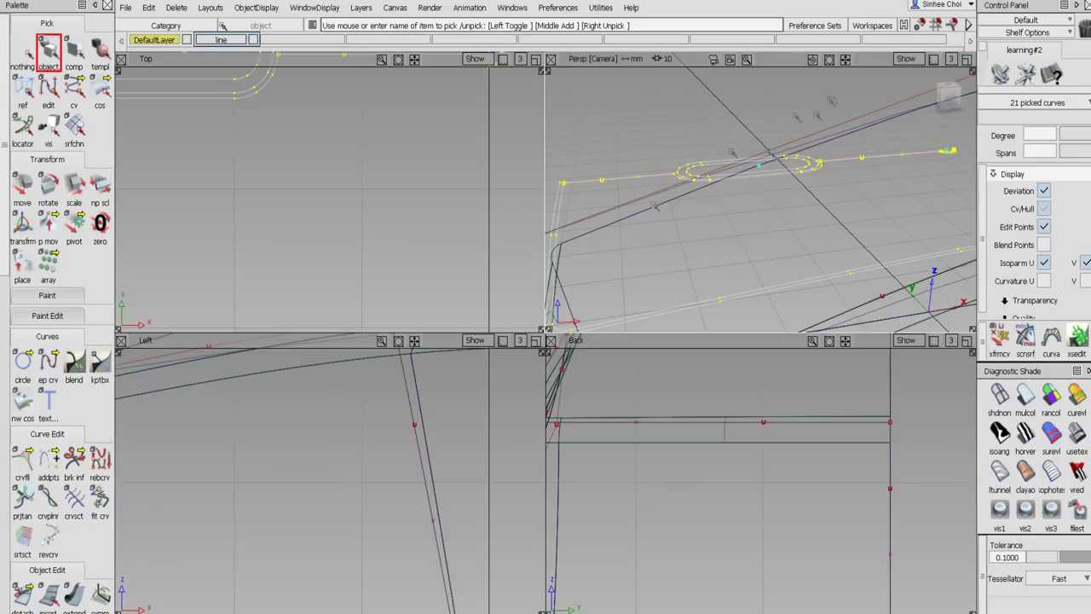
In the Left view, set the curves' pivot where they cross the upper body profile, and rotate them parallel to the slanted top.
click(535, 340)
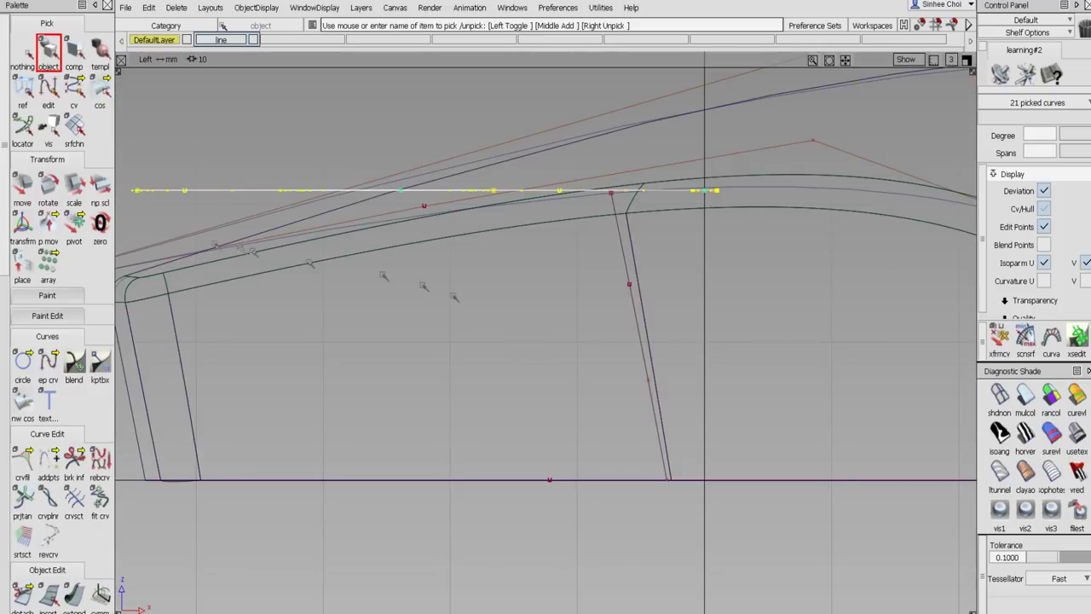
click(75, 224)
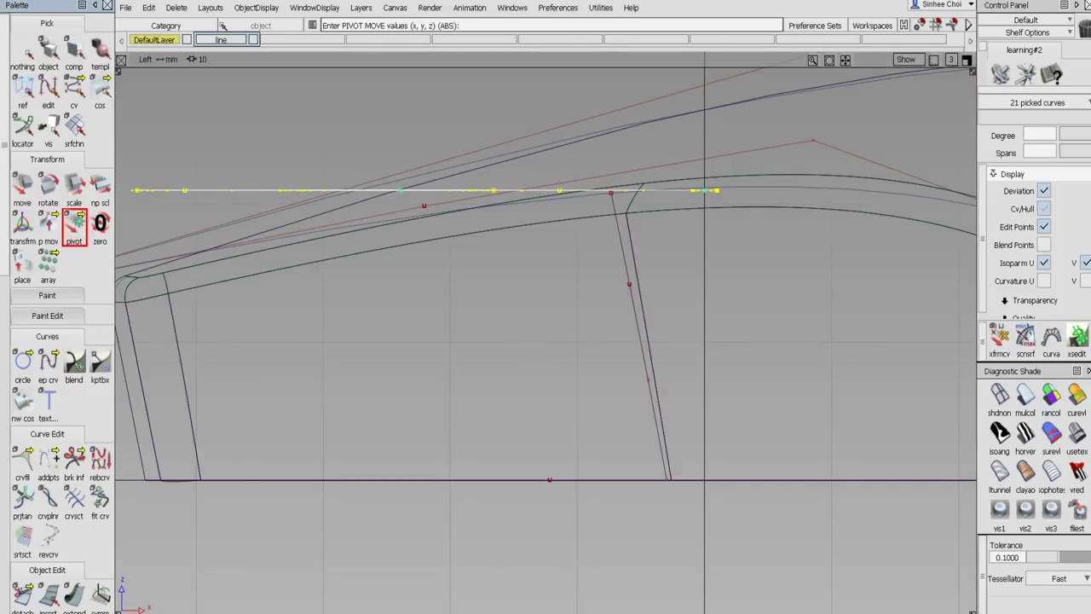
drag(403, 198, 402, 199)
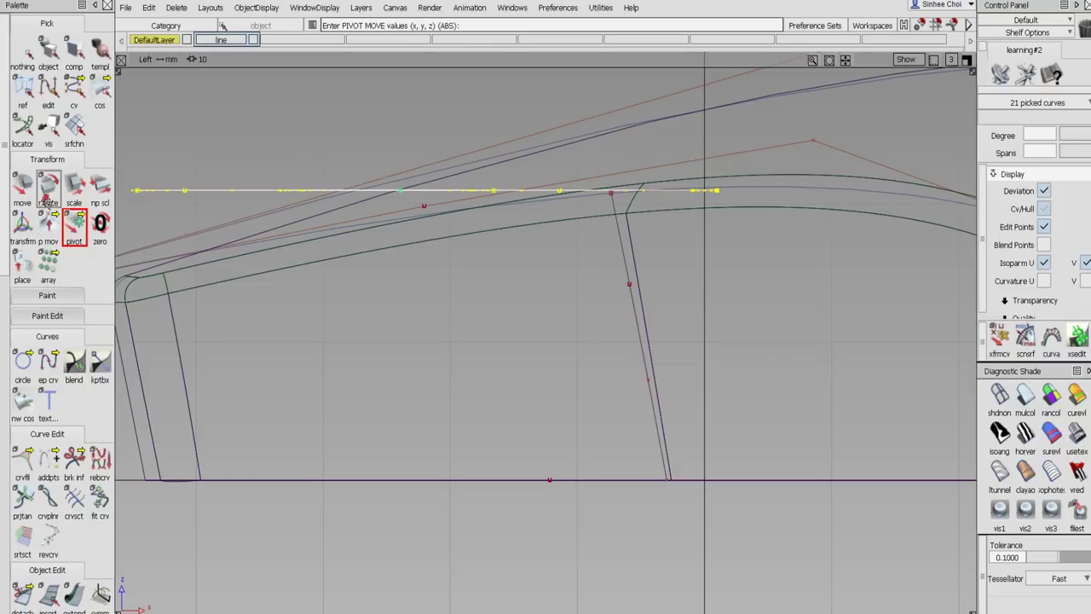
click(48, 183)
middle_drag(486, 356, 399, 358)
click(966, 59)
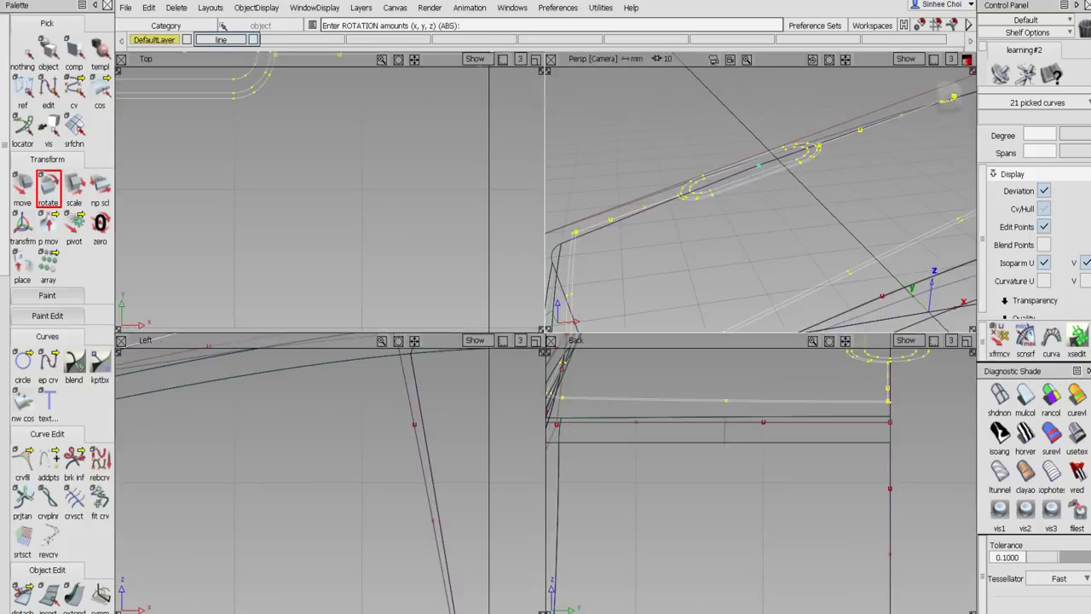
click(966, 59)
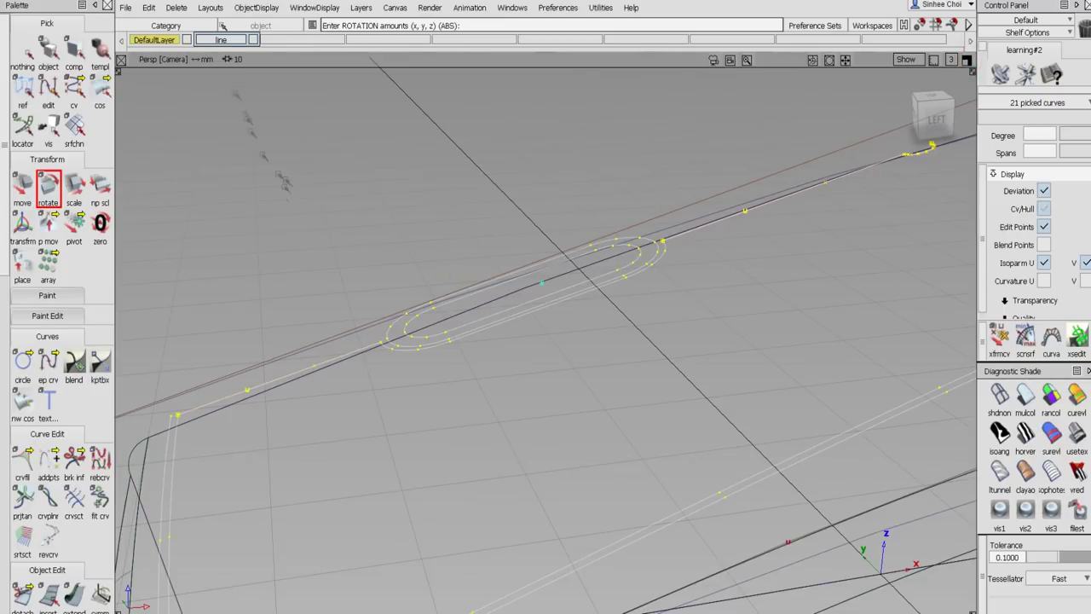
In the Perspective view, hide the line layer and deselect the rotated layout curves.
click(253, 40)
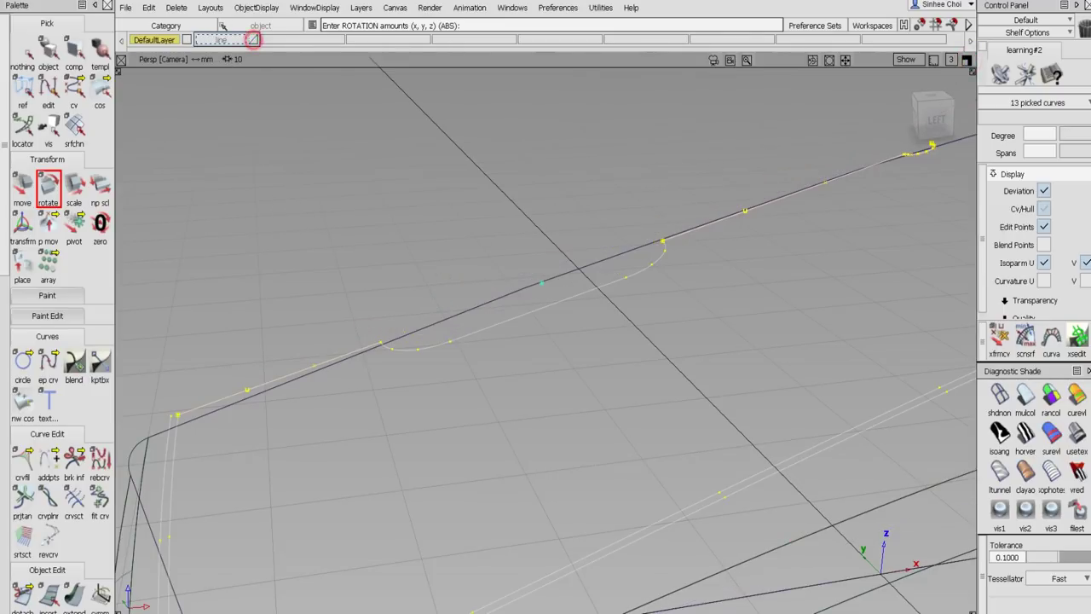
alt+shift+drag(428, 187, 427, 248)
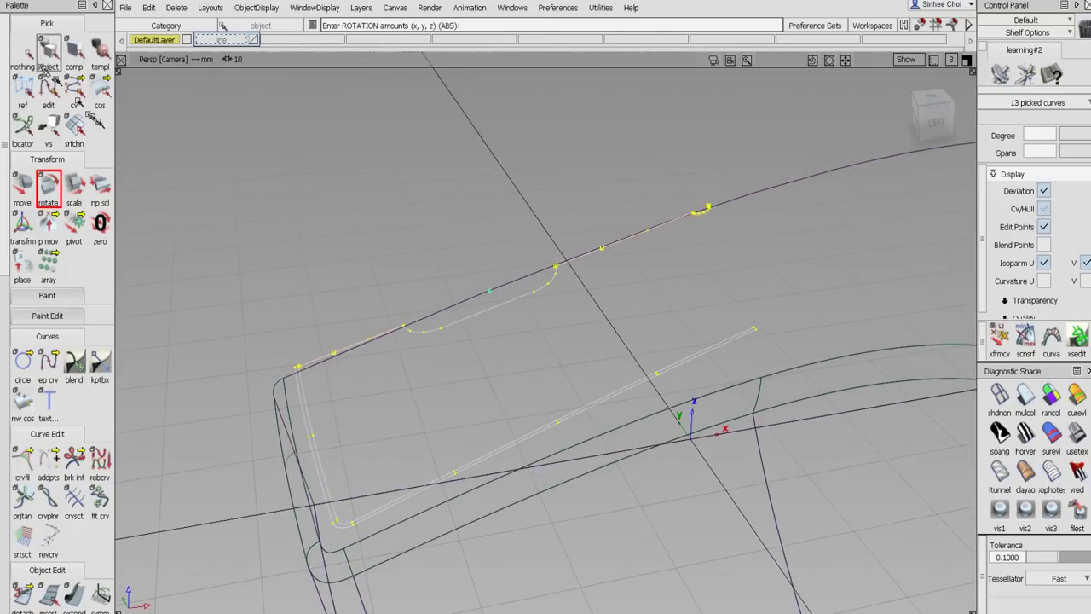
click(20, 51)
Project the visible layout curves onto the body's top surface as curves on surfaces, using the Normal vector option.
click(49, 51)
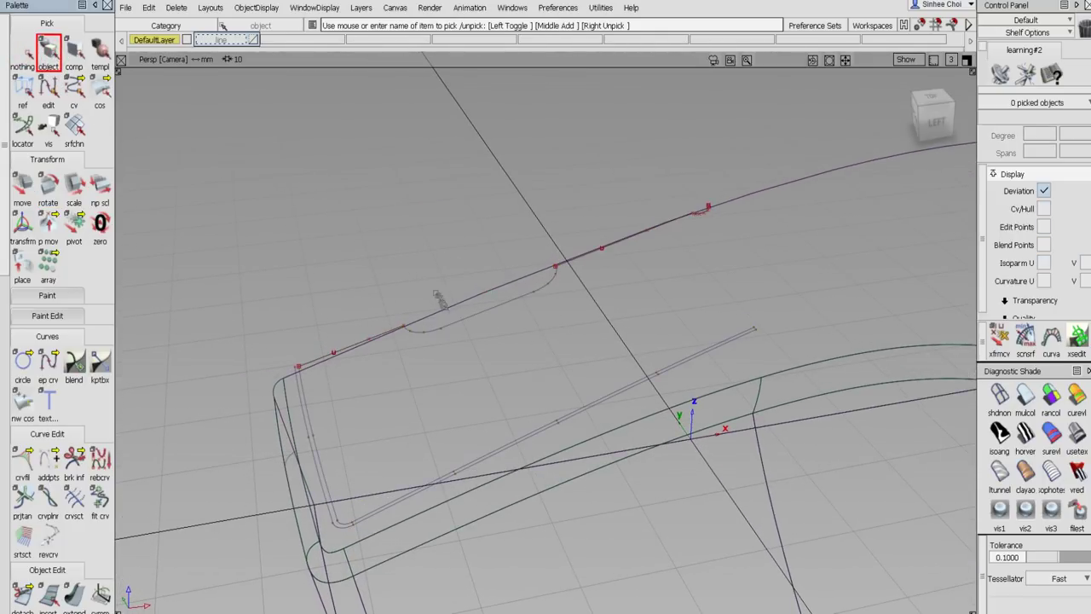
click(440, 302)
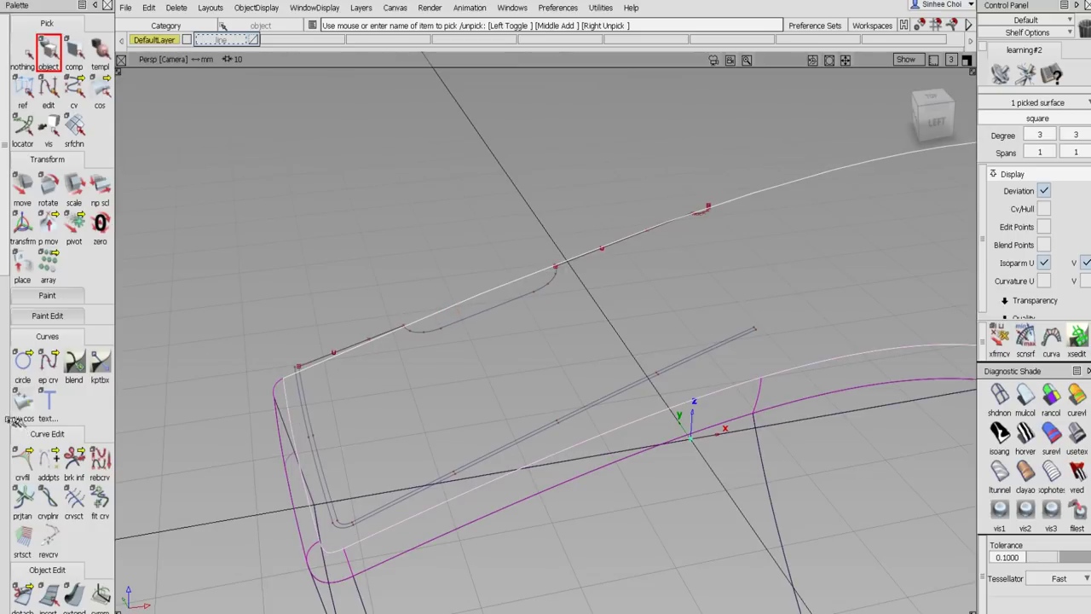
scroll(4, 412, down, 5)
double_click(21, 334)
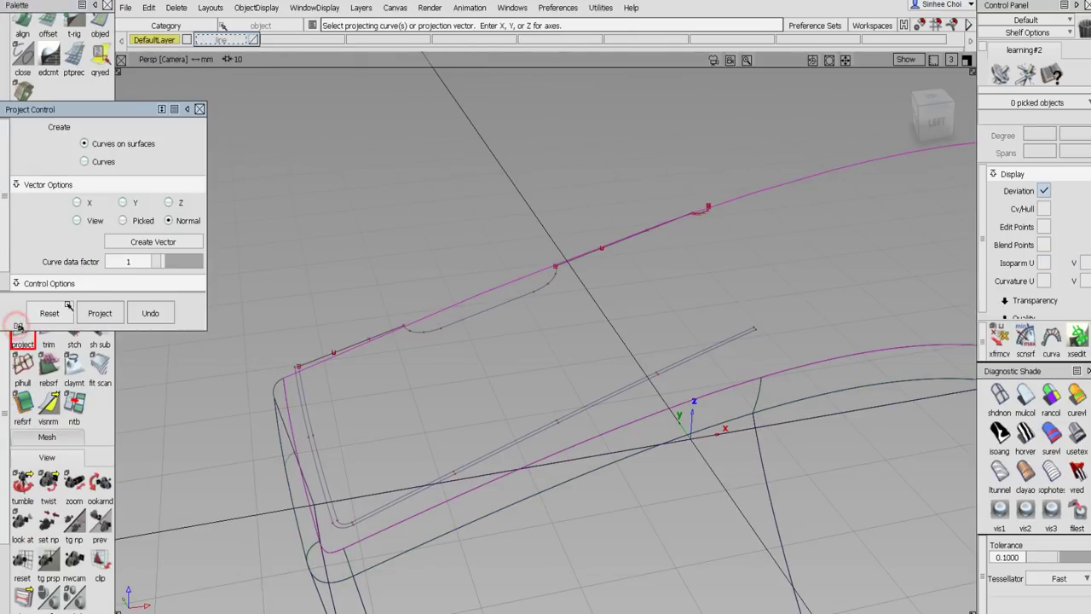
drag(264, 149, 835, 576)
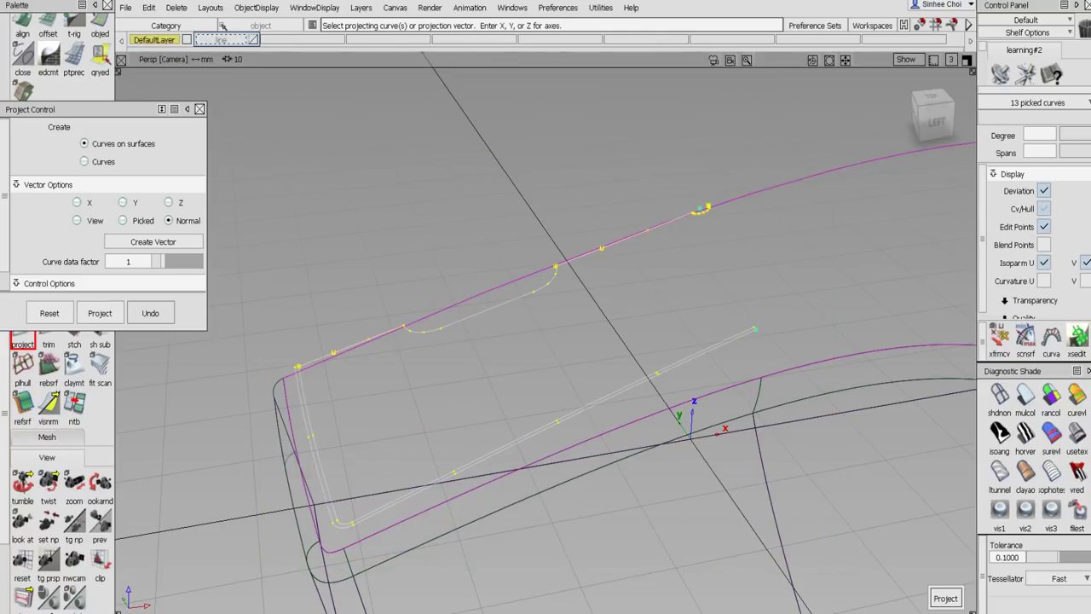
click(945, 597)
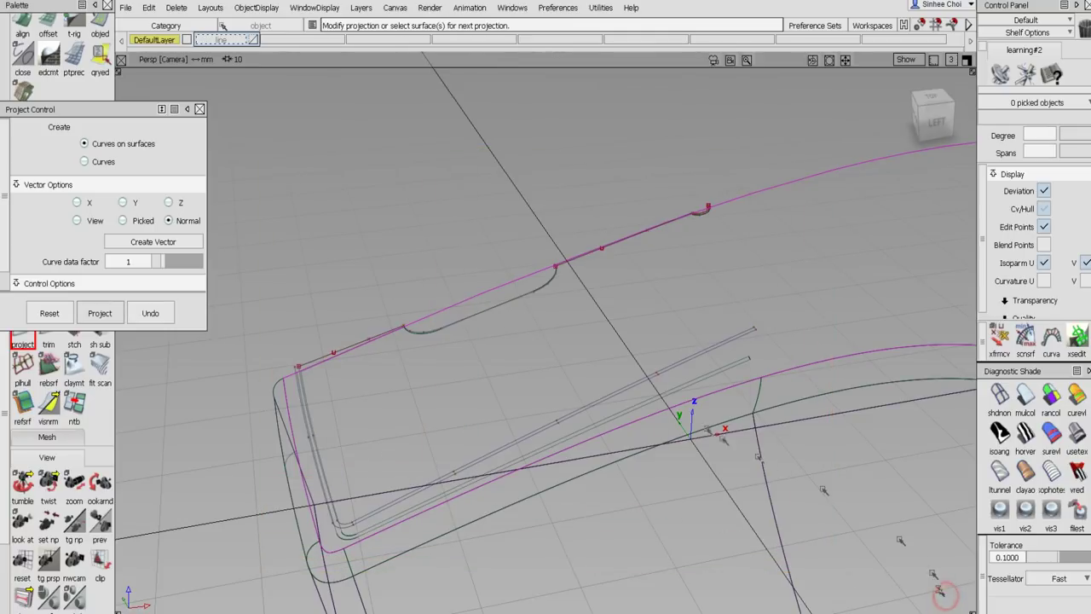
click(199, 110)
Select all the visible projection curves and assign them to the line layer.
scroll(8, 41, up, 10)
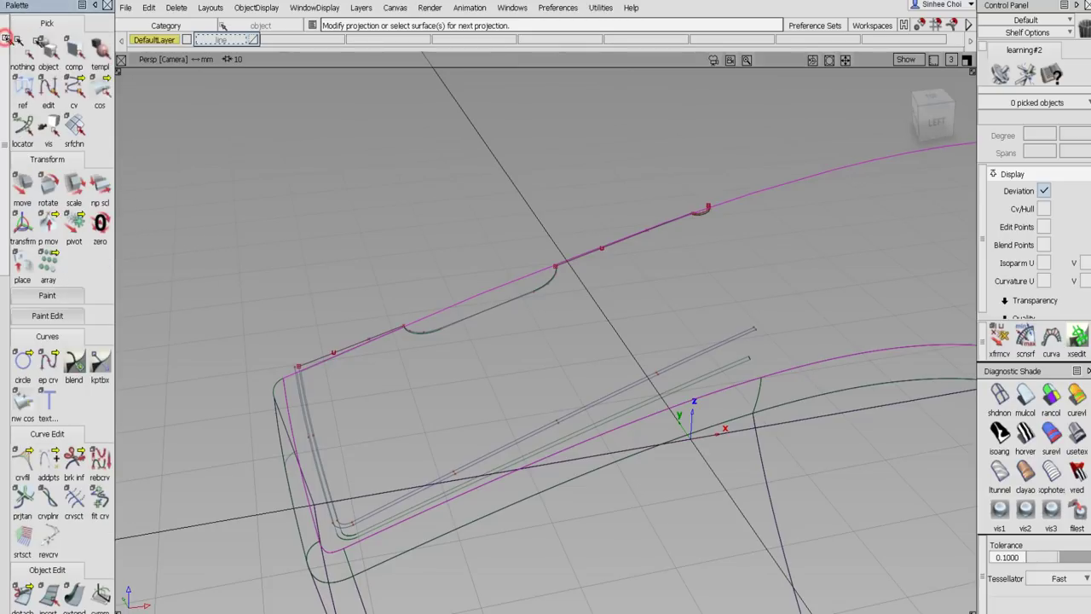
click(75, 53)
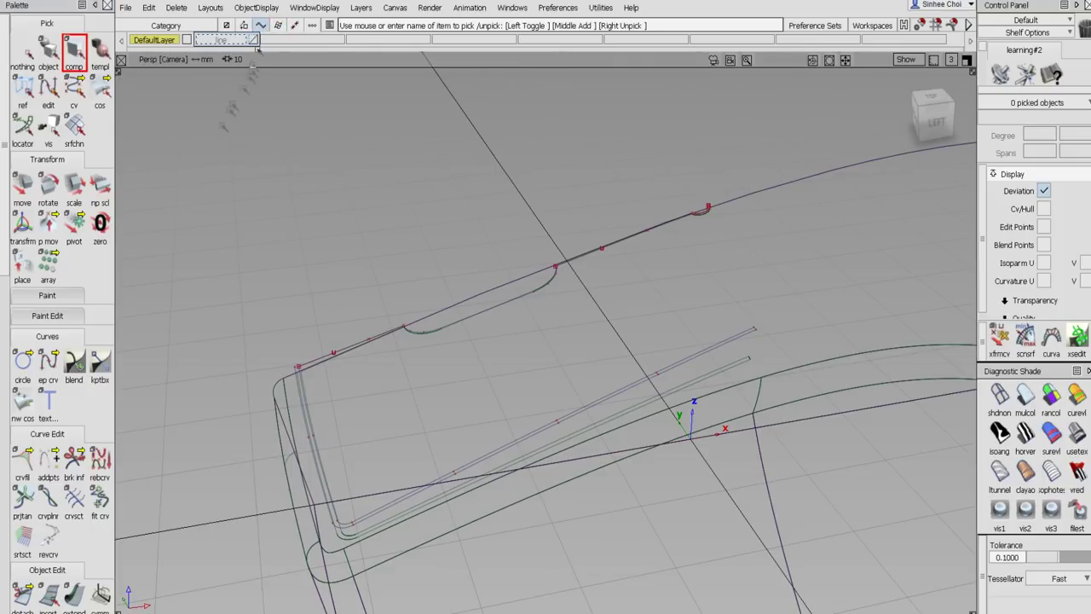
mouse_move(223, 174)
mouse_down()
mouse_move(233, 242)
mouse_move(872, 458)
mouse_move(888, 587)
mouse_up()
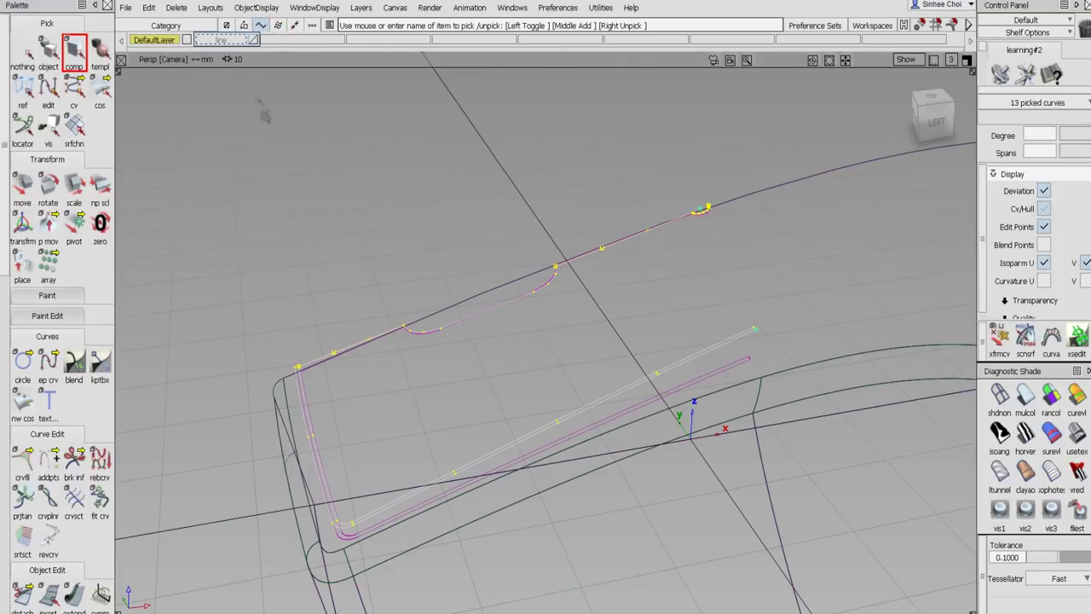
right_click(223, 40)
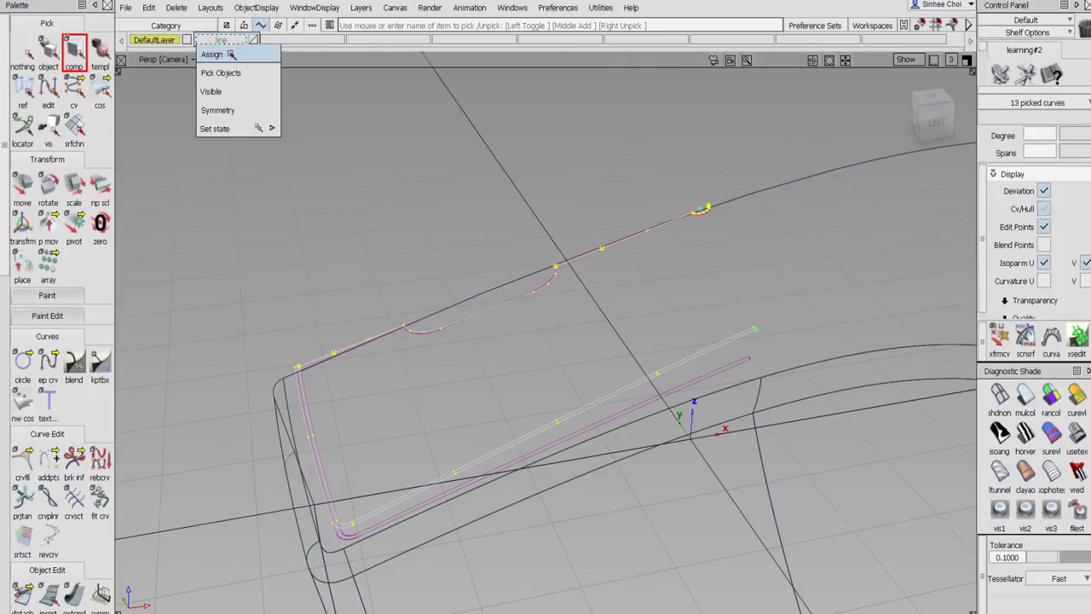
click(230, 54)
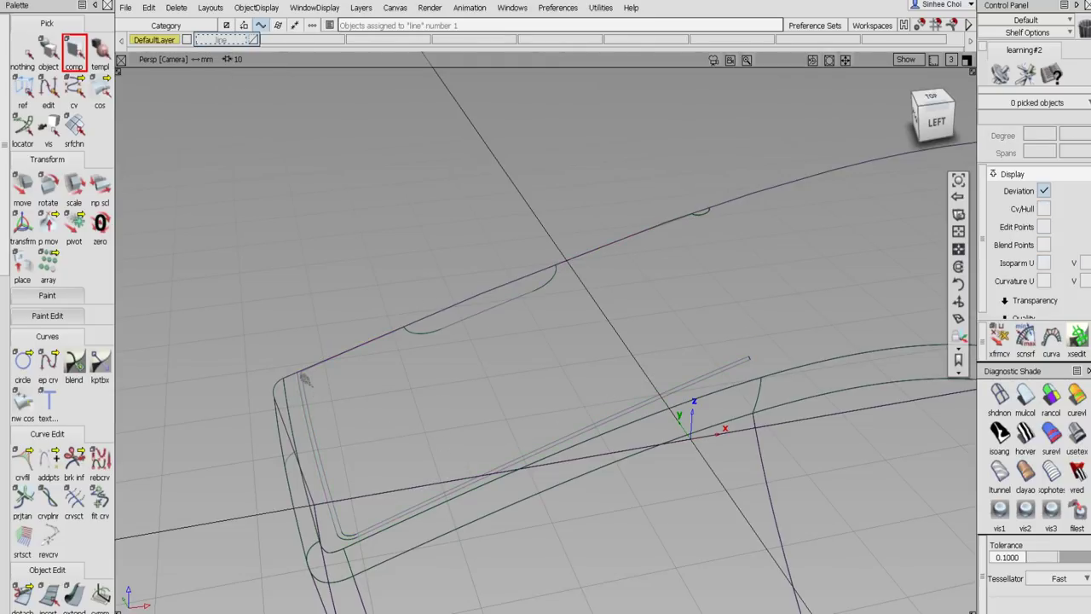
Examine the projected curves on the top surface up close, checking their ends along the centre edge.
scroll(305, 381, up, 10)
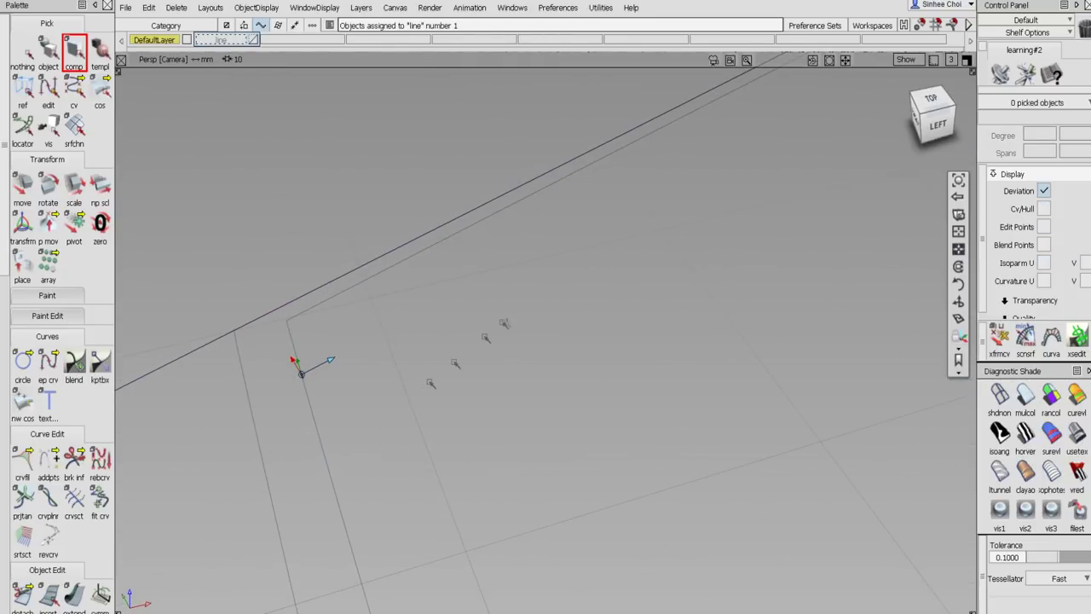
scroll(497, 358, down, 5)
scroll(536, 341, up, 5)
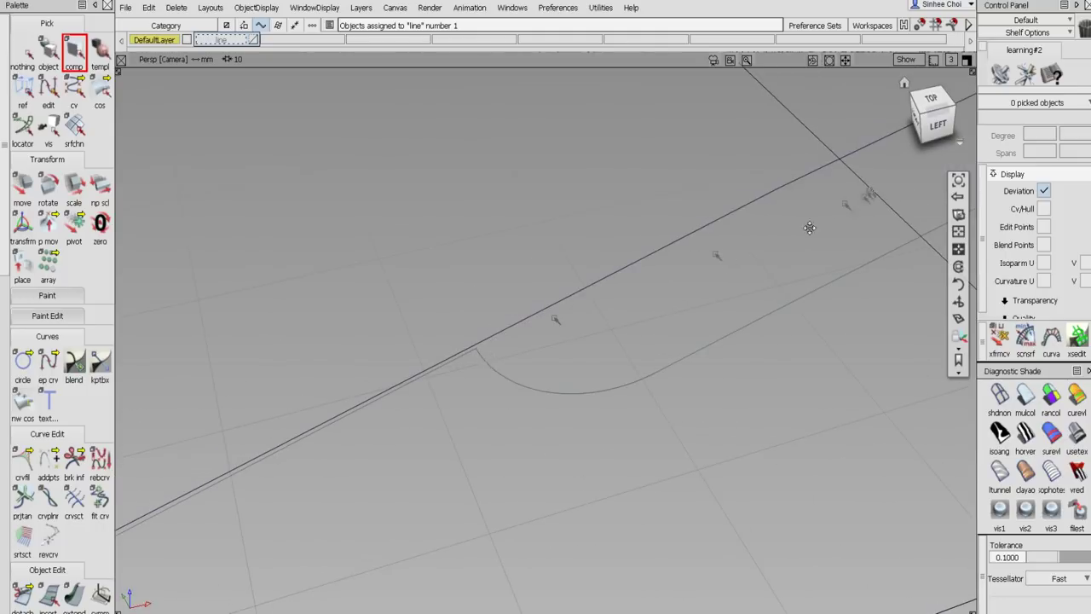
scroll(810, 228, up, 5)
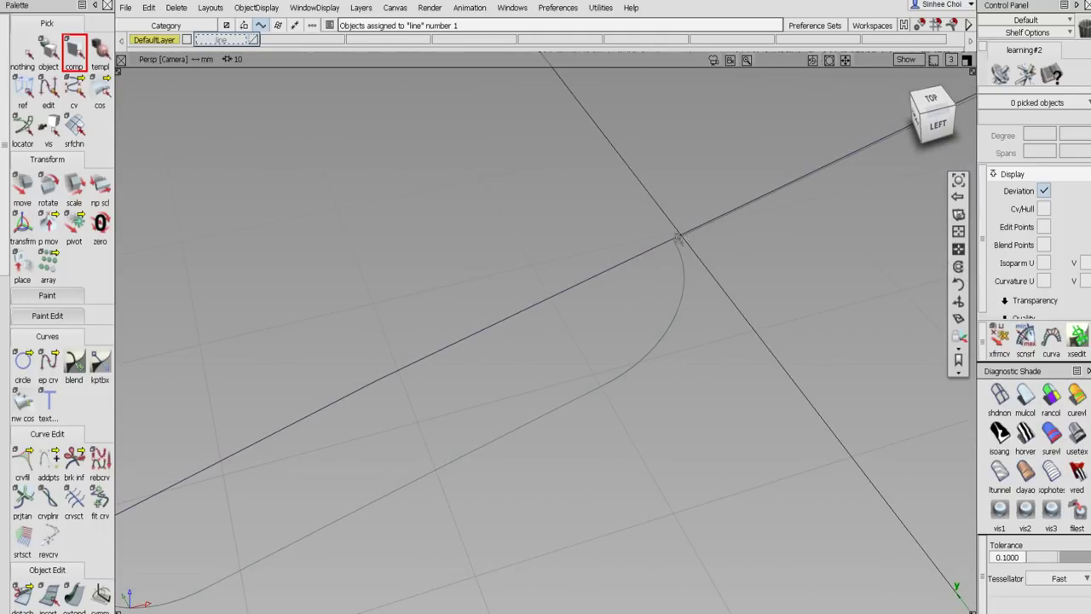
click(679, 238)
scroll(747, 258, up, 5)
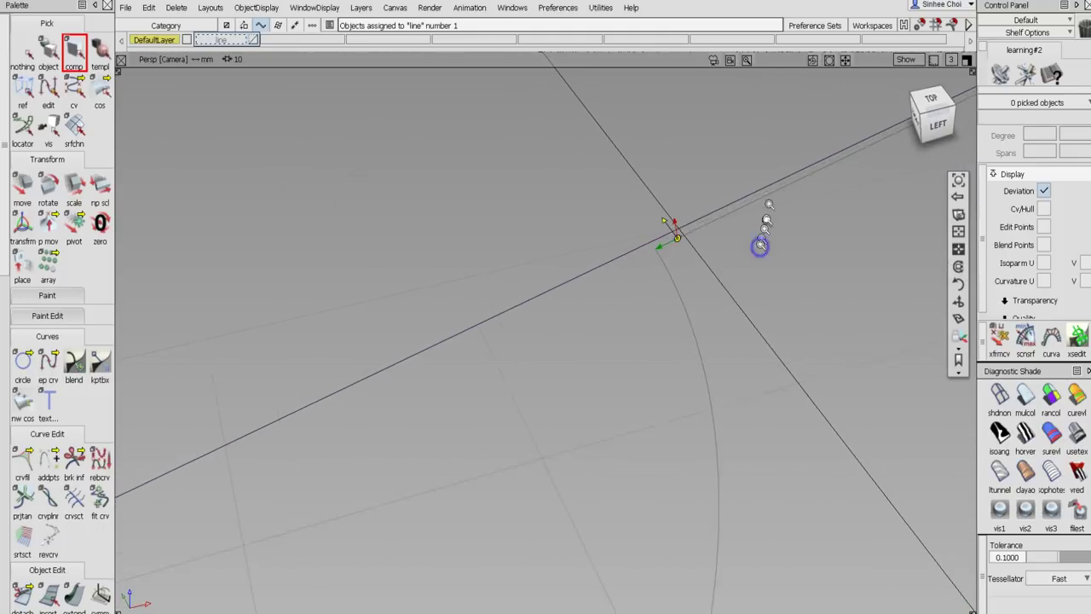
scroll(763, 243, down, 5)
alt+shift+middle_drag(767, 238, 627, 332)
mouse_move(613, 324)
alt+shift+mouse_down()
mouse_move(708, 361)
mouse_move(762, 244)
mouse_move(731, 256)
mouse_move(735, 292)
mouse_move(943, 163)
mouse_move(959, 198)
mouse_move(779, 268)
mouse_move(750, 319)
mouse_move(630, 324)
mouse_move(621, 264)
mouse_move(576, 304)
mouse_move(609, 341)
alt+shift+mouse_up()
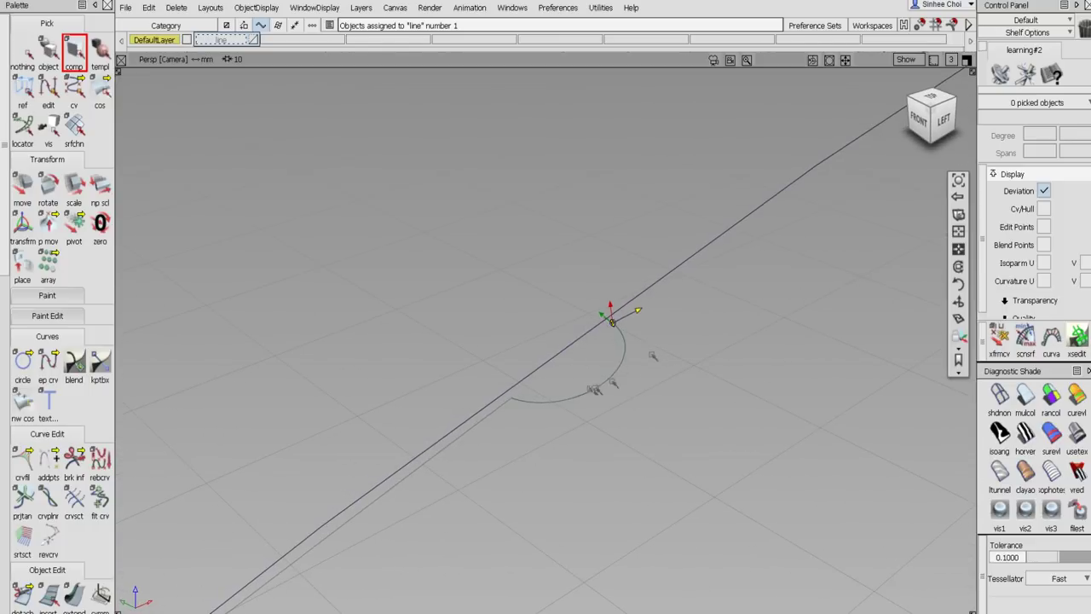
alt+shift+right_drag(648, 361, 607, 460)
alt+shift+drag(608, 460, 622, 412)
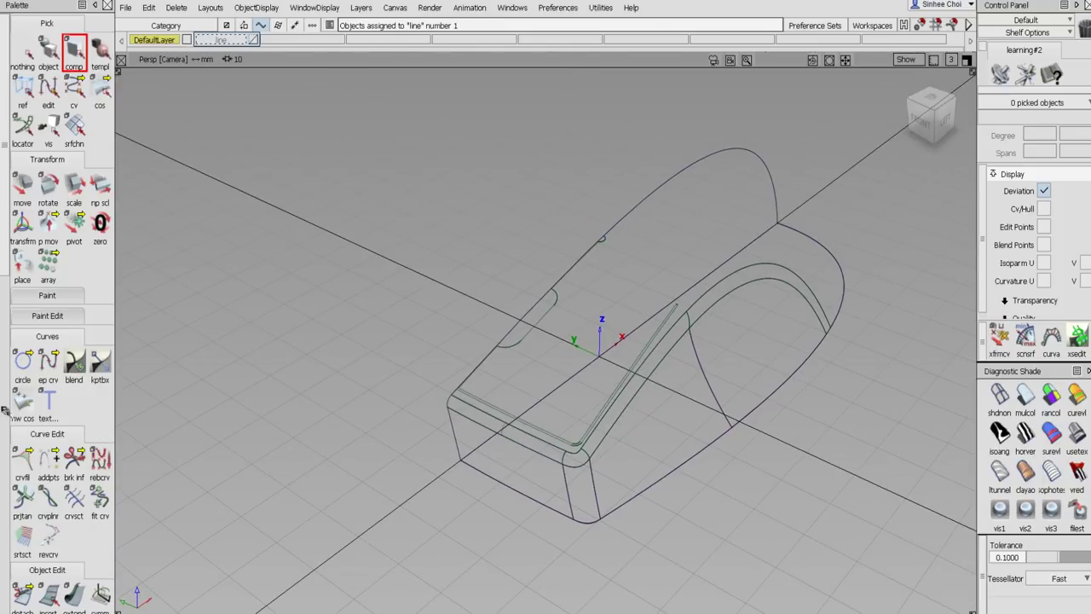
Trim the body's top surface with the projected curves, keeping the large main region.
scroll(4, 409, down, 10)
click(49, 324)
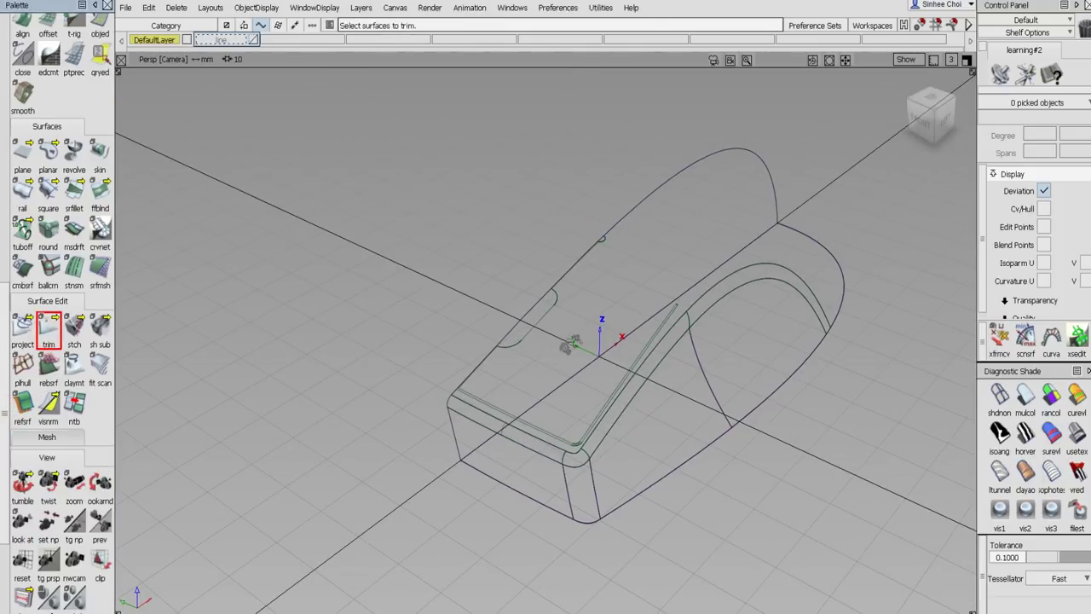
click(578, 335)
click(590, 317)
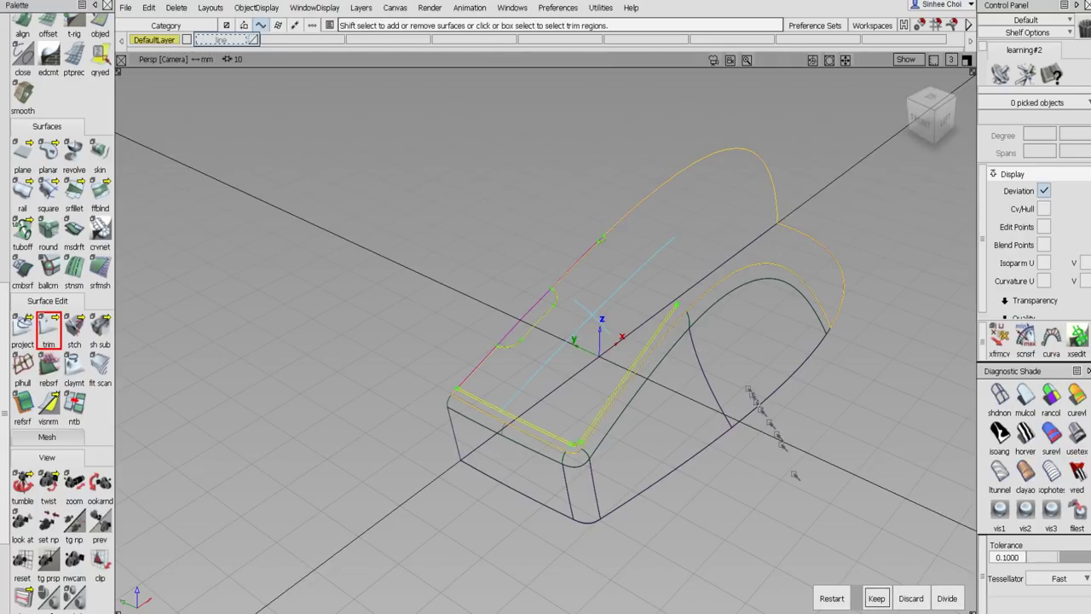
click(876, 598)
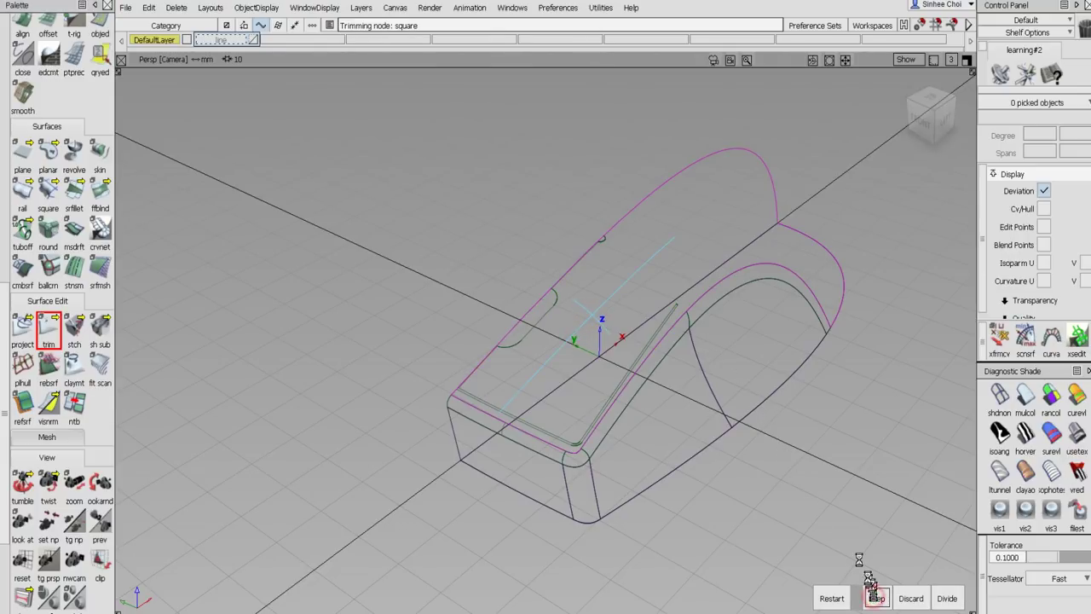
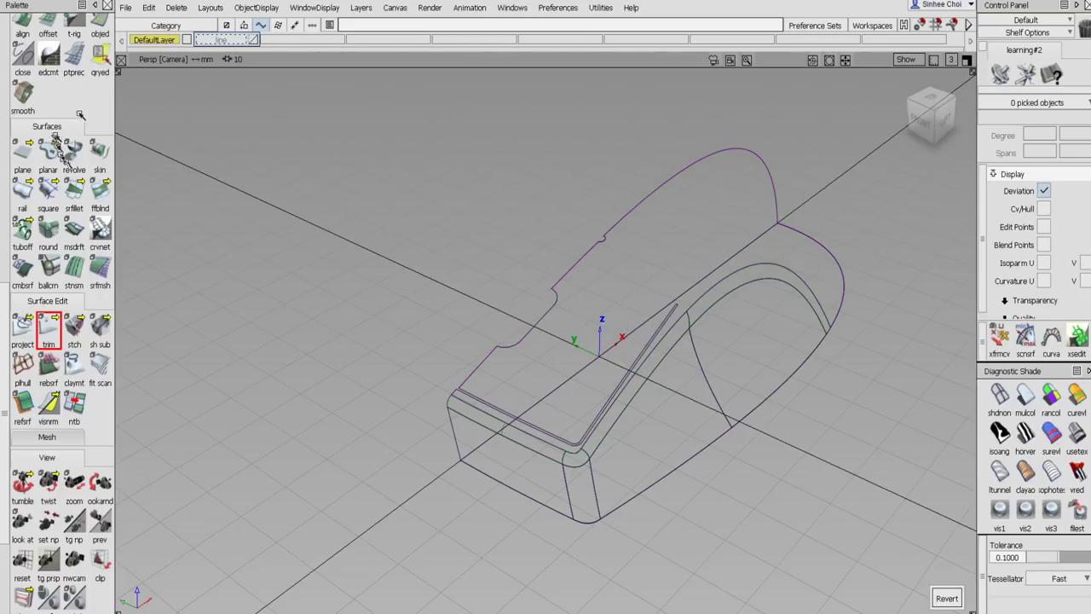
Shade the model to inspect the trimmed top surface, and return it to wireframe display.
alt+shift+right_drag(708, 245, 709, 248)
alt+shift+middle_drag(708, 245, 578, 256)
click(1025, 474)
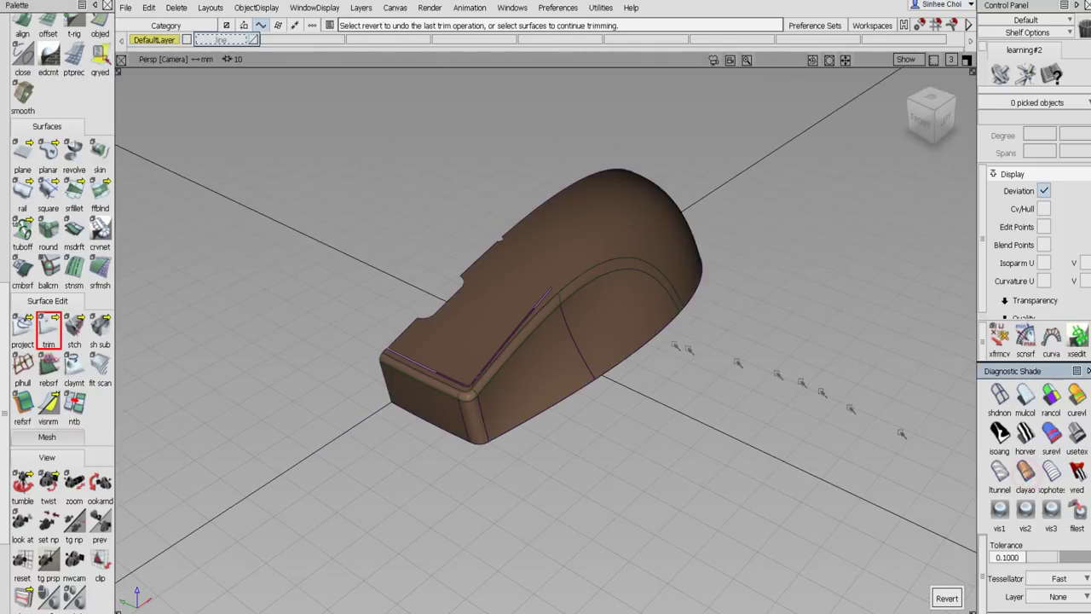
alt+shift+drag(660, 362, 644, 319)
mouse_move(643, 320)
alt+shift+right_down()
mouse_move(670, 307)
mouse_move(660, 331)
alt+shift+right_up()
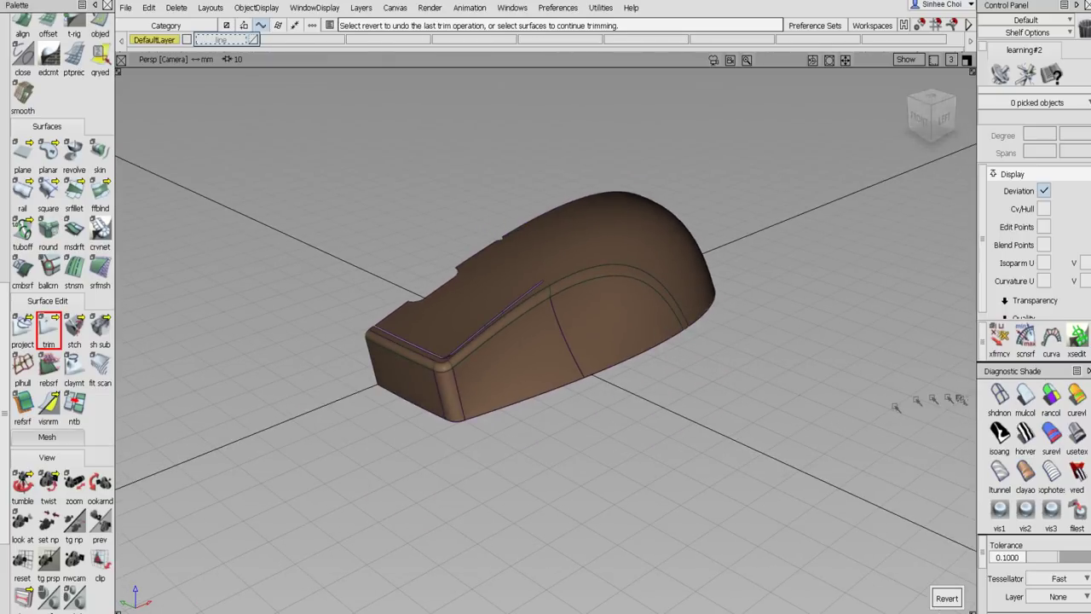
click(1000, 393)
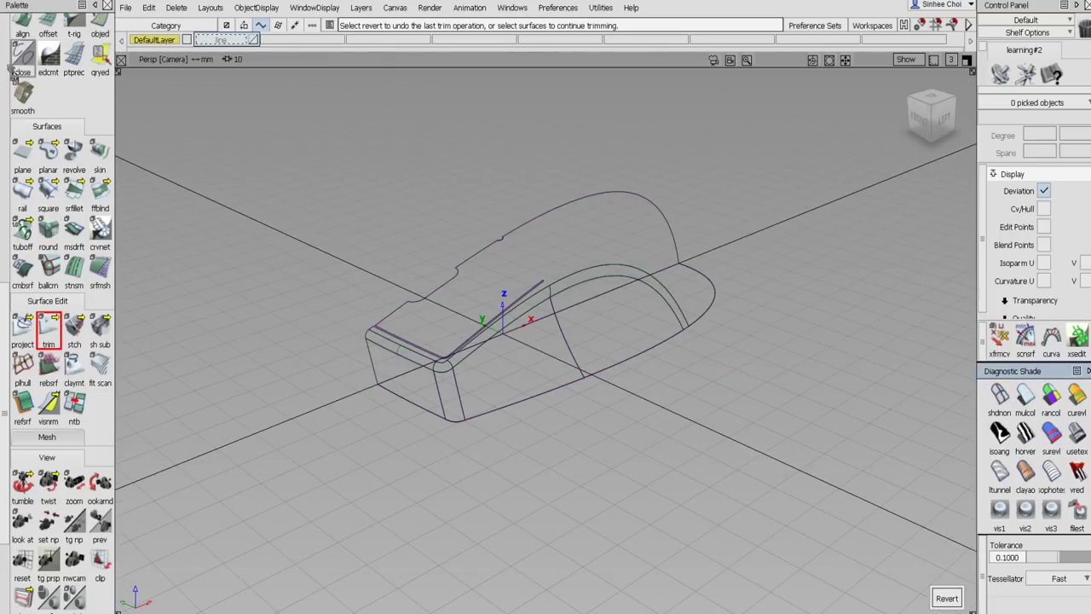
Assign all the surfaces except the trimmed top to a new layer named body, and hide that layer.
click(6, 67)
click(48, 51)
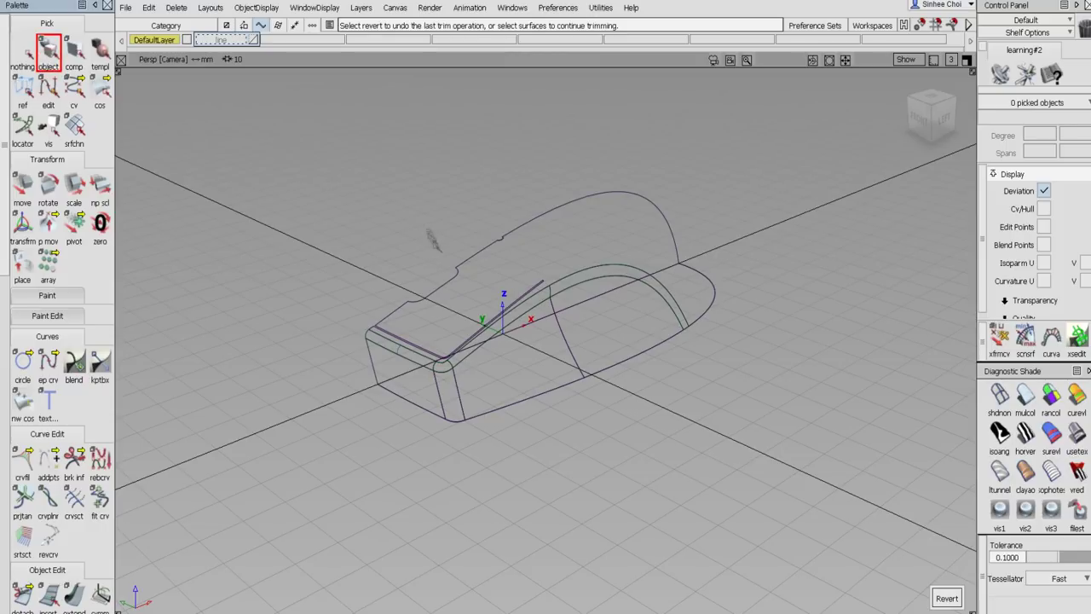
click(466, 271)
drag(304, 178, 733, 383)
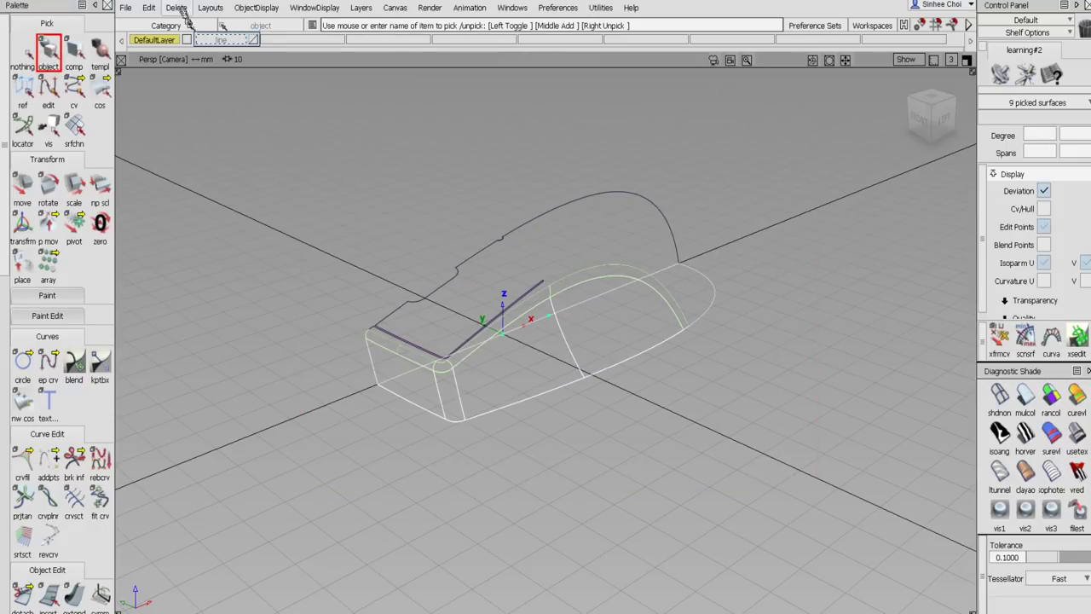
click(360, 8)
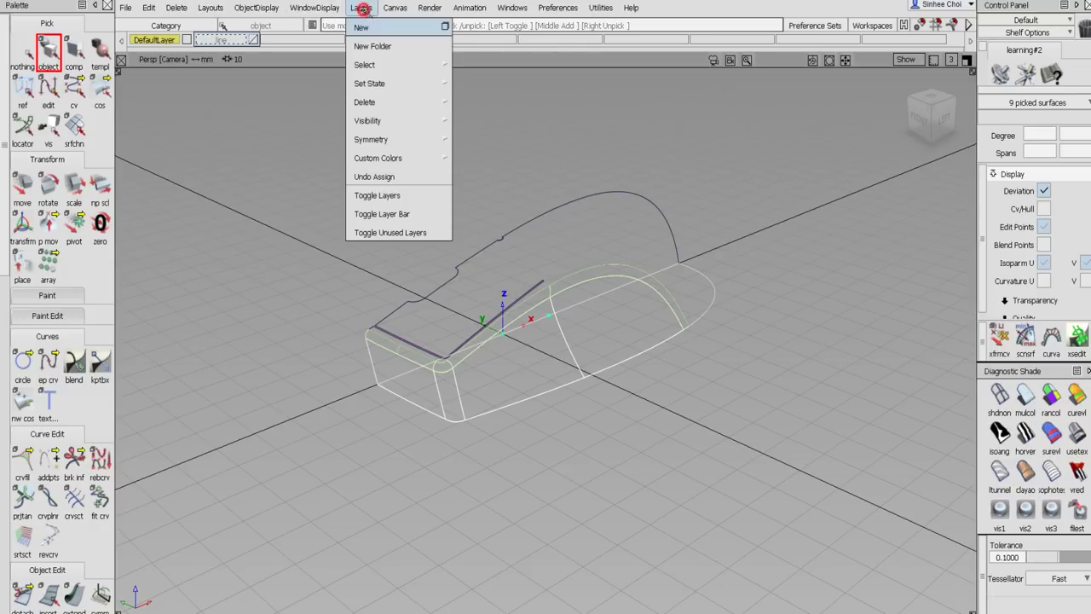
click(365, 27)
click(306, 41)
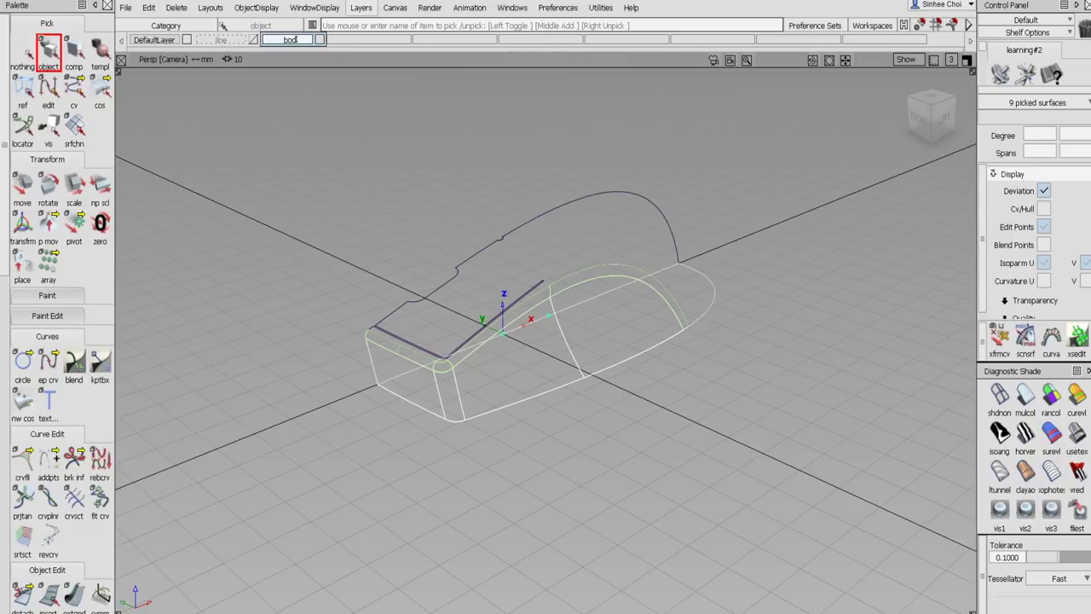
key(Return)
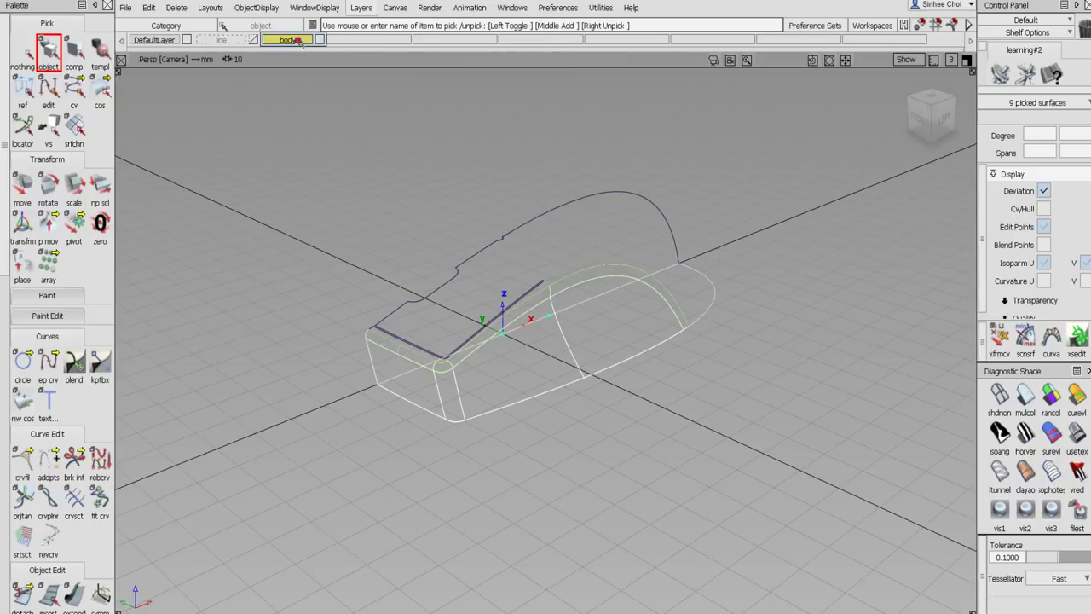
right_drag(299, 41, 306, 53)
click(319, 40)
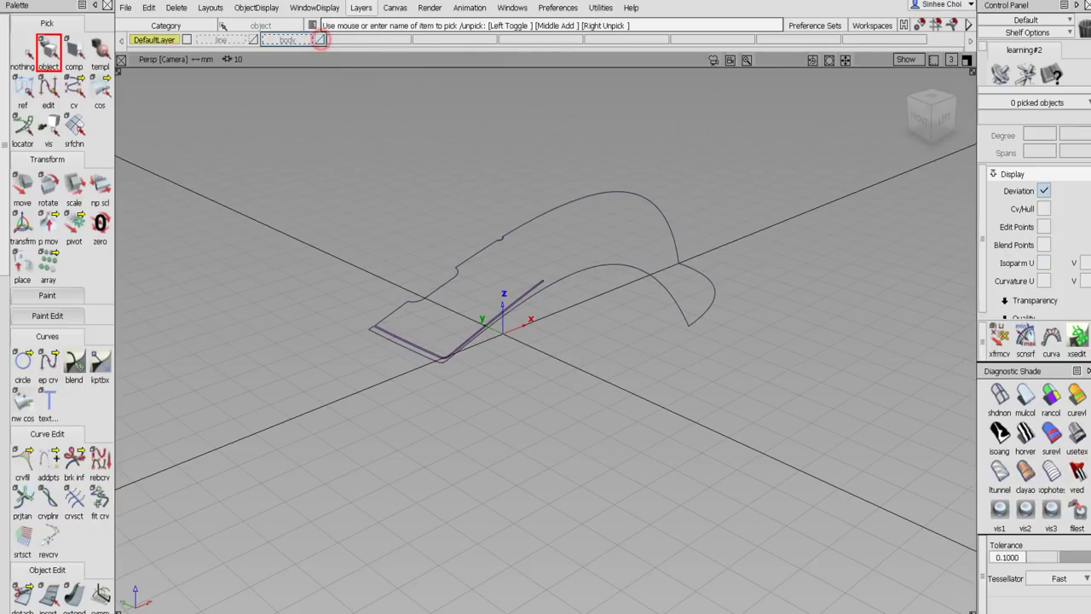
Create another new layer named top.
click(361, 8)
click(371, 28)
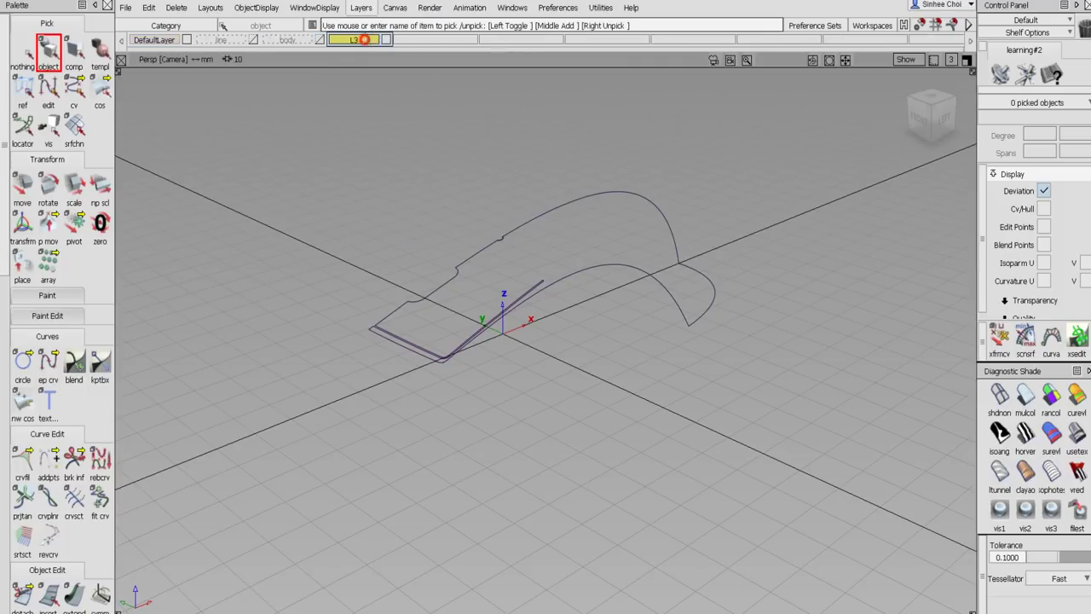
double_click(364, 39)
text(top)
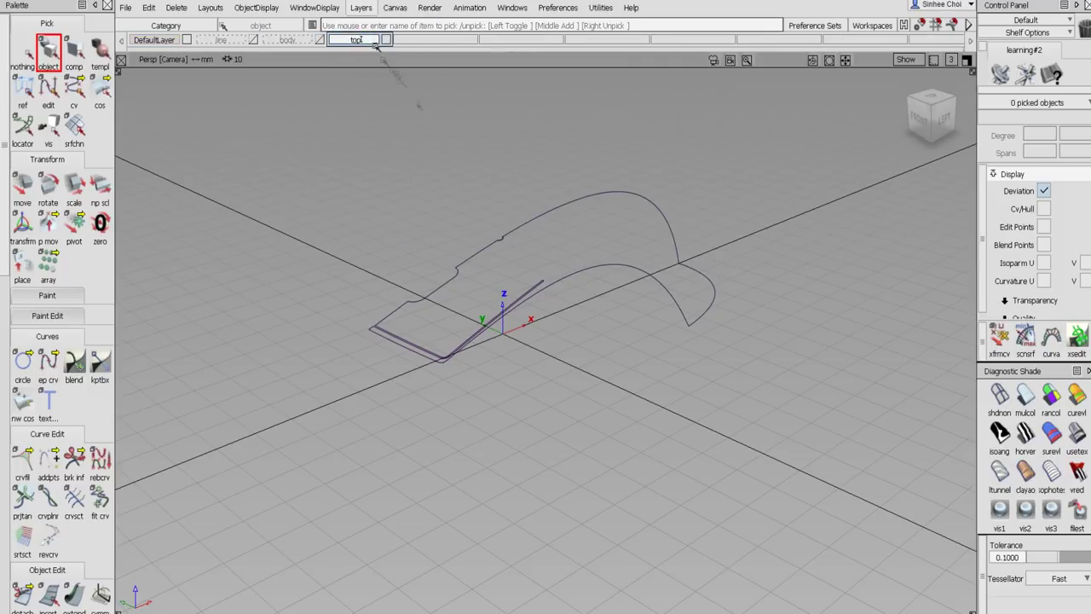
key(Return)
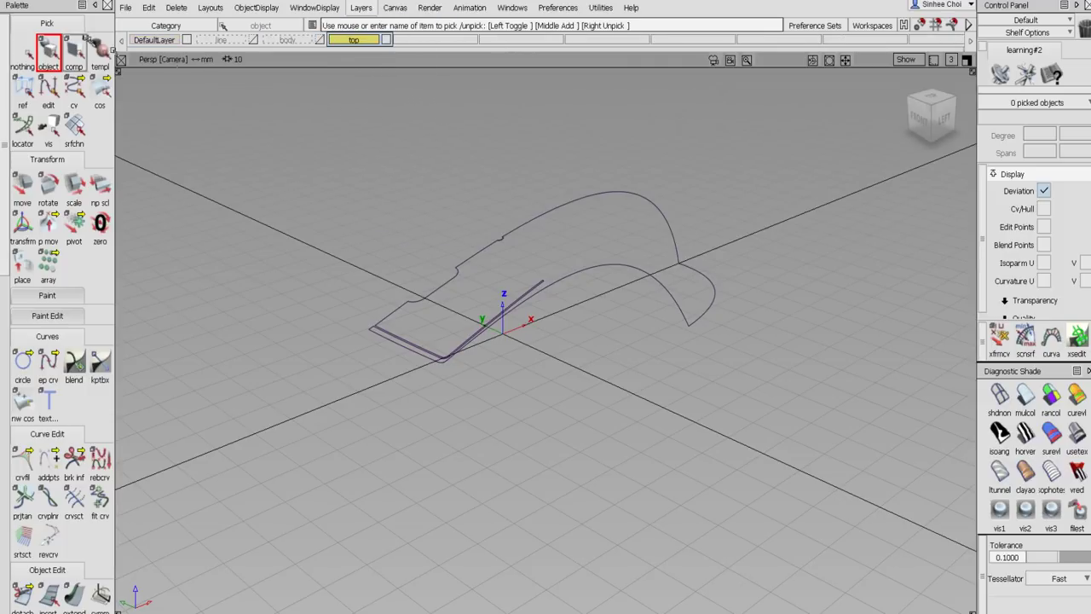
Duplicate the trimmed top surface, assign the duplicate to the top layer, and hide that layer.
click(432, 309)
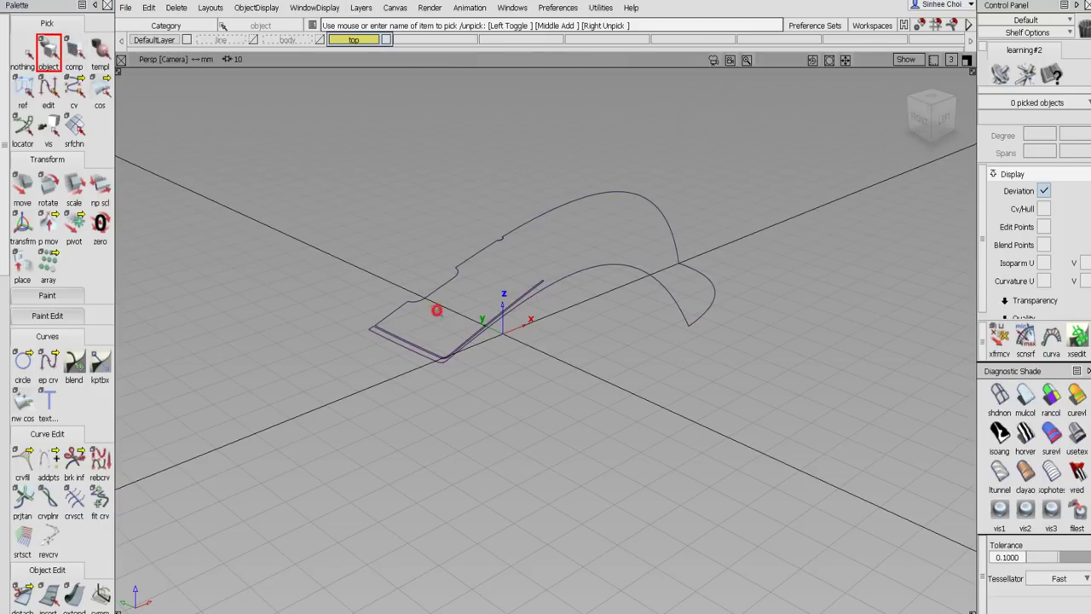
click(149, 7)
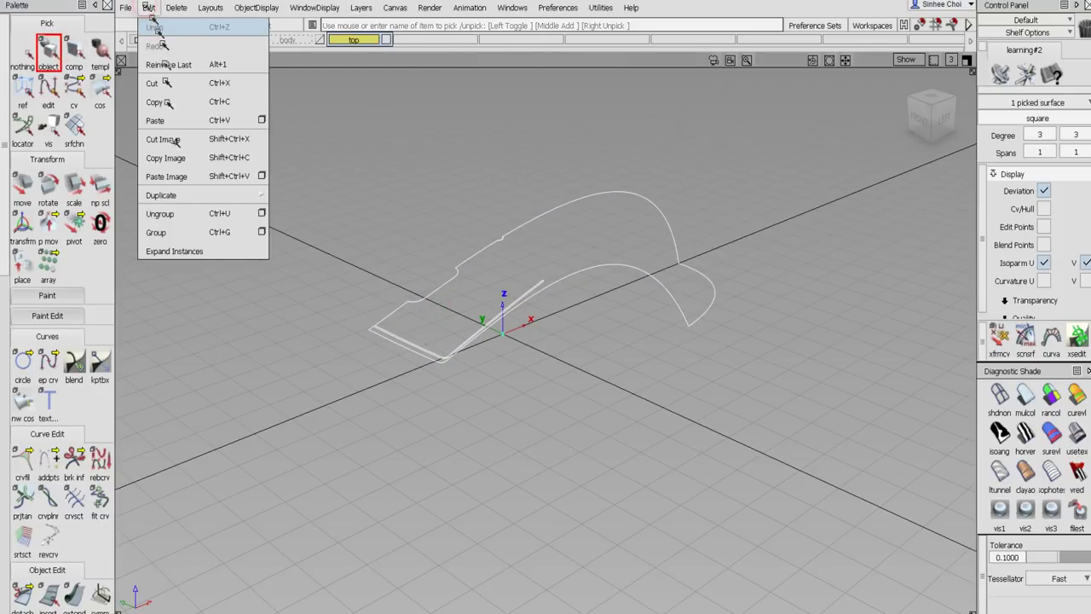
mouse_move(176, 194)
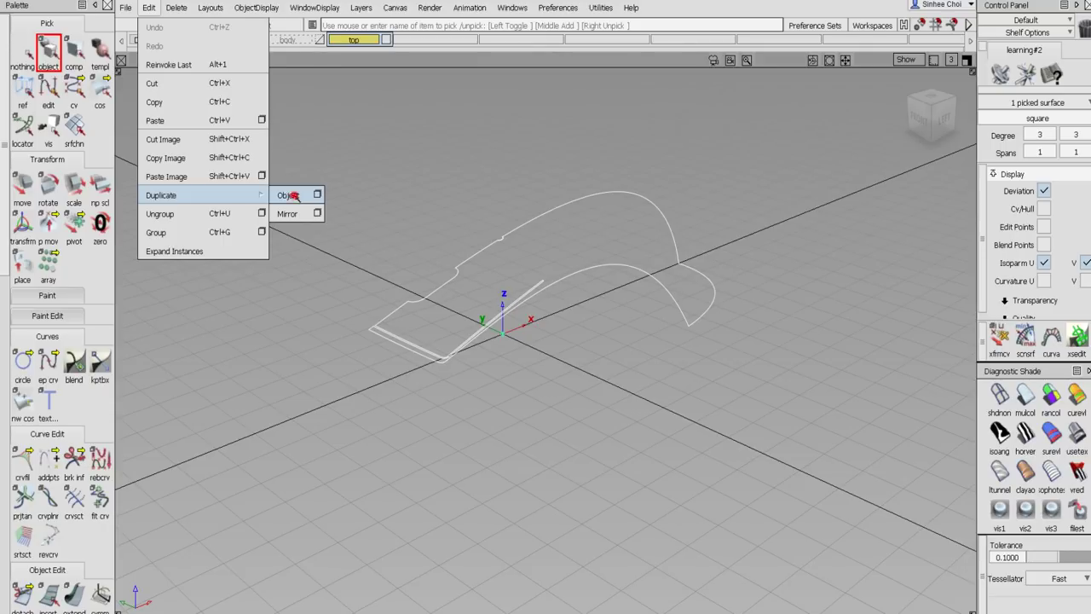
click(292, 195)
right_click(349, 40)
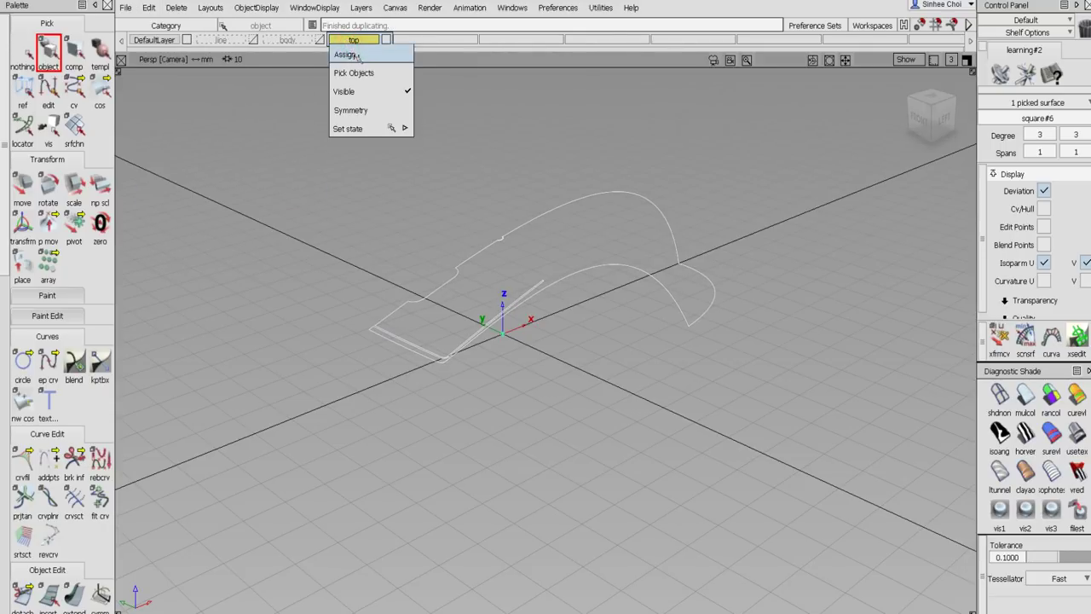
click(347, 55)
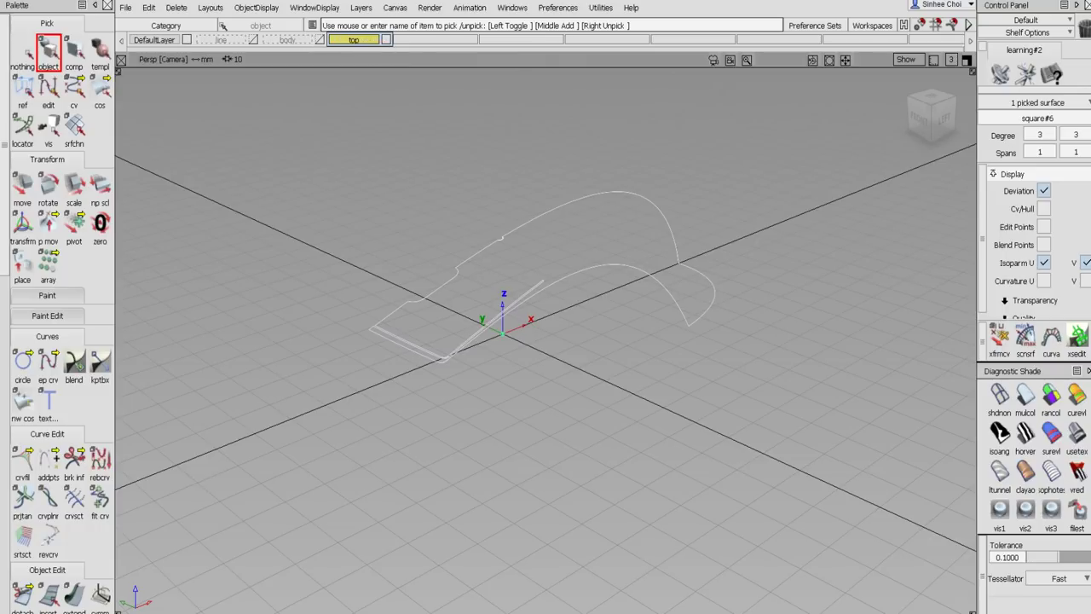
click(383, 39)
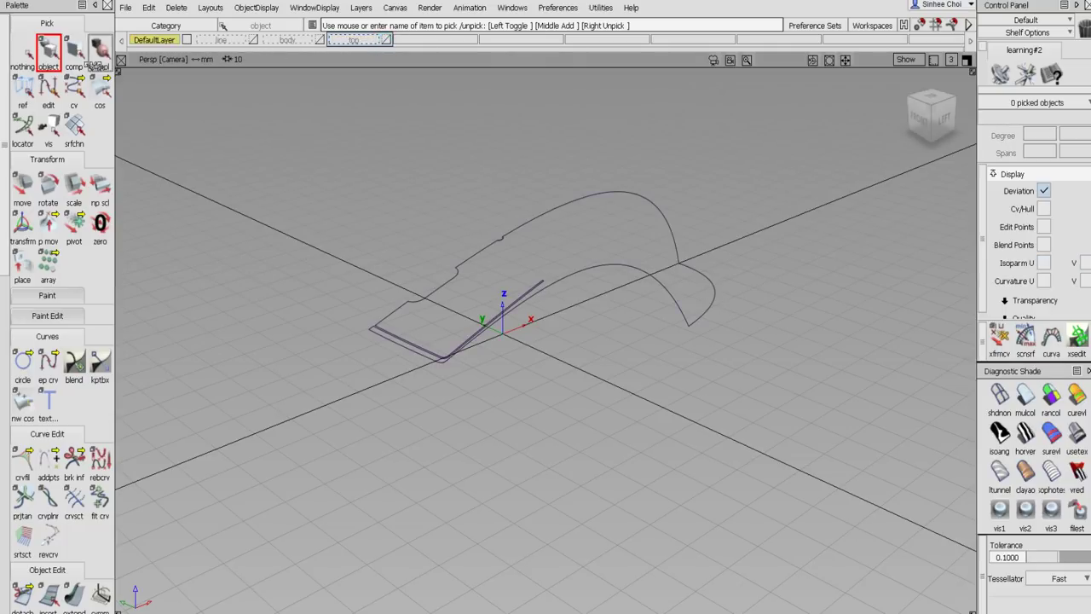
Assign the original trimmed top surface to the hidden body layer.
drag(397, 260, 421, 341)
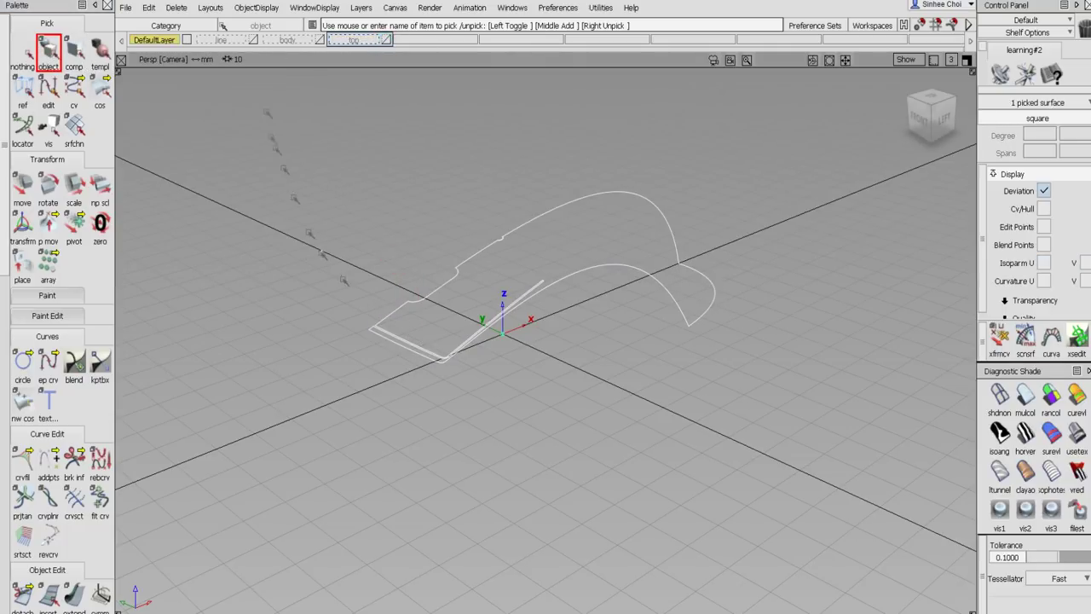
right_click(300, 41)
click(303, 53)
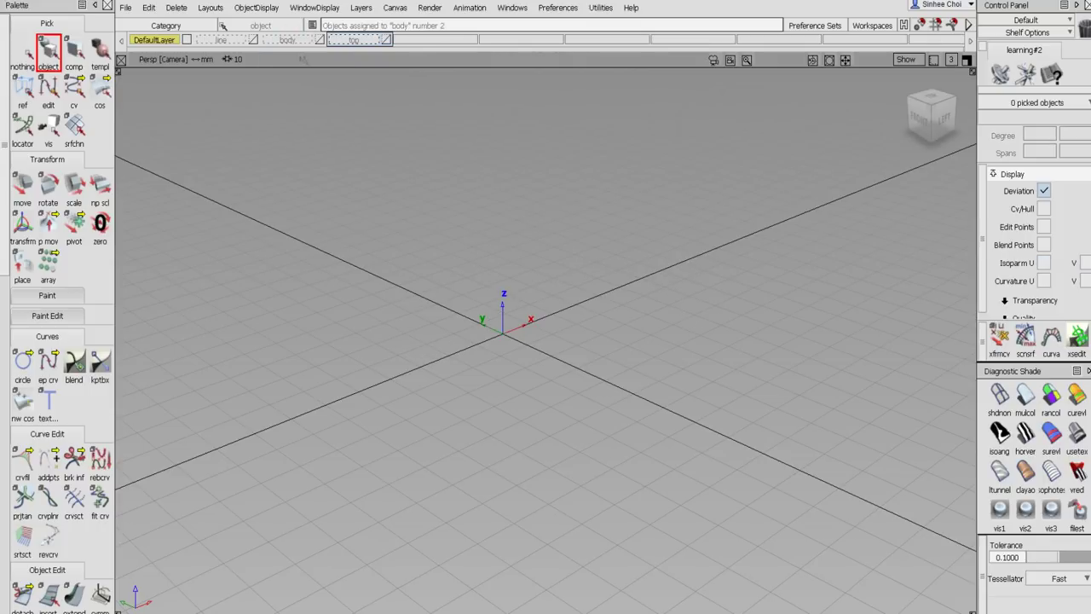
Show the top layer and untrim its duplicate top surface back to its full outline.
click(386, 41)
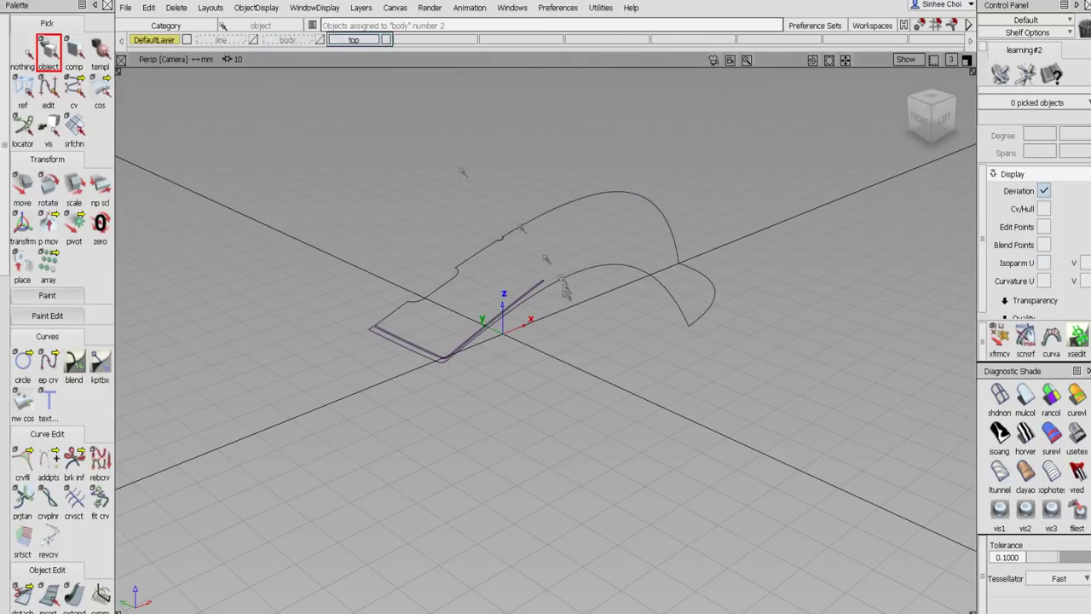
key(shift+alt)
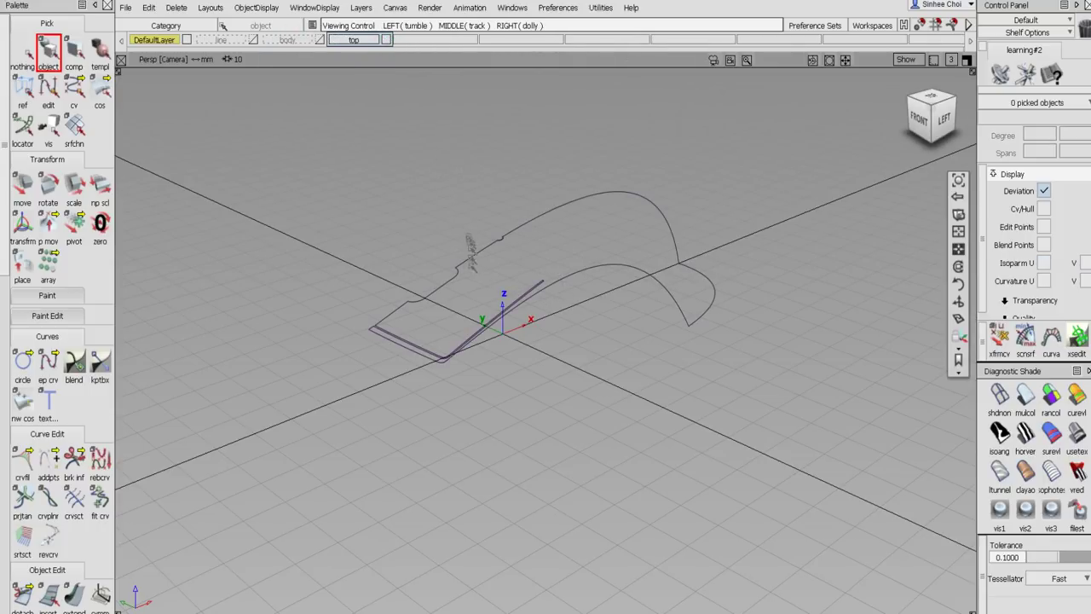
alt+shift+right_drag(475, 267, 502, 247)
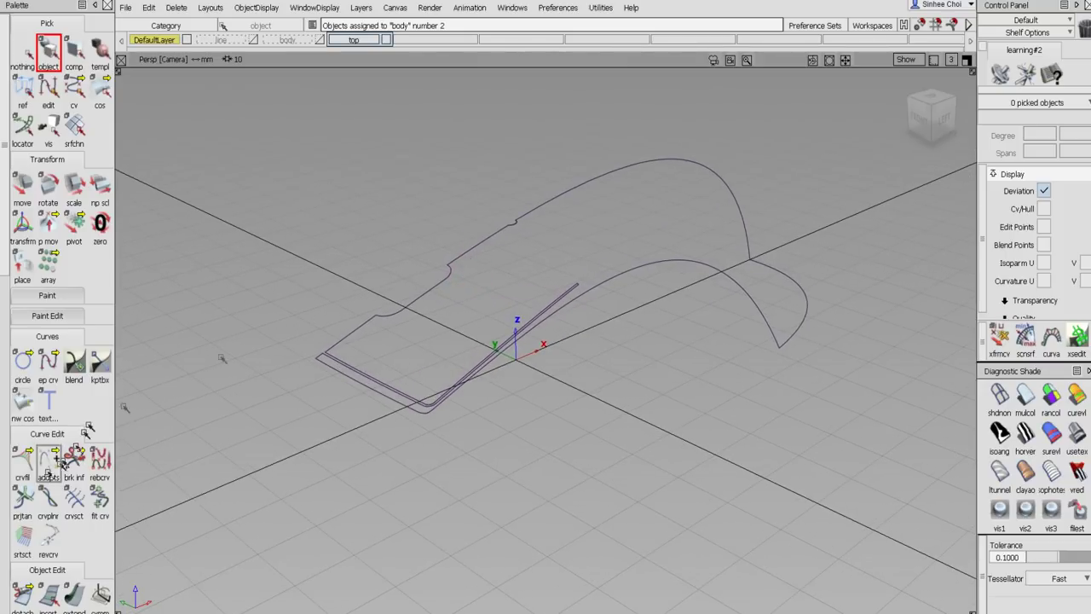
scroll(62, 460, down, 5)
drag(49, 197, 100, 198)
click(401, 326)
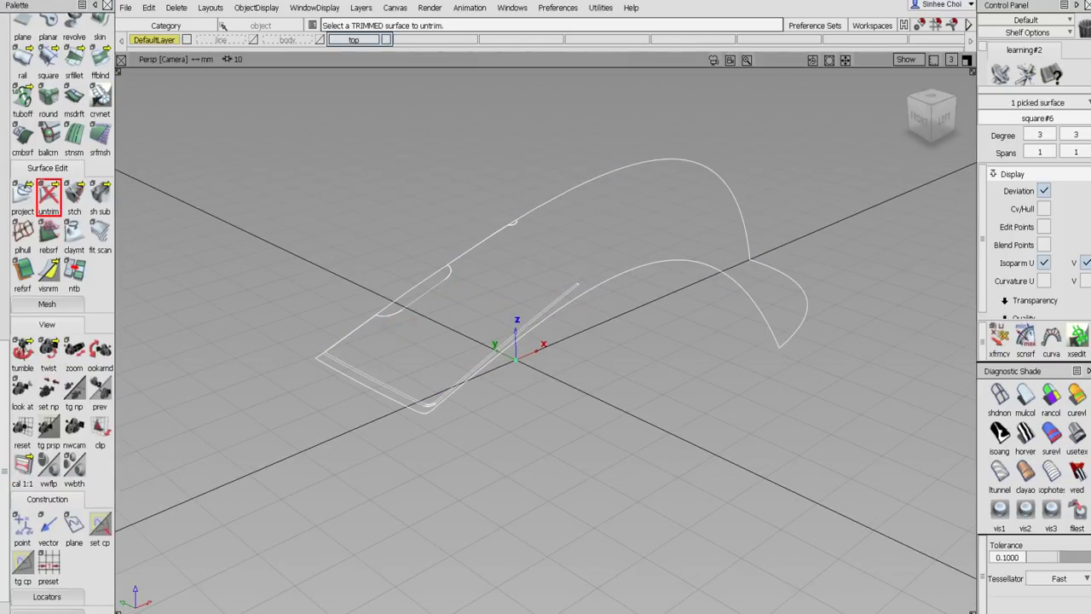
click(401, 327)
click(400, 326)
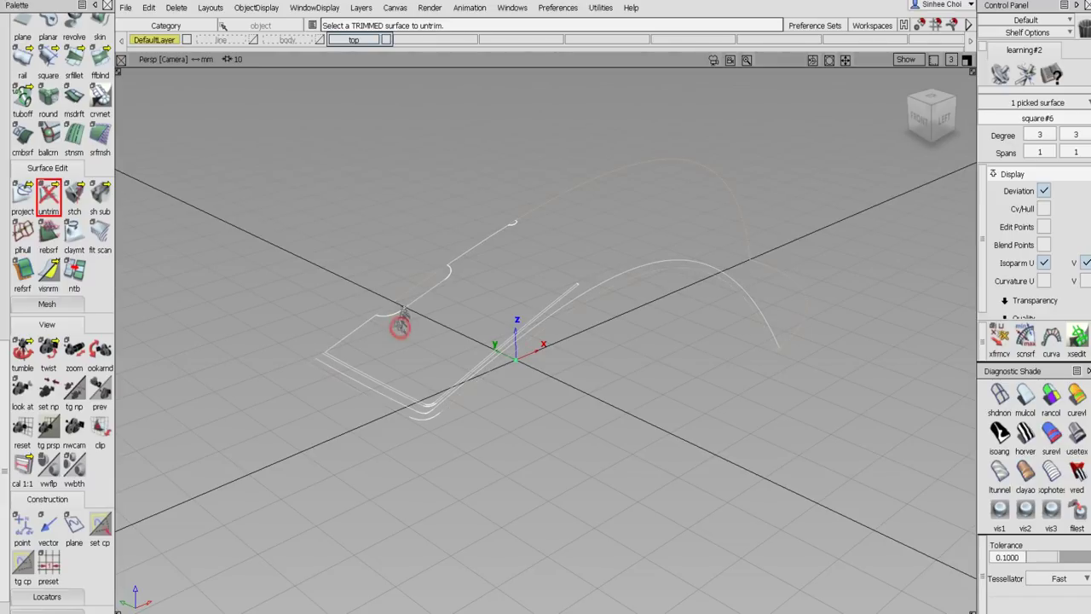
Delete all the curves on surface from the untrimmed top surface.
scroll(4, 41, up, 5)
click(23, 51)
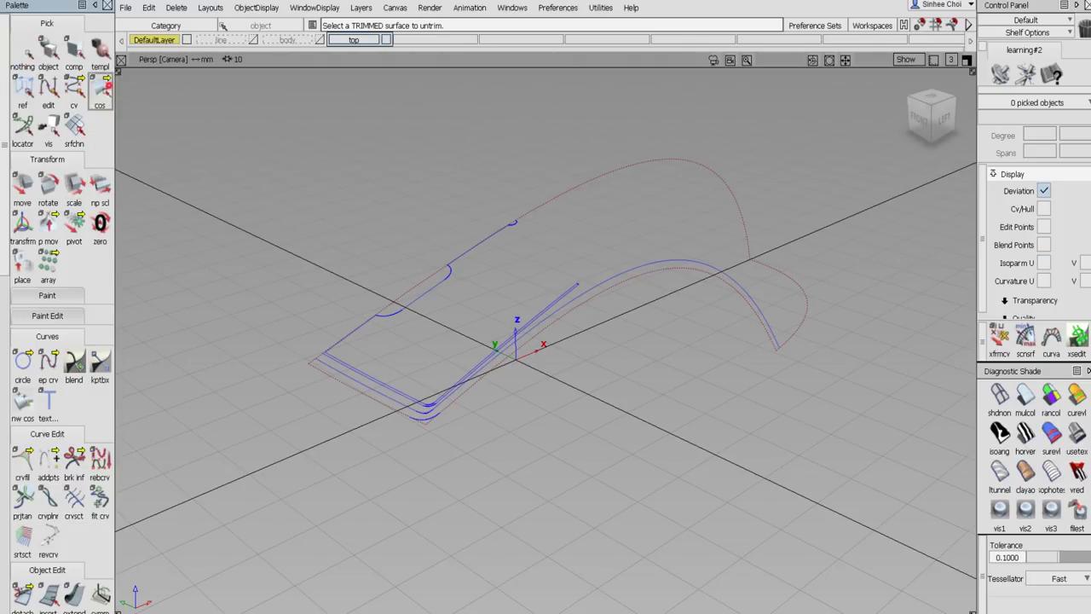
click(100, 89)
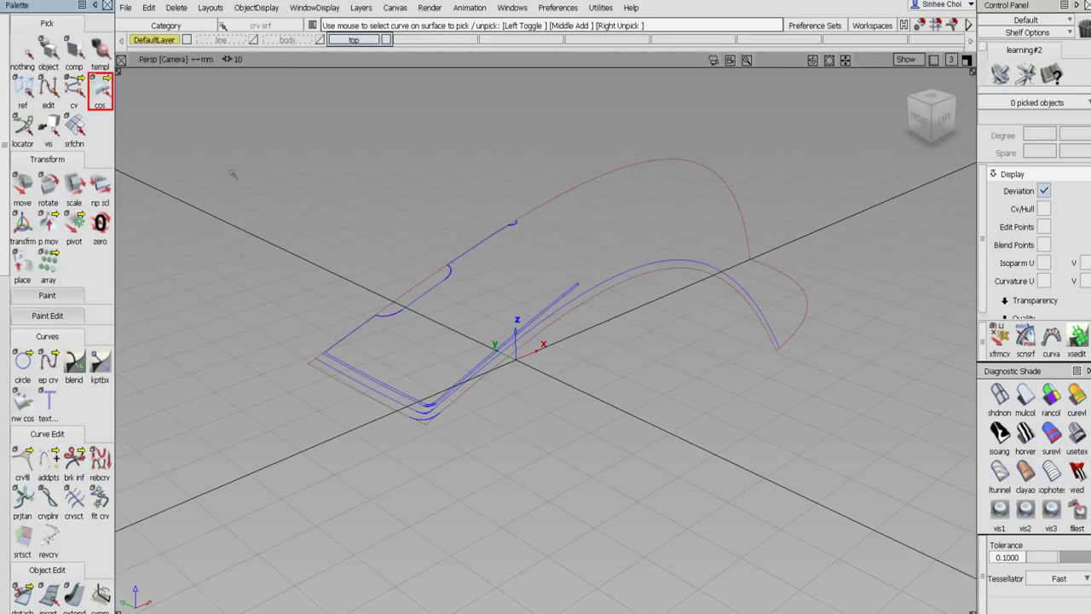
drag(253, 196, 861, 559)
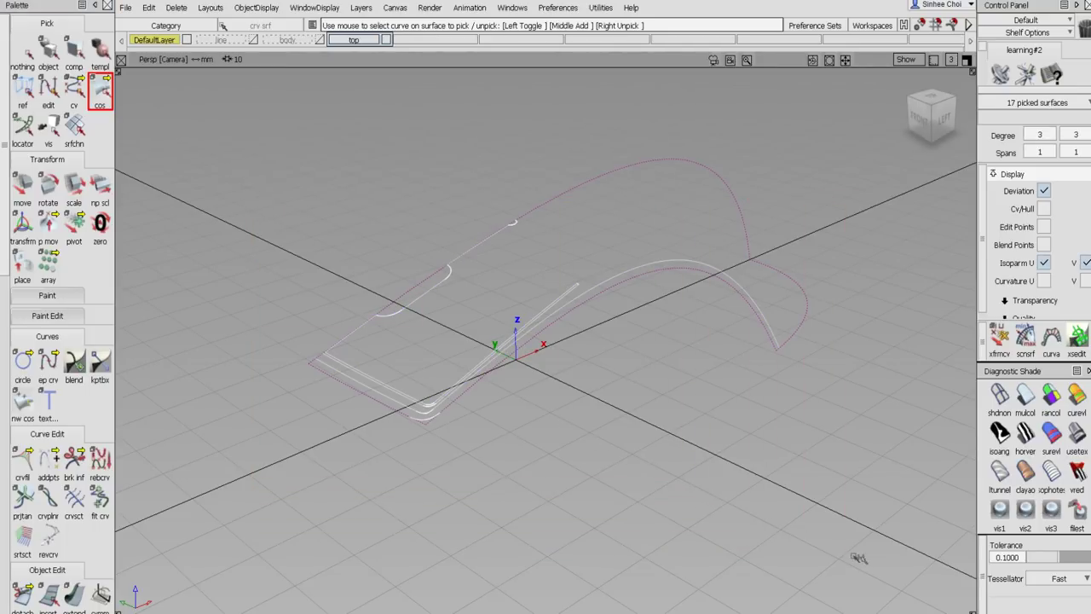
key(Delete)
click(478, 356)
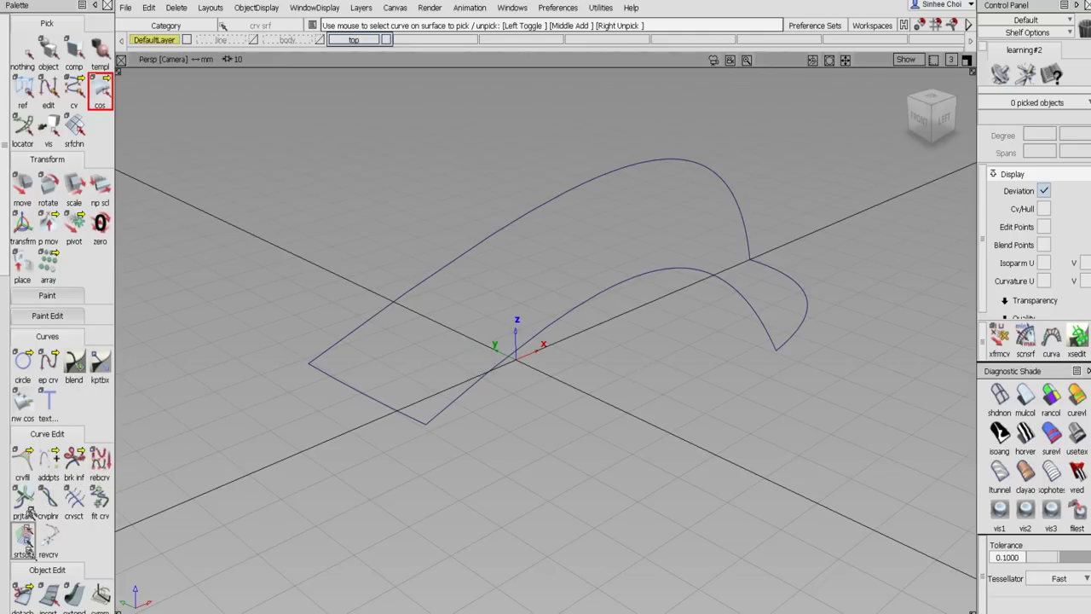
Show the line layer and detach the top surface crosswise between its front edge and the rounded slot outline.
scroll(97, 485, down, 5)
scroll(97, 502, down, 1)
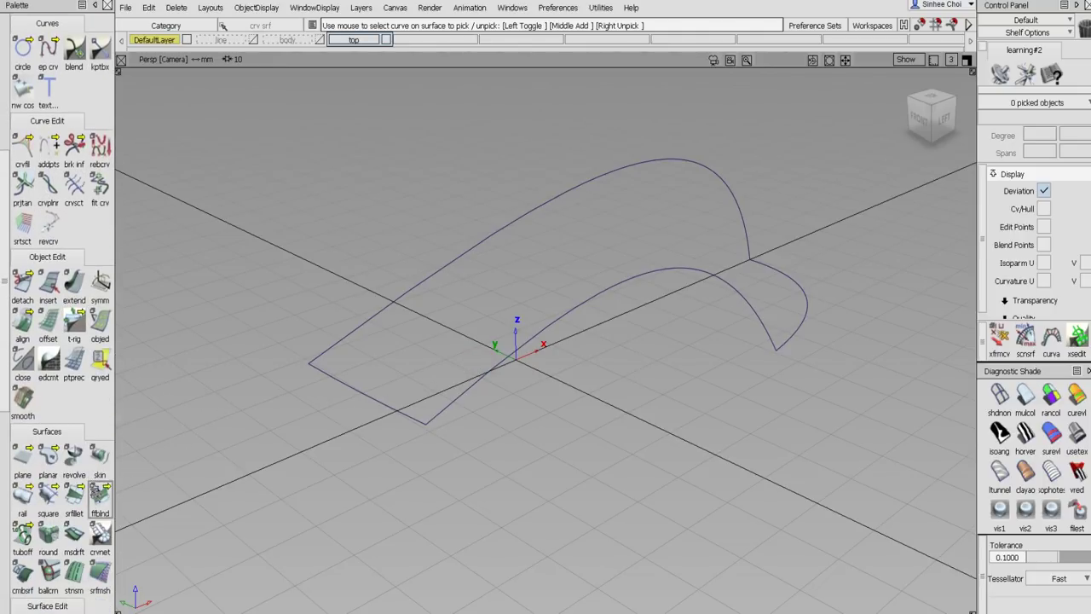
scroll(60, 443, up, 1)
click(23, 333)
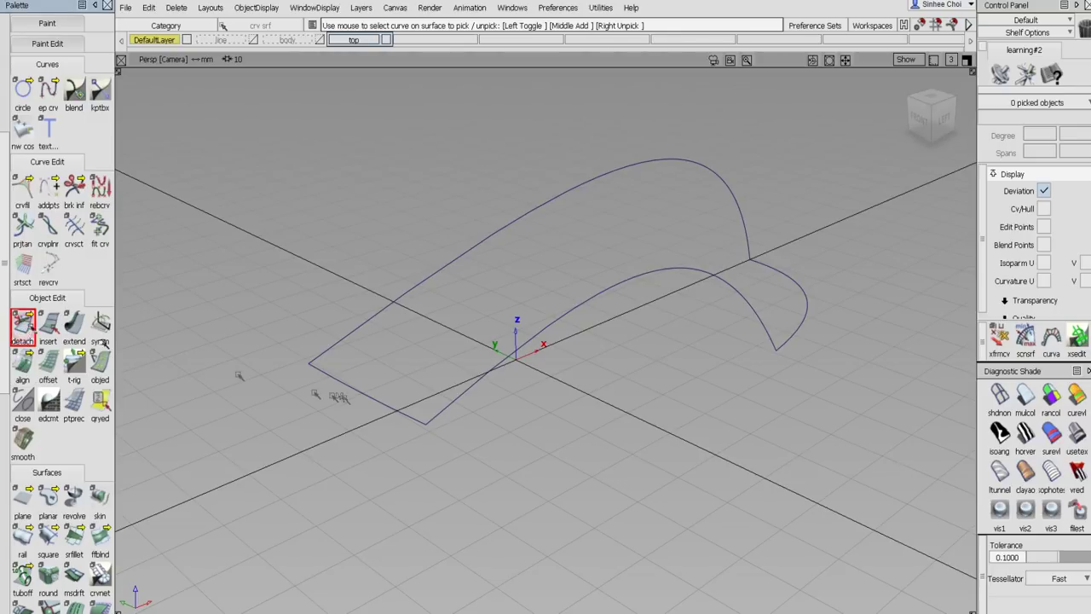
click(358, 388)
drag(358, 387, 380, 373)
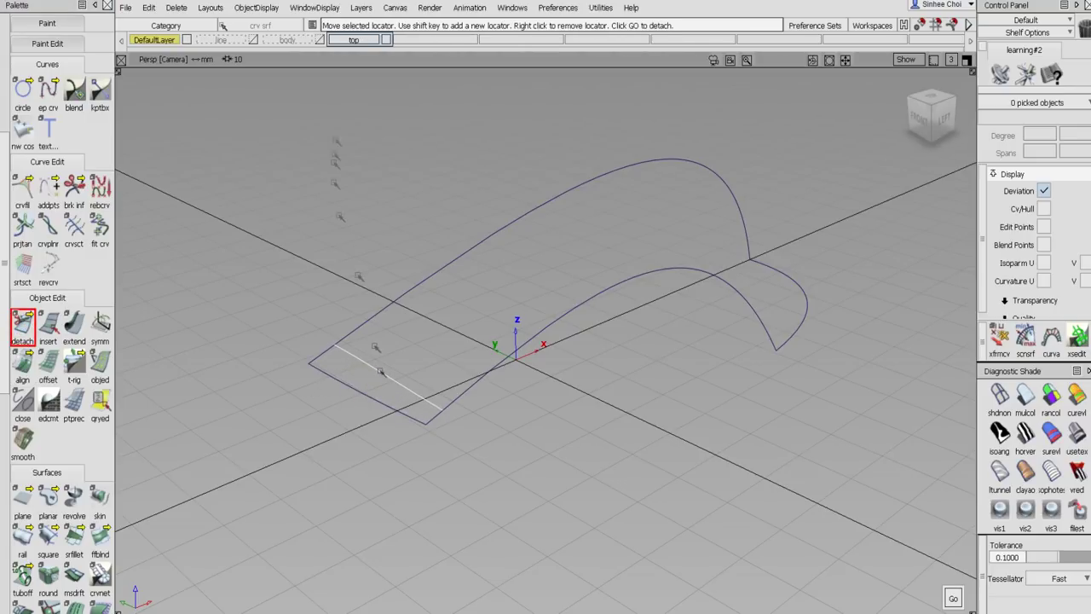
click(255, 40)
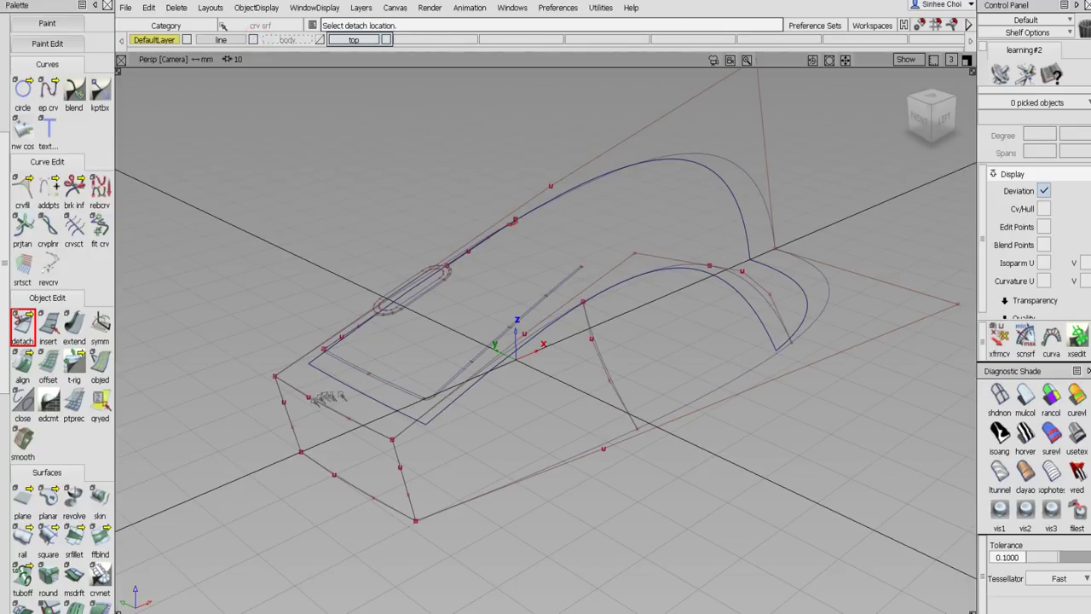
drag(375, 388, 897, 566)
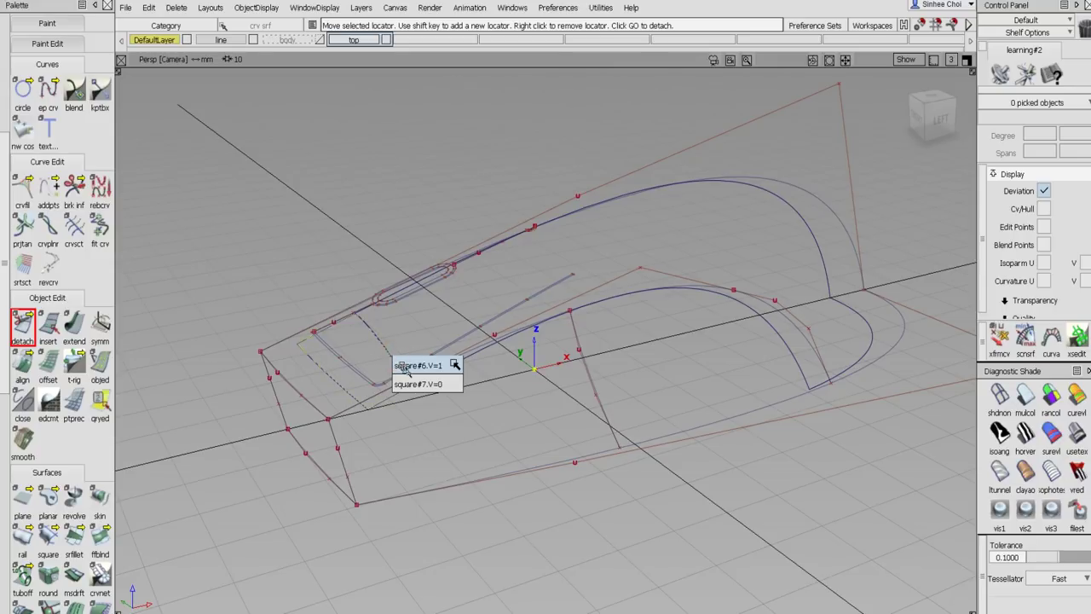
Detach the top surface crosswise just beyond the slot's far end, and detach the middle piece lengthwise beside the slot.
click(396, 358)
drag(418, 336, 496, 330)
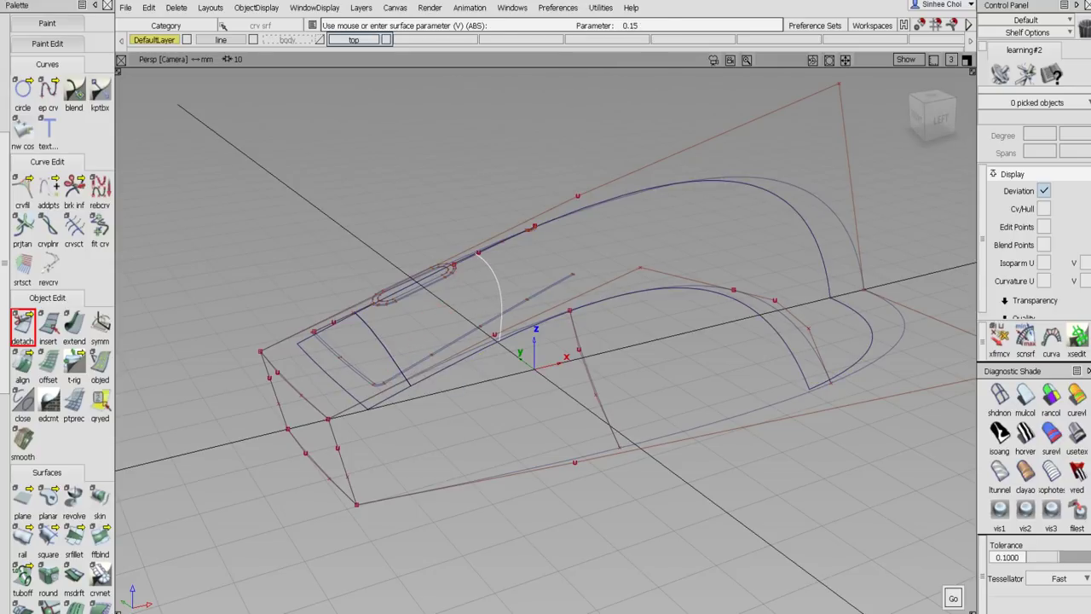
click(951, 597)
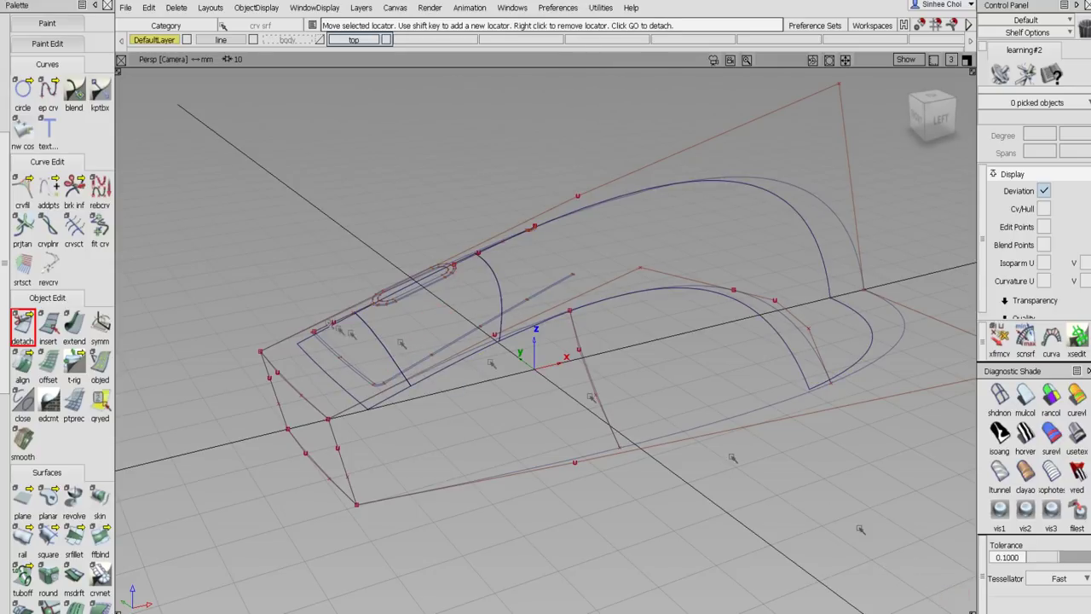
alt+shift+drag(367, 366, 463, 295)
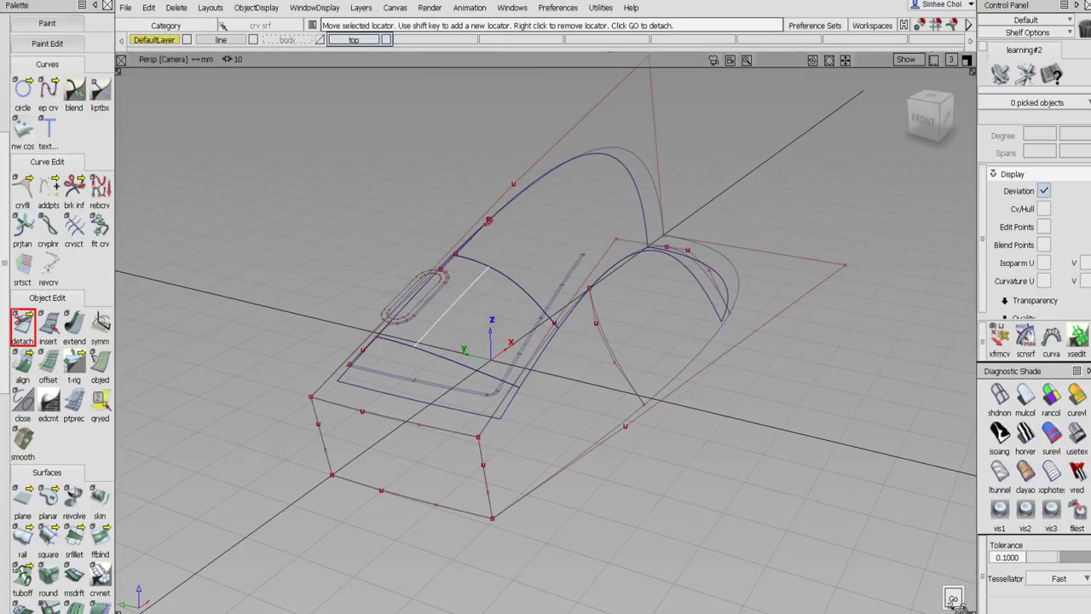
click(952, 597)
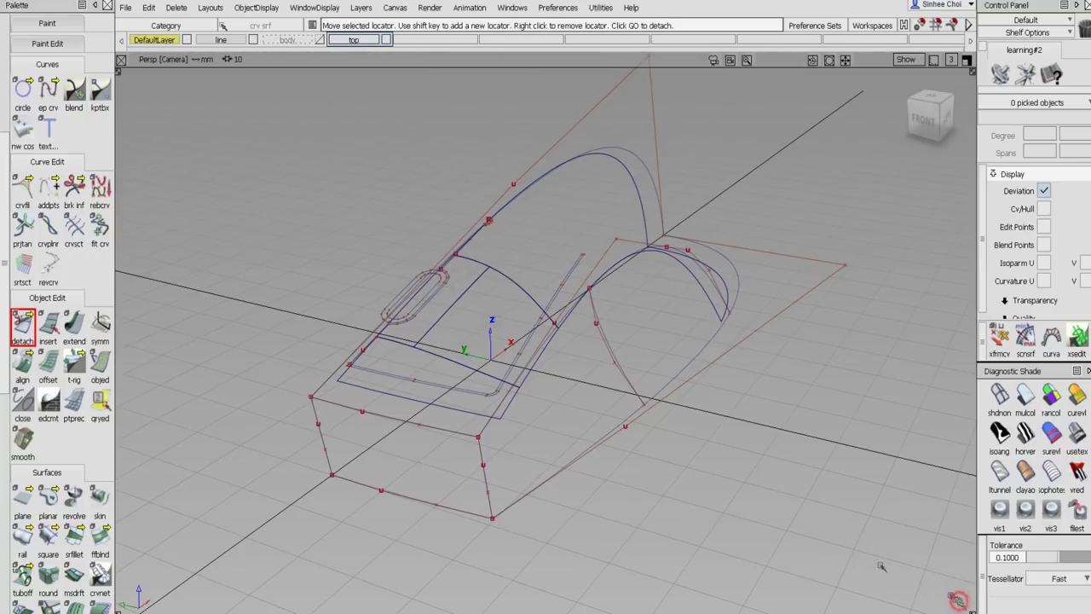
Hide the line layer and delete the three detached surface pieces outside the slot area.
click(222, 40)
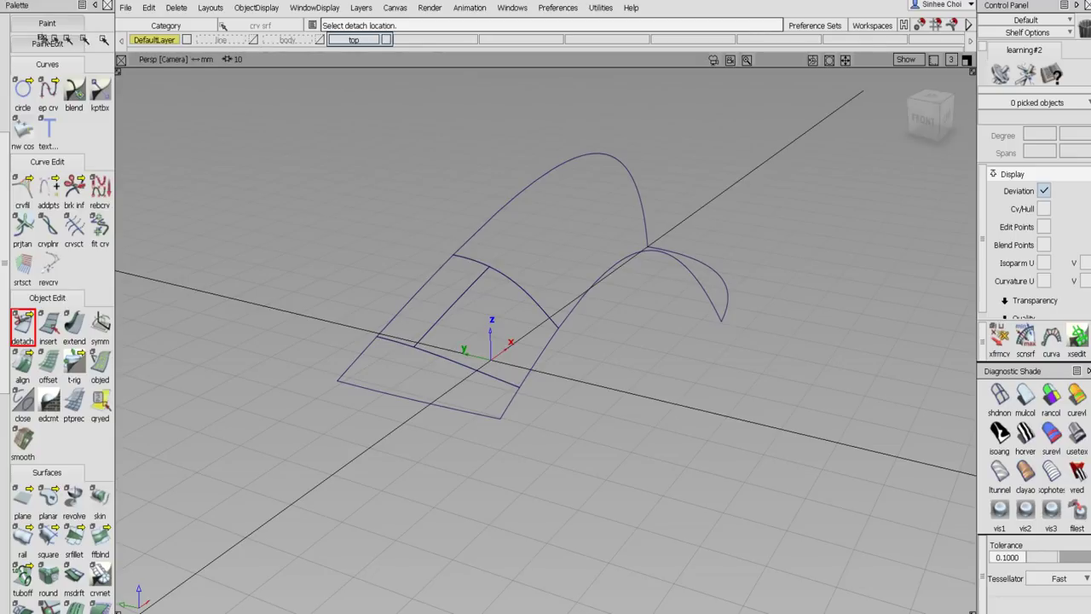
scroll(5, 32, up, 5)
click(49, 53)
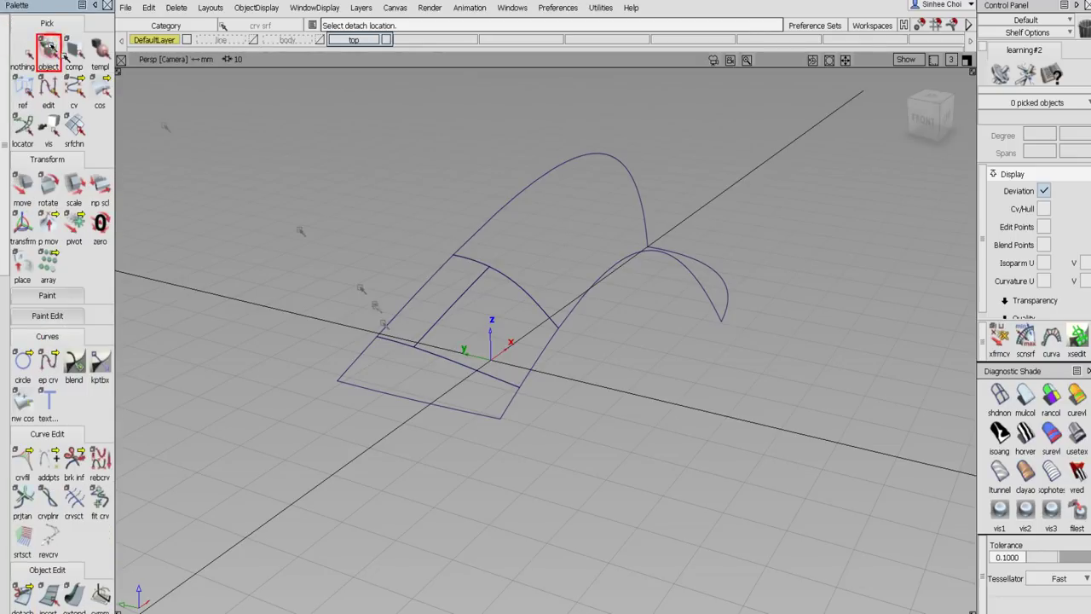
click(484, 324)
click(523, 256)
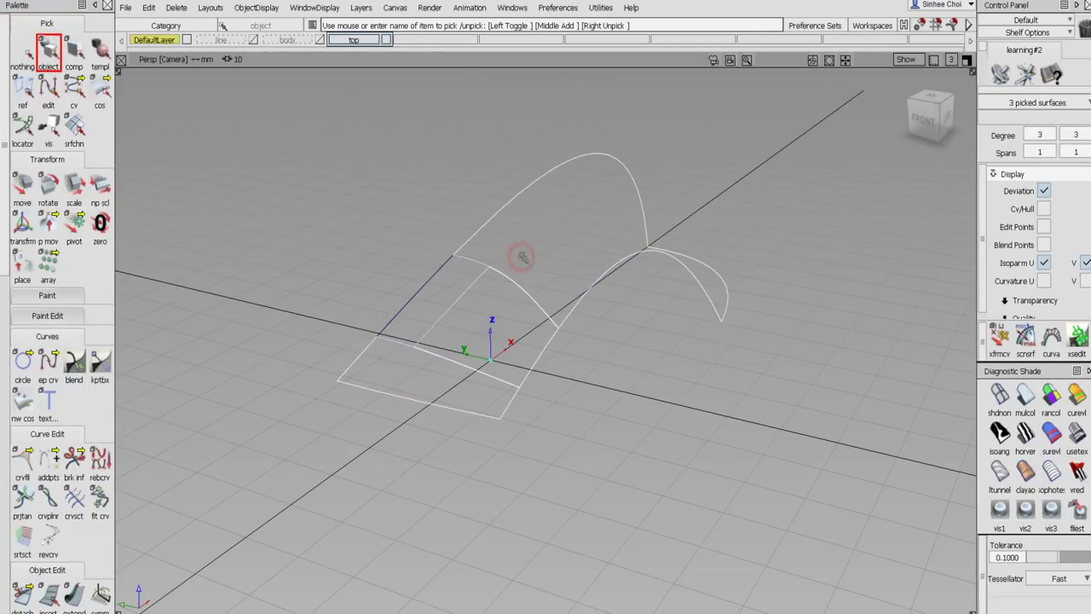
key(Delete)
click(475, 356)
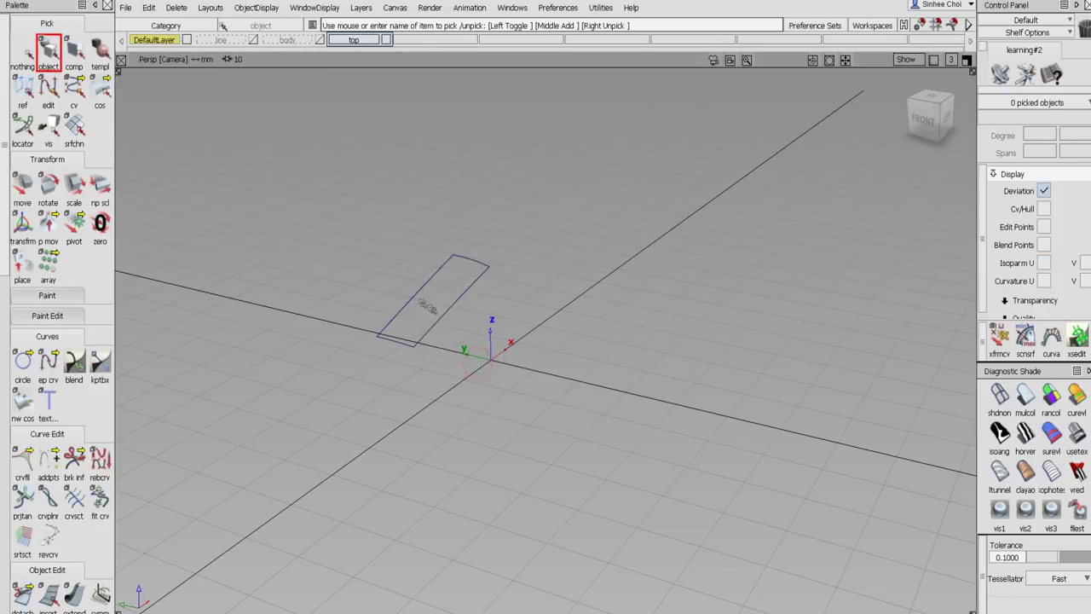
Project the slot's inner and outer outlines from the line layer onto the remaining surface piece, and hide that layer.
click(253, 40)
scroll(4, 424, down, 6)
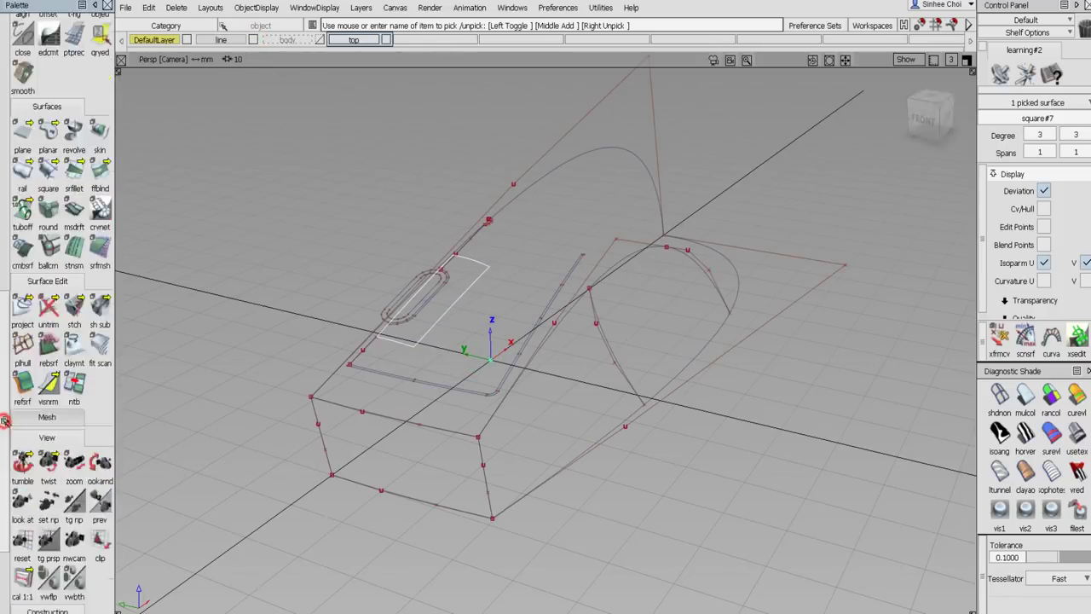
double_click(26, 309)
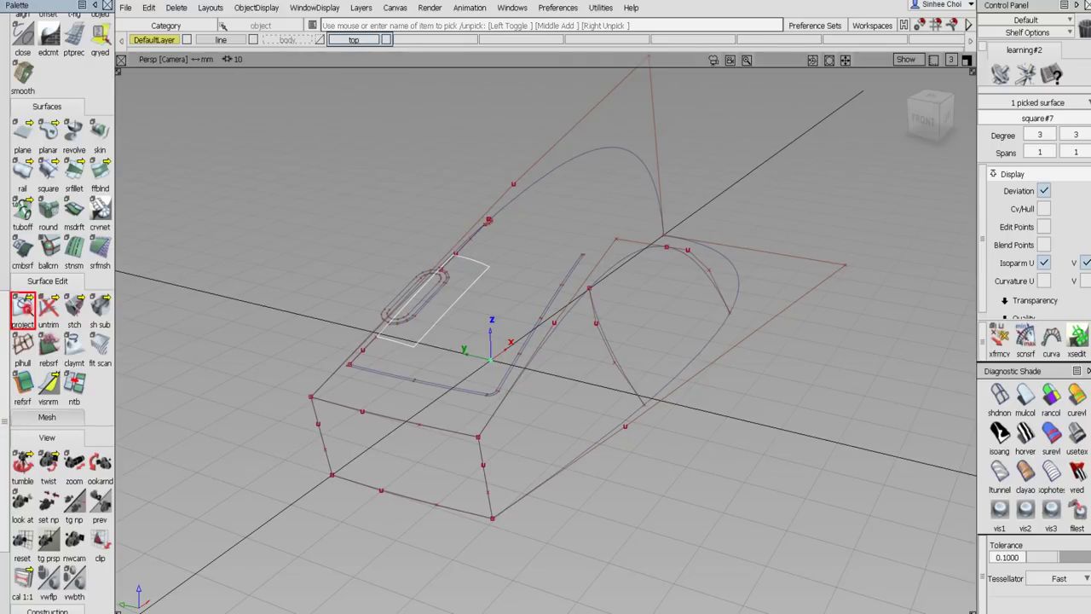
alt+shift+drag(507, 296, 436, 292)
alt+shift+middle_drag(437, 293, 541, 295)
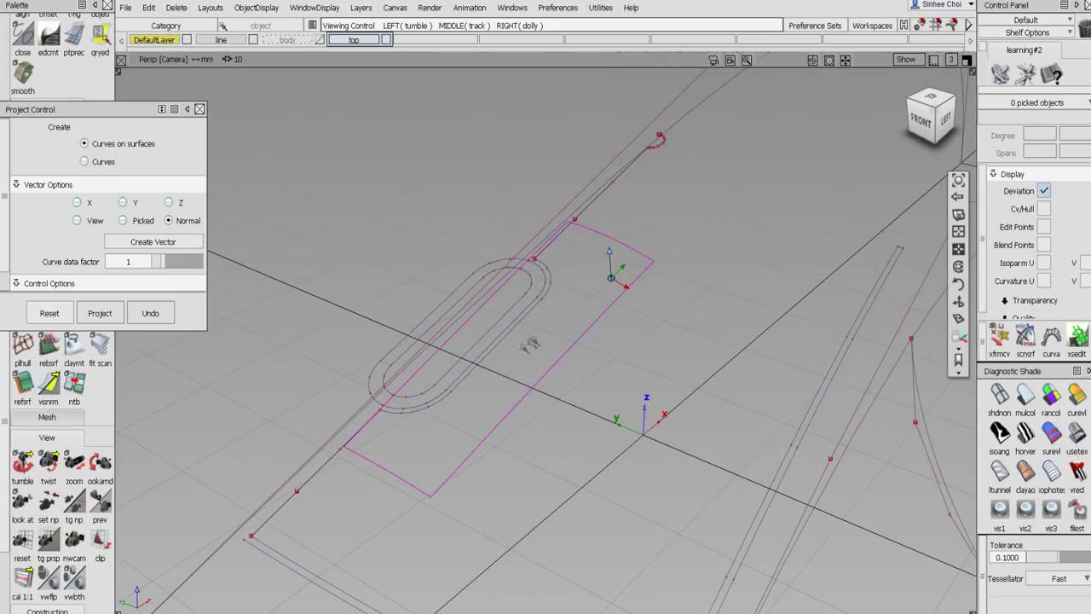
click(403, 403)
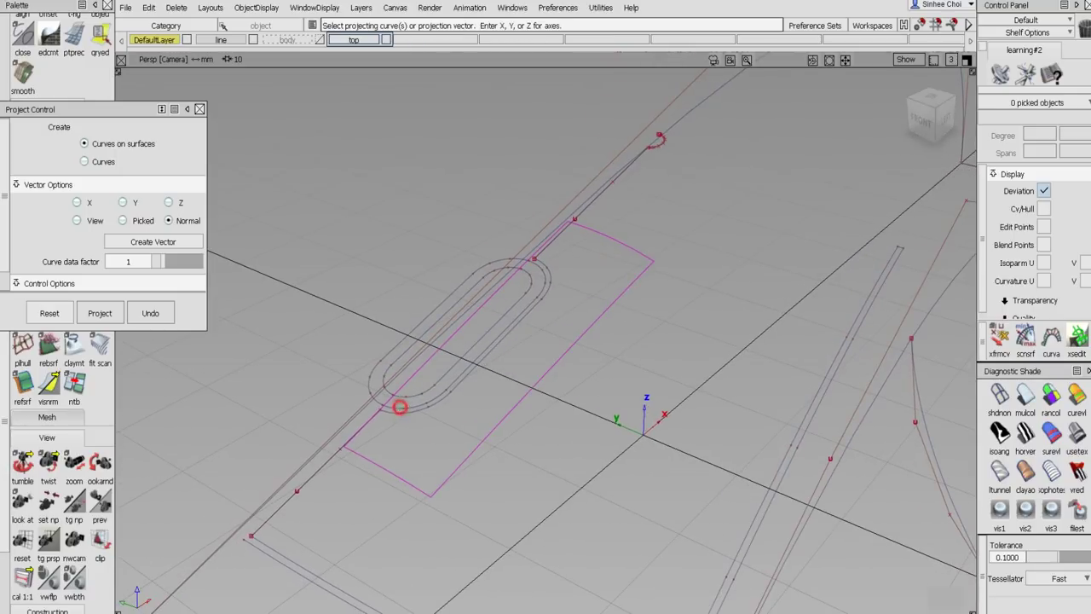
click(452, 381)
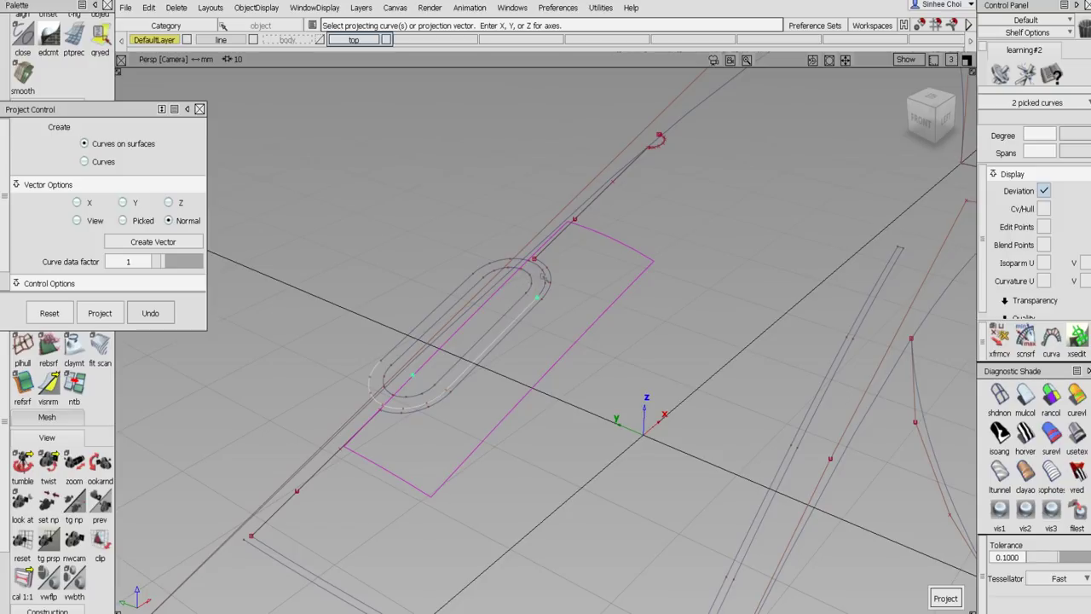
click(540, 280)
click(524, 284)
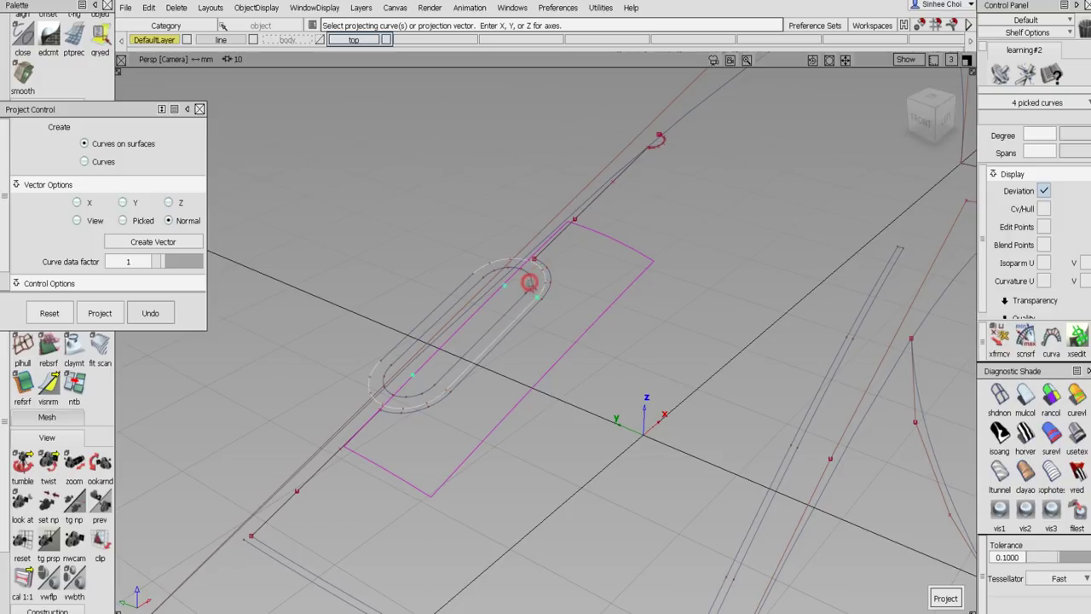
click(423, 390)
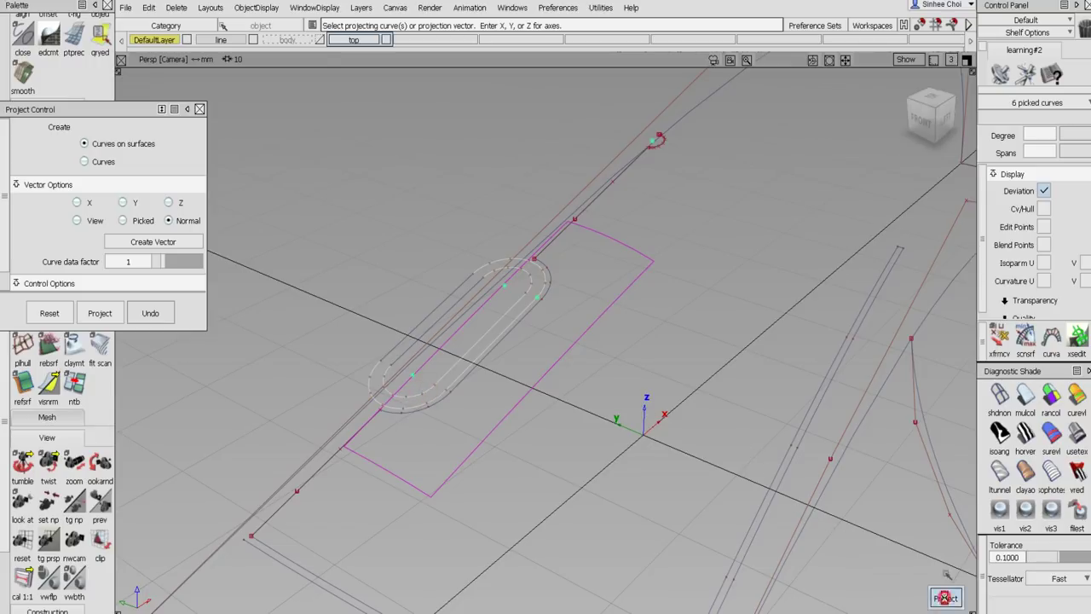
click(944, 598)
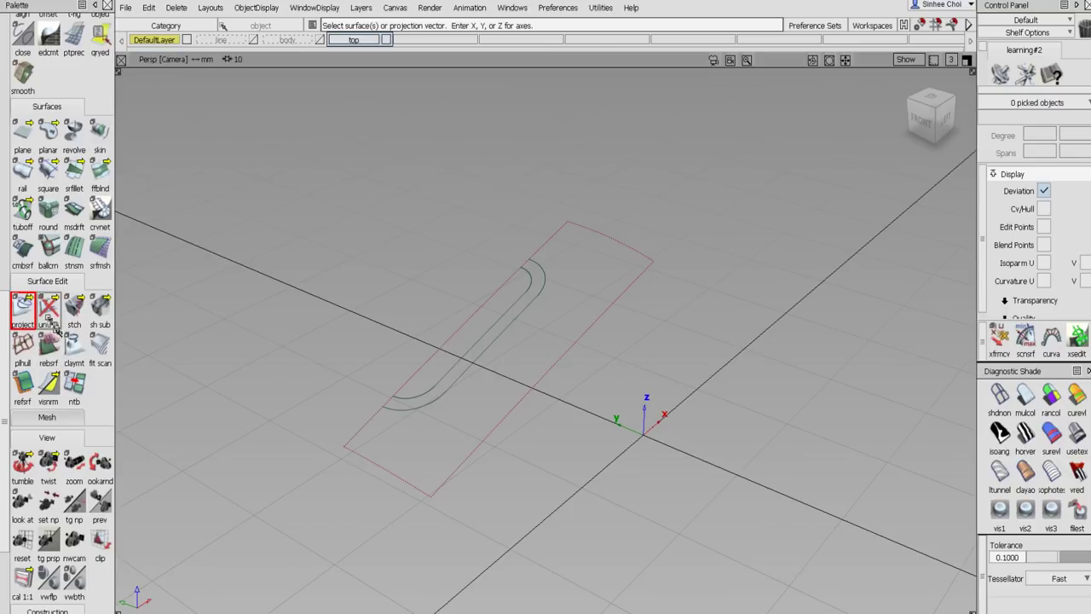
Trim the surface piece, keeping only the narrow band between the two projected slot outlines.
click(49, 314)
click(74, 322)
click(474, 405)
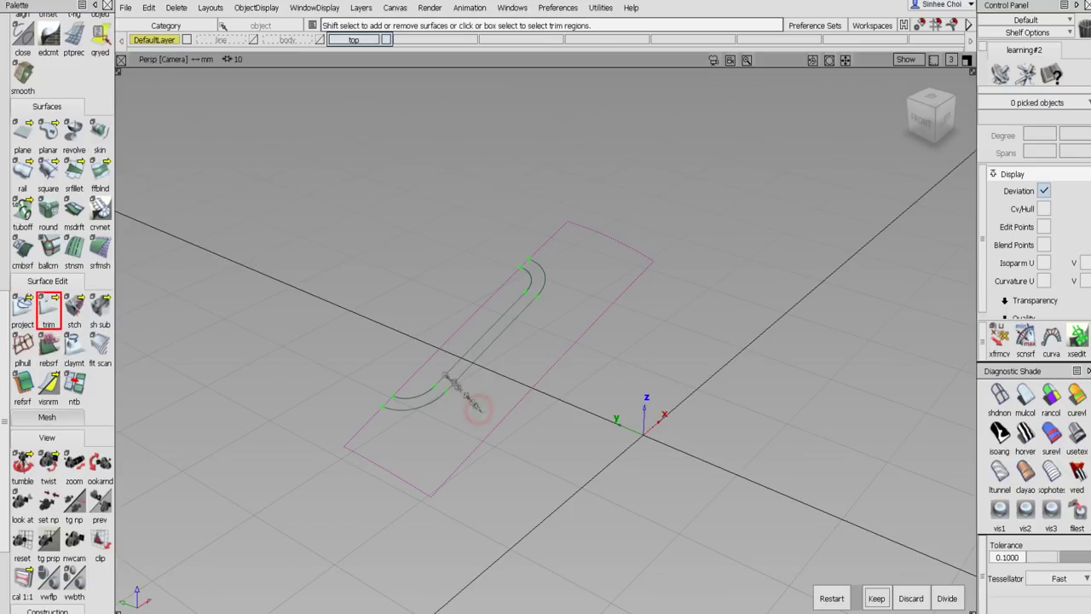
click(451, 383)
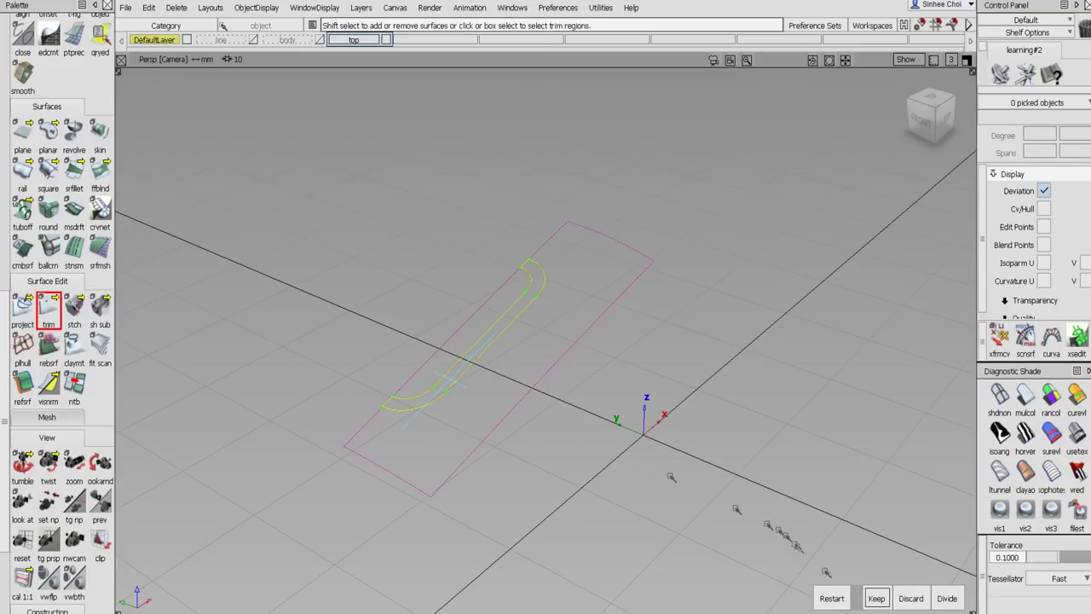
click(877, 598)
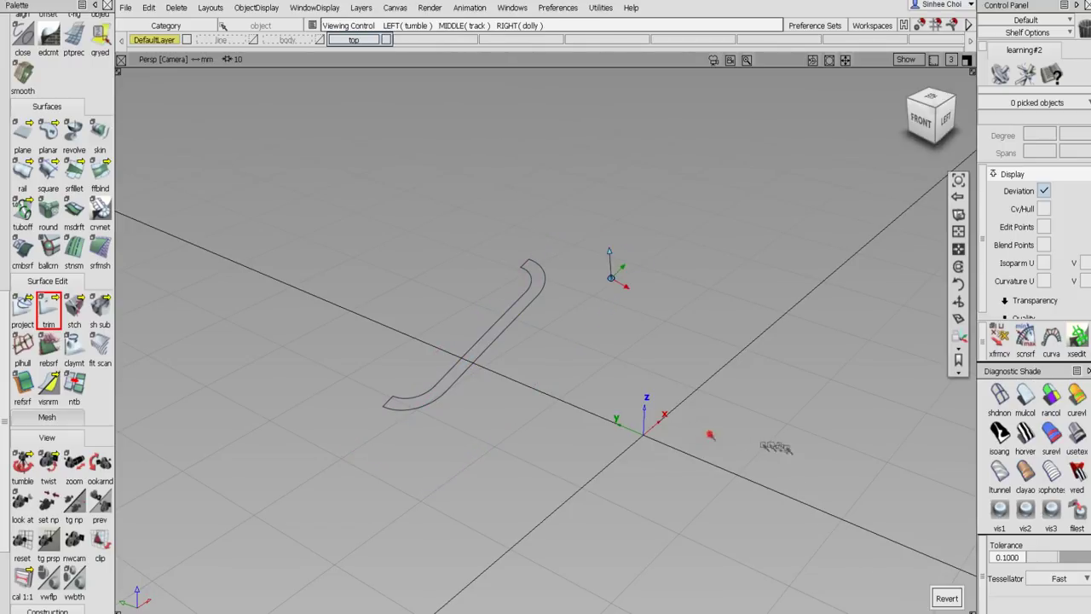
Show the body layer together with the trimmed slot band.
alt+shift+drag(711, 446, 657, 419)
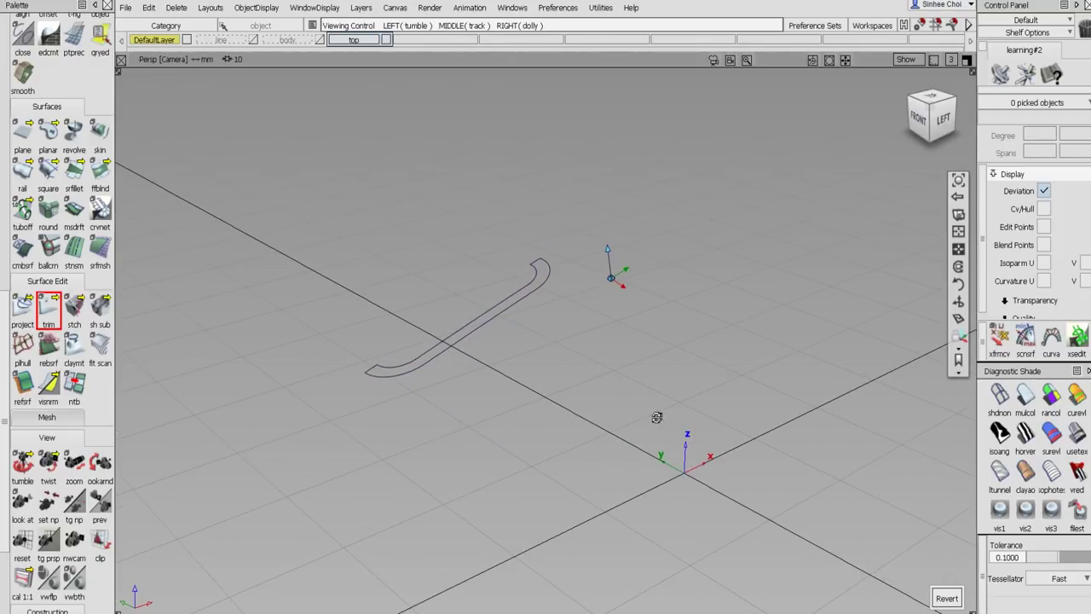
click(320, 41)
alt+shift+drag(585, 361, 394, 345)
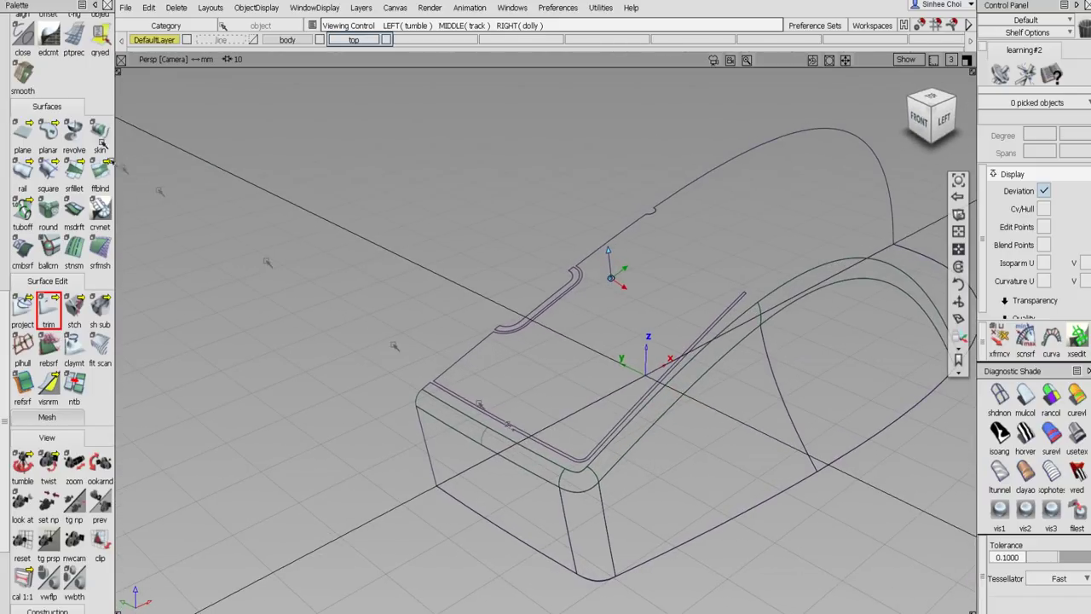
Set up an offset of the top surface and slot band in the Left view, with a curve cutting radius of 800.
scroll(34, 68, up, 10)
click(48, 54)
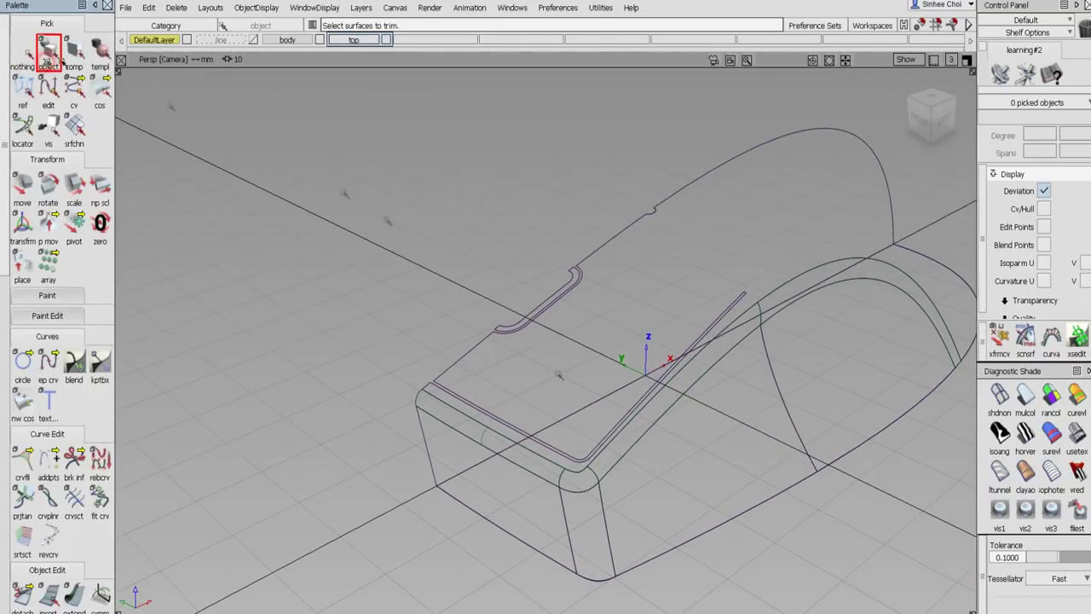
drag(546, 346, 528, 271)
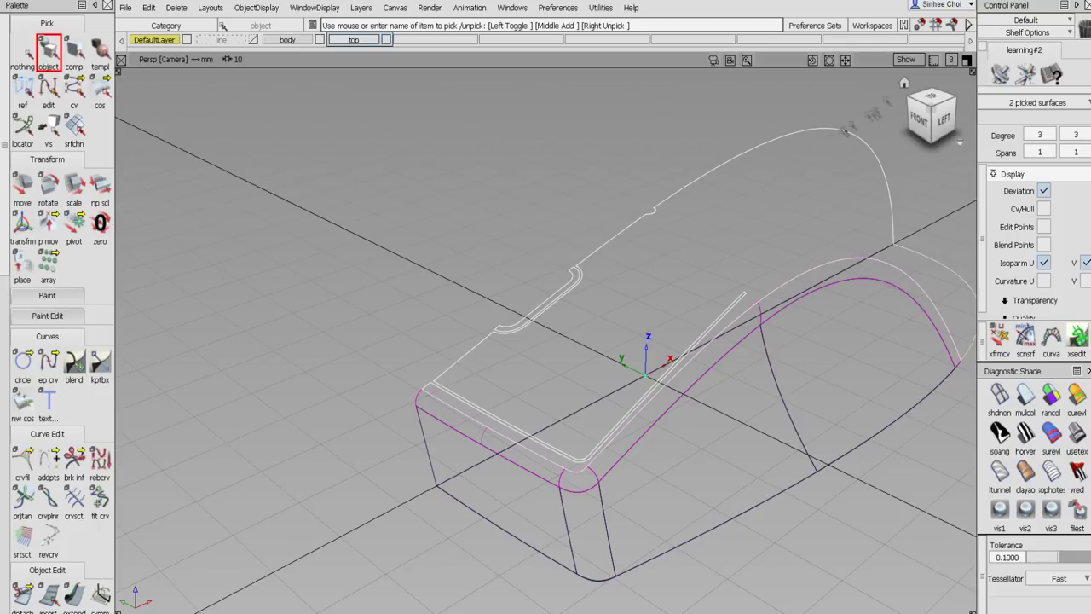
click(967, 58)
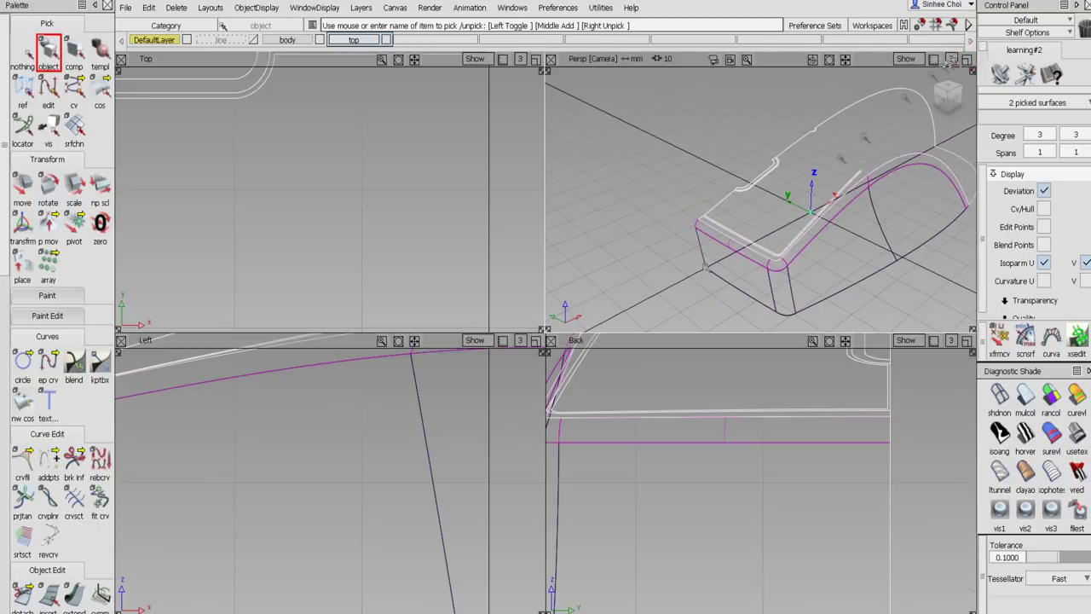
click(537, 341)
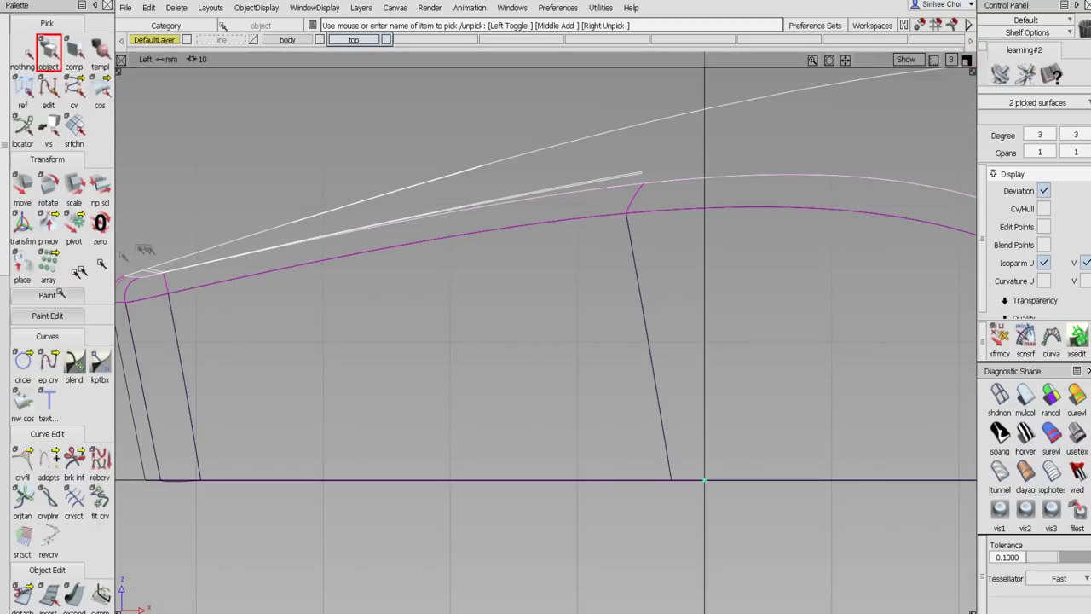
scroll(47, 398, down, 2)
scroll(47, 400, down, 5)
click(49, 444)
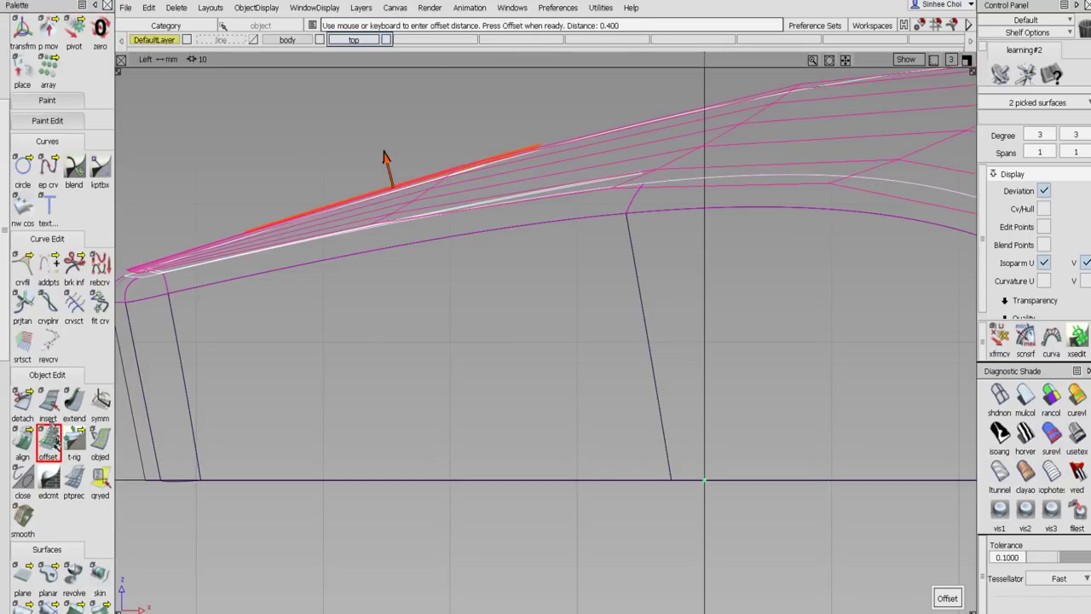
double_click(48, 443)
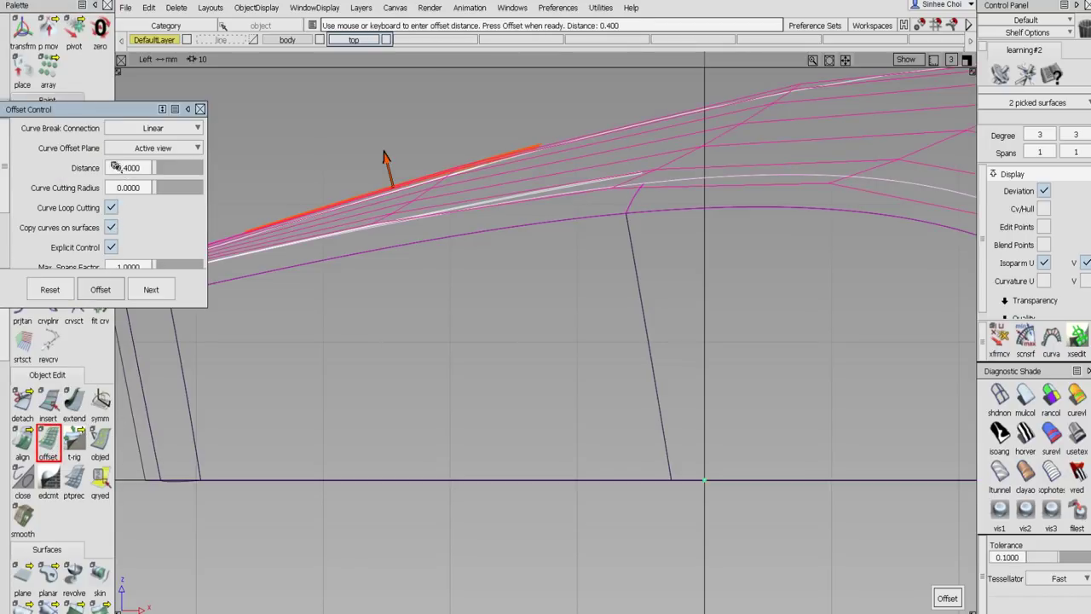
click(128, 168)
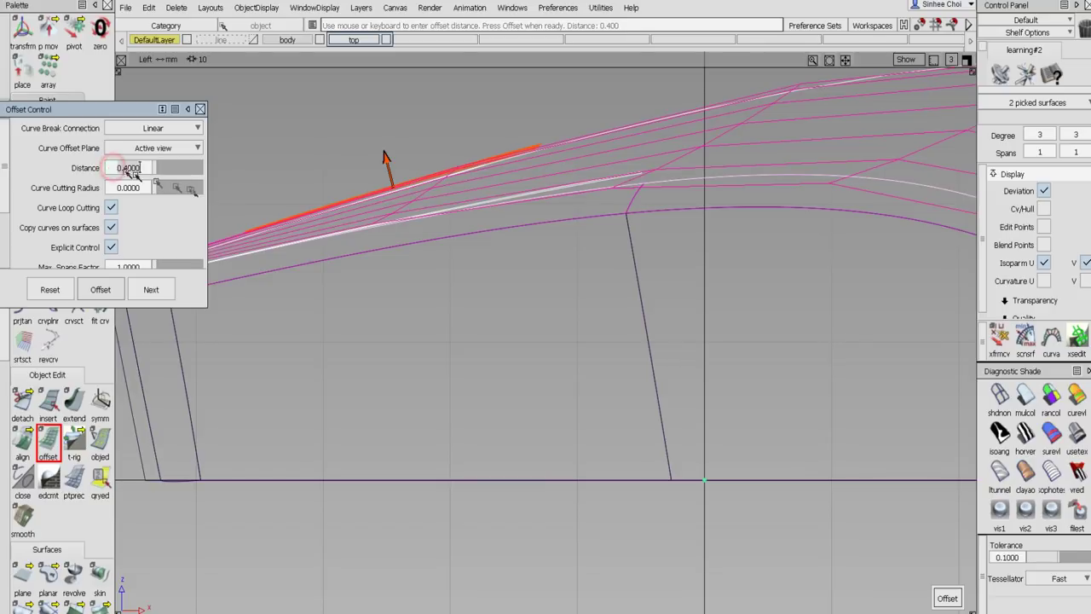
click(189, 189)
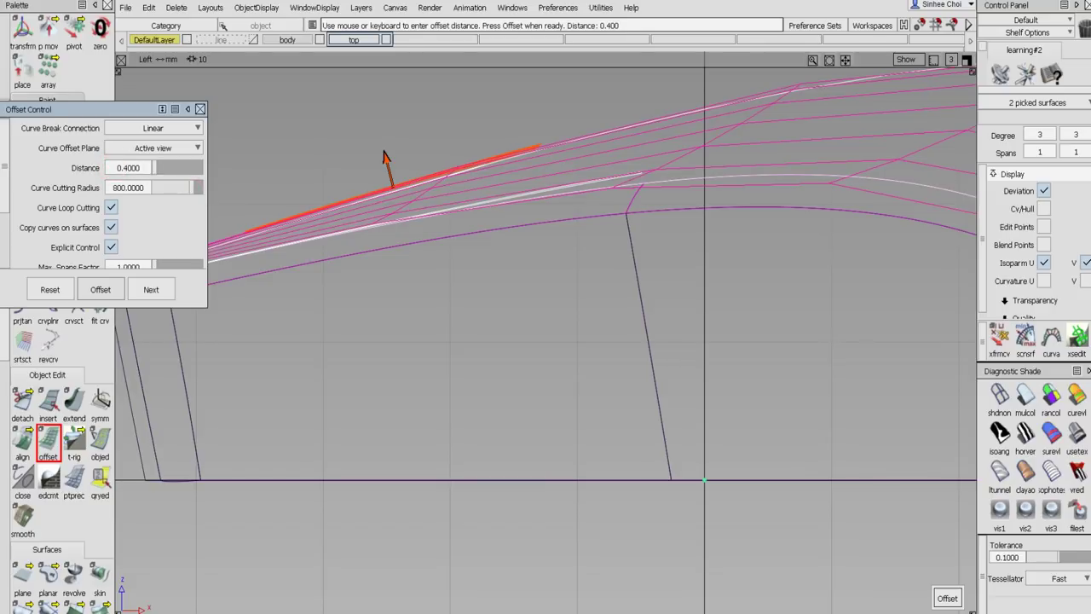
Offset the top surface and the slot band by -1 mm, and clear the selection in the perspective view.
click(136, 168)
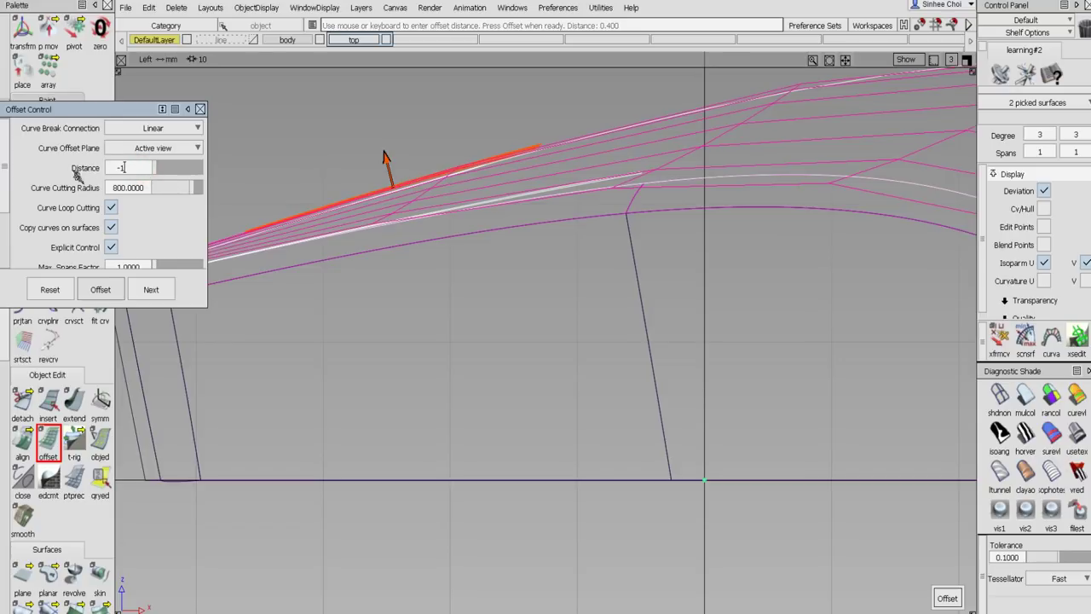
text(-1)
key(Return)
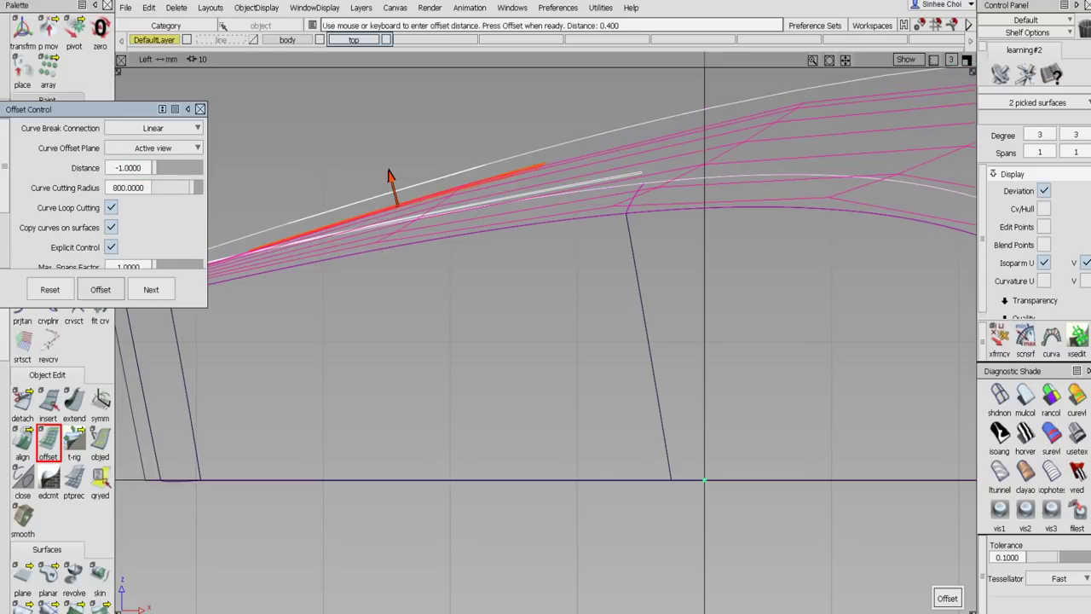
click(946, 597)
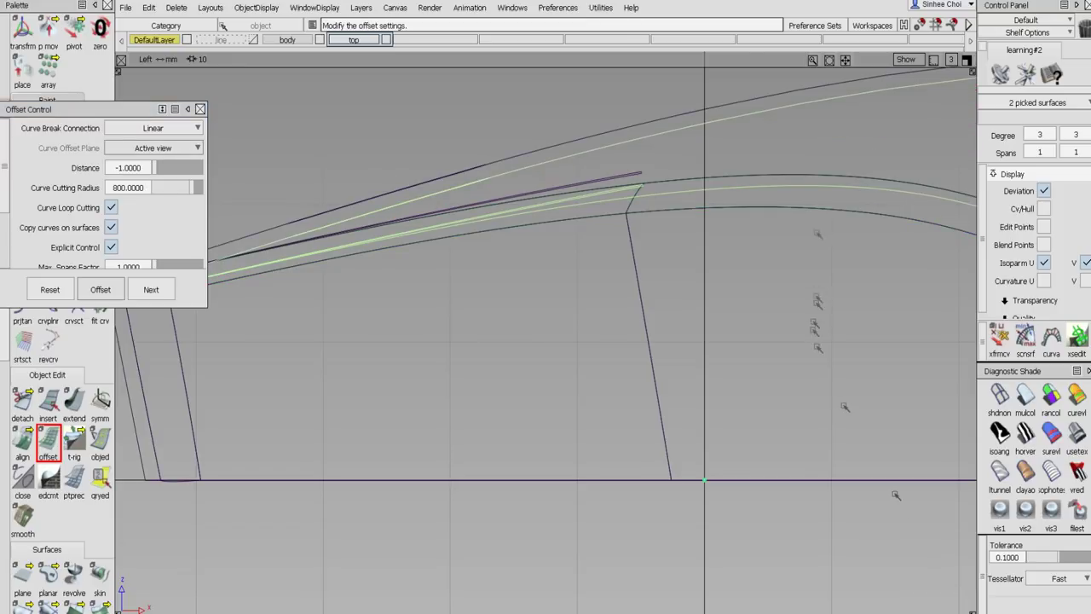
key(F12)
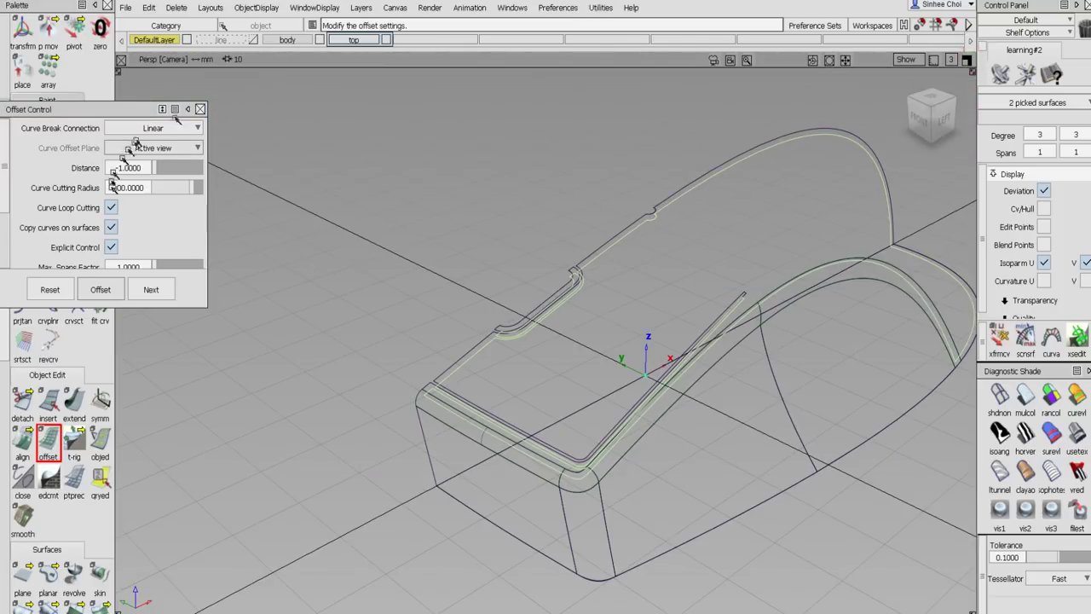
click(199, 109)
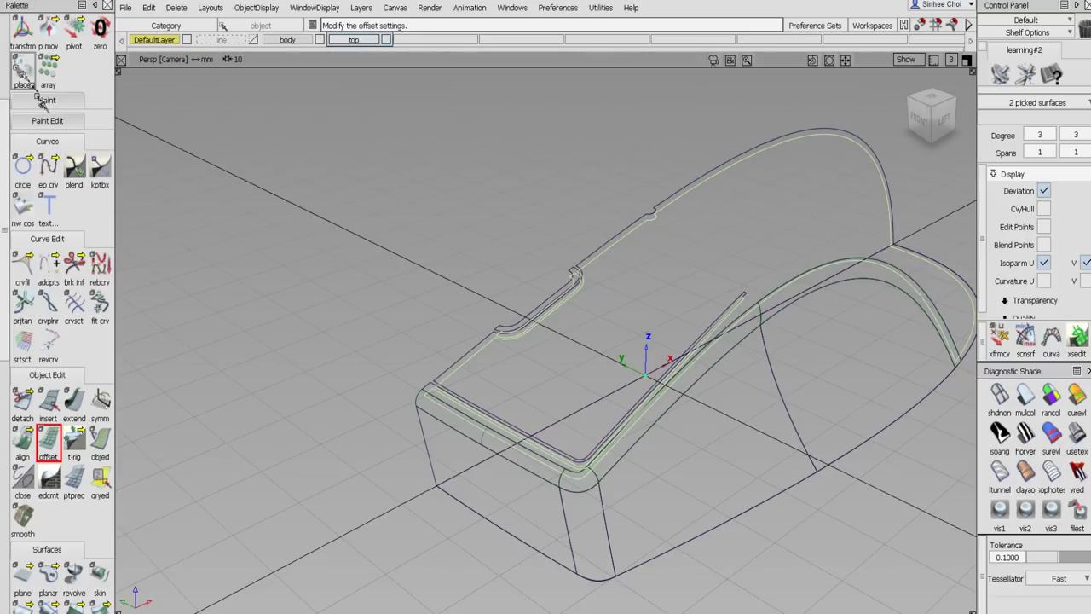
scroll(7, 56, up, 5)
click(23, 53)
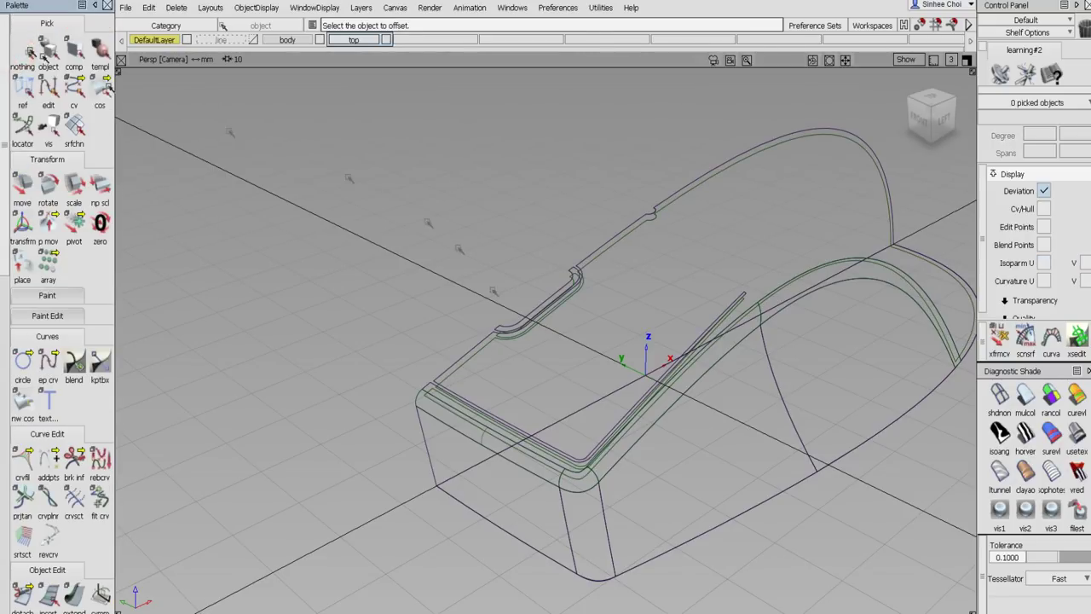
Create a new layer and rename it p1.
alt+shift+right_drag(605, 339, 620, 282)
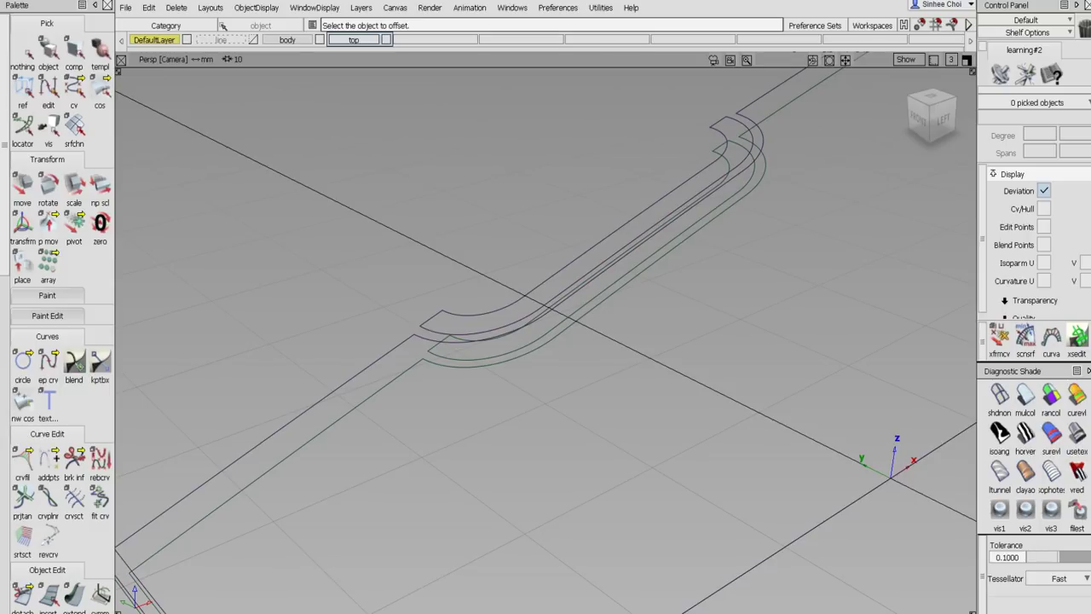
click(360, 7)
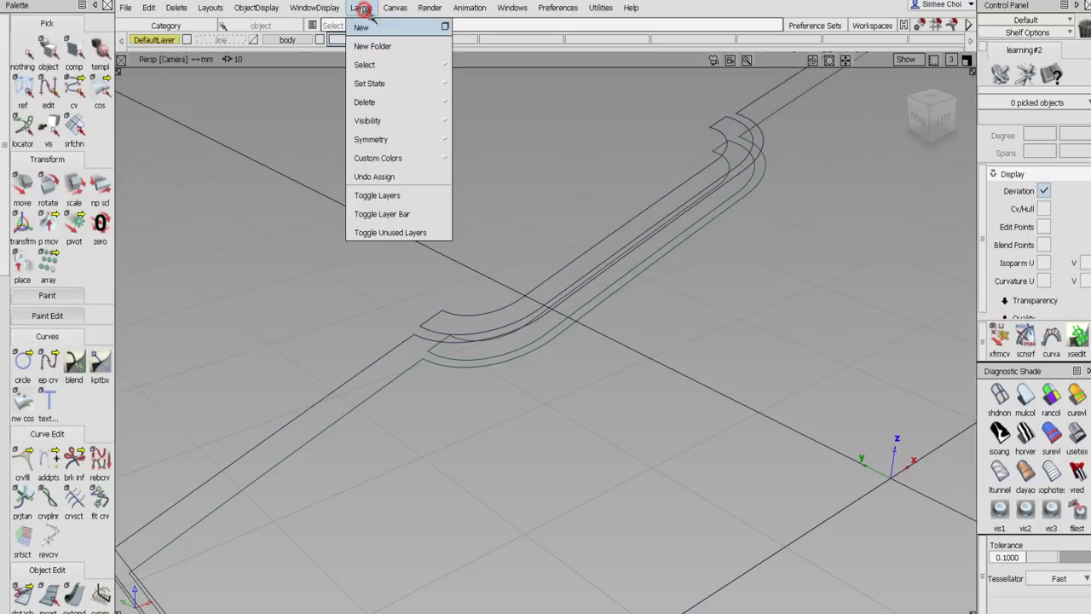
click(373, 29)
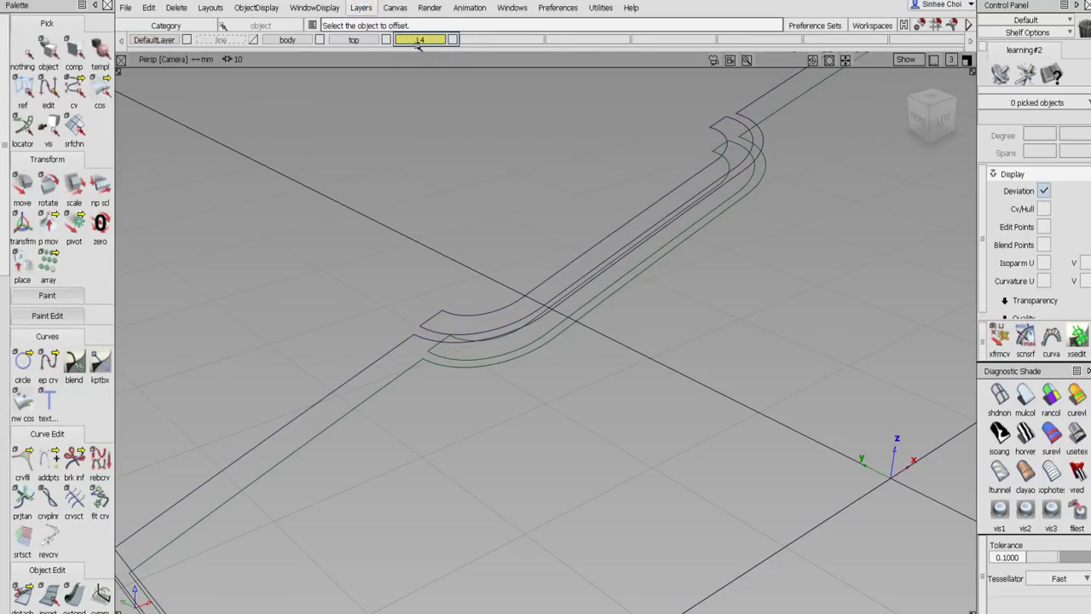
double_click(419, 39)
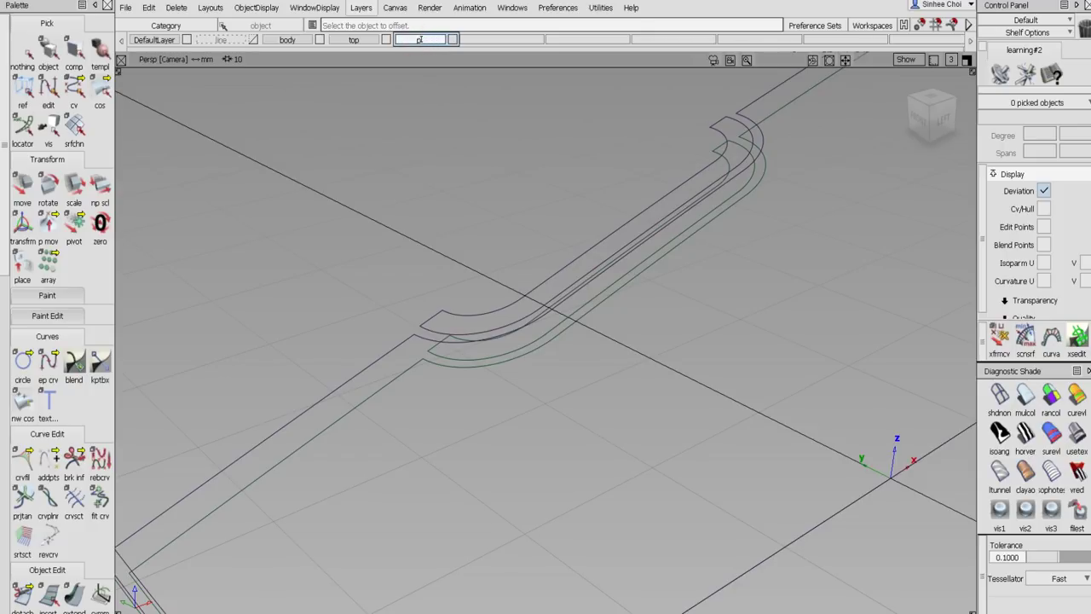
key(Return)
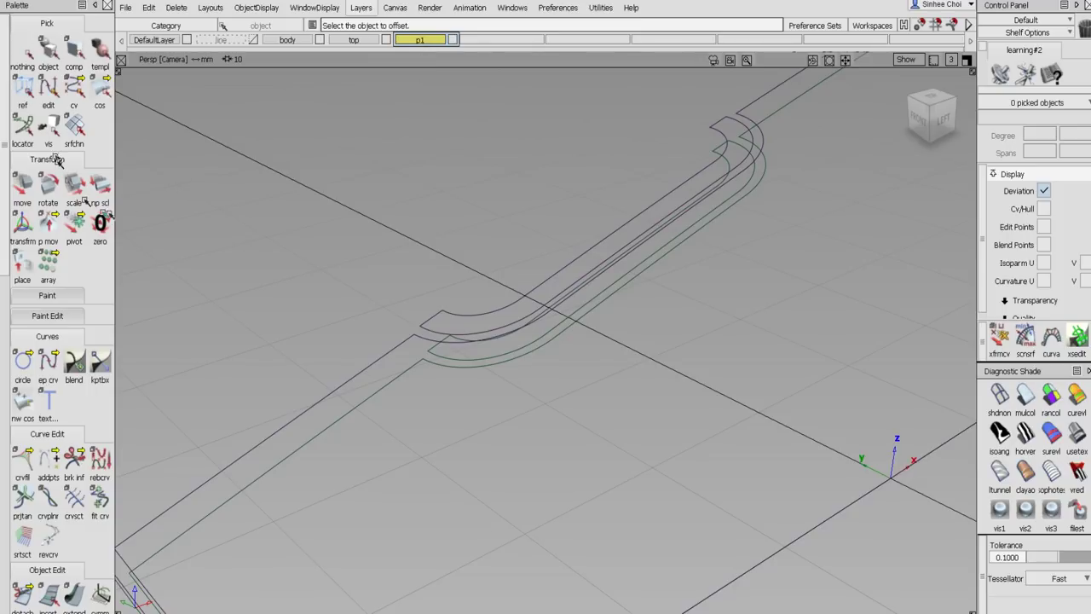
Examine the history link between the original and offset surfaces by picking the slot band and the top surface.
click(48, 53)
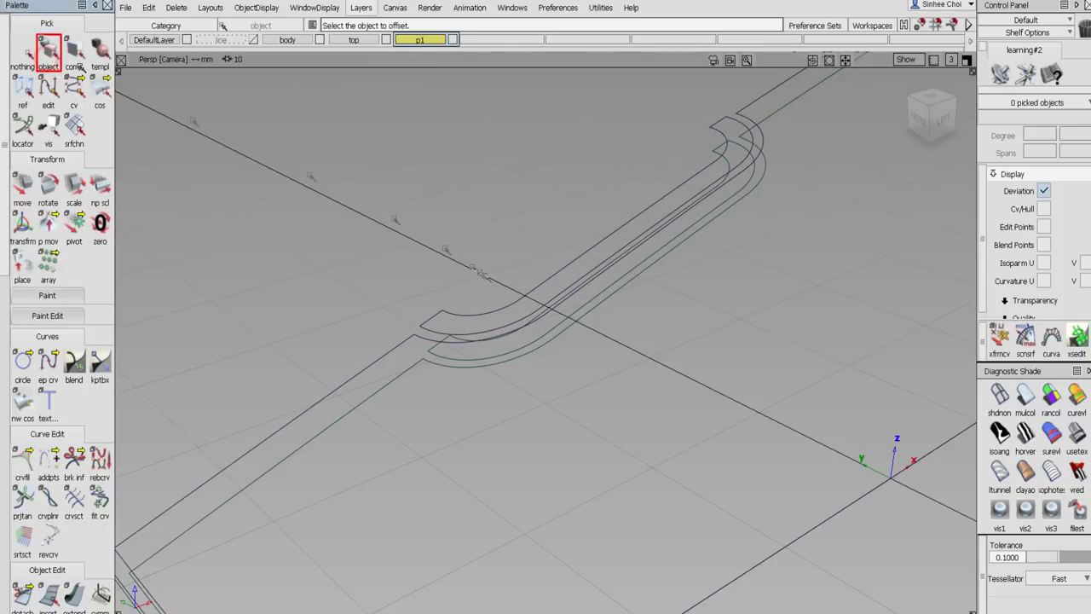
click(486, 315)
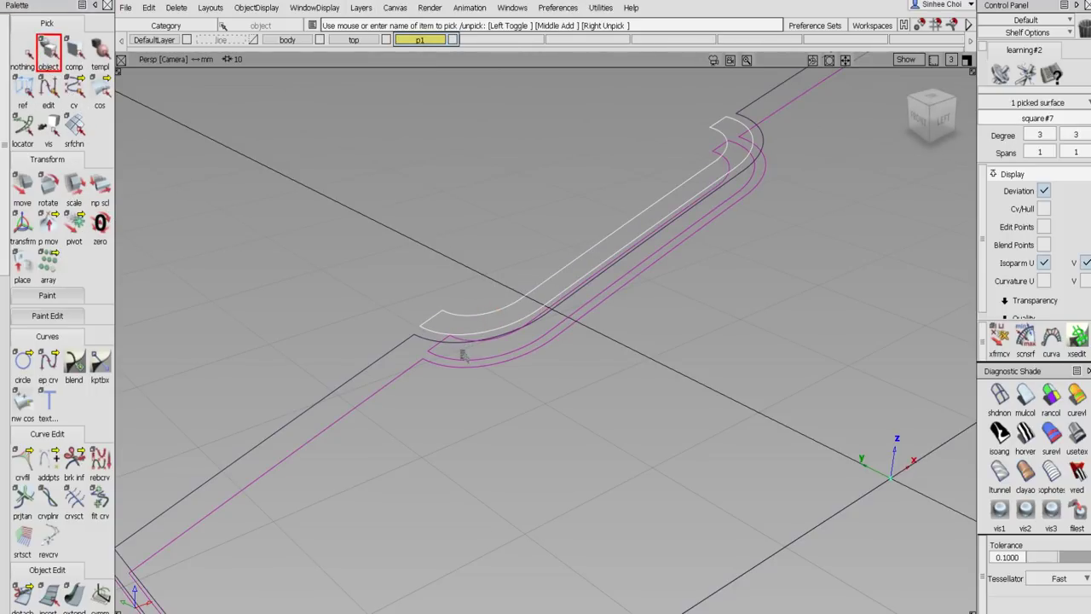
click(466, 361)
click(465, 358)
click(507, 304)
click(494, 394)
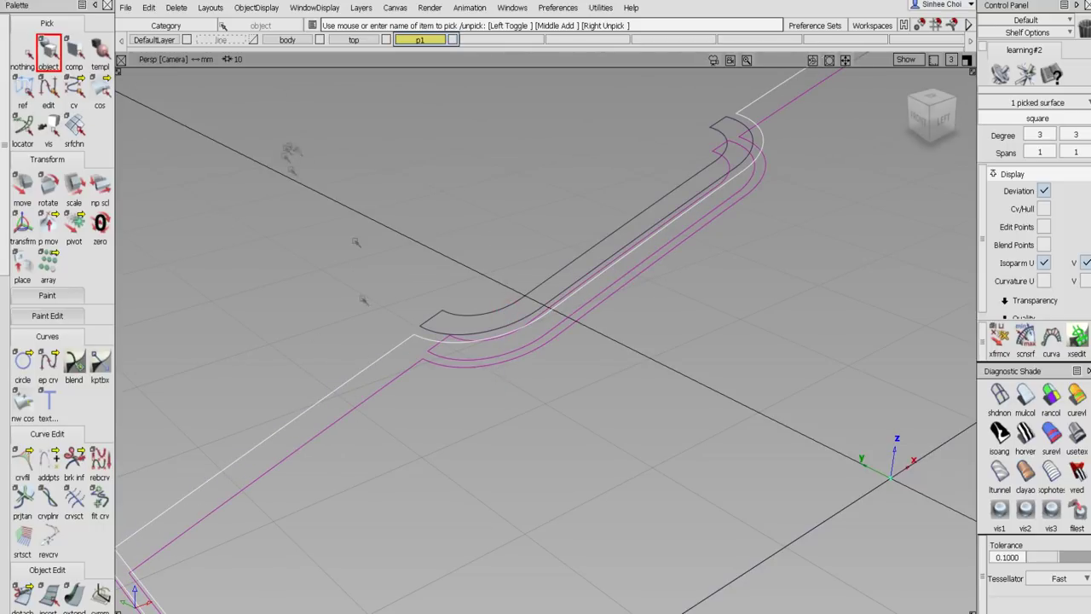
click(404, 344)
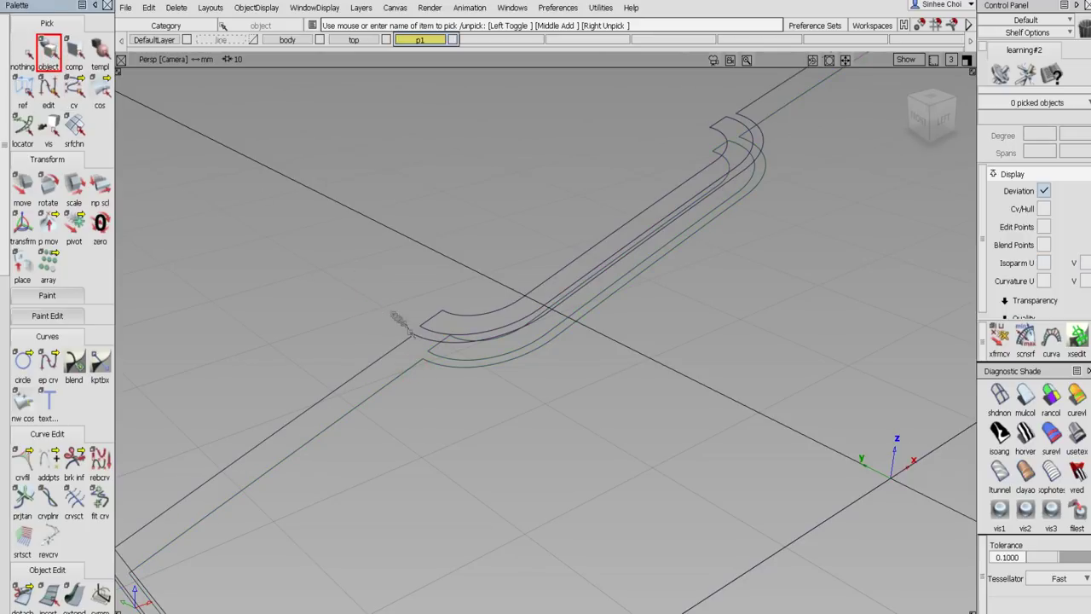
Delete the construction history of the two offset surfaces and clear the selection.
click(437, 356)
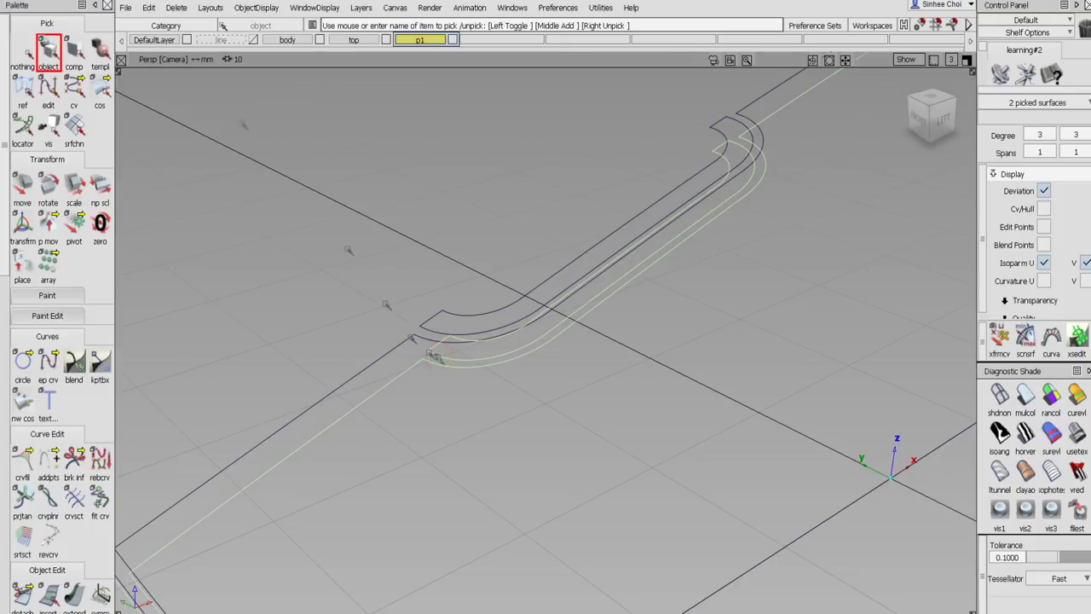
click(151, 8)
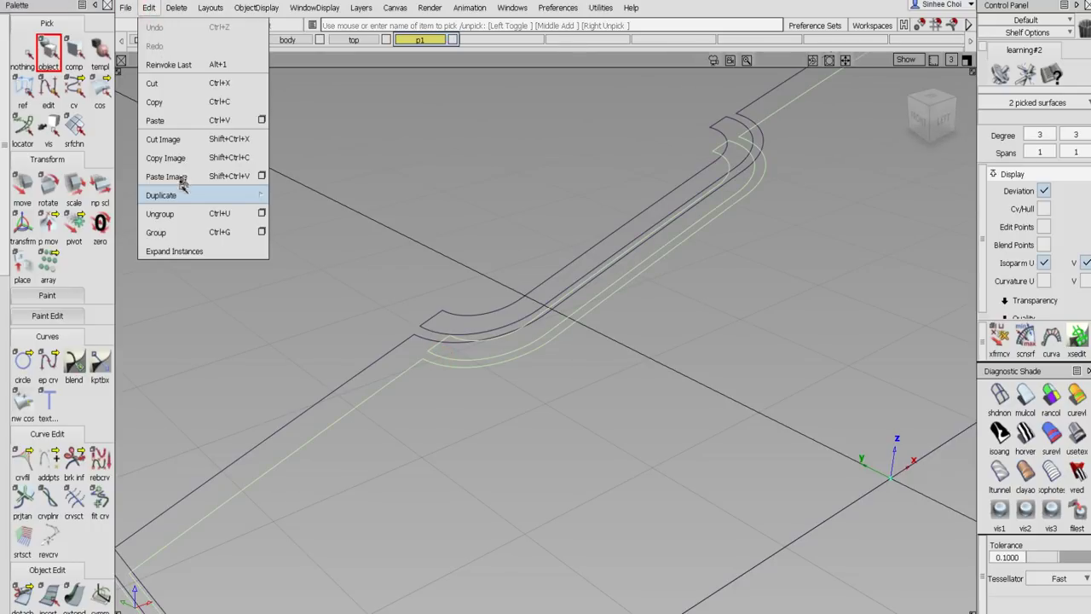
click(179, 214)
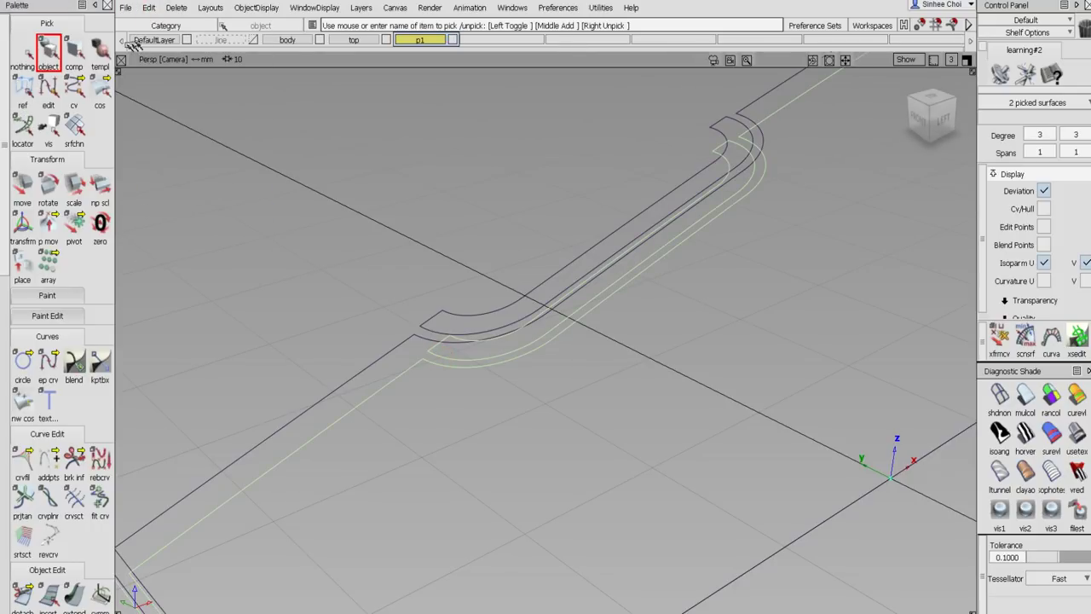
click(175, 7)
click(205, 42)
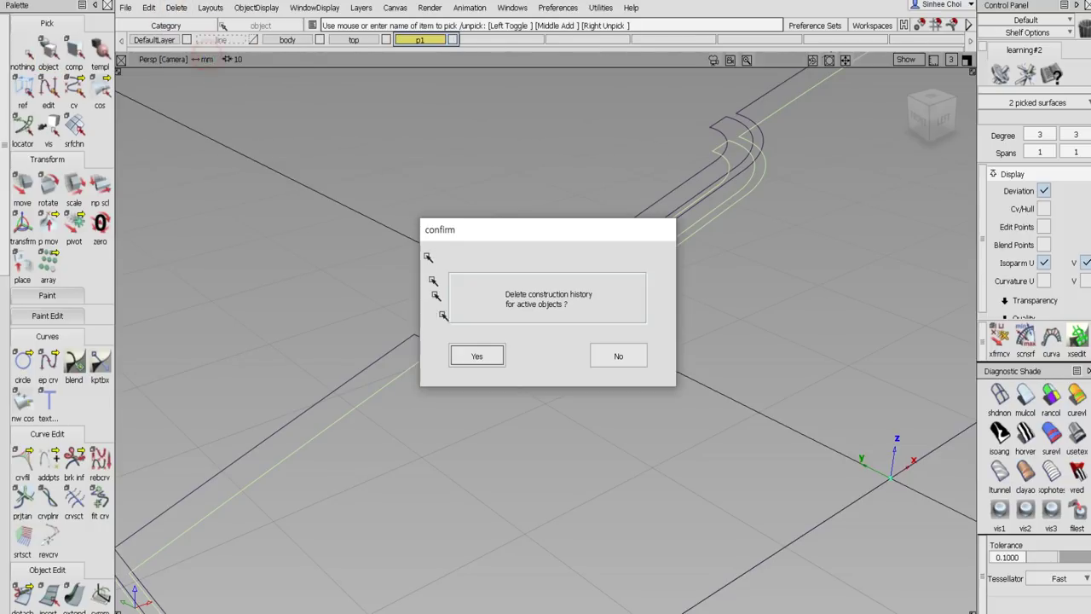
click(474, 356)
click(22, 53)
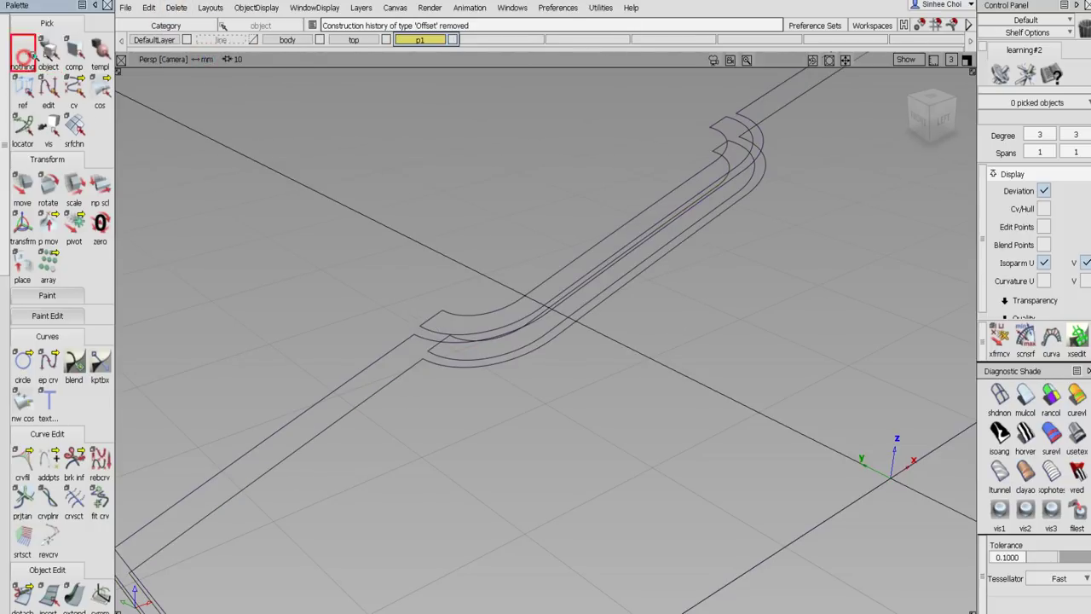
Assign the slot band and its offset copy to layer p1.
click(496, 360)
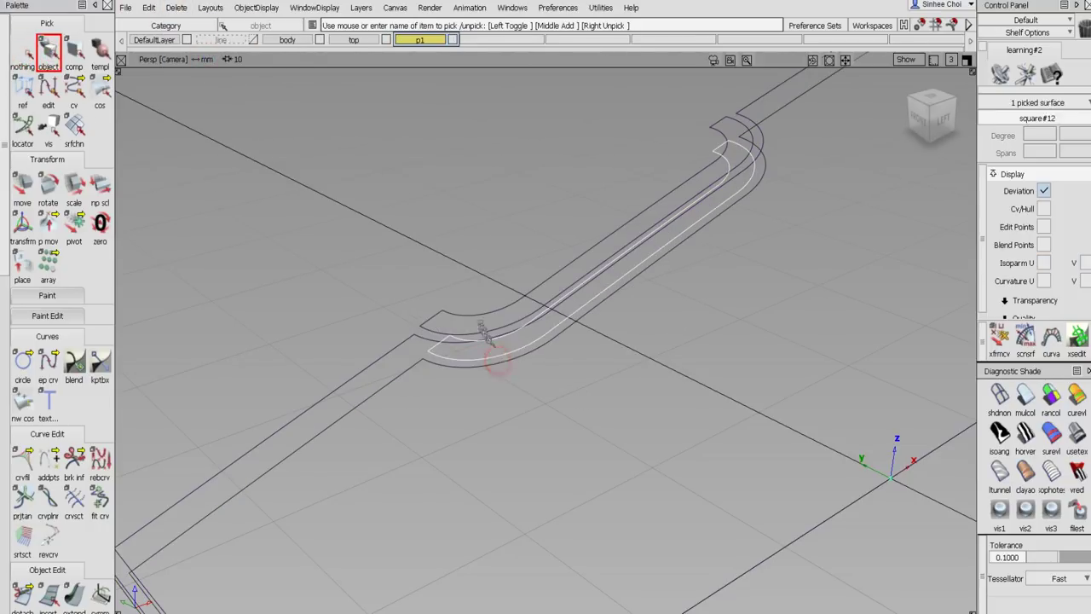
click(474, 316)
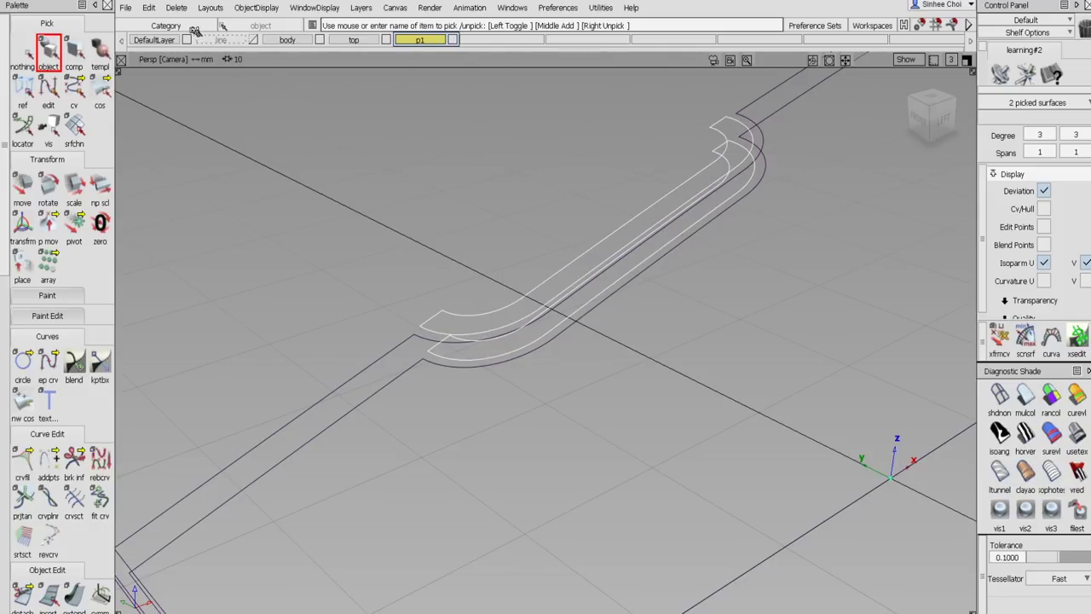
right_click(414, 41)
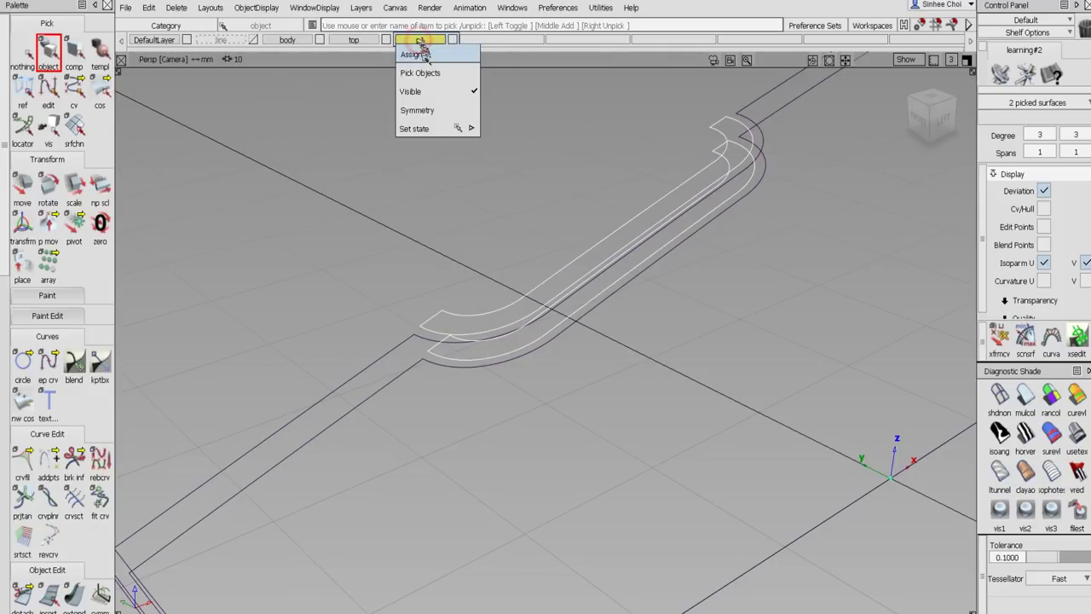
click(416, 49)
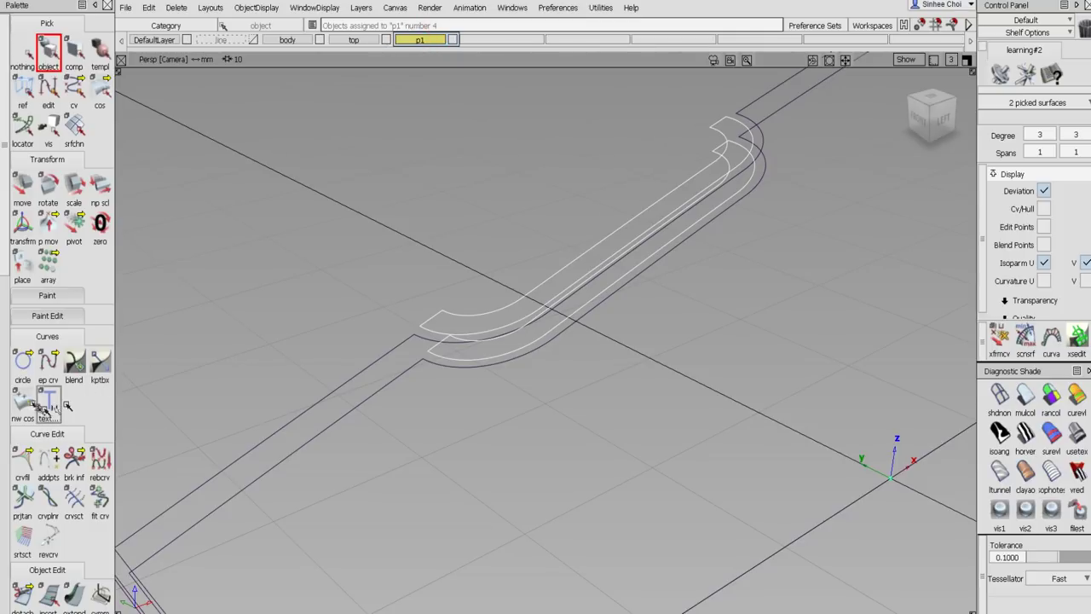
Skin a surface between the inner curved edges of the slot band and its offset copy at the near end, with Continuity check off.
scroll(17, 387, down, 5)
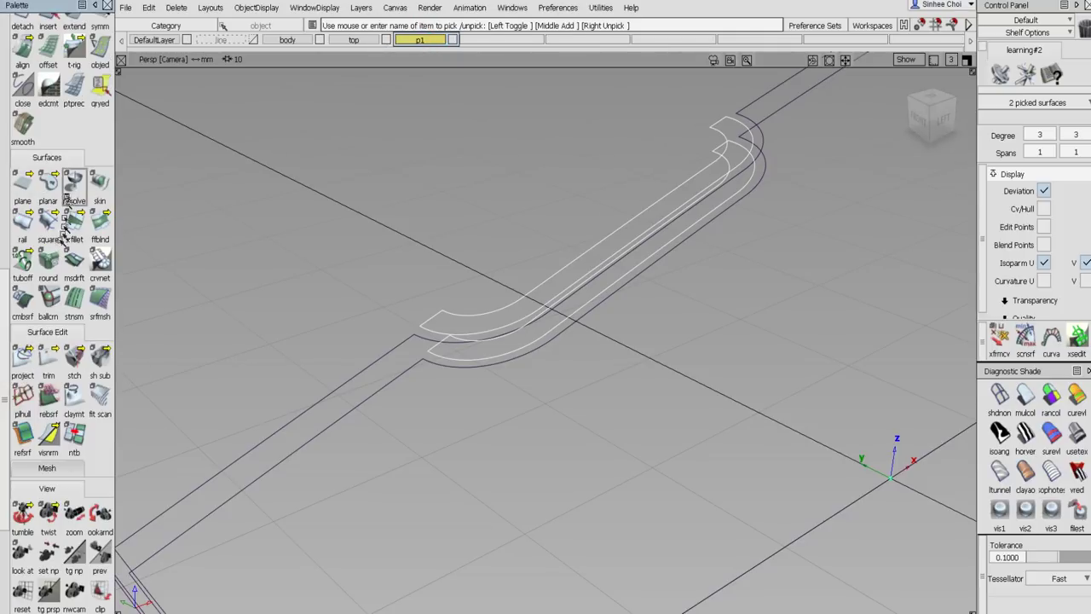
click(100, 181)
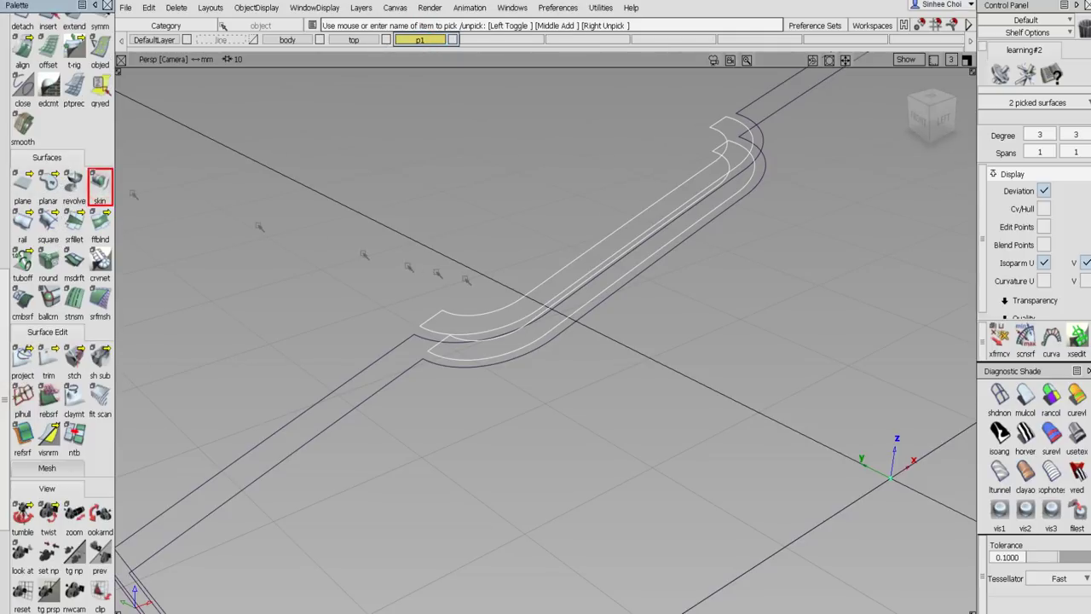
scroll(474, 333, up, 4)
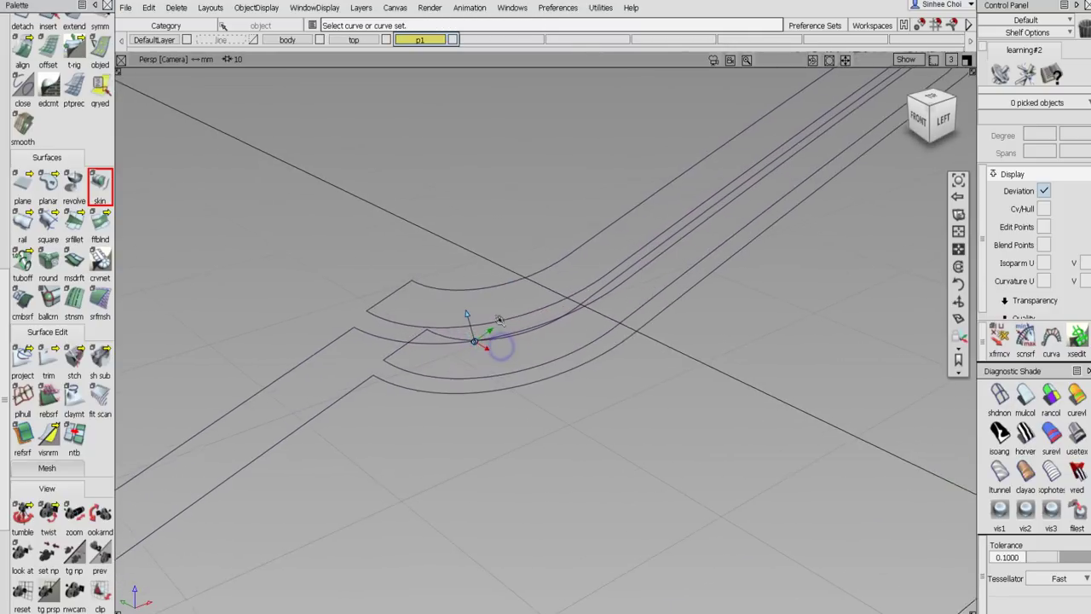
click(445, 335)
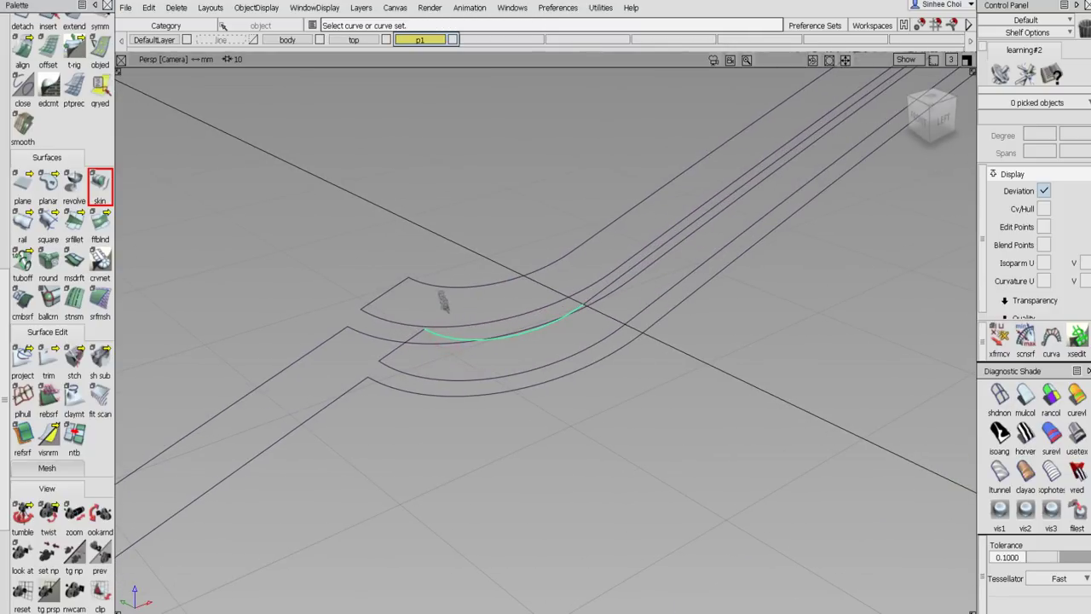
click(438, 286)
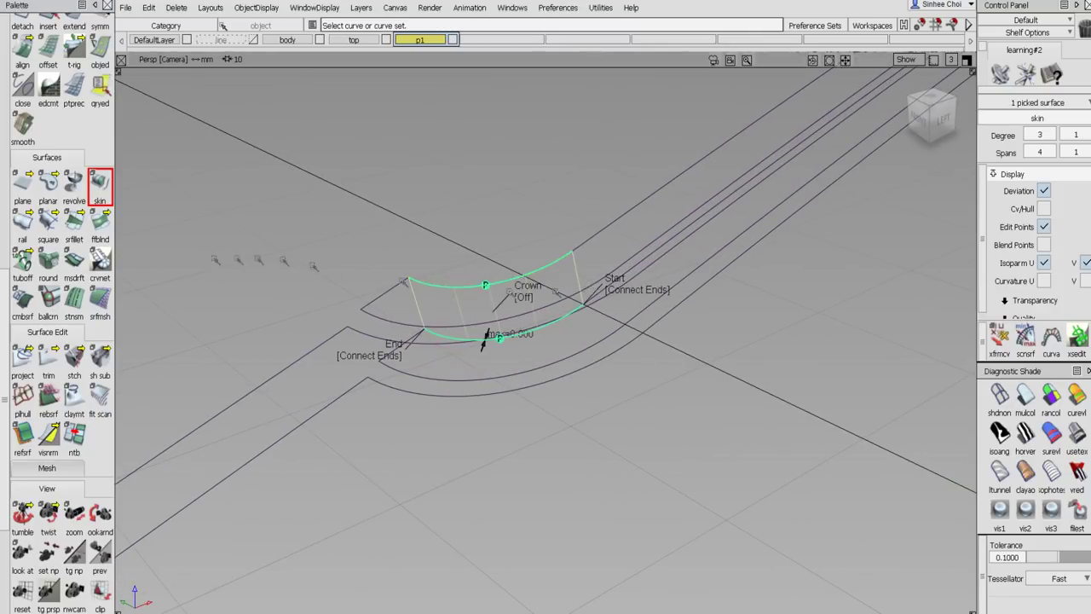
double_click(100, 183)
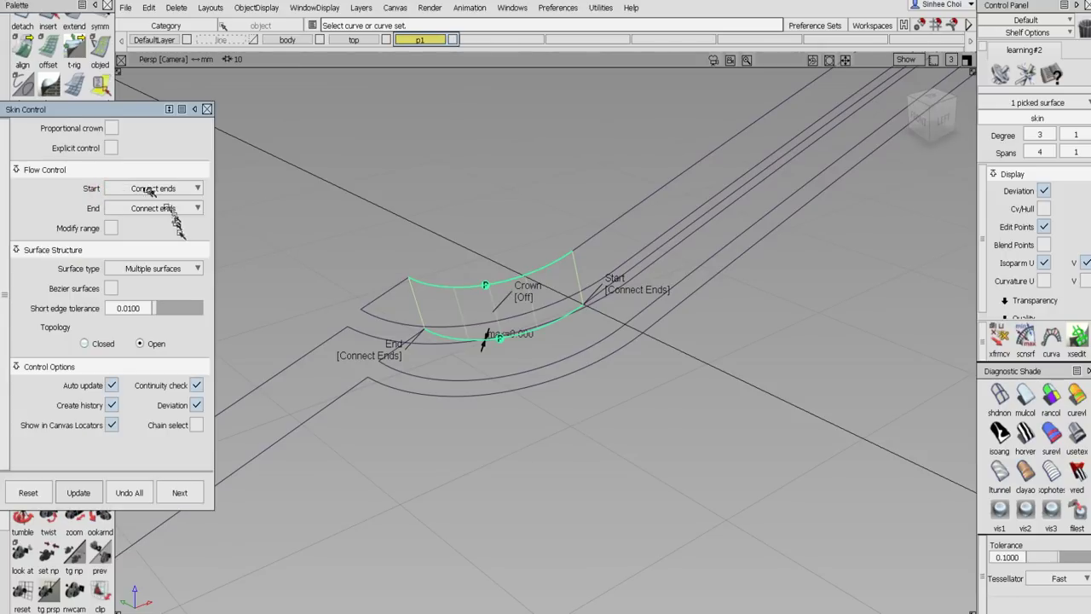
click(197, 385)
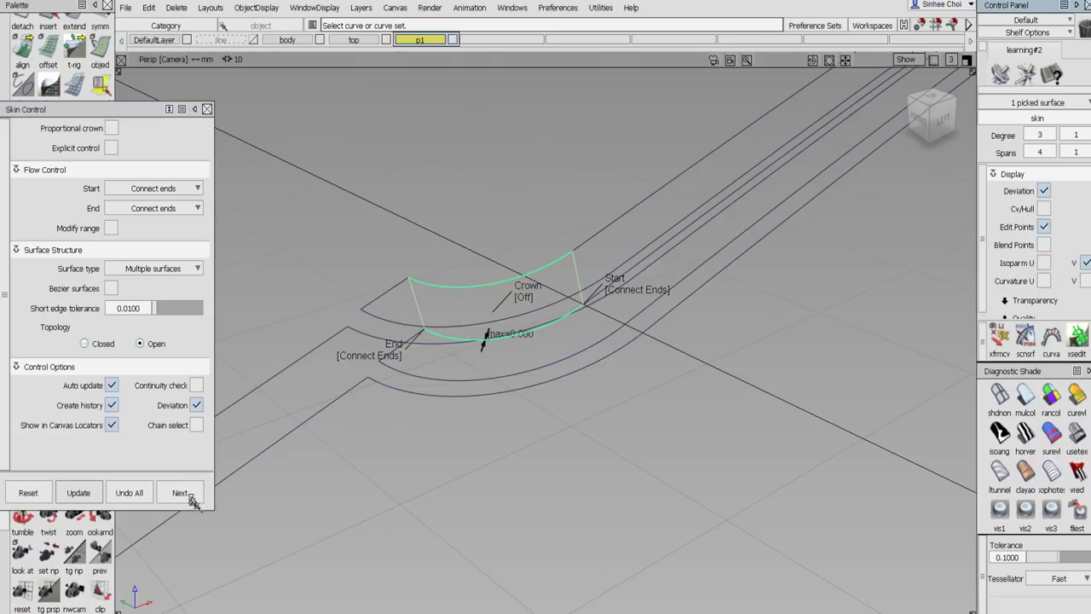
click(409, 404)
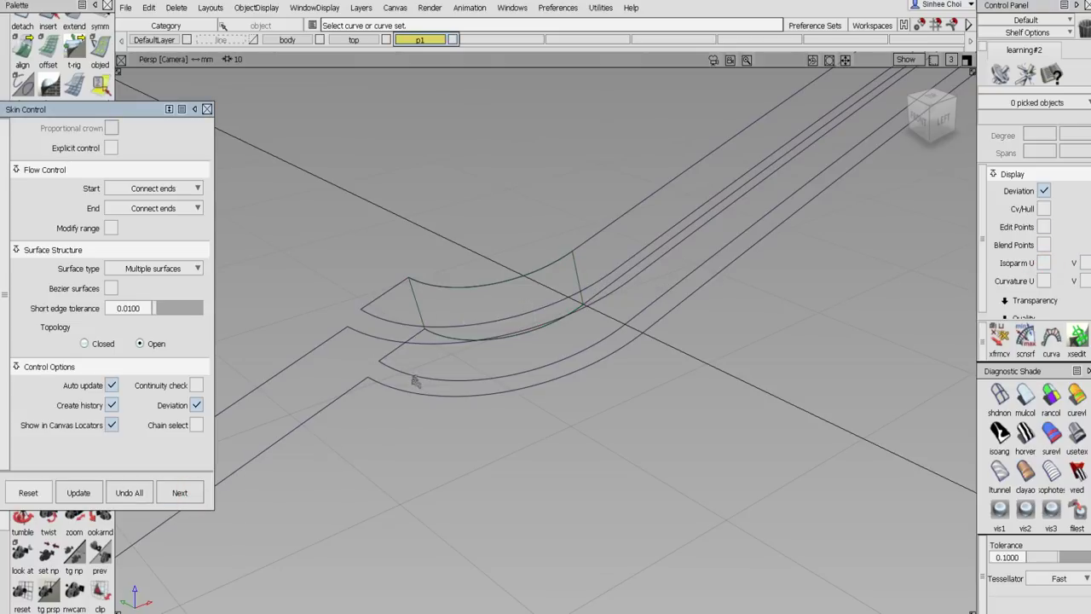
Skin a surface between the outer curved edges of the slot band and its offset copy at the near end.
click(413, 379)
click(398, 321)
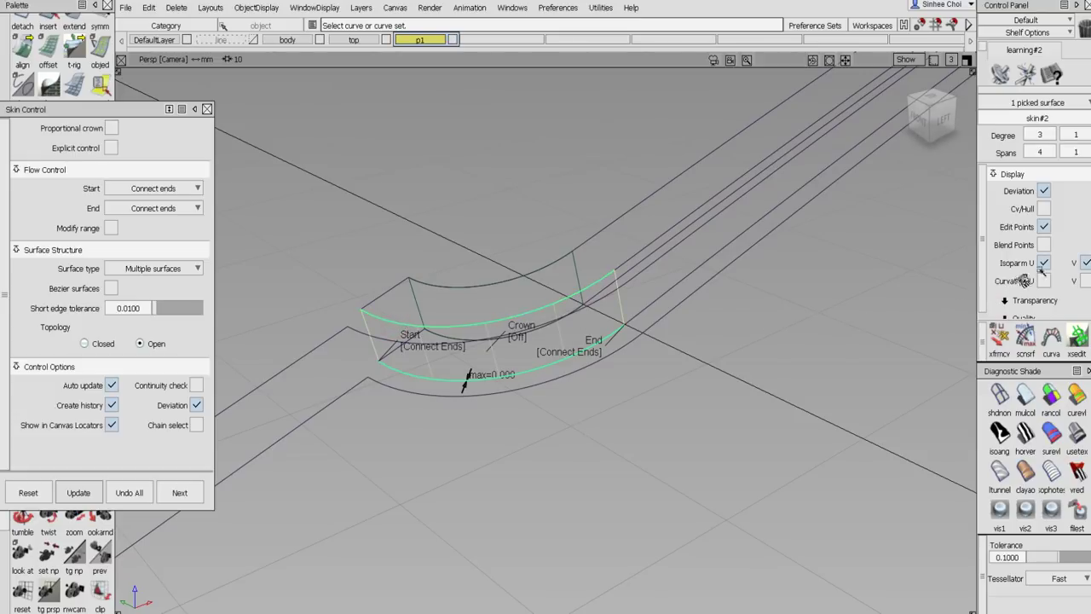
click(179, 492)
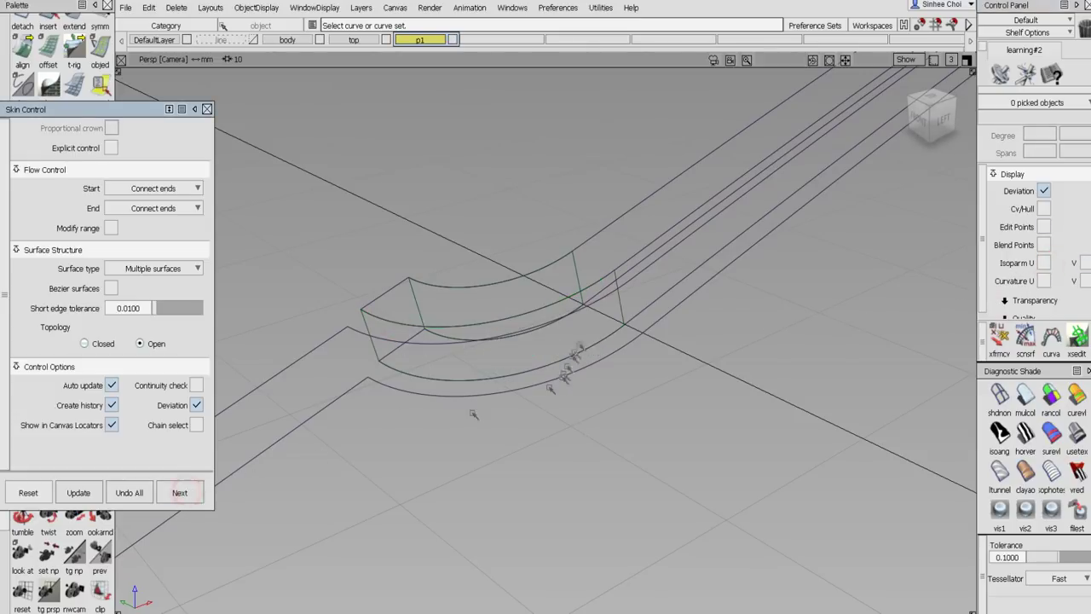
Skin the slot band's outer and inner straight edges to the matching edges of its offset copy.
click(637, 309)
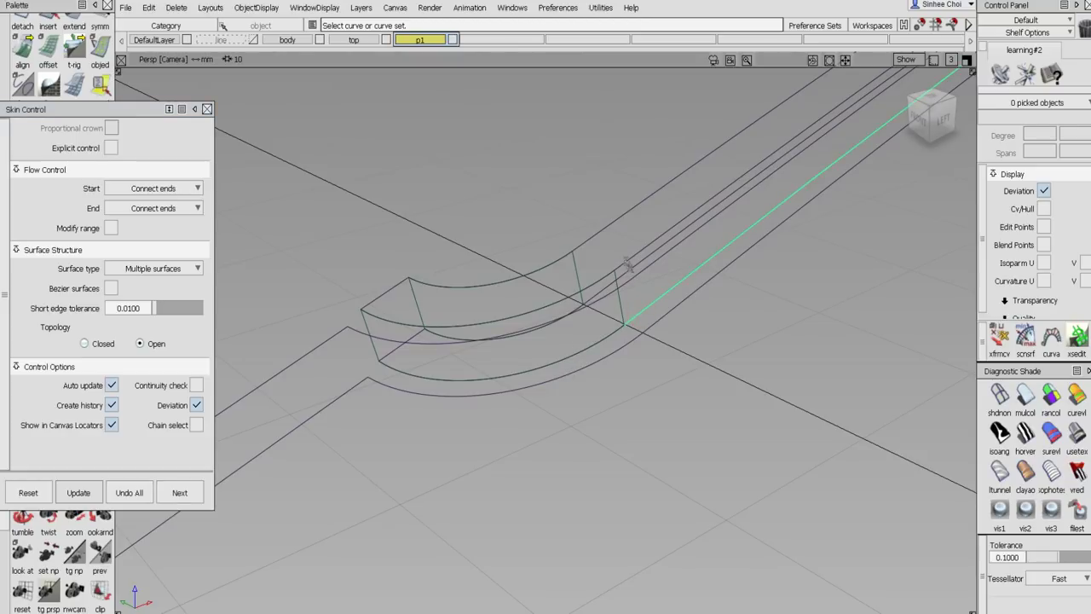
click(627, 261)
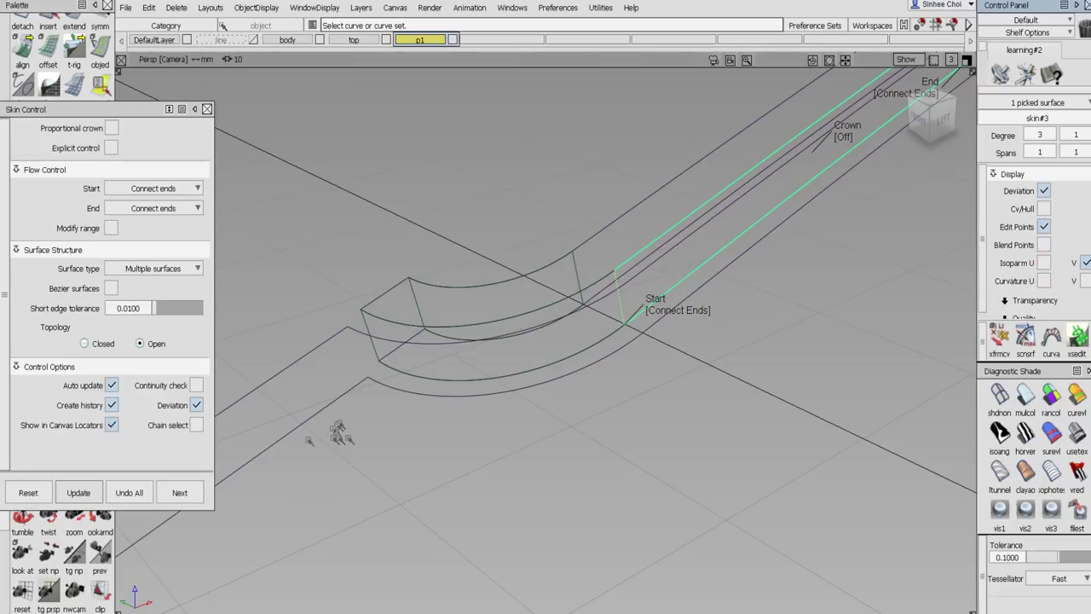
click(186, 493)
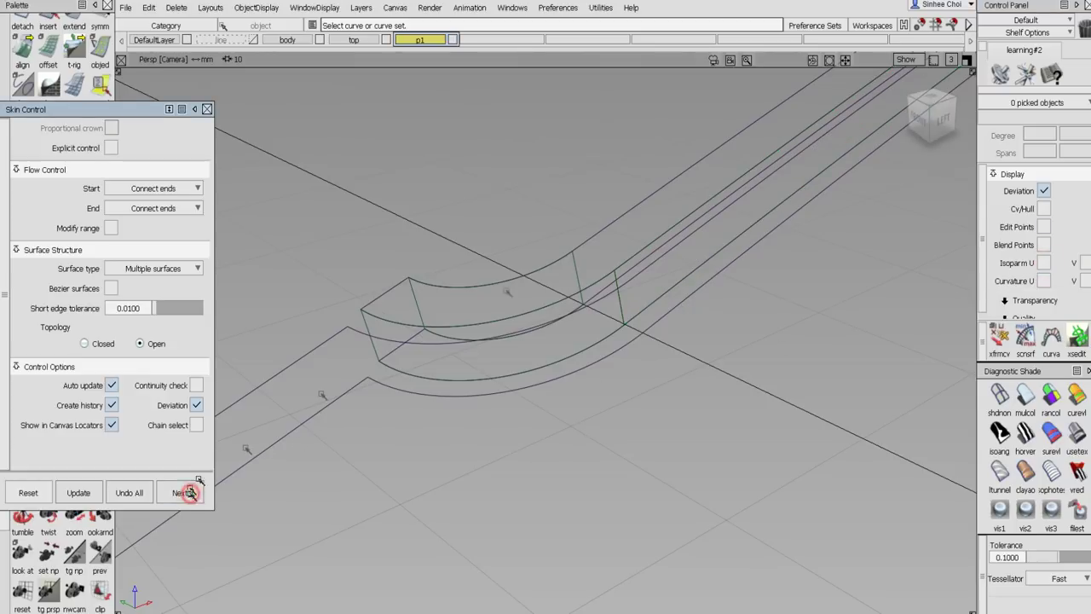
click(601, 293)
click(586, 243)
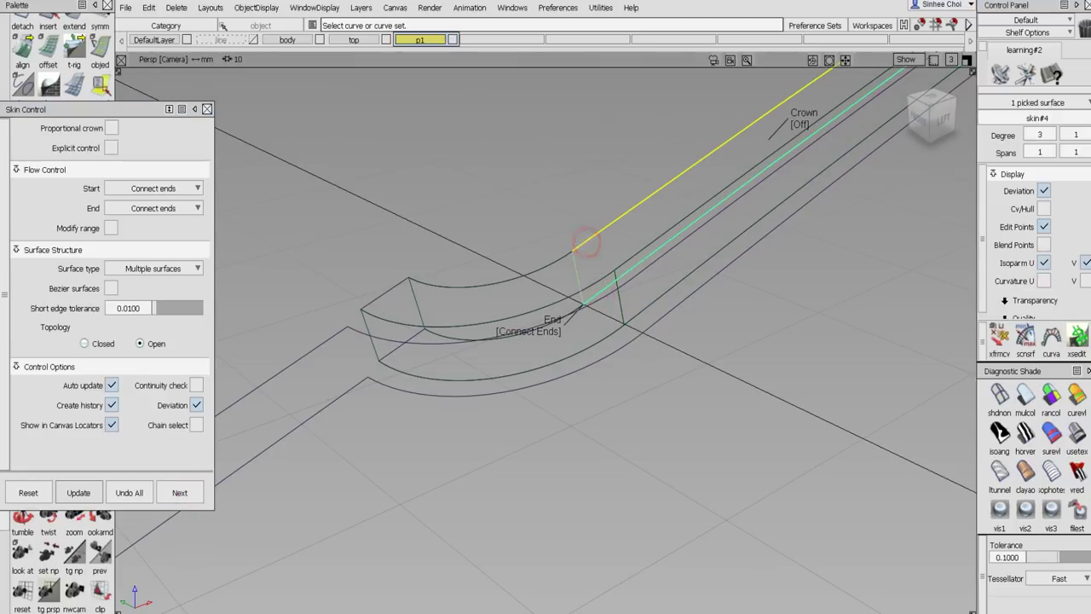
click(181, 491)
Skin a surface between the inner curved edges at the slot band's far end and turn off its U isoparm display.
alt+shift+right_drag(546, 341, 477, 341)
alt+shift+right_drag(677, 206, 631, 213)
click(636, 212)
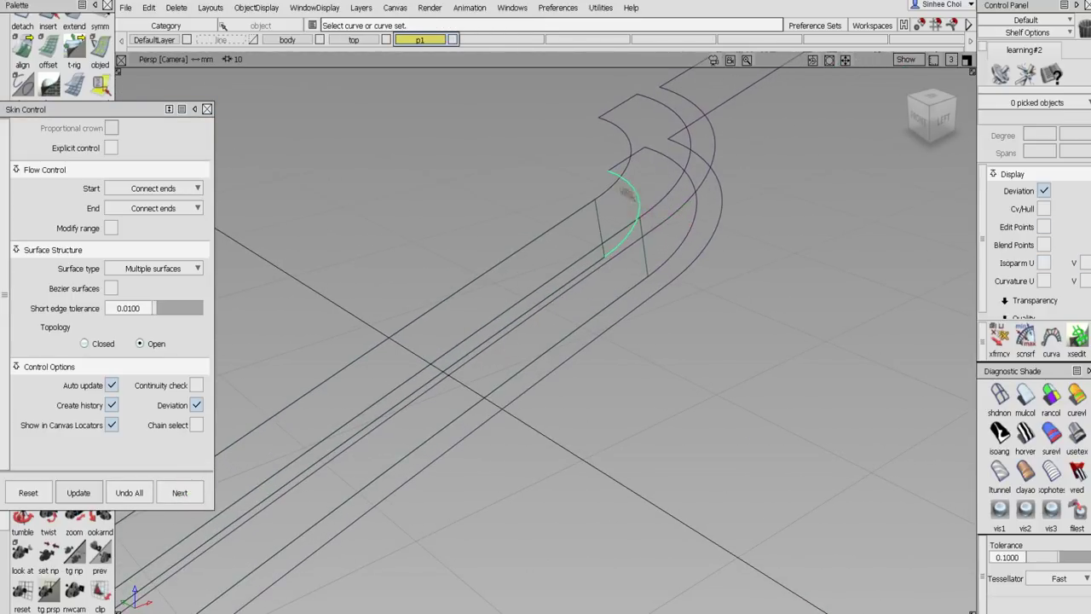
click(622, 166)
click(1044, 227)
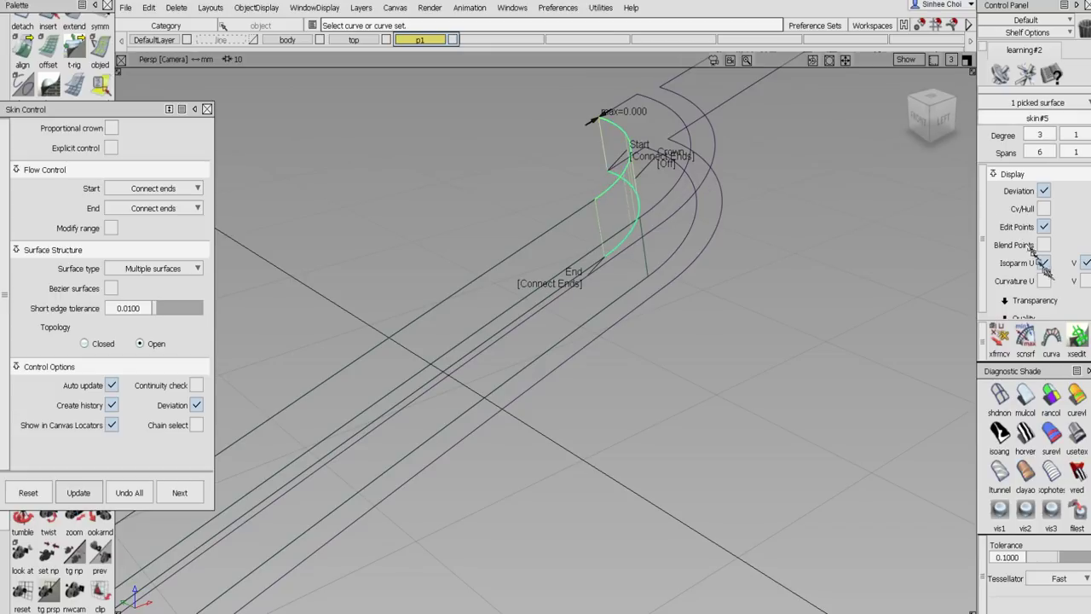
click(1044, 264)
click(180, 492)
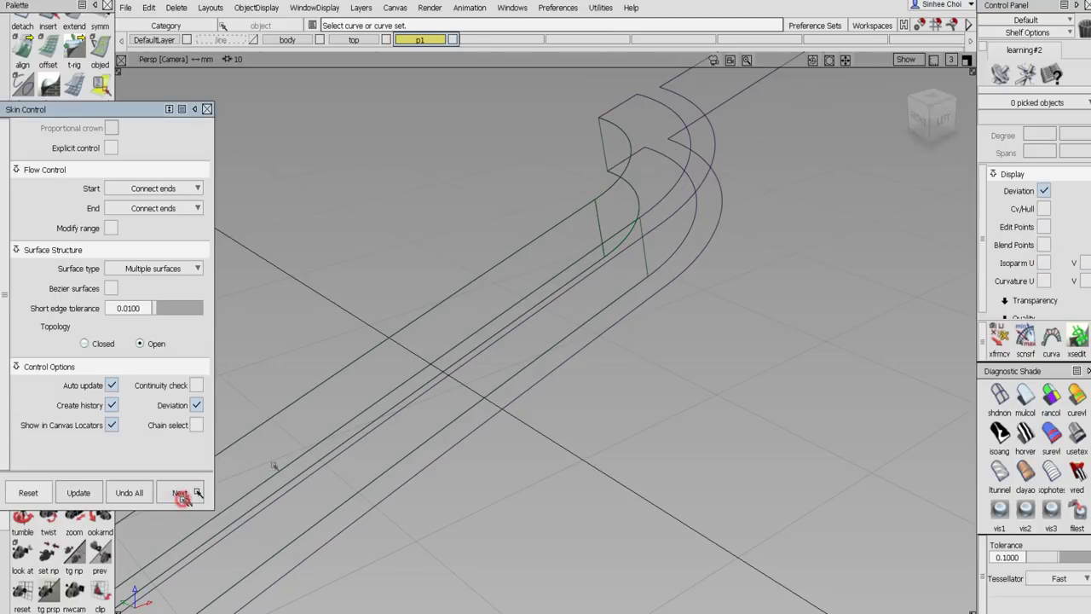
Skin a surface between the outer curved edges at the slot band's far end and clear the selection.
click(664, 266)
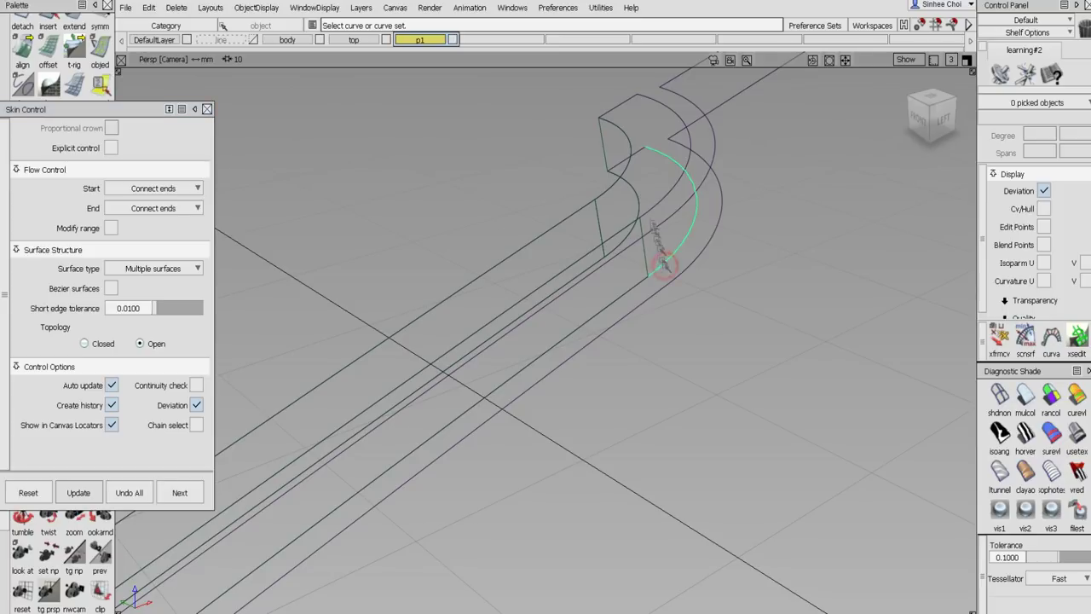
click(694, 201)
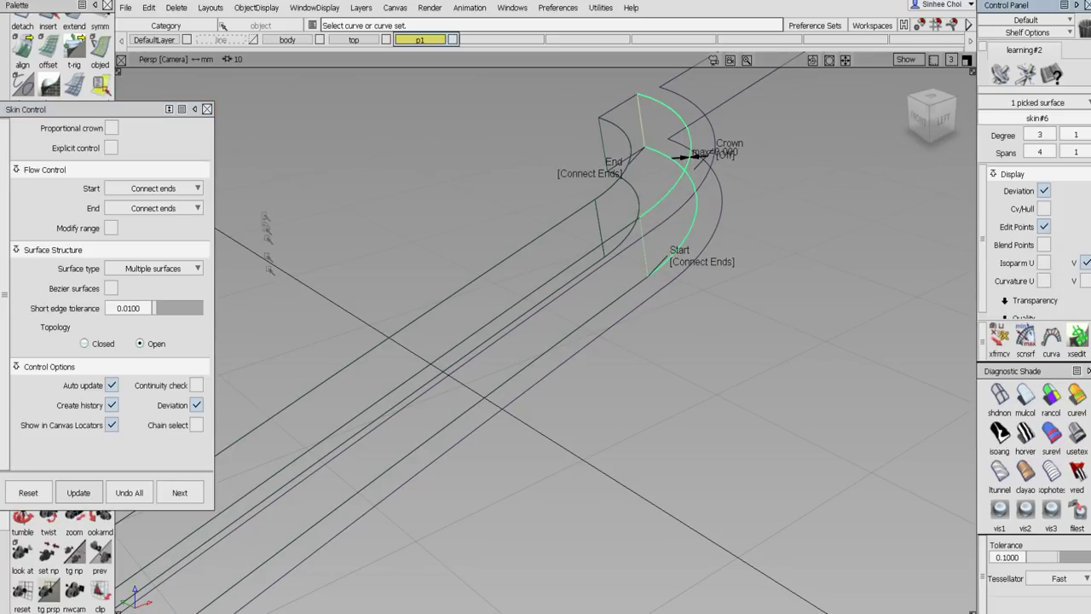
click(206, 110)
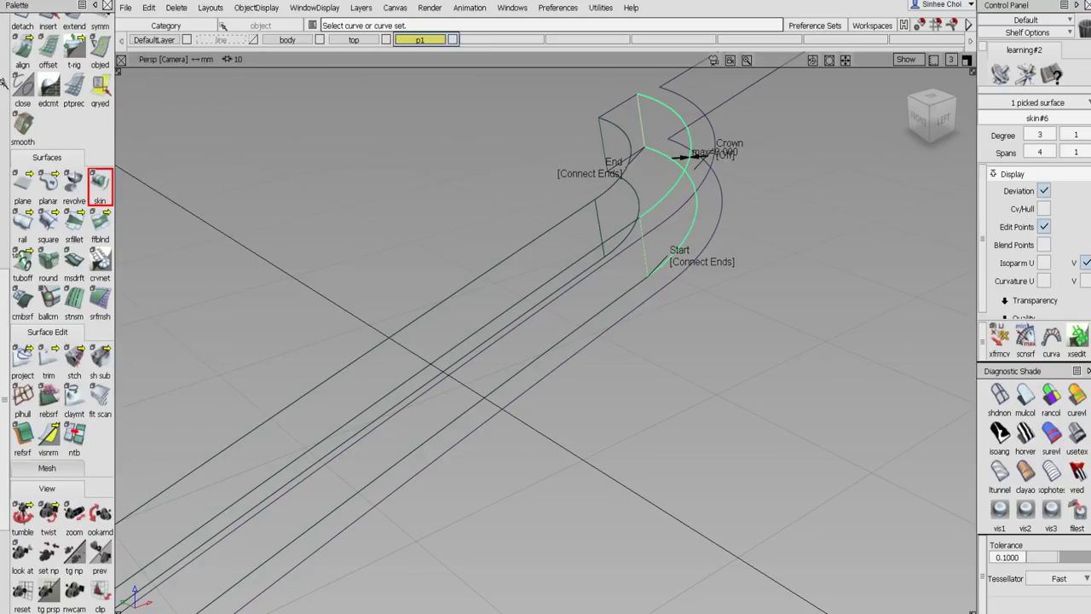
scroll(2, 83, up, 10)
click(22, 51)
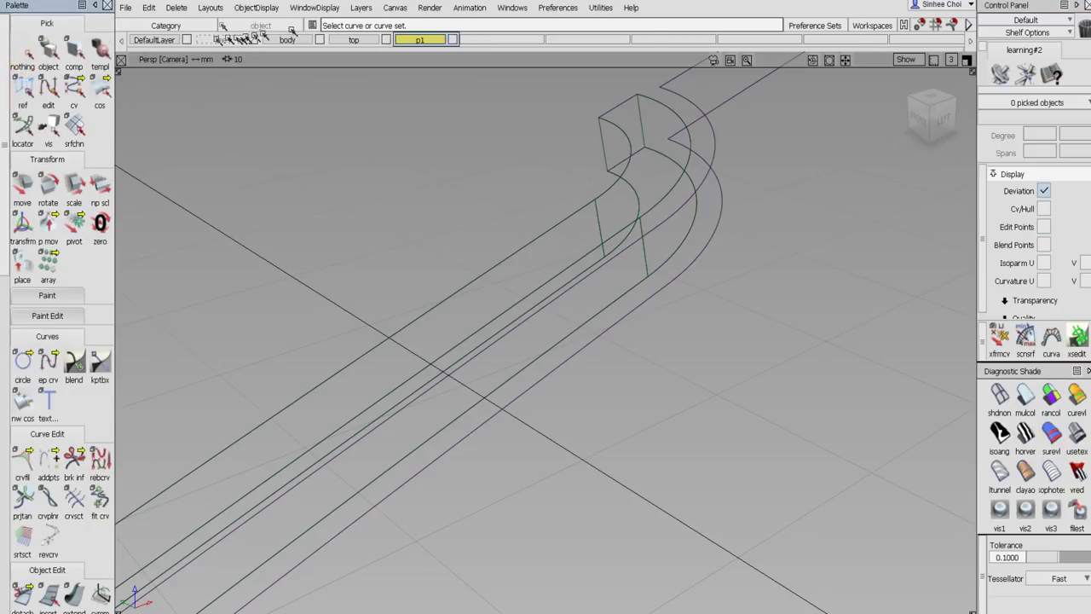
Pick all surfaces of the thickened slot band, assign them to layer p1 and hide that layer.
right_click(419, 40)
click(419, 73)
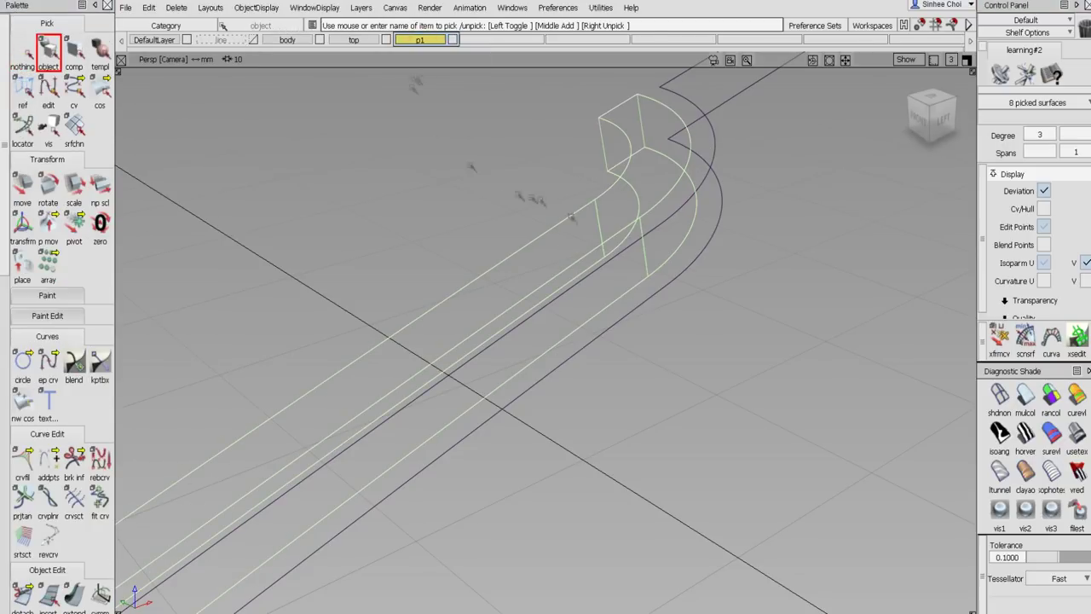
alt+shift+drag(571, 217, 483, 293)
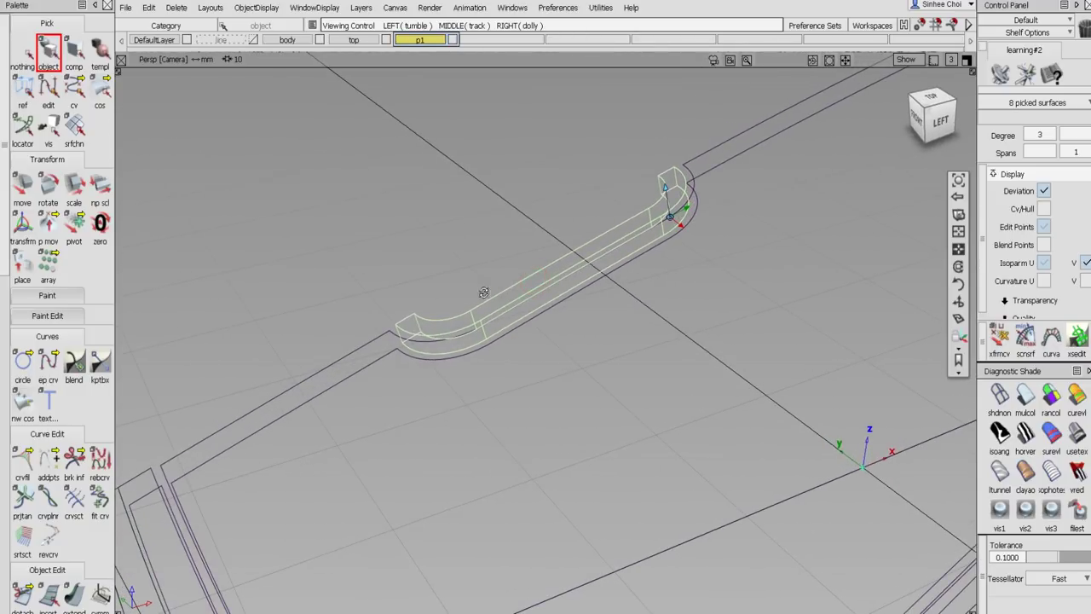
click(148, 8)
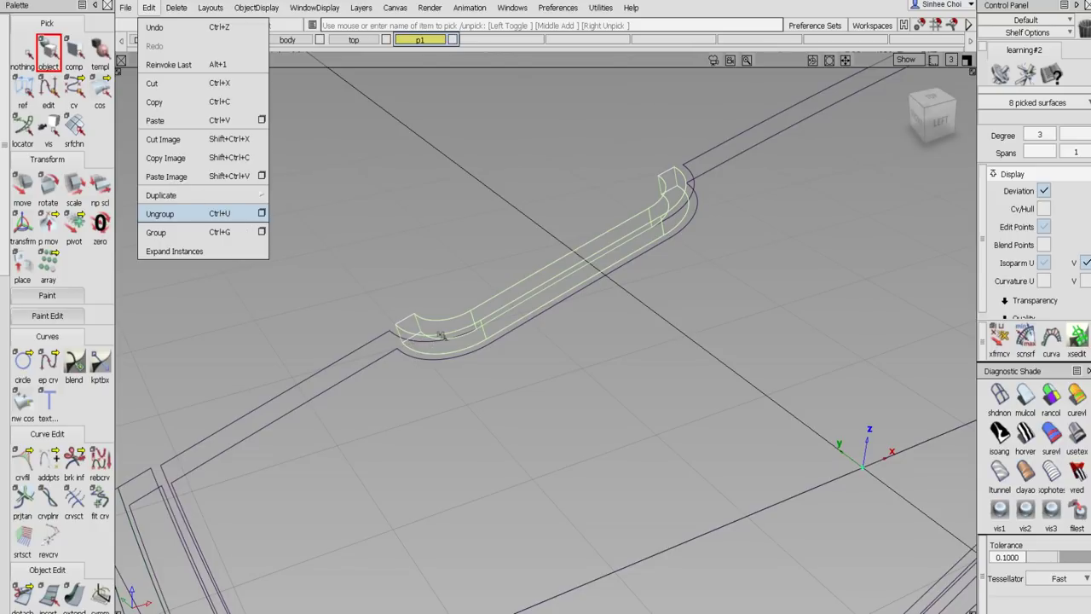
right_click(422, 40)
click(443, 48)
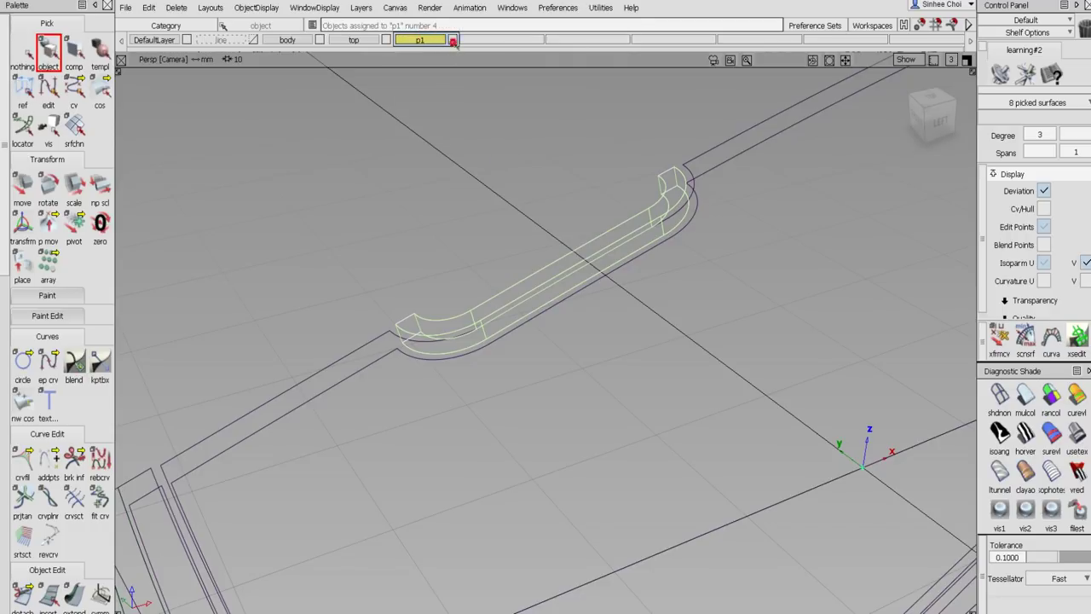
click(453, 40)
Skin a surface between the body rim's long straight edge beside the top surface and the matching offset edge.
alt+shift+drag(464, 341, 499, 244)
alt+shift+drag(277, 343, 275, 328)
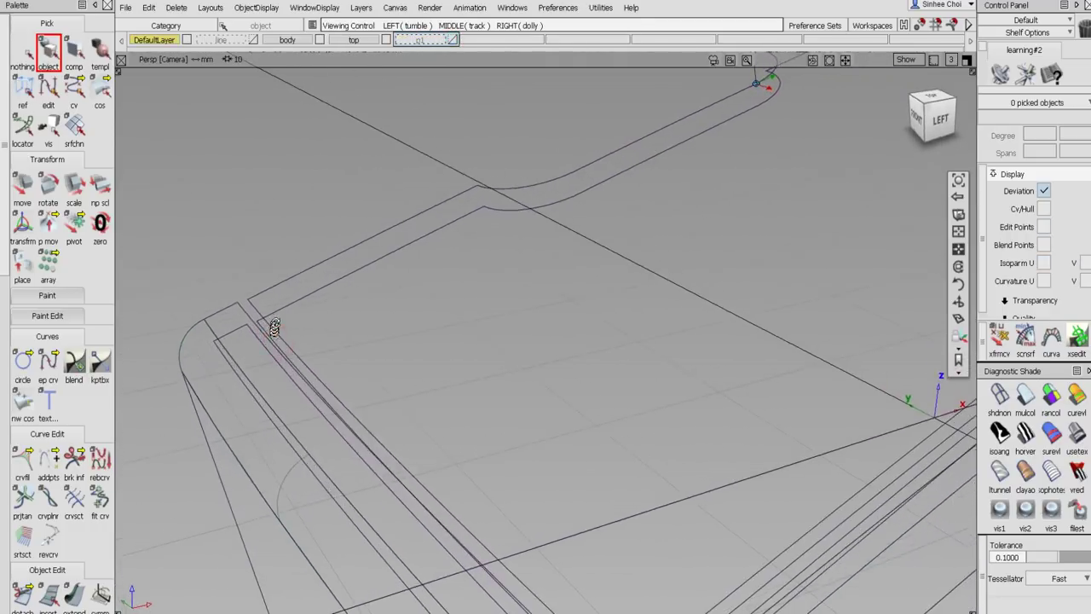
scroll(95, 548, down, 4)
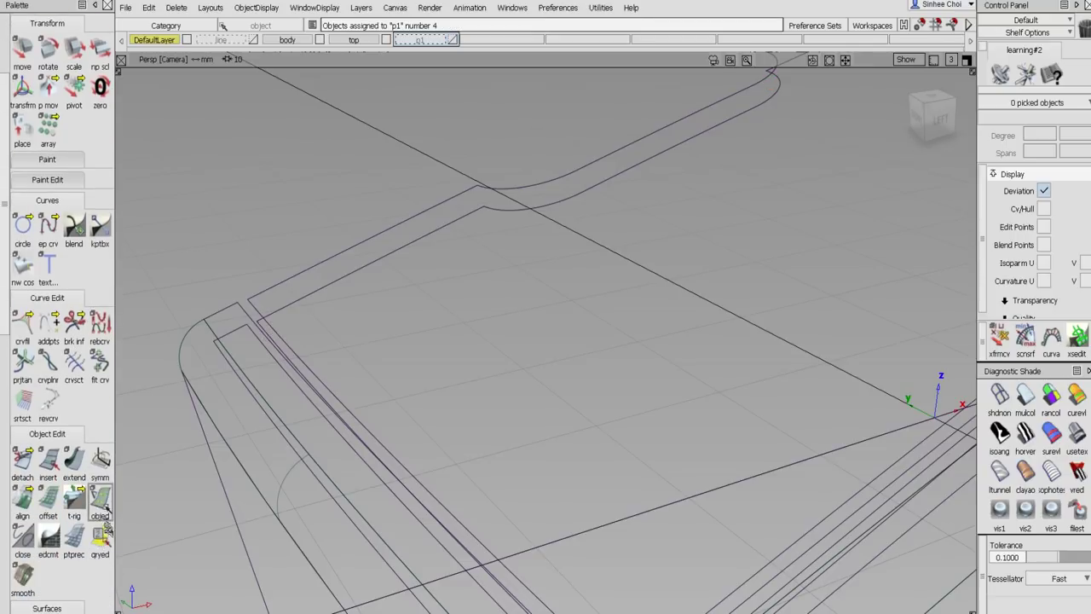
scroll(99, 528, down, 4)
click(99, 507)
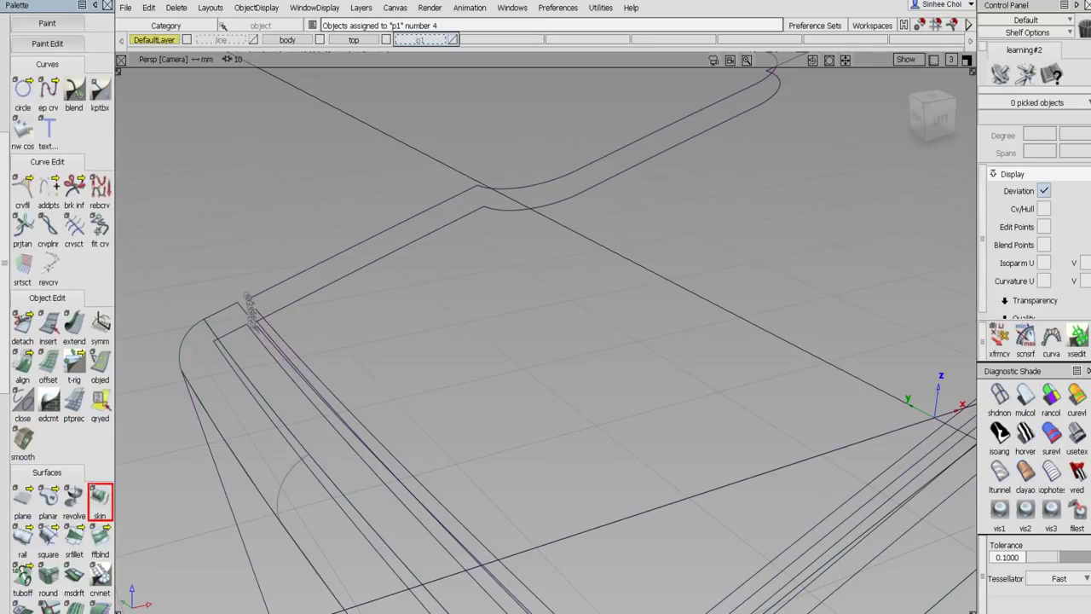
click(250, 333)
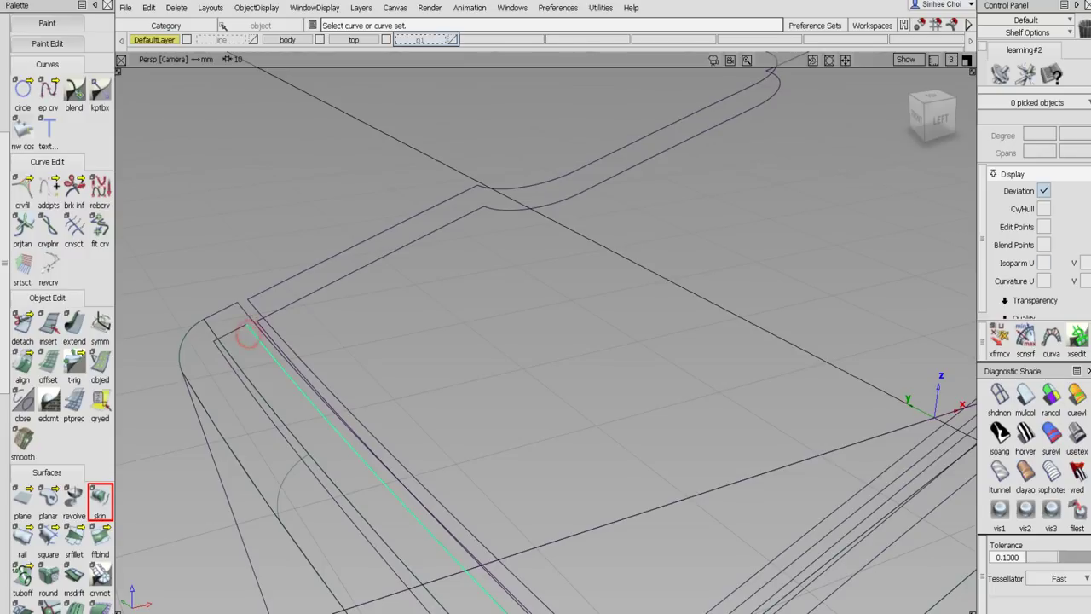
click(247, 312)
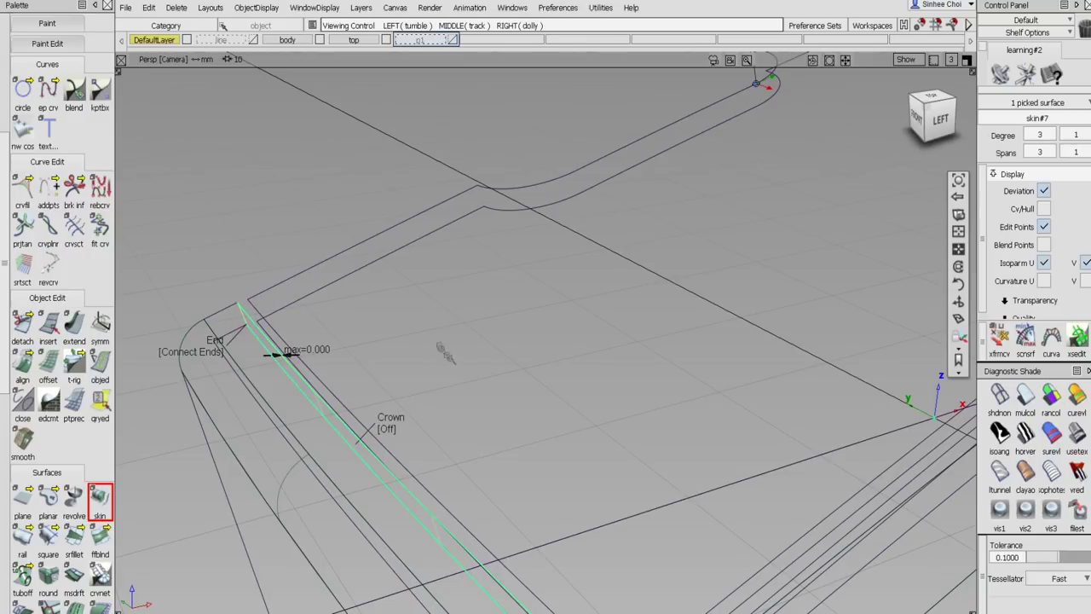
alt+shift+drag(448, 354, 514, 246)
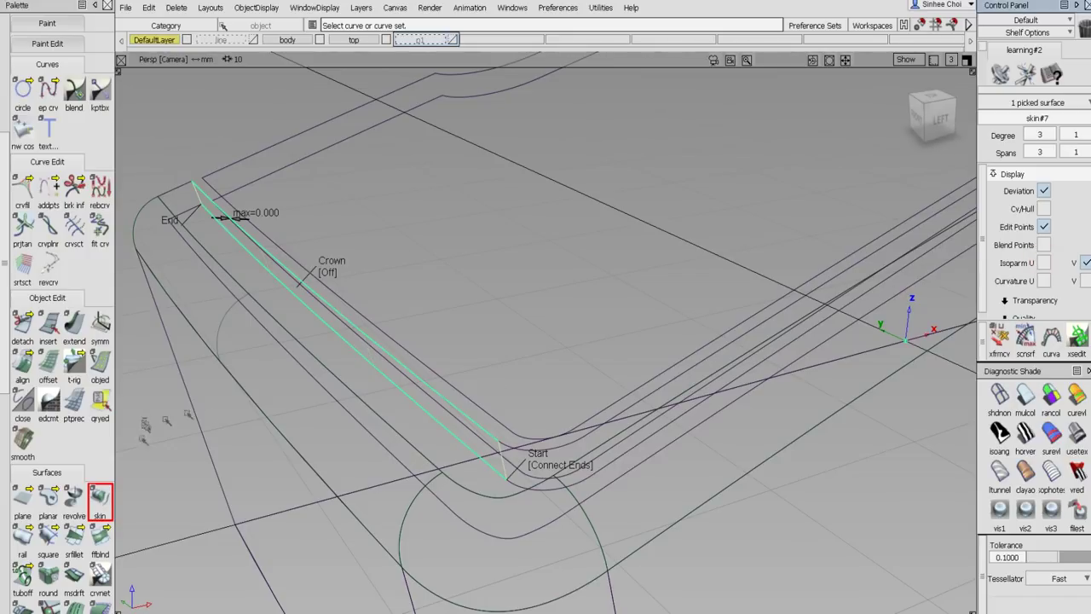
double_click(100, 505)
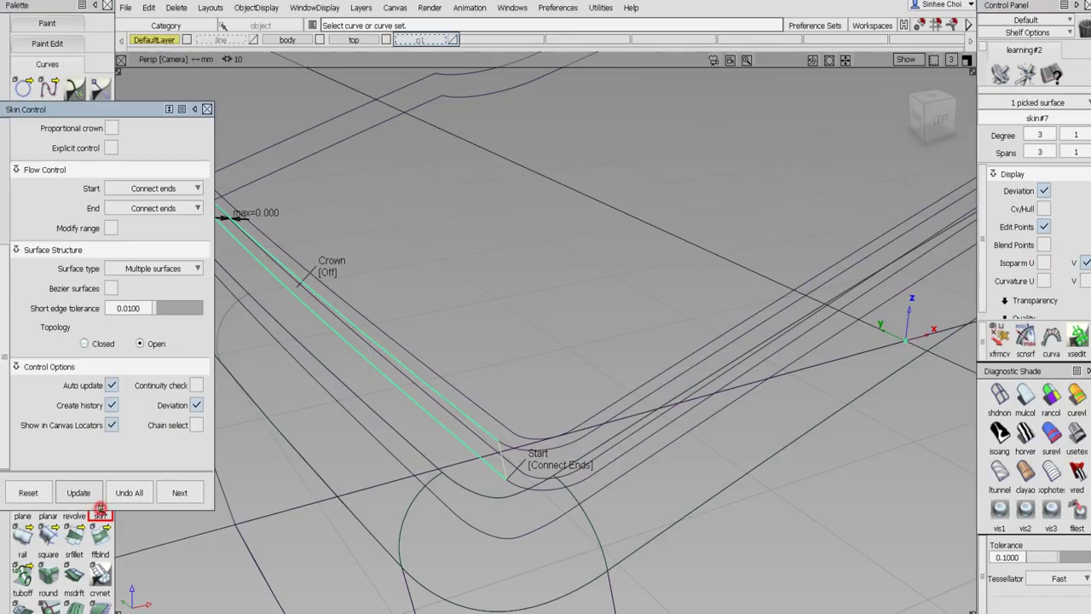
click(173, 488)
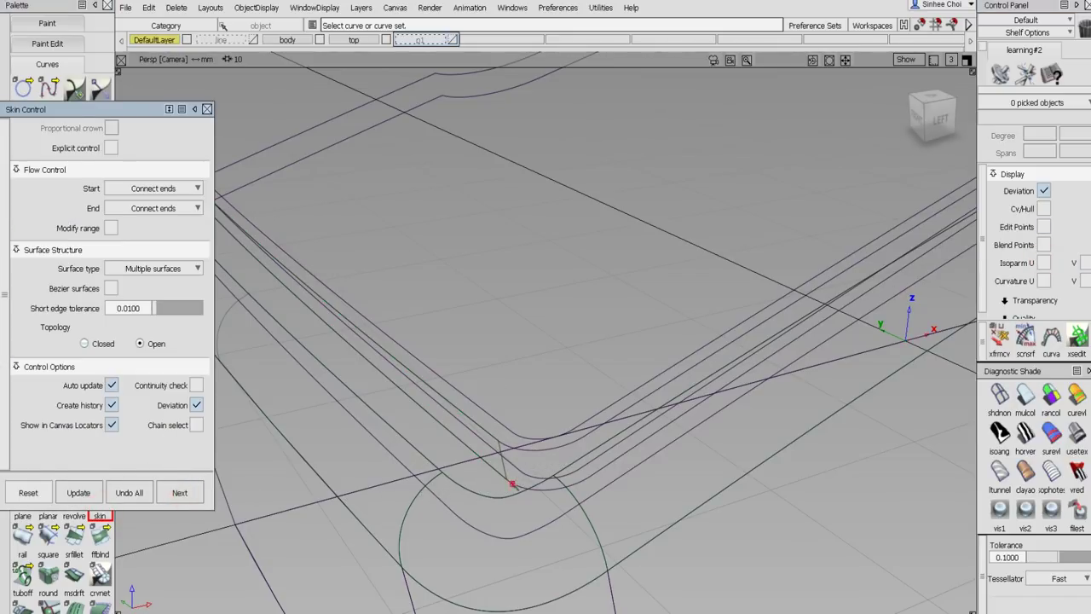
Skin a surface between the body rim's rounded corner edge and the matching offset edge, and turn off its U isoparm display.
click(512, 484)
click(512, 445)
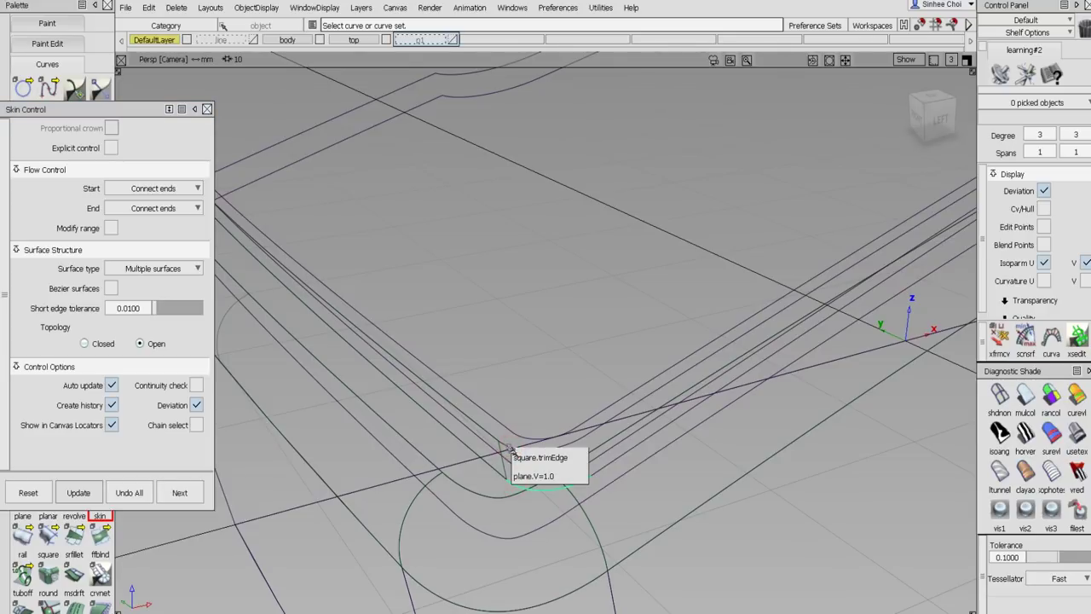
click(508, 394)
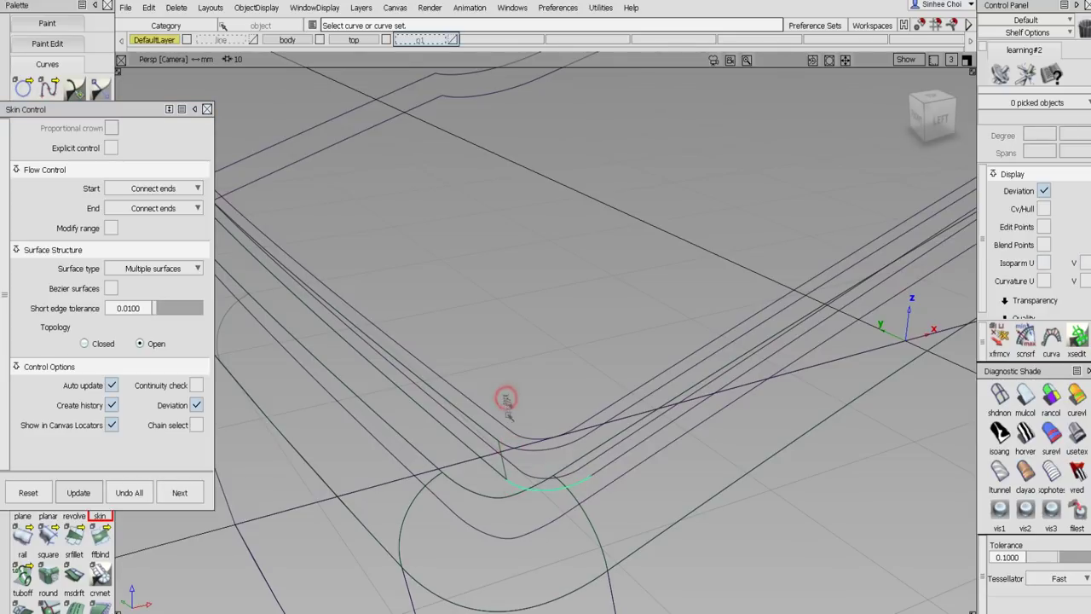
click(525, 454)
click(528, 451)
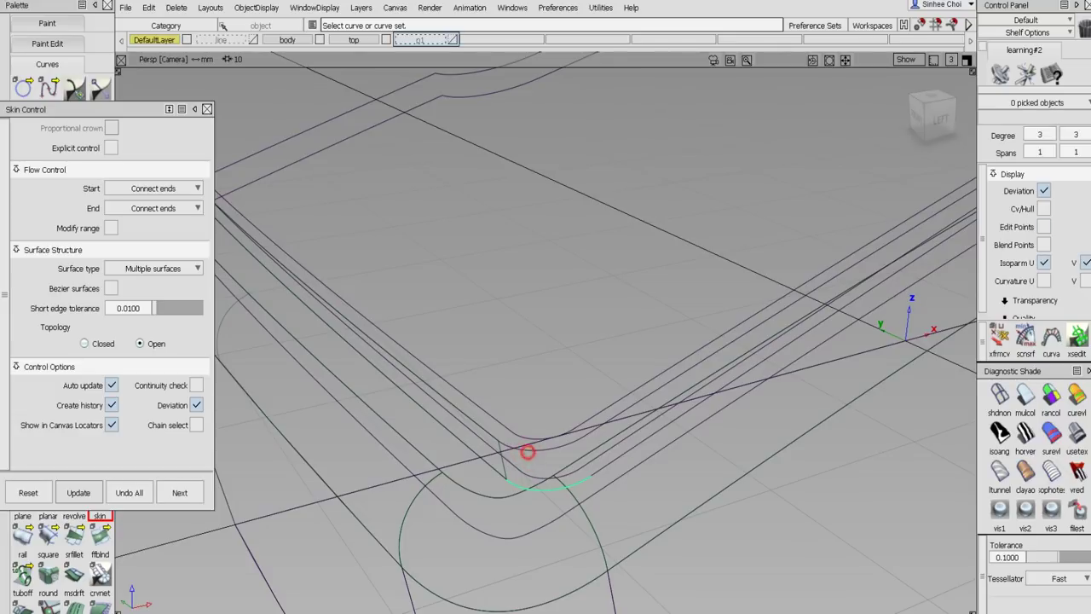
click(1043, 263)
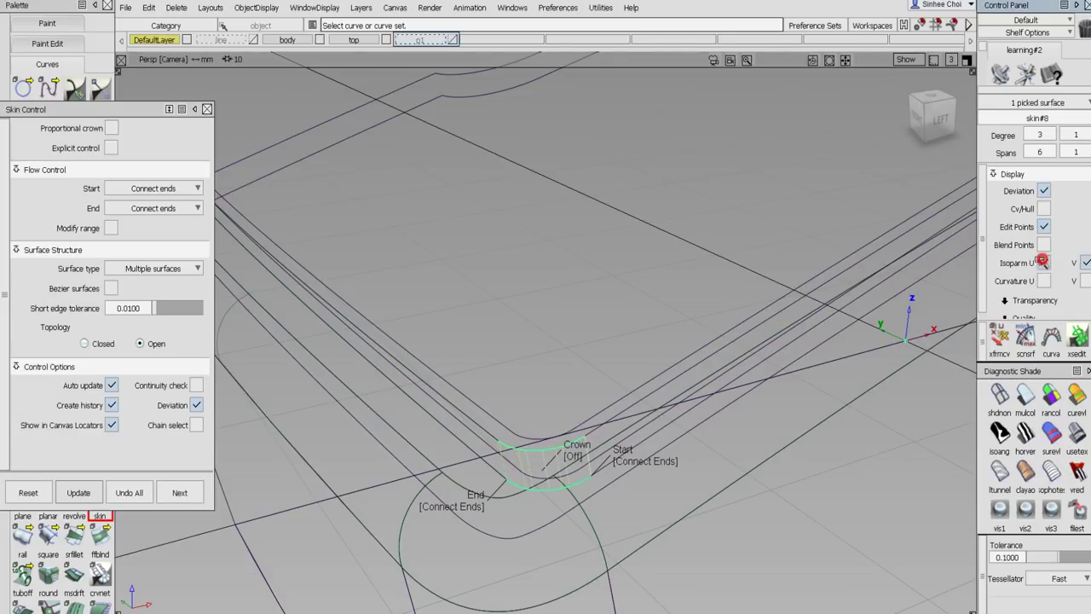
click(182, 493)
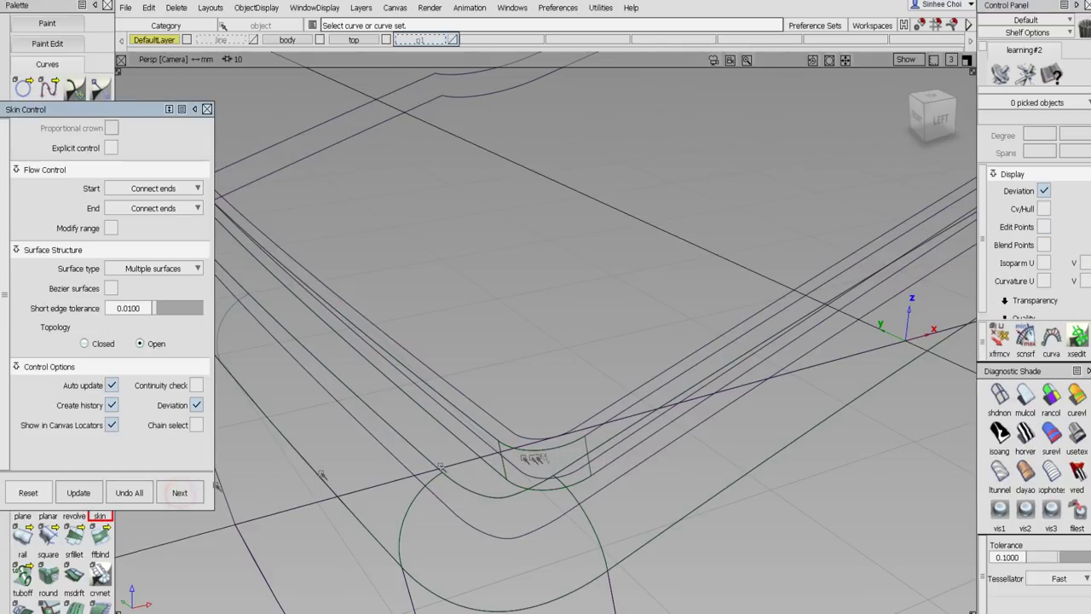
Skin a surface between the outer rim's long straight edges running from the rounded corner and turn off its U isoparm display.
click(599, 470)
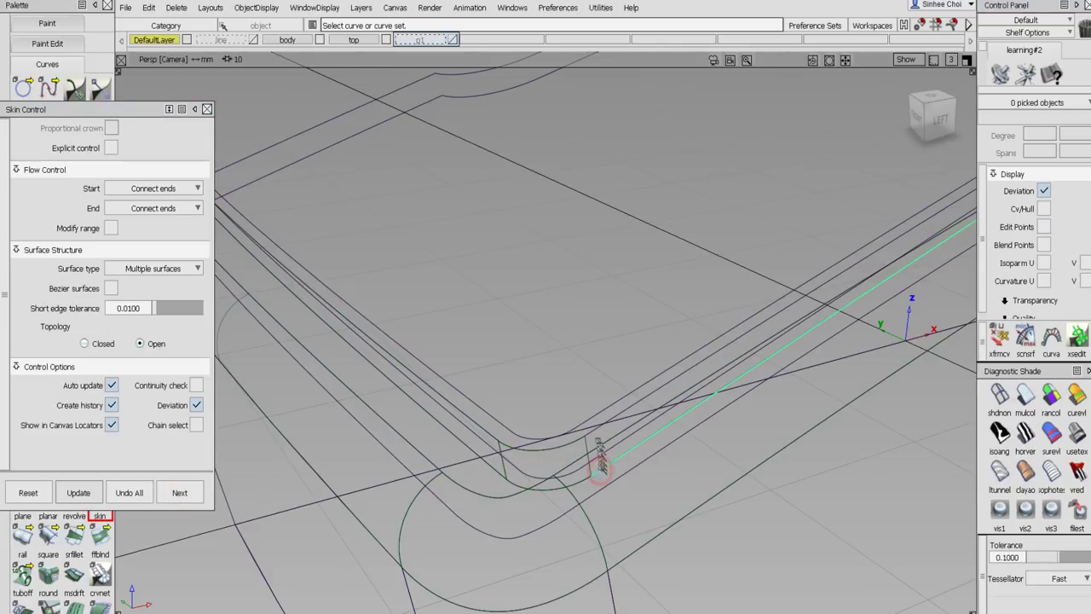
click(622, 415)
alt+shift+drag(679, 260, 352, 366)
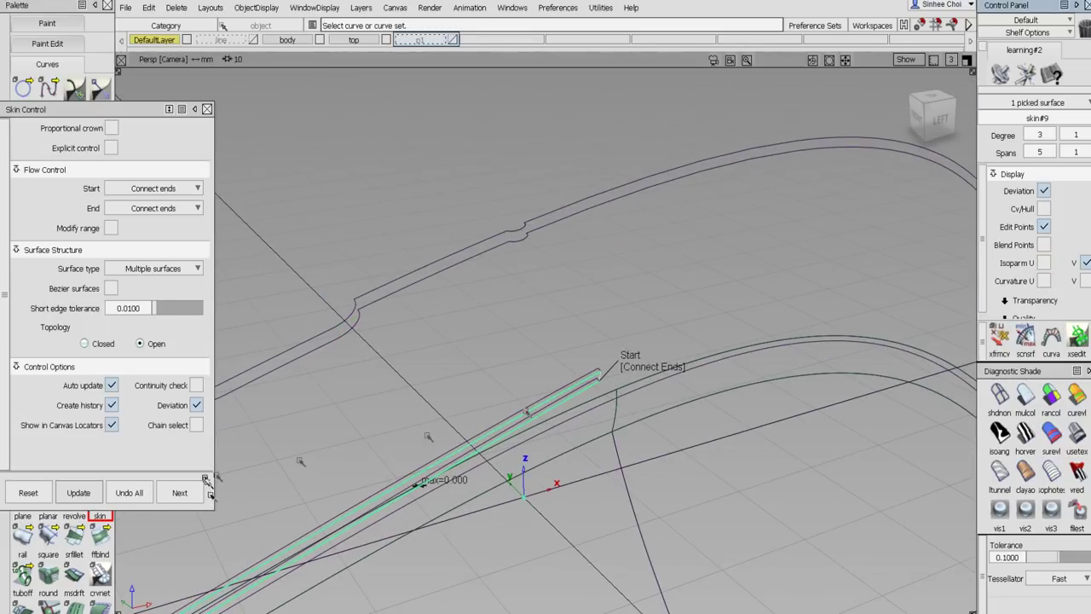
click(181, 493)
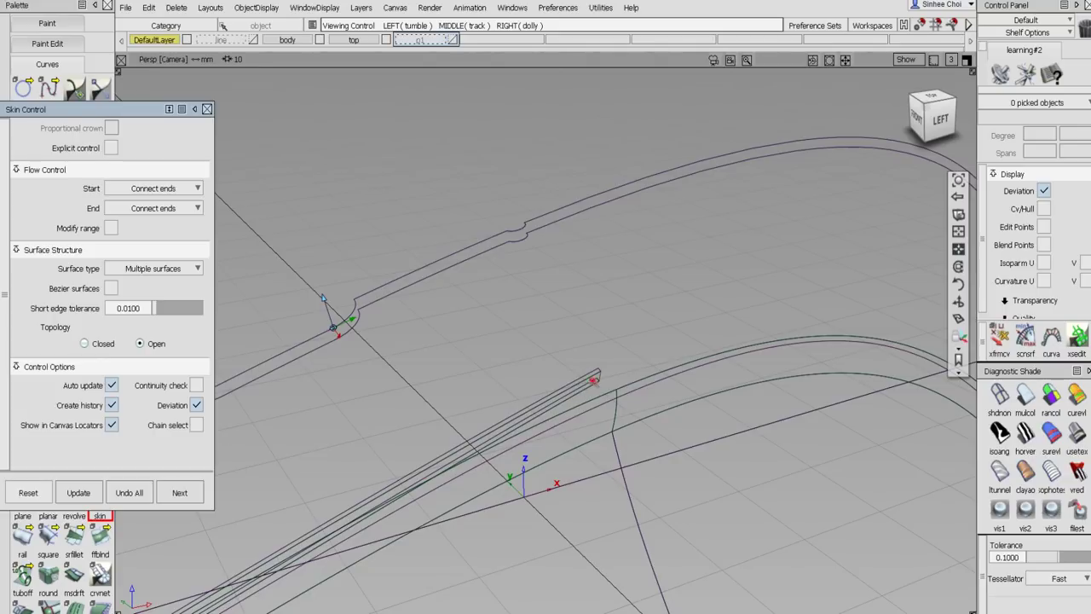
Skin a surface between the inner long straight edges of the same strip and close the strip's short open end with another skin.
alt+shift+right_drag(322, 298, 608, 383)
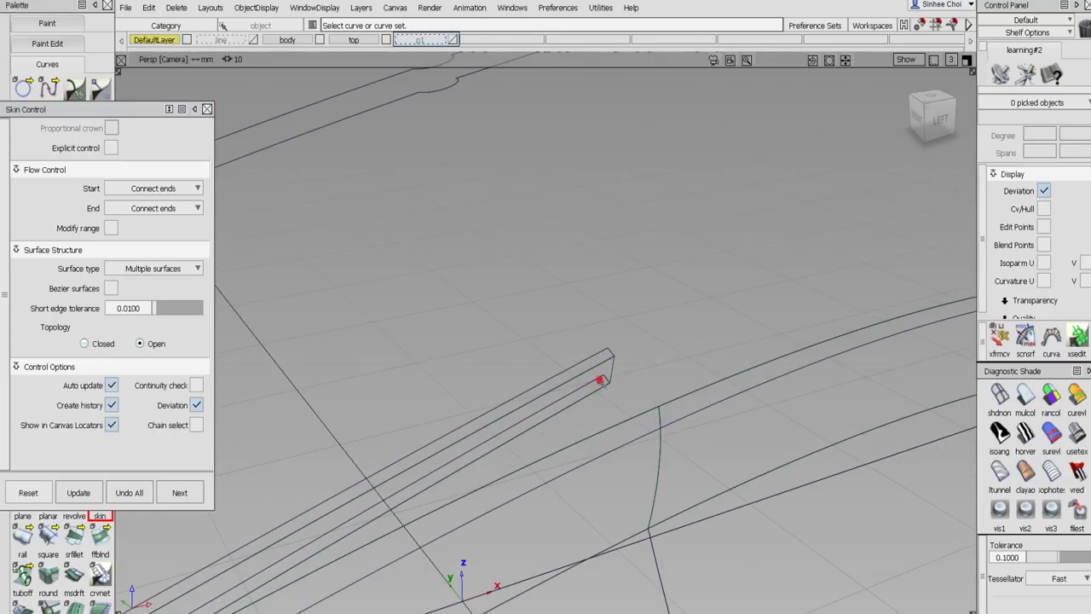
click(600, 379)
click(606, 358)
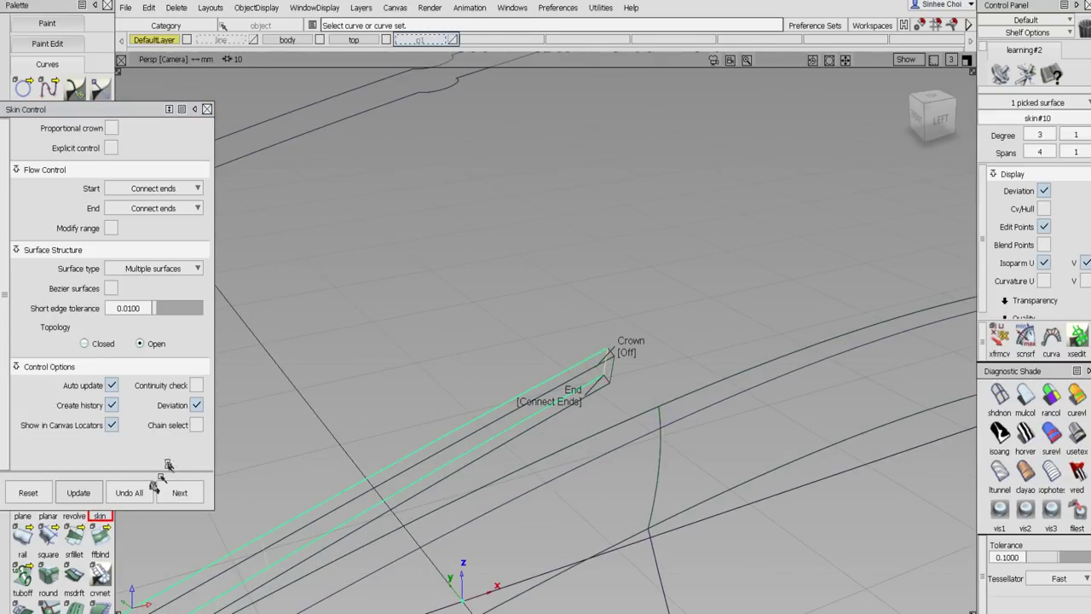
click(177, 492)
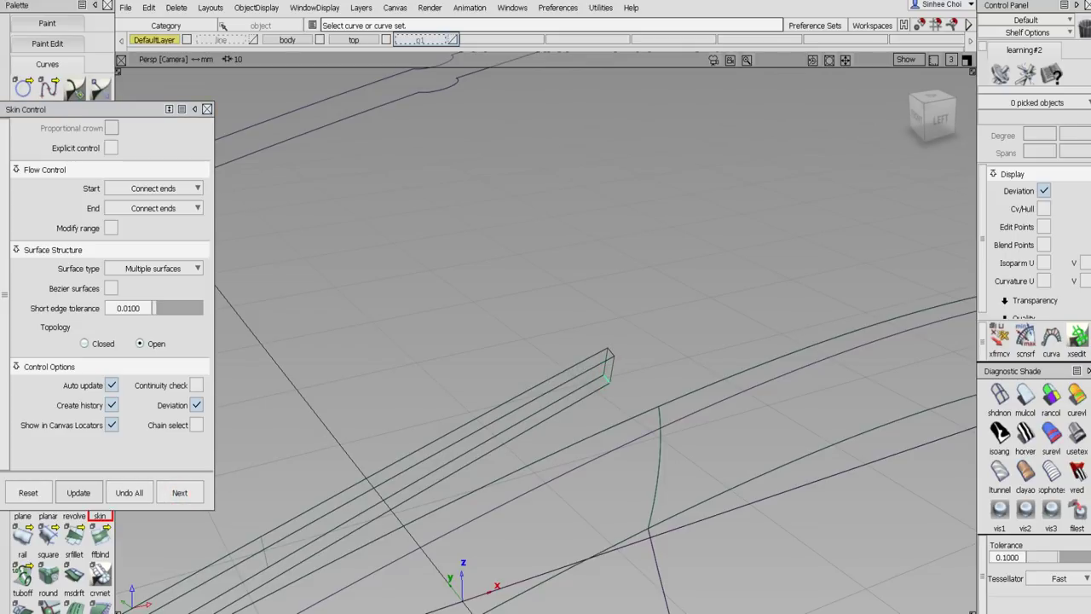
click(610, 353)
alt+shift+drag(631, 345, 503, 388)
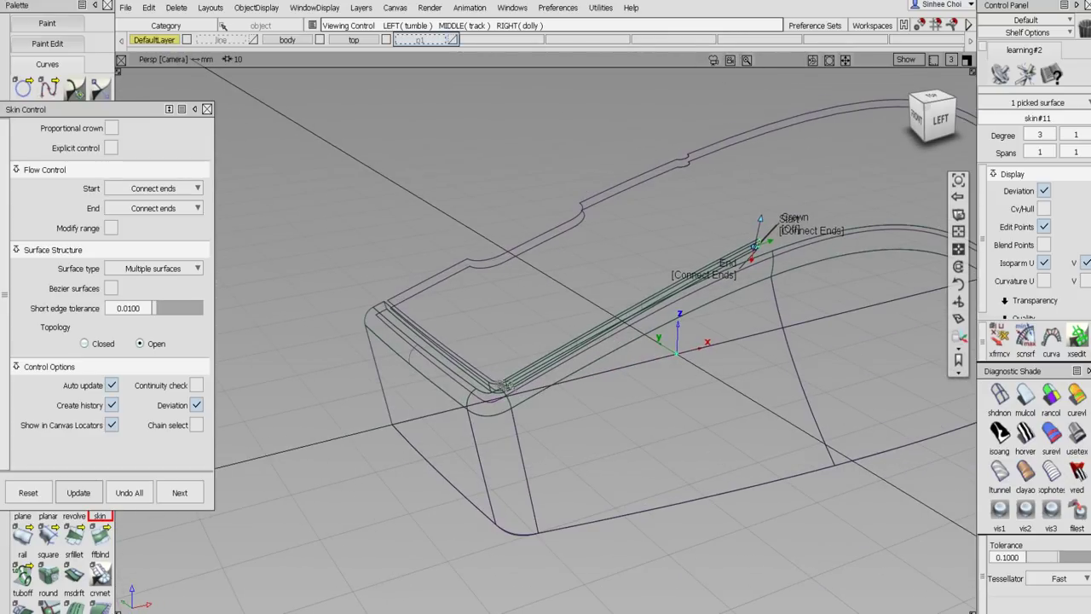
scroll(503, 387, up, 5)
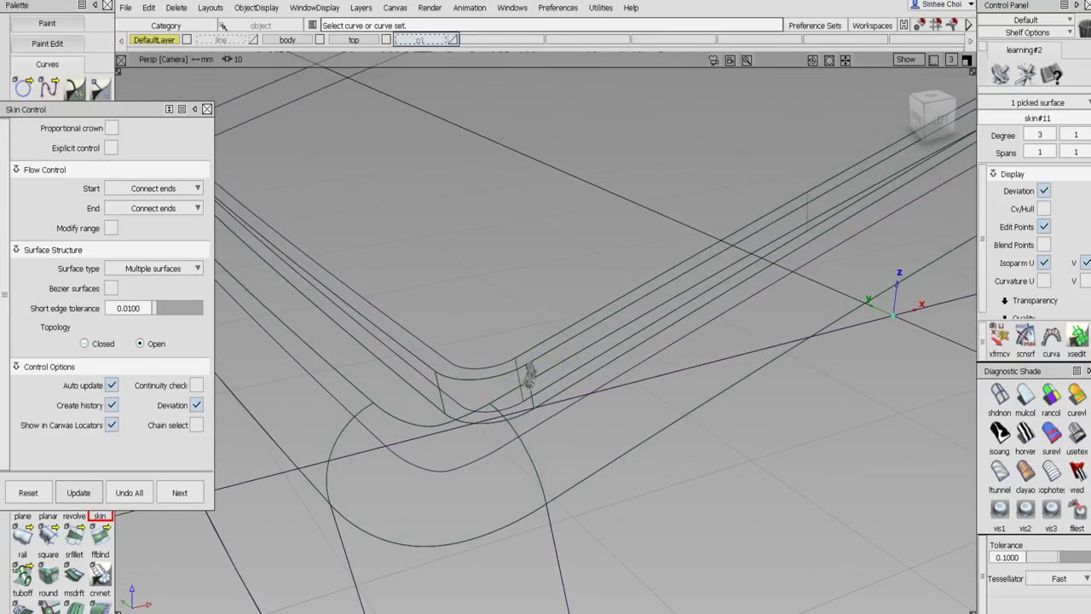
click(181, 495)
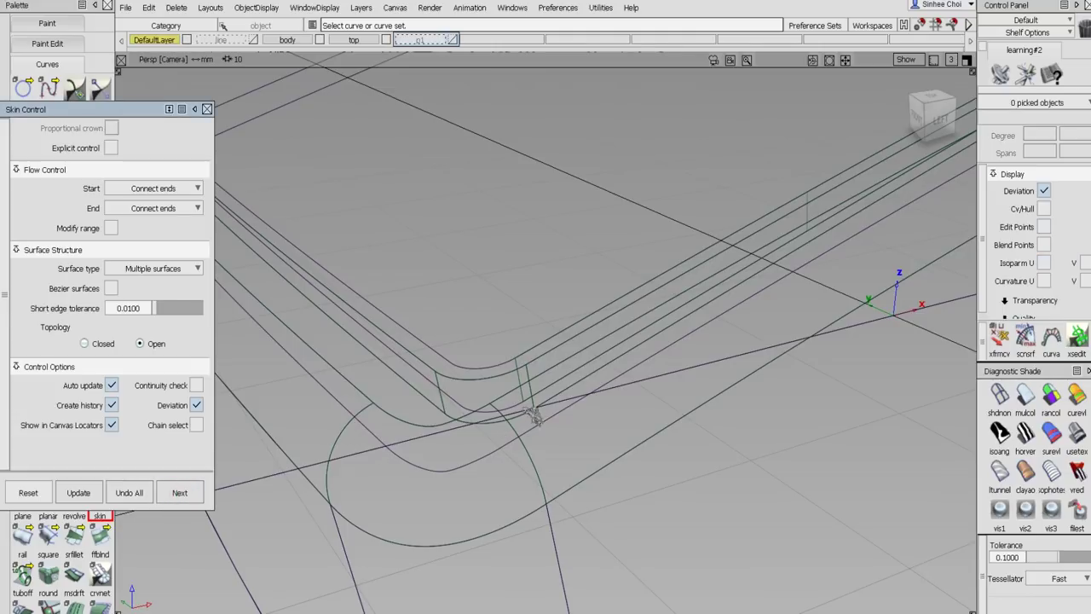
Skin surfaces between the inner edge pairs at the rounded corner and along the adjoining short side, turning off their U isoparms.
click(516, 406)
click(502, 364)
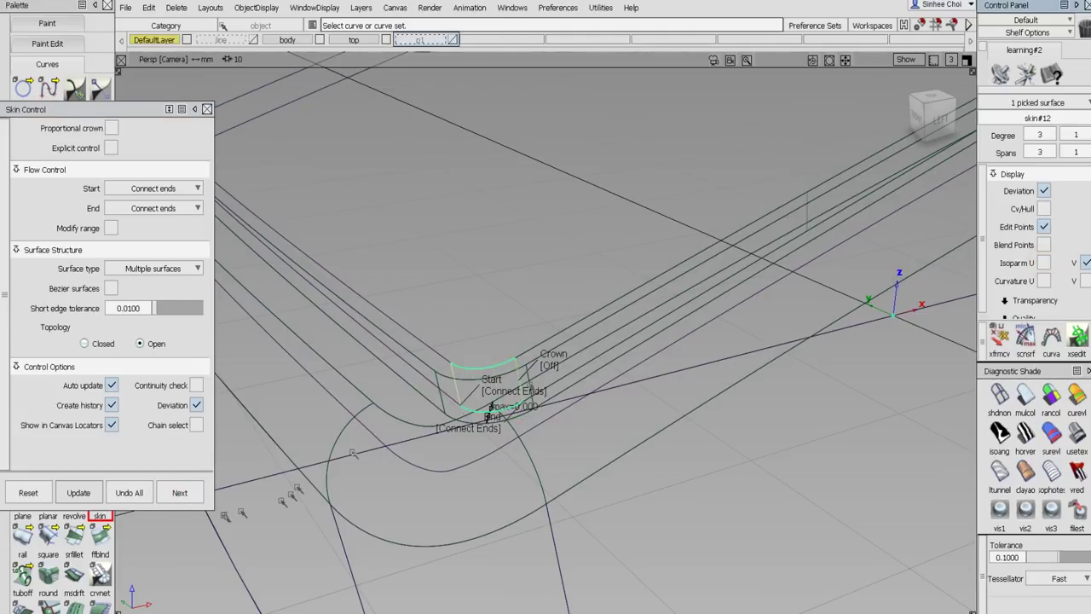
click(195, 498)
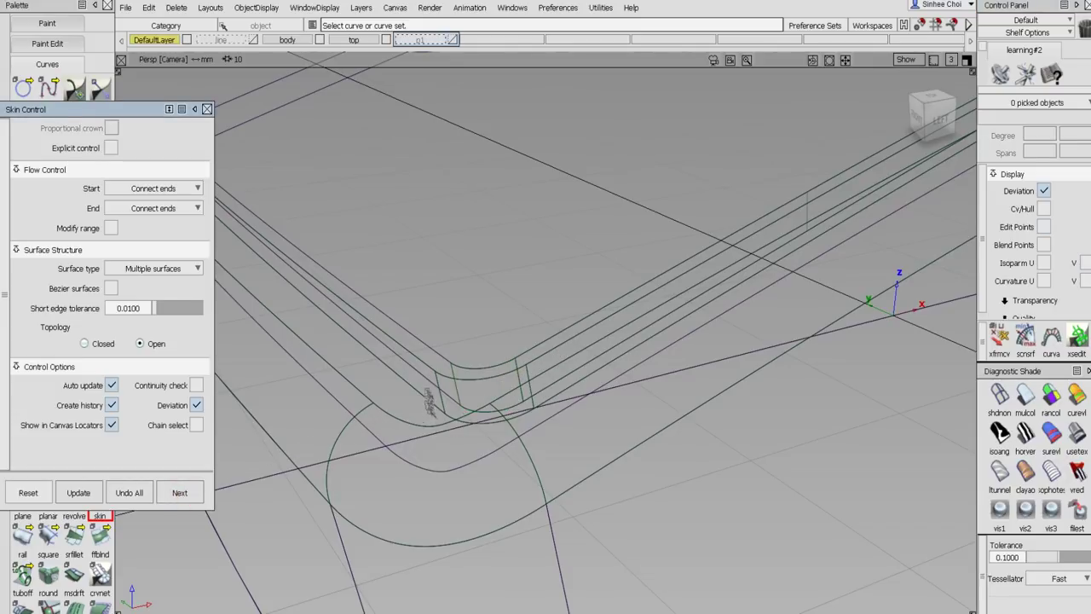
click(425, 374)
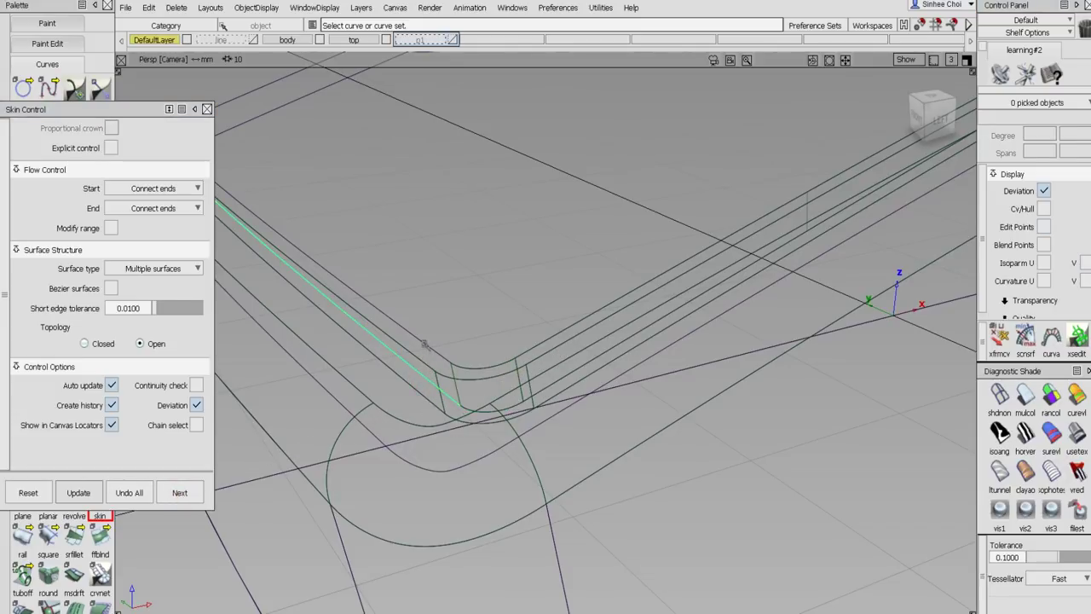
click(426, 343)
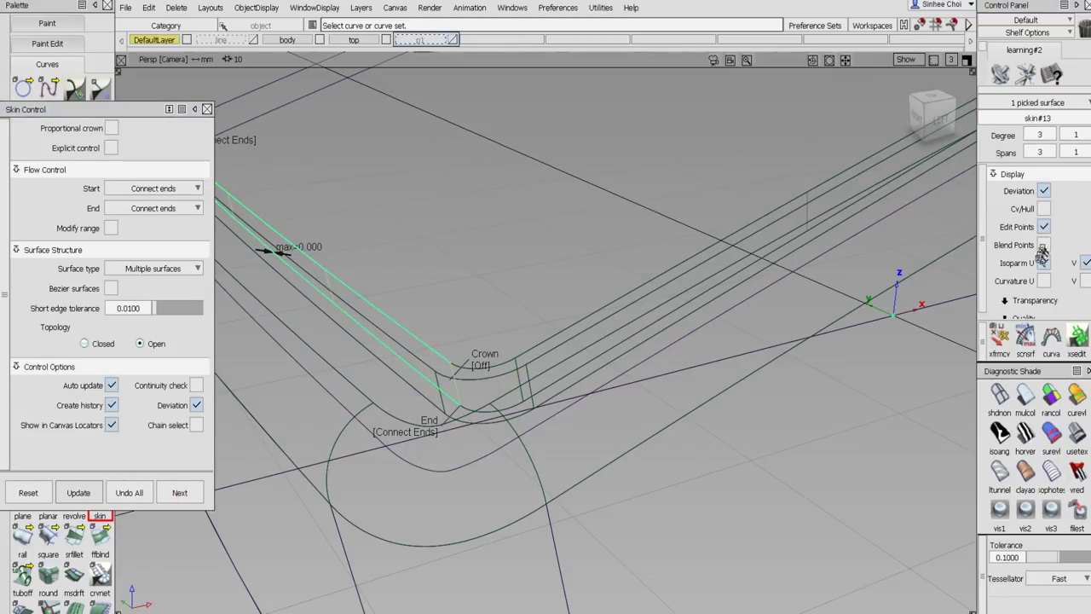
alt+shift+drag(732, 337, 256, 426)
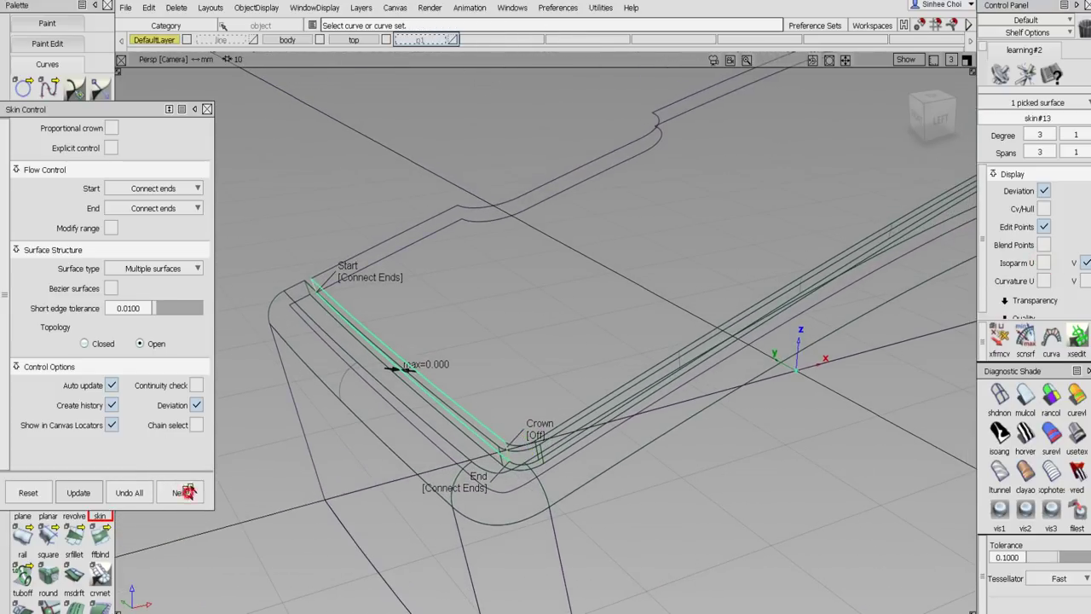
click(182, 492)
Skin the first straight edge pair of the stepped side contour and the concave curved pair beyond it, turning off their U isoparms.
click(337, 281)
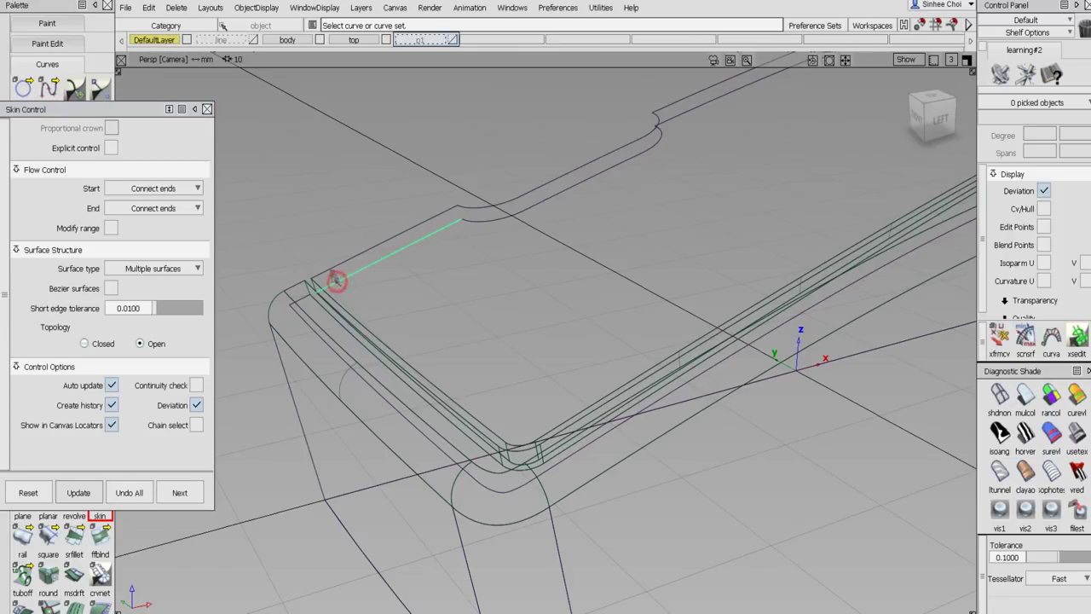
click(332, 269)
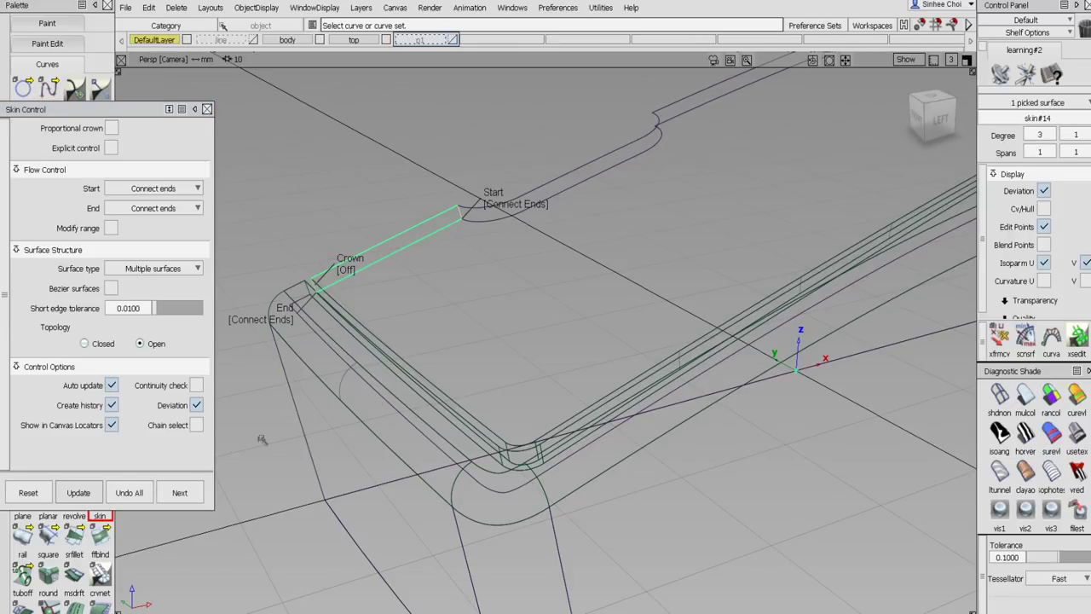
click(191, 494)
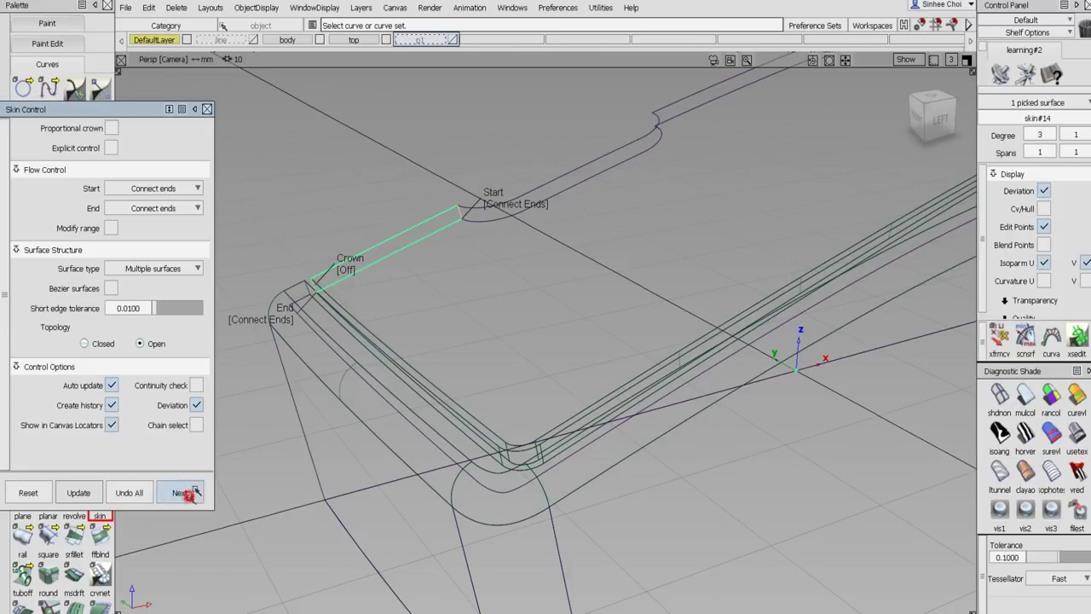
click(470, 218)
click(499, 214)
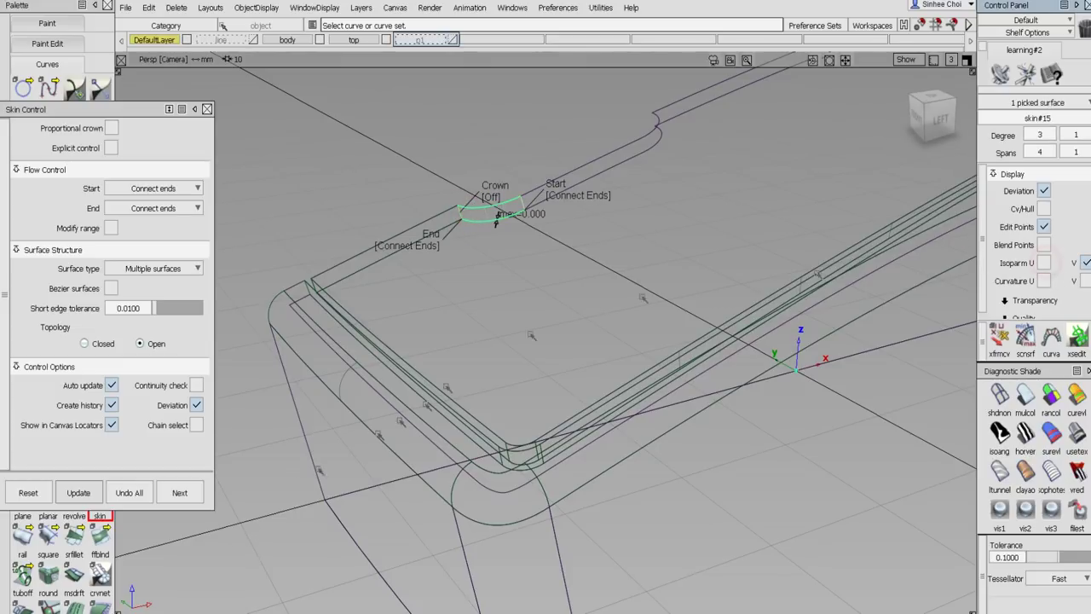
click(180, 494)
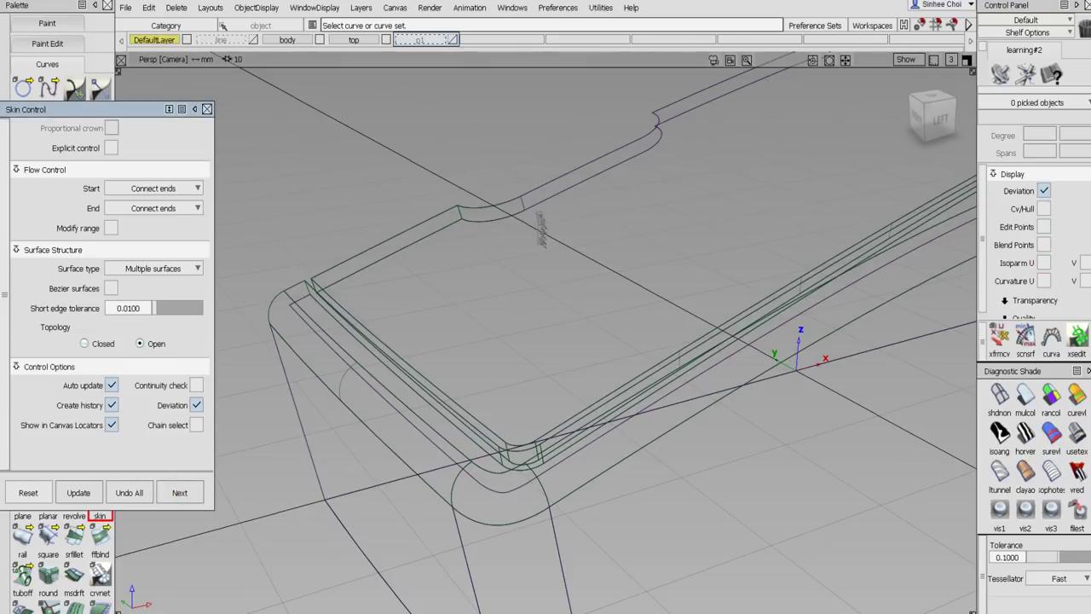
Skin the stepped contour's second straight edge pair and the curved pair at its end, turning off U isoparms on both surfaces.
click(534, 206)
click(530, 195)
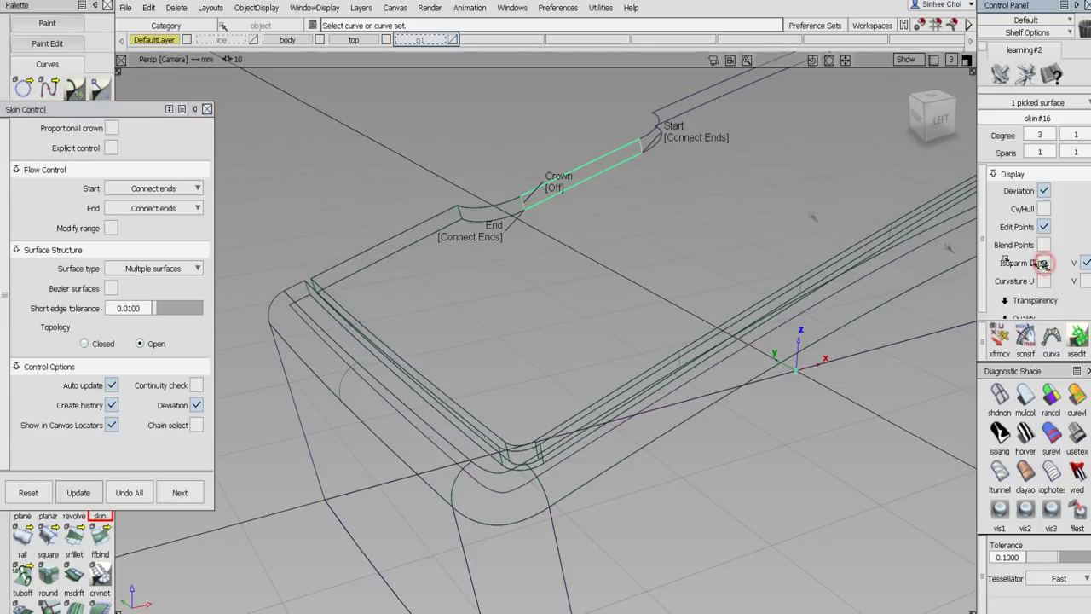
click(189, 493)
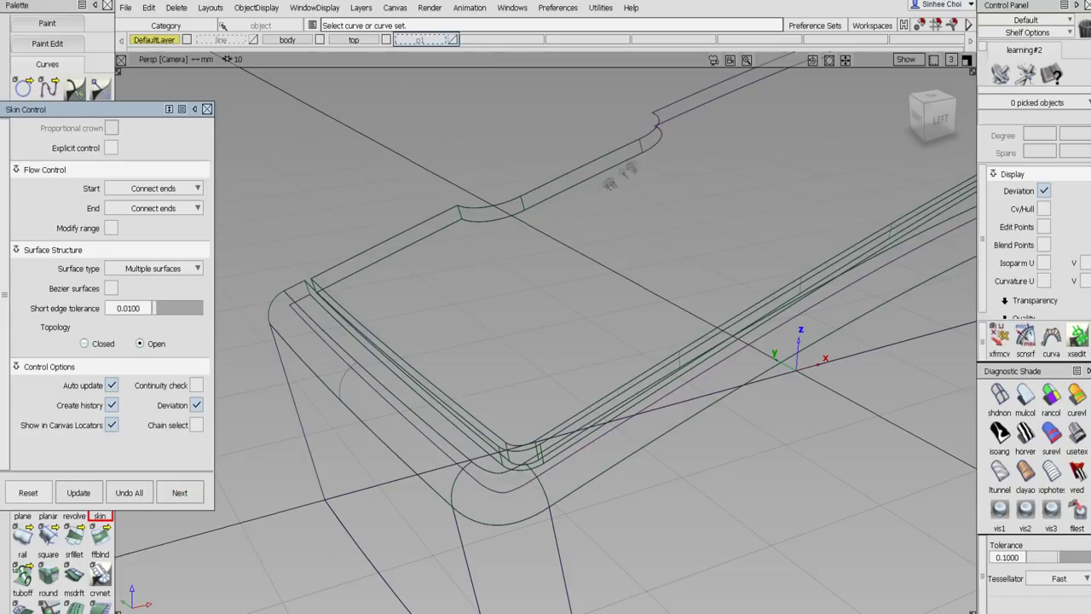
click(652, 150)
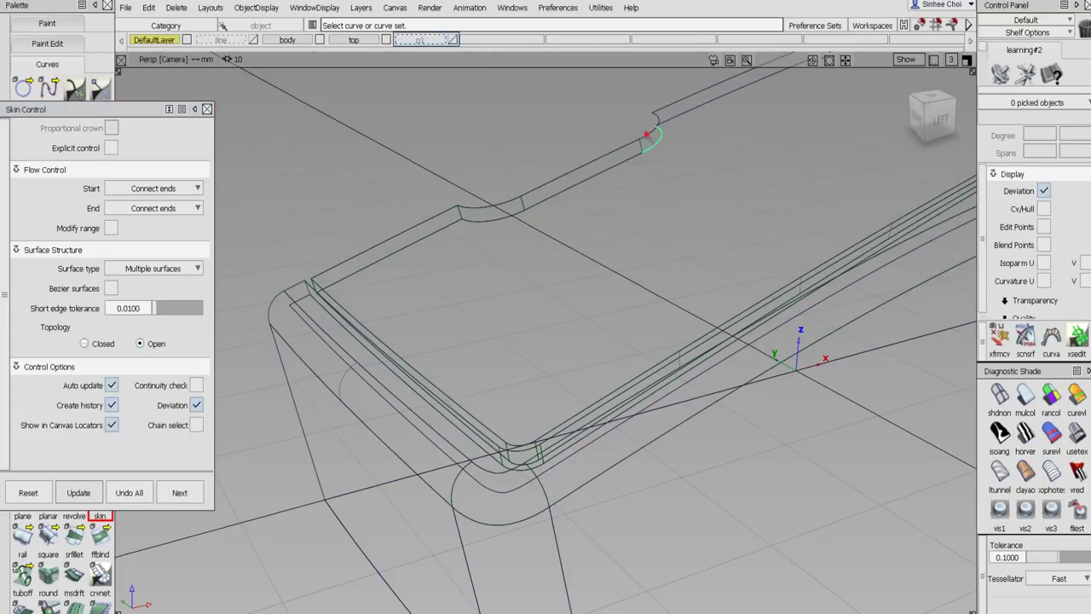
click(651, 140)
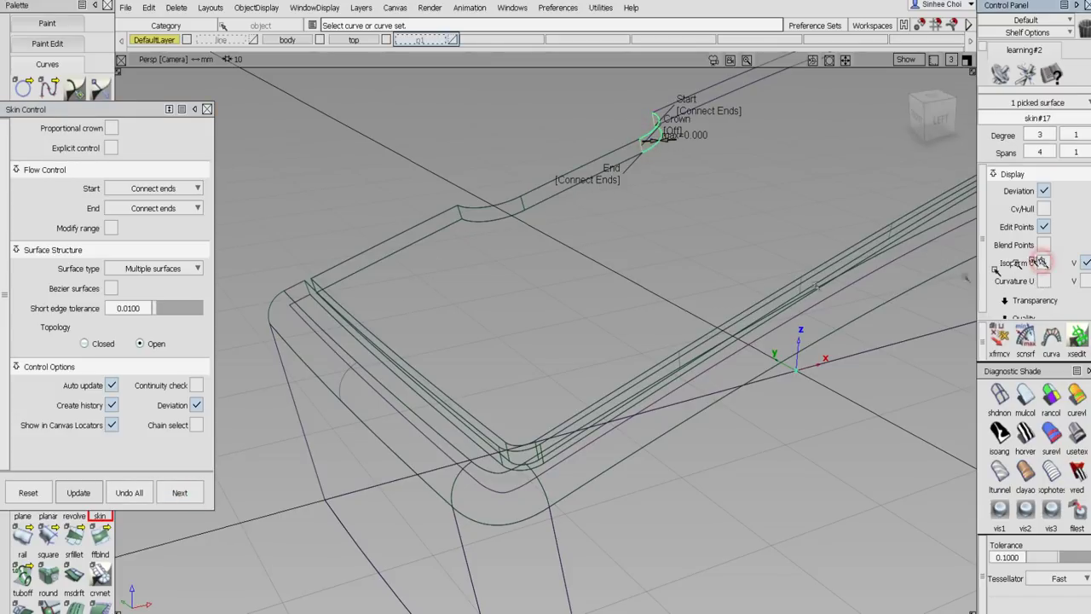
alt+shift+drag(767, 196, 586, 314)
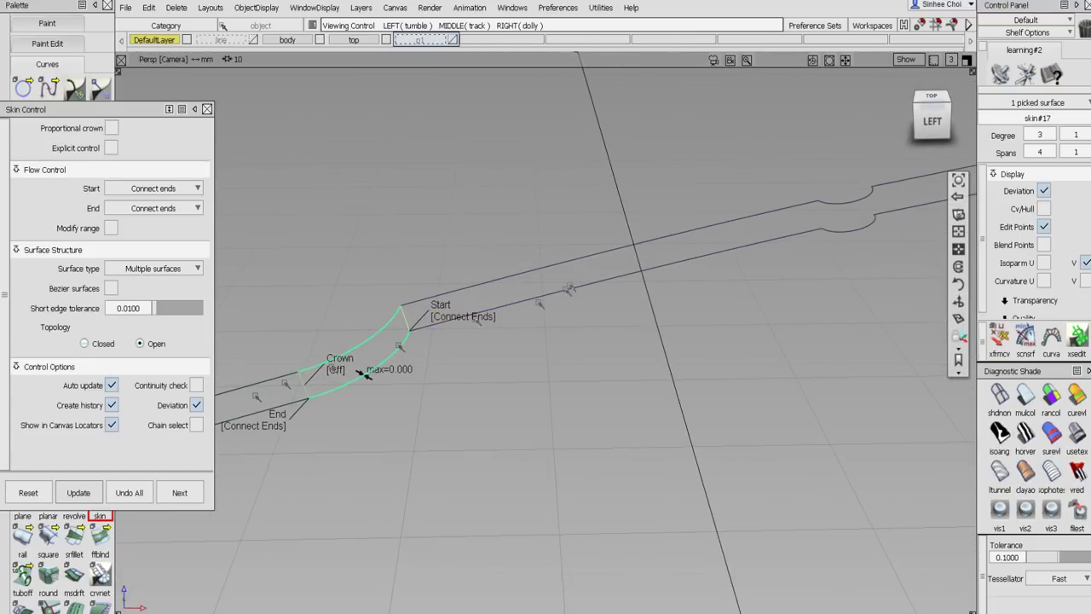
click(195, 493)
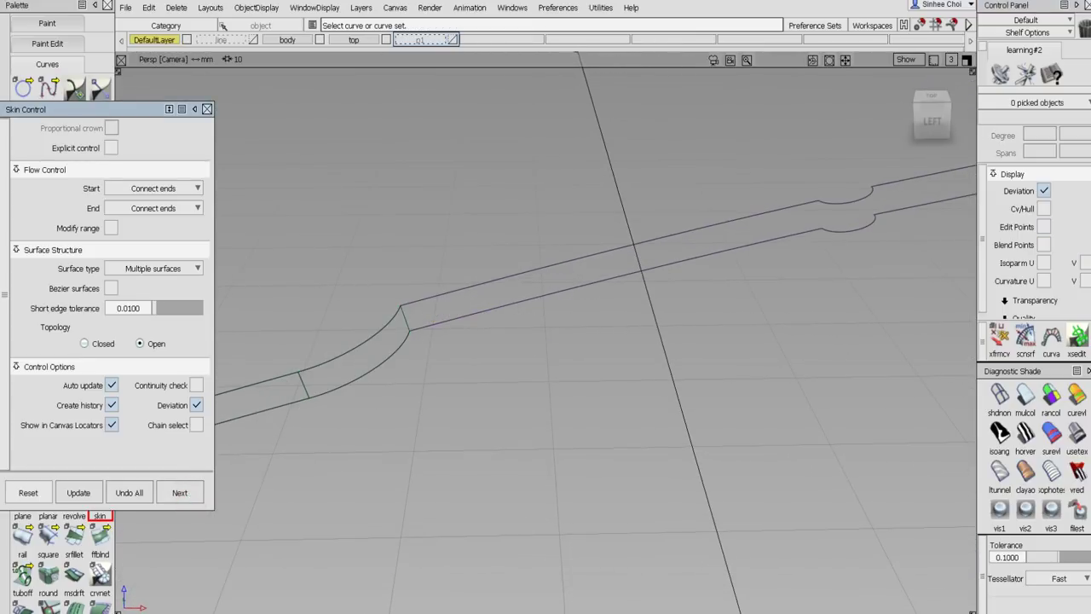
Skin the contour's long middle straight edge pair and the small curved notch beyond it, turning off U isoparms on both surfaces.
click(511, 303)
click(511, 276)
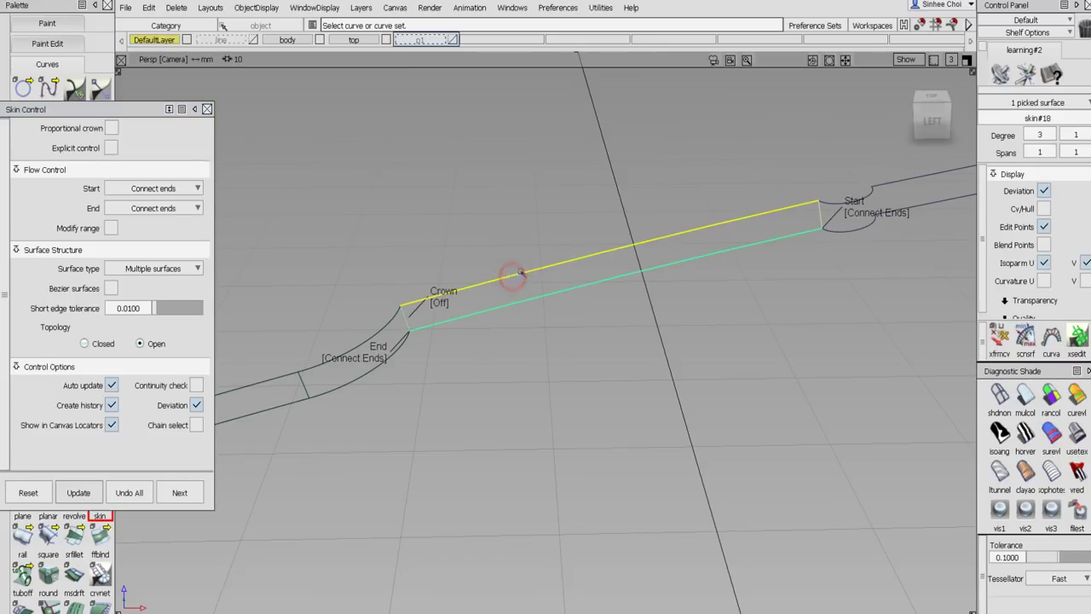
click(180, 493)
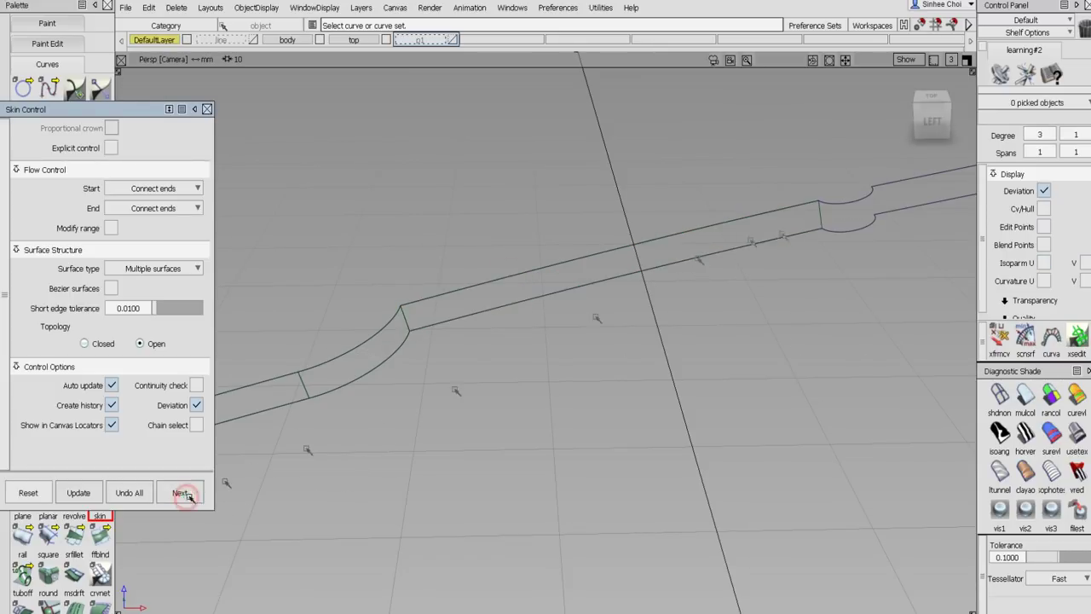
click(841, 228)
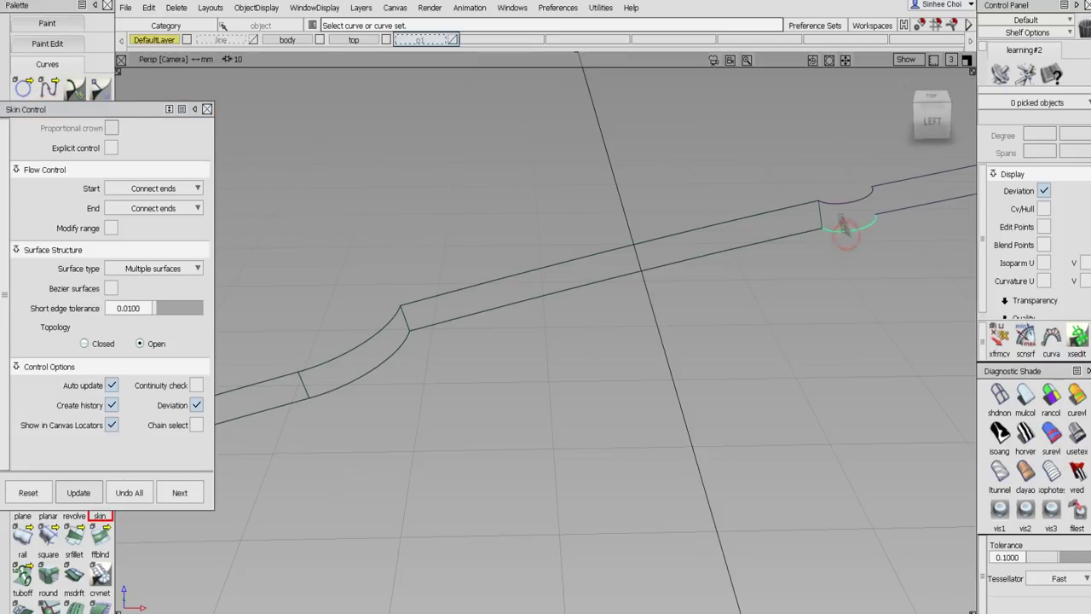
click(852, 201)
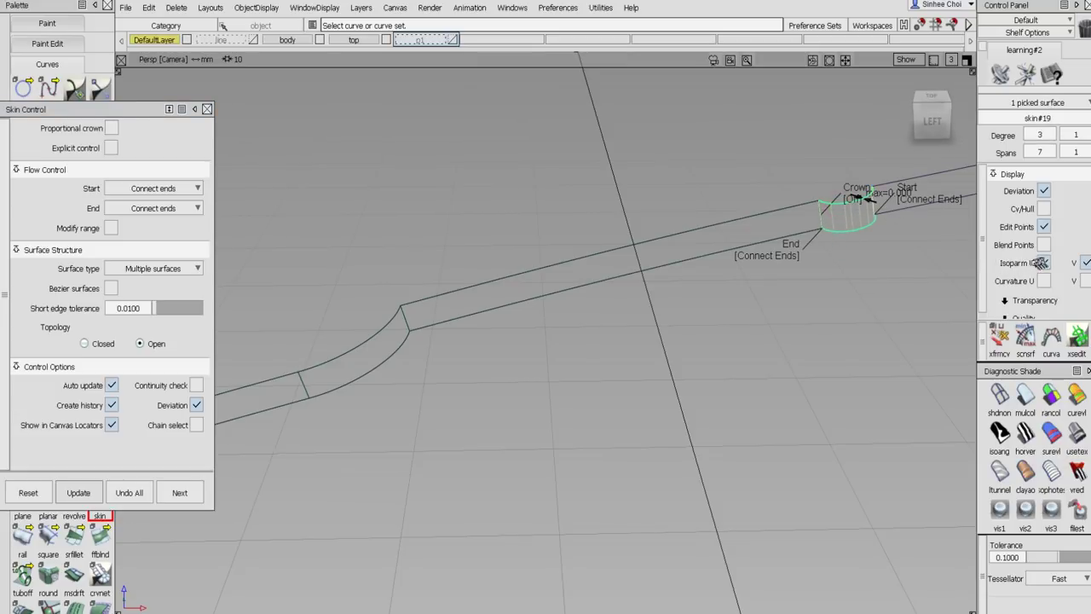
click(179, 493)
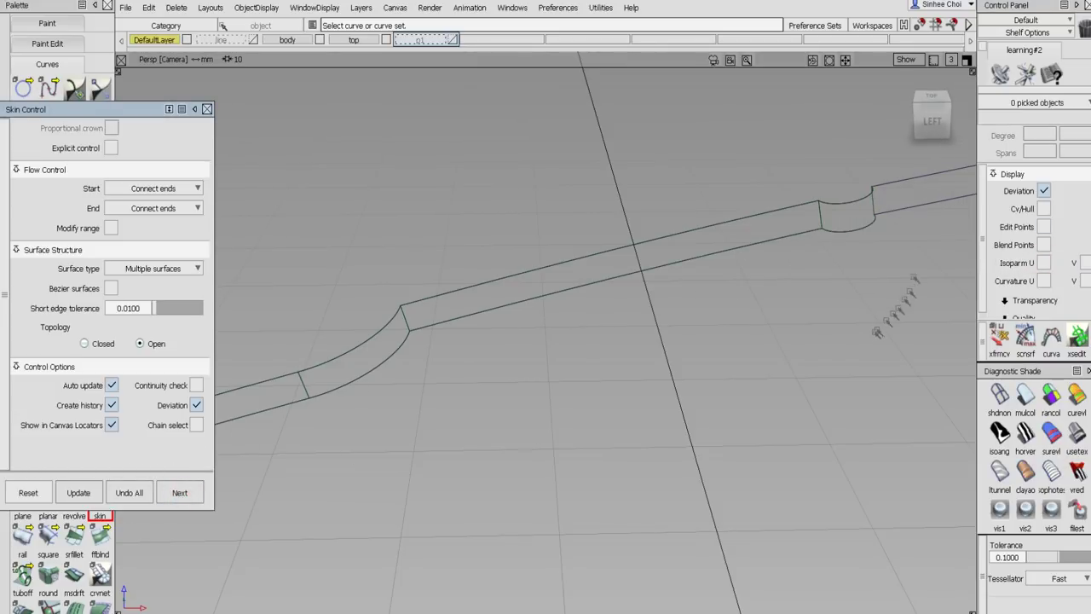
Try to skin the long curved edge pair beyond the small notch, and delete the resulting surface.
click(892, 196)
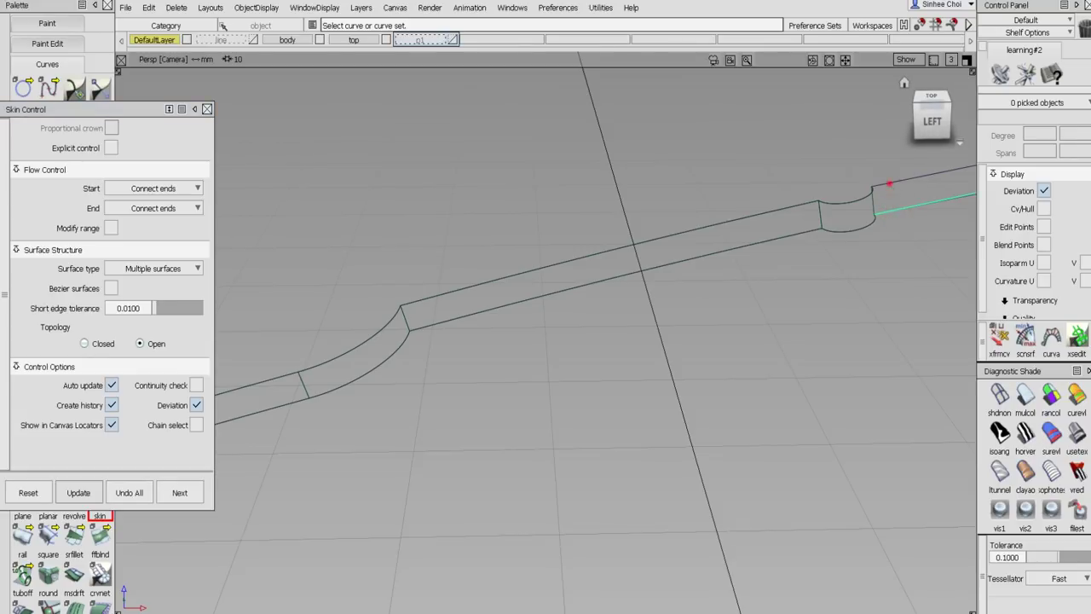
click(925, 176)
alt+shift+drag(767, 341, 198, 486)
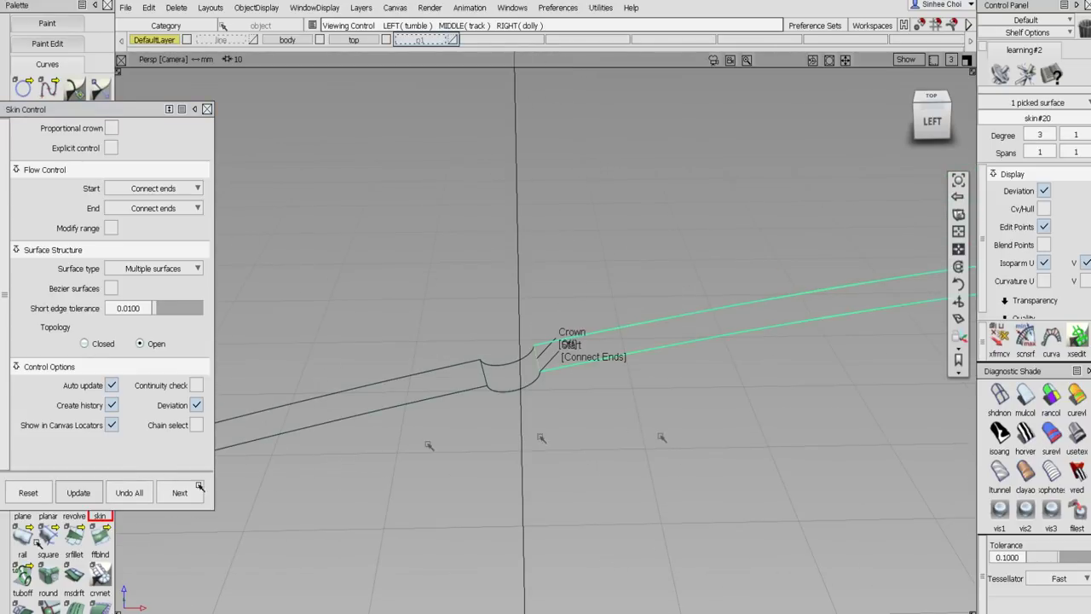
alt+shift+drag(733, 422, 645, 304)
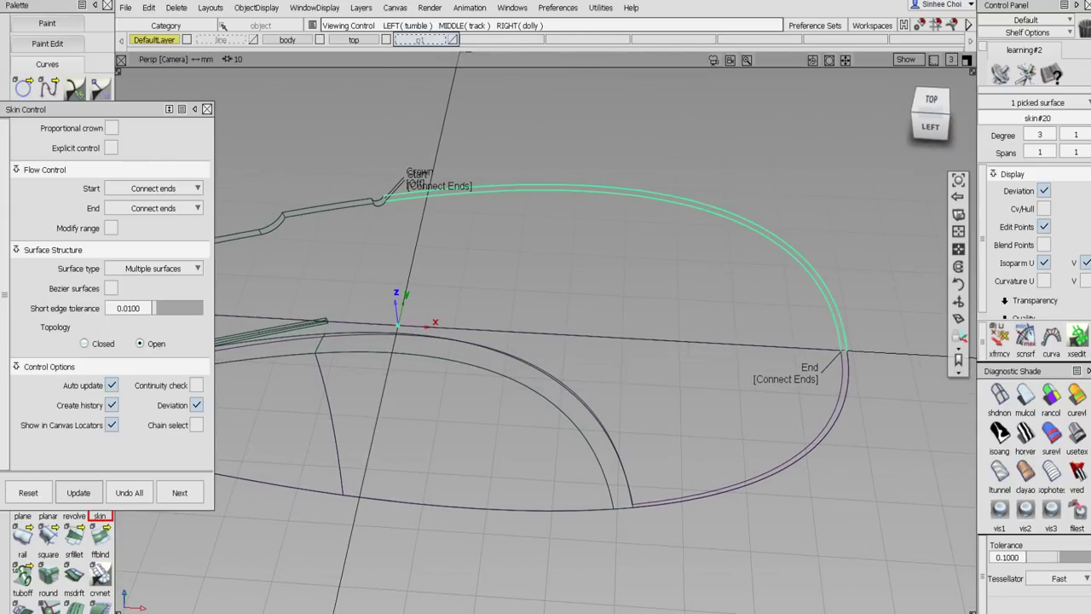
key(Delete)
click(479, 355)
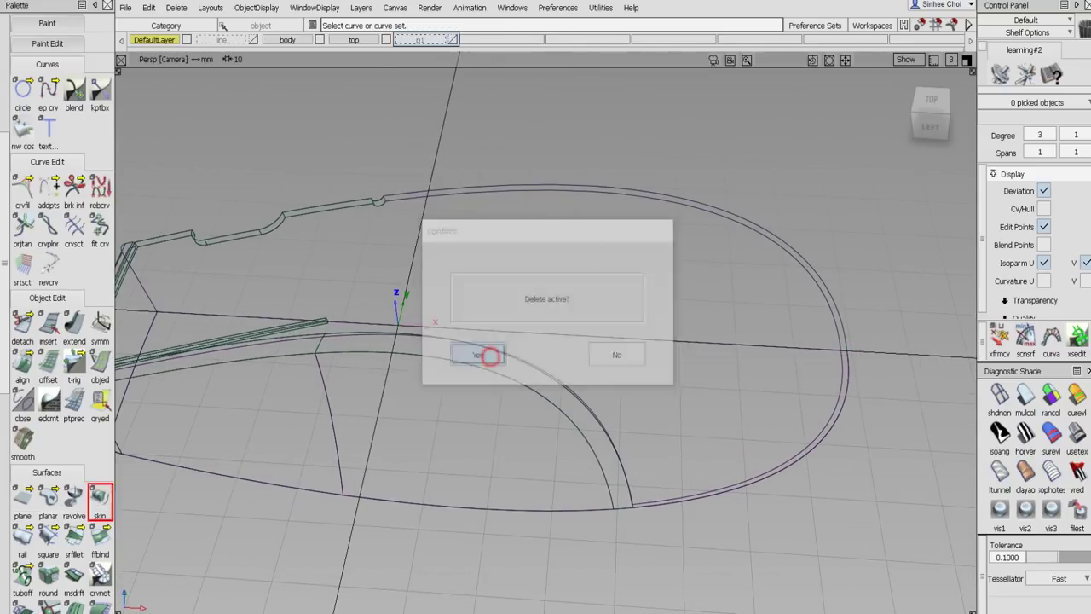
alt+shift+drag(500, 292, 772, 288)
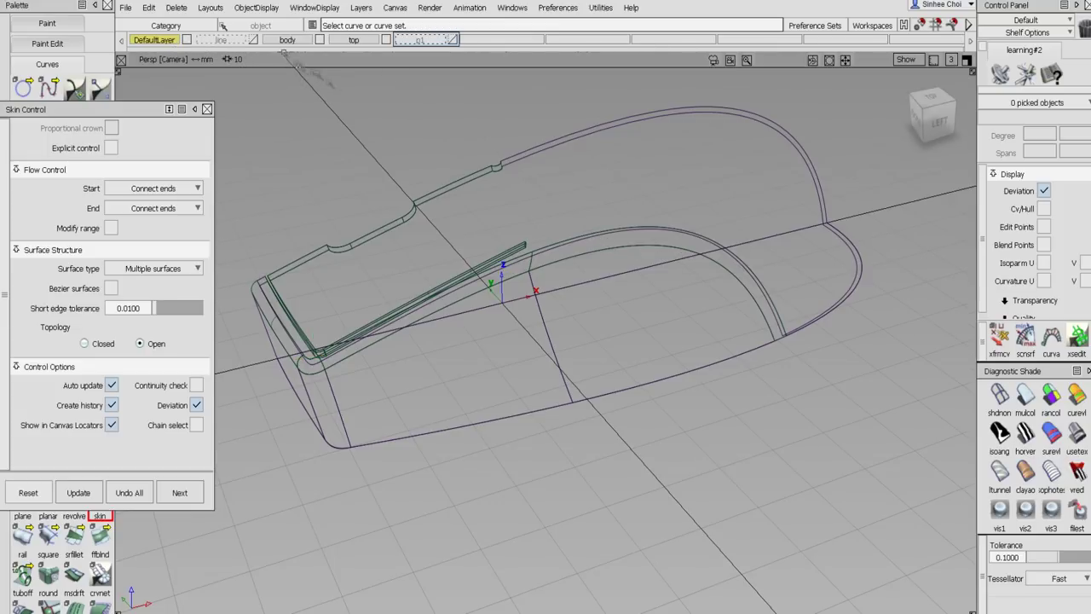
click(207, 110)
Delete the construction history of all visible surfaces and assign them to the body layer.
scroll(5, 70, up, 5)
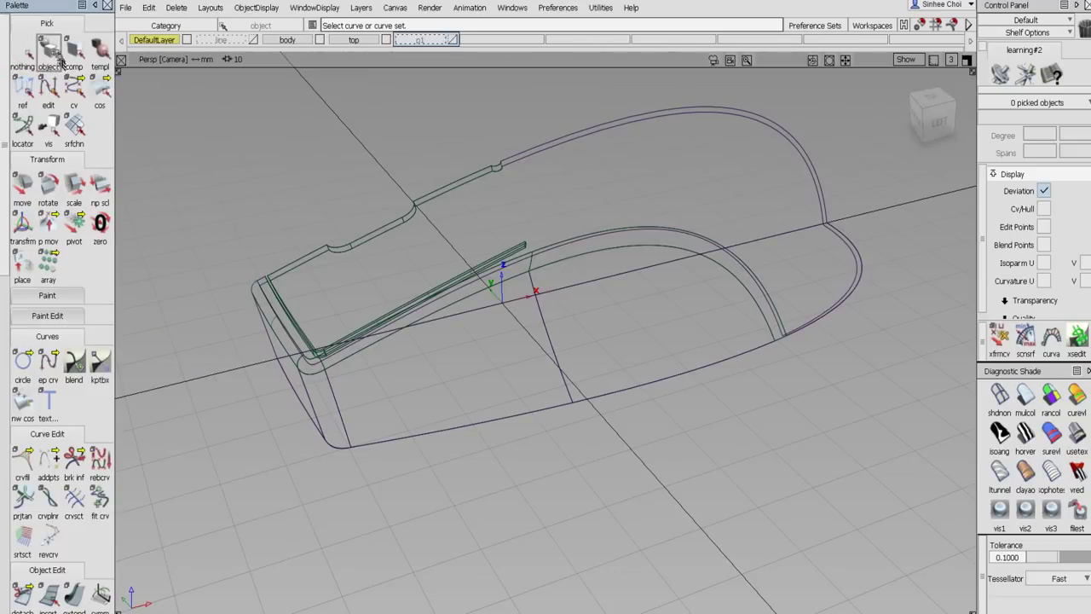
click(49, 53)
drag(226, 105, 954, 477)
click(177, 8)
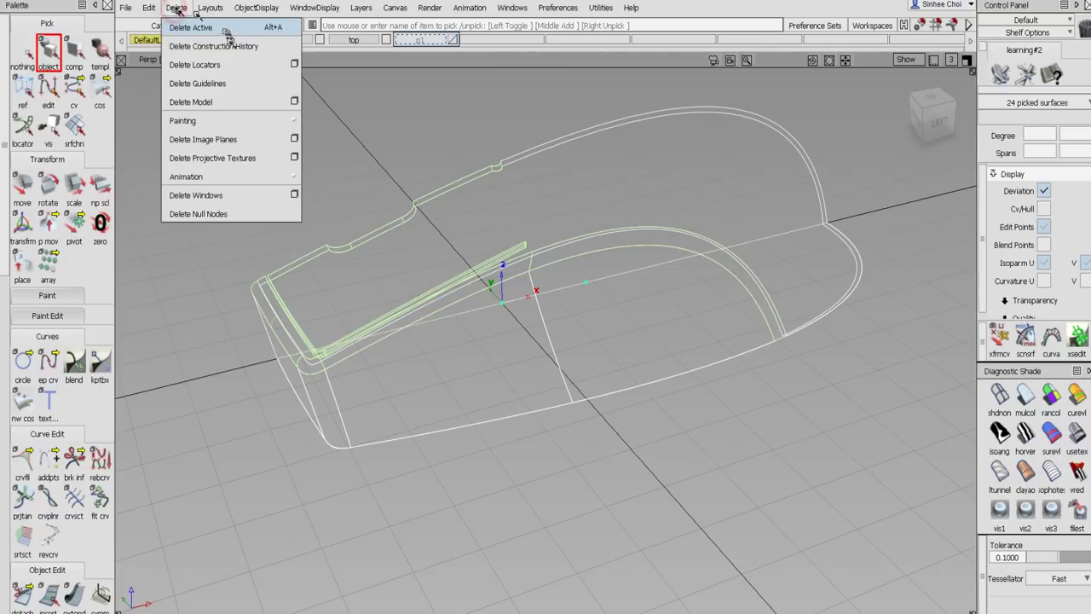
click(213, 46)
click(472, 353)
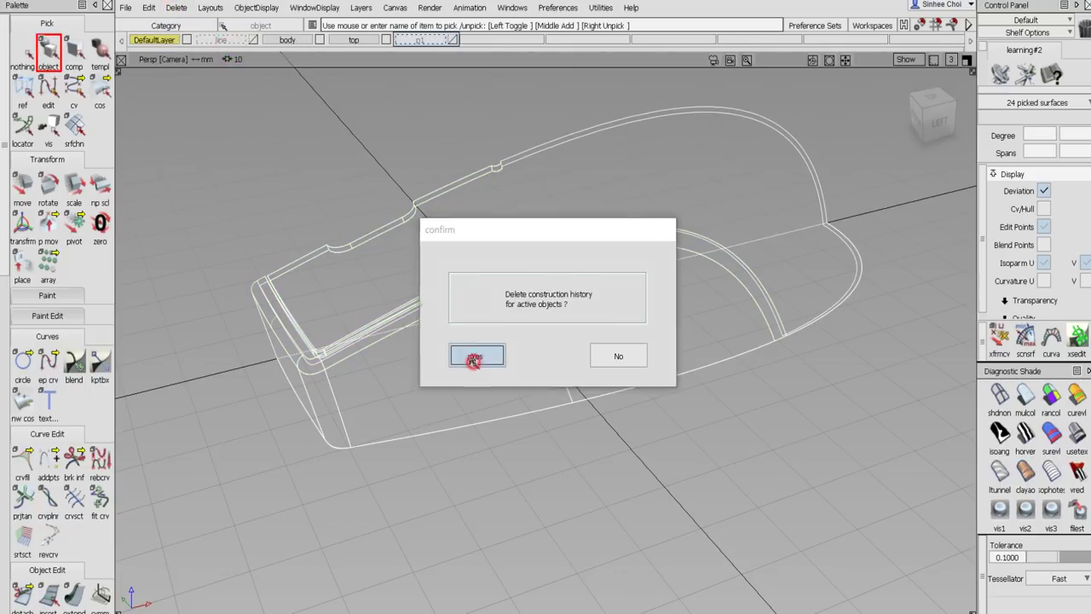
right_drag(281, 45, 291, 56)
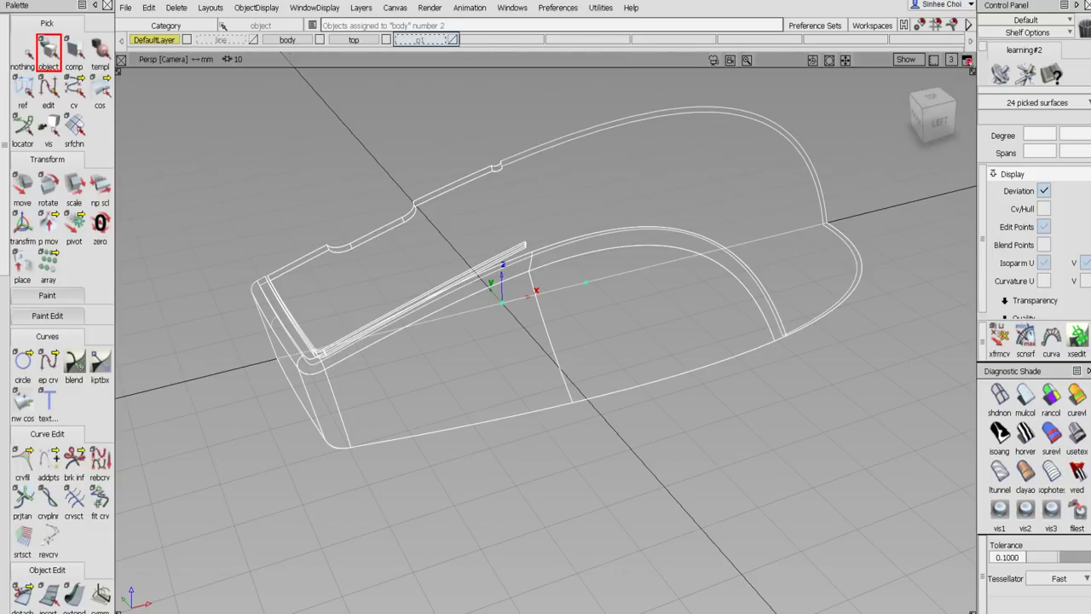
Turn on symmetry for the body layer and check the mirrored half in the top view.
click(967, 60)
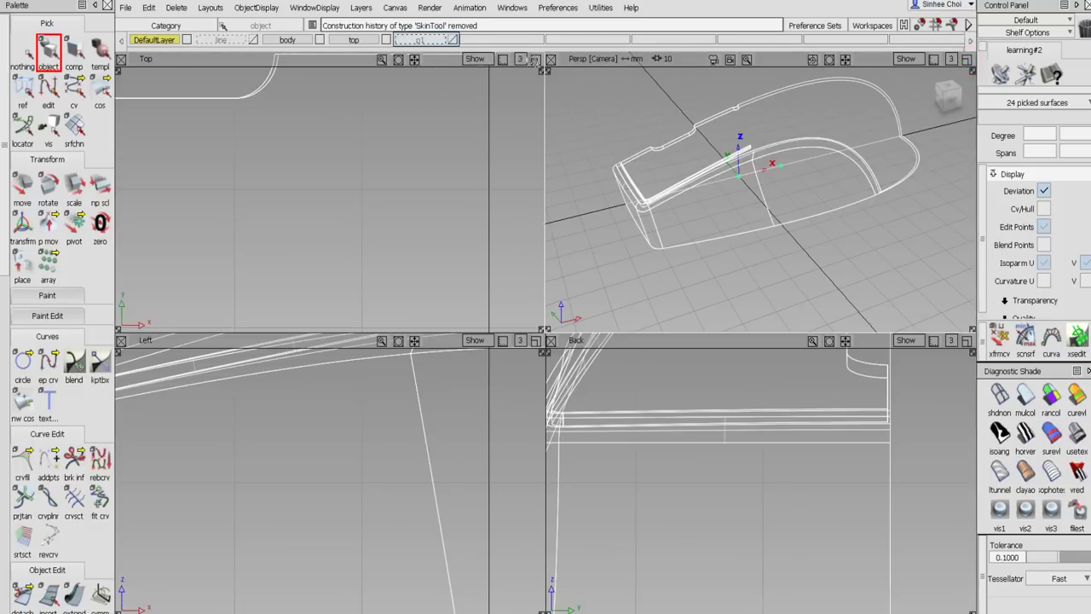
click(534, 59)
alt+shift+right_drag(536, 185, 441, 200)
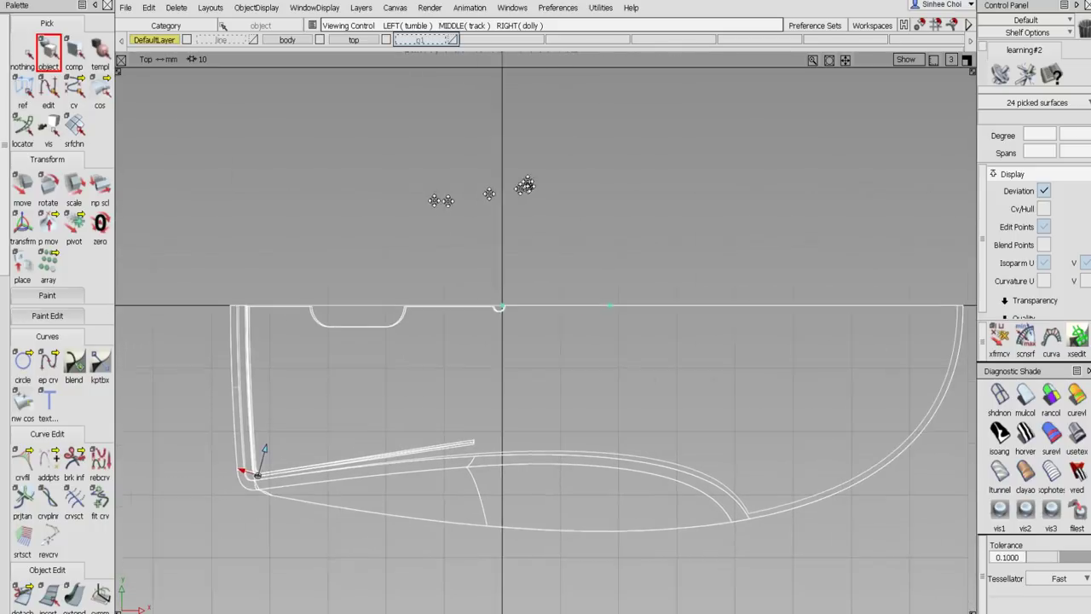
alt+shift+middle_drag(526, 186, 497, 180)
right_click(156, 41)
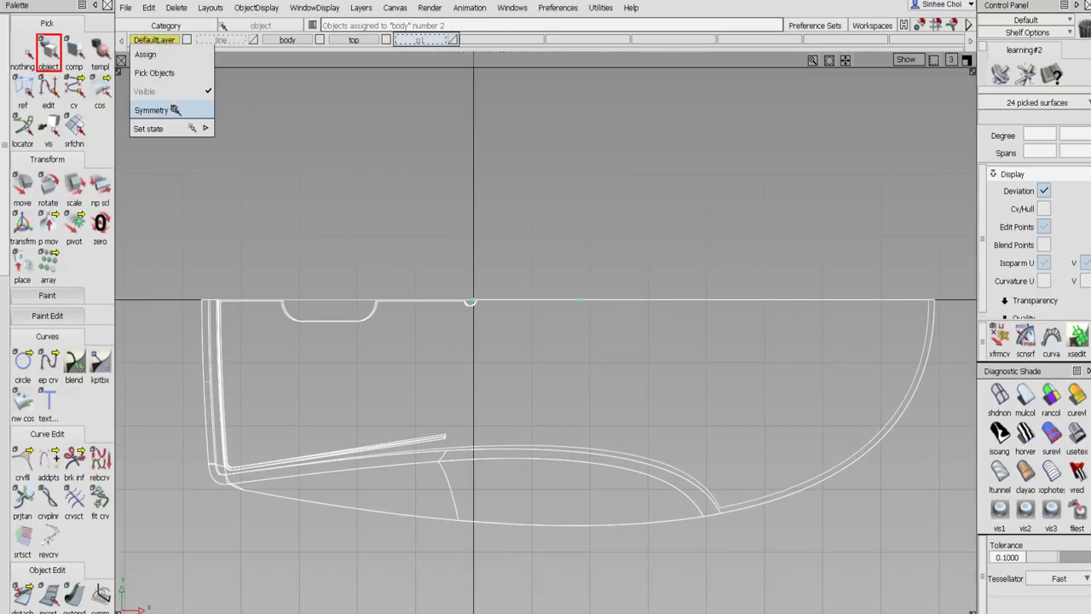
click(174, 110)
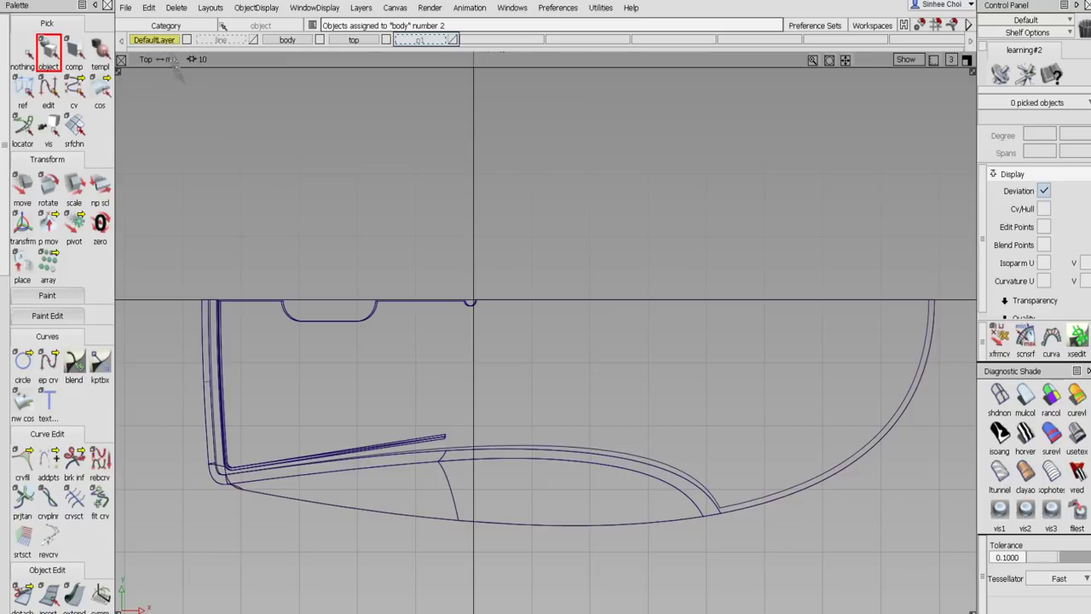
right_click(293, 41)
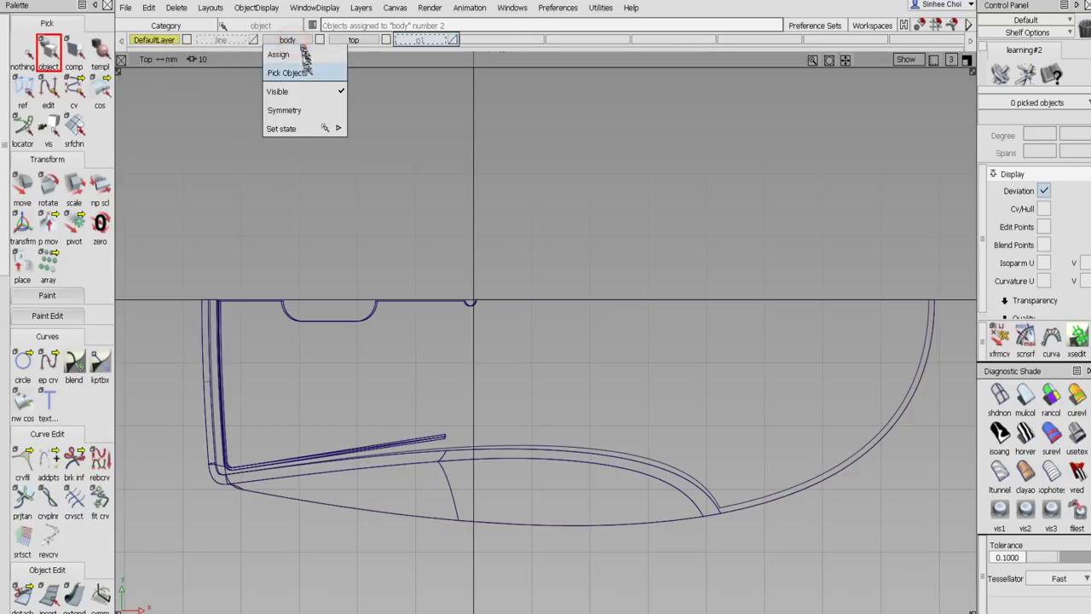
click(284, 110)
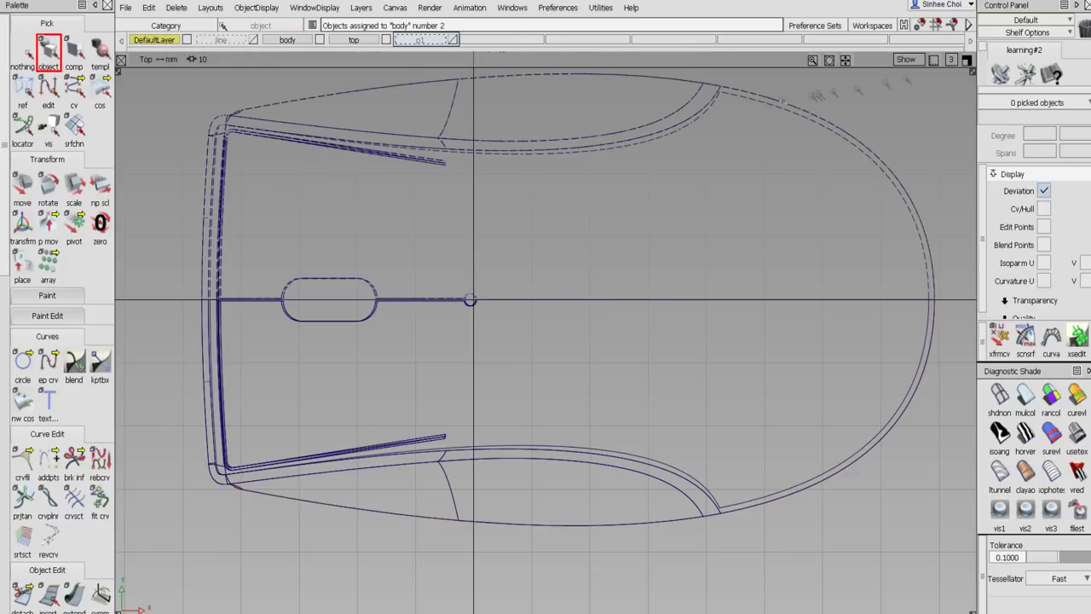
Shade the mirrored body and examine its top, front edge and central slot opening in the perspective view.
click(1000, 509)
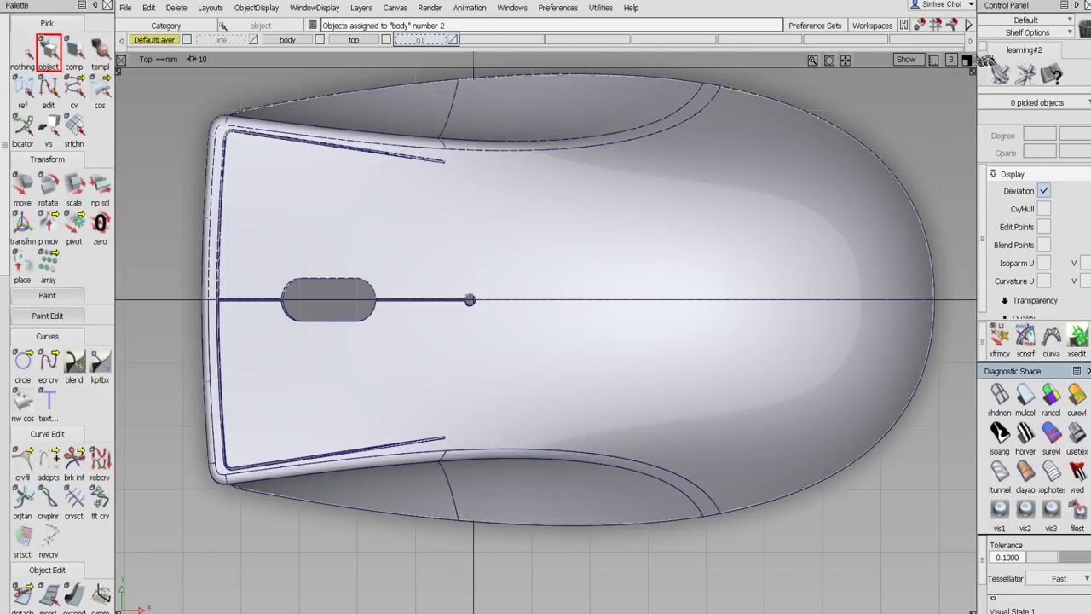
click(965, 59)
click(965, 59)
alt+shift+drag(597, 282, 685, 337)
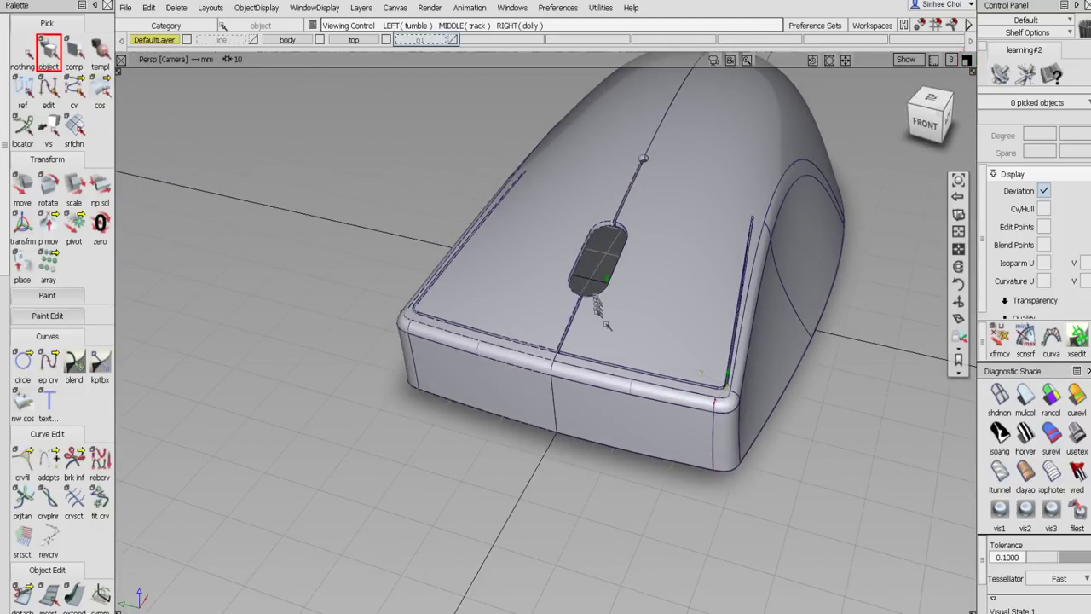
alt+shift+drag(605, 322, 626, 309)
alt+shift+right_drag(625, 310, 628, 285)
alt+shift+drag(628, 285, 767, 238)
Apply clay AO shading with a tolerance of 0.0100 and examine the slot opening and the seams around it.
click(1026, 515)
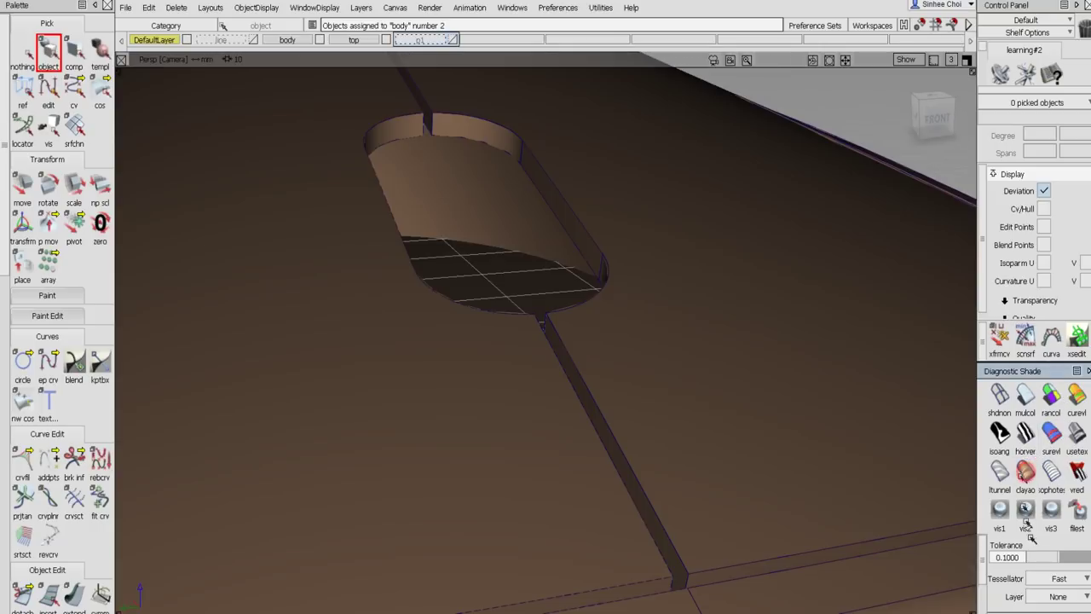
click(1032, 557)
alt+shift+drag(531, 341, 592, 345)
alt+shift+right_drag(586, 358, 538, 382)
alt+shift+drag(537, 383, 560, 377)
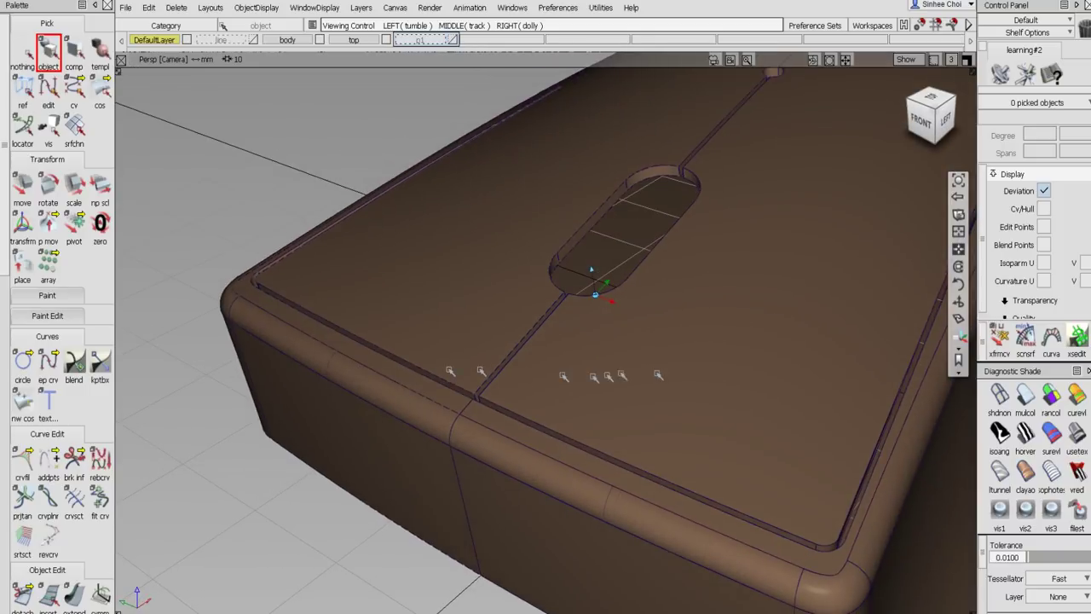
alt+shift+right_drag(560, 377, 567, 494)
alt+shift+right_drag(600, 389, 597, 341)
alt+shift+drag(596, 341, 499, 312)
alt+shift+right_drag(500, 312, 409, 366)
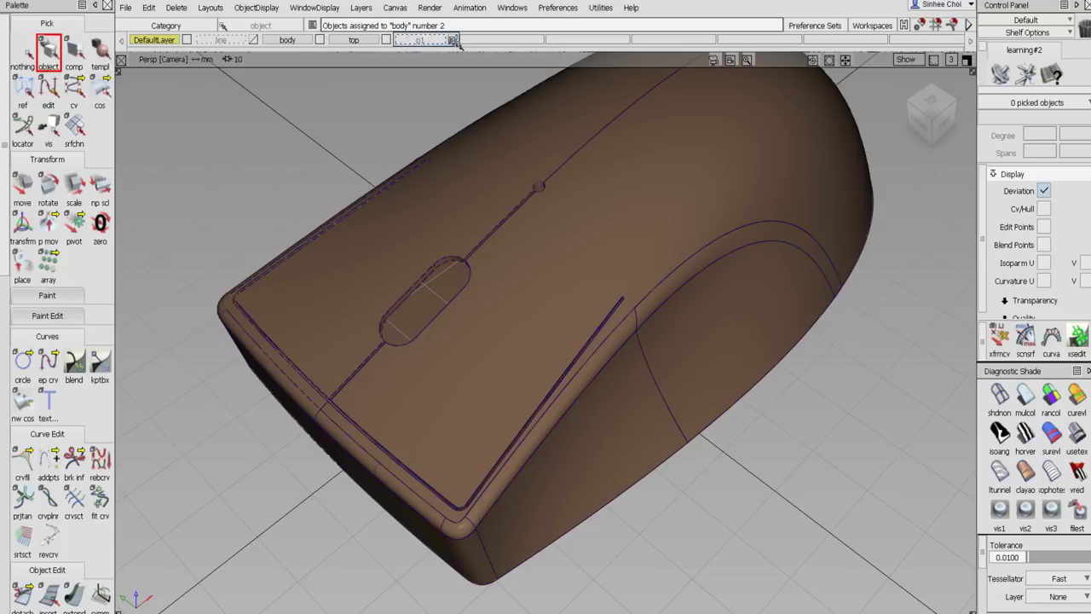
Make the p1 layer editable, pick its objects and turn on the layer's symmetry, leaving nothing picked.
click(422, 39)
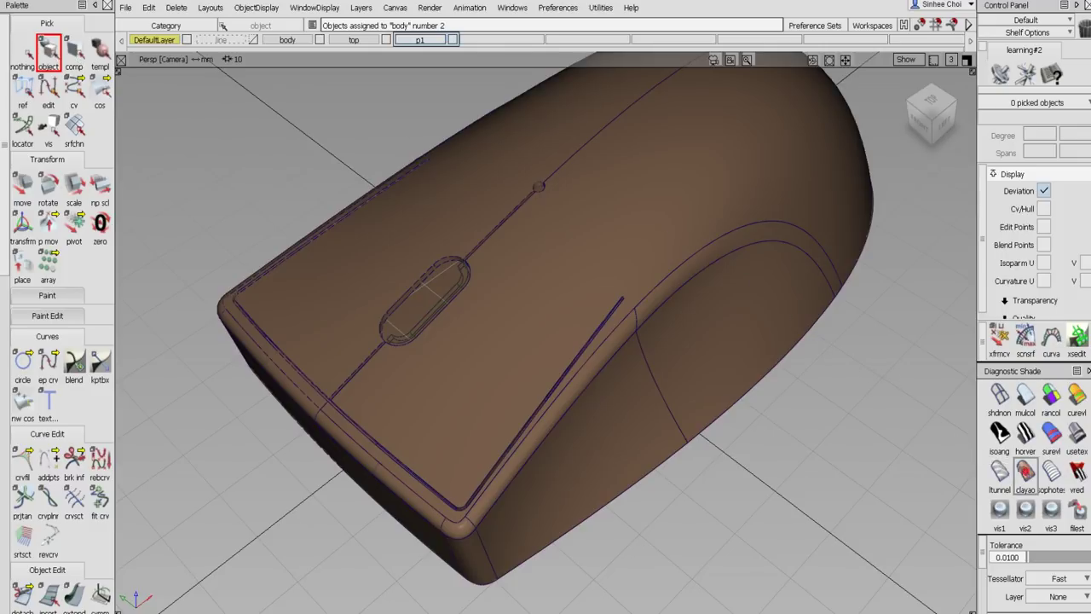
right_click(426, 40)
click(420, 72)
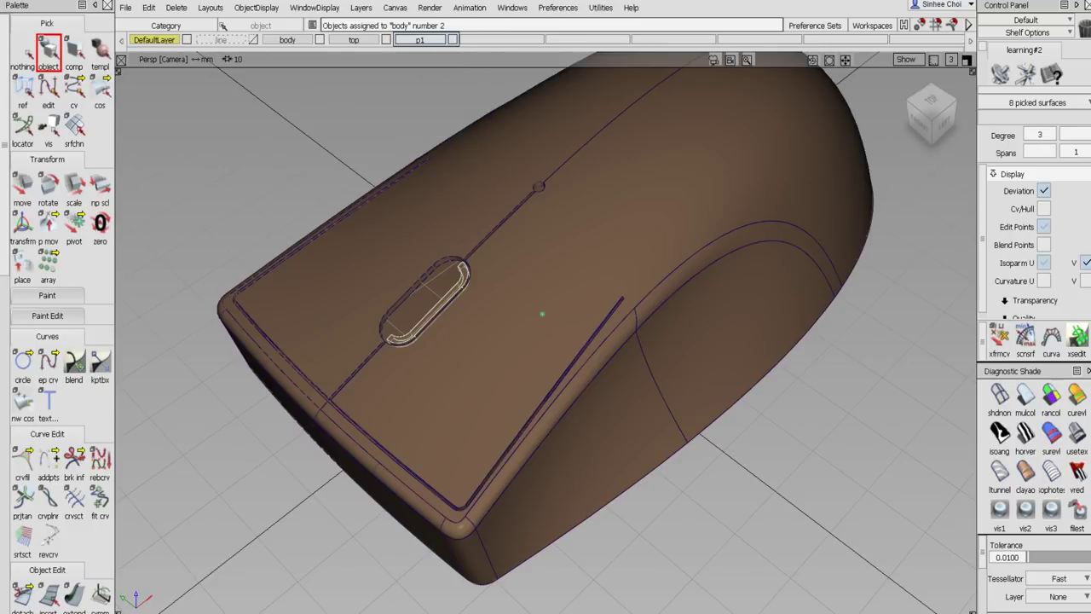
right_click(429, 40)
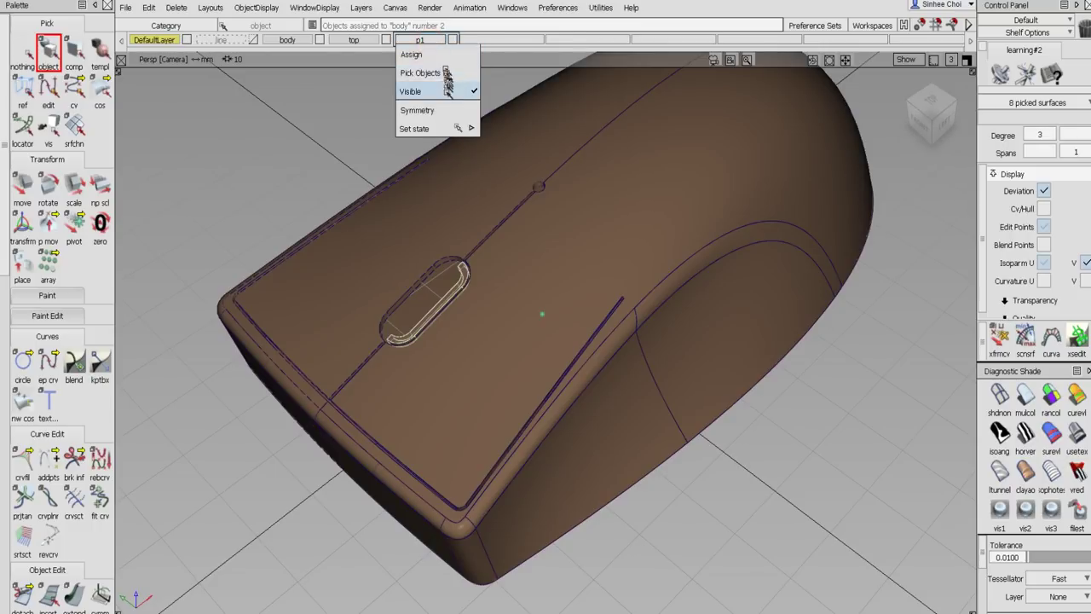
click(446, 105)
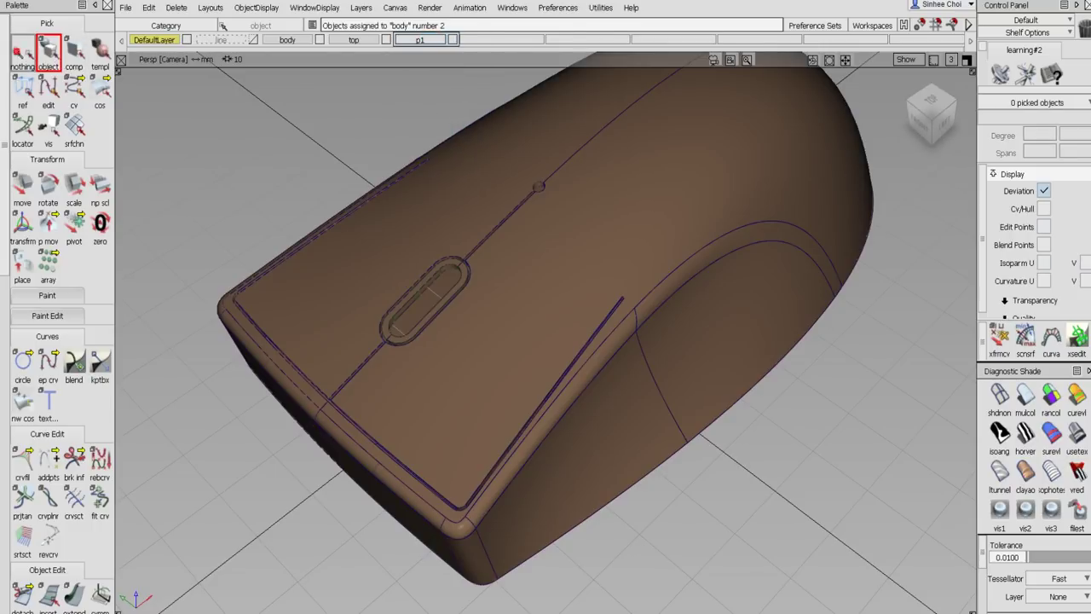
alt+shift+drag(739, 188, 562, 312)
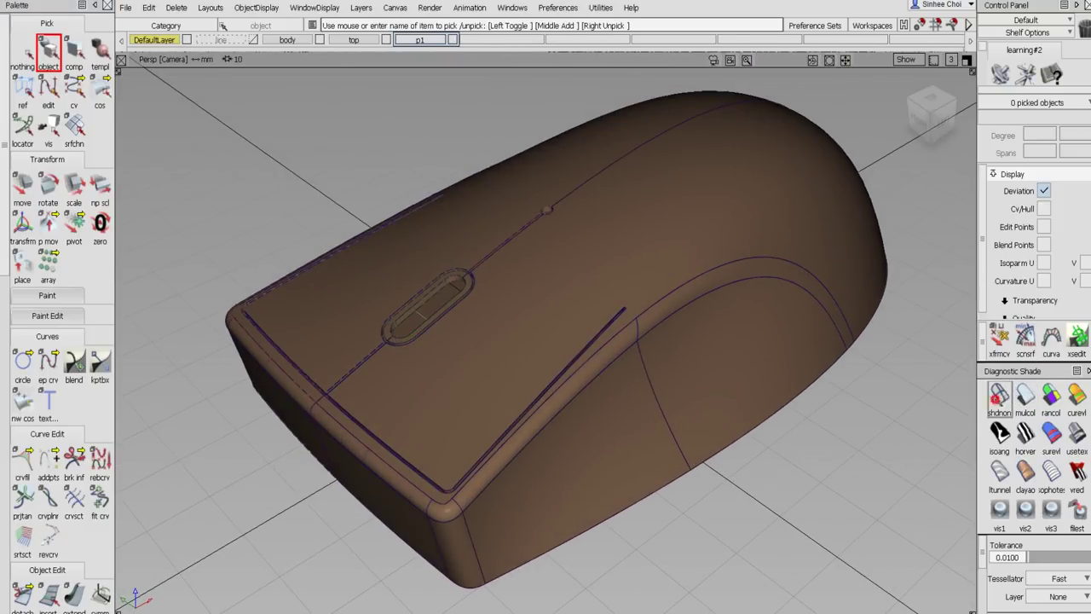
Turn off the shading and place a cylinder primitive in the left view at about -24.7, 0, 23.4, above the slot.
click(998, 395)
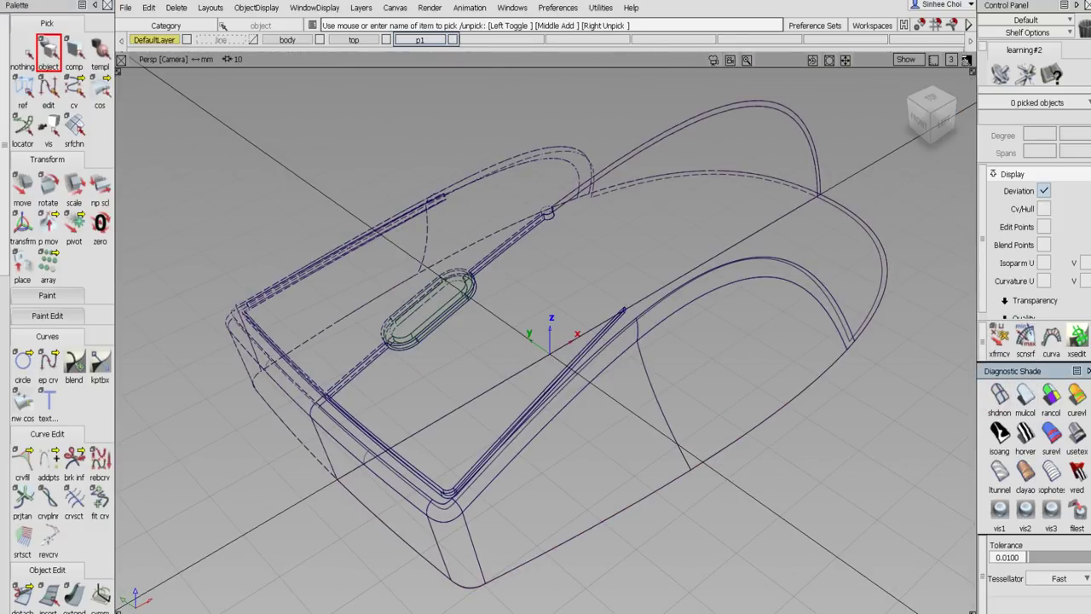
click(966, 61)
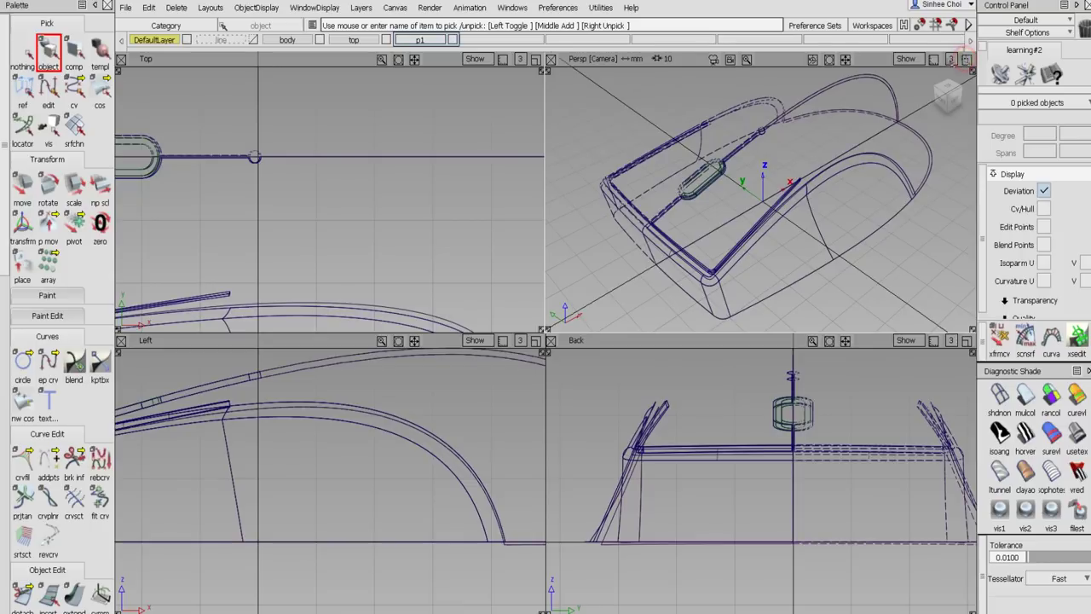
click(535, 340)
alt+shift+right_drag(284, 276, 409, 257)
scroll(26, 281, down, 6)
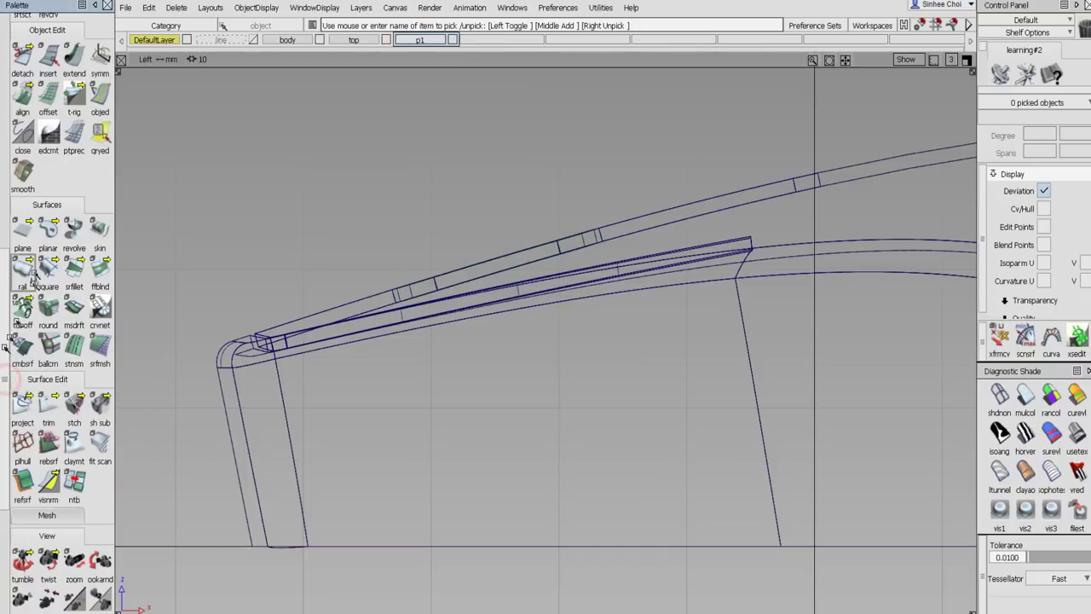
drag(23, 231, 98, 235)
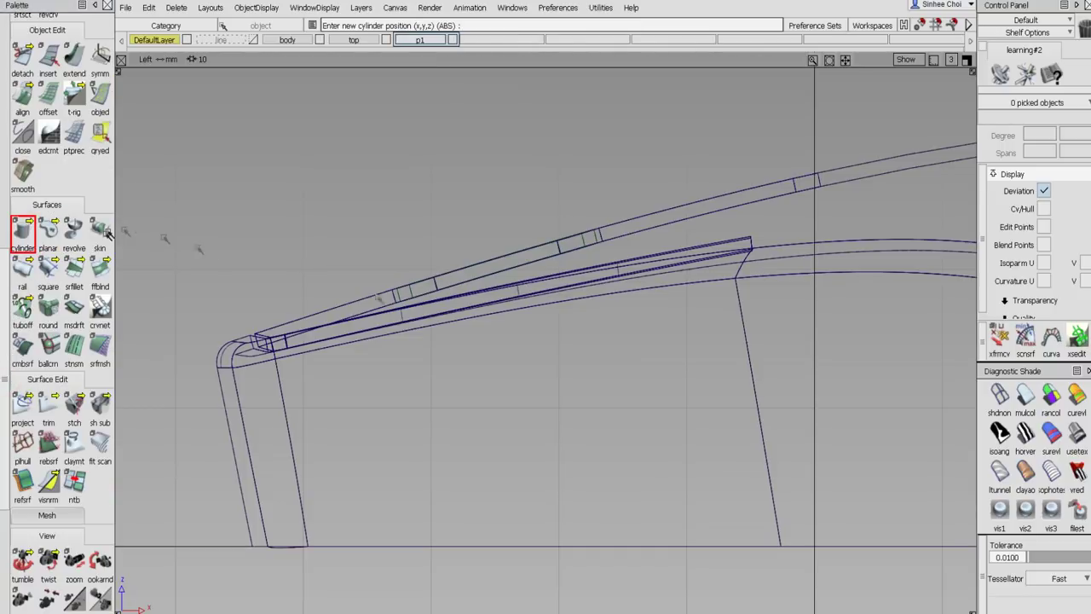
click(499, 223)
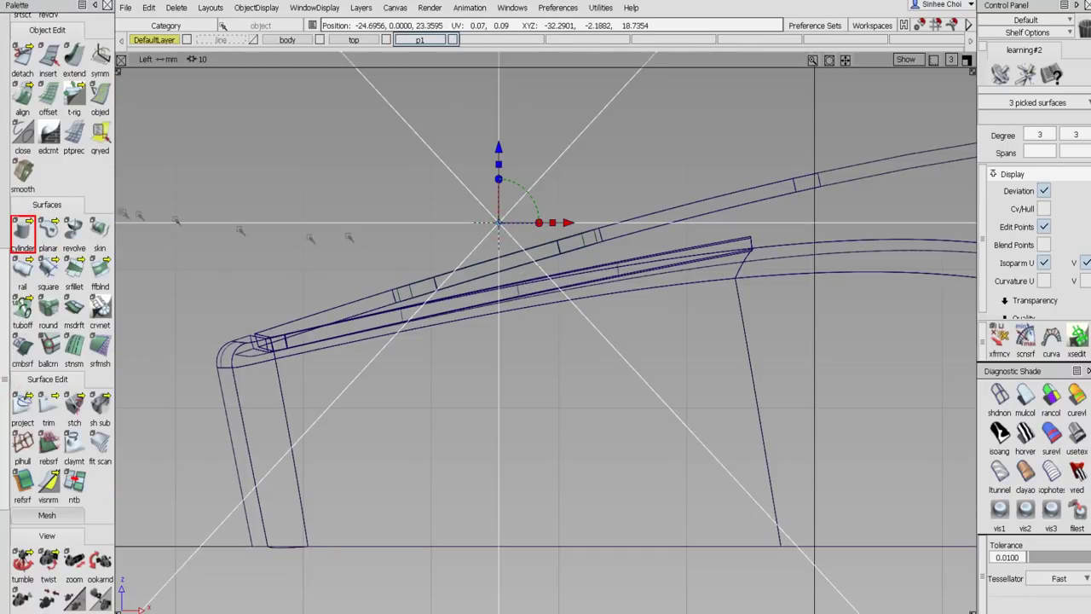
Scale the new cylinder down to roughly scroll-wheel size for the slot opening.
scroll(22, 59, up, 5)
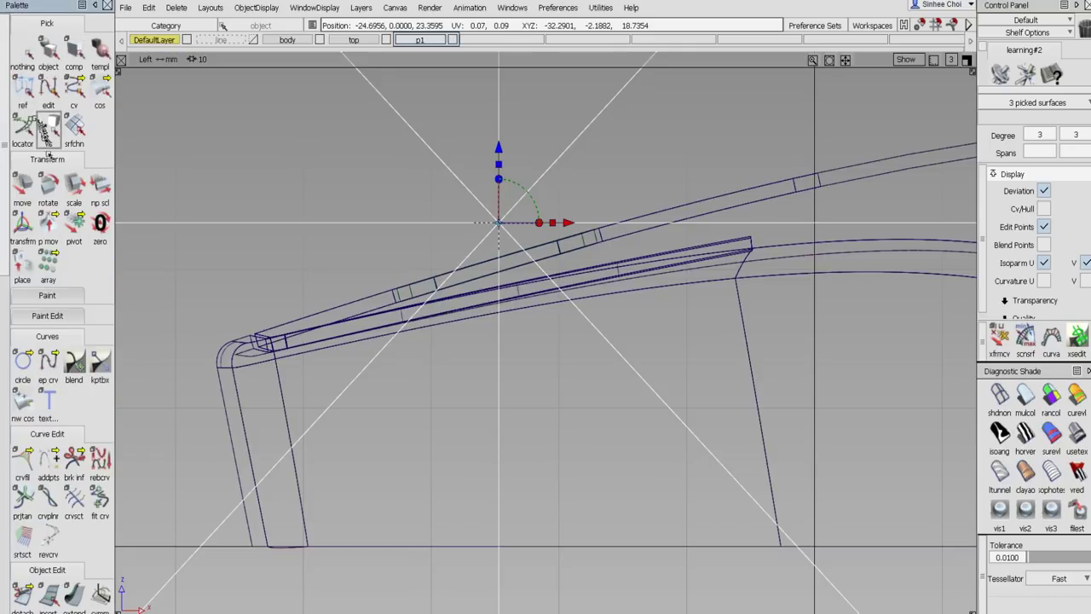
click(74, 183)
drag(162, 273, 92, 202)
drag(273, 161, 231, 275)
alt+shift+right_drag(383, 292, 477, 162)
drag(762, 151, 405, 476)
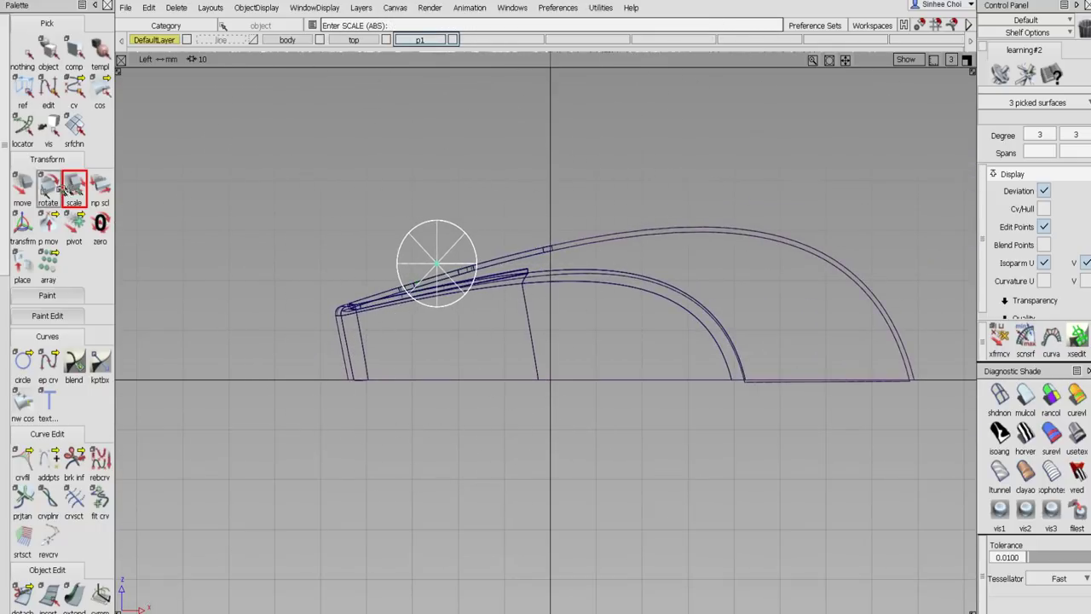
Move the cylinder down into the slot so that its upper arc protrudes slightly above the body's top surface.
click(22, 183)
drag(235, 197, 244, 248)
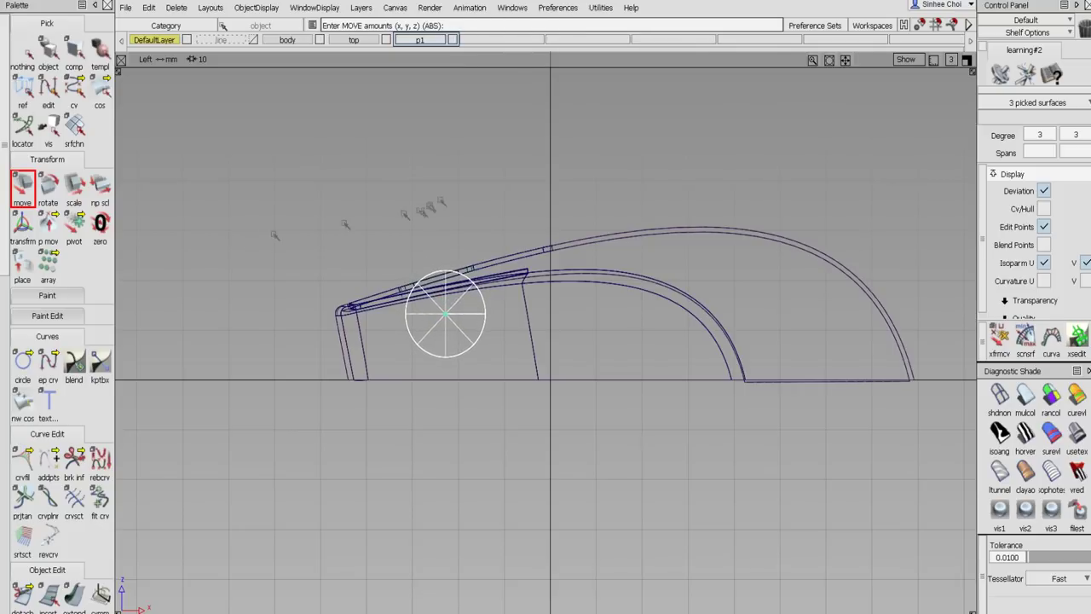
alt+shift+right_drag(436, 209, 546, 140)
alt+shift+middle_drag(619, 160, 484, 174)
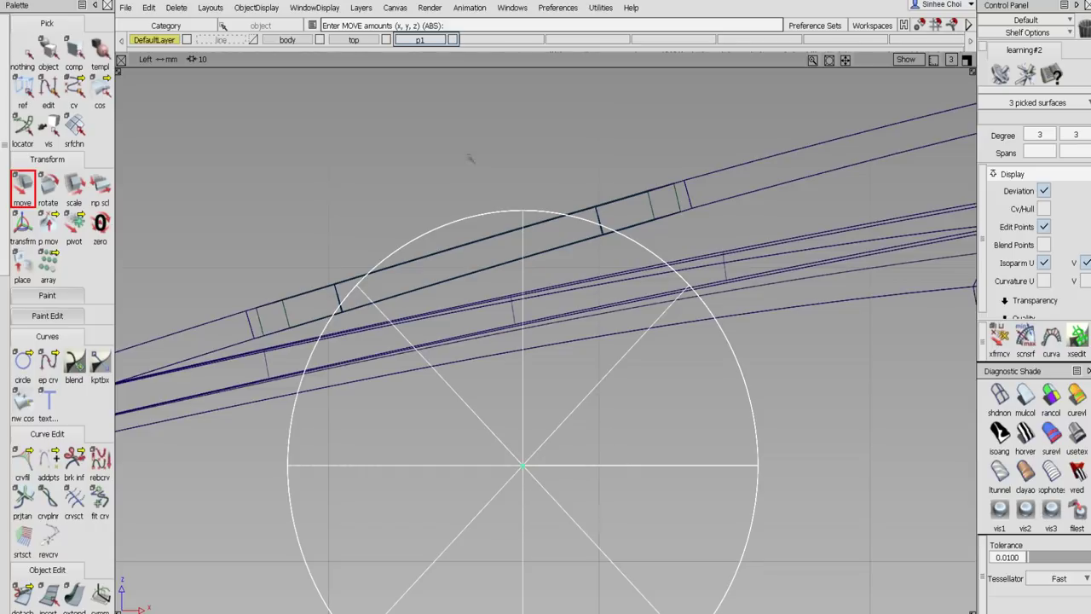
drag(472, 174, 458, 123)
Scale the cylinder down slightly and lower it in the left view until its upper arc meets the body's top surface.
click(74, 184)
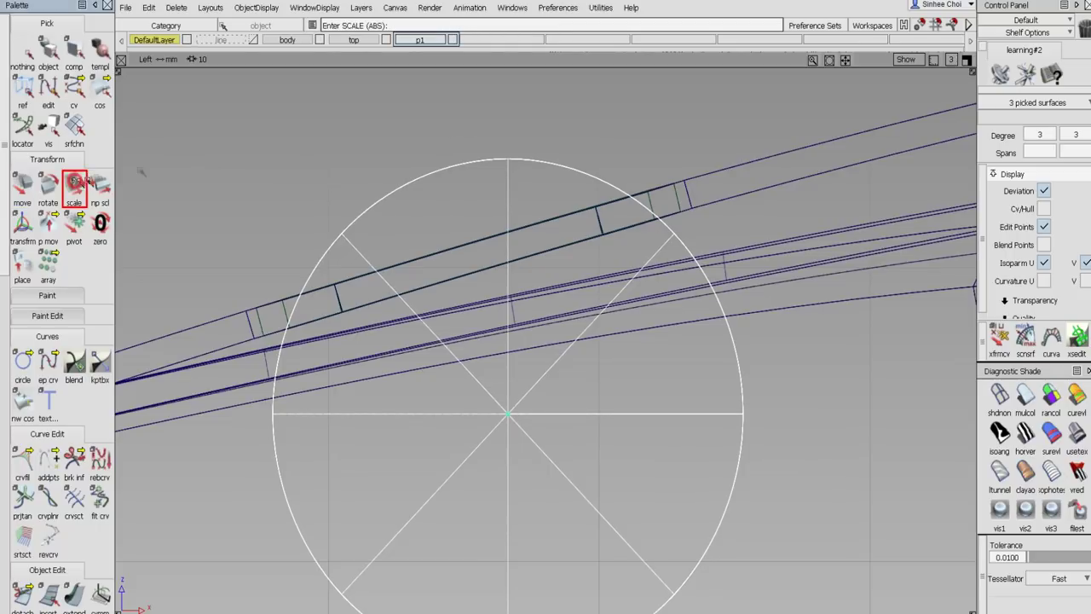
drag(181, 173, 179, 201)
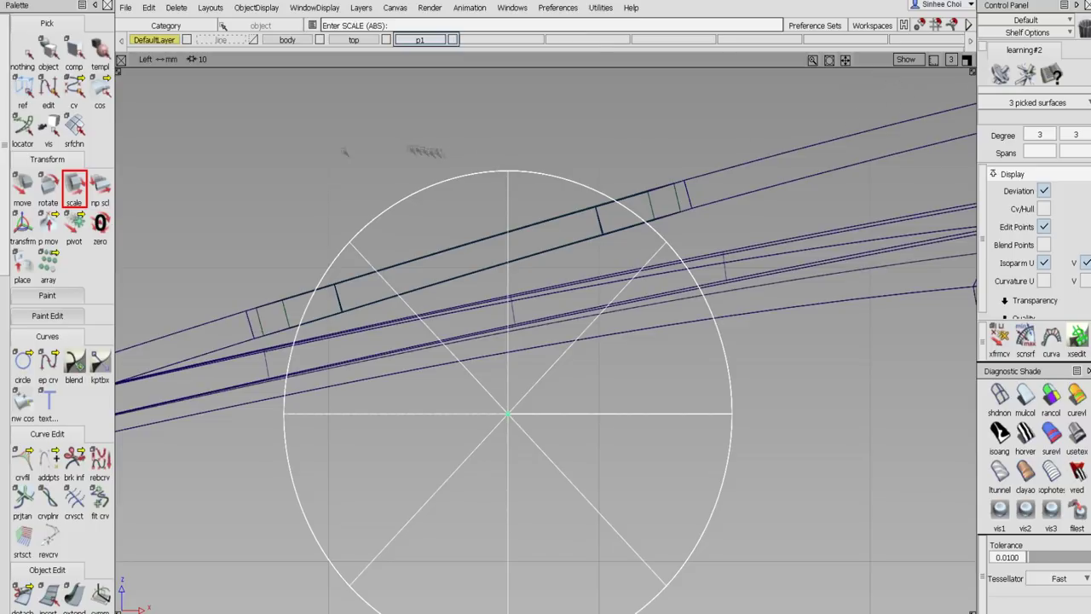
alt+shift+right_drag(22, 195, 78, 215)
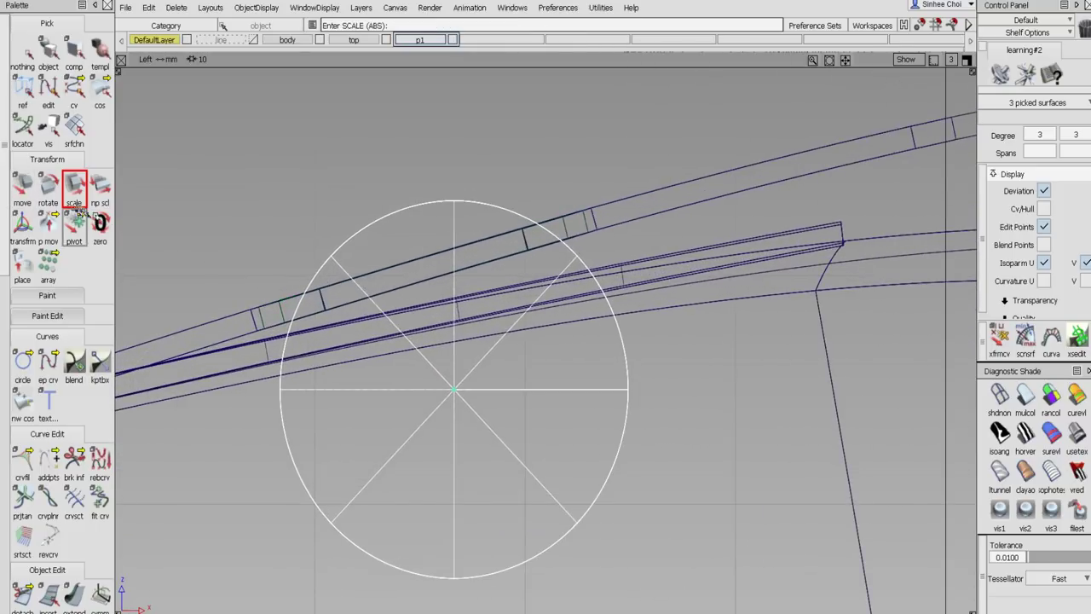
click(22, 184)
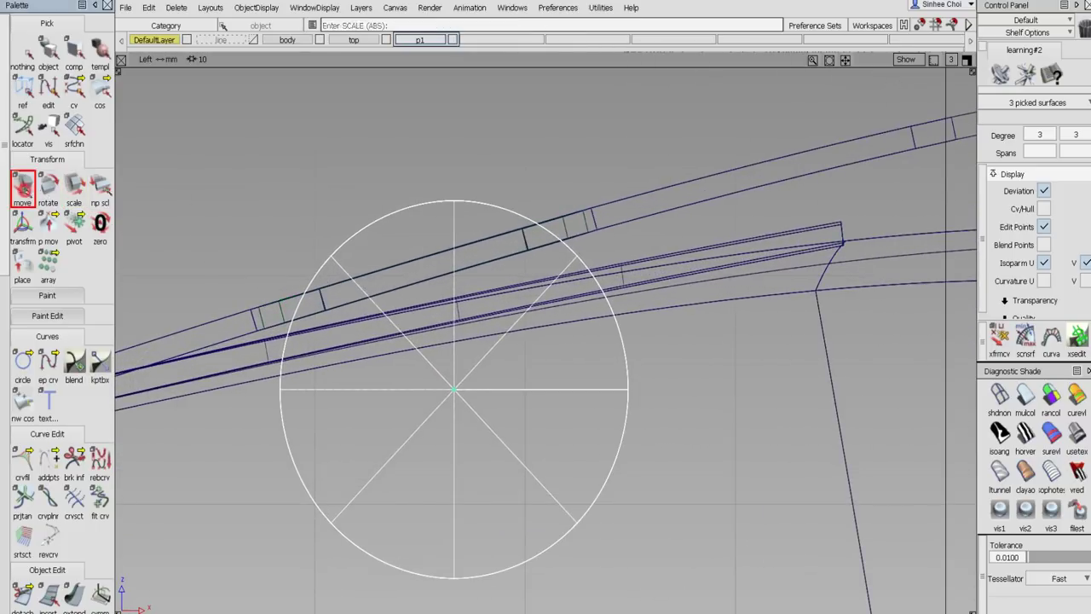
drag(224, 203, 256, 264)
mouse_move(256, 264)
alt+shift+right_down()
mouse_move(273, 264)
mouse_move(259, 277)
alt+shift+right_up()
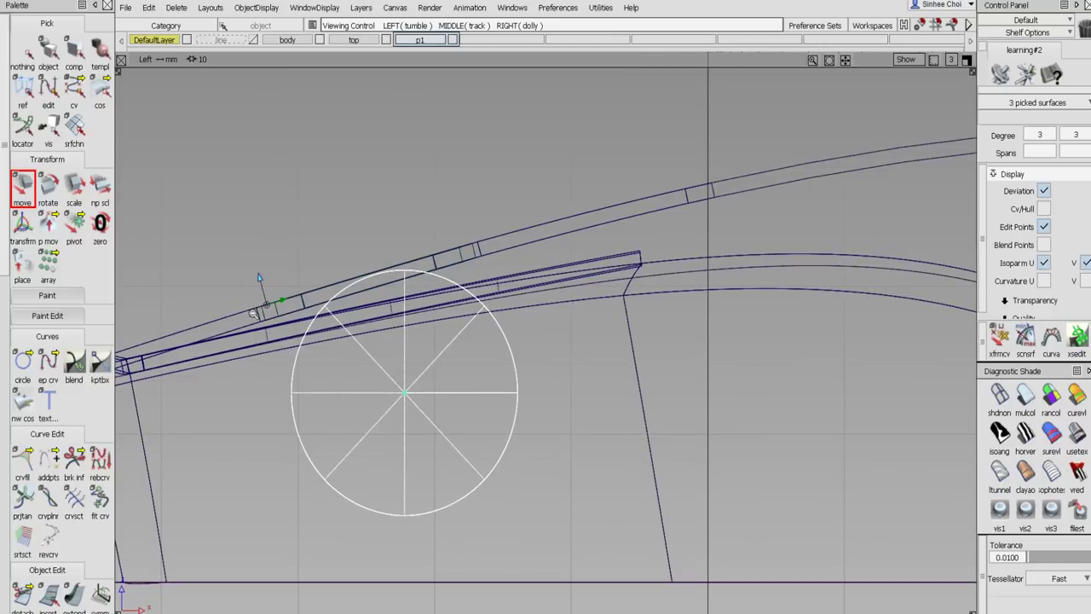
Enlarge the cylinder slightly and adjust its position so its upper arc protrudes a little above the slot.
click(75, 186)
drag(128, 189, 205, 179)
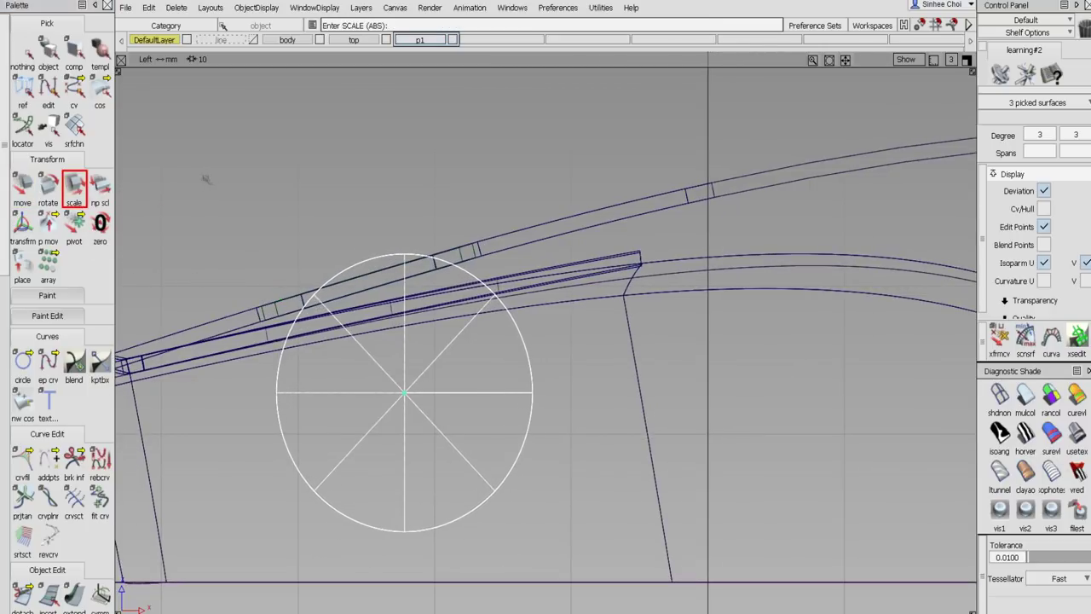
click(22, 186)
drag(319, 195, 317, 195)
Scale the cylinder non-proportionally along its axis so the wheel becomes narrower than the slot opening.
click(967, 59)
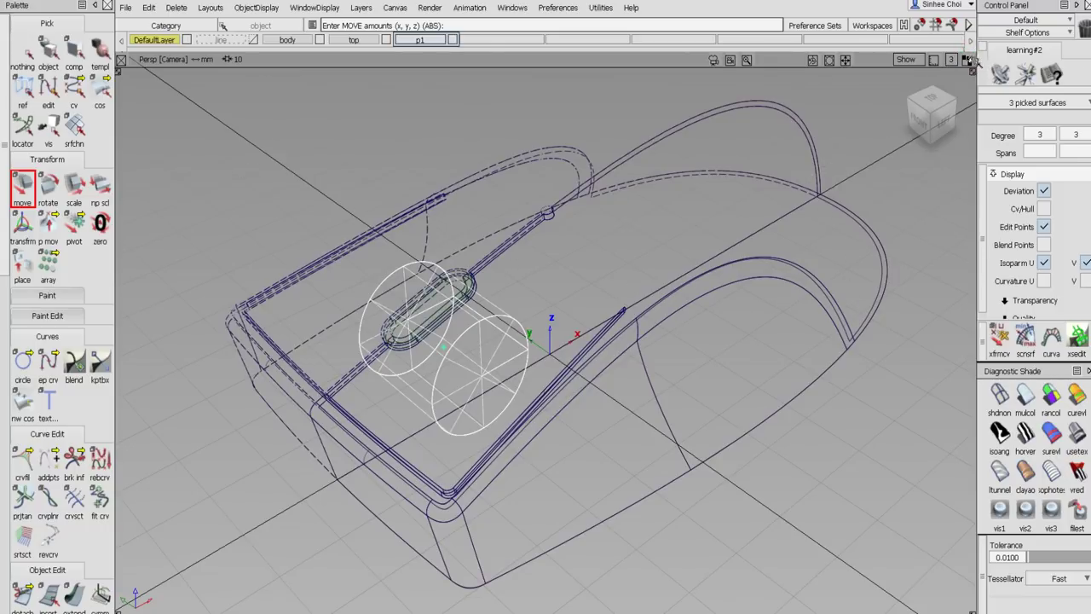
click(966, 59)
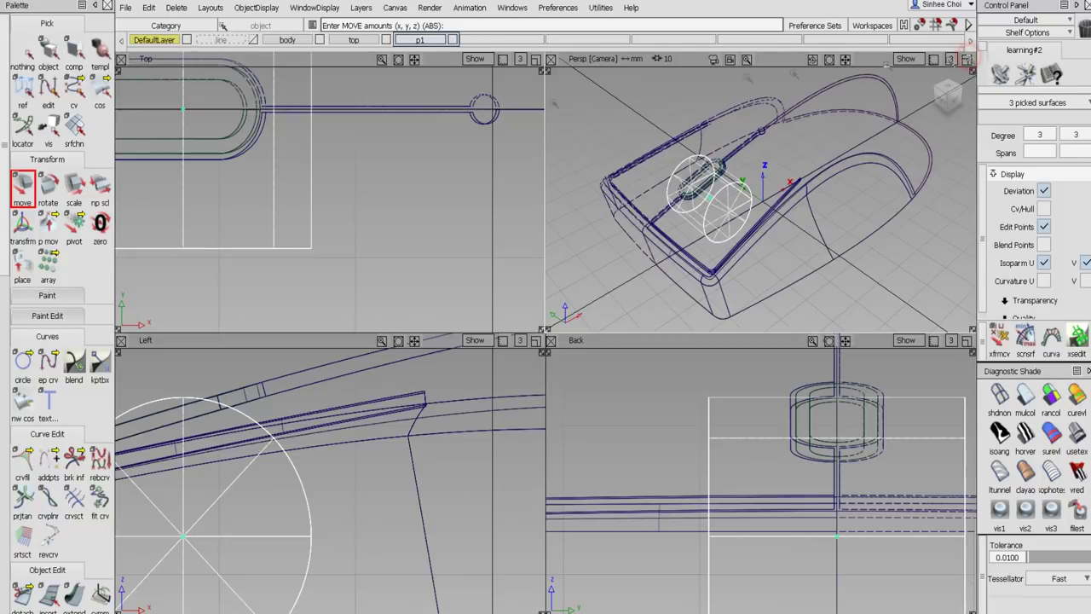
click(100, 184)
drag(372, 190, 416, 288)
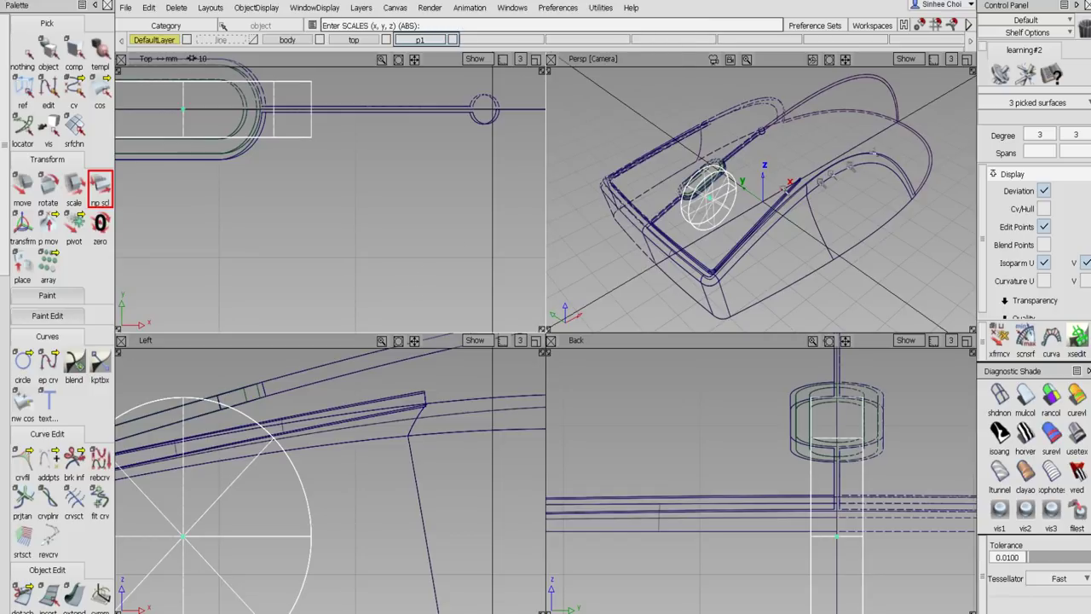
click(966, 58)
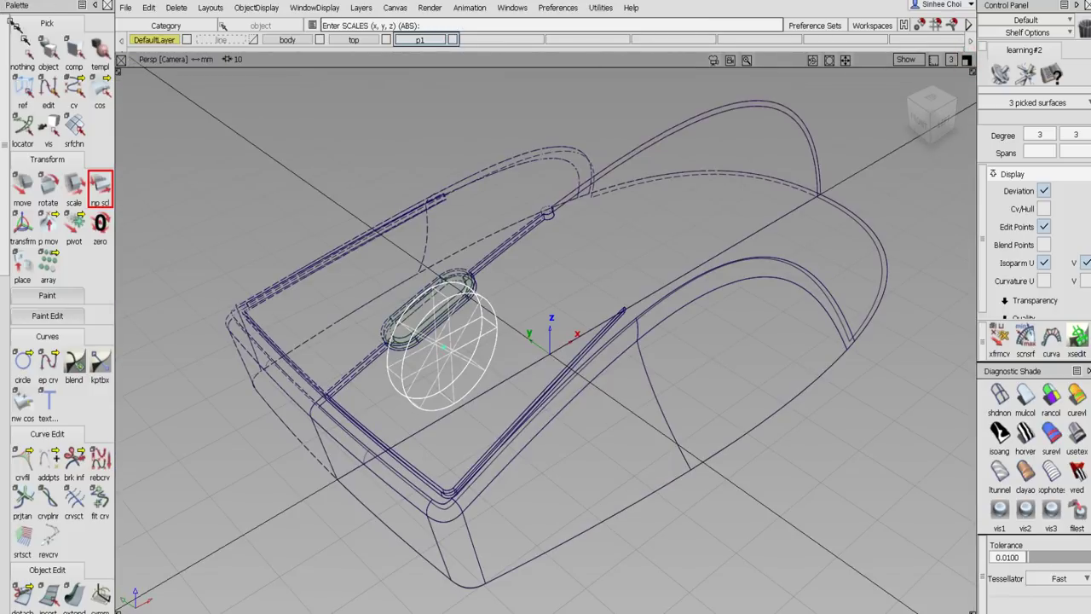
Unpick the wheel, turn on shading and examine how it sits in the slot from several angles.
click(22, 53)
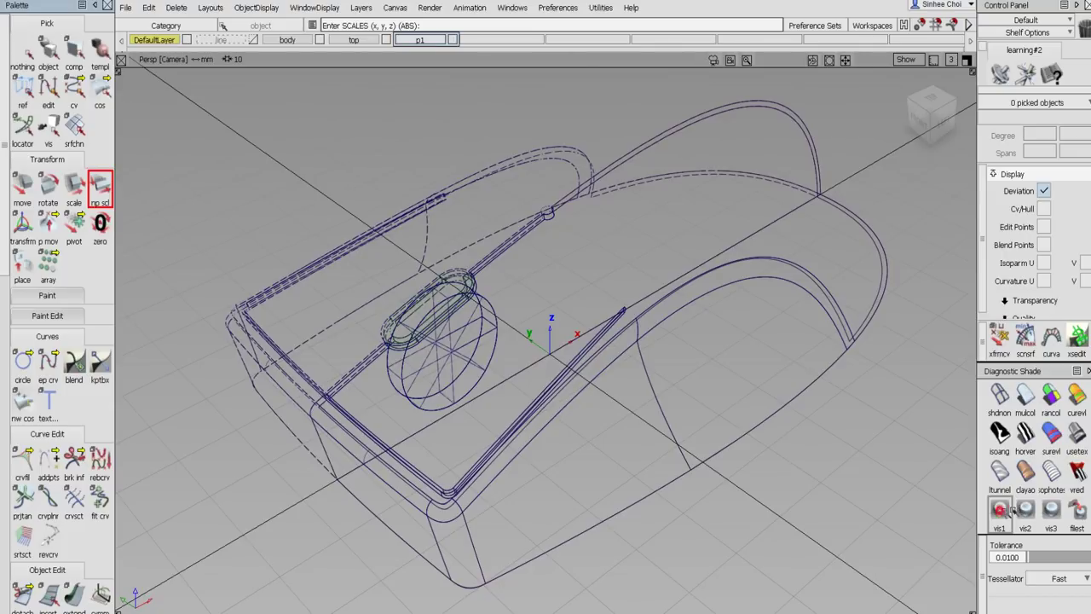
click(998, 509)
alt+shift+drag(791, 446, 431, 343)
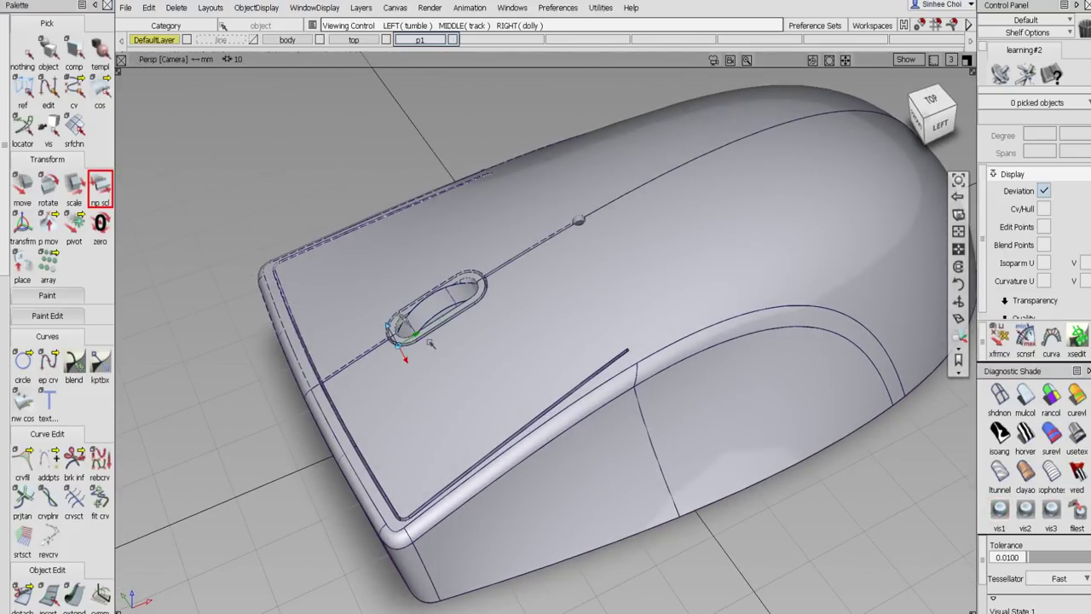
alt+shift+right_drag(413, 329, 341, 337)
alt+shift+drag(339, 338, 442, 244)
alt+shift+right_drag(441, 245, 657, 222)
mouse_move(657, 221)
alt+shift+mouse_down()
mouse_move(620, 231)
mouse_move(653, 241)
alt+shift+mouse_up()
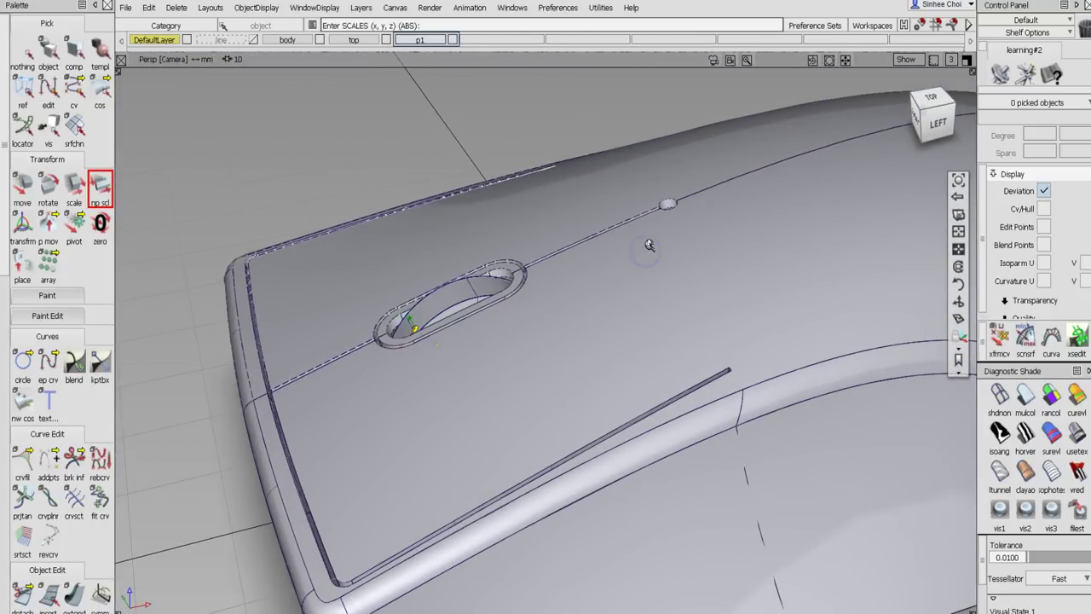
Pick the wheel cylinder and assign it to a new layer named p2.
click(48, 50)
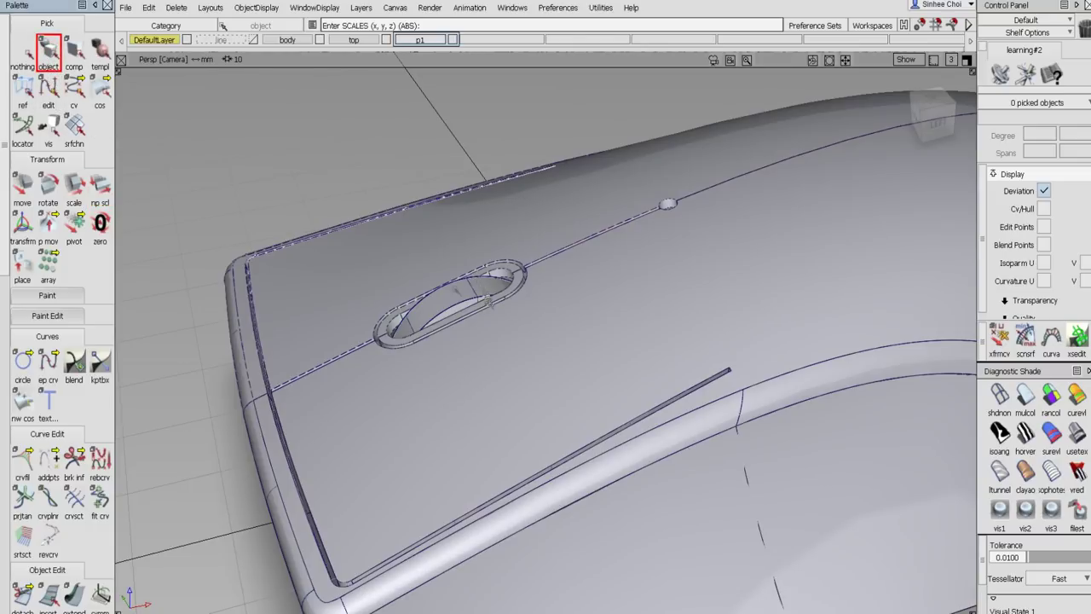
click(450, 298)
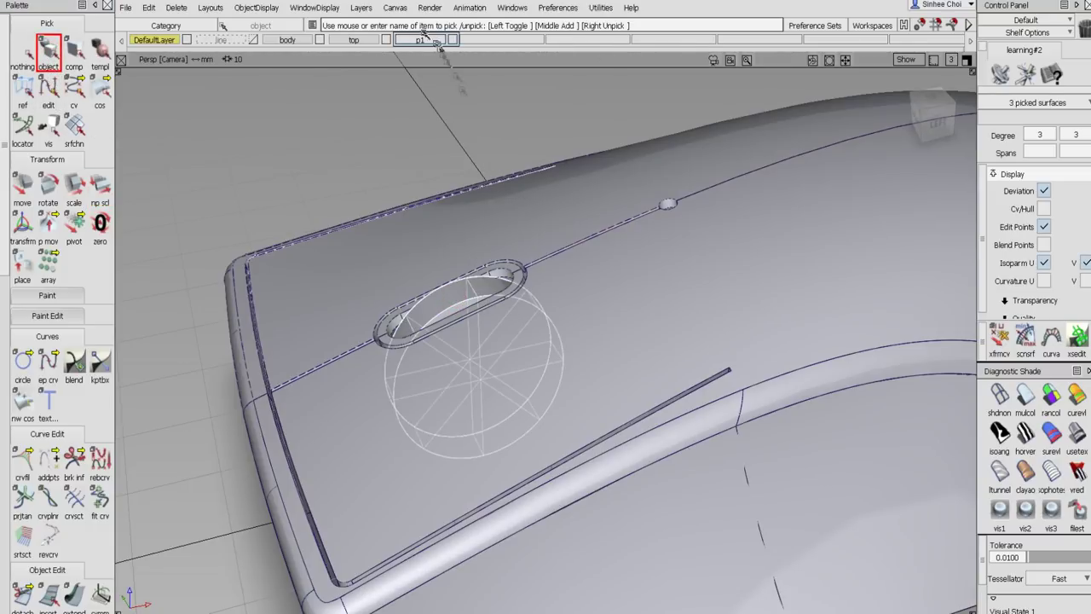
click(361, 10)
click(370, 43)
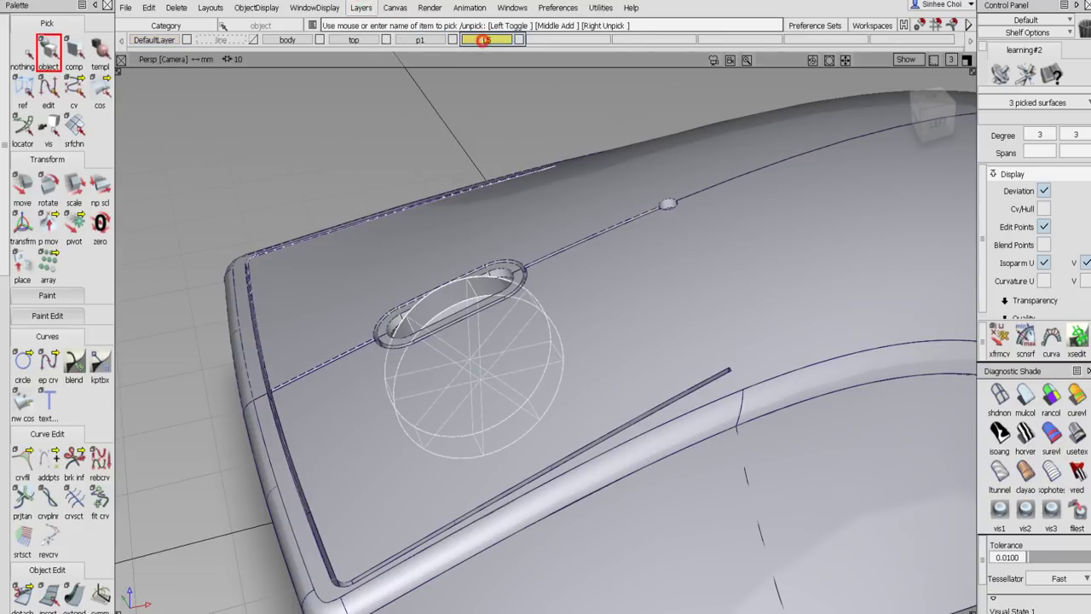
double_click(484, 40)
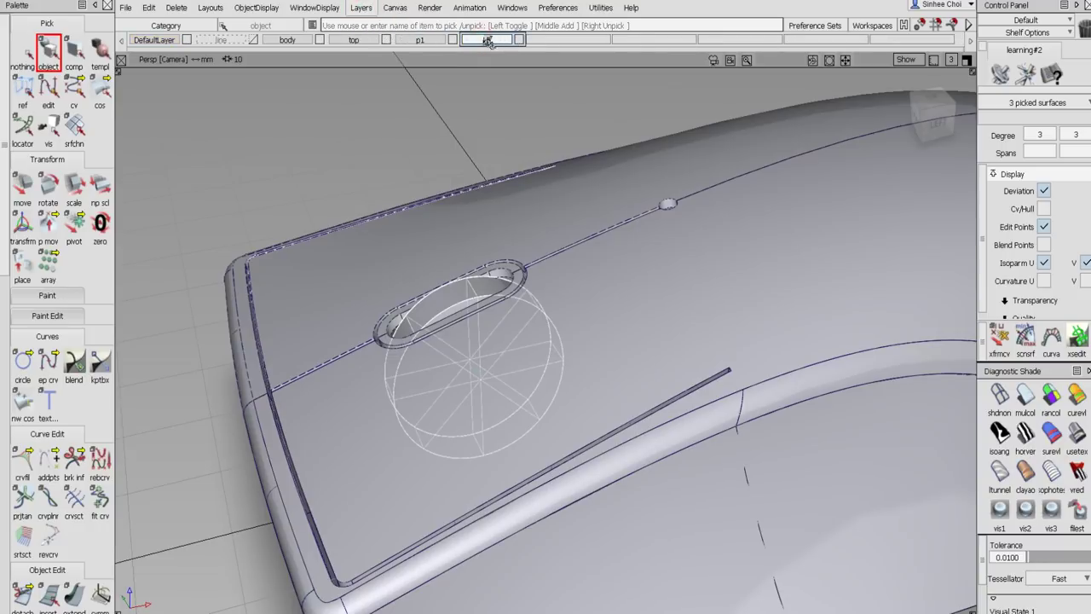
text(p2)
key(Return)
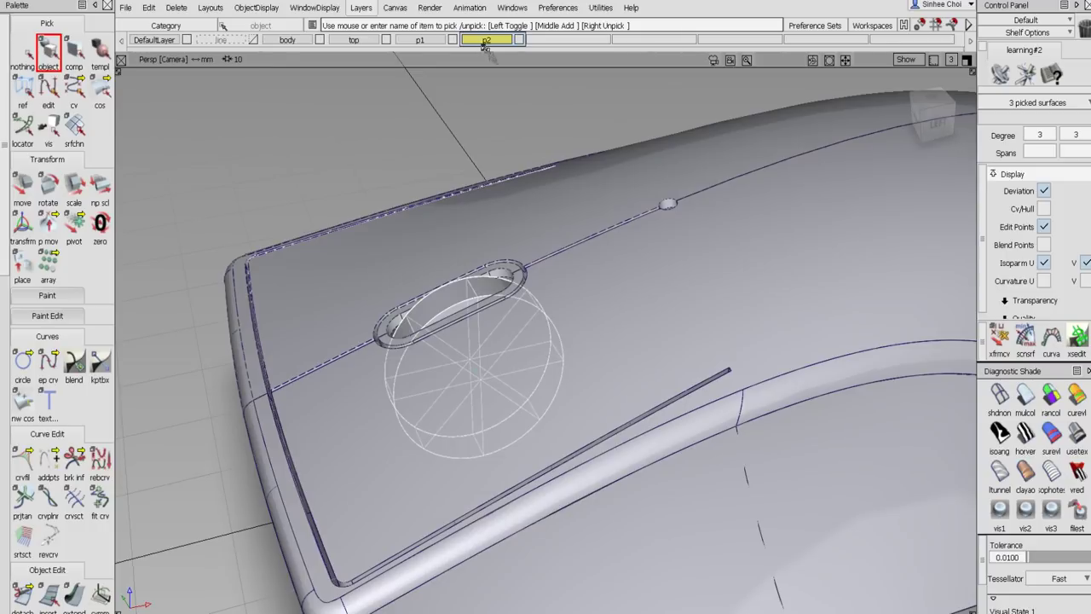
drag(483, 40, 487, 54)
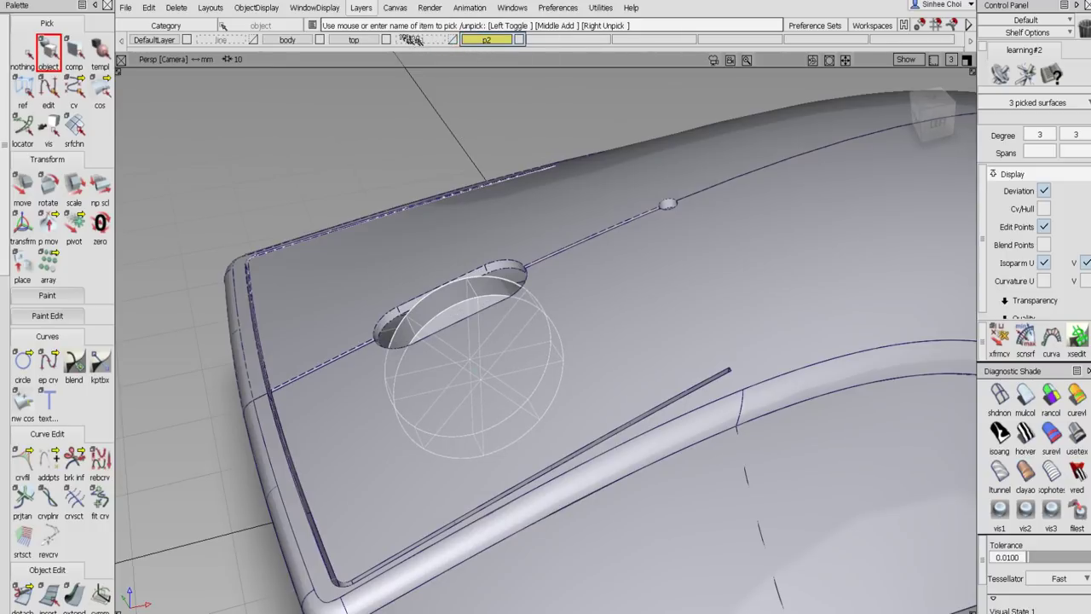
Hide the p1, top and body layers so only the wheel on p2 is displayed.
click(382, 41)
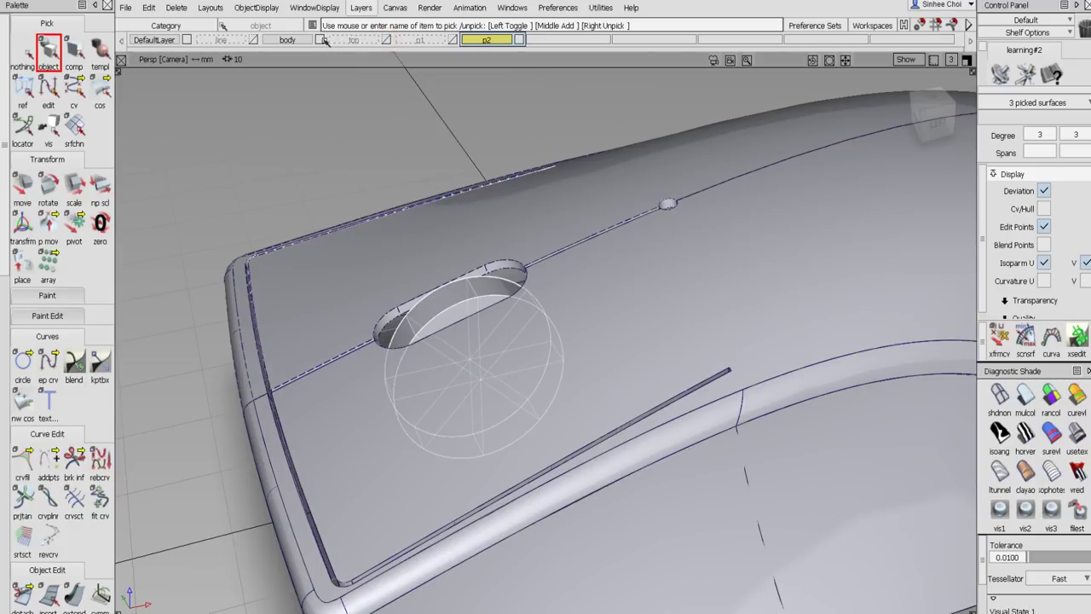
click(321, 40)
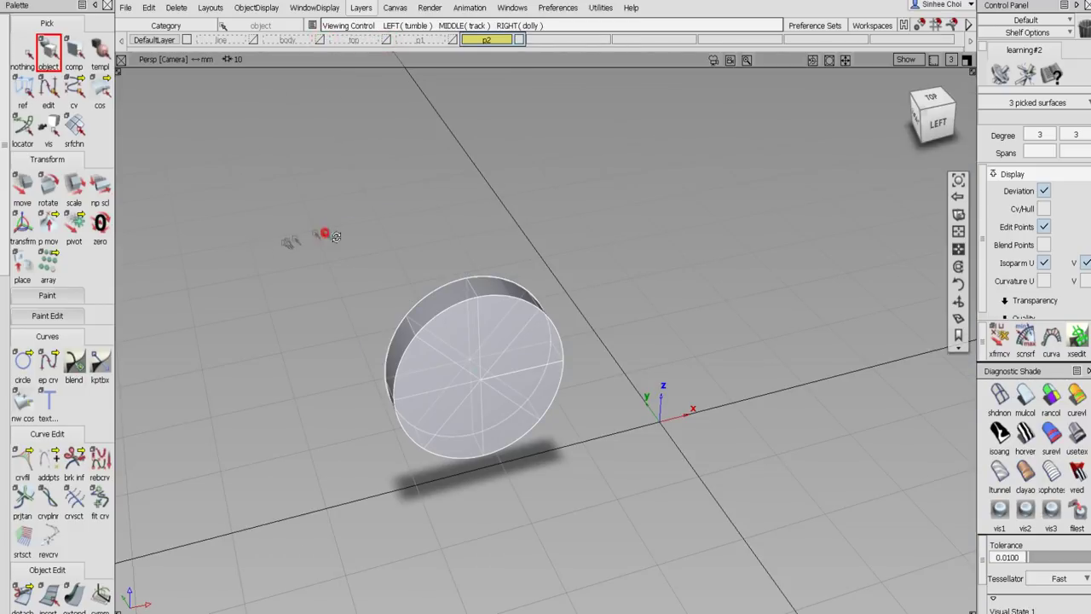
alt+shift+drag(293, 236, 76, 401)
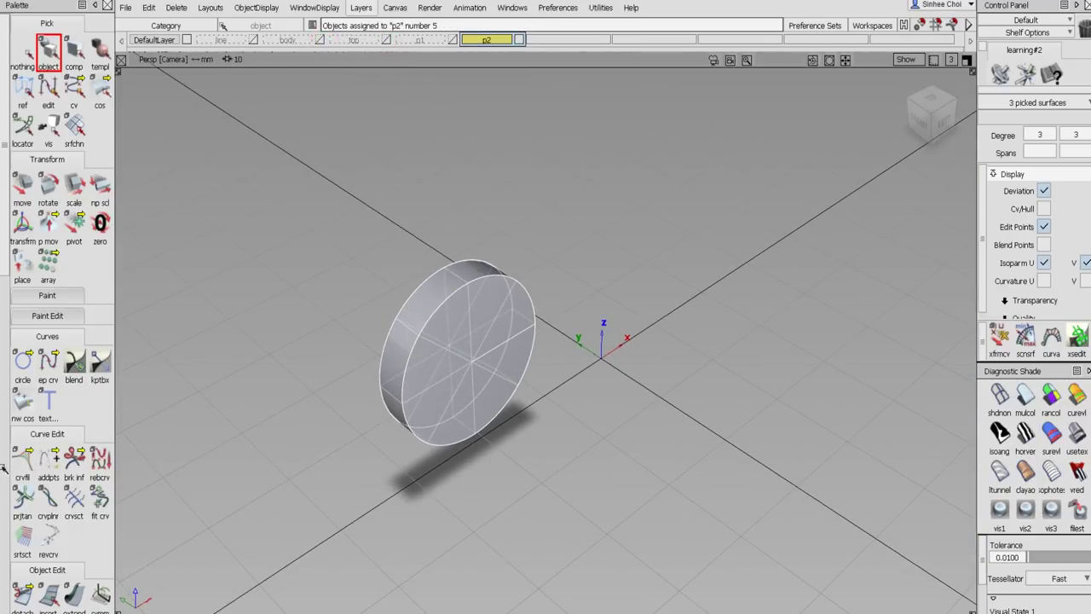
Turn off shading and build 1.0 radius rounds along both circular edges of the wheel with the Round tool.
scroll(3, 469, down, 5)
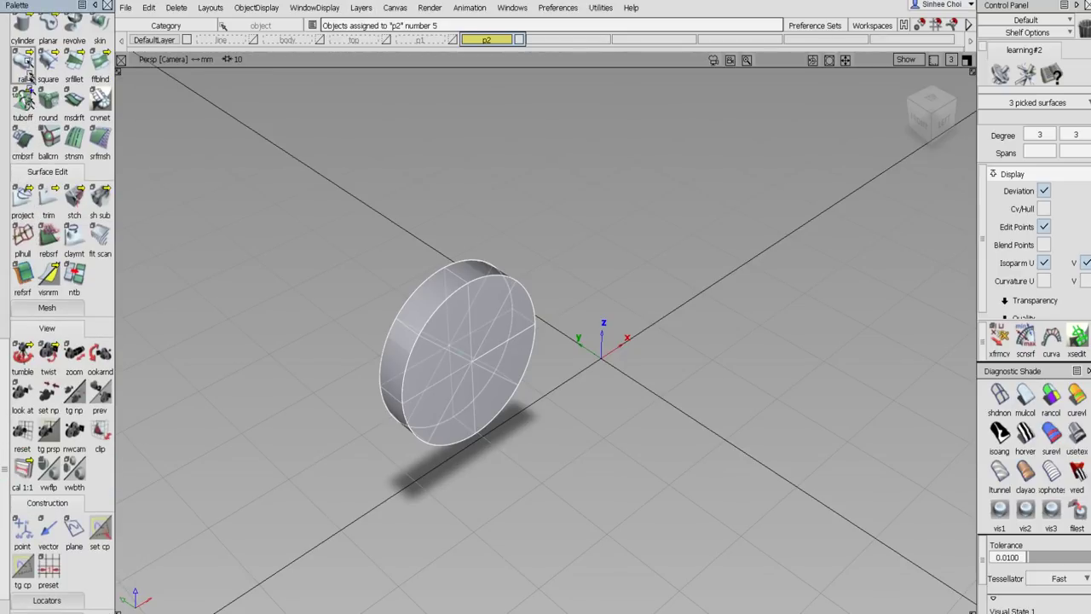
click(53, 102)
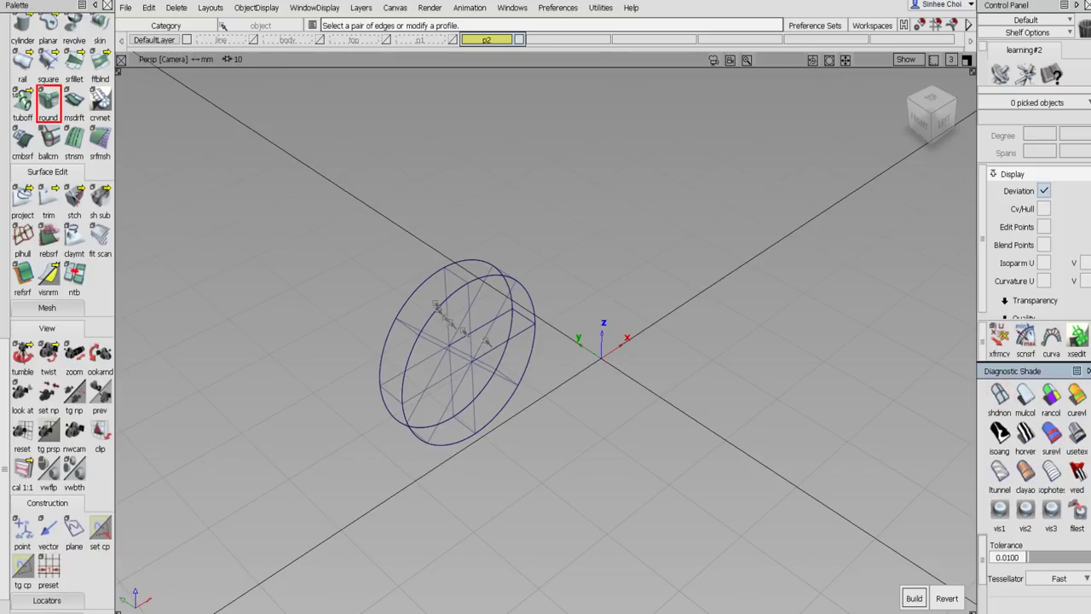
click(417, 277)
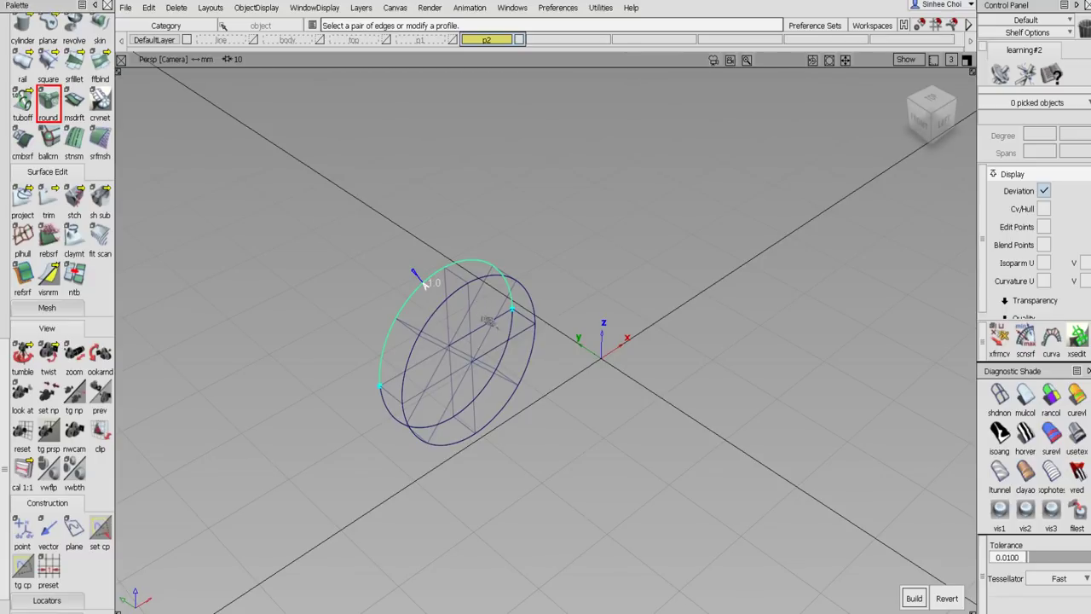
click(402, 393)
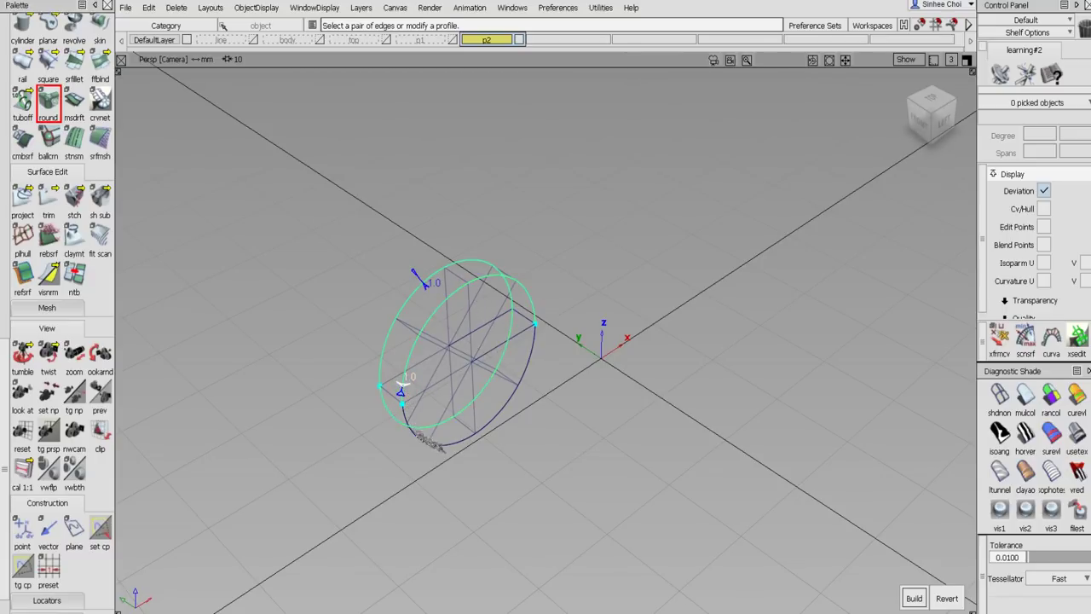
click(462, 439)
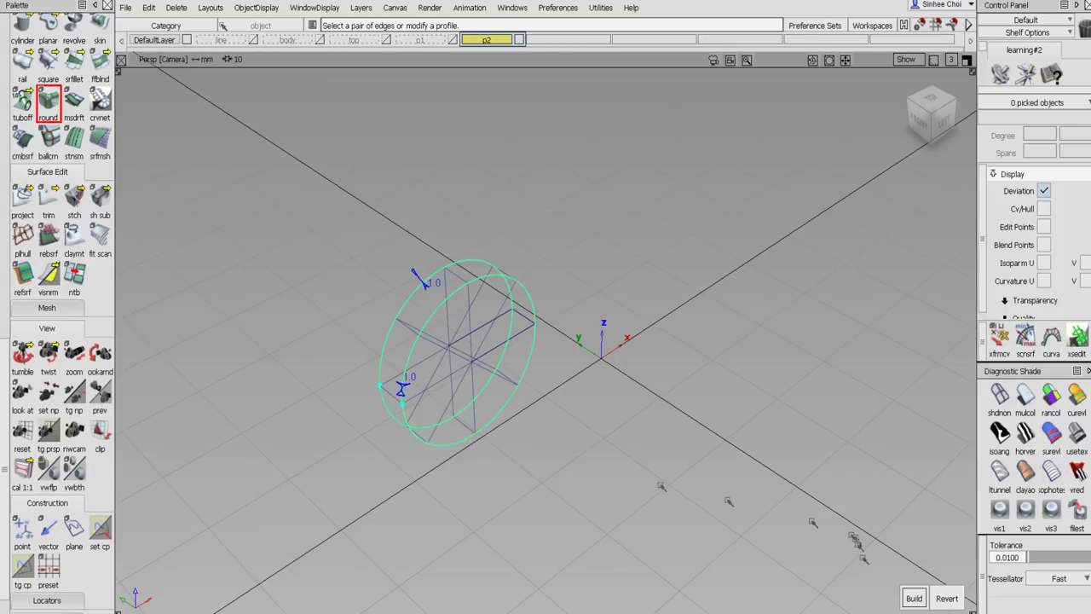
click(914, 598)
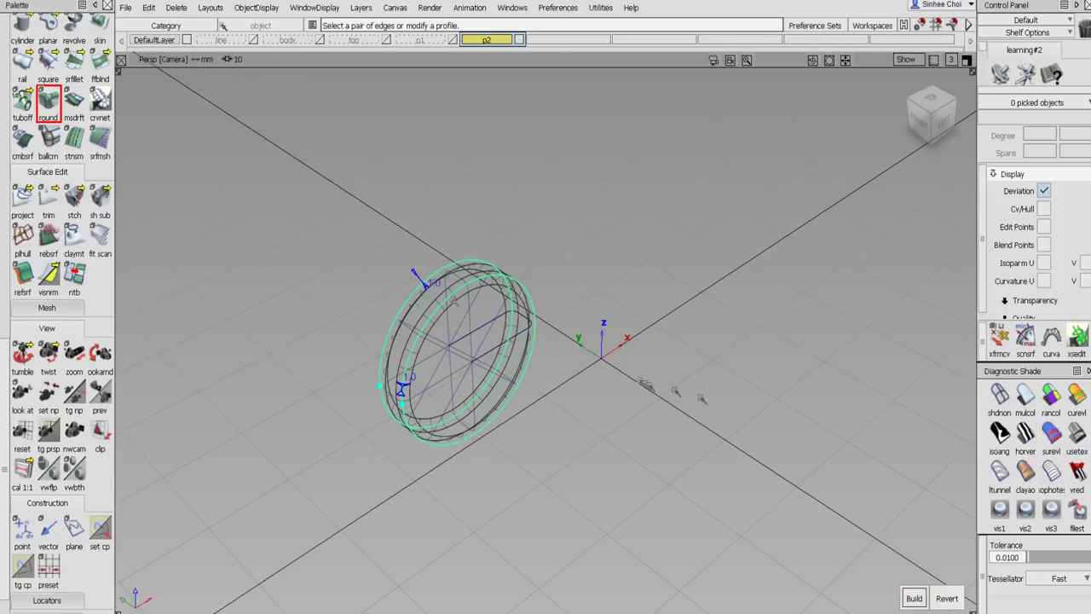
Pick all surfaces of the rounded wheel and assign them to the p2 layer.
scroll(7, 62, up, 5)
click(22, 53)
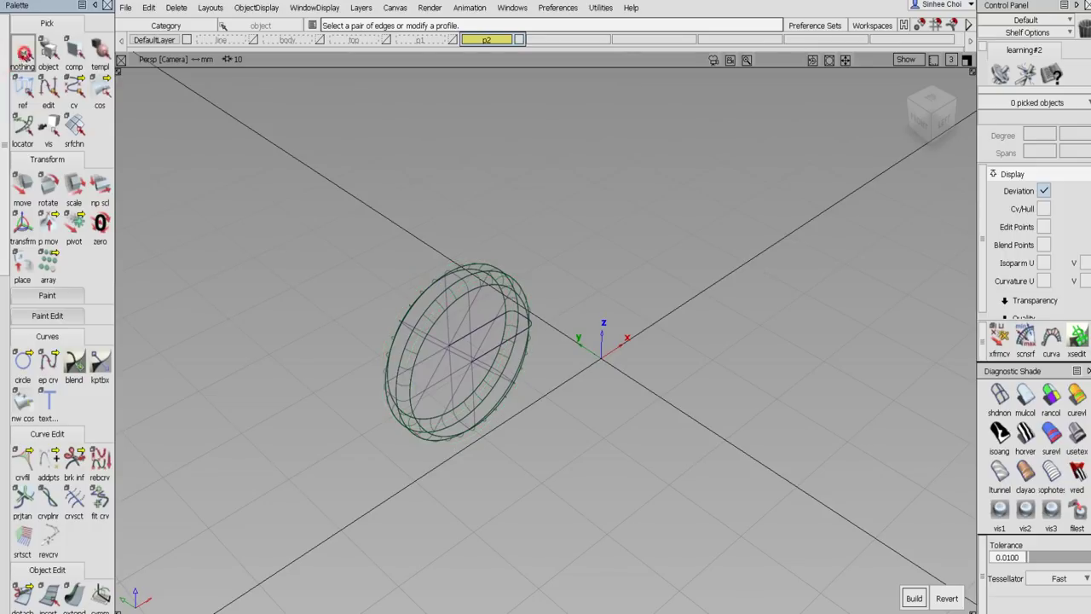
drag(345, 229, 628, 506)
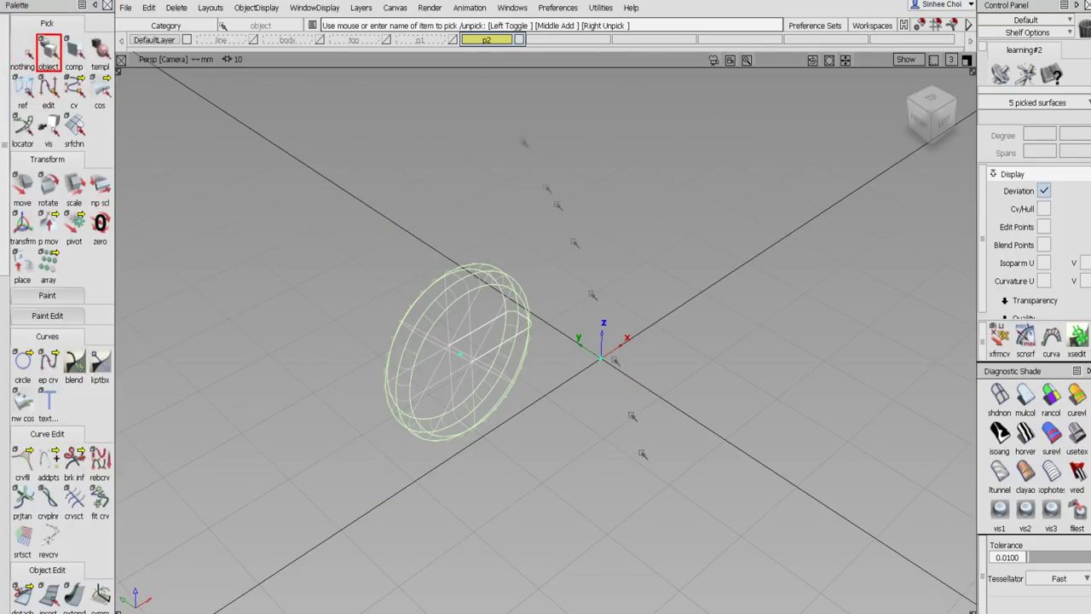
right_click(491, 43)
click(500, 49)
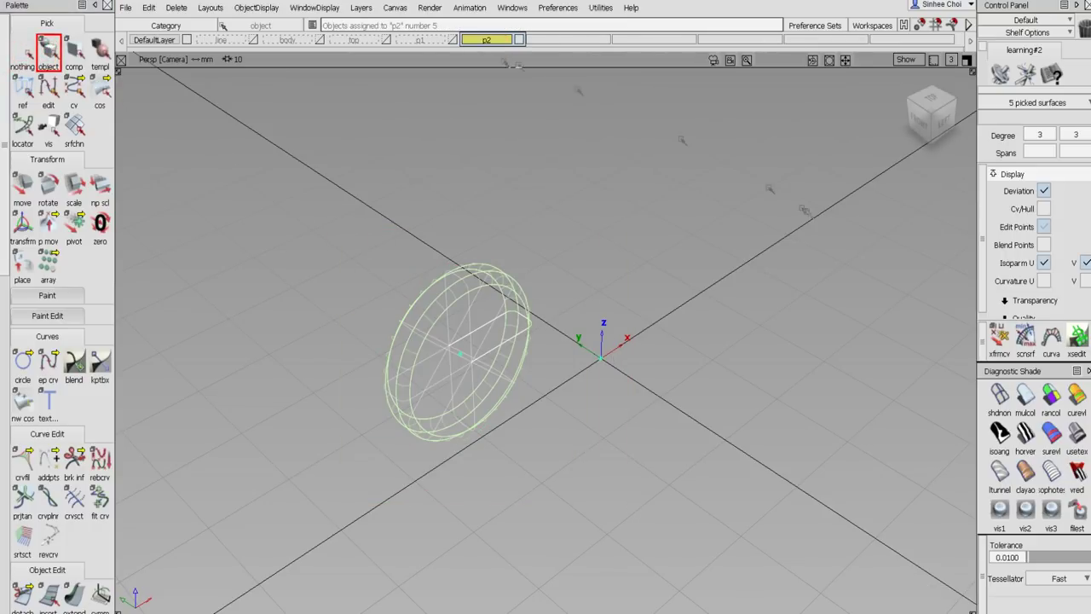
Delete the wheel surfaces' construction history and turn off their U and V isoparm display, leaving nothing picked.
click(176, 8)
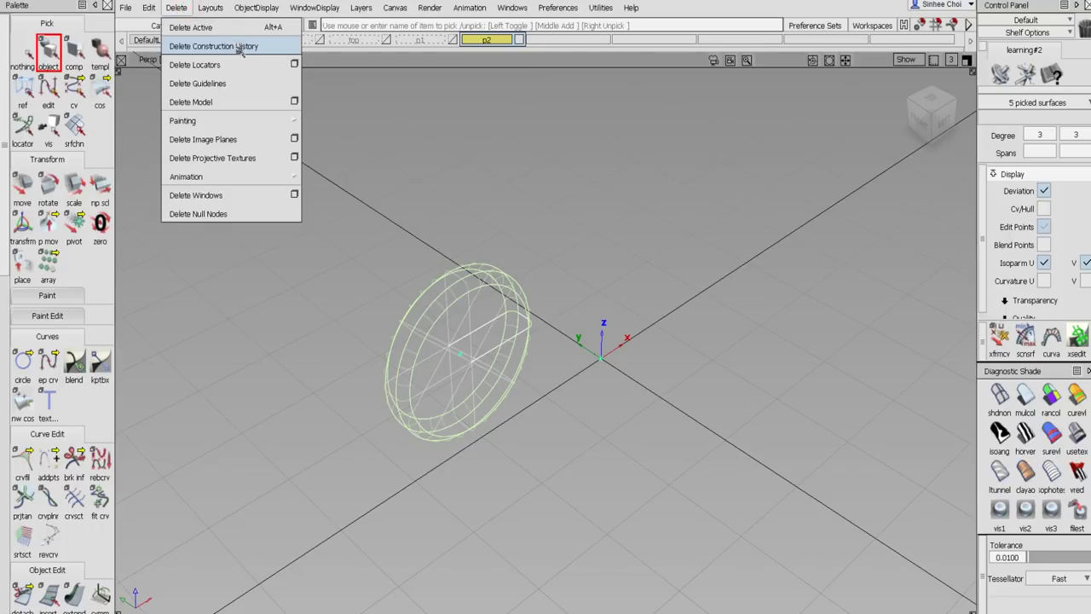
click(234, 45)
click(477, 357)
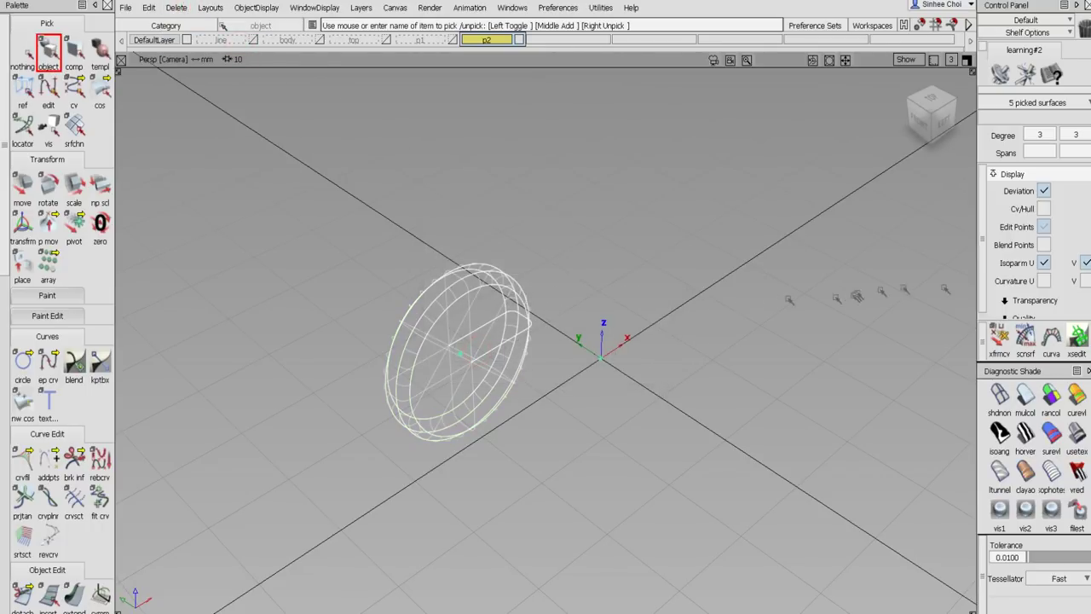
click(1044, 263)
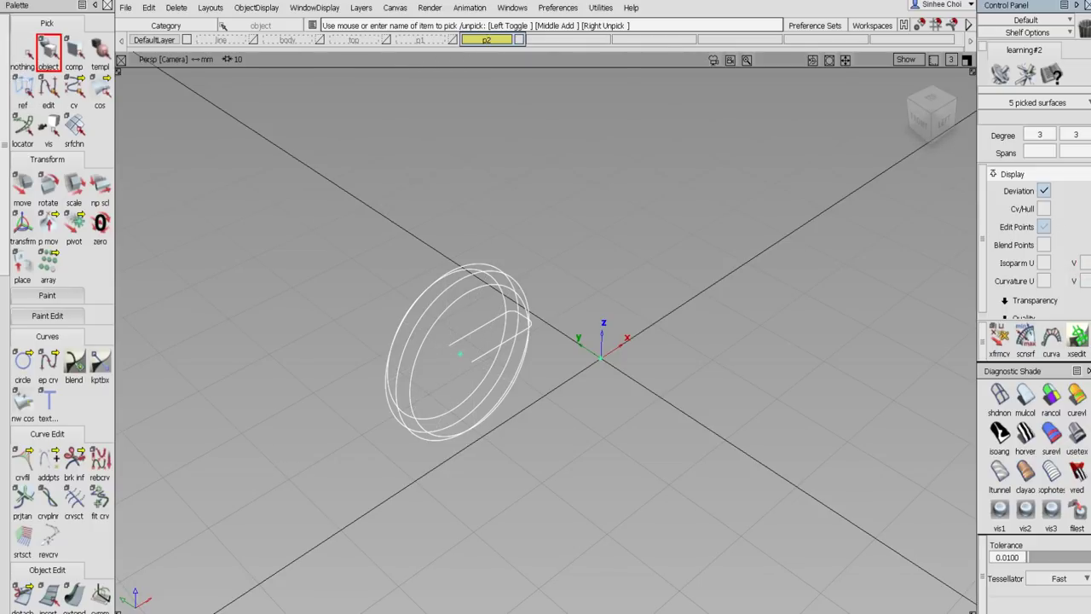
click(22, 58)
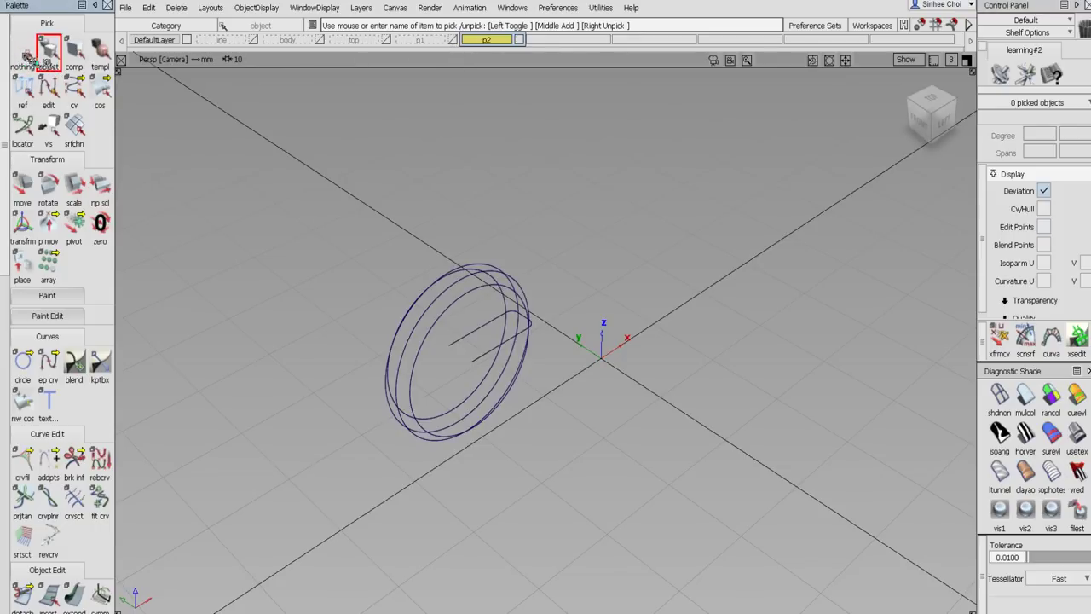
Pick all the wheel surfaces, create a new shader and assign it to them.
drag(338, 222, 596, 482)
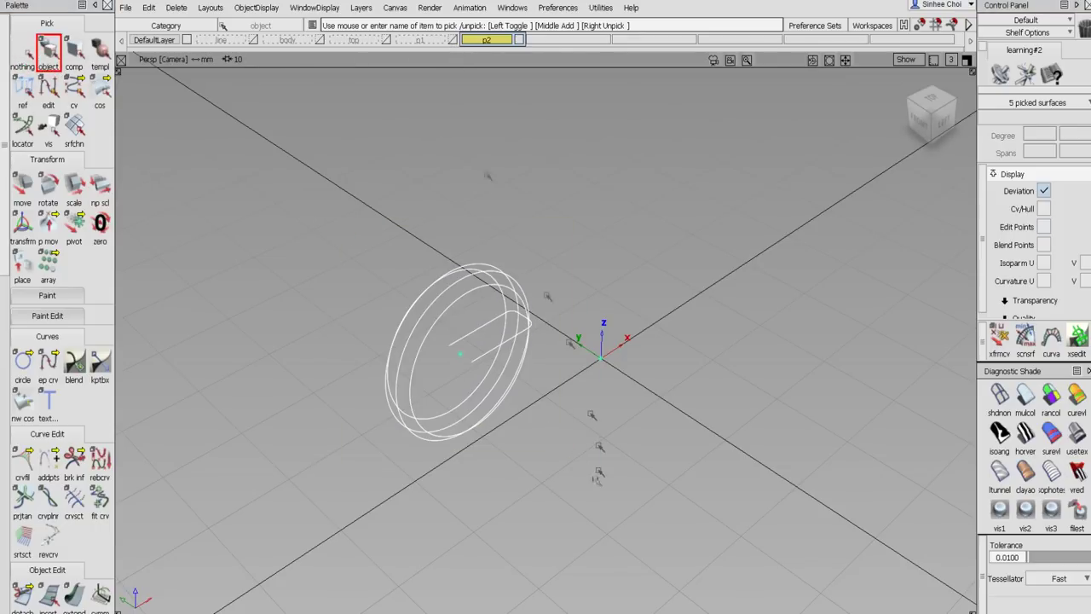
click(428, 8)
mouse_move(438, 46)
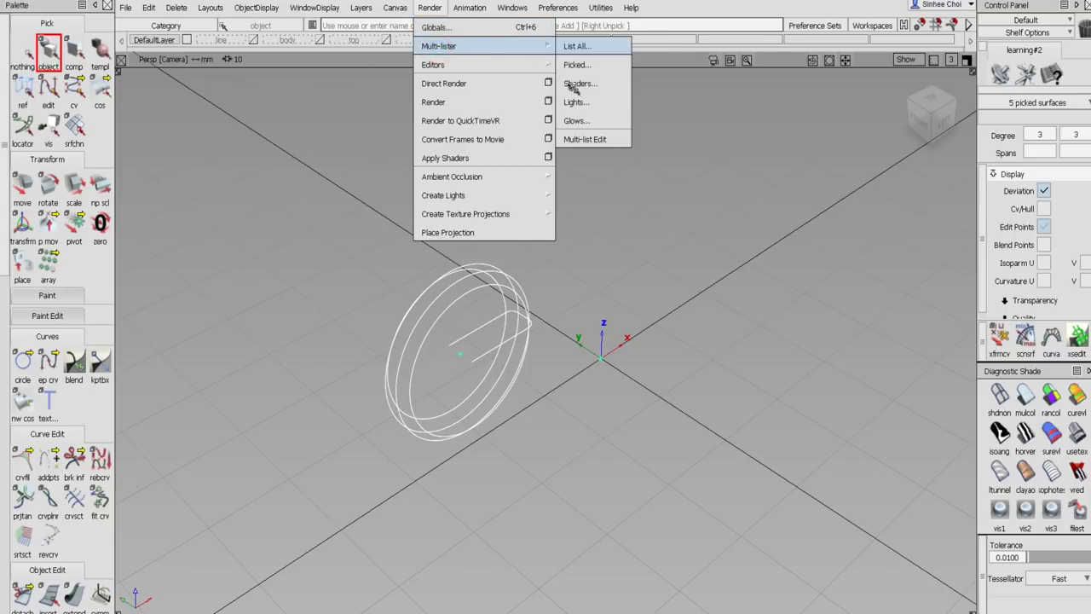
click(578, 84)
click(250, 566)
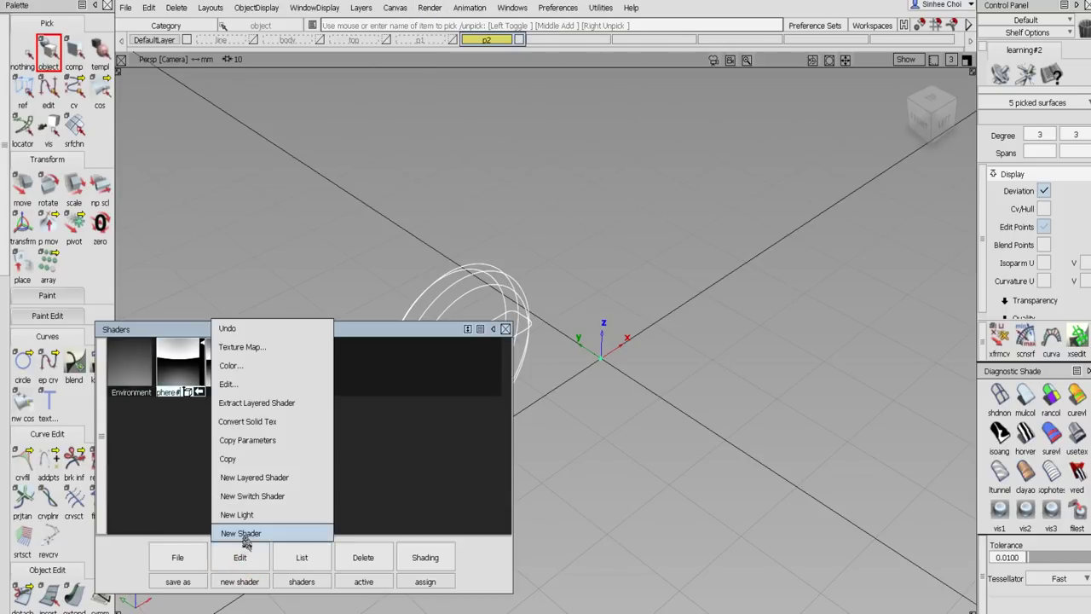
click(247, 535)
click(430, 556)
click(430, 533)
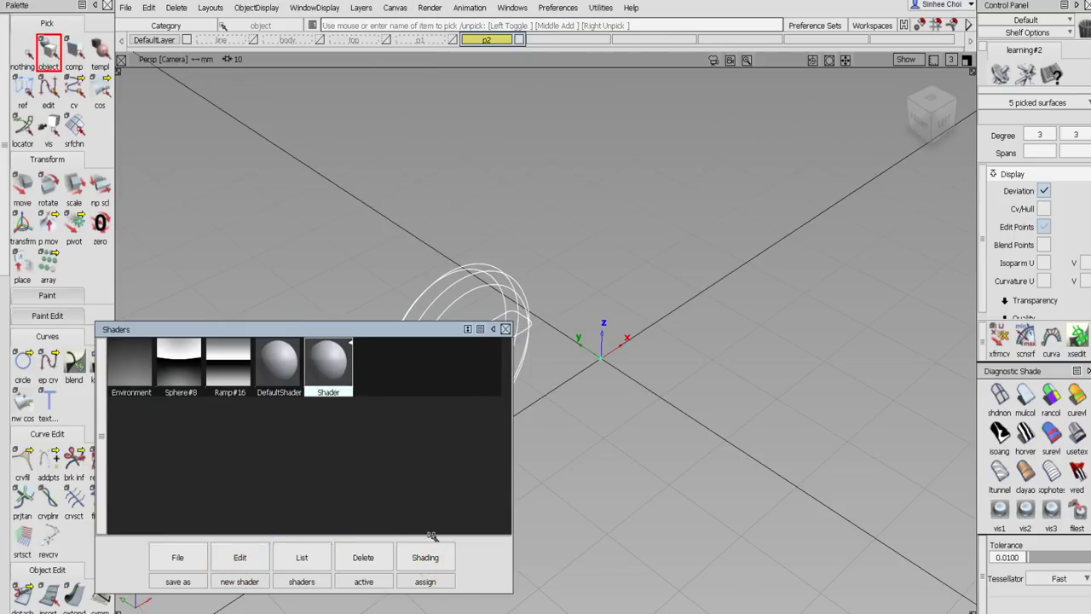
Darken the wheel shader's color to near black, close the shader windows and unpick everything.
double_click(329, 365)
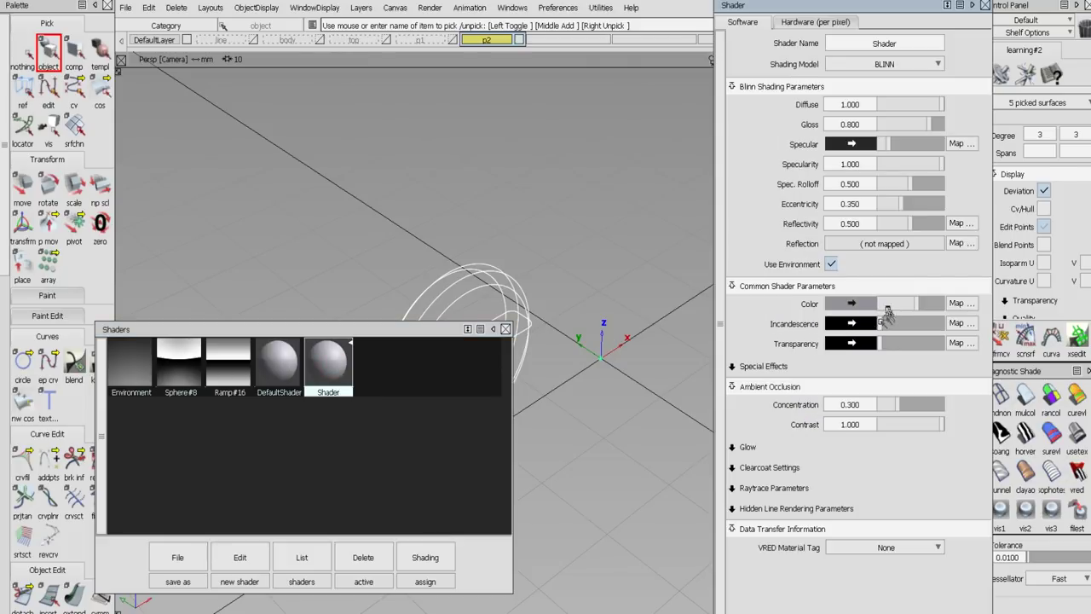
click(886, 303)
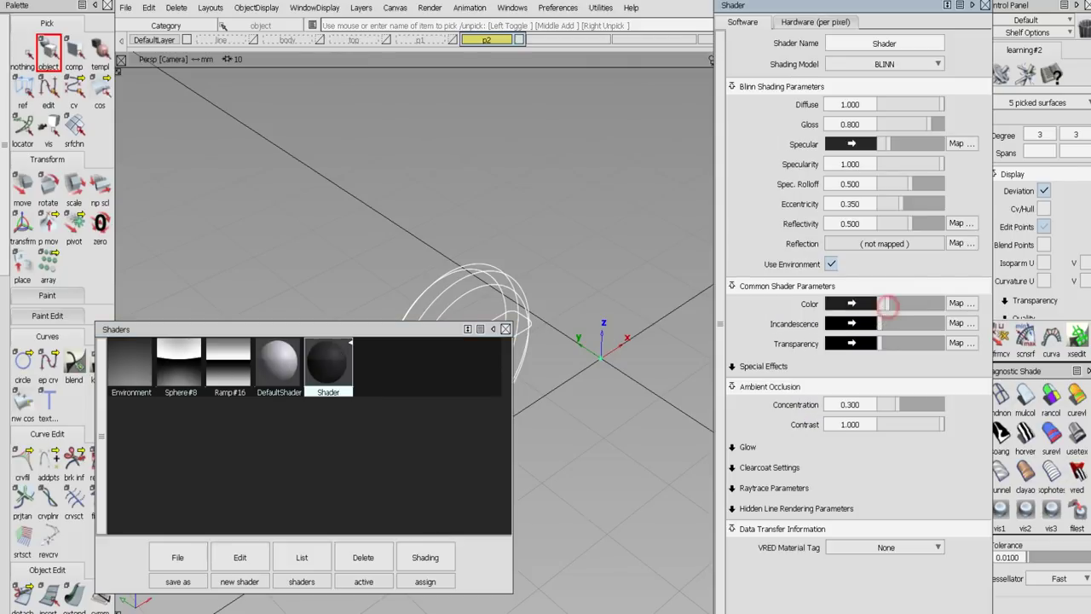
click(505, 328)
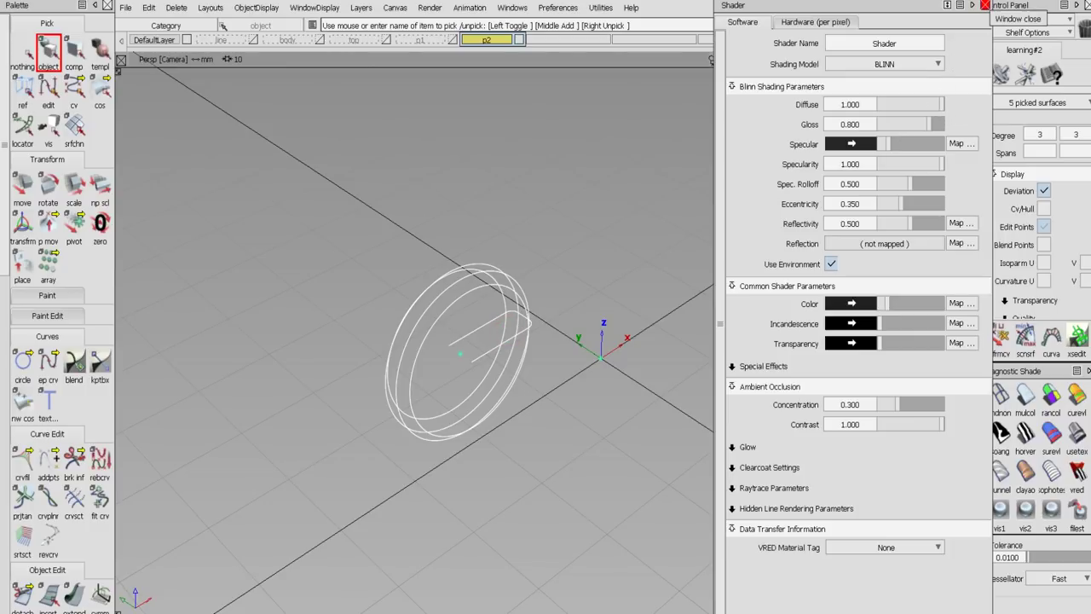
click(984, 5)
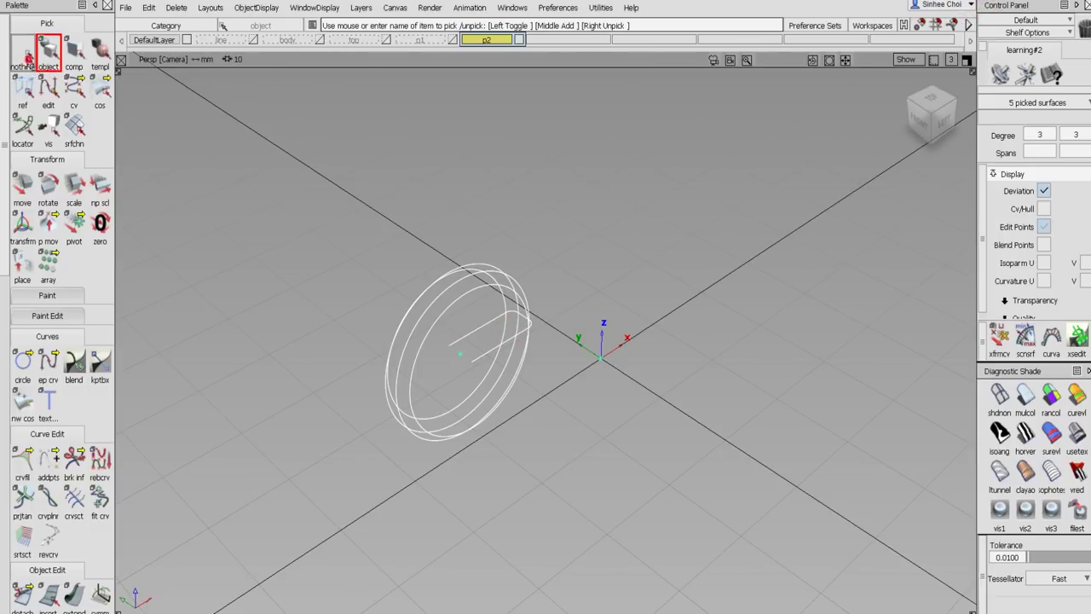
click(22, 53)
Show only the p1 layer by hiding p2, and turn off symmetry for p1.
click(452, 40)
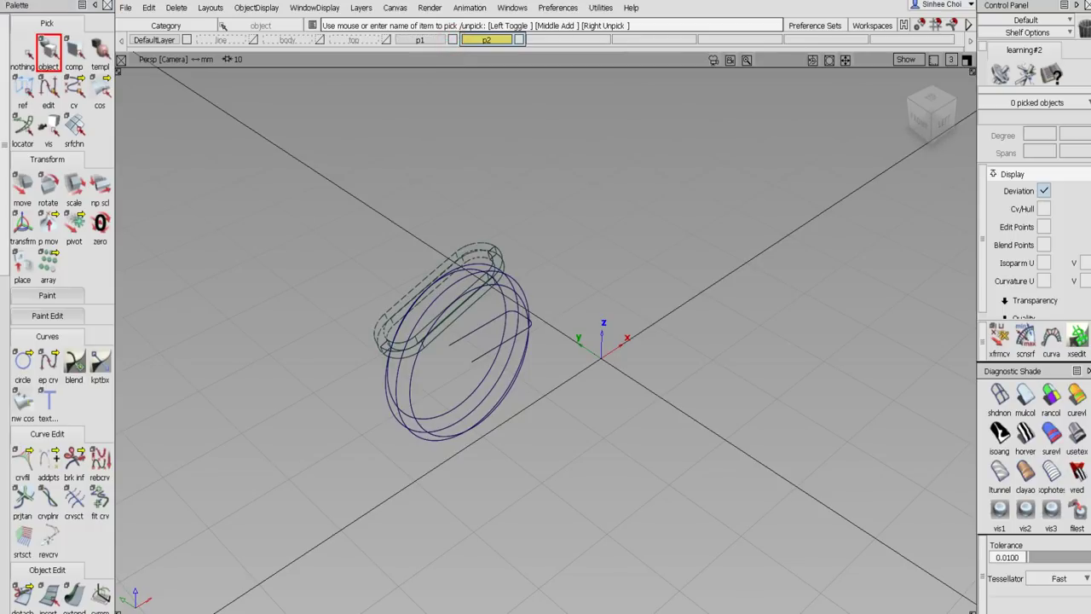
right_click(436, 40)
mouse_move(443, 124)
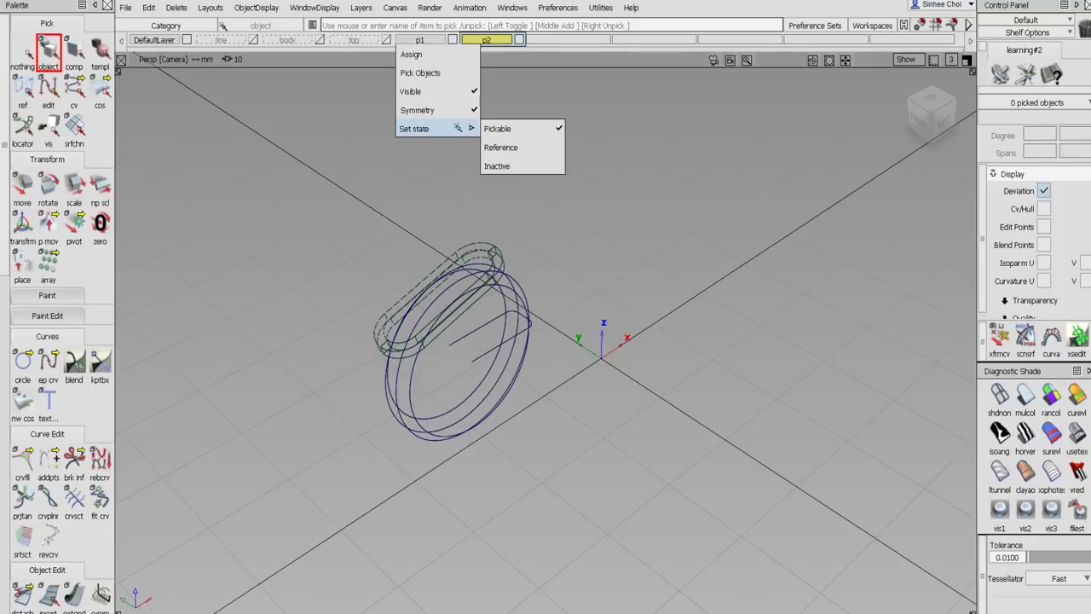
click(518, 39)
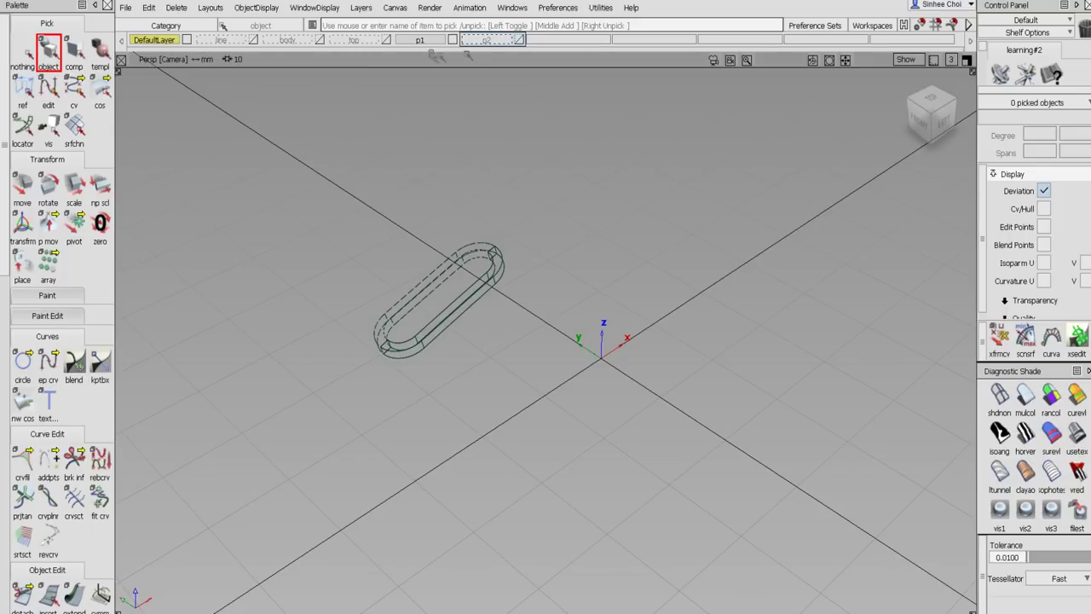
right_click(426, 39)
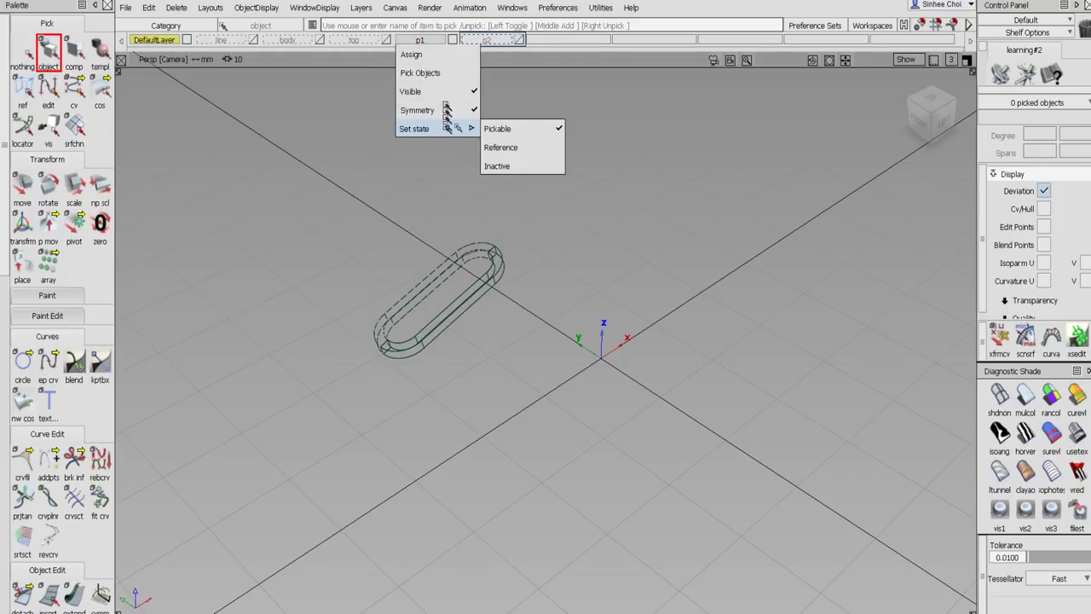
click(445, 127)
right_click(431, 40)
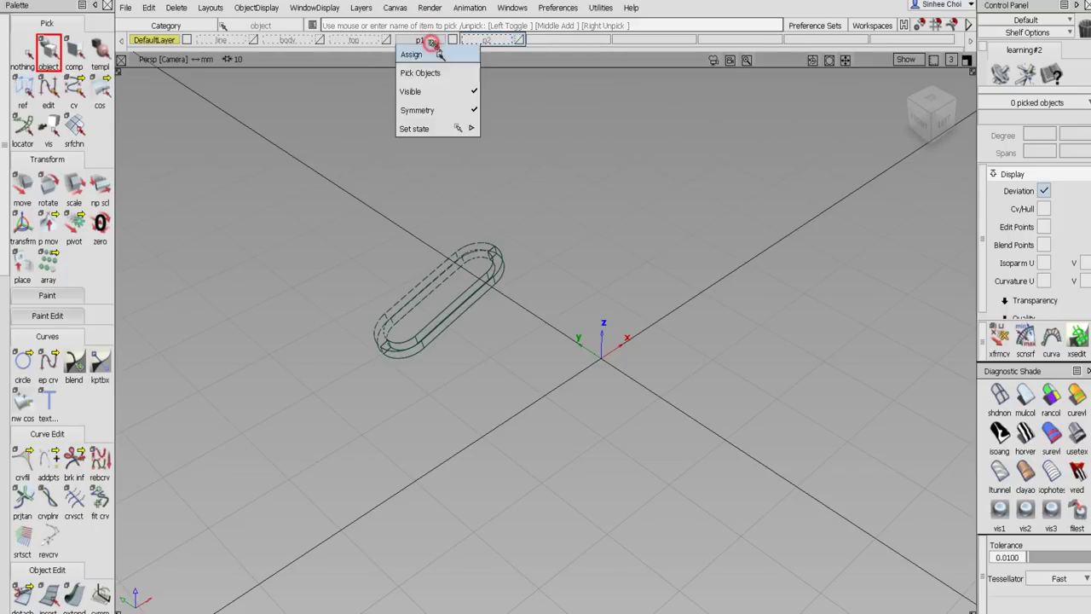
click(443, 110)
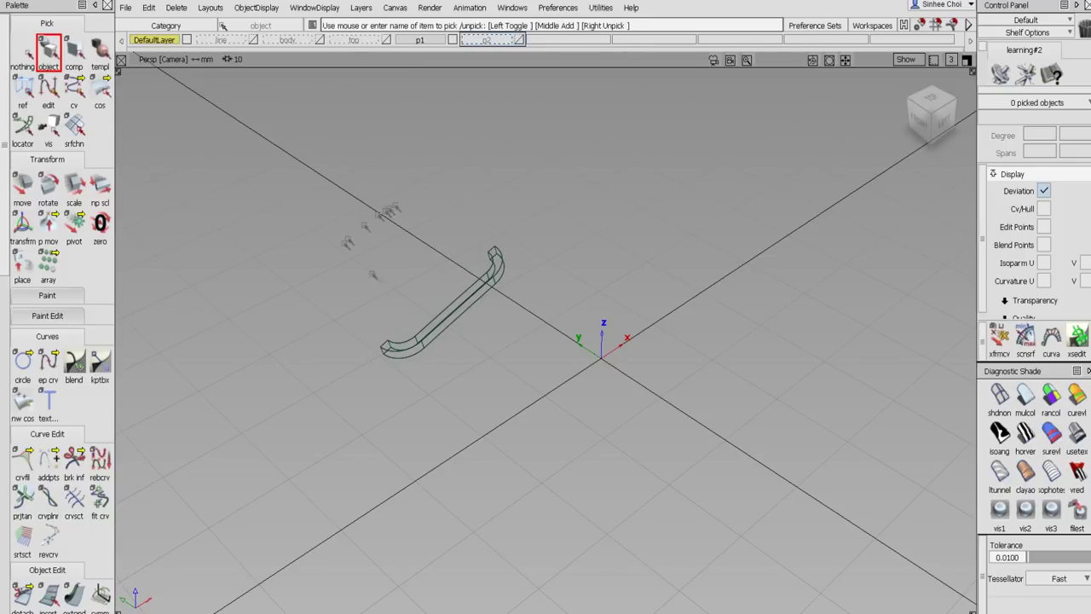
Start the Round tool, make p1 the active layer and pick the slot ring's upper inner edges with a 0.2 radius.
scroll(390, 352, up, 5)
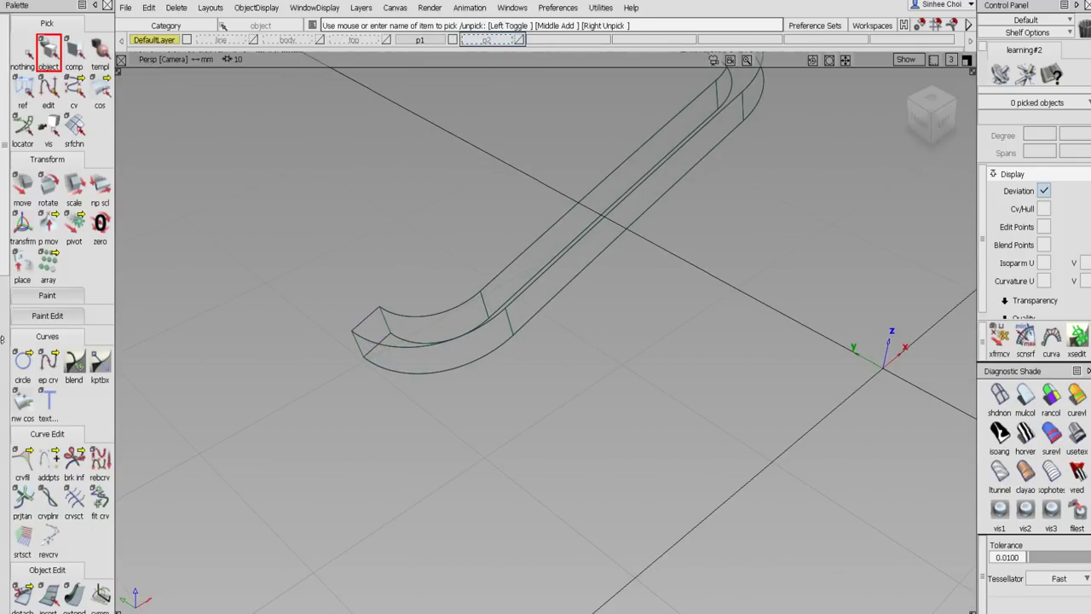
scroll(5, 328, down, 5)
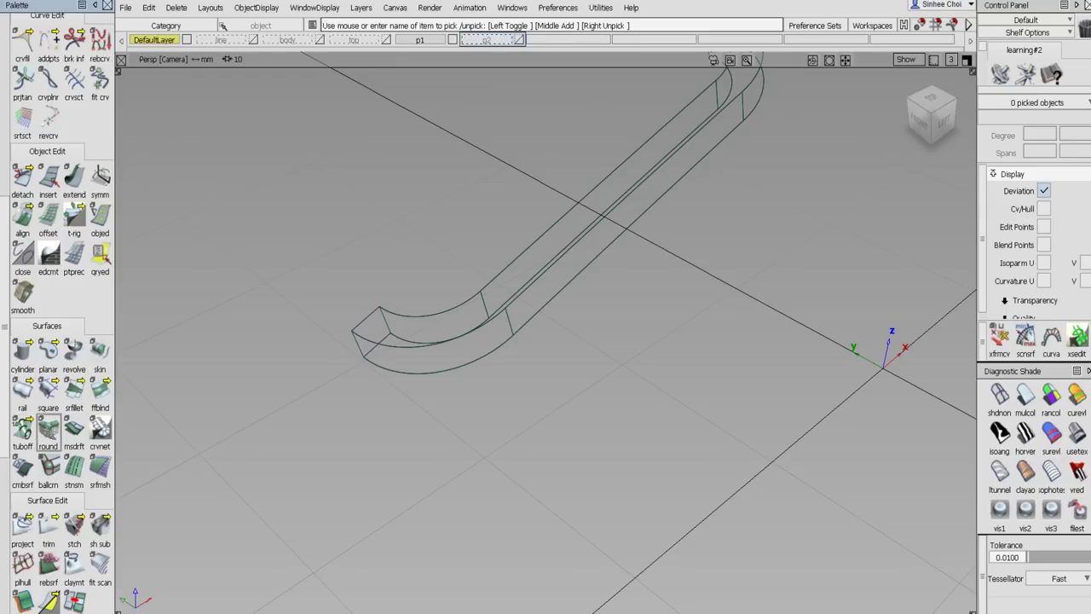
click(48, 431)
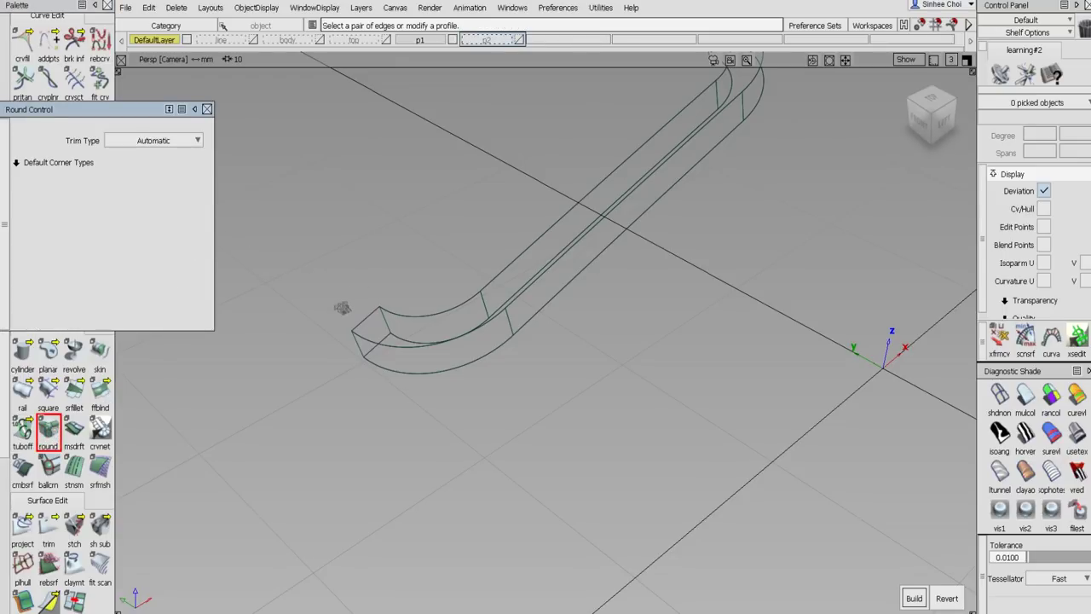
click(397, 317)
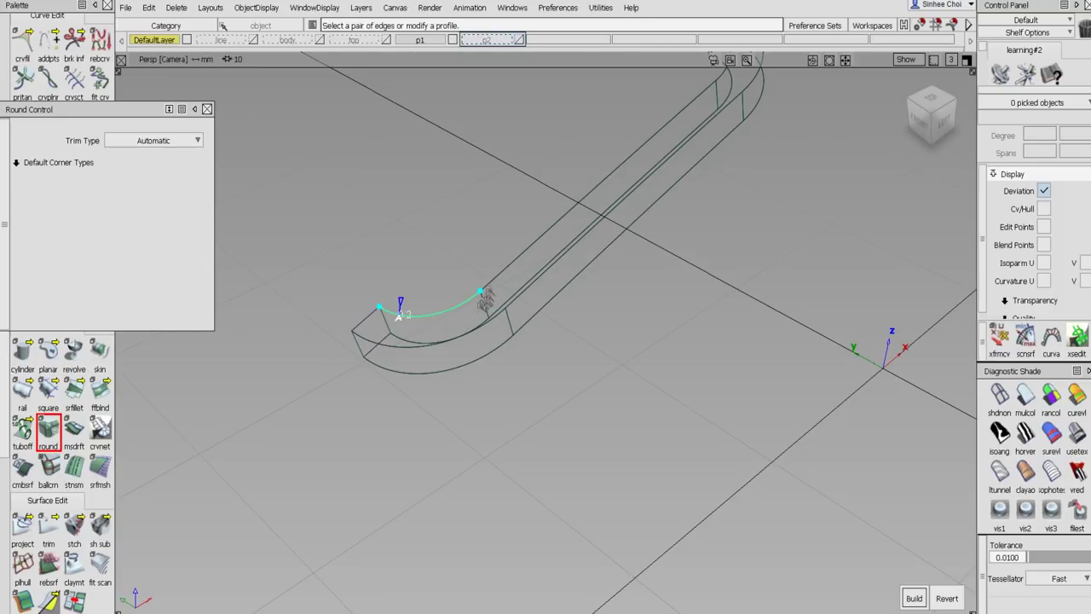
click(487, 282)
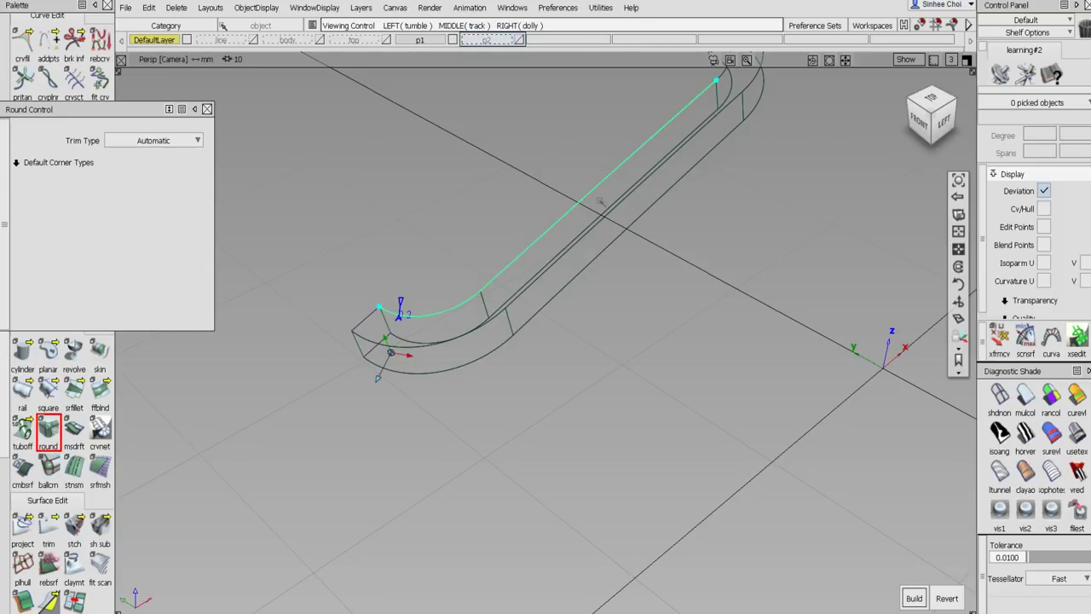
alt+shift+drag(593, 204, 646, 186)
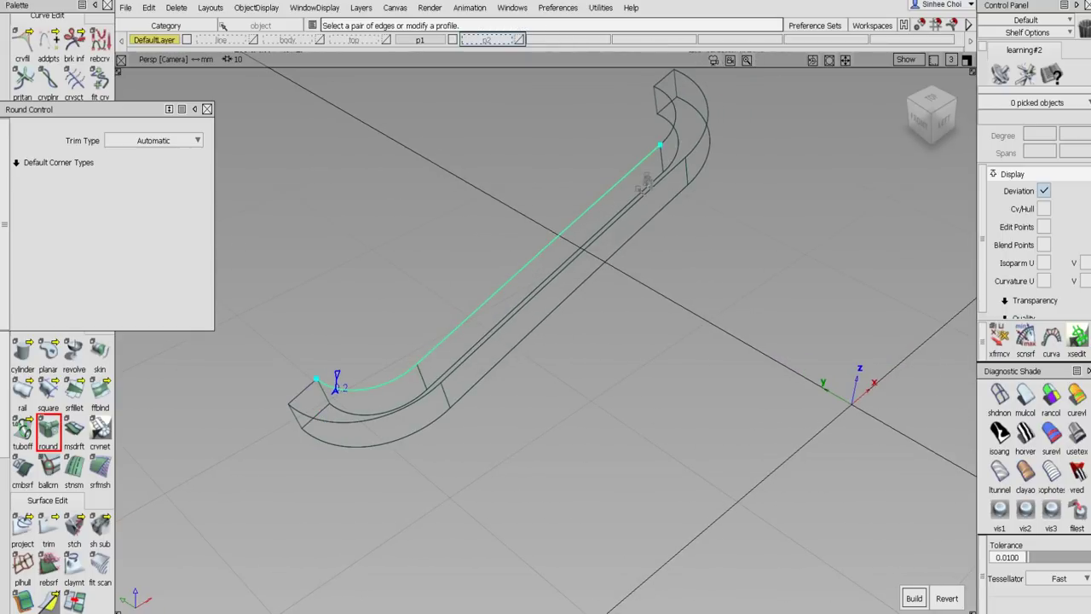
click(420, 40)
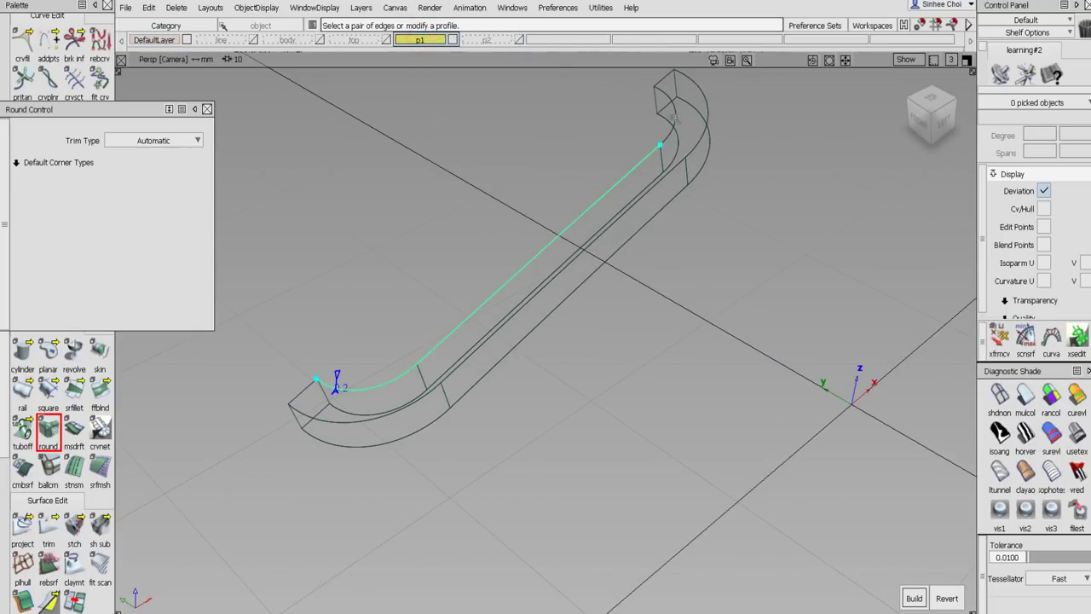
click(670, 115)
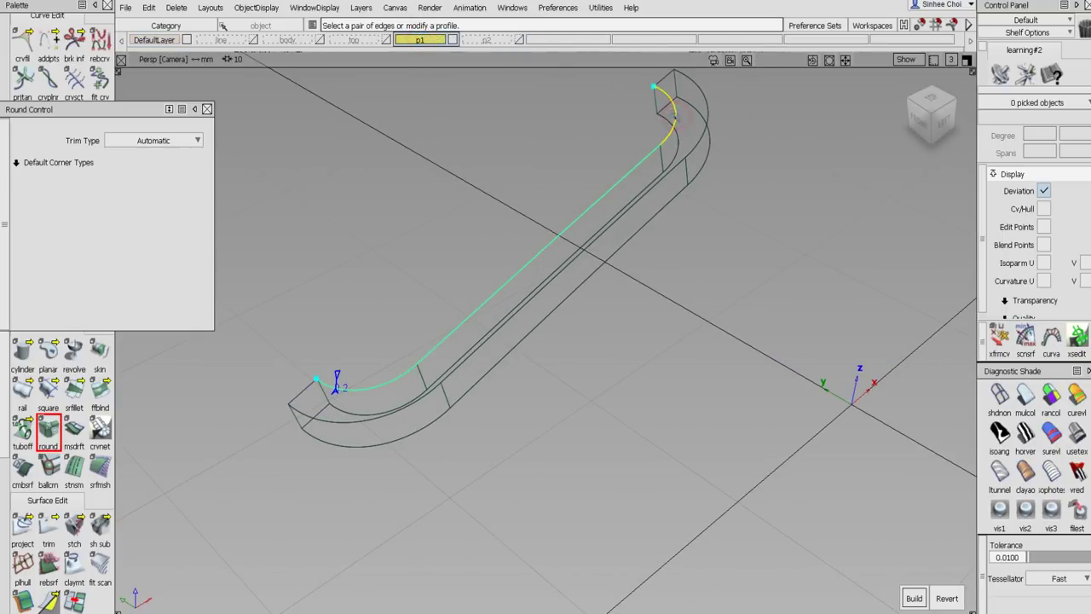
Add the slot ring's upper outer edges at a 0.2 radius, build the rounds and close the Round settings.
click(326, 421)
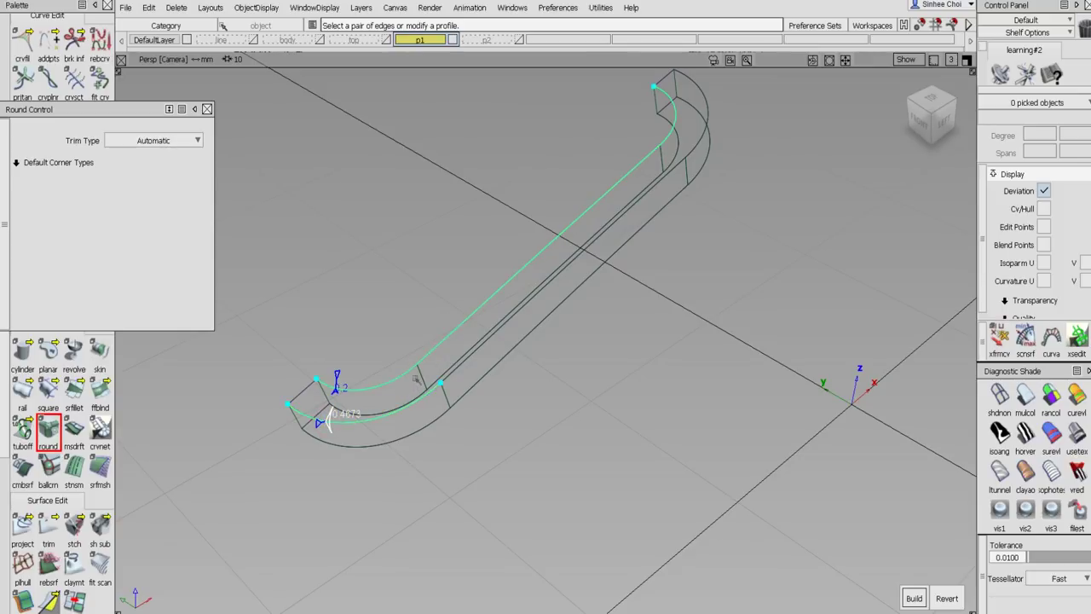
text(0.2)
key(Return)
click(530, 307)
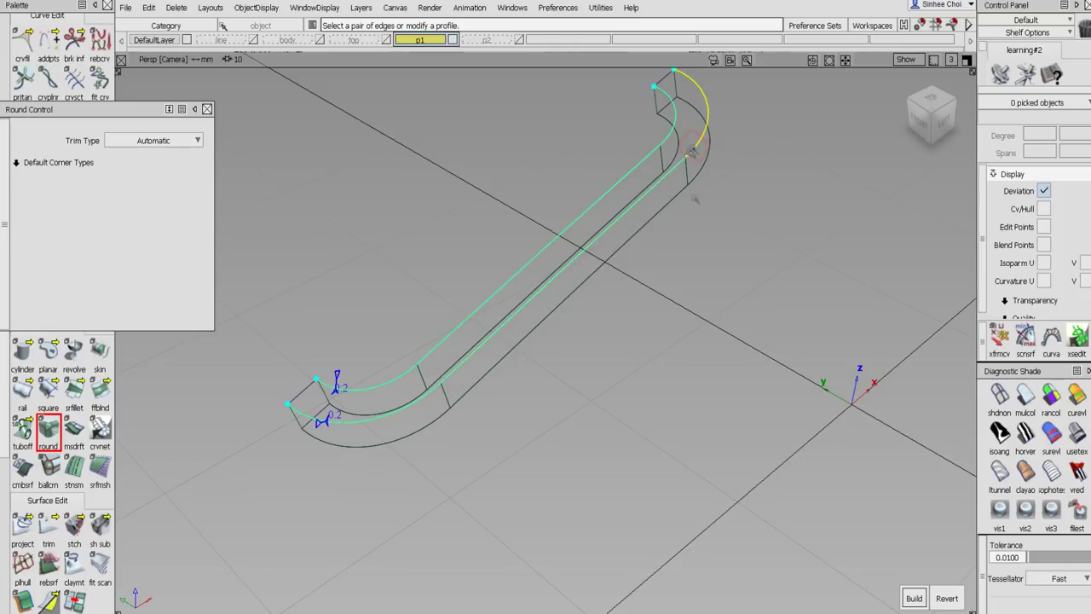
click(704, 115)
click(914, 598)
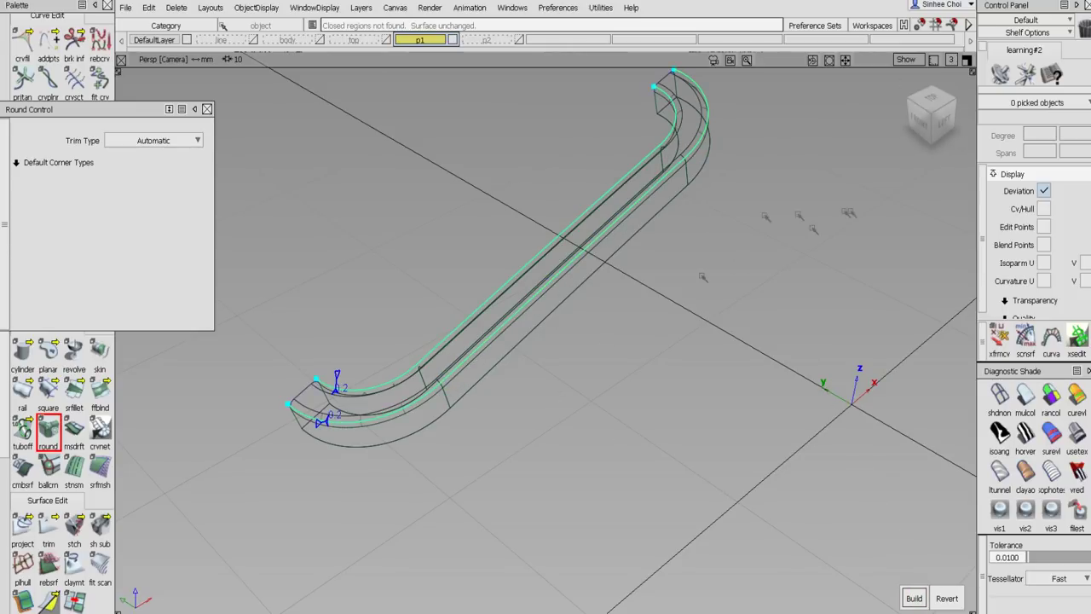
click(207, 110)
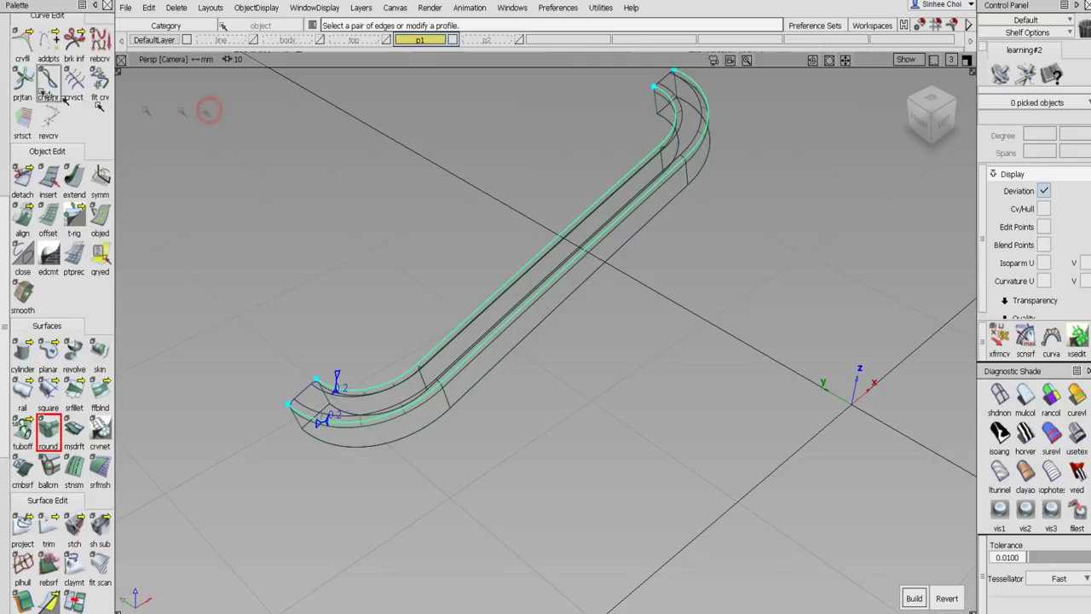
Pick all the slot ring surfaces, delete their construction history and assign them to the p1 layer.
click(48, 53)
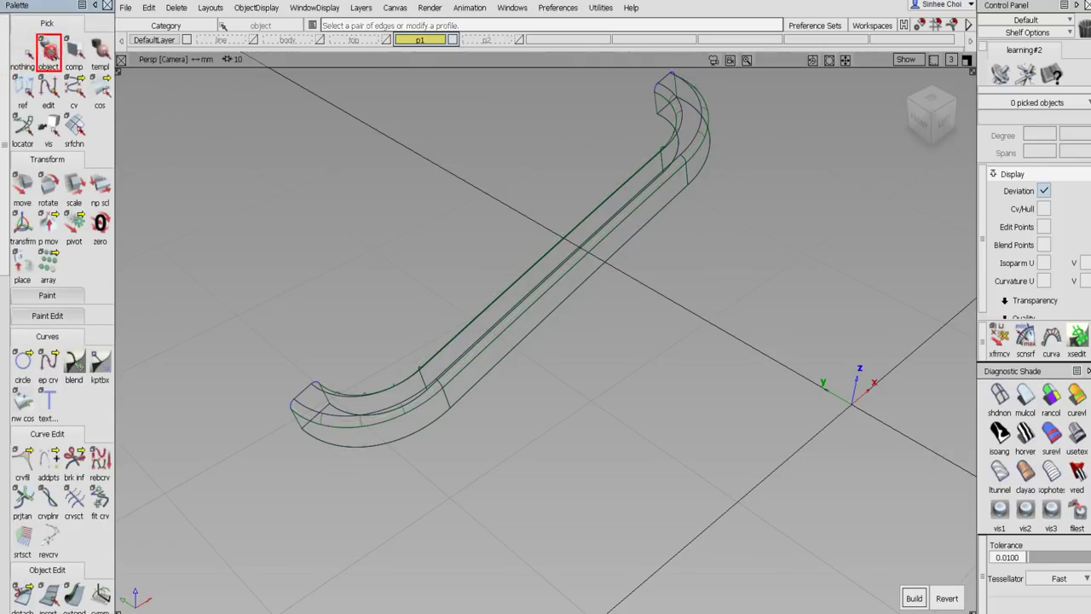
drag(680, 177, 780, 58)
click(179, 8)
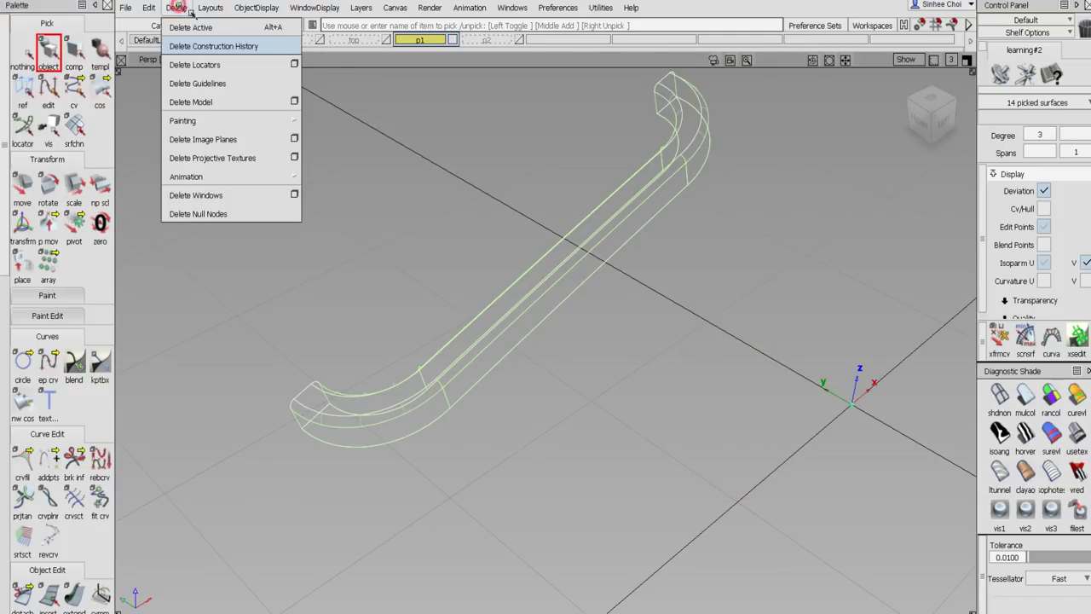
click(229, 46)
click(475, 356)
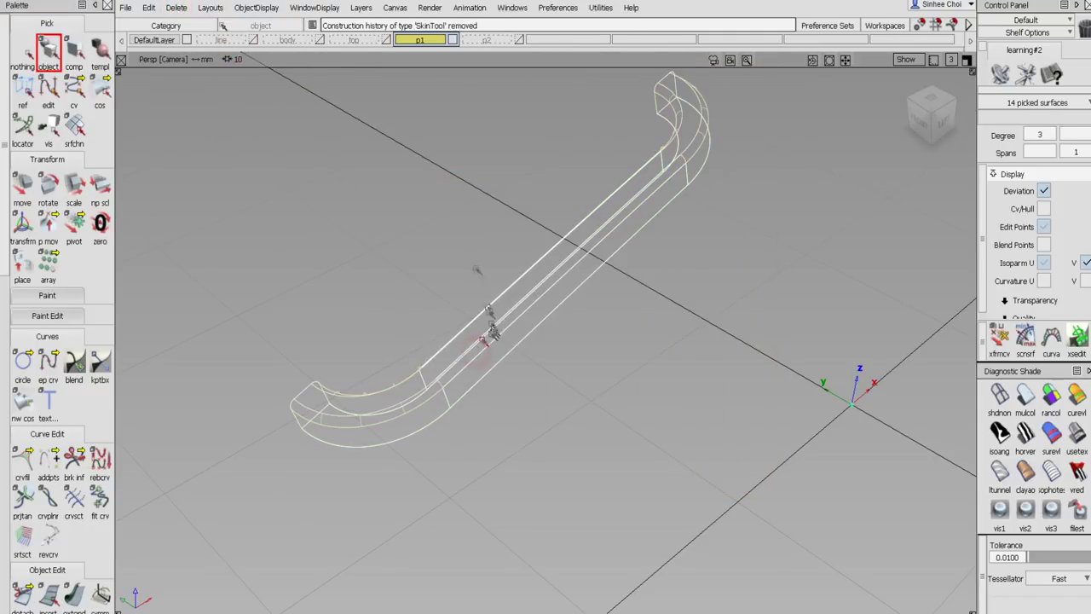
right_click(420, 40)
click(424, 51)
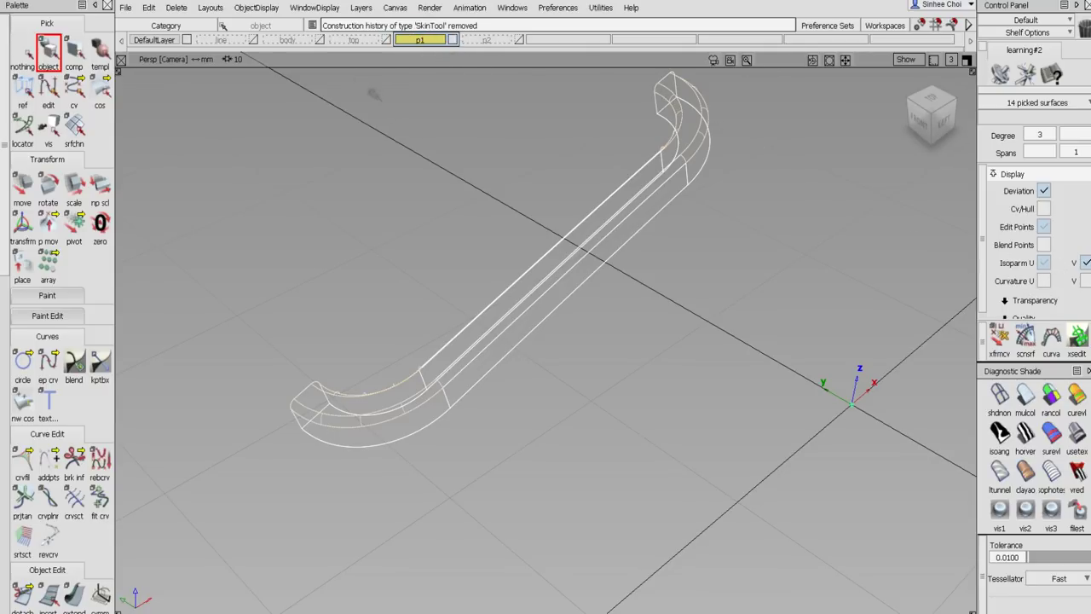
Create a second new shader and assign it to the picked slot ring surfaces.
click(420, 8)
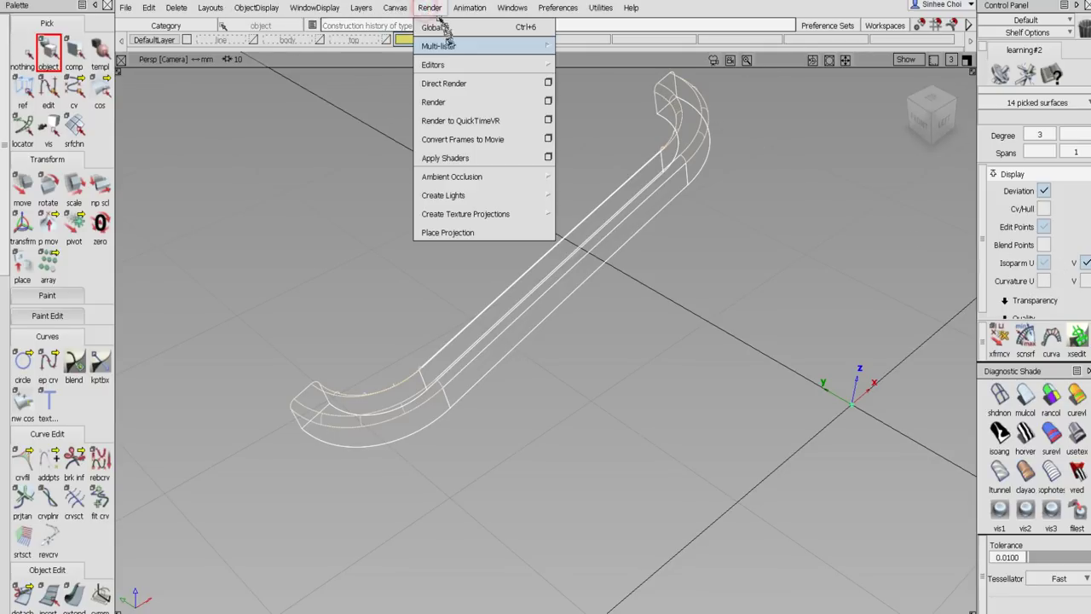
mouse_move(446, 45)
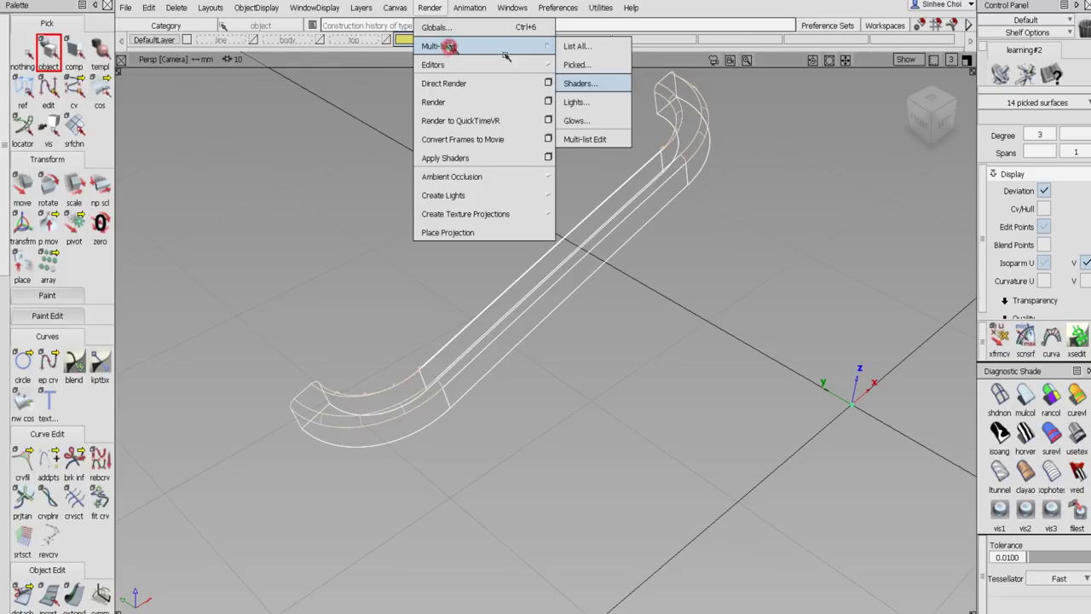
click(571, 83)
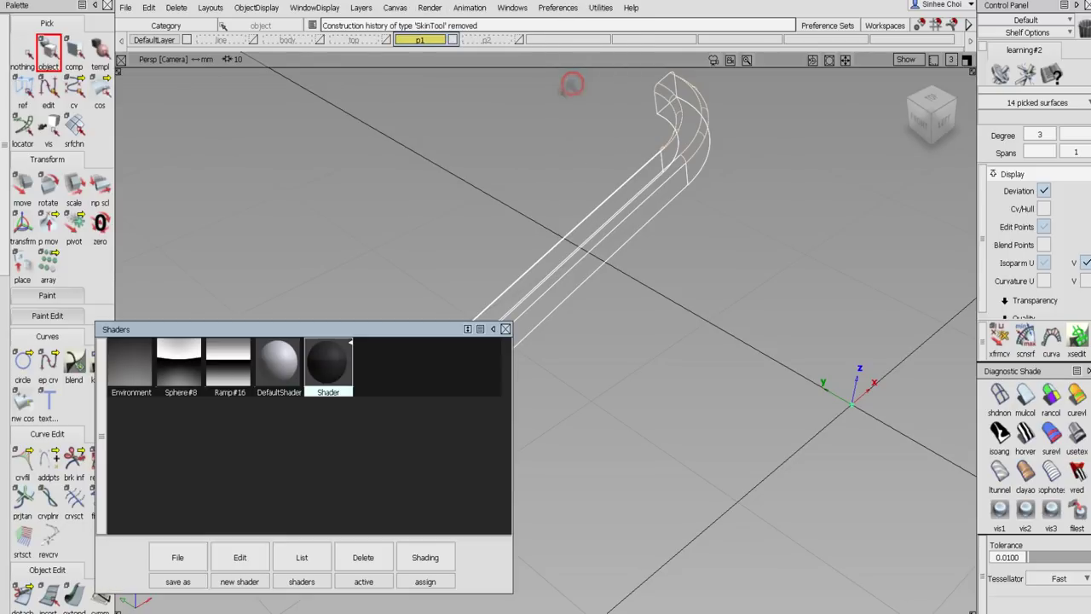
click(242, 557)
click(247, 531)
middle_drag(375, 371, 408, 413)
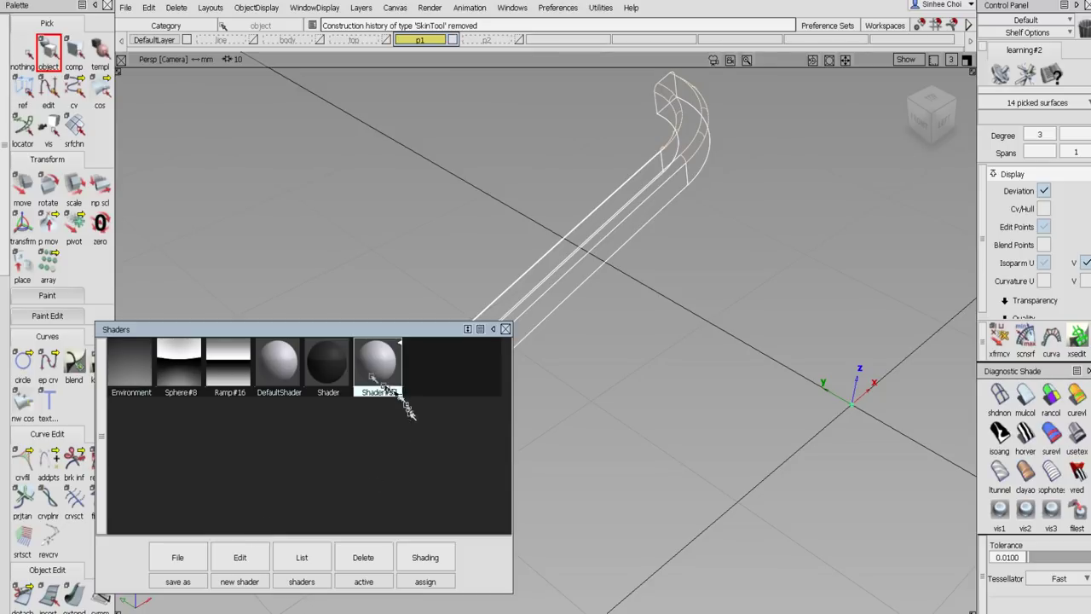
drag(418, 577, 434, 534)
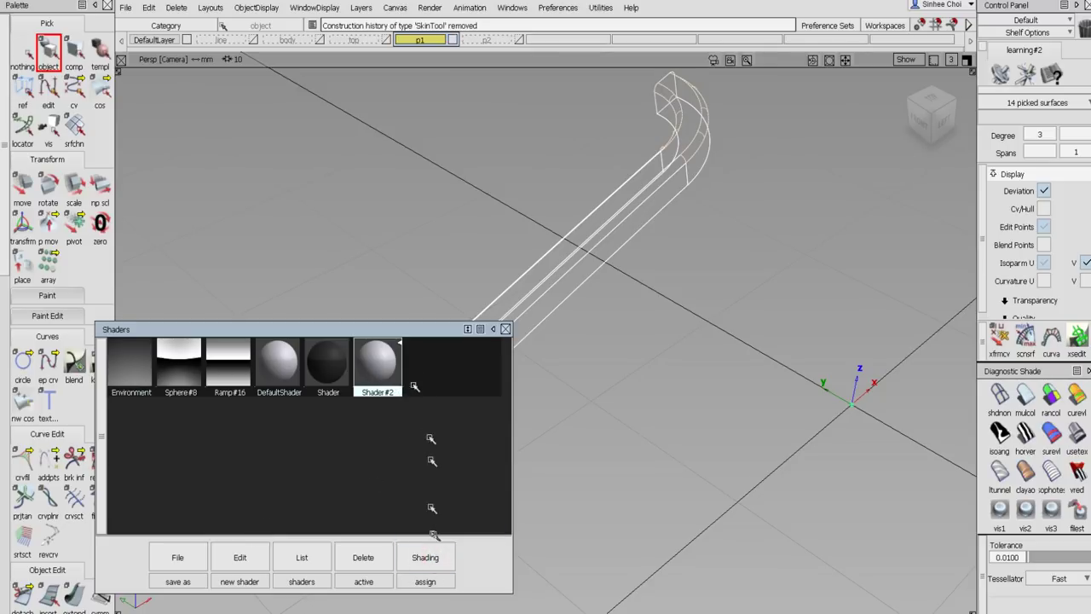
Brighten the base color of Shader#2 to near white and close the shader windows.
double_click(377, 362)
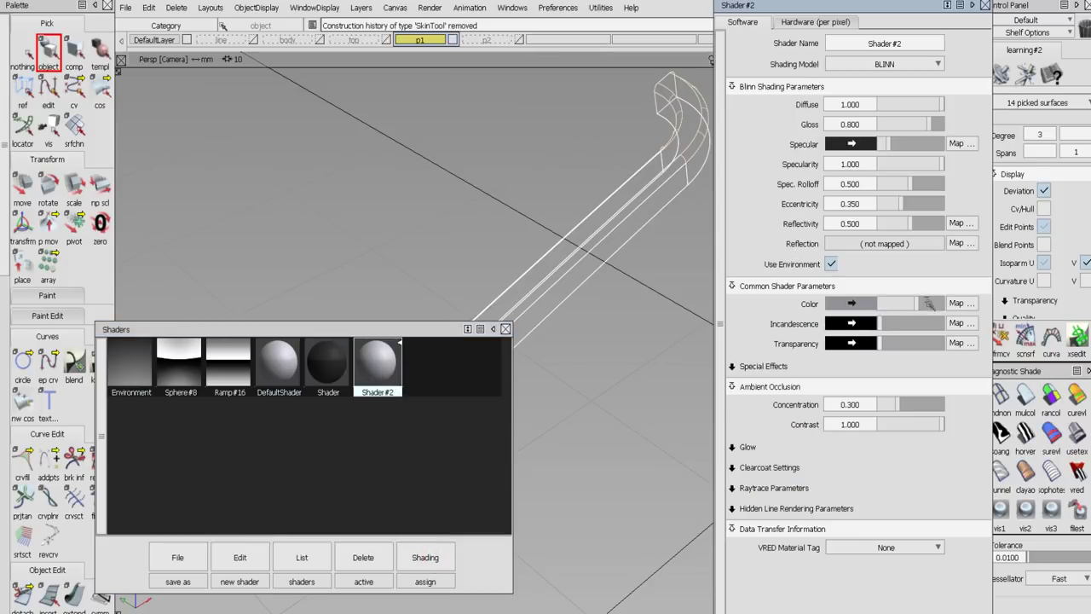
click(935, 305)
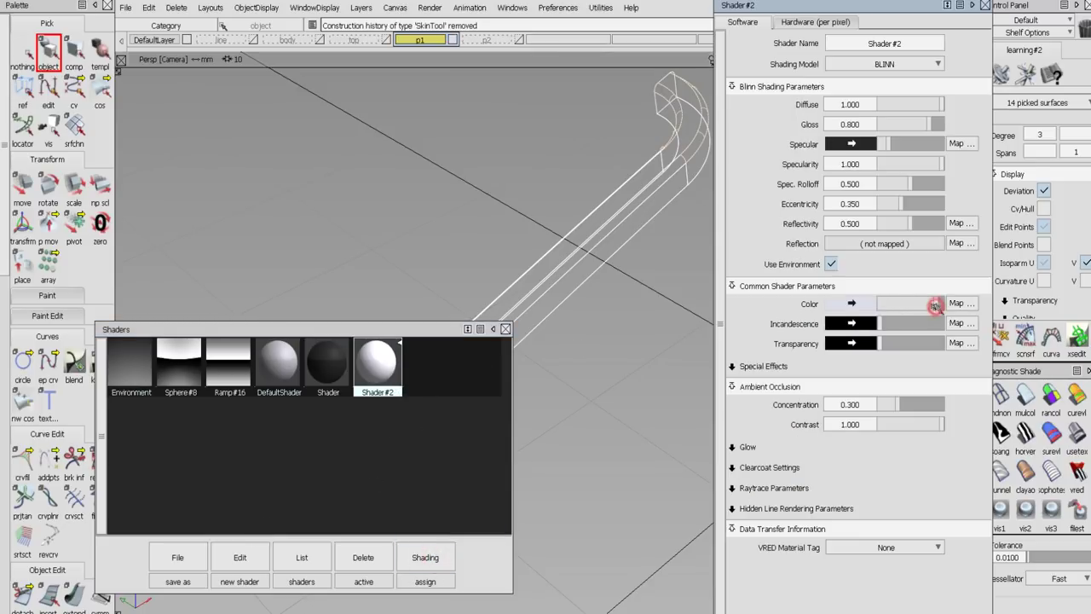
click(985, 6)
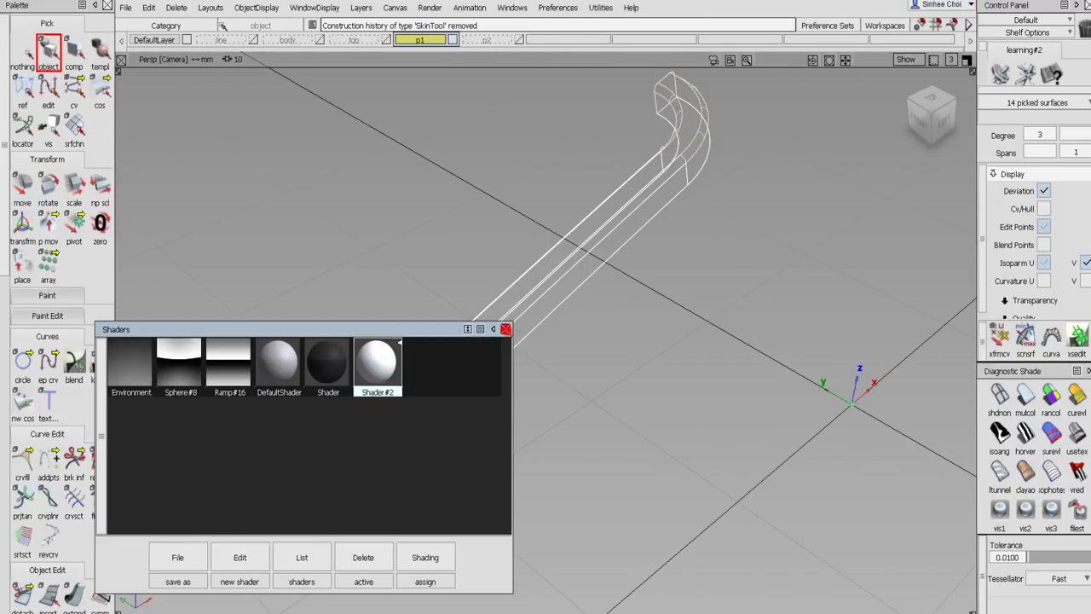
click(505, 328)
Ungroup the picked slot ring surfaces.
click(149, 8)
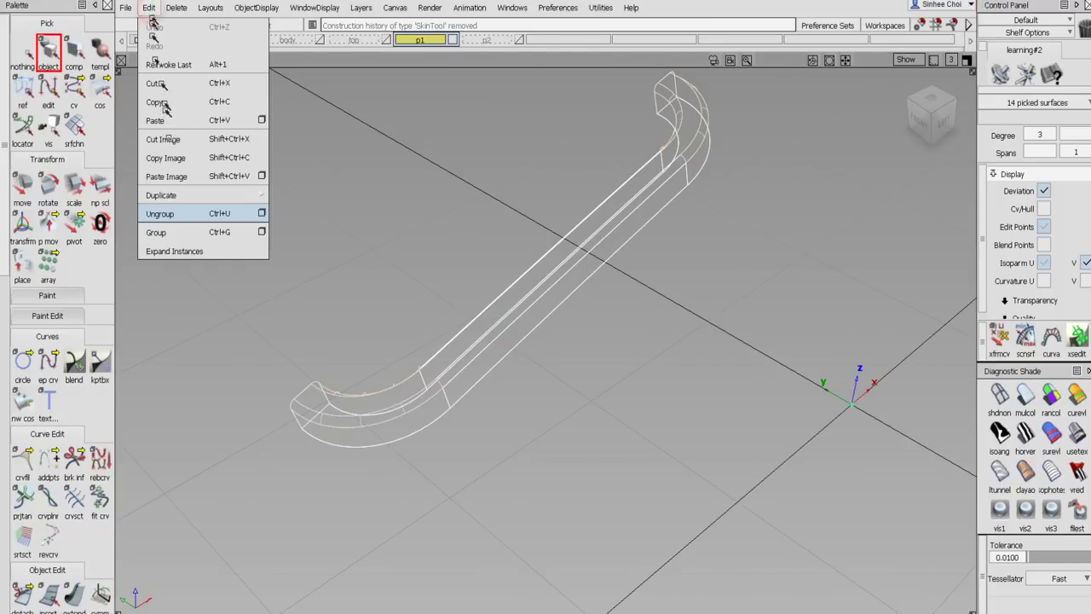
click(175, 214)
key(Delete)
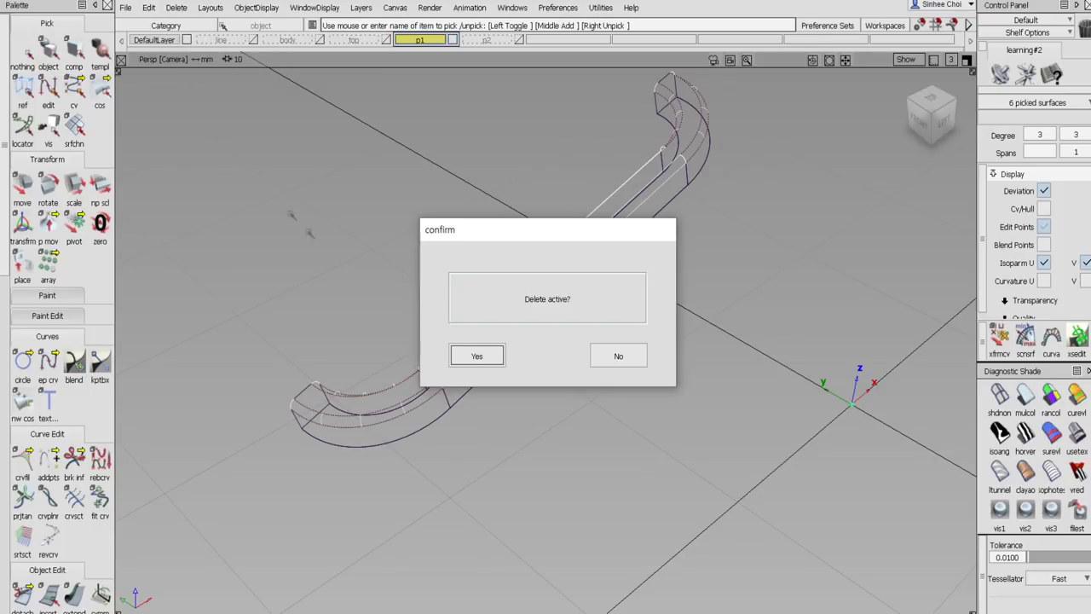
click(493, 354)
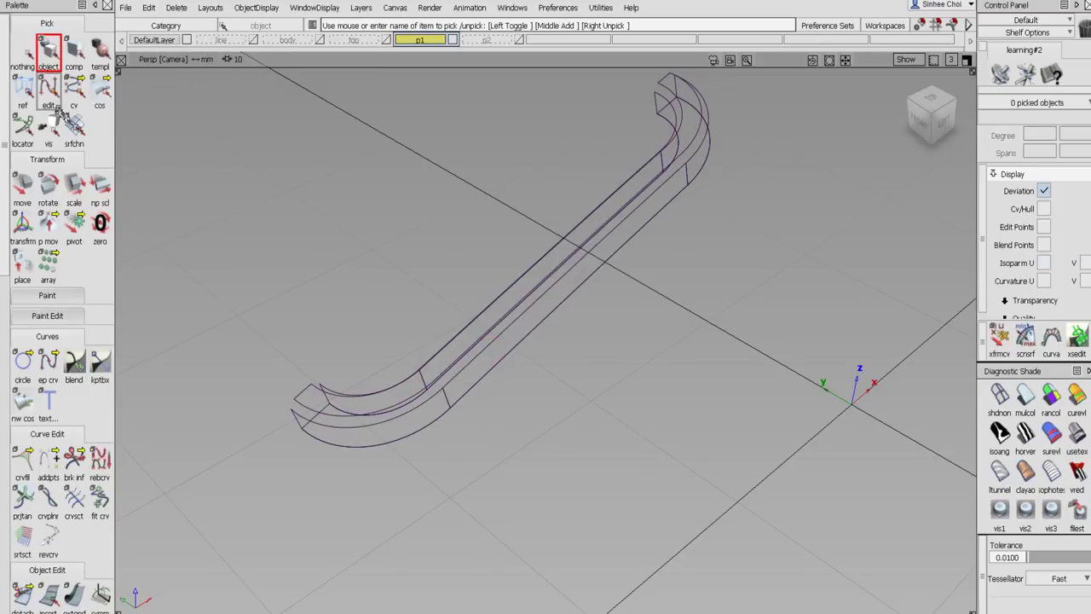
click(149, 7)
click(155, 25)
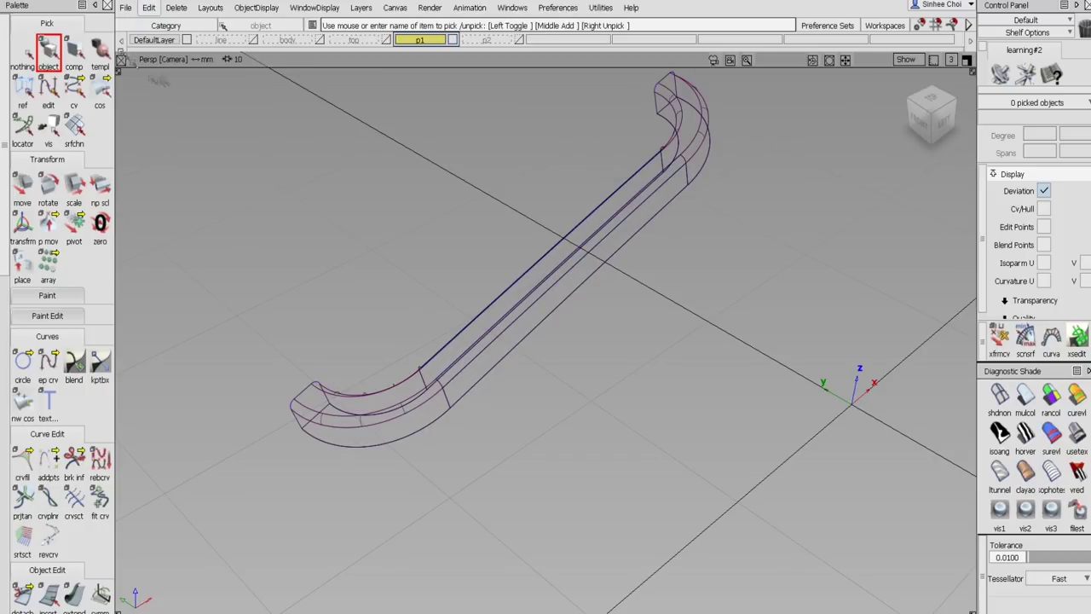
Pick all the slot ring surfaces and run the construction history deletion on them.
drag(274, 503, 762, 45)
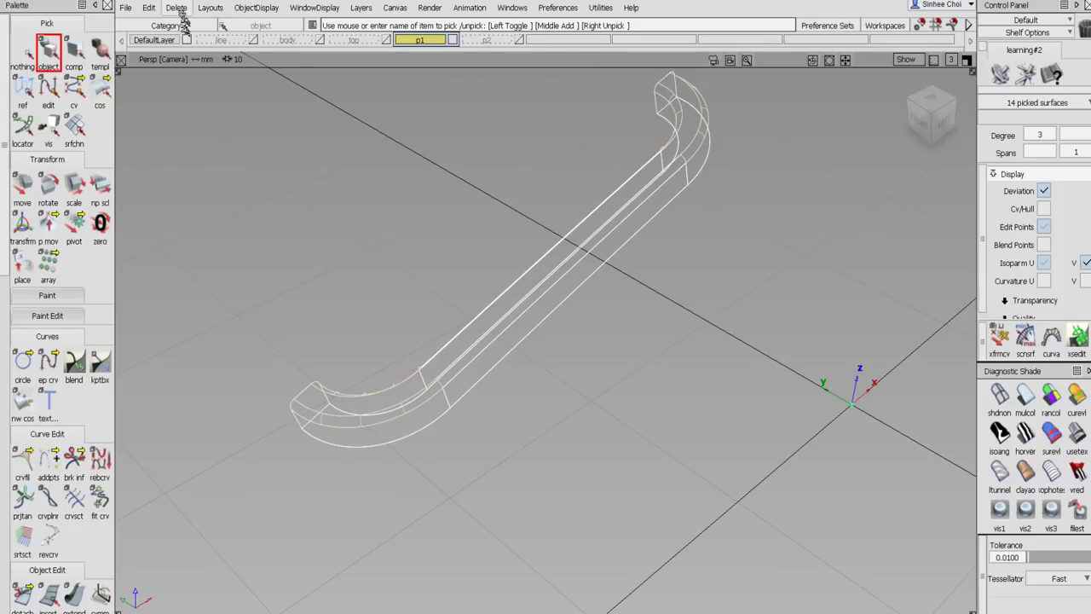
click(176, 8)
click(208, 45)
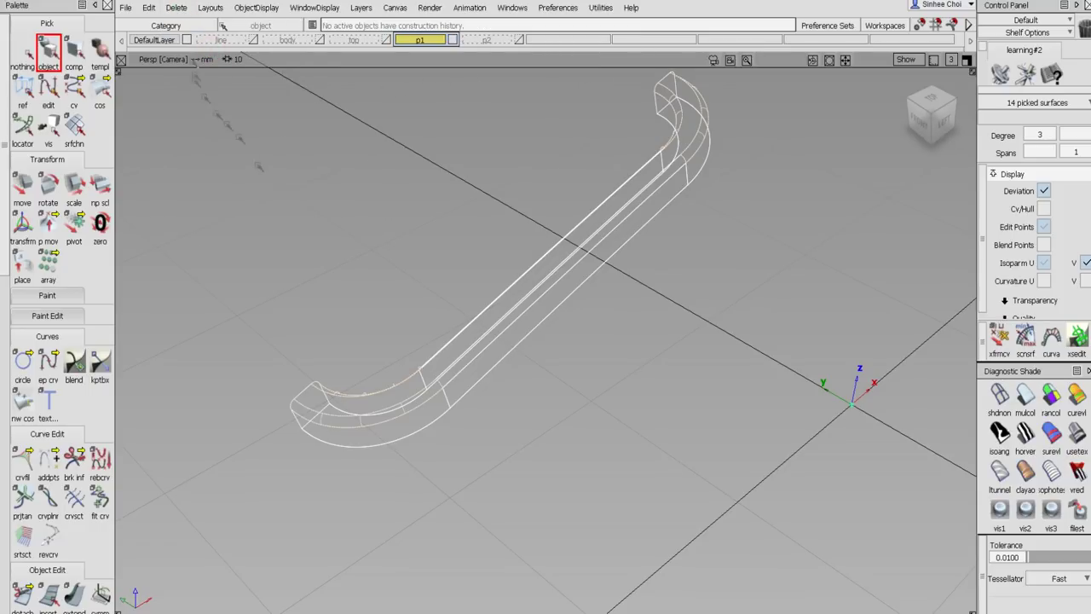
Mirror the picked half of the slot ring across the XZ plane as a duplicate and clear the selection.
click(150, 8)
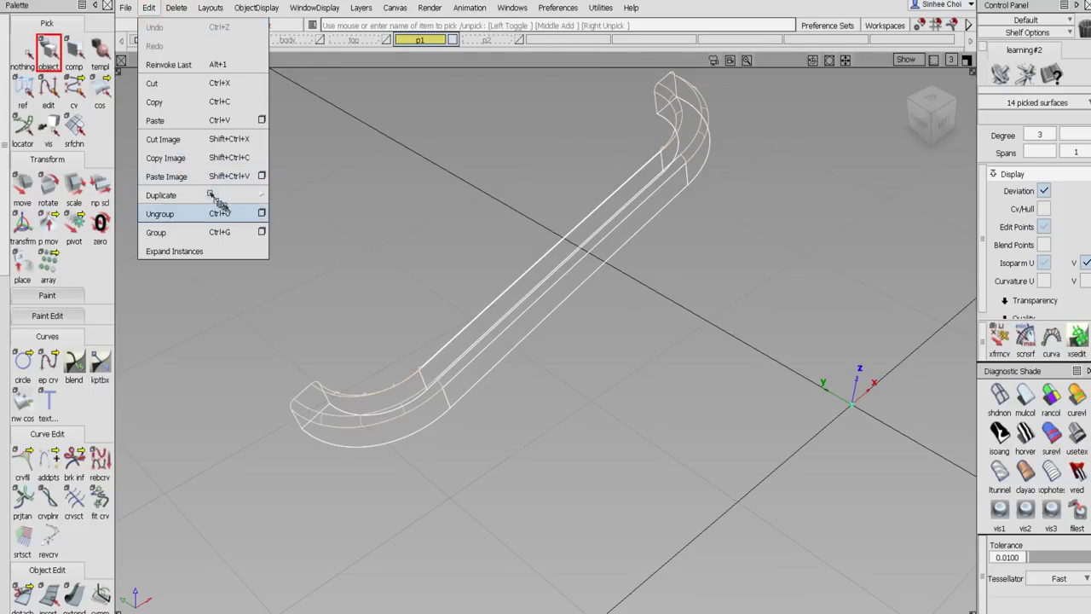
mouse_move(263, 195)
click(317, 213)
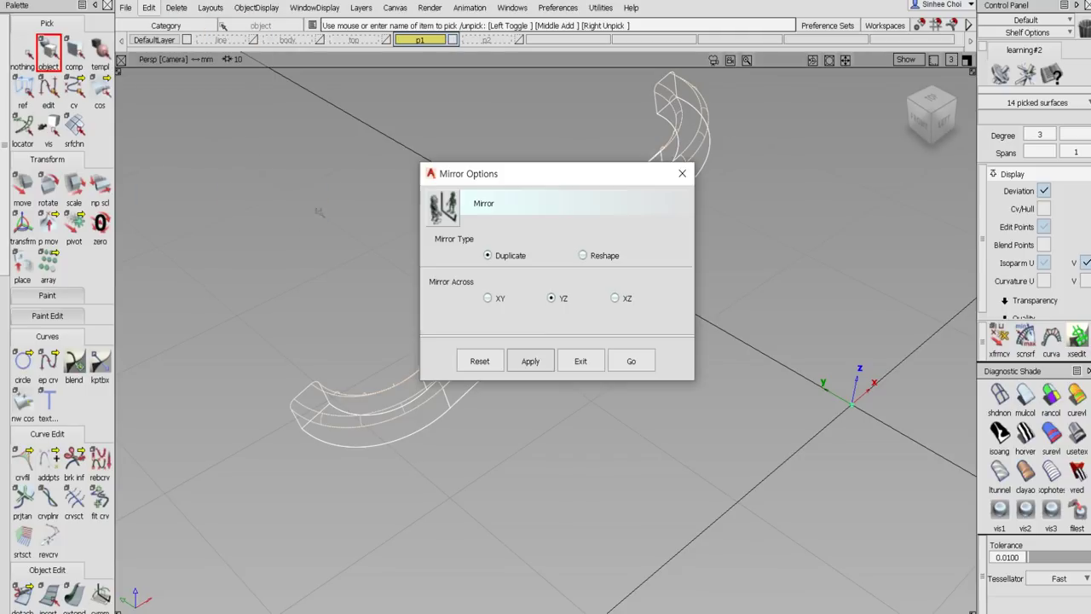
click(617, 297)
click(630, 361)
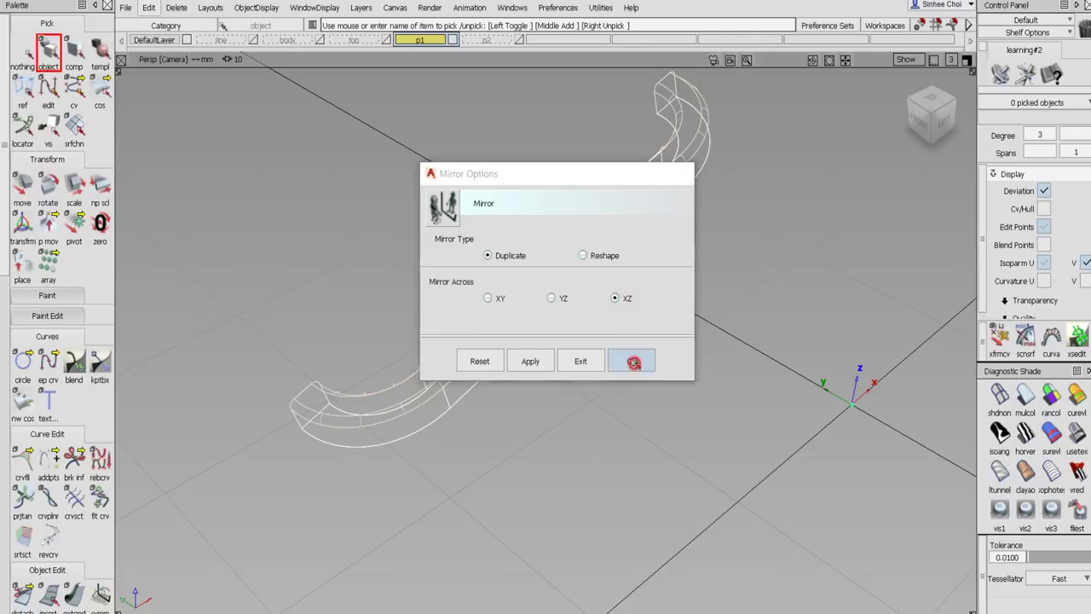
click(24, 55)
Pick all the curves-on-surface on the complete slot ring and delete them.
drag(262, 462, 426, 432)
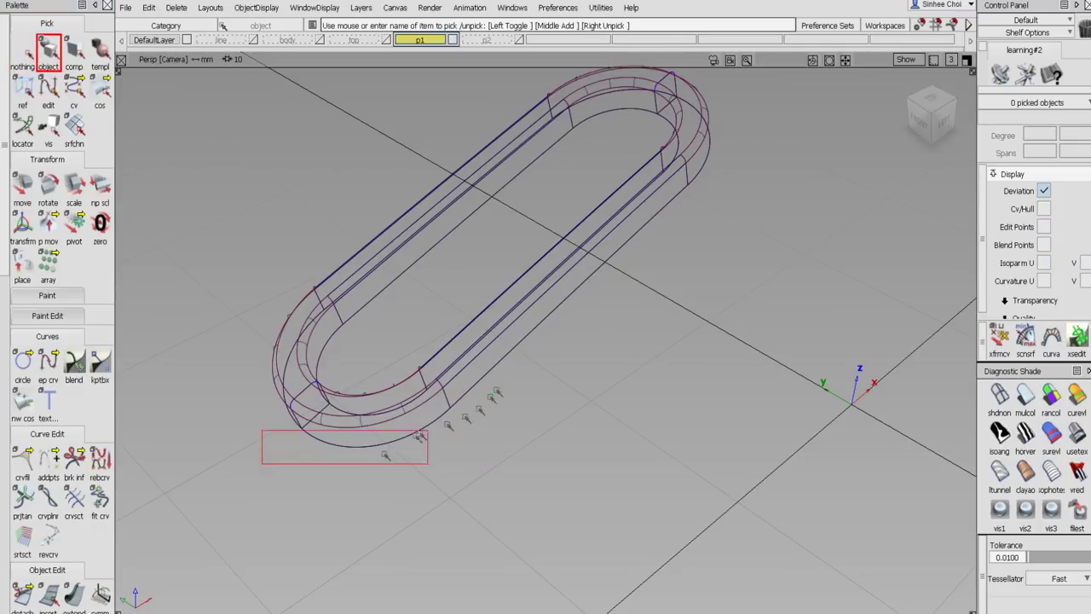
click(99, 90)
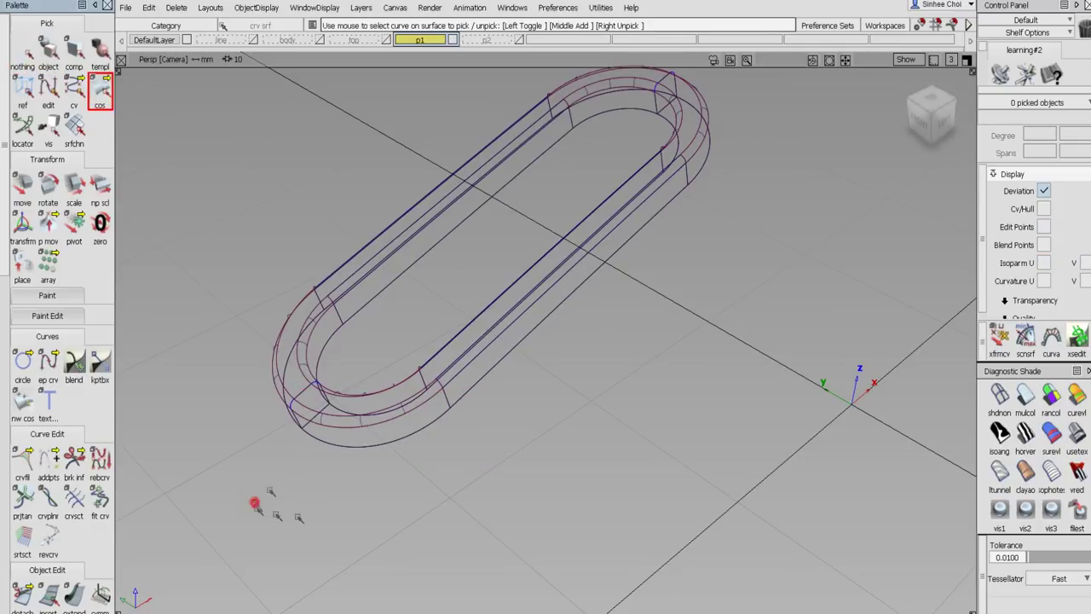
drag(146, 558, 995, 98)
key(Delete)
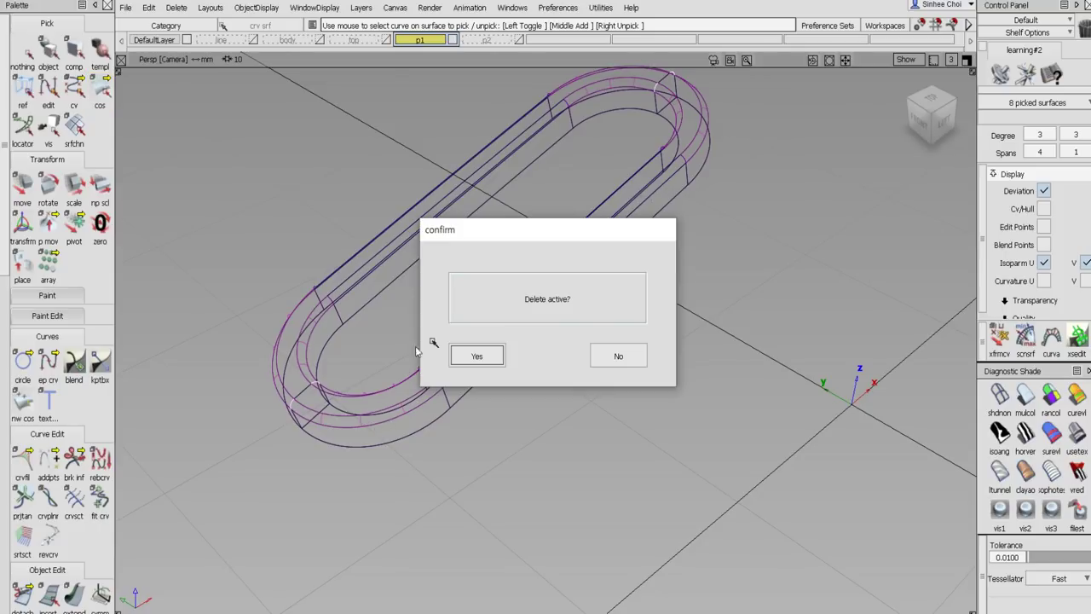
click(469, 358)
Pick the whole slot ring and turn off all its control display, including edit points and surface isoparms.
click(49, 51)
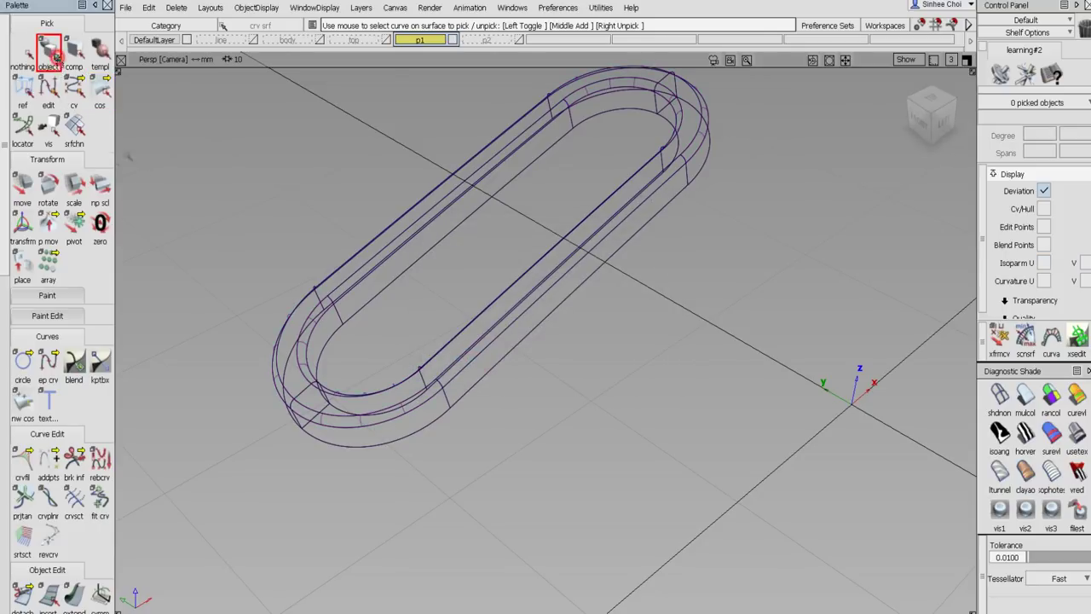
drag(266, 453, 823, 48)
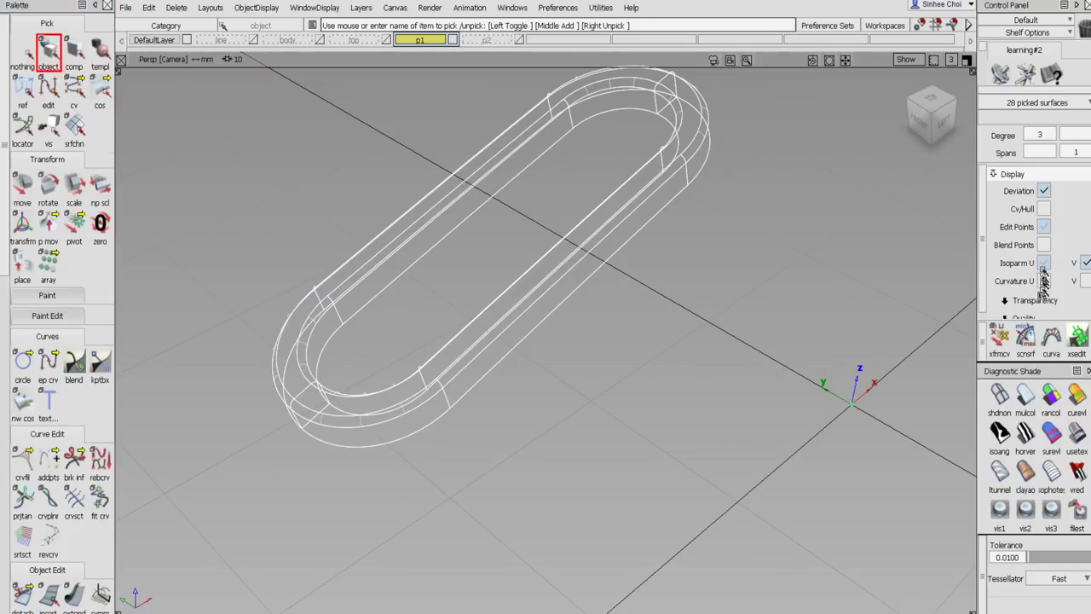
click(255, 7)
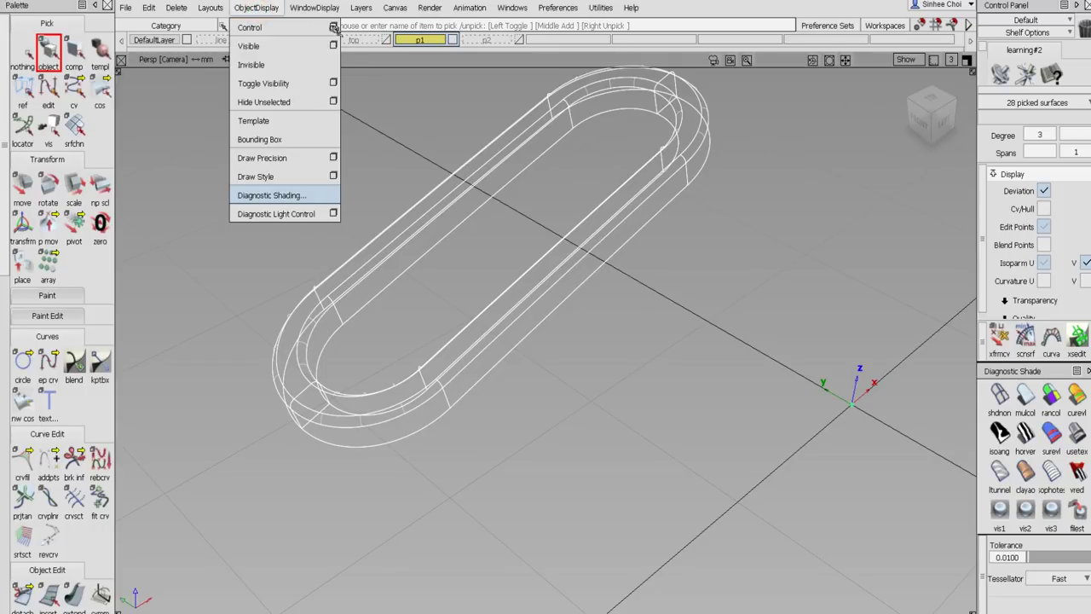
click(332, 27)
click(181, 244)
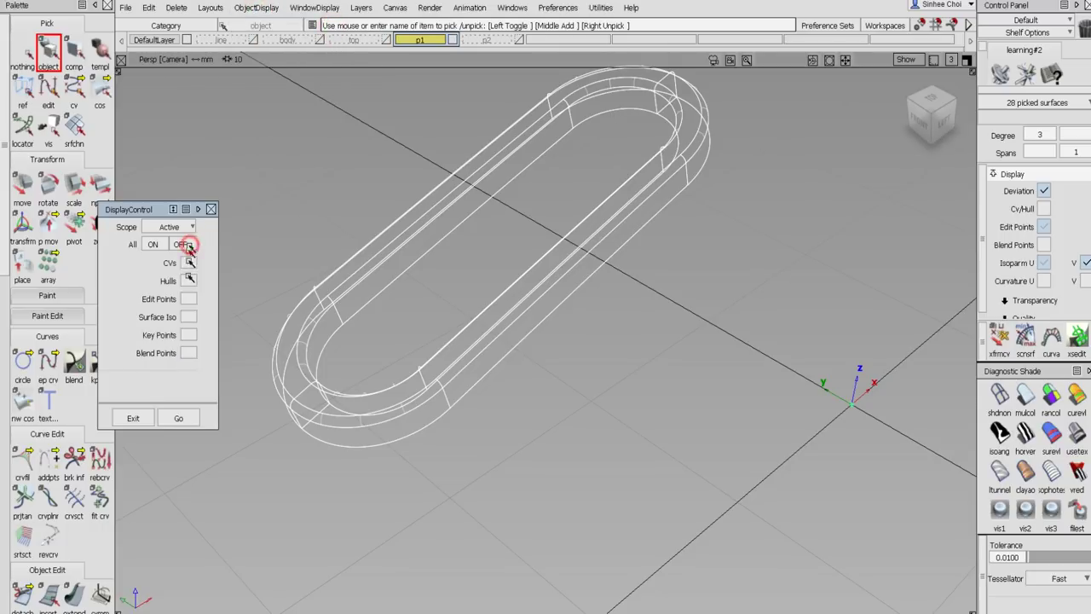
click(185, 418)
click(212, 208)
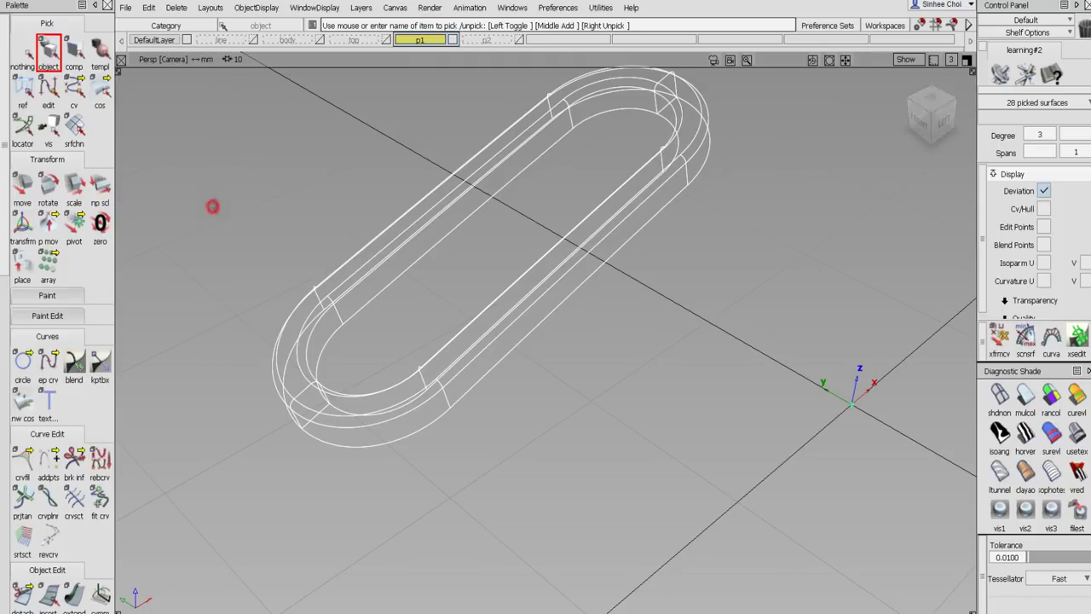
Group the picked slot ring surfaces and clear the selection.
click(148, 7)
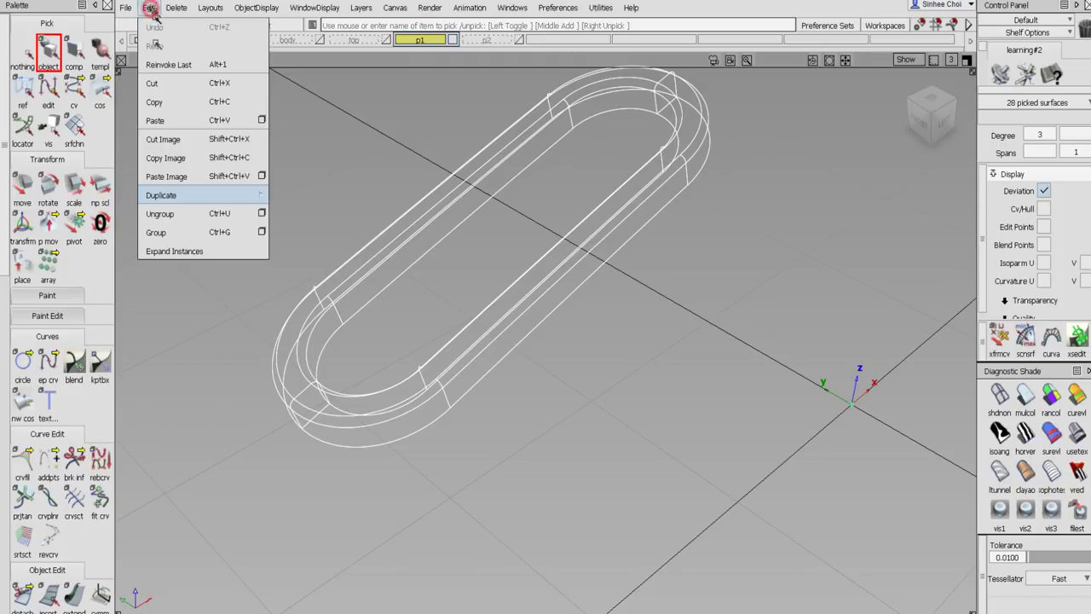
click(170, 232)
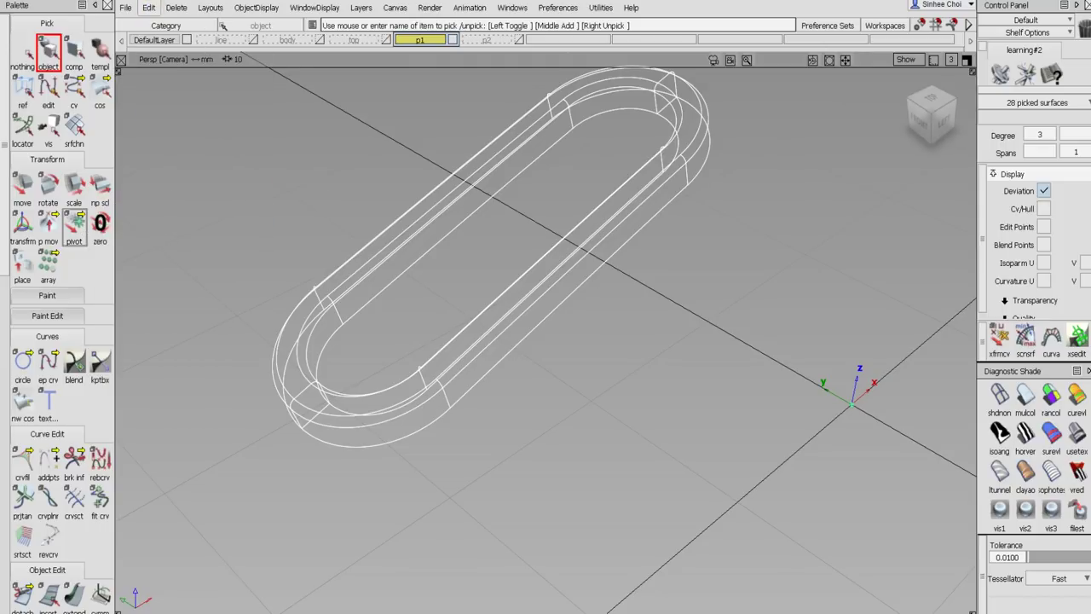
click(23, 52)
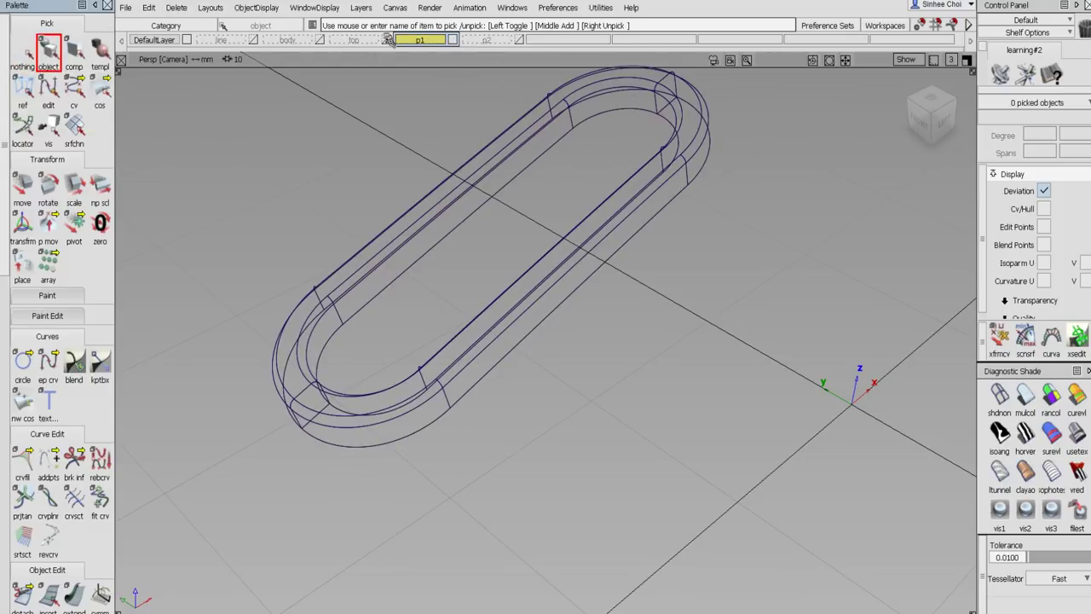
Hide the p1 layer and make the top and body layers visible.
click(385, 40)
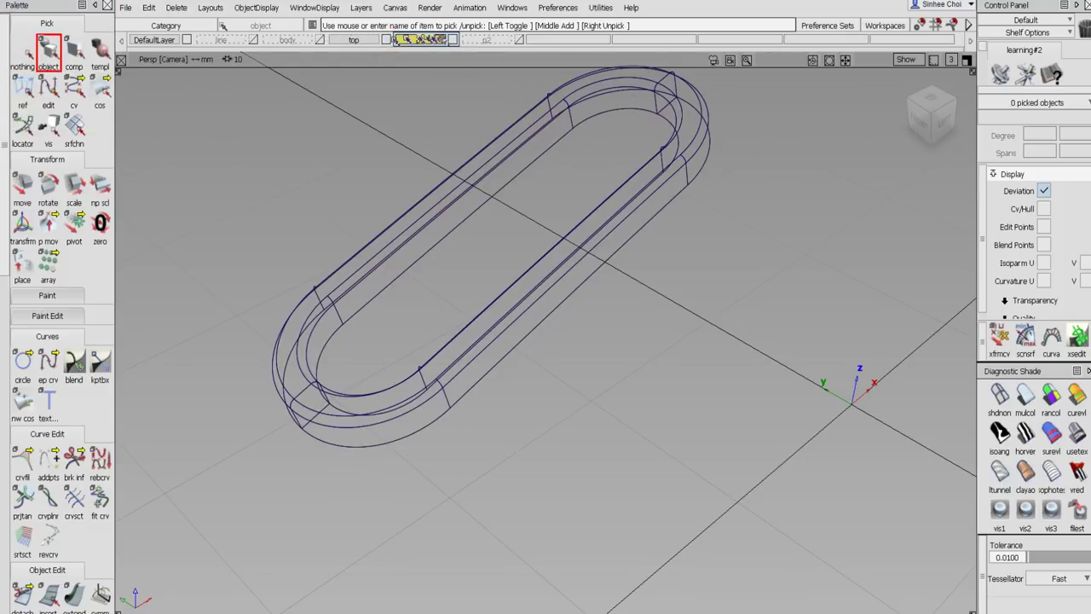
click(452, 40)
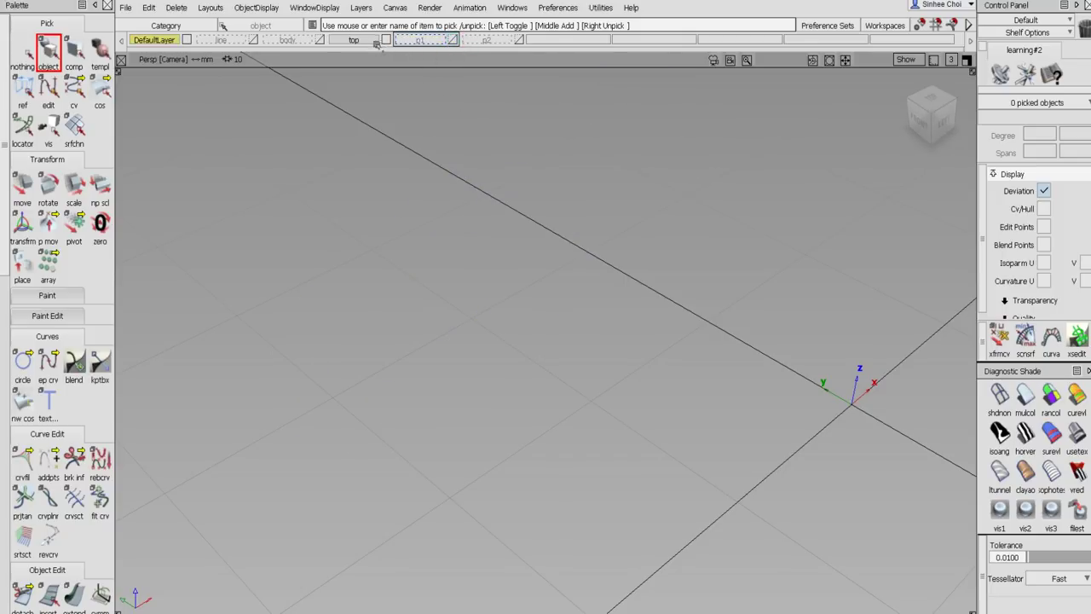
click(255, 8)
click(265, 41)
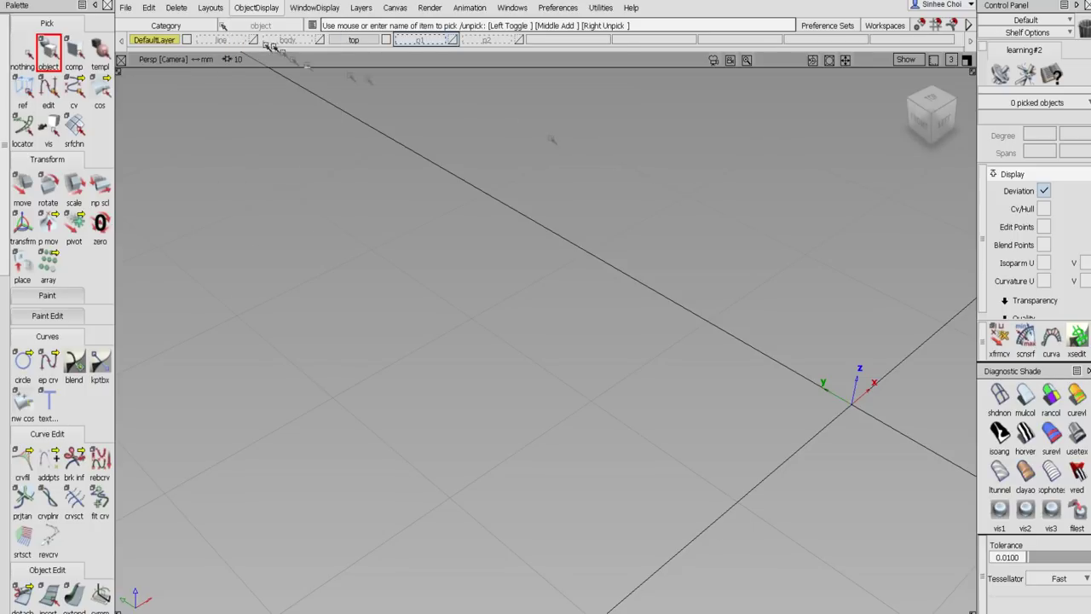
alt+shift+drag(561, 197, 515, 280)
alt+shift+drag(494, 316, 487, 316)
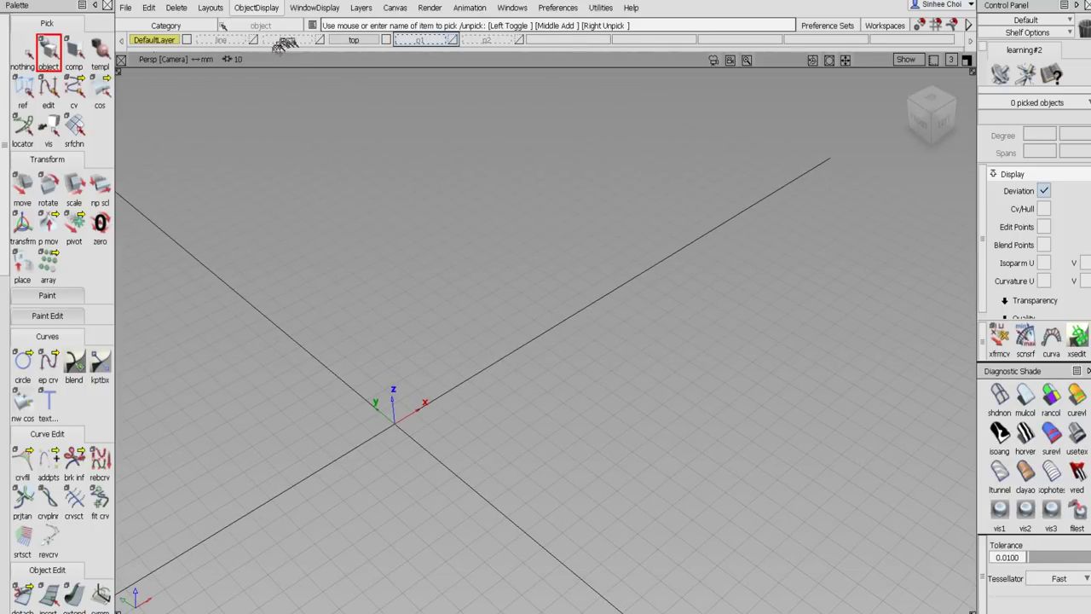
click(319, 41)
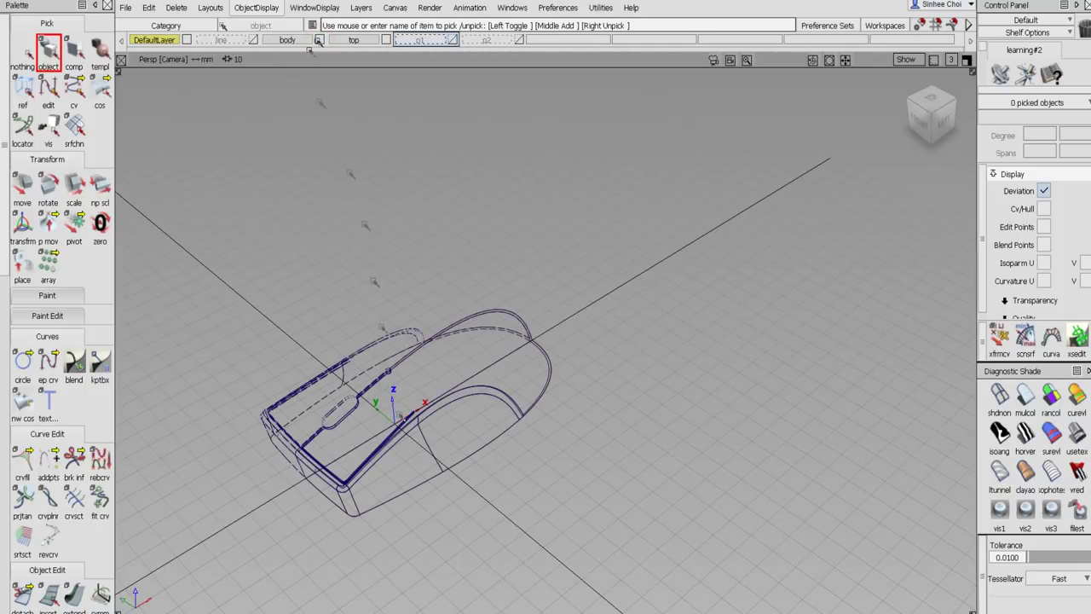
Show the p1 and p2 layers together with the body and shade the whole mouse with the vis1 diagnostic shade.
alt+shift+right_drag(341, 404, 511, 277)
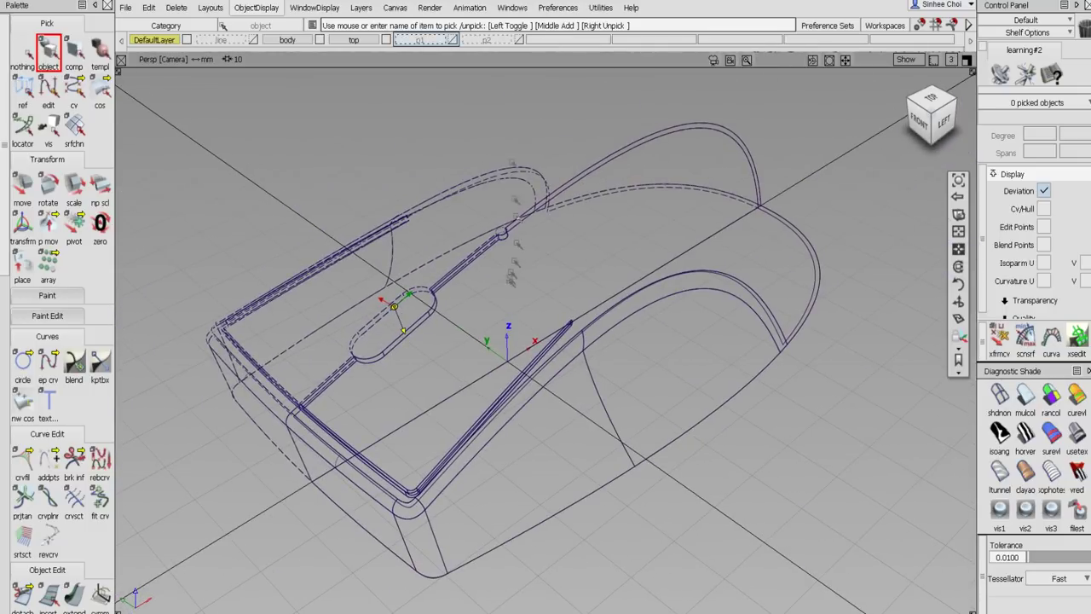
click(452, 40)
click(452, 40)
click(452, 40)
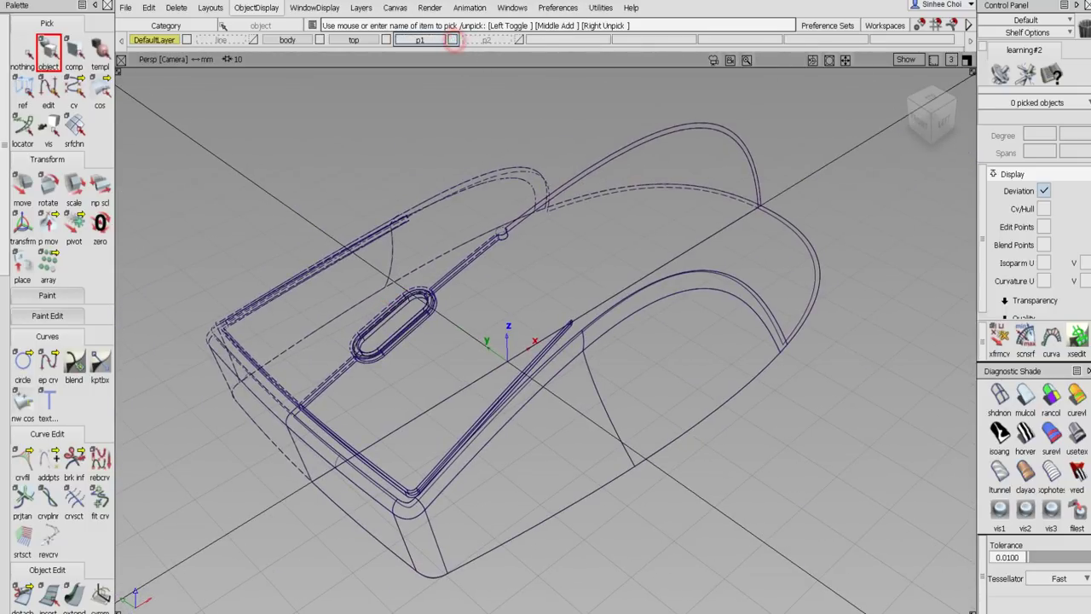
click(516, 40)
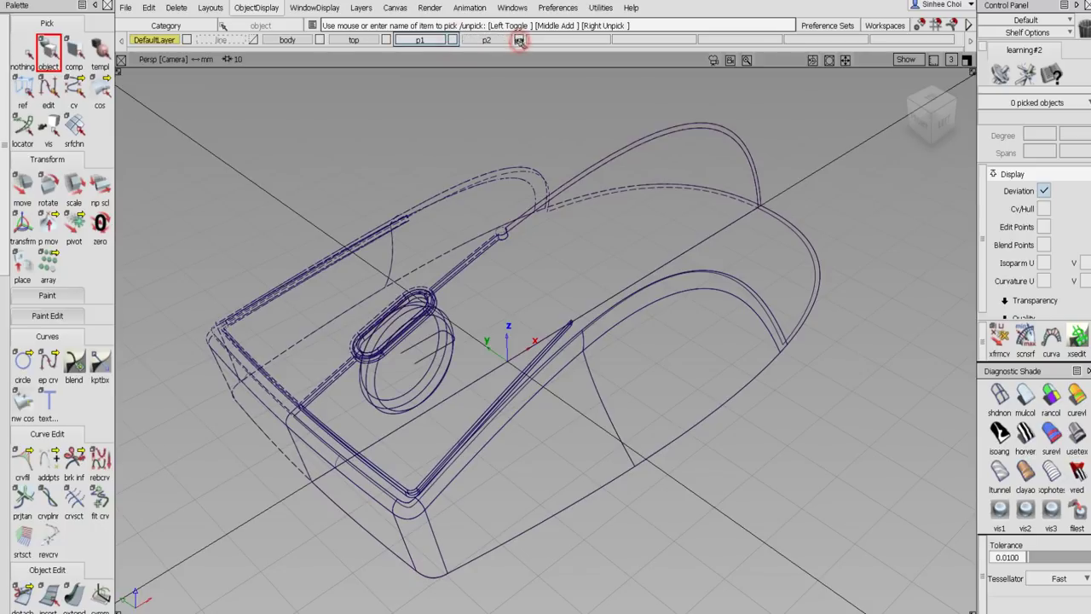
click(992, 504)
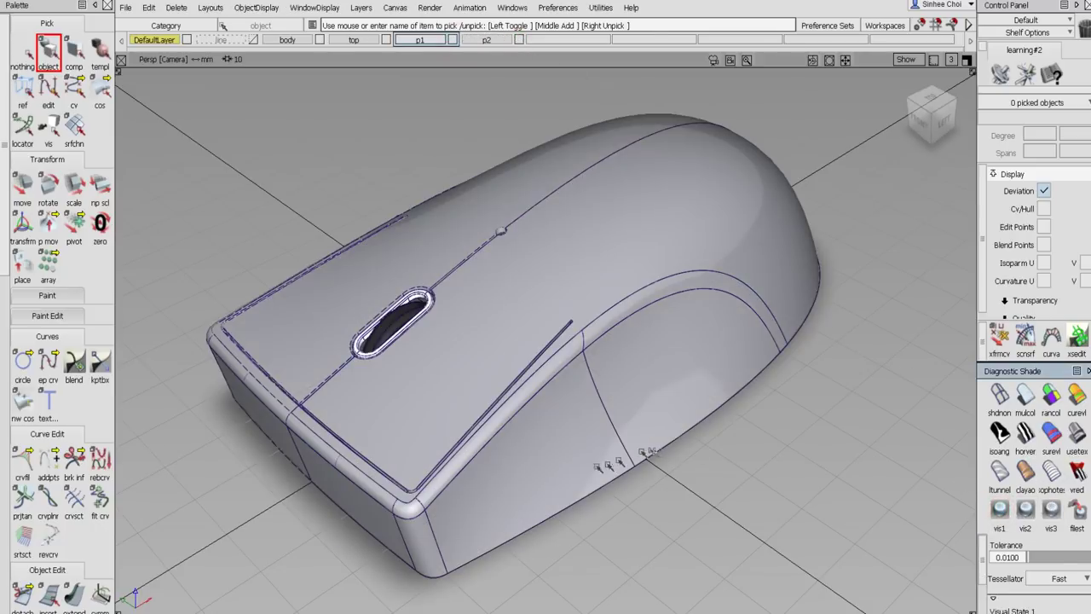
Check the shaded mouse, hide the p1 and p2 layers and turn off the symmetry display of the body and top layers.
alt+shift+drag(596, 384, 341, 294)
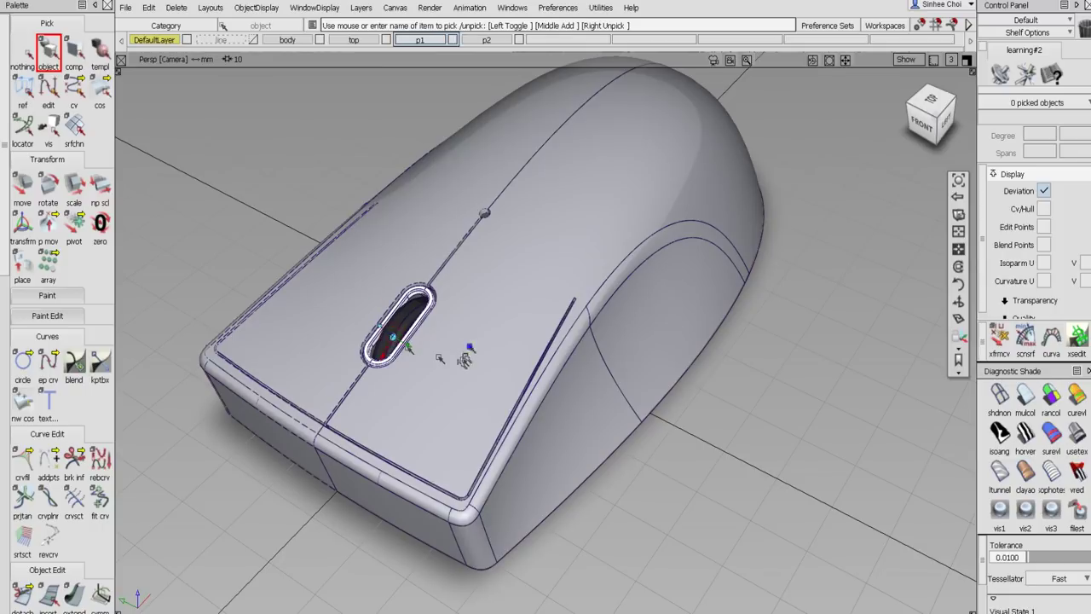
alt+shift+drag(463, 341, 520, 286)
alt+shift+right_drag(520, 287, 512, 302)
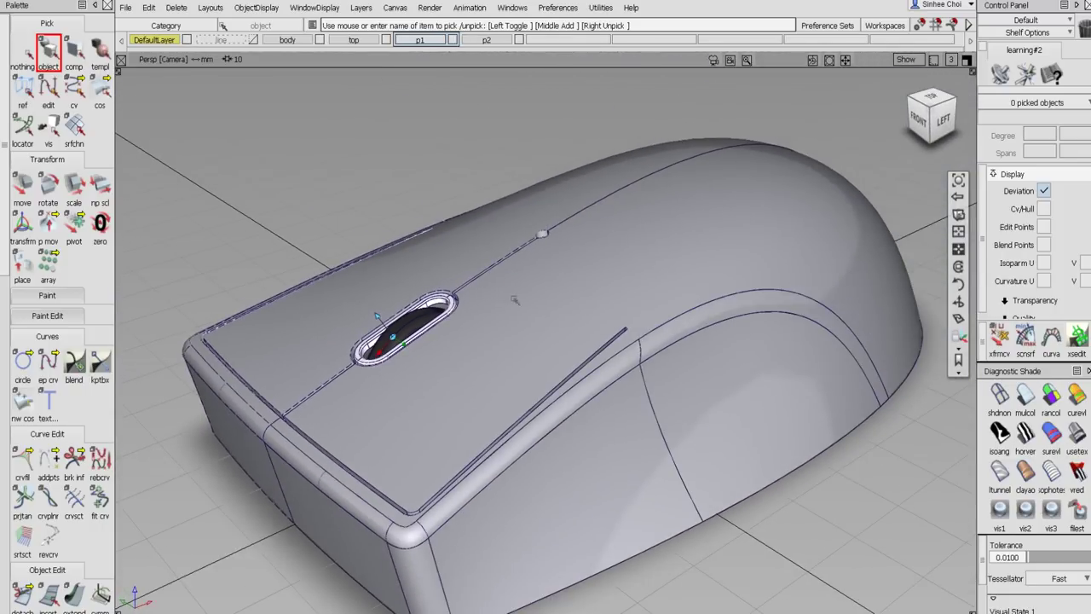
alt+shift+drag(480, 319, 459, 351)
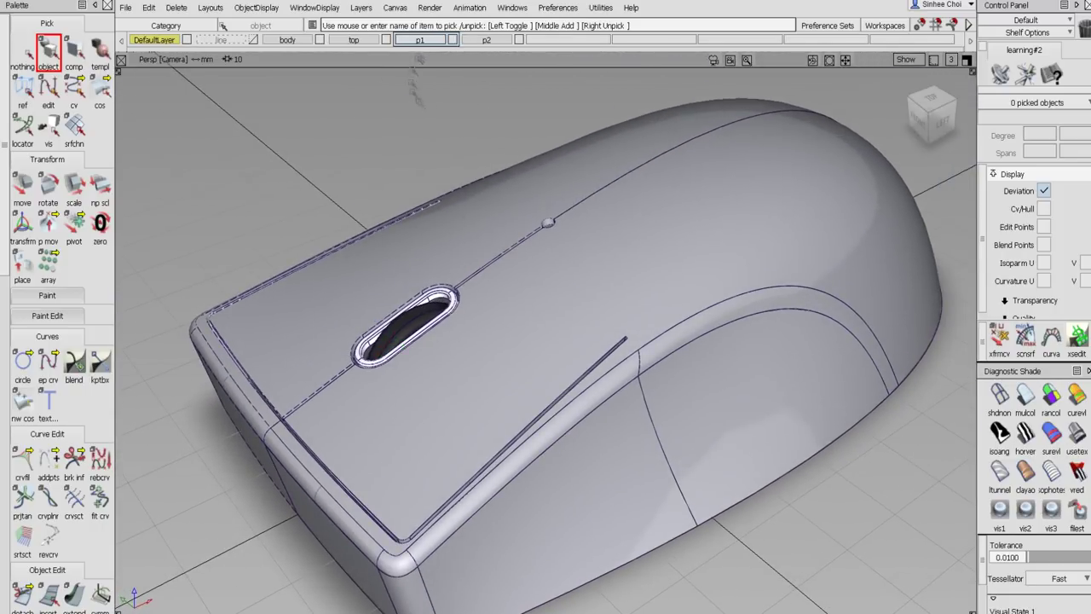
click(453, 40)
click(507, 40)
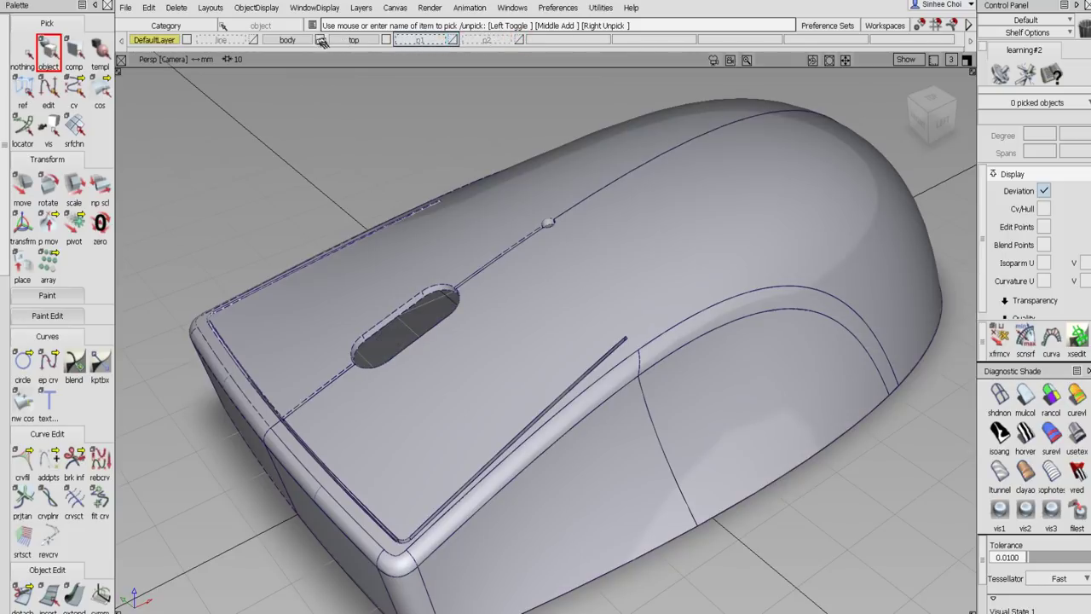
right_drag(308, 41, 316, 115)
key(shift+alt)
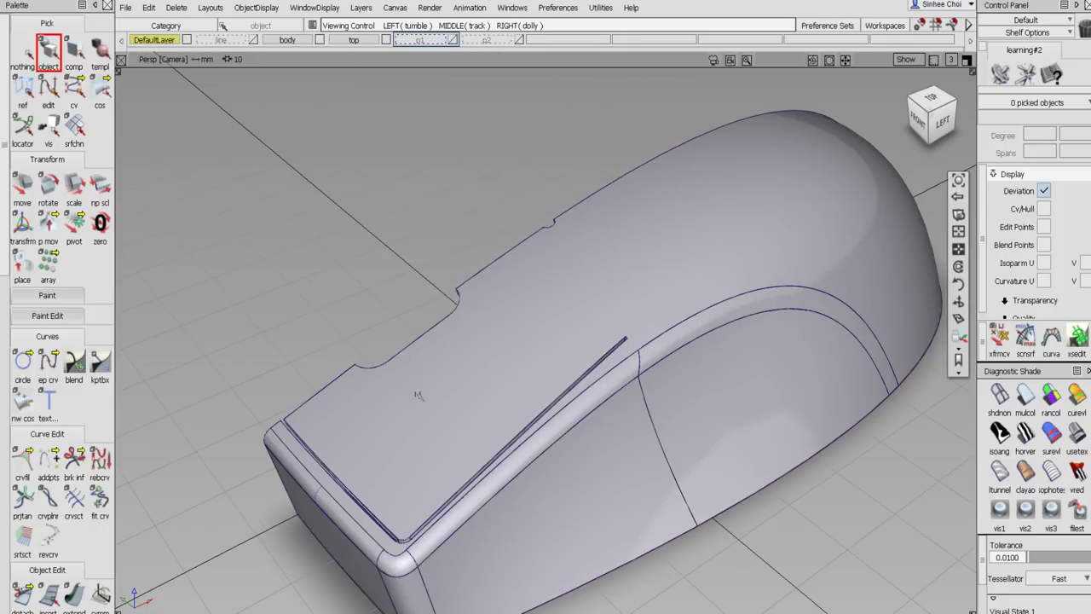